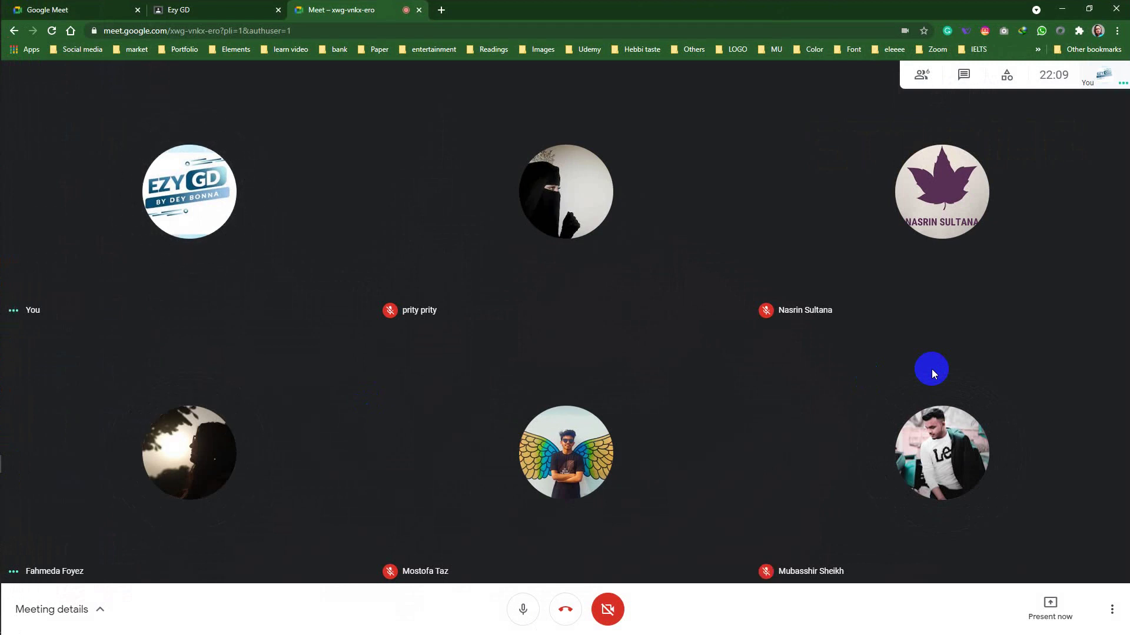
# Step: Raise the computer's speaker volume to 48
pyautogui.moveTo(7, 369)
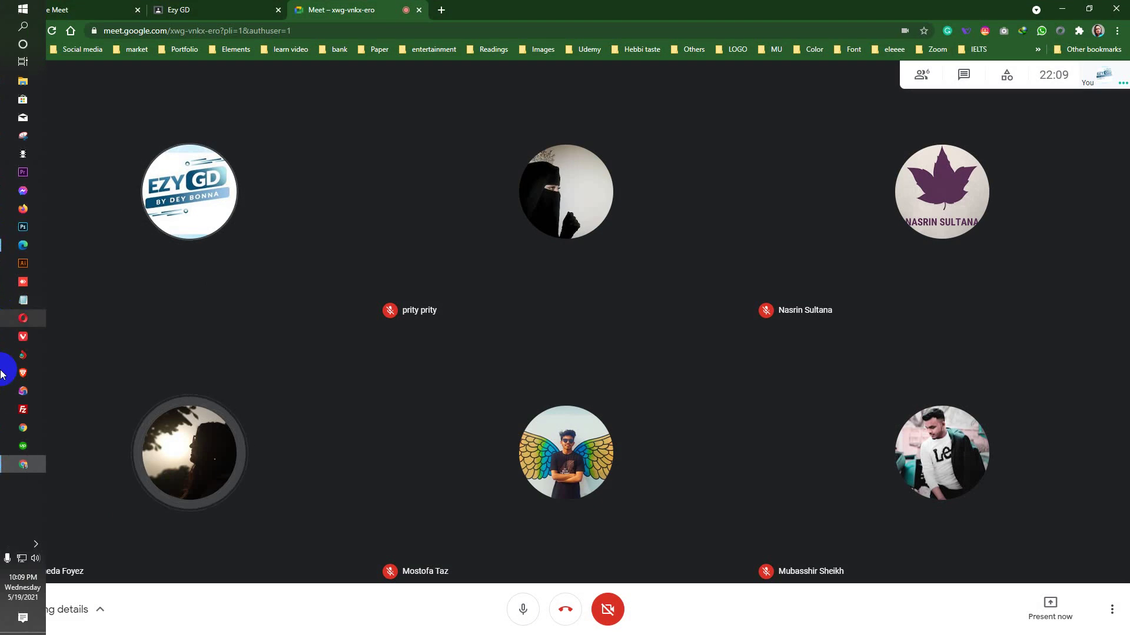
pyautogui.click(35, 544)
pyautogui.click(36, 544)
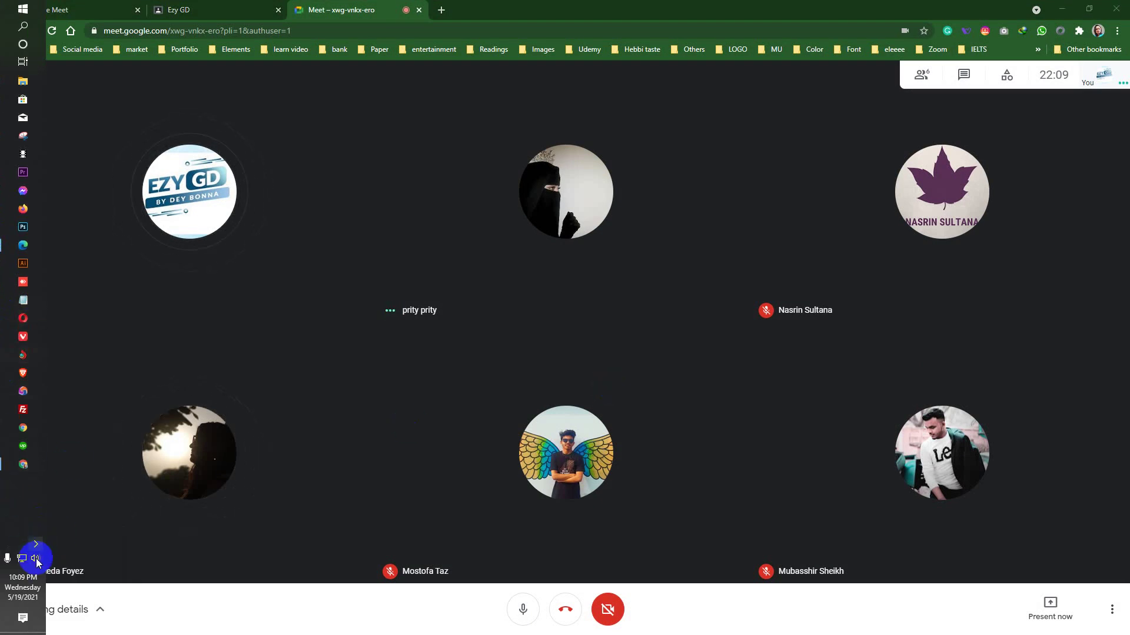
pyautogui.click(36, 558)
pyautogui.scroll(-4, 36, 559)
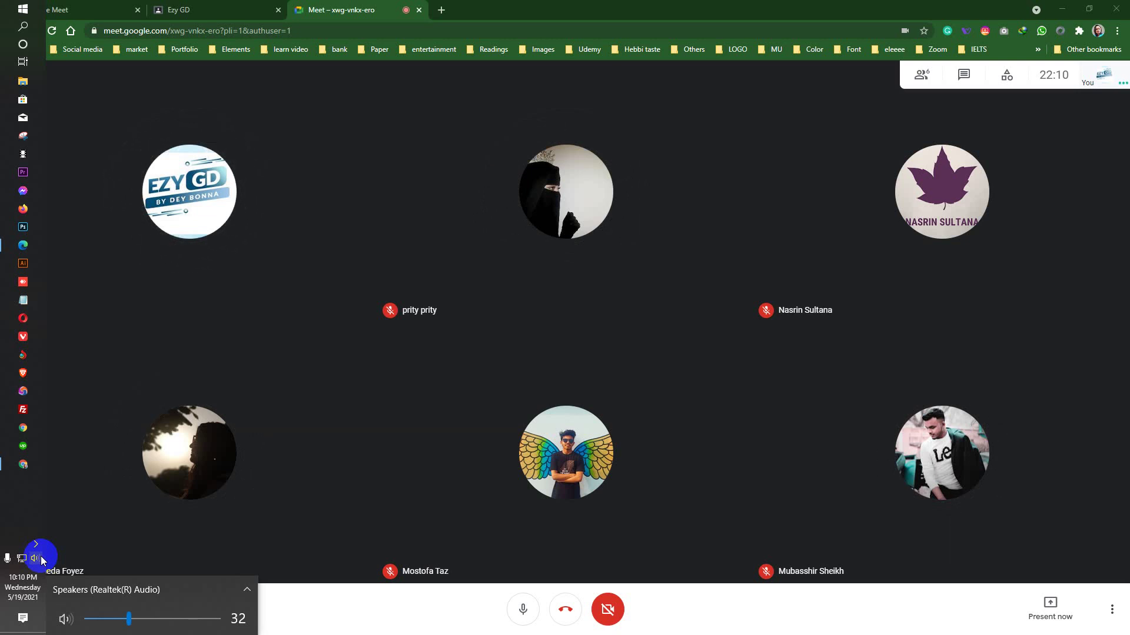
pyautogui.scroll(1, 45, 560)
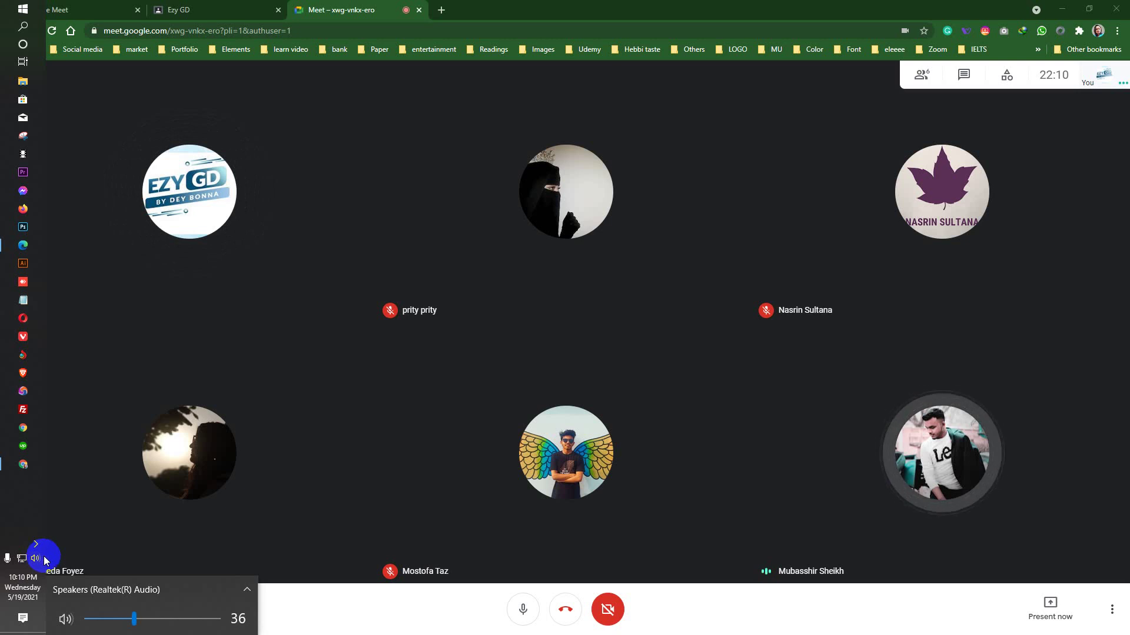
pyautogui.scroll(2, 45, 560)
pyautogui.scroll(2, 235, 523)
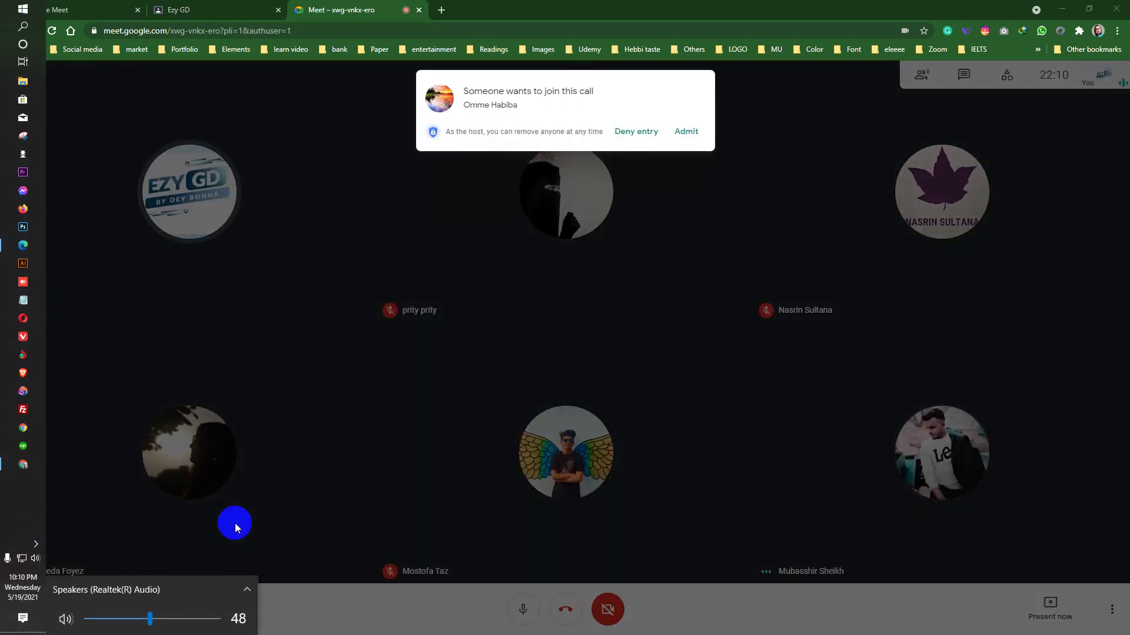
# Step: Admit the waiting participant to the call and present the entire screen to the meeting
pyautogui.click(686, 132)
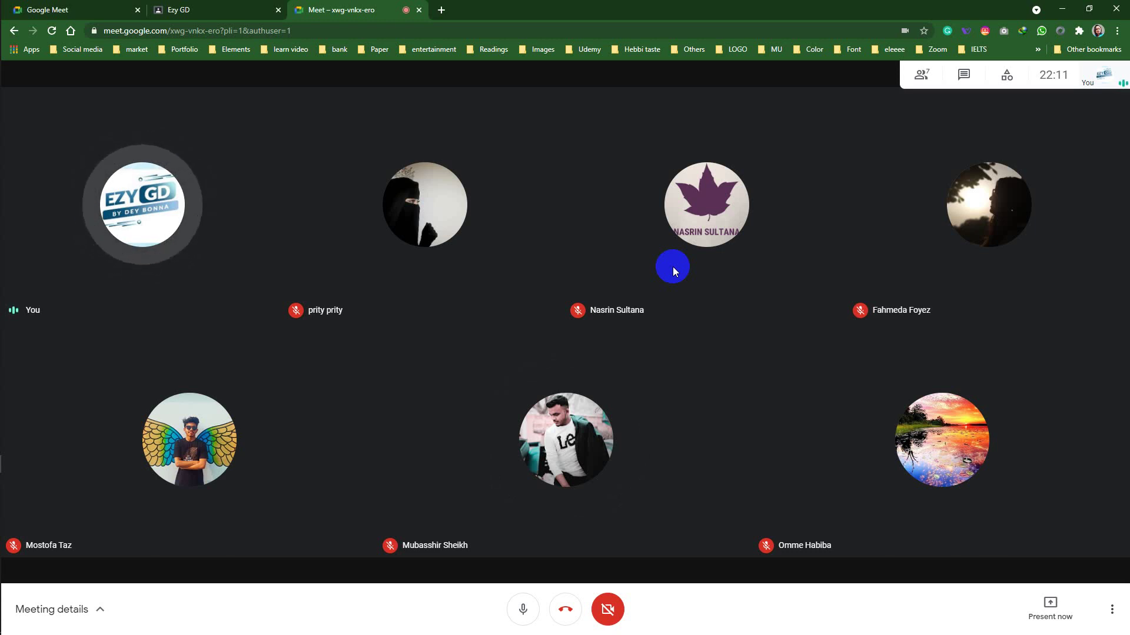
pyautogui.moveTo(650, 266)
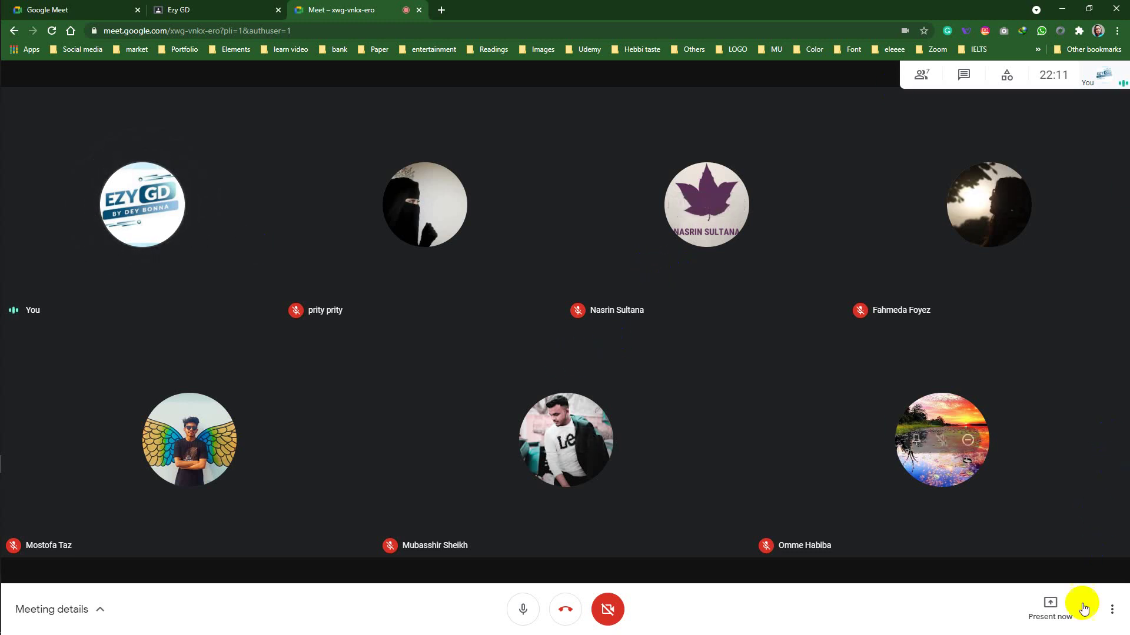
pyautogui.click(1055, 615)
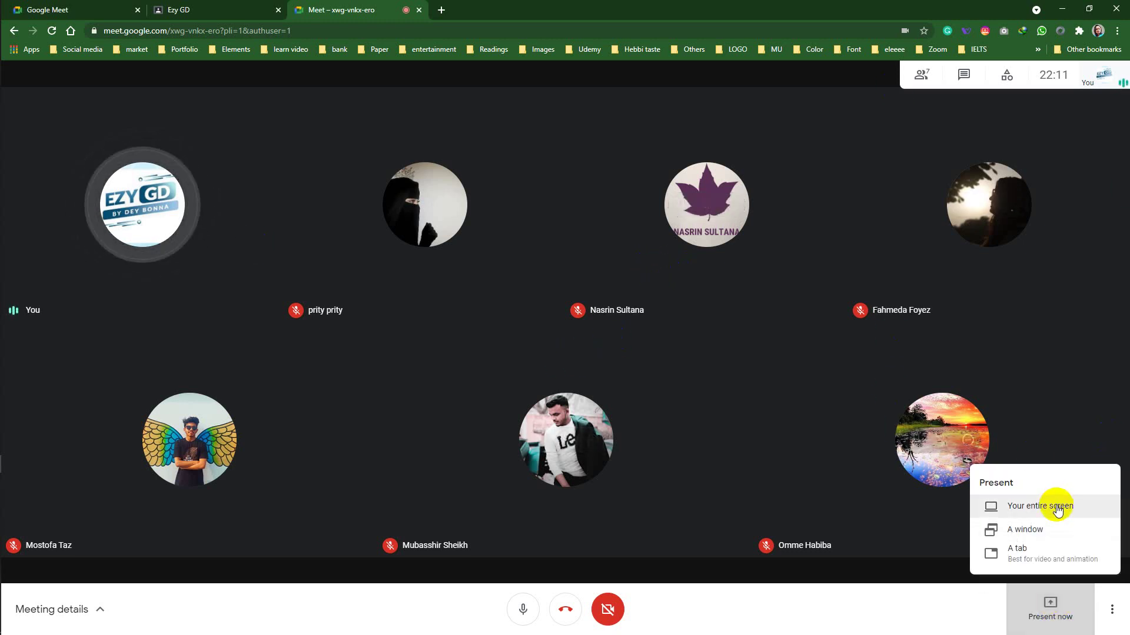
pyautogui.click(1058, 510)
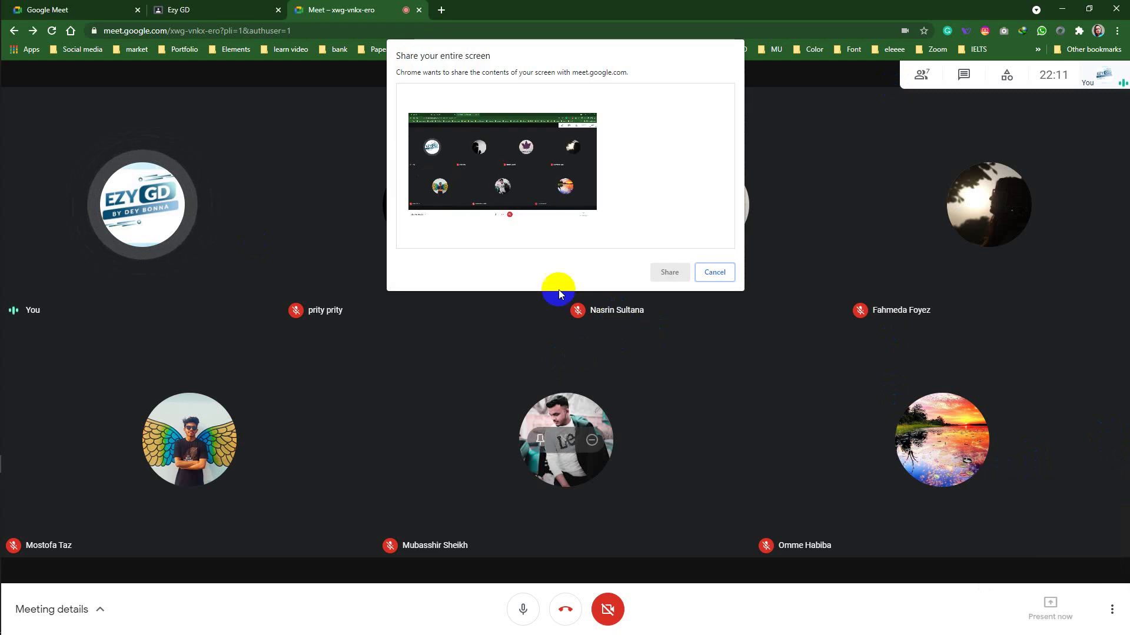
pyautogui.click(669, 272)
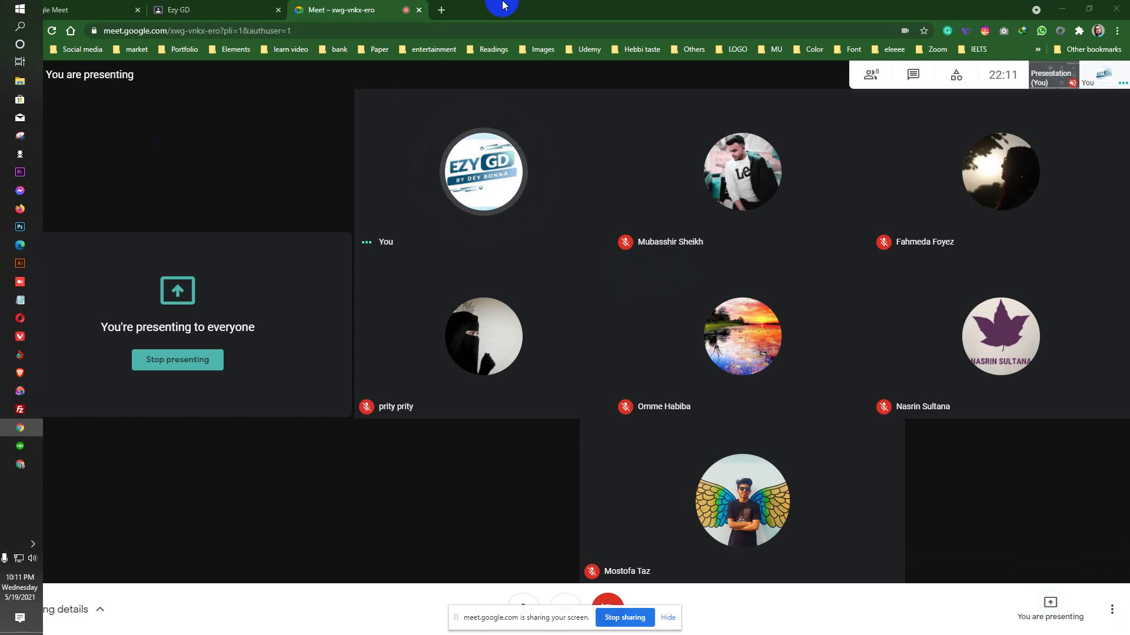
# Step: Search Google for "fiverr" in a new browser tab, open the official Fiverr site and look over its home page
pyautogui.click(443, 11)
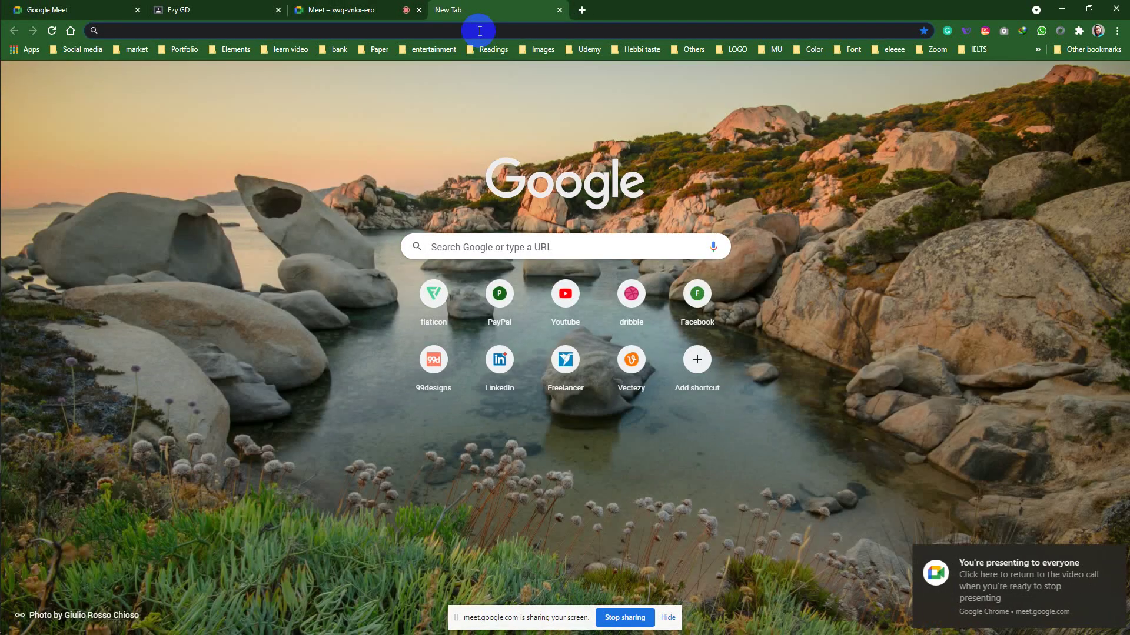
pyautogui.click(478, 30)
pyautogui.write('fiverr')
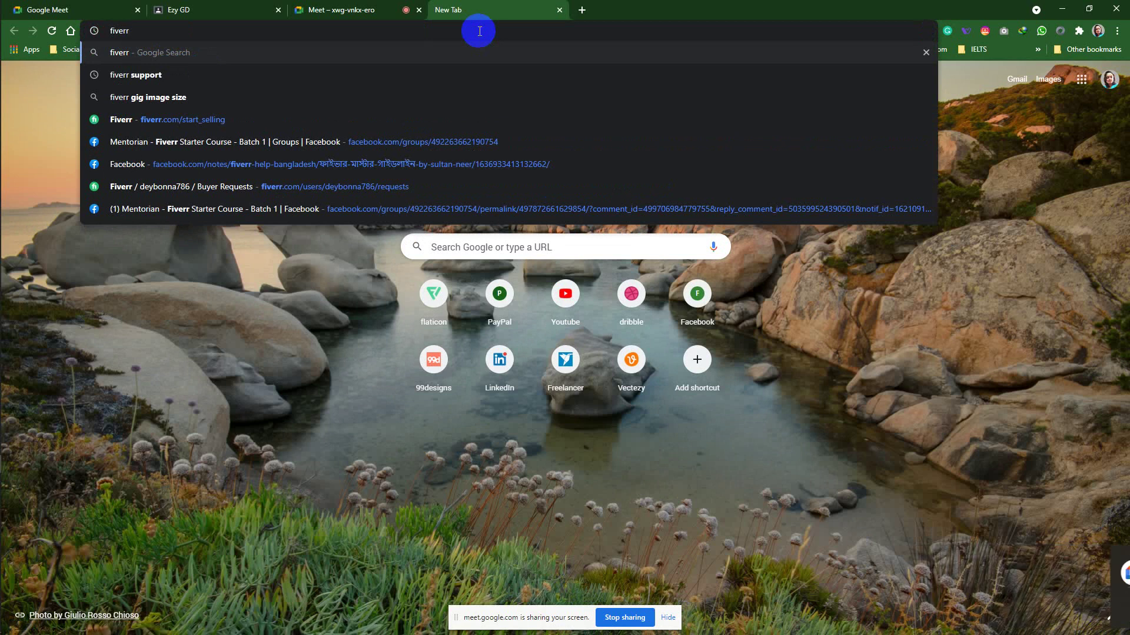
pyautogui.press('Return')
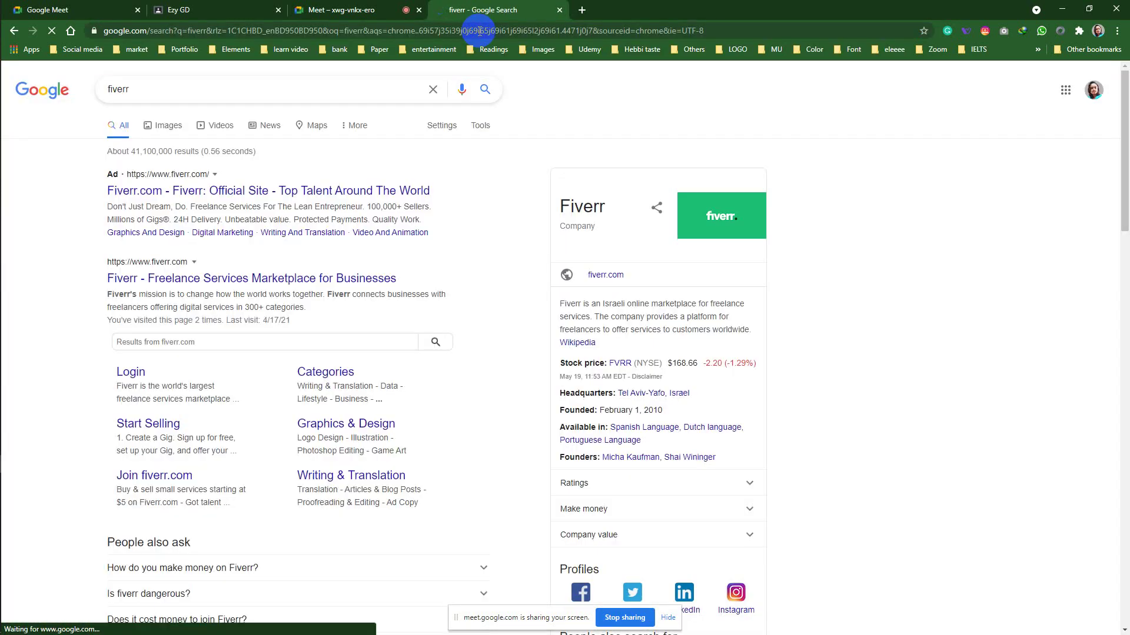
pyautogui.click(337, 192)
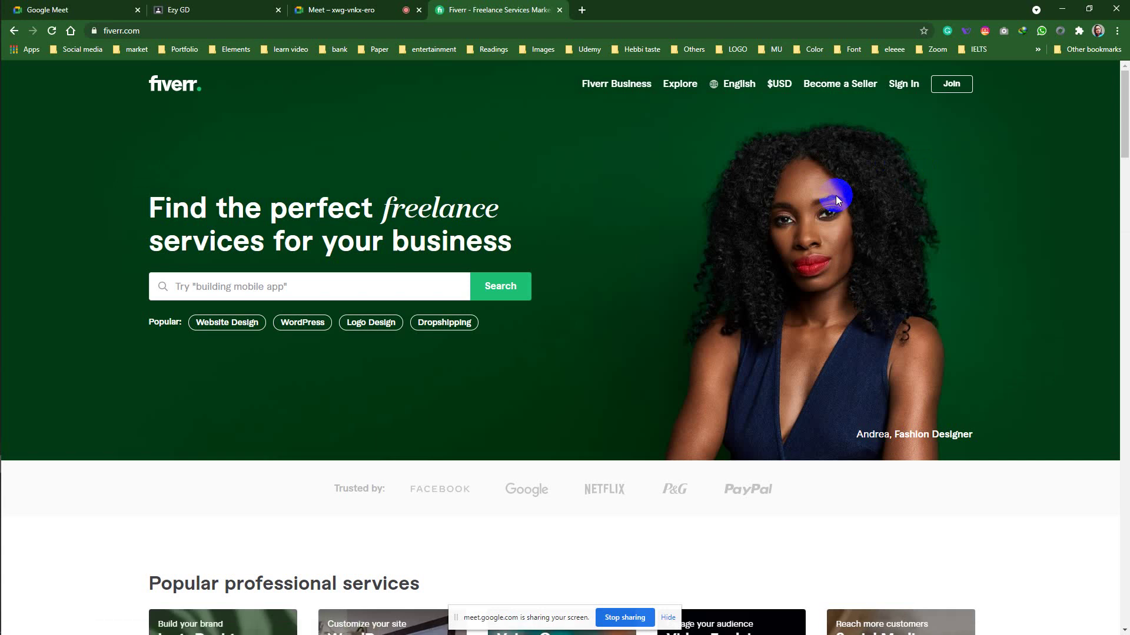
pyautogui.scroll(-3, 835, 196)
pyautogui.scroll(3, 836, 195)
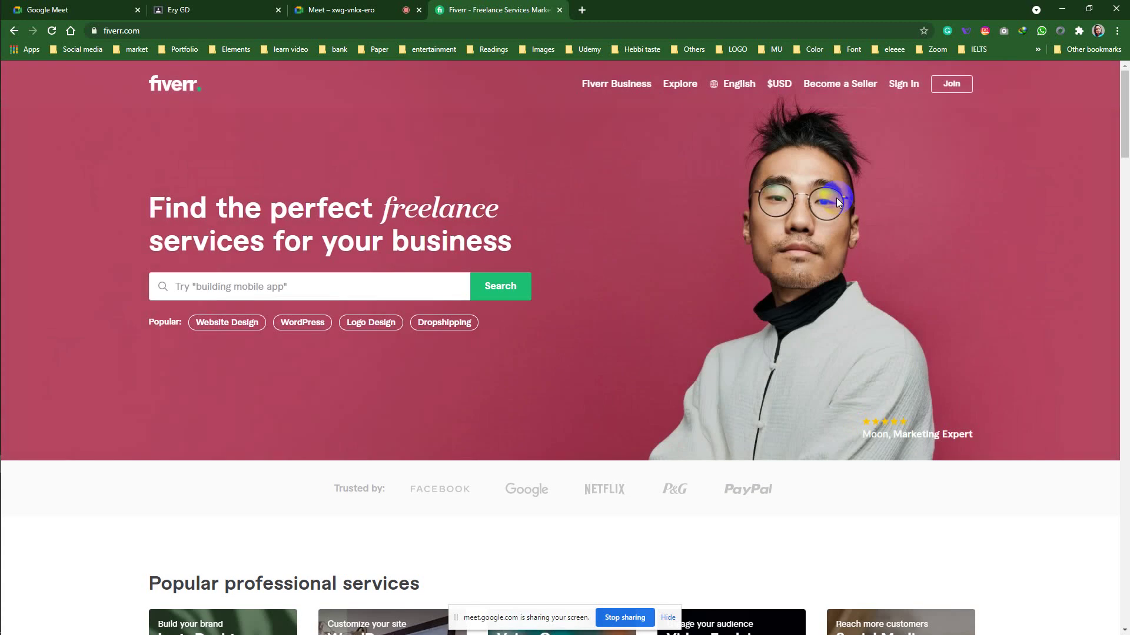
# Step: Admit the next participant waiting to join the Meet call, and return to the Fiverr home page
pyautogui.click(373, 10)
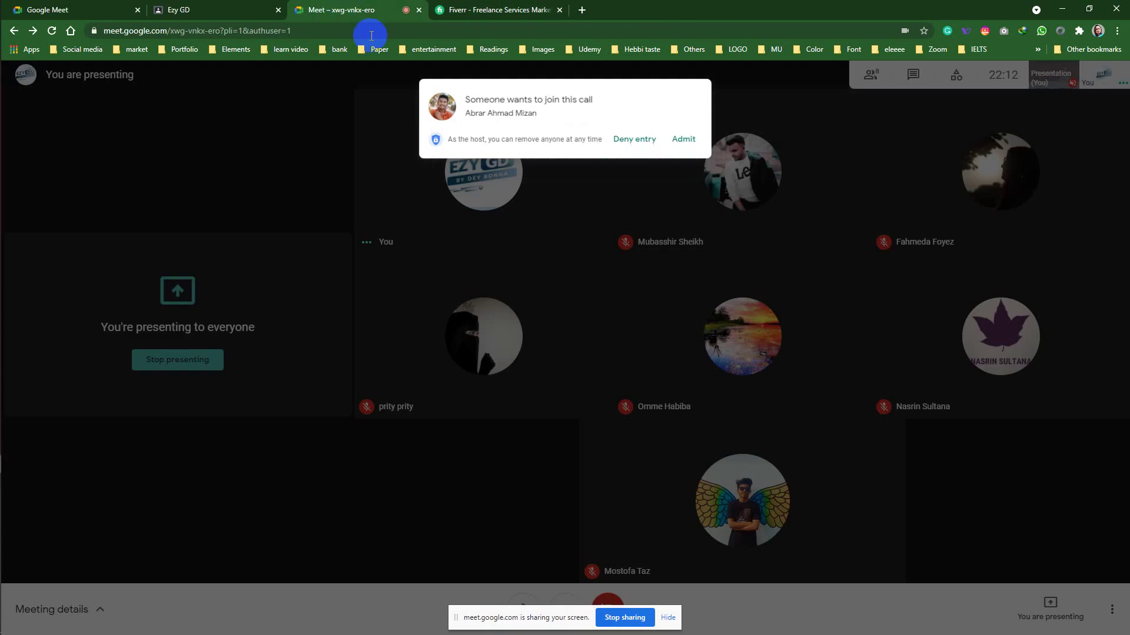
pyautogui.click(686, 132)
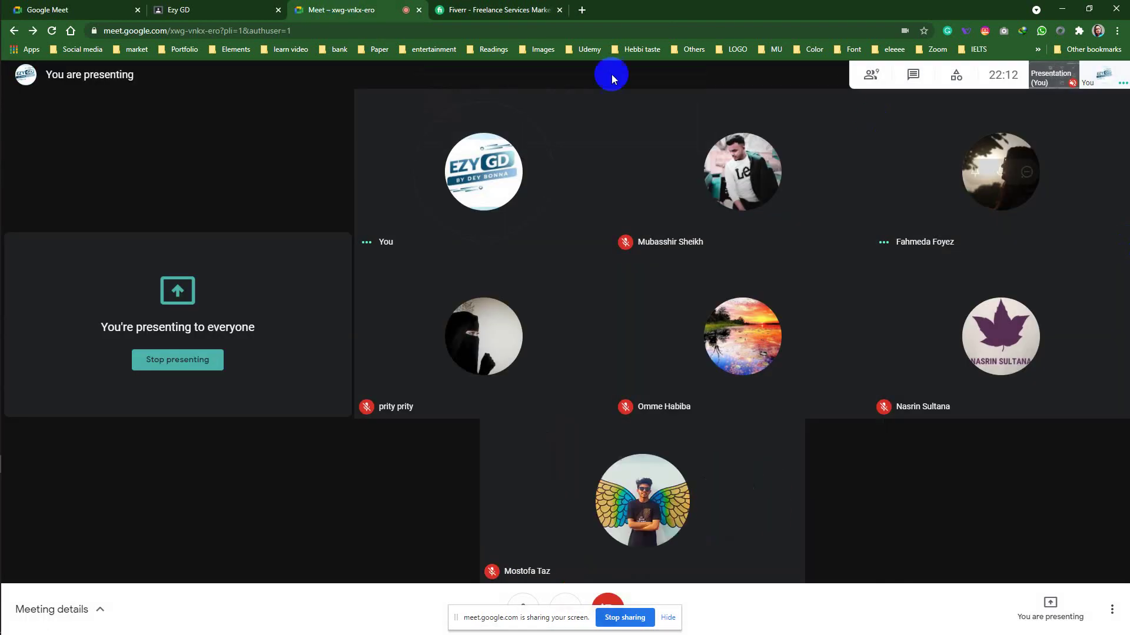
pyautogui.click(503, 10)
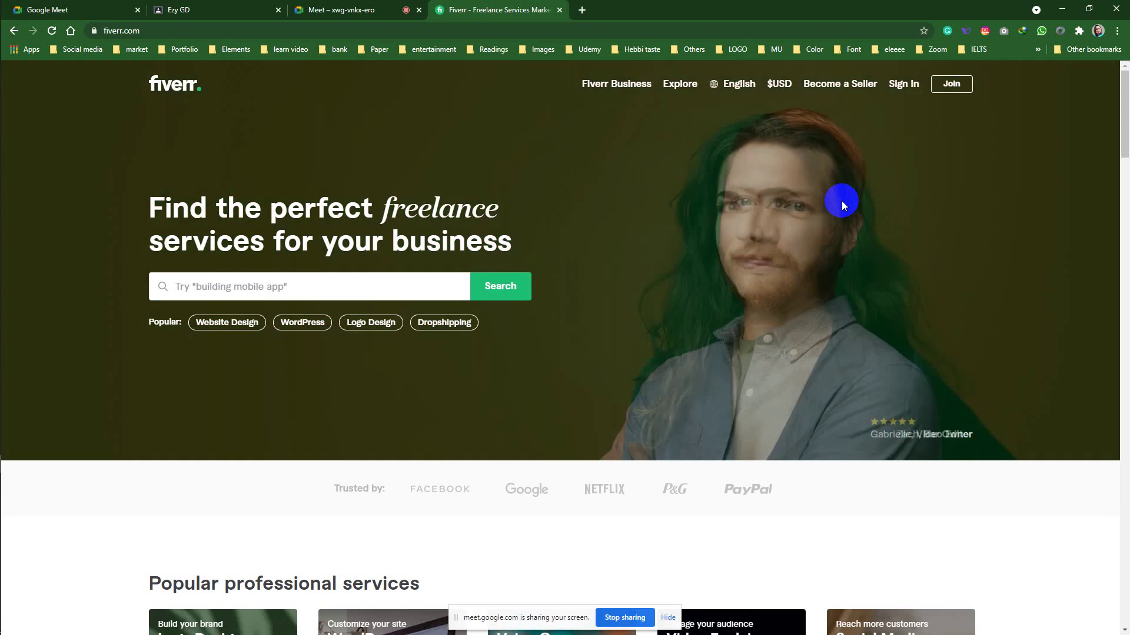
# Step: Search Fiverr's services for "logo design"
pyautogui.scroll(-1, 268, 235)
pyautogui.click(269, 228)
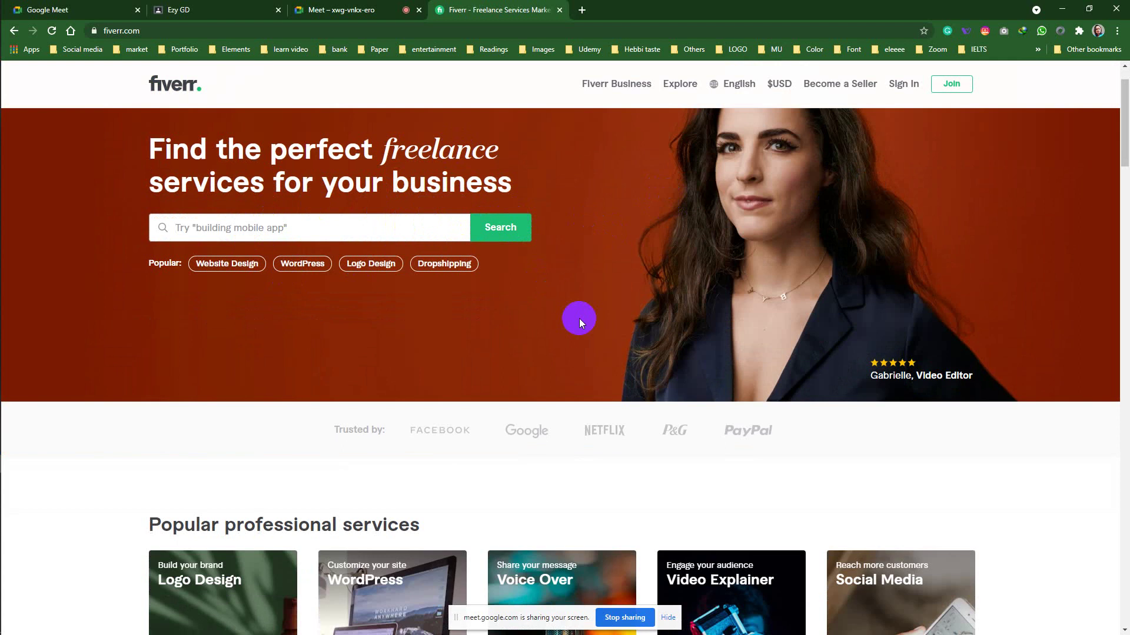
pyautogui.click(272, 228)
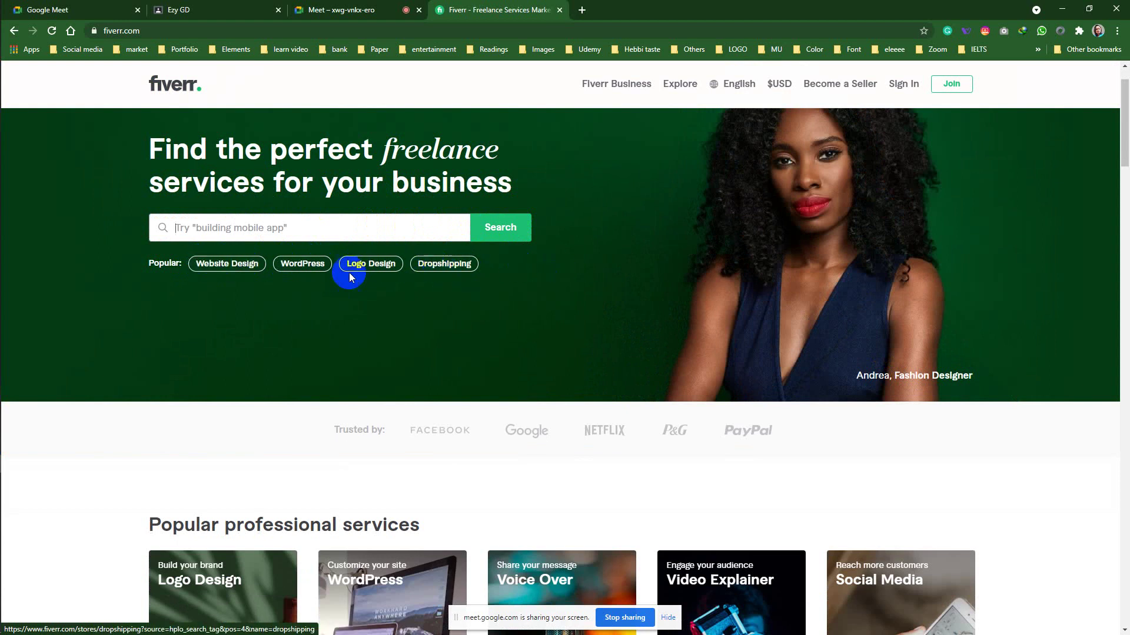
pyautogui.click(205, 270)
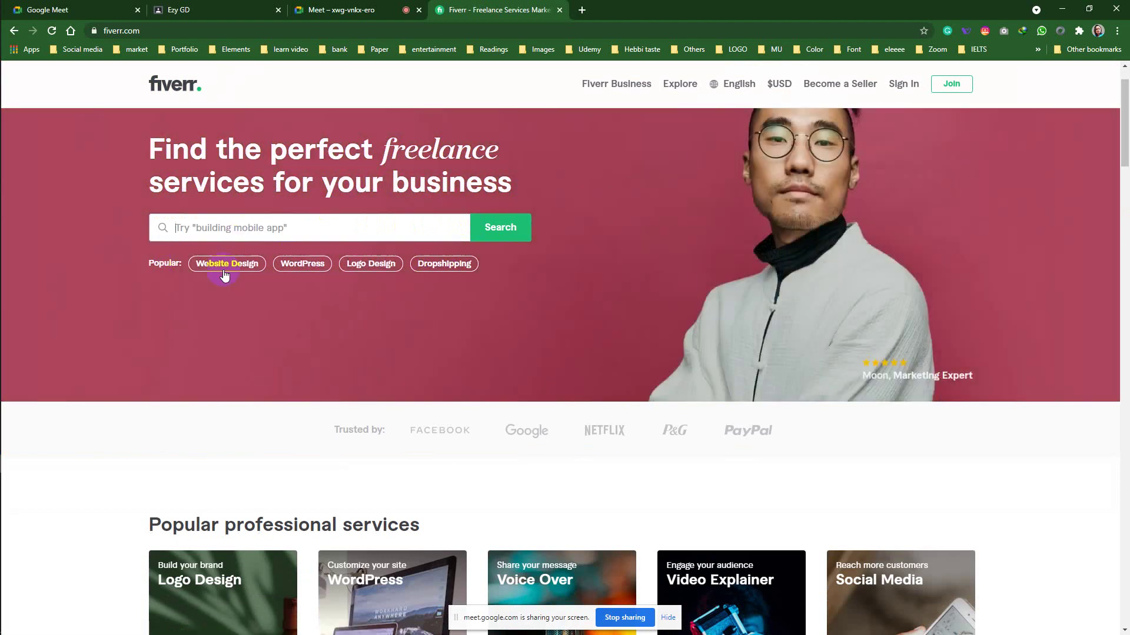
pyautogui.click(236, 228)
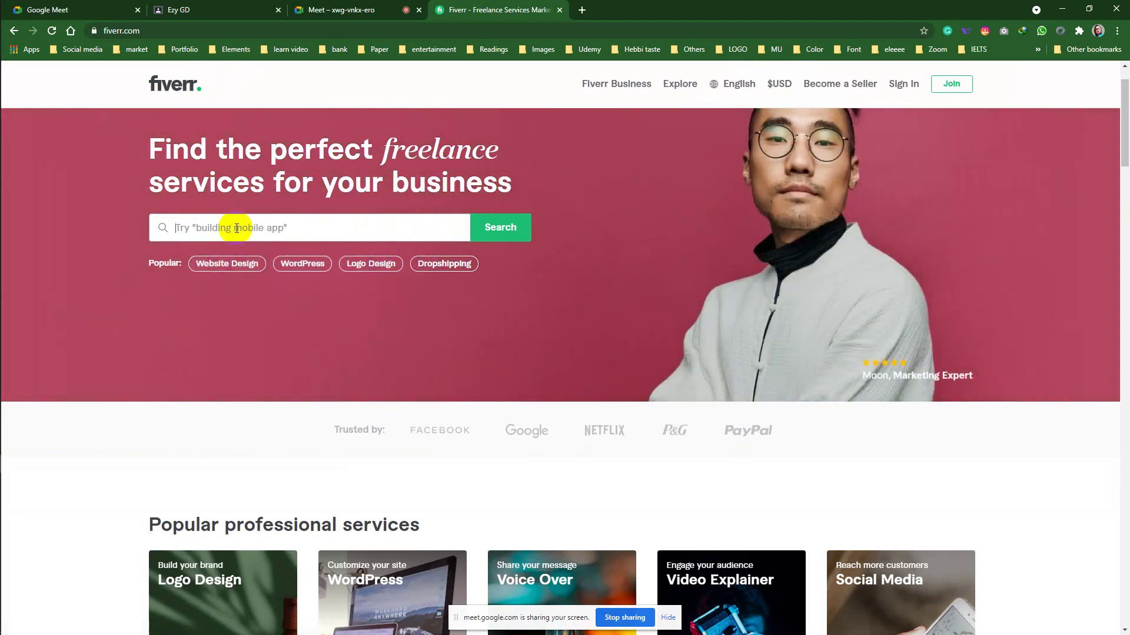
pyautogui.write('logo design')
pyautogui.press('Return')
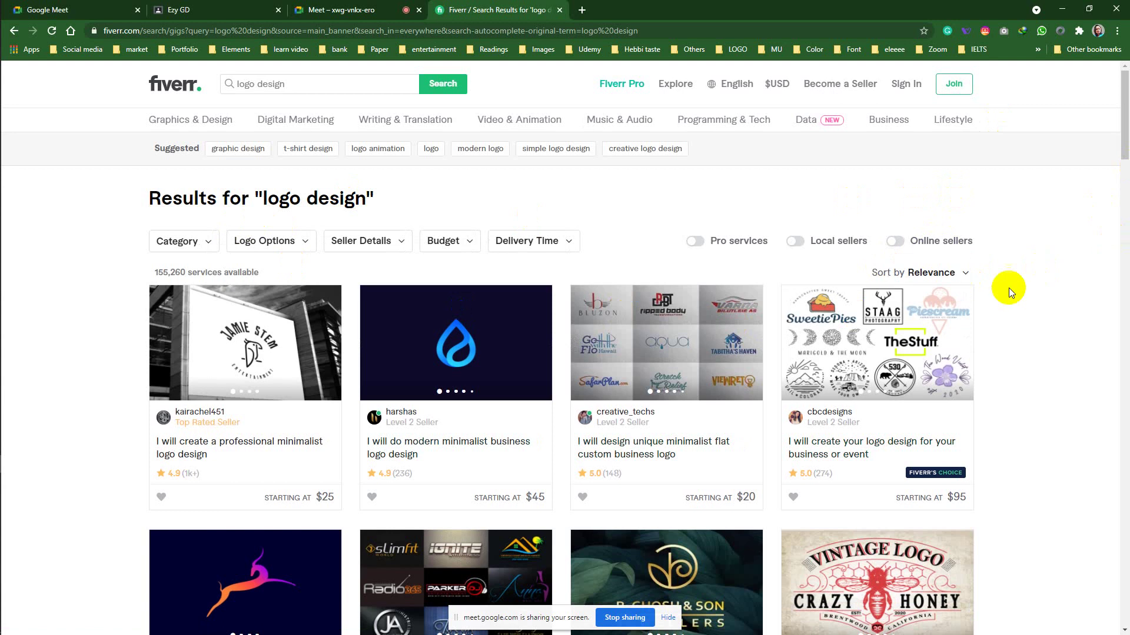
# Step: Sort the logo design results by Best Selling and dismiss the Join Fiverr dialog
pyautogui.click(966, 274)
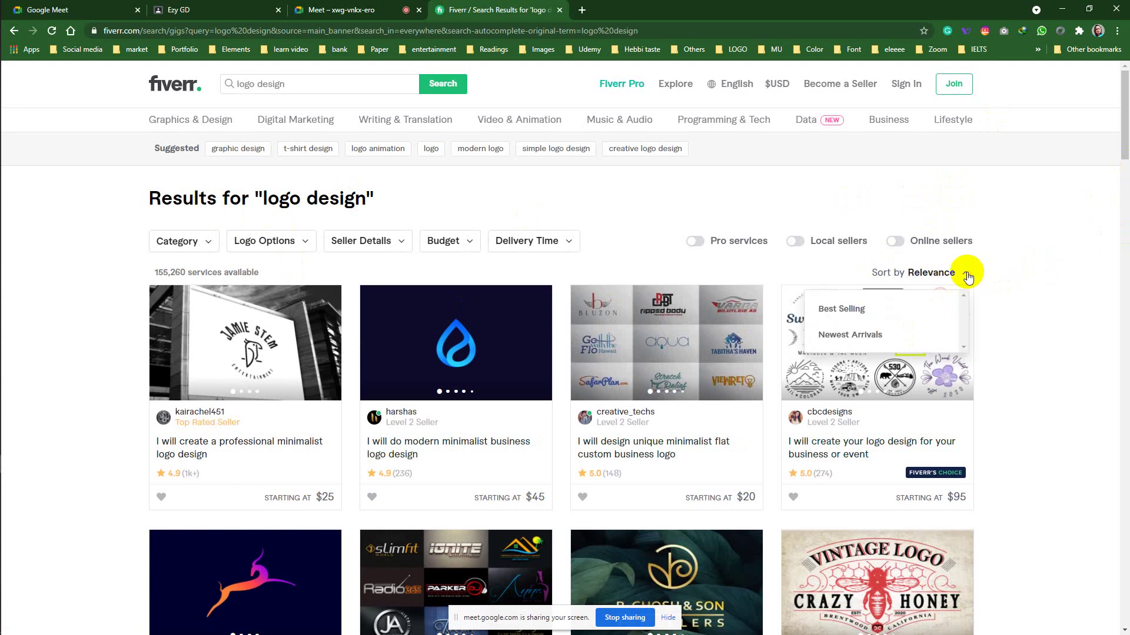
pyautogui.click(858, 310)
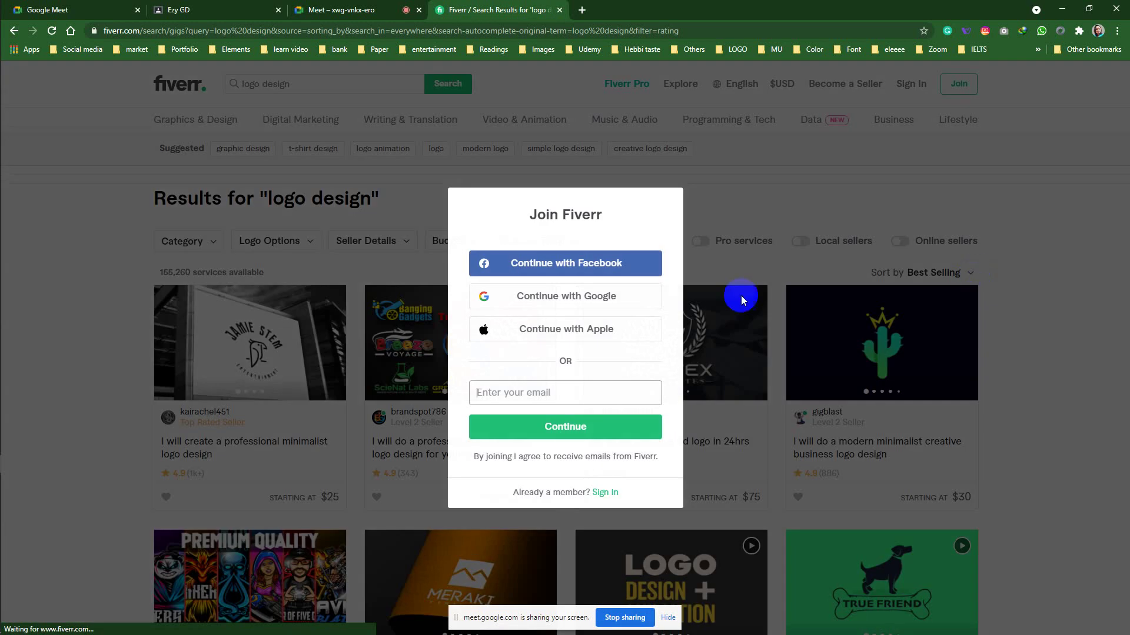
pyautogui.click(808, 179)
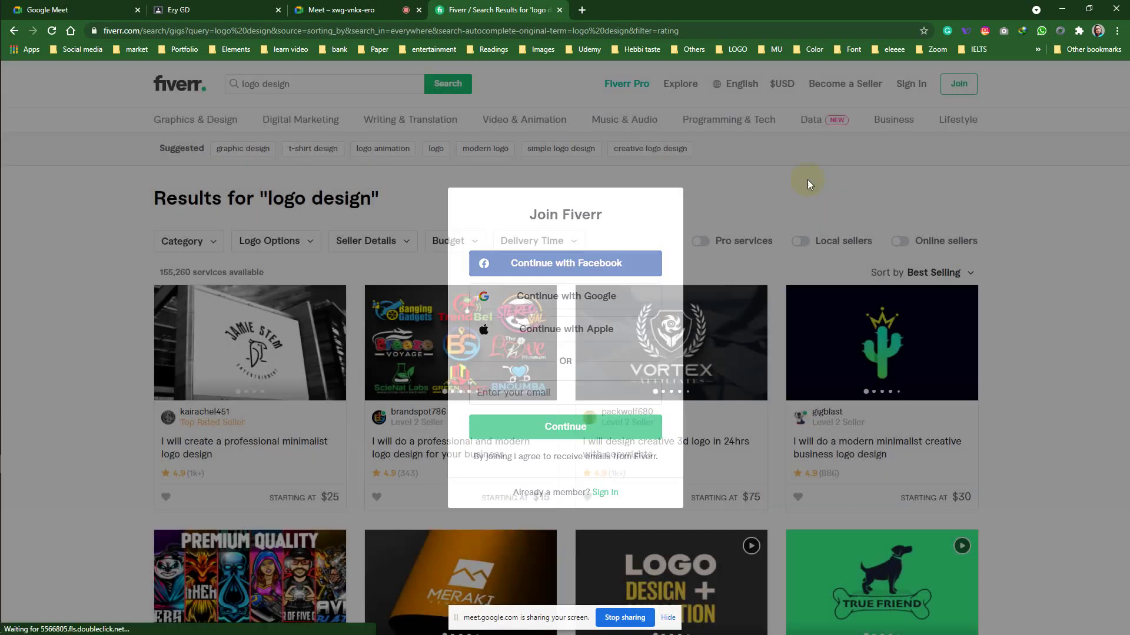
# Step: Sort the logo design results by Newest Arrivals
pyautogui.click(962, 274)
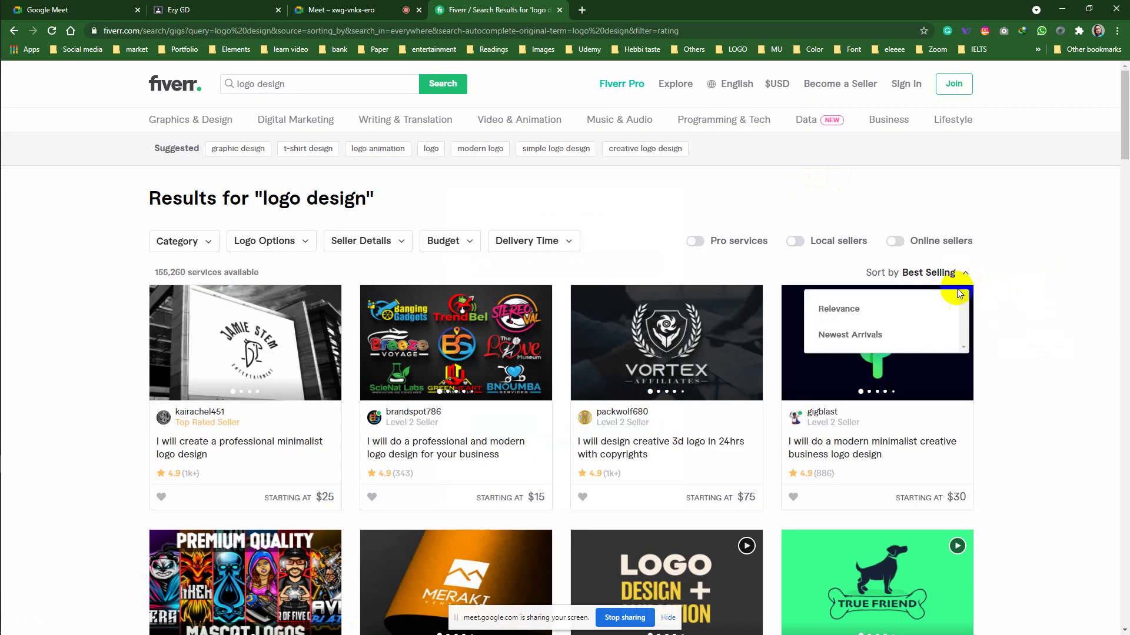
pyautogui.click(857, 339)
pyautogui.scroll(-1, 858, 340)
pyautogui.click(857, 337)
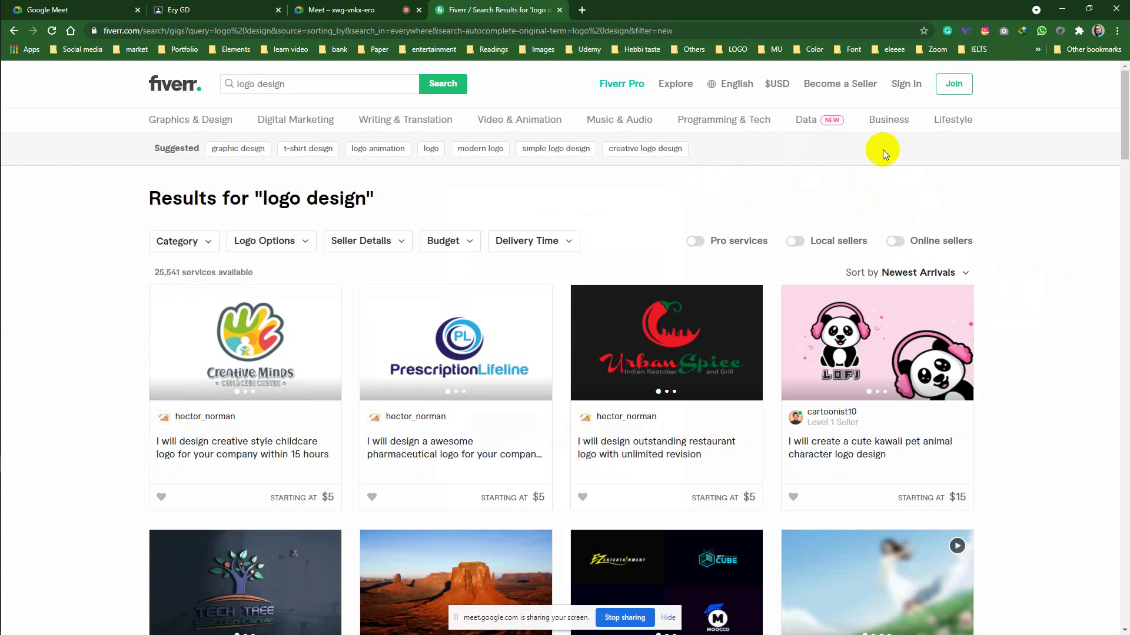
# Step: Filter the results to the Logo Design category and the Minimalist logo style
pyautogui.click(199, 243)
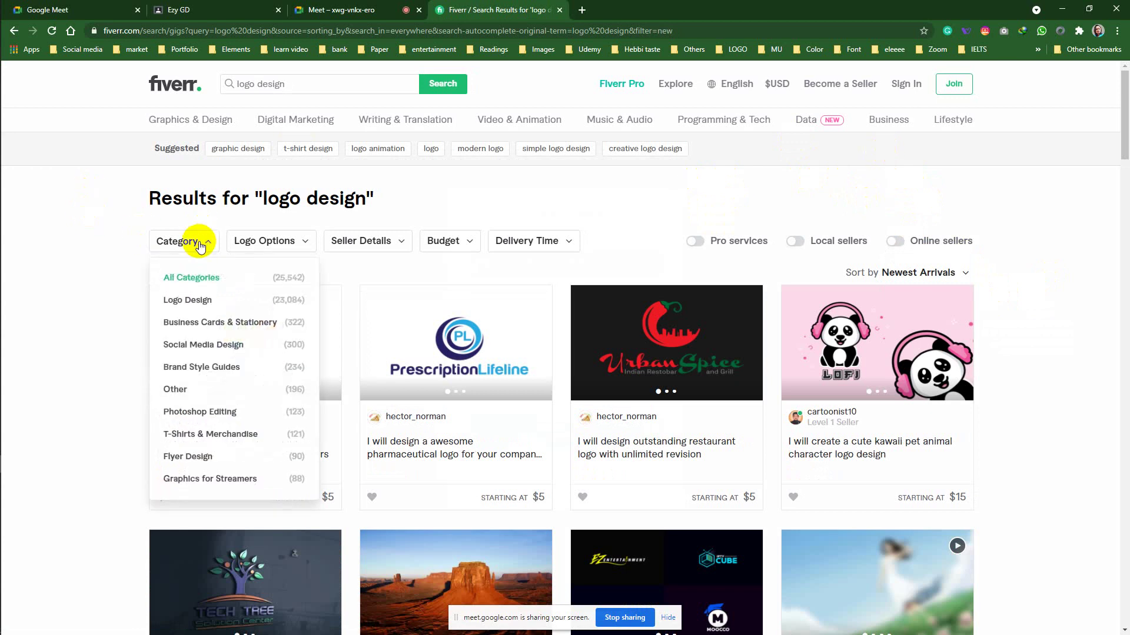
pyautogui.click(201, 304)
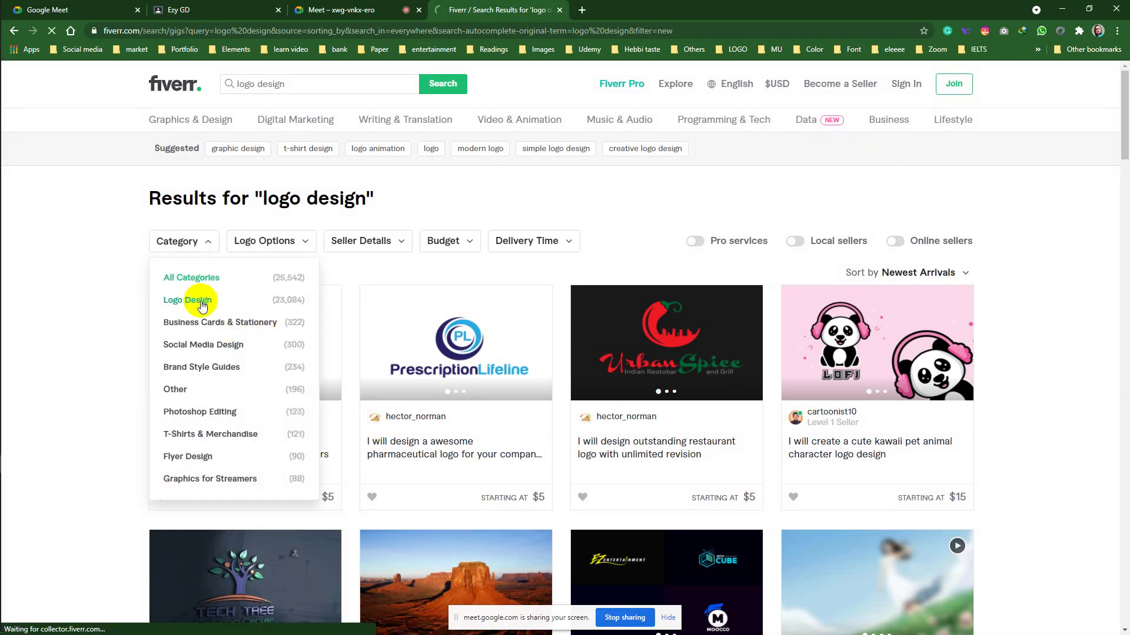
pyautogui.click(295, 241)
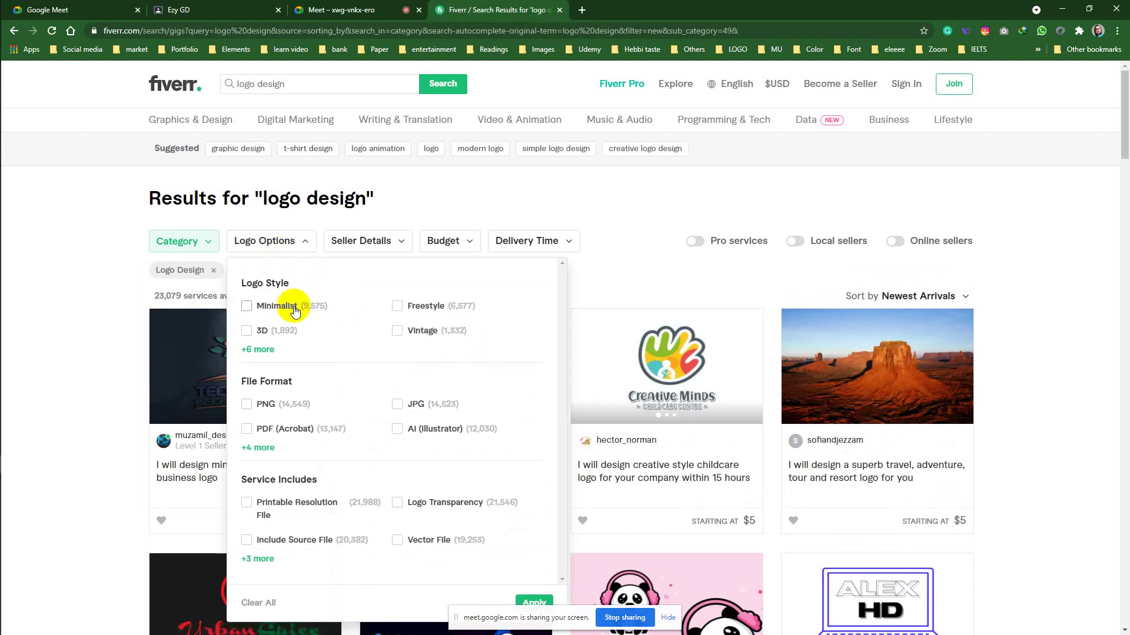
pyautogui.click(258, 350)
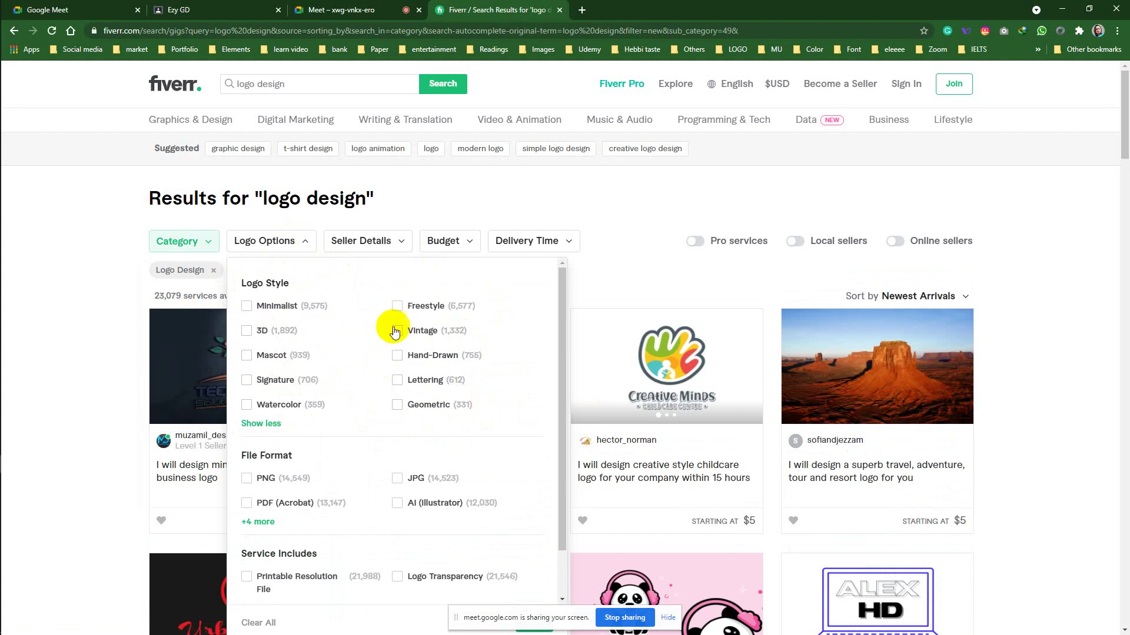
pyautogui.click(287, 306)
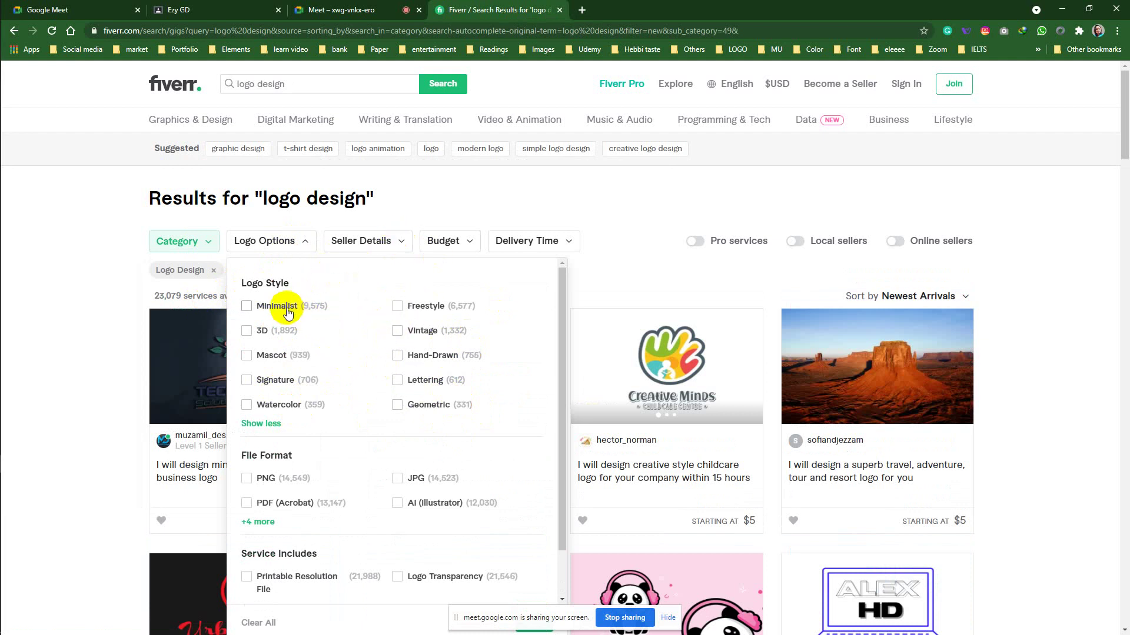
# Step: Filter the logo design results to the New Seller level and sellers who speak English
pyautogui.click(397, 243)
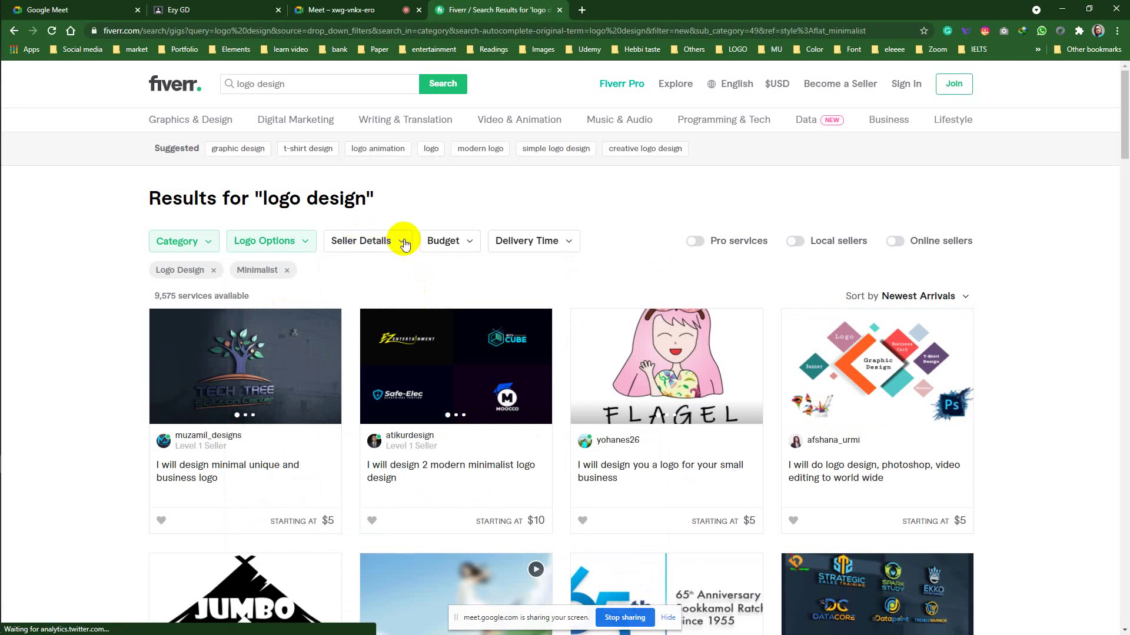
pyautogui.click(402, 244)
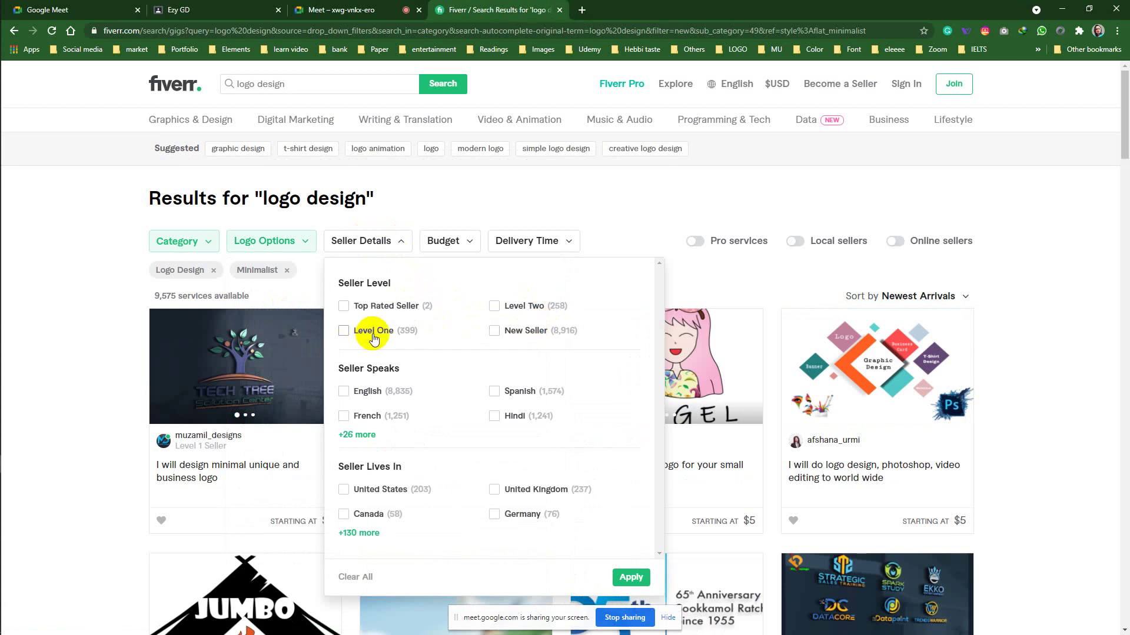
pyautogui.click(499, 329)
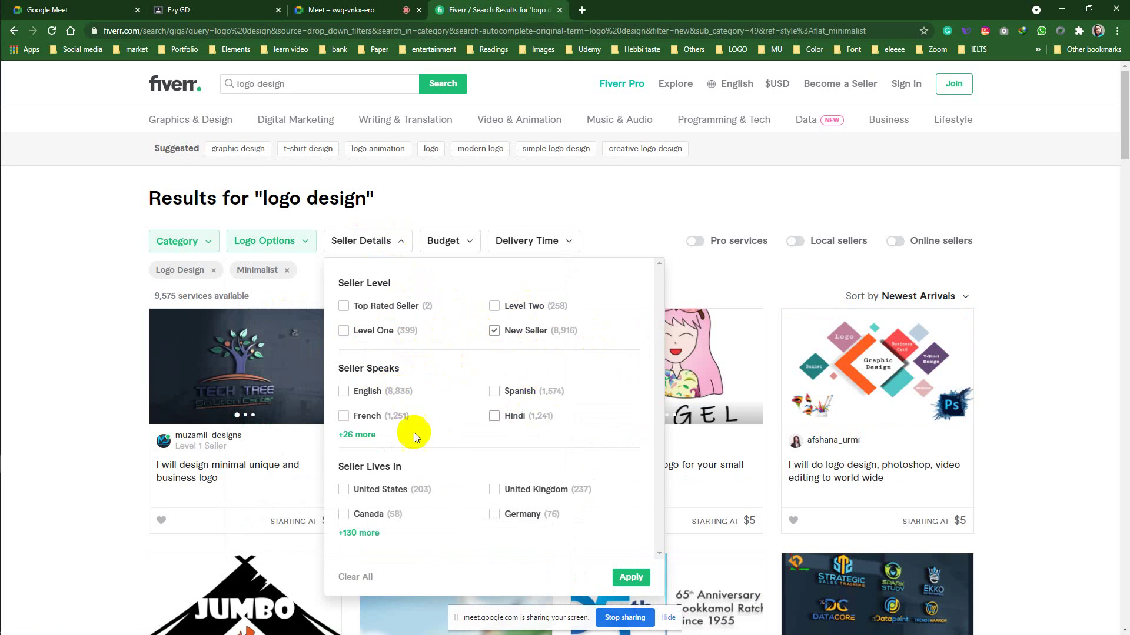
pyautogui.click(344, 392)
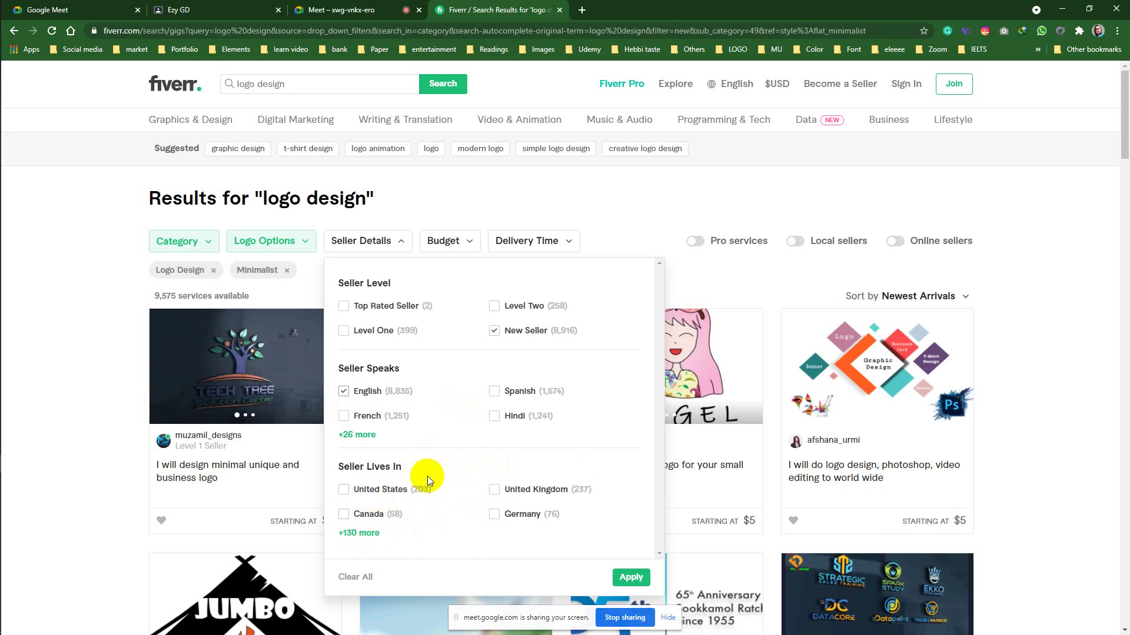
pyautogui.click(627, 577)
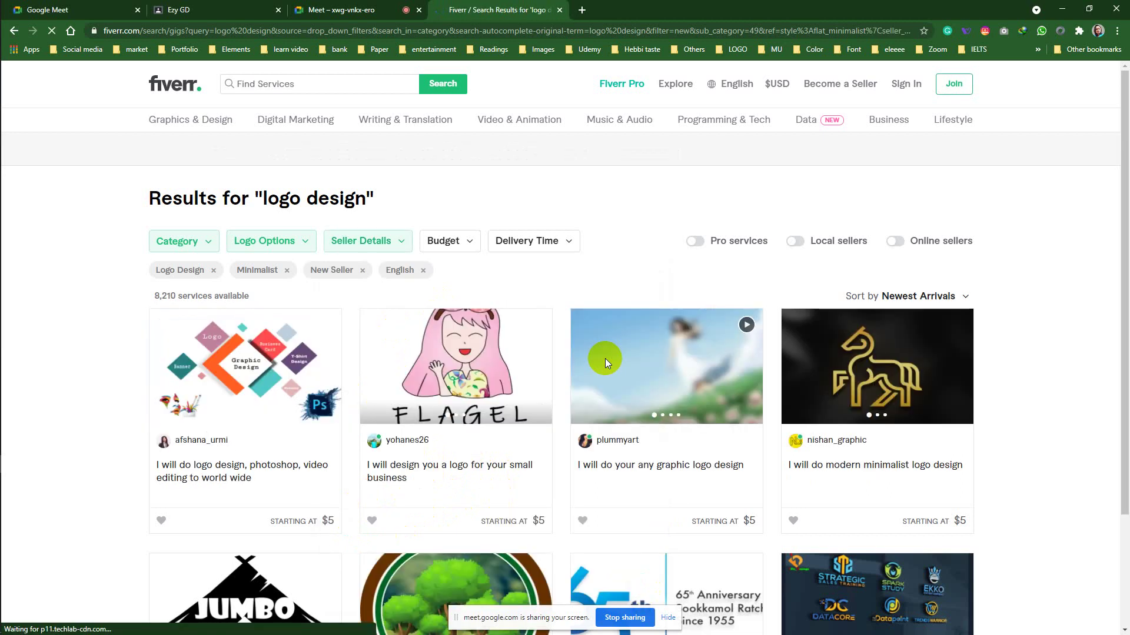
# Step: Look through the first page of minimalist logo services offered by English-speaking new sellers
pyautogui.scroll(-5, 611, 371)
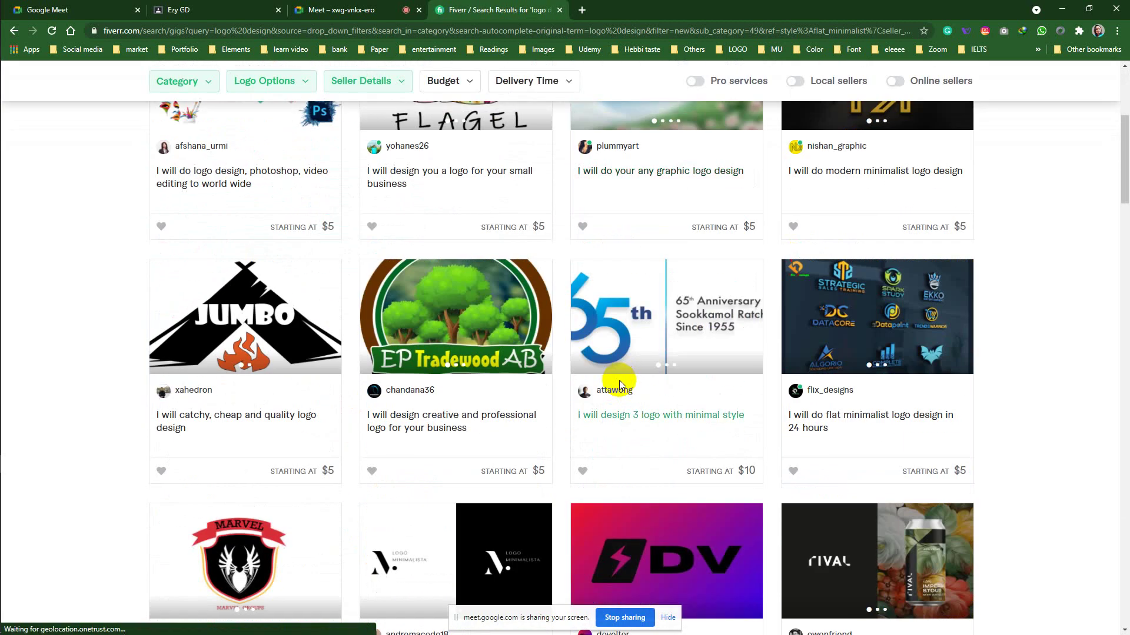
pyautogui.scroll(-12, 619, 382)
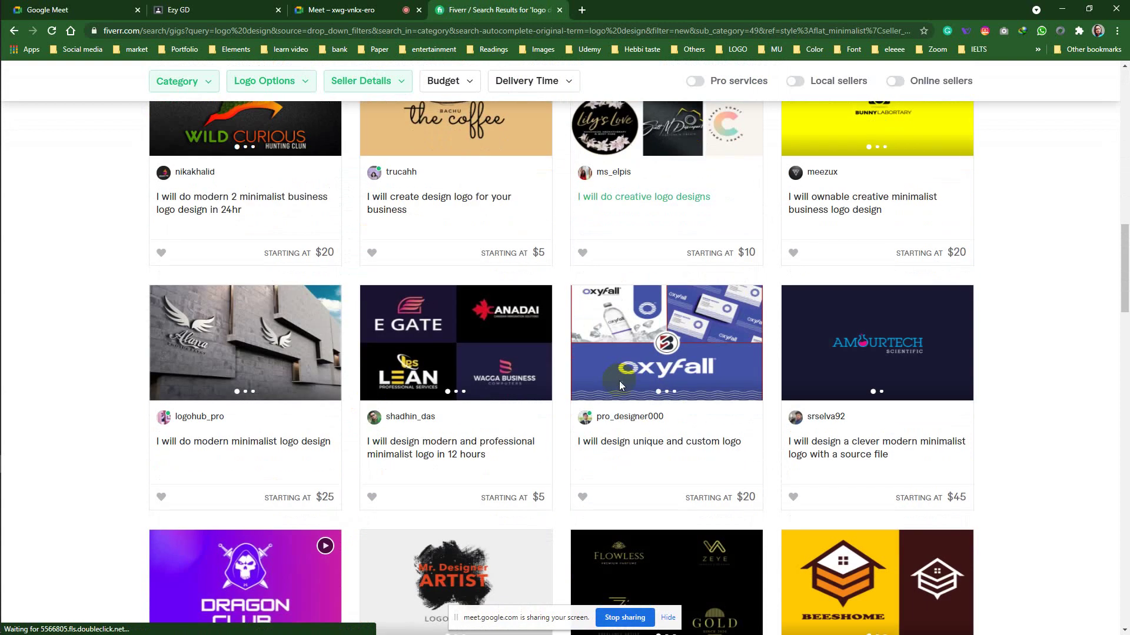
pyautogui.scroll(-14, 618, 380)
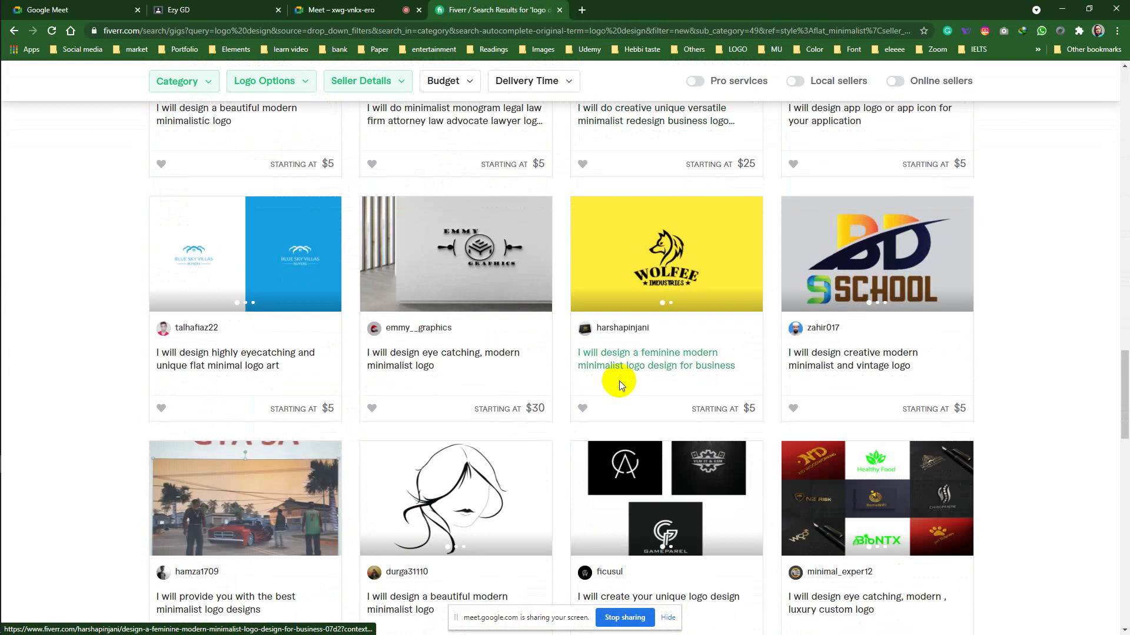
pyautogui.scroll(-14, 619, 386)
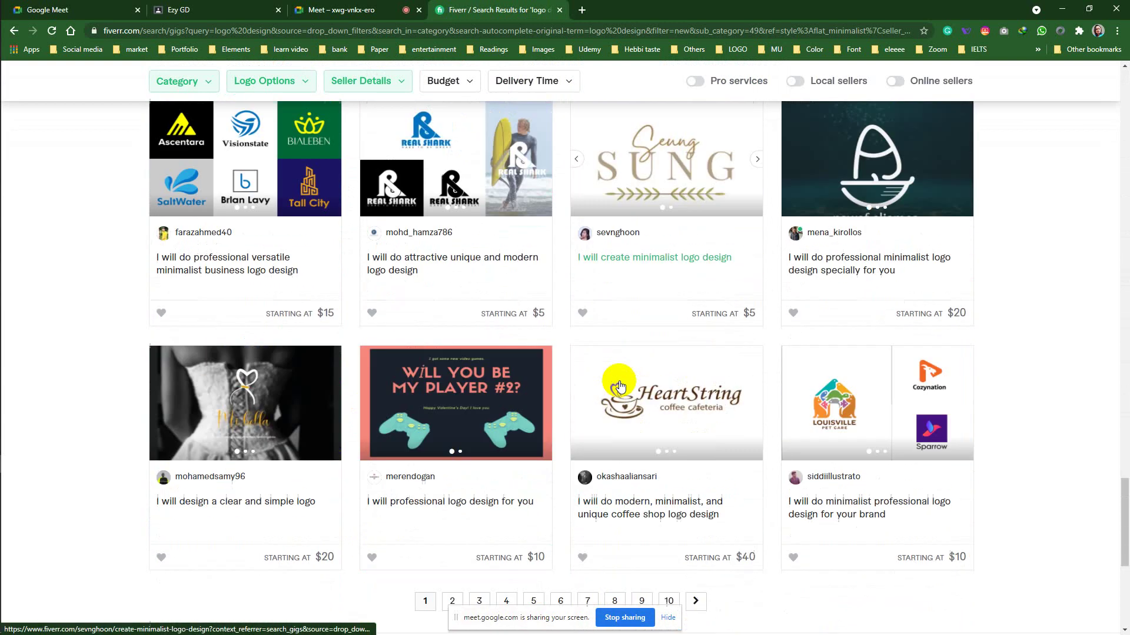
pyautogui.scroll(-1, 619, 385)
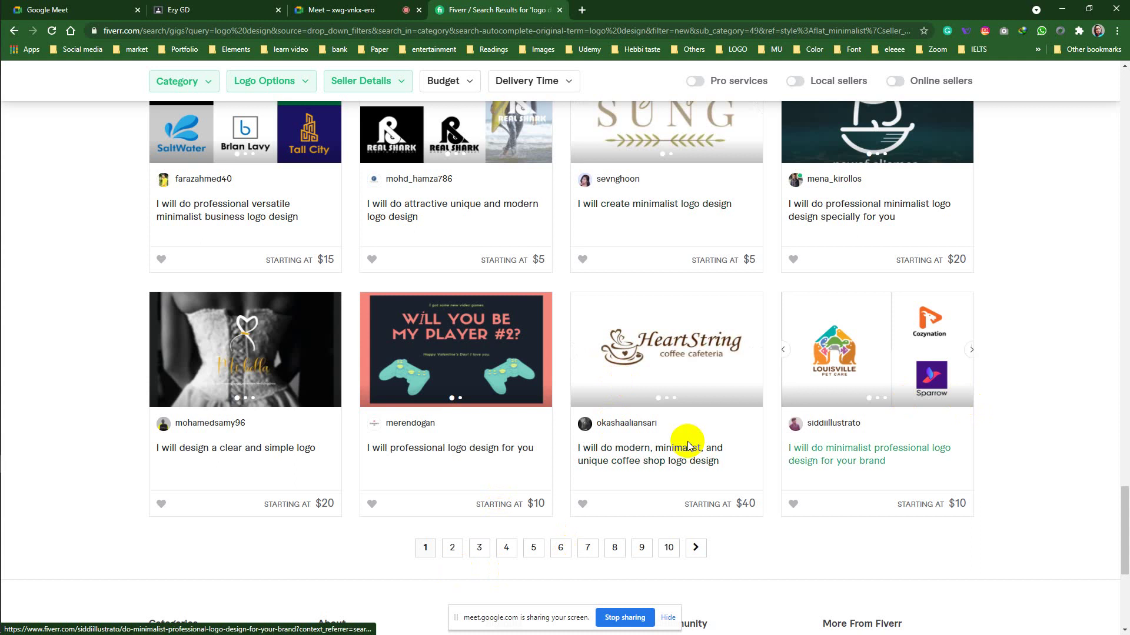
pyautogui.scroll(20, 687, 444)
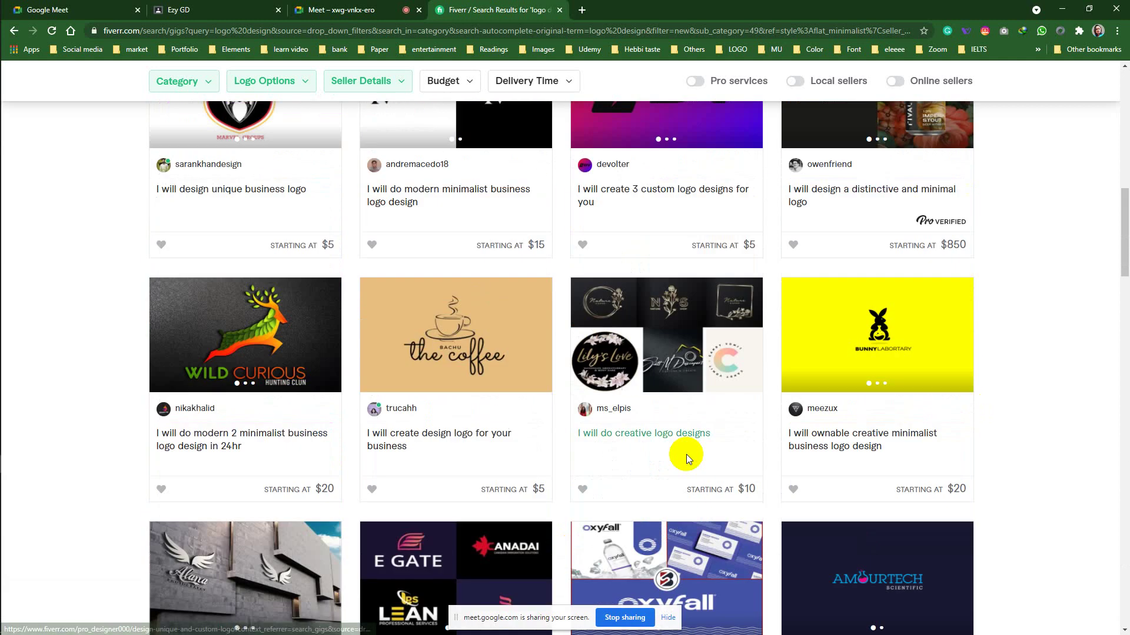
pyautogui.scroll(15, 685, 453)
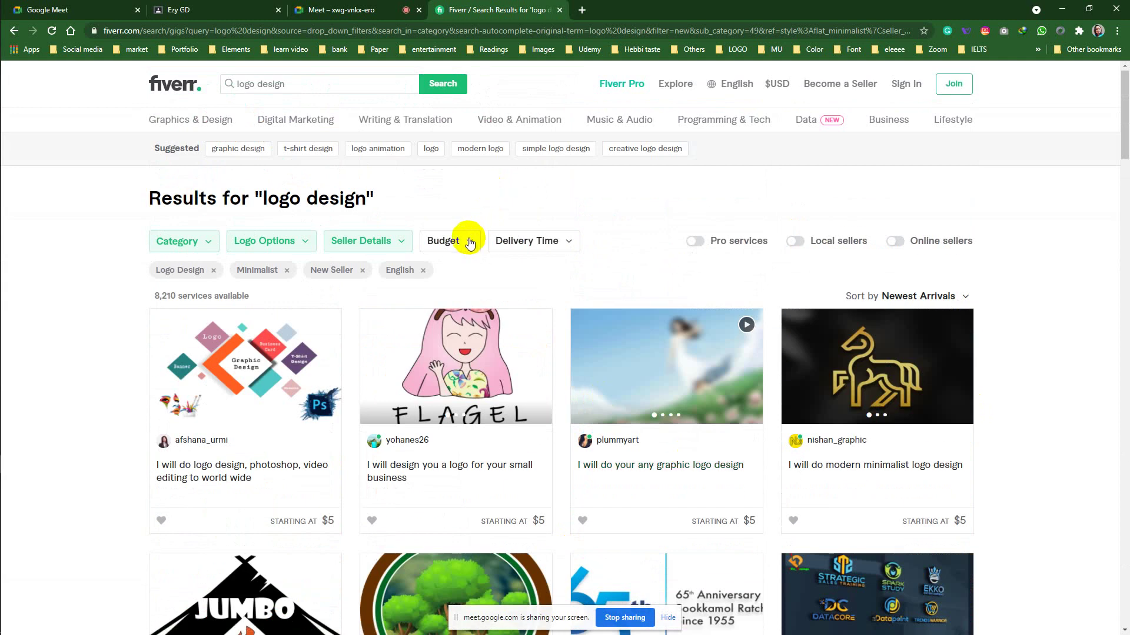
# Step: Limit the results to a budget from $5 to $50
pyautogui.click(469, 242)
pyautogui.click(480, 292)
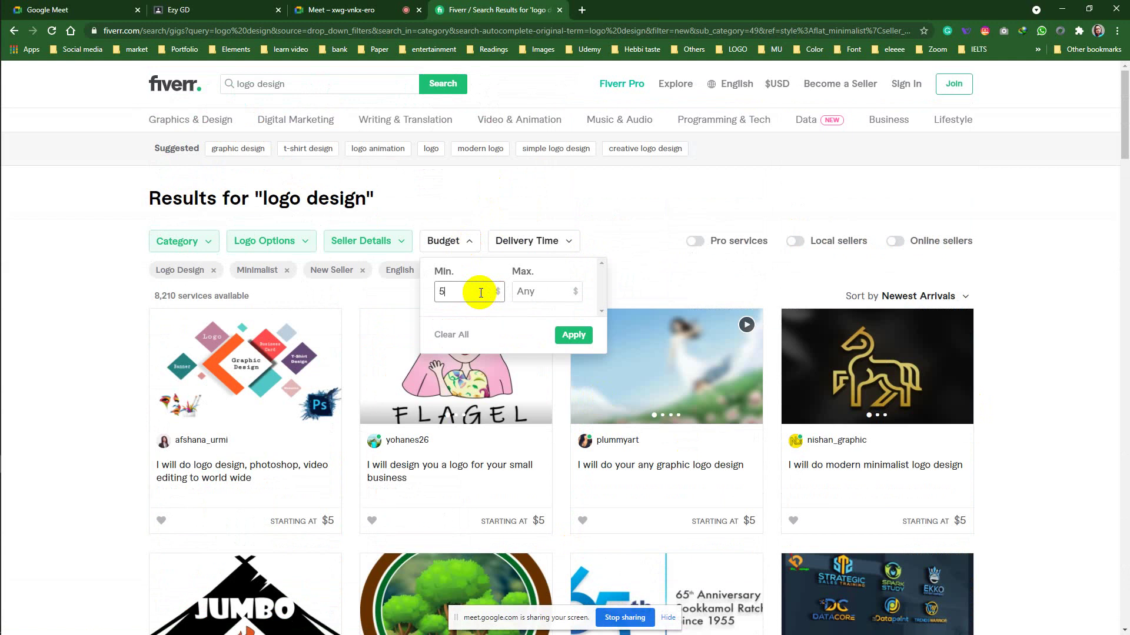
pyautogui.click(559, 295)
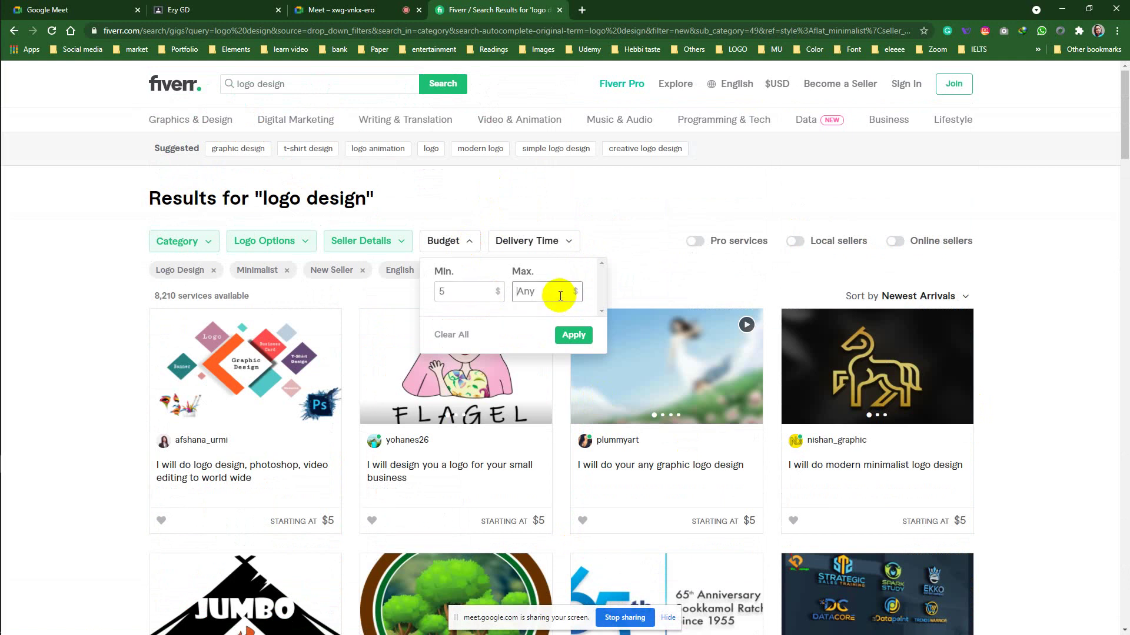
pyautogui.write('50')
pyautogui.click(579, 337)
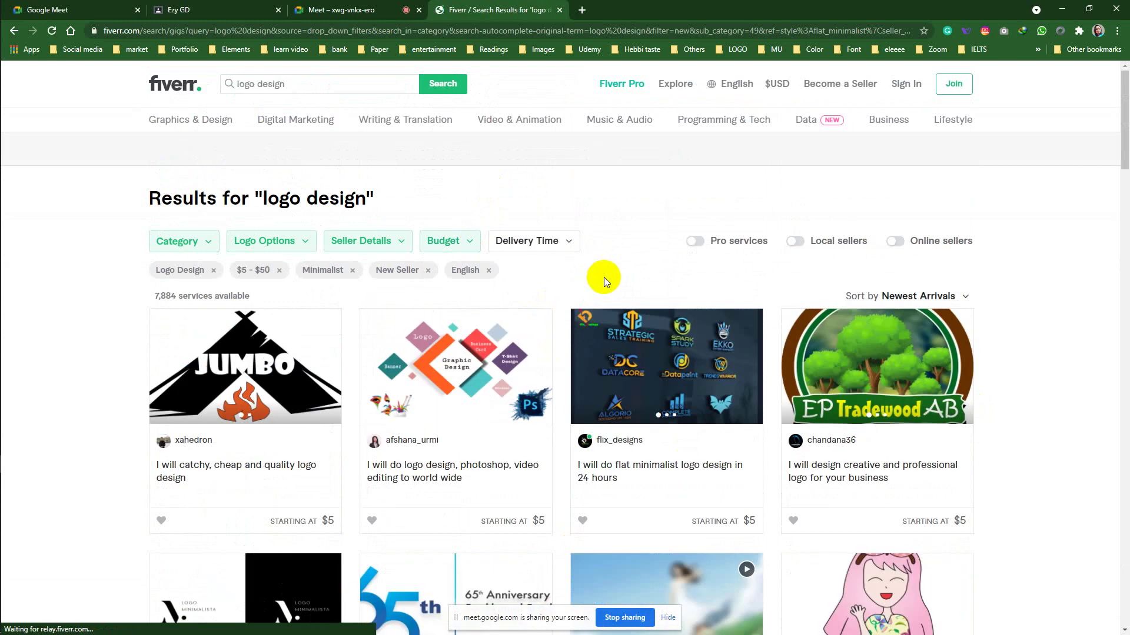
# Step: Examine the services and starting prices on the first page of the budget-filtered results
pyautogui.scroll(-10, 603, 277)
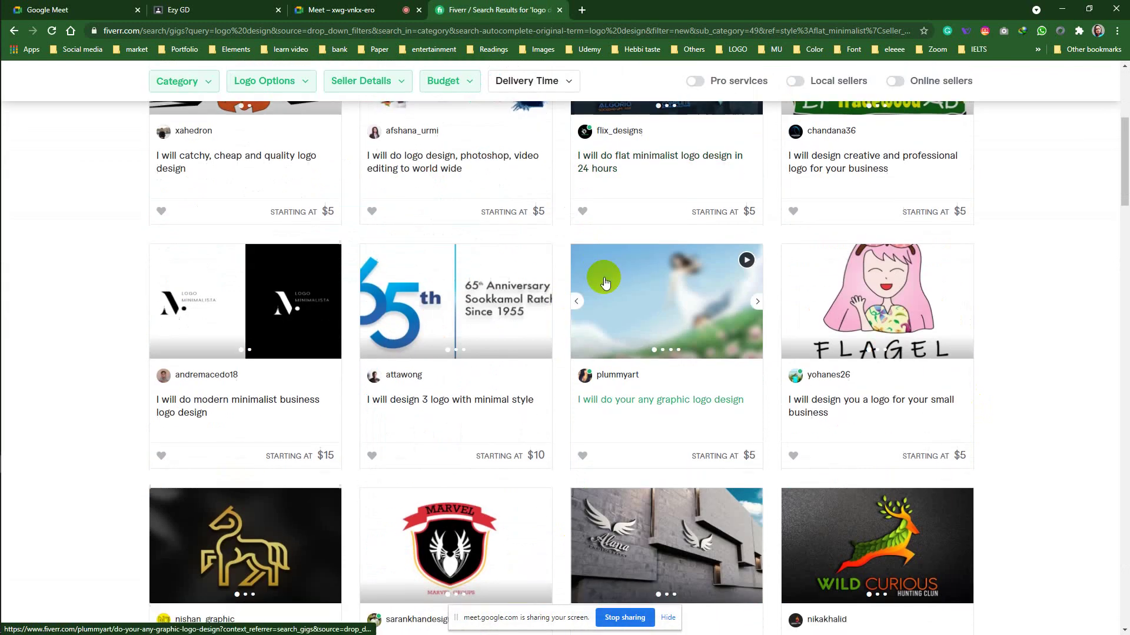
pyautogui.scroll(-10, 604, 281)
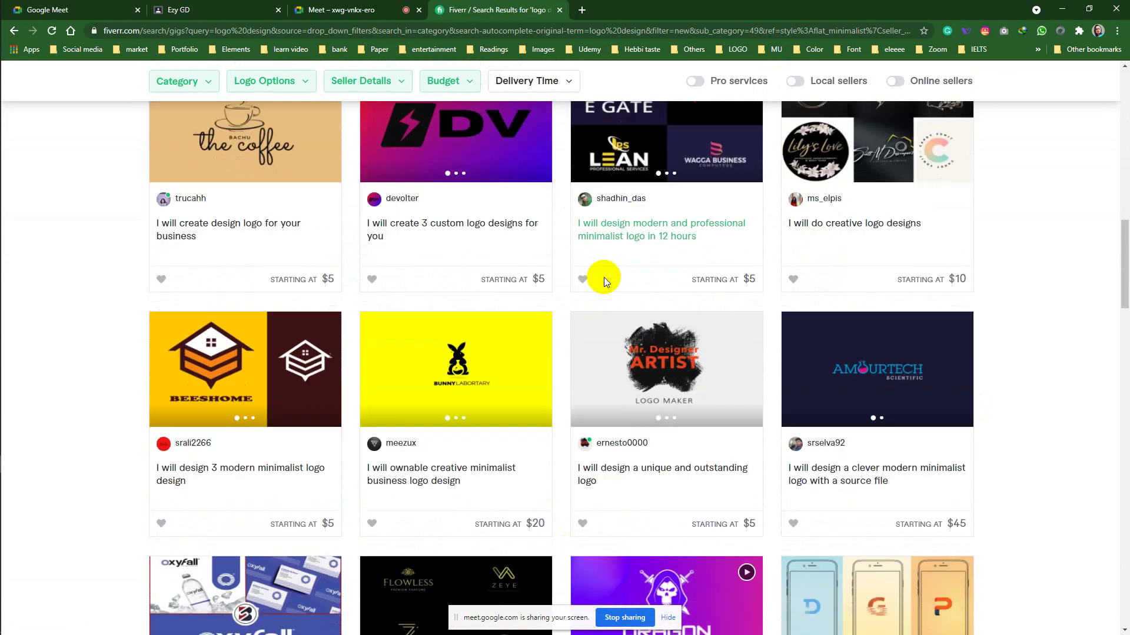
pyautogui.scroll(-10, 605, 284)
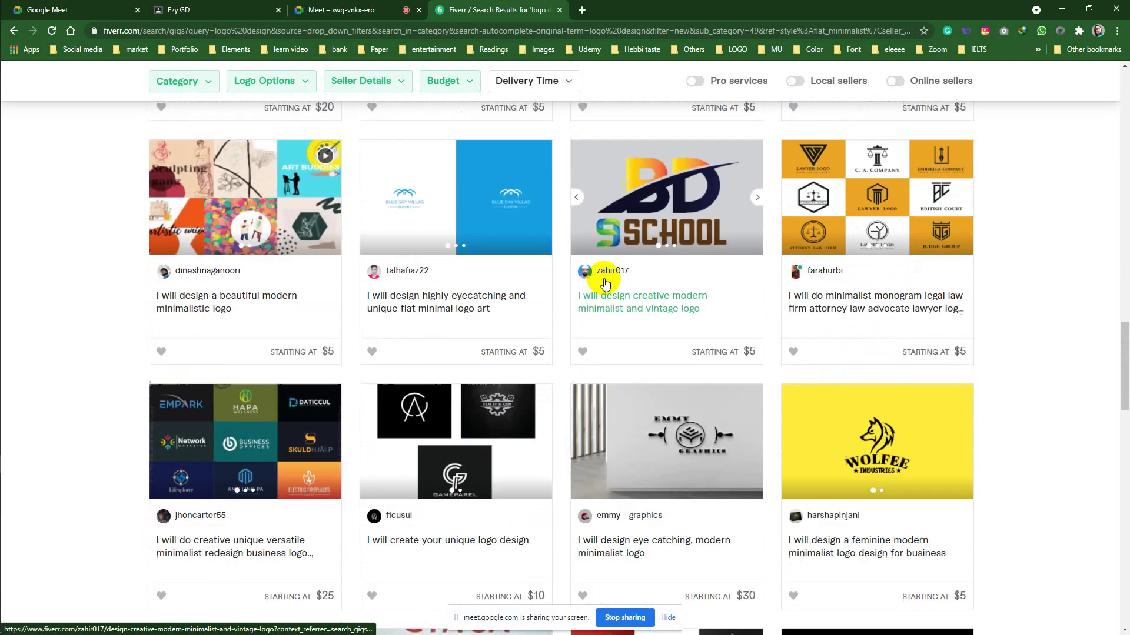
pyautogui.scroll(-5, 604, 281)
pyautogui.scroll(-5, 604, 283)
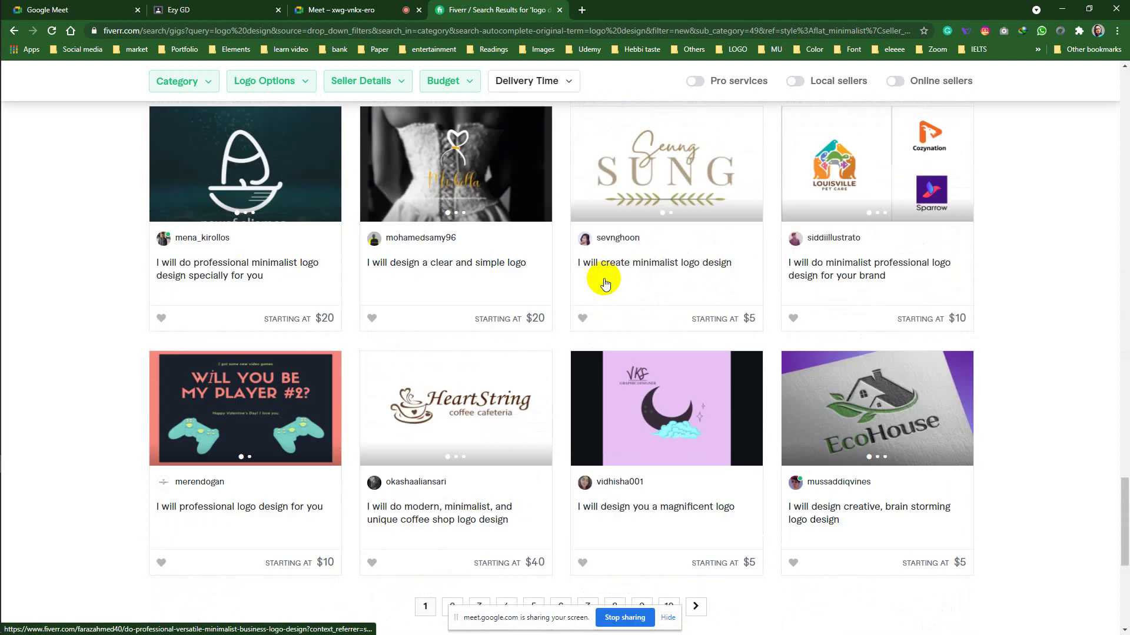
pyautogui.scroll(-5, 604, 279)
pyautogui.scroll(13, 606, 282)
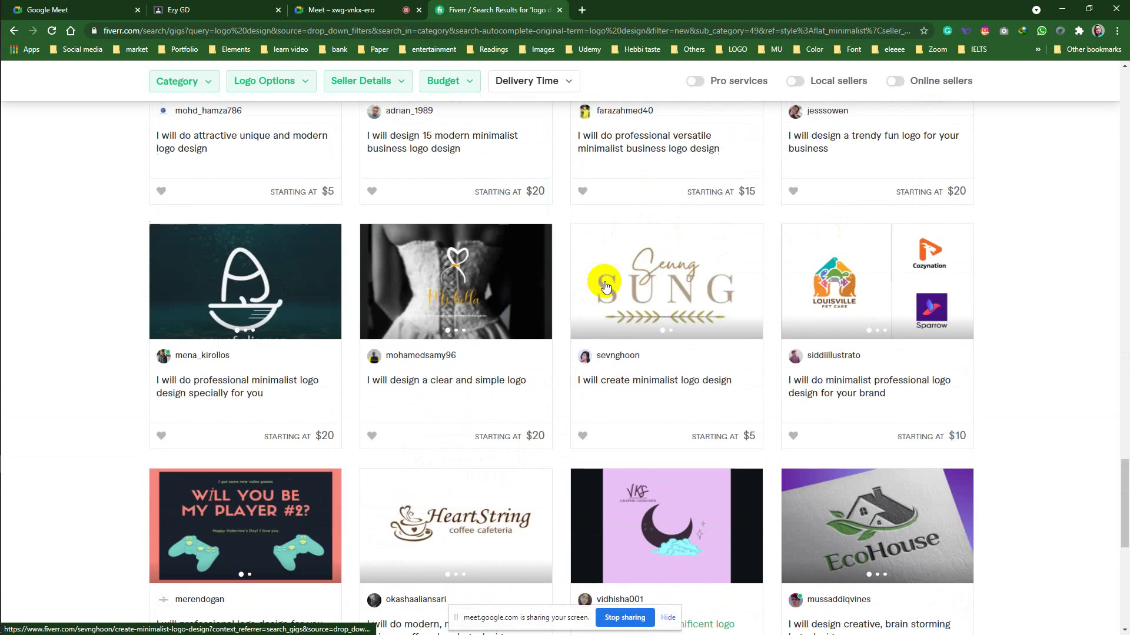
pyautogui.scroll(15, 612, 300)
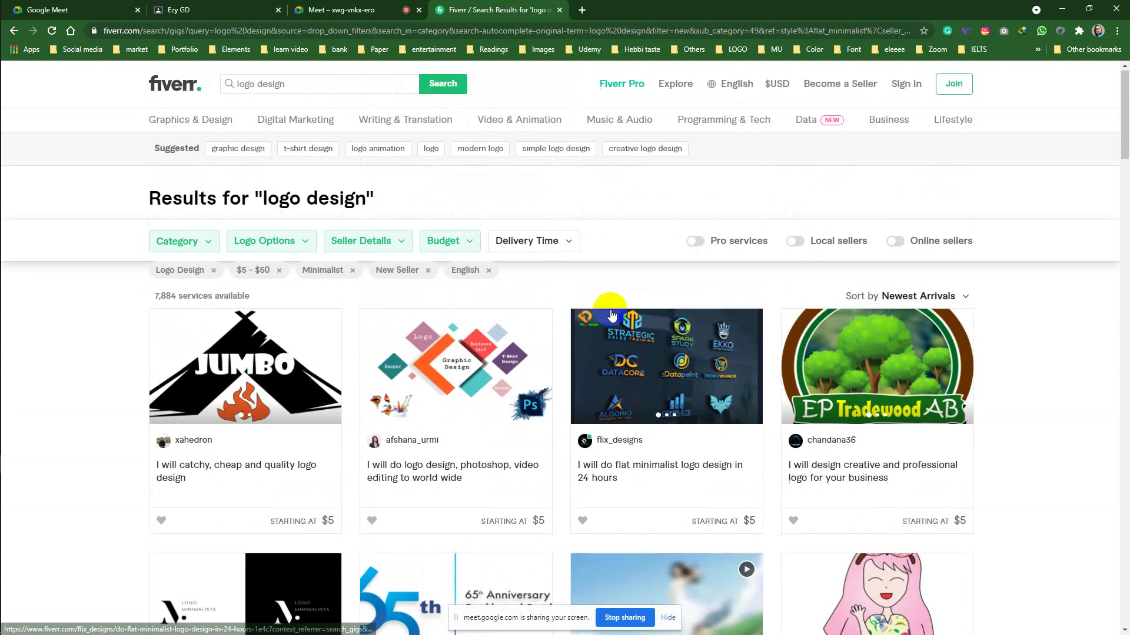
# Step: Restrict the results to a delivery time of up to 3 days
pyautogui.click(569, 242)
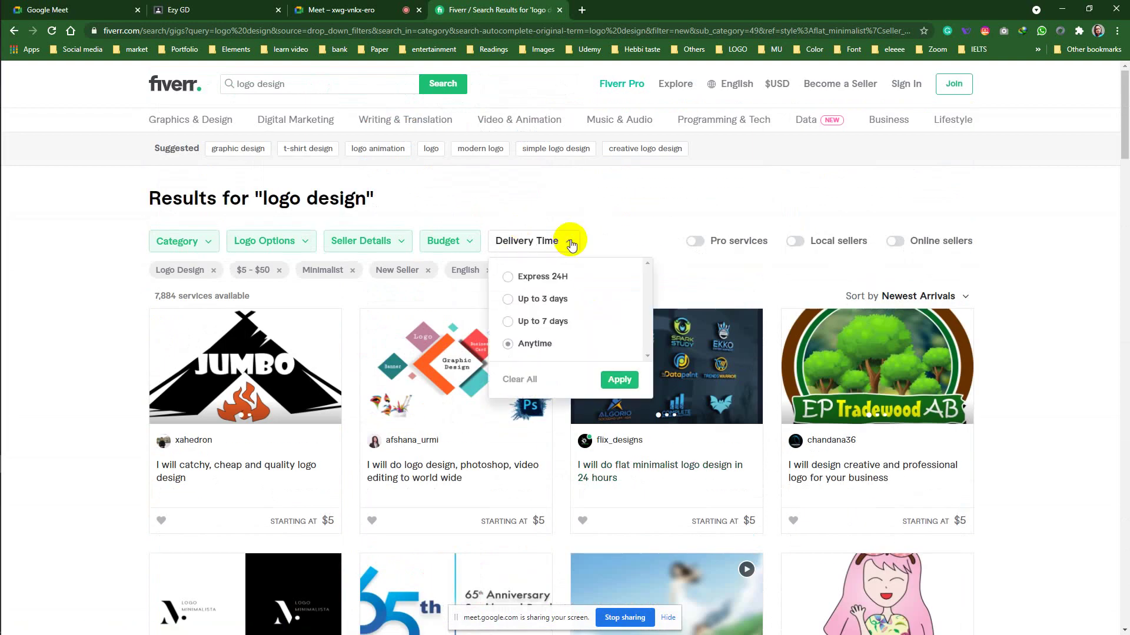
pyautogui.click(550, 301)
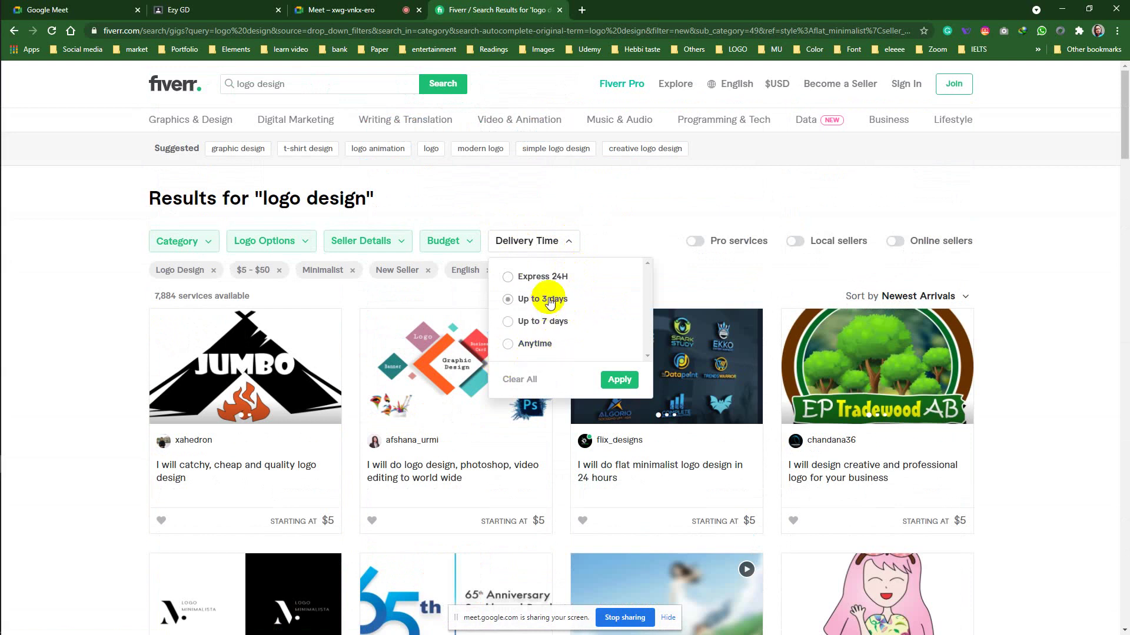
pyautogui.click(619, 381)
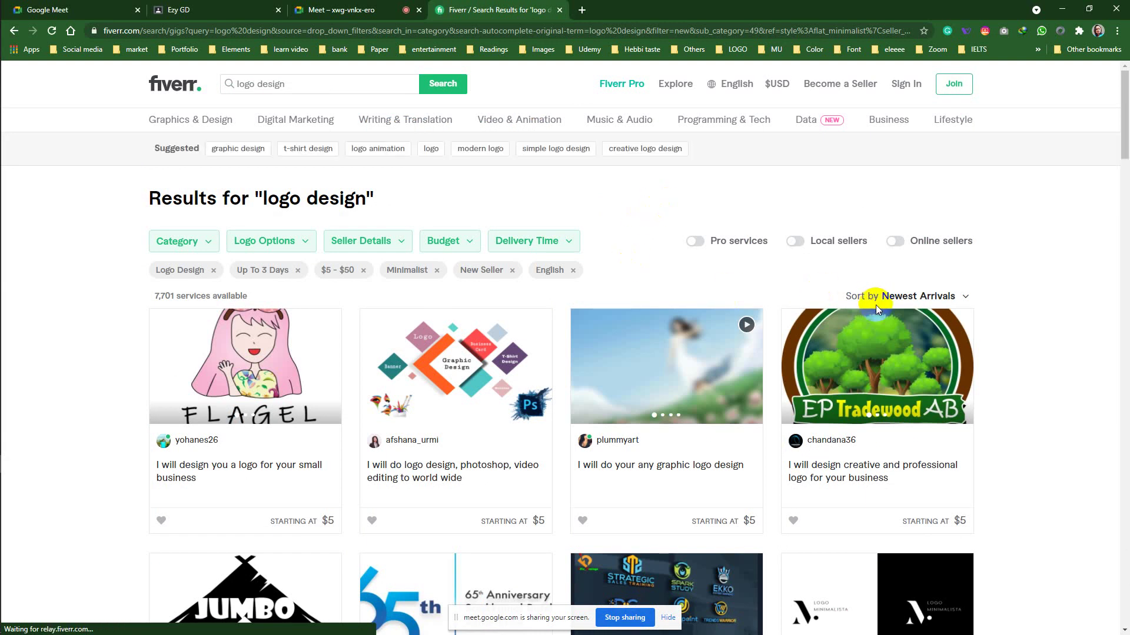
# Step: Review the services listed under the delivery time filter down to the page end, and check the applied filters
pyautogui.scroll(-5, 875, 305)
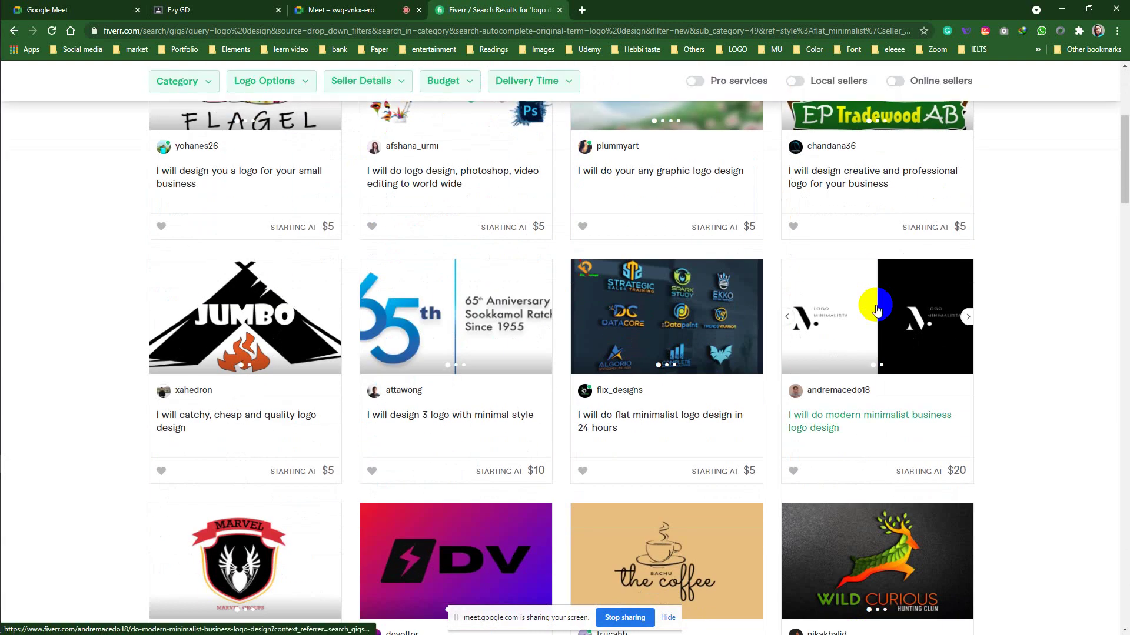
pyautogui.scroll(-5, 875, 305)
pyautogui.scroll(-8, 876, 310)
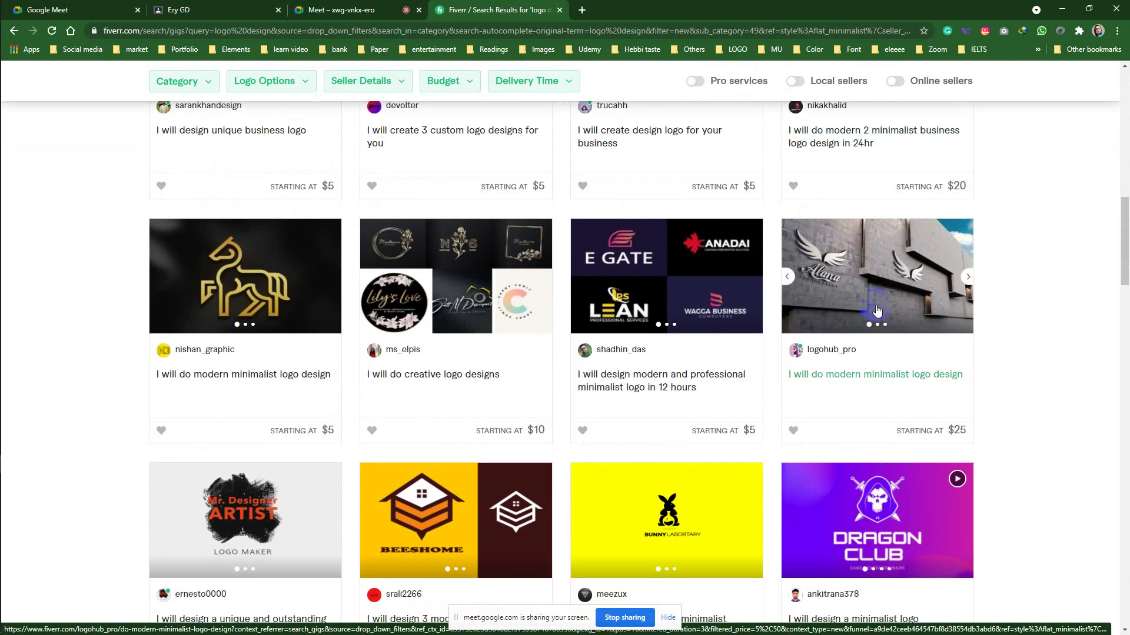
pyautogui.scroll(-14, 877, 310)
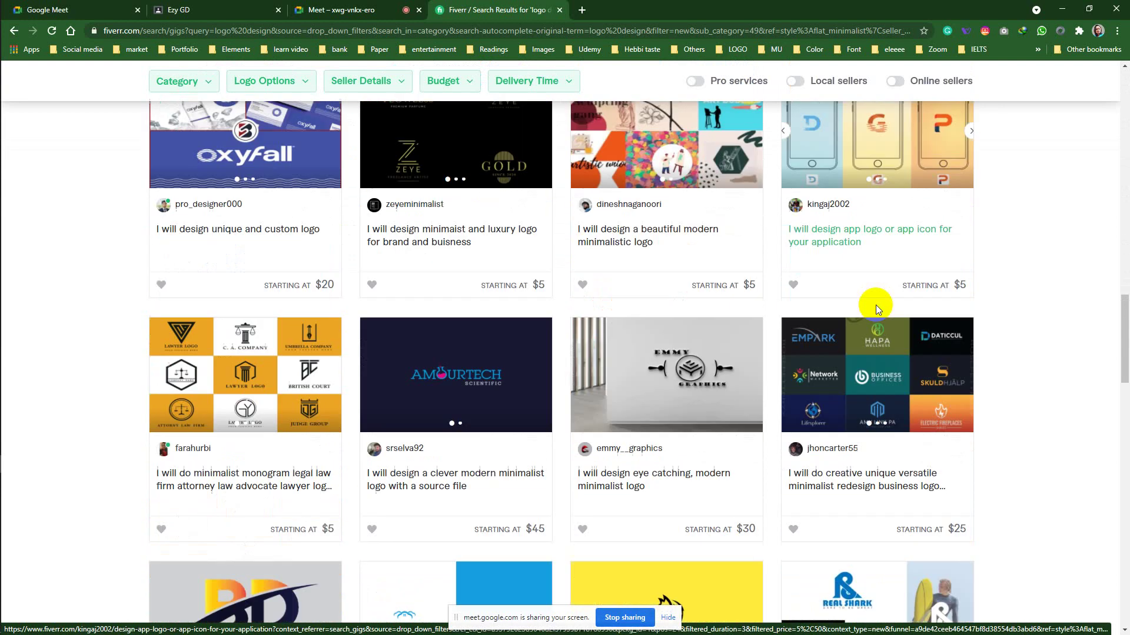
pyautogui.scroll(-16, 877, 310)
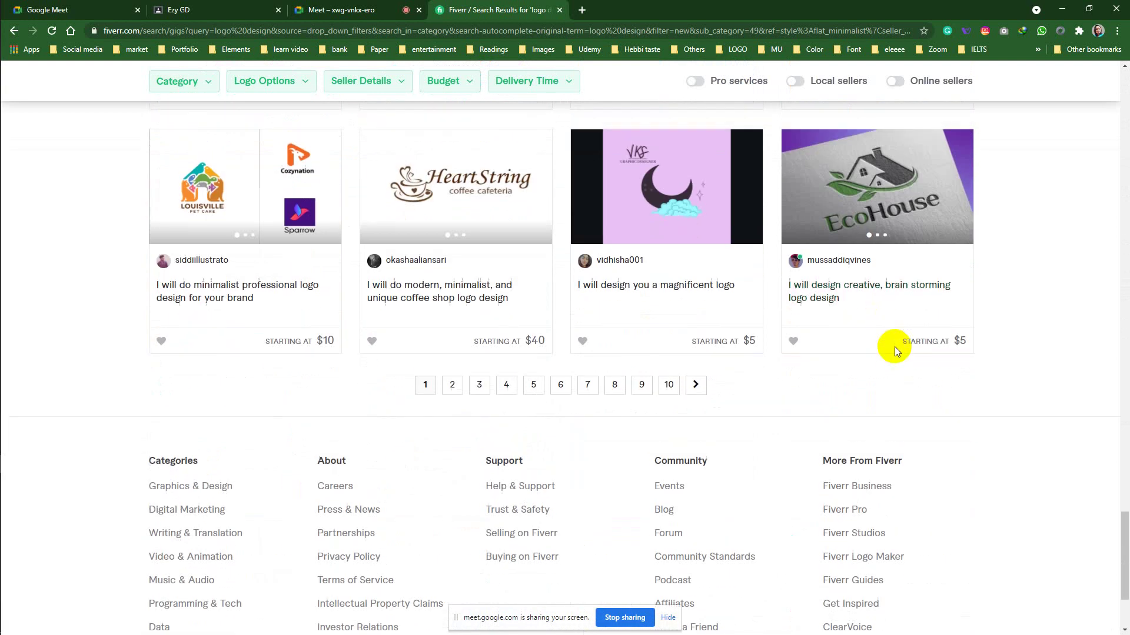
pyautogui.scroll(15, 894, 350)
pyautogui.scroll(18, 894, 352)
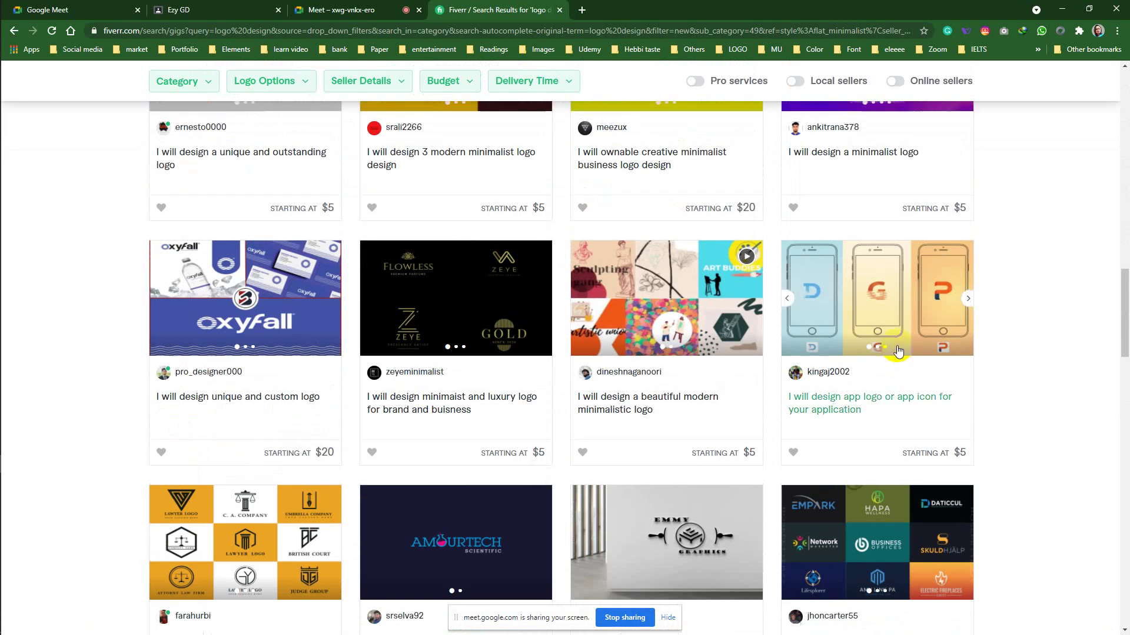
pyautogui.scroll(10, 895, 351)
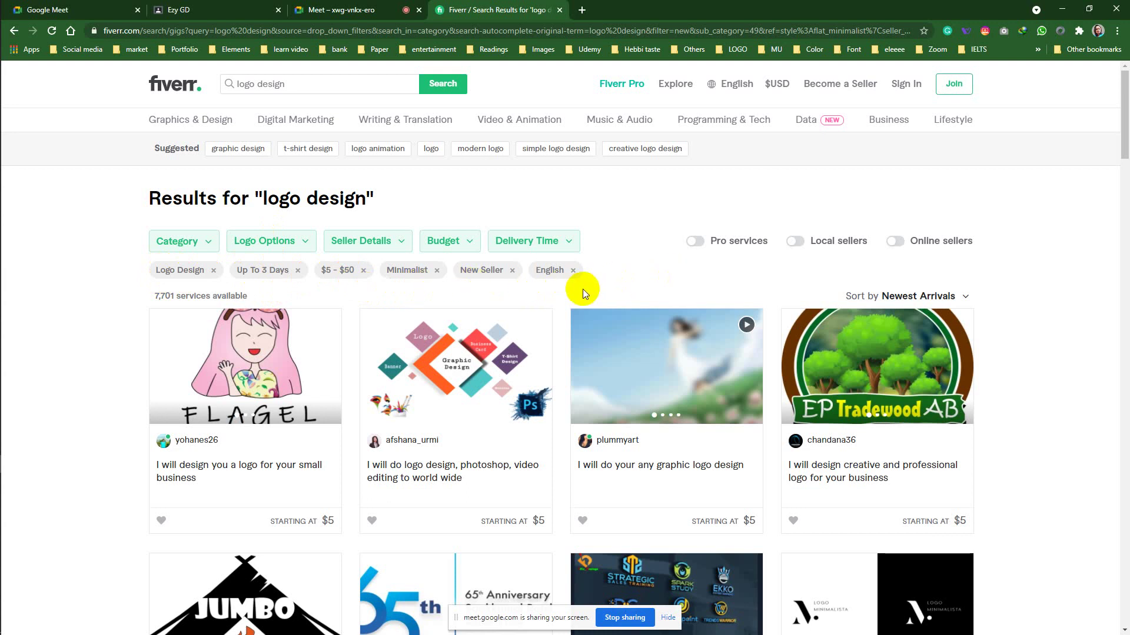
# Step: Restrict the results to local sellers and online sellers, and look through the remaining services
pyautogui.click(796, 242)
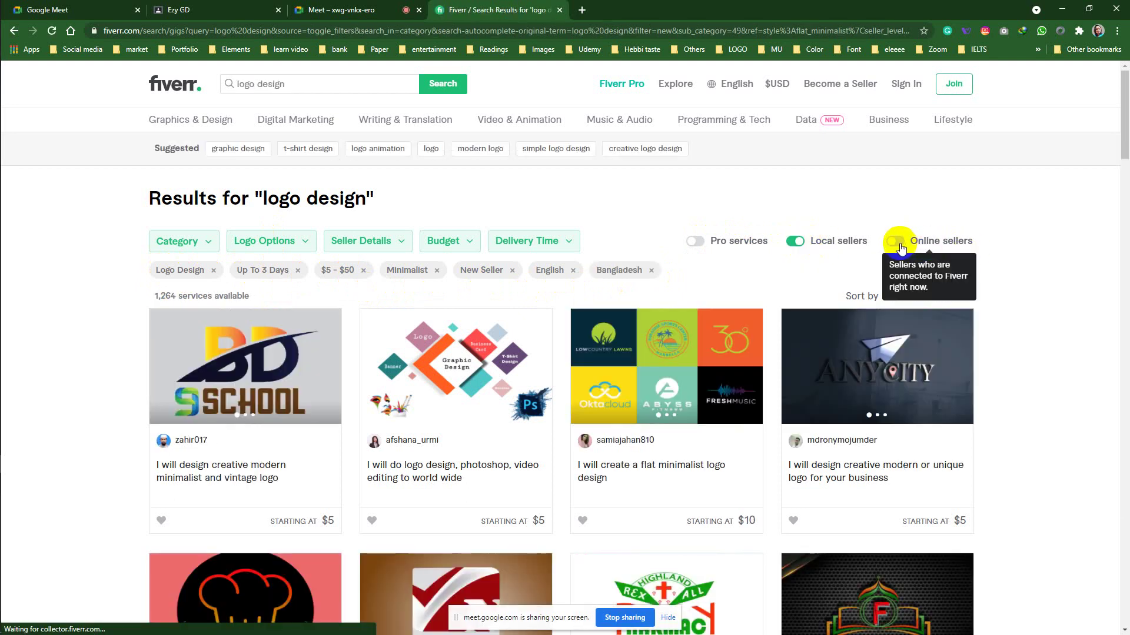
pyautogui.click(899, 244)
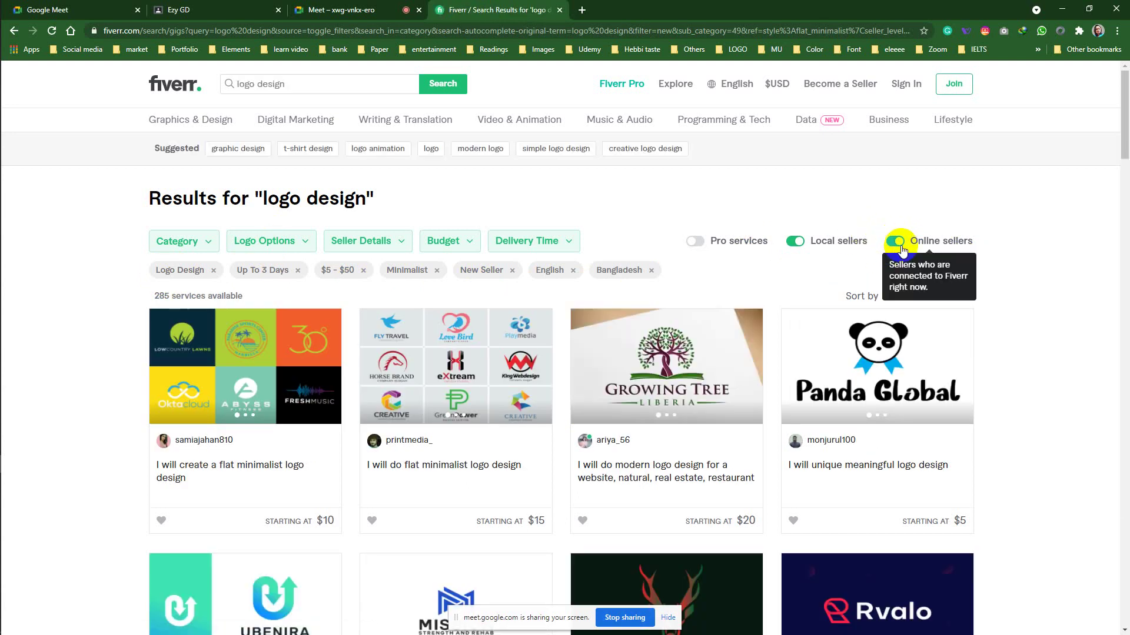
pyautogui.scroll(-6, 788, 288)
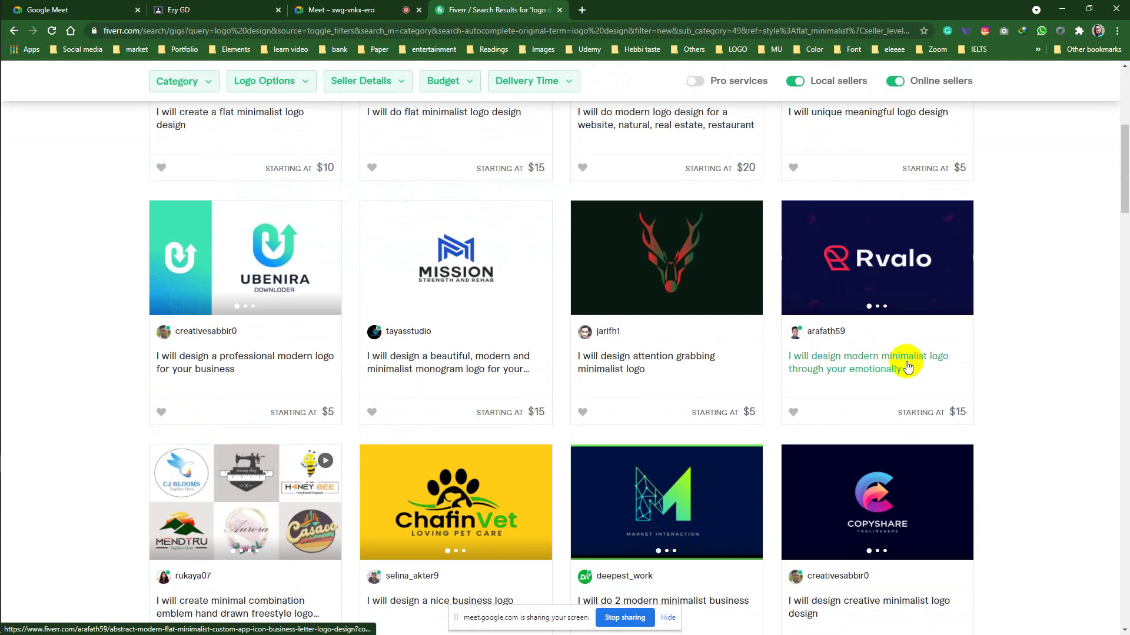
pyautogui.scroll(-16, 906, 366)
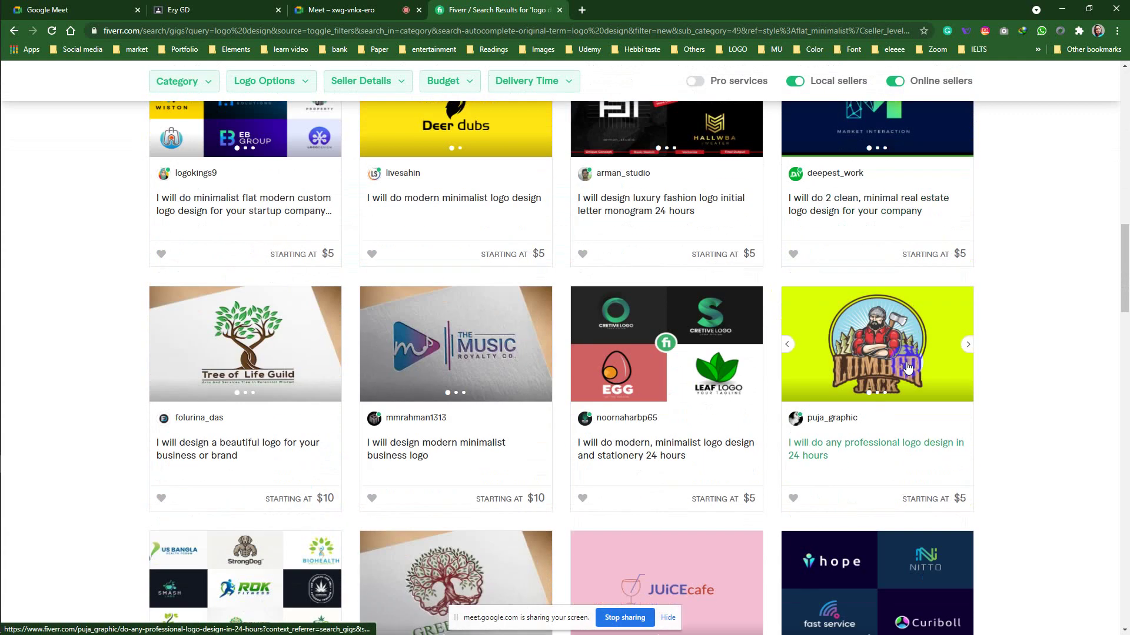
pyautogui.scroll(-5, 906, 366)
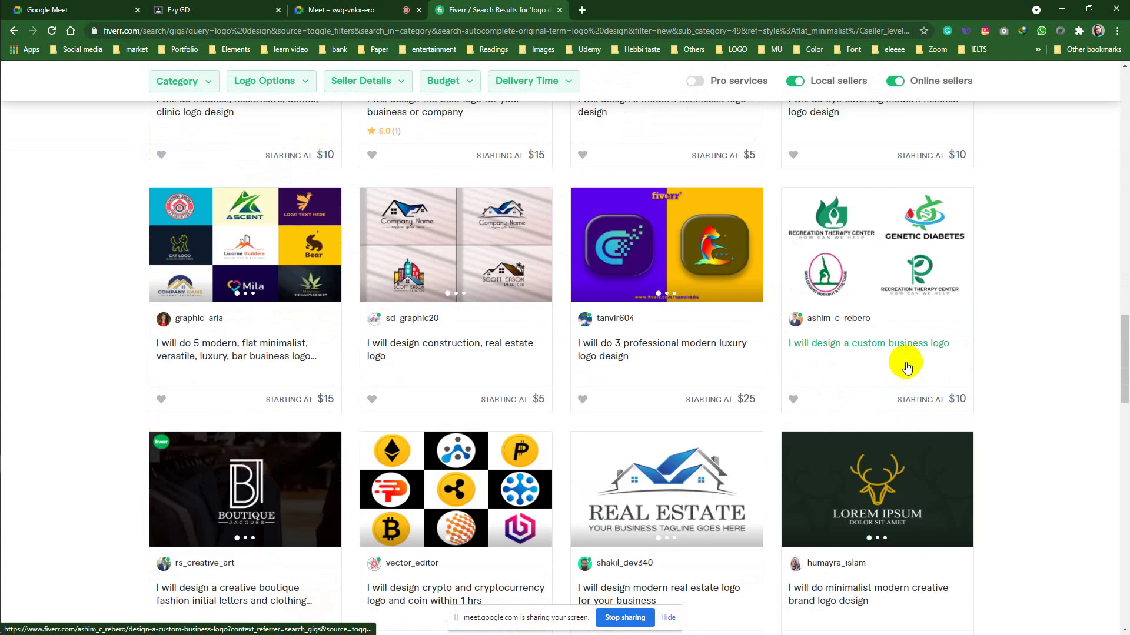
# Step: Look through the services from local and online sellers down to the page end, and return to the applied filters
pyautogui.scroll(-15, 906, 366)
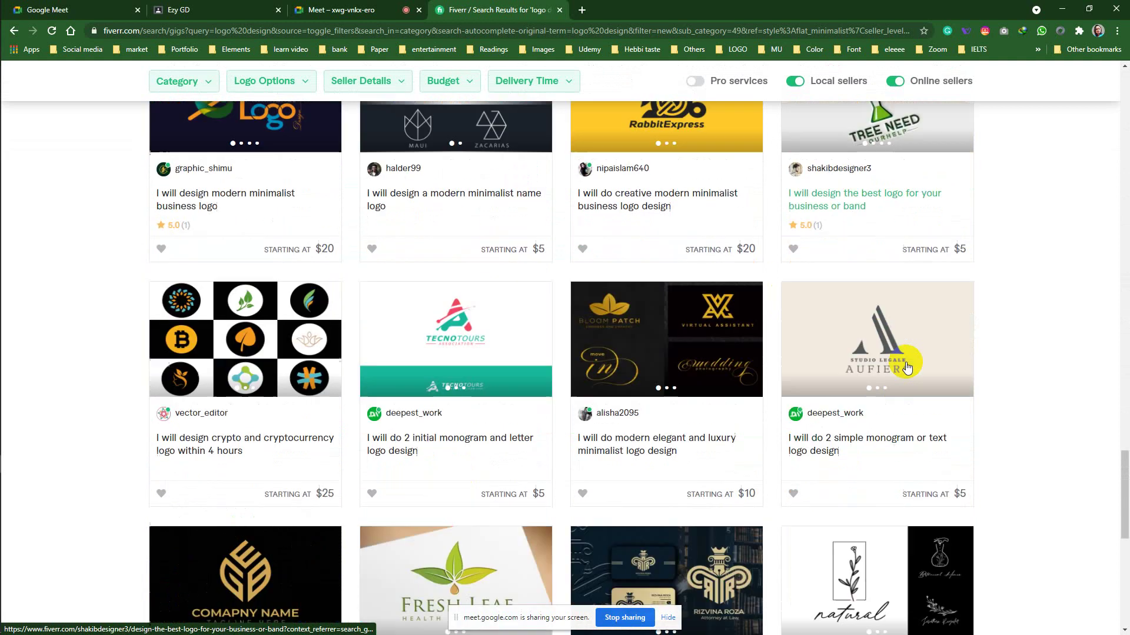
pyautogui.scroll(-8, 906, 366)
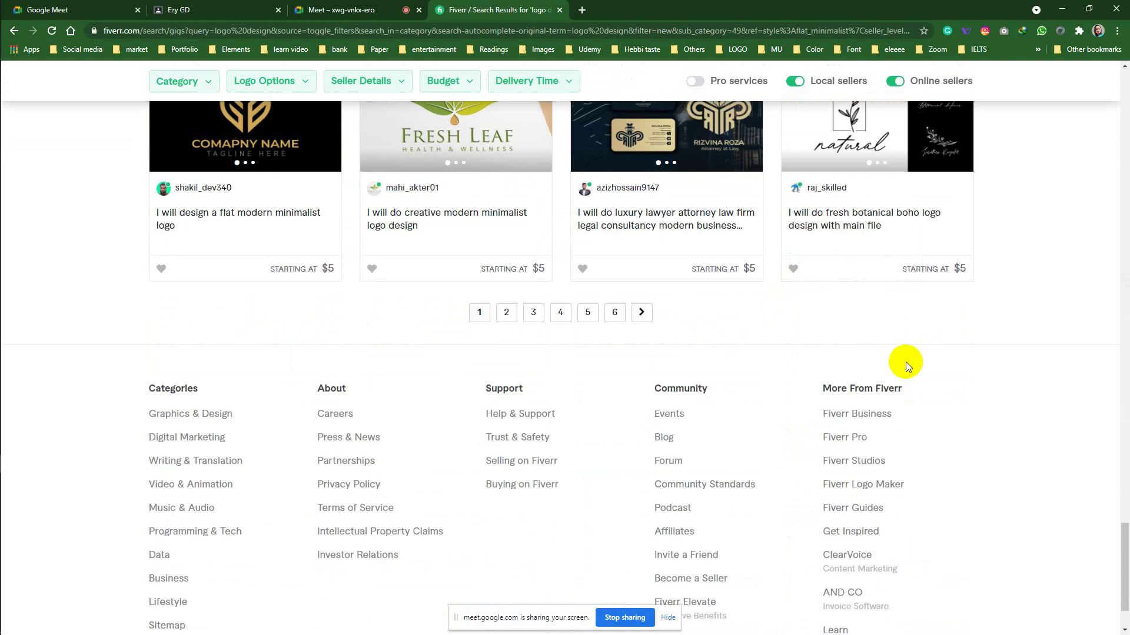
pyautogui.scroll(12, 905, 362)
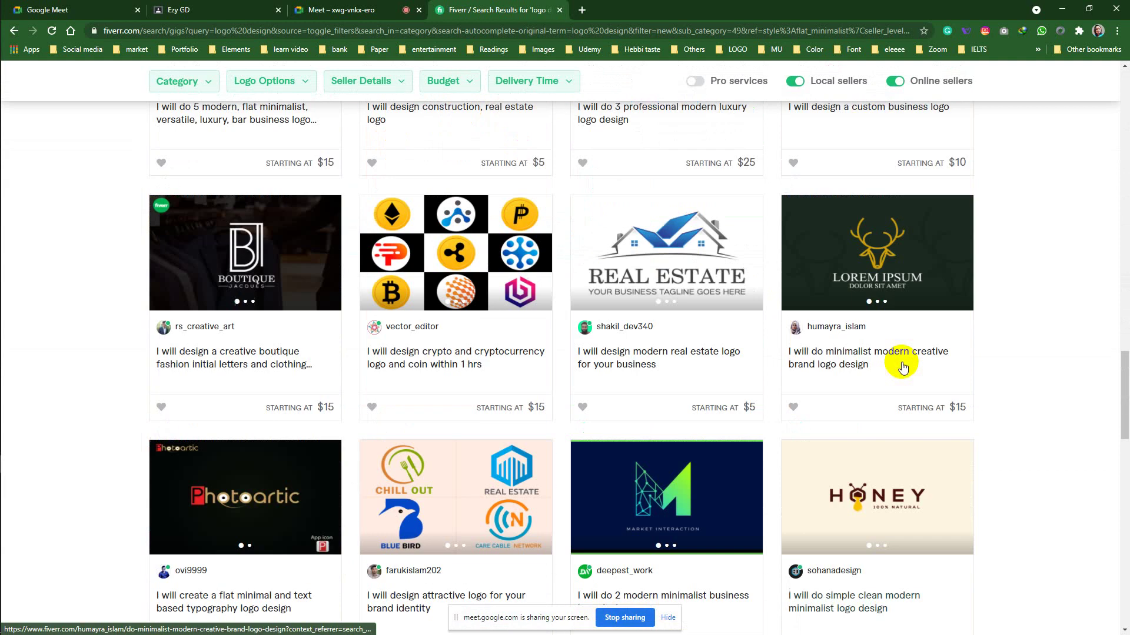
pyautogui.scroll(8, 903, 366)
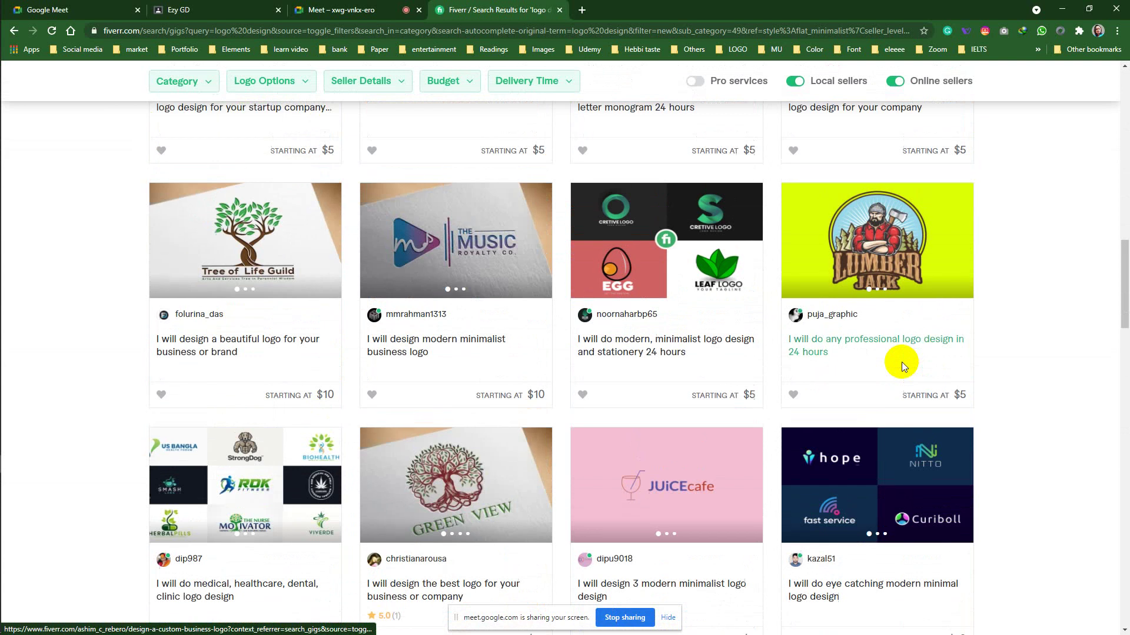
pyautogui.scroll(15, 901, 361)
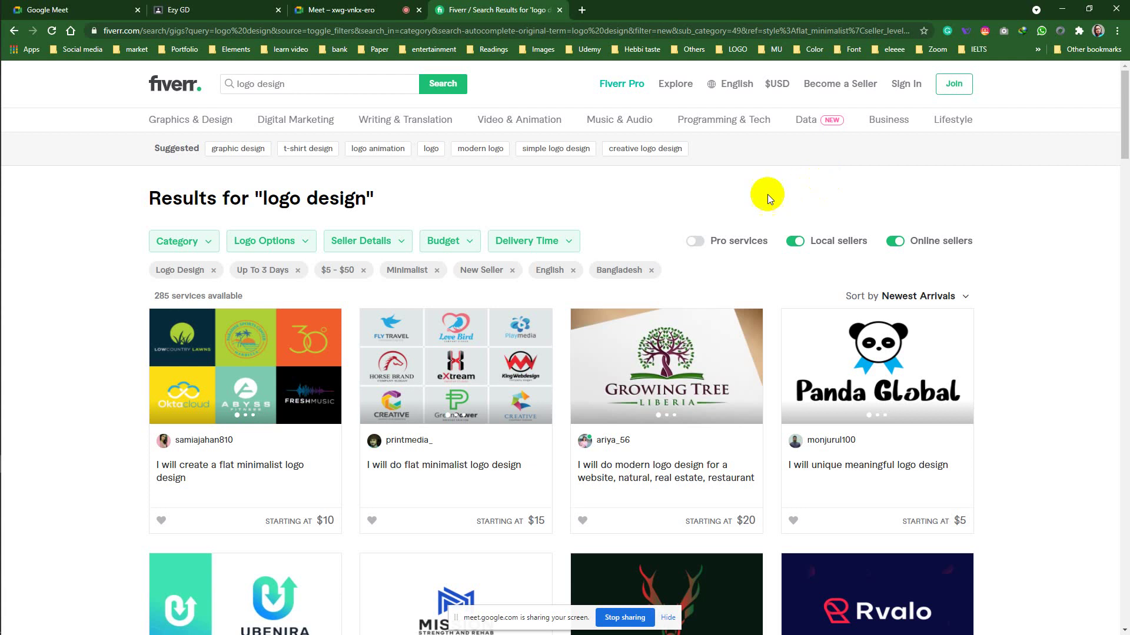
# Step: Set the system speaker volume to 68
pyautogui.moveTo(2, 372)
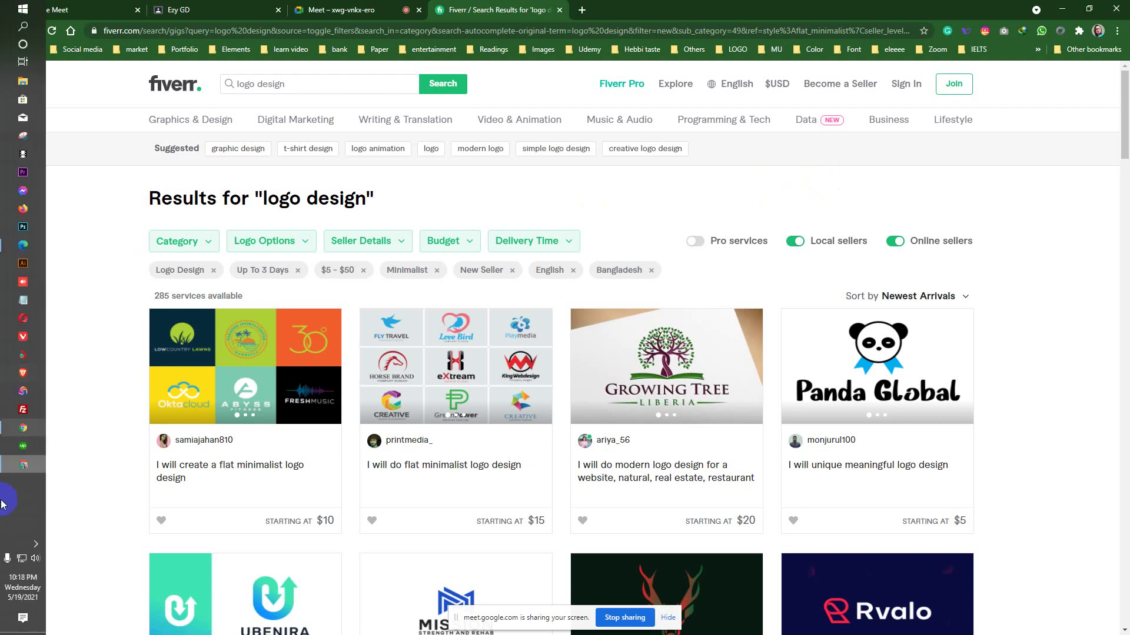
pyautogui.click(32, 564)
pyautogui.scroll(10, 32, 564)
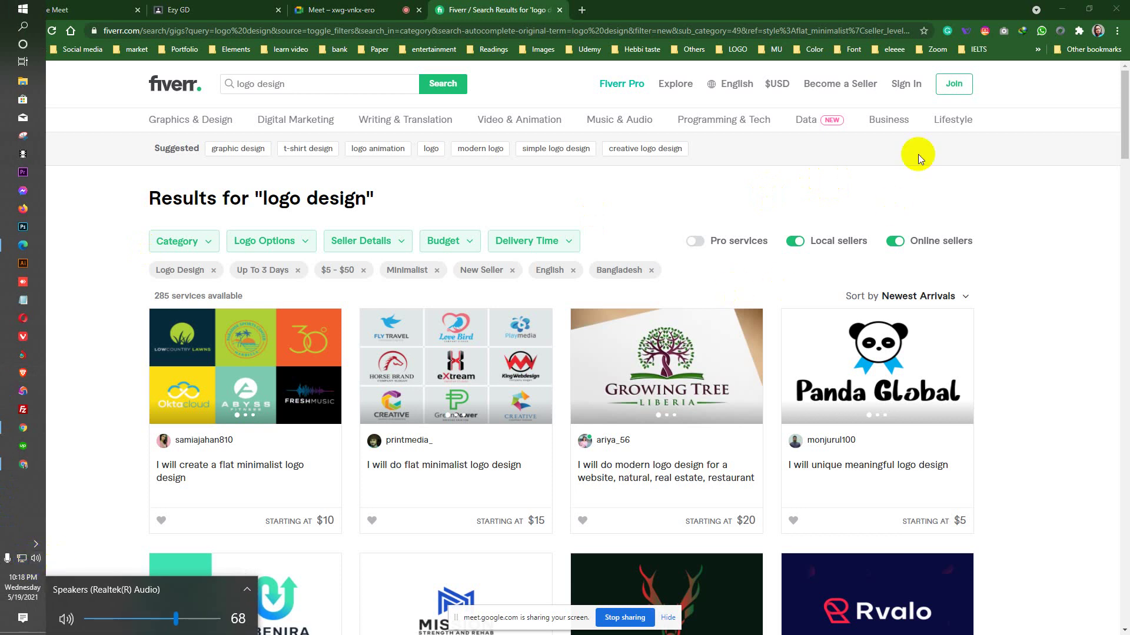
pyautogui.click(966, 165)
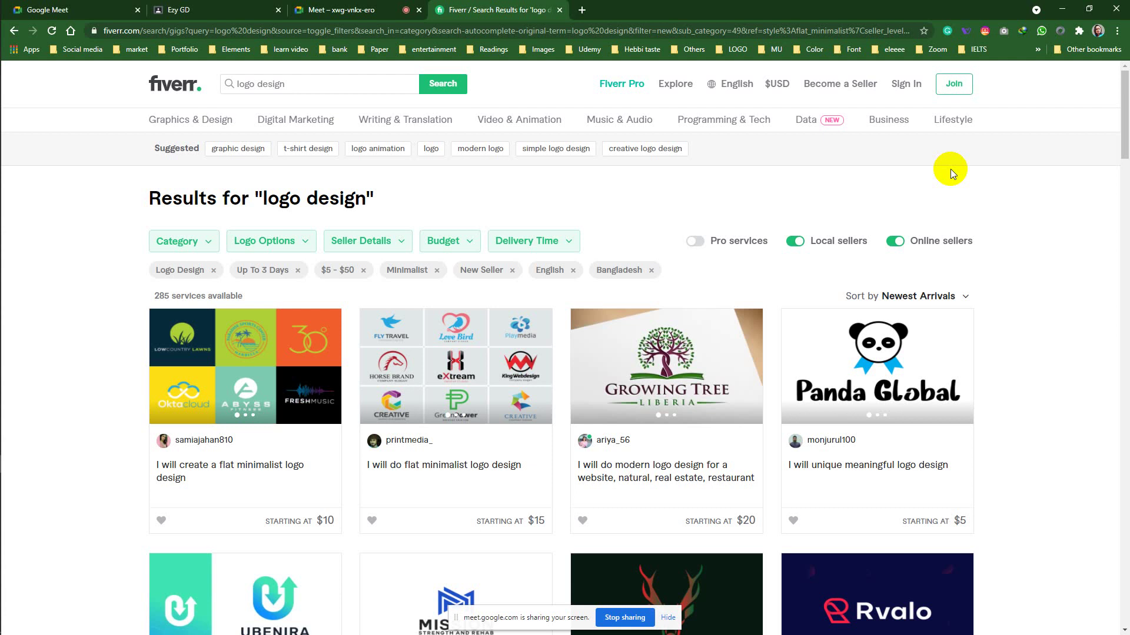
# Step: Switch to the Google Meet call to check the participants, and bring the Windows desktop into view
pyautogui.click(339, 10)
pyautogui.click(687, 131)
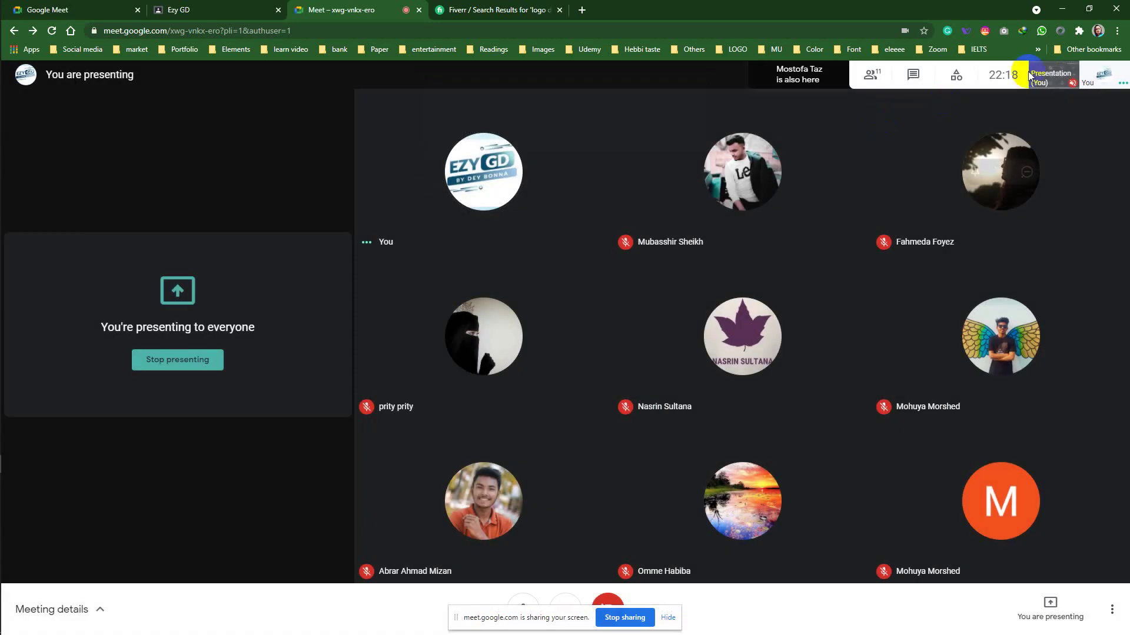
pyautogui.press('super+d')
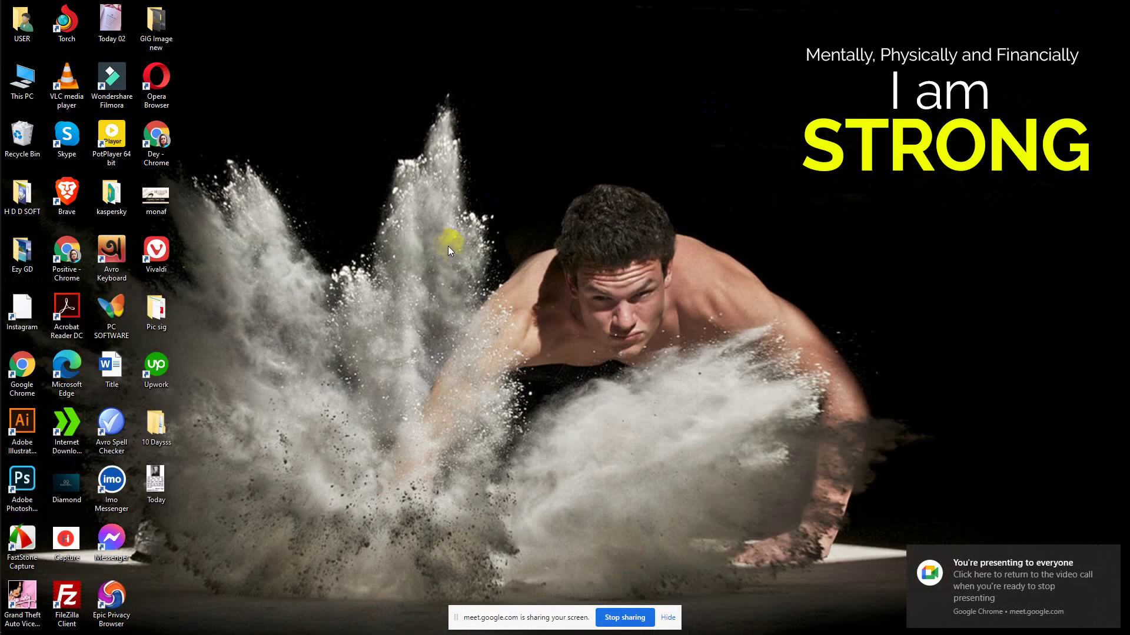
pyautogui.click(69, 315)
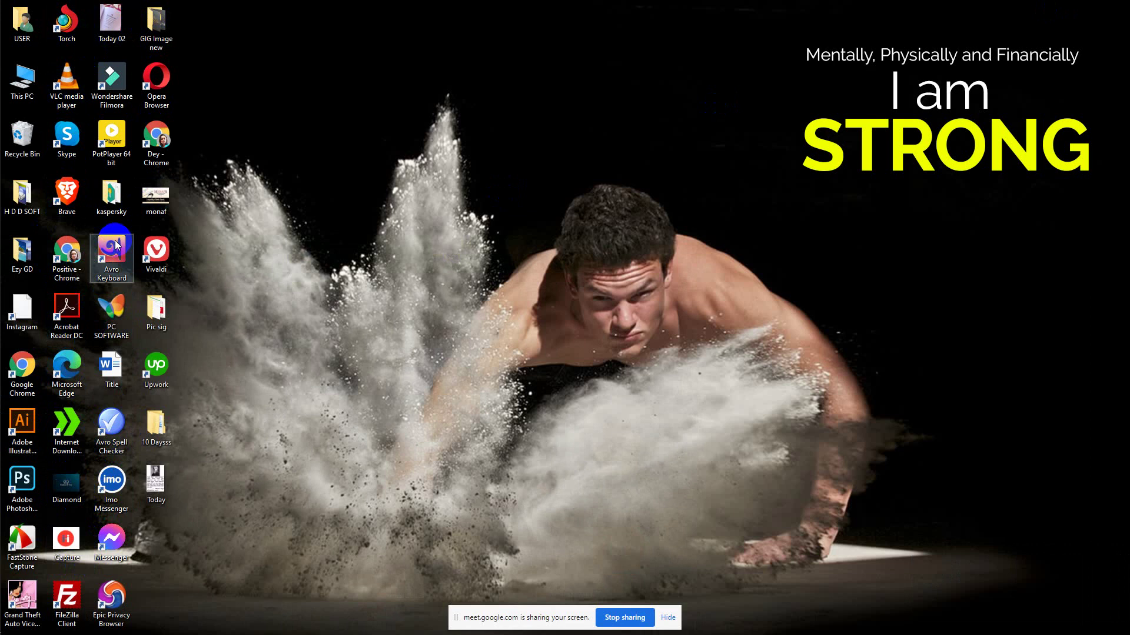
# Step: Open the Ezy GD folder from the desktop and look through the pictures in its images subfolder
pyautogui.doubleClick(22, 251)
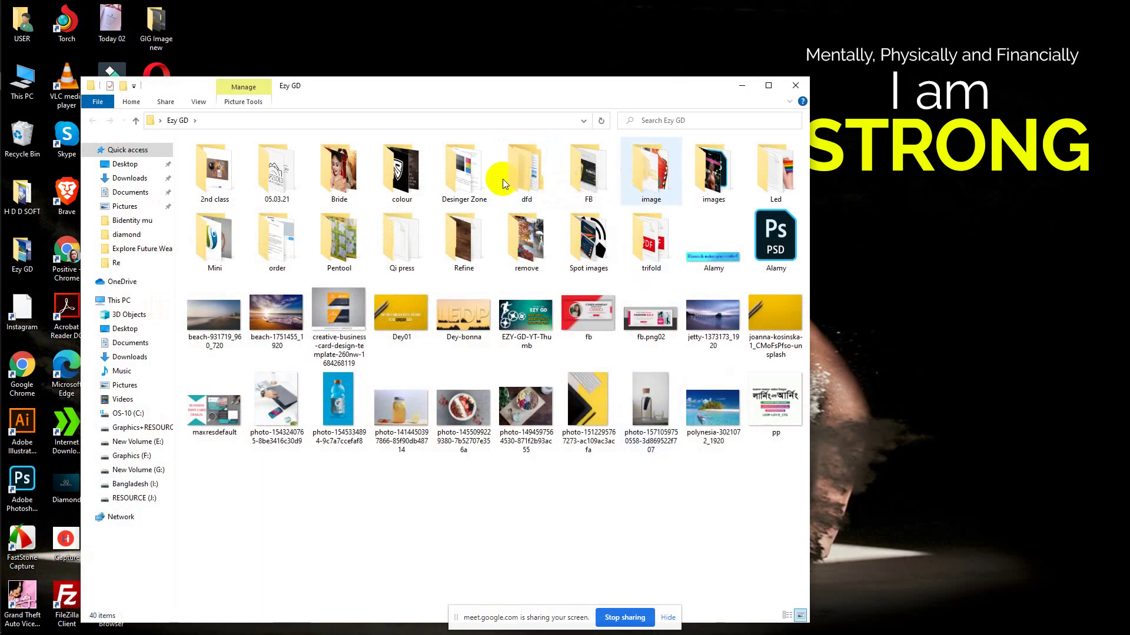
pyautogui.doubleClick(716, 183)
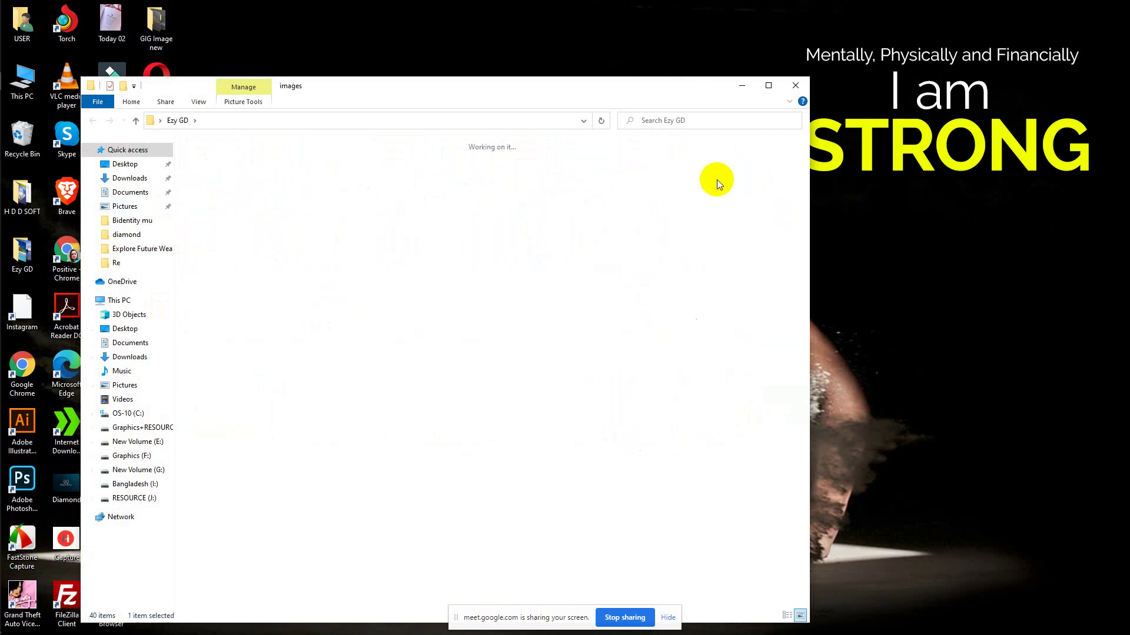
pyautogui.scroll(-3, 609, 312)
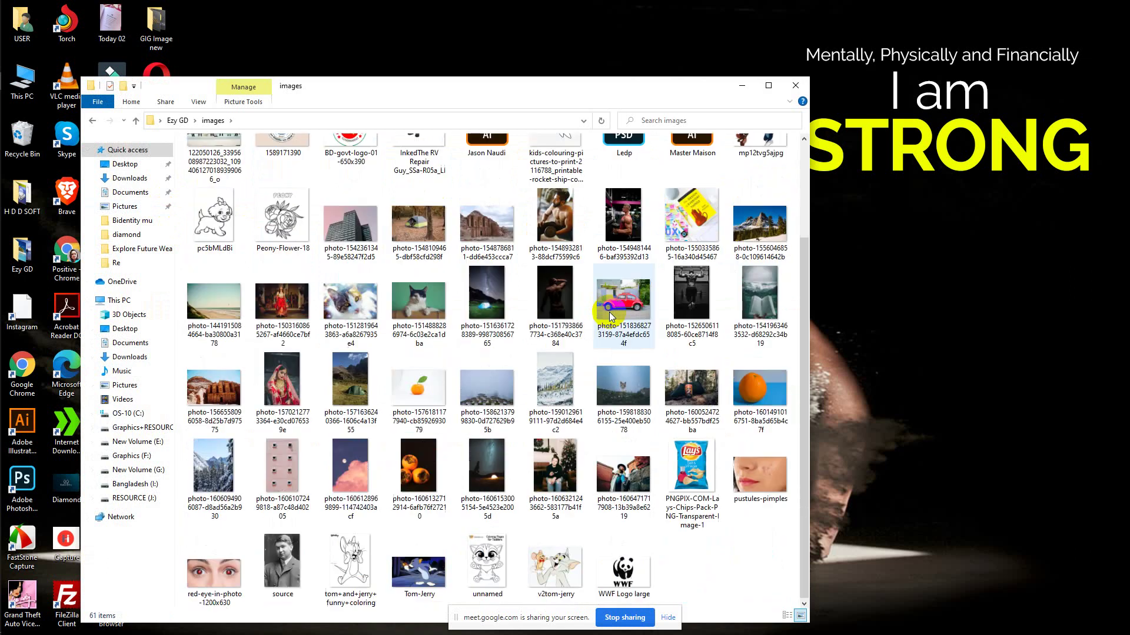
pyautogui.scroll(3, 609, 312)
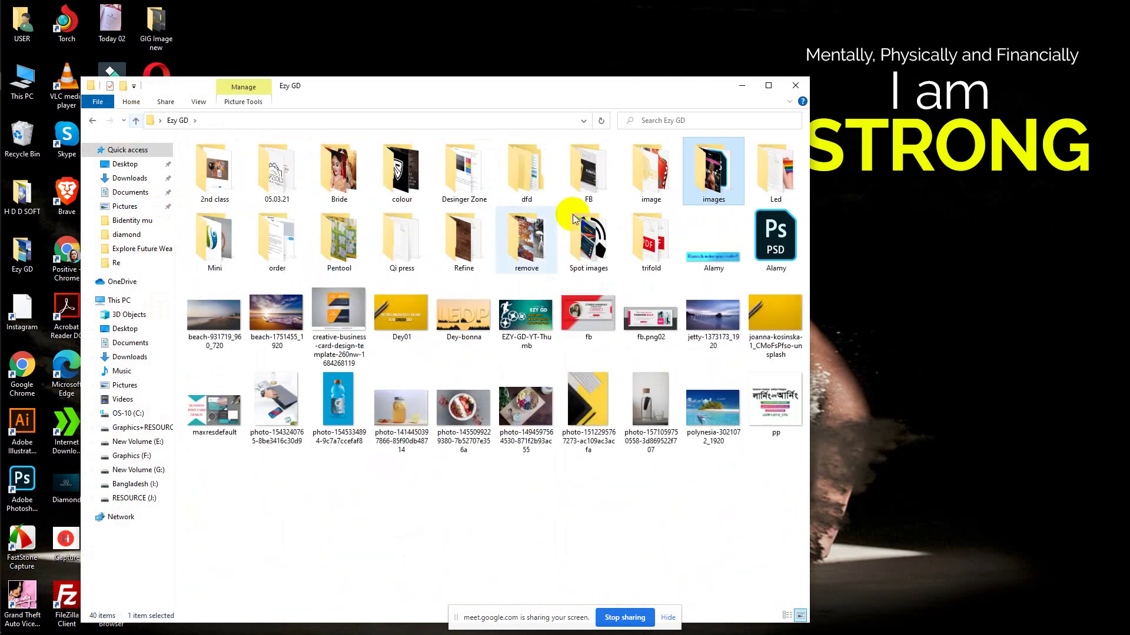
# Step: Search the FB, dfd Envelopes and Desinger Zone subfolders of Ezy GD for the gig images
pyautogui.doubleClick(588, 169)
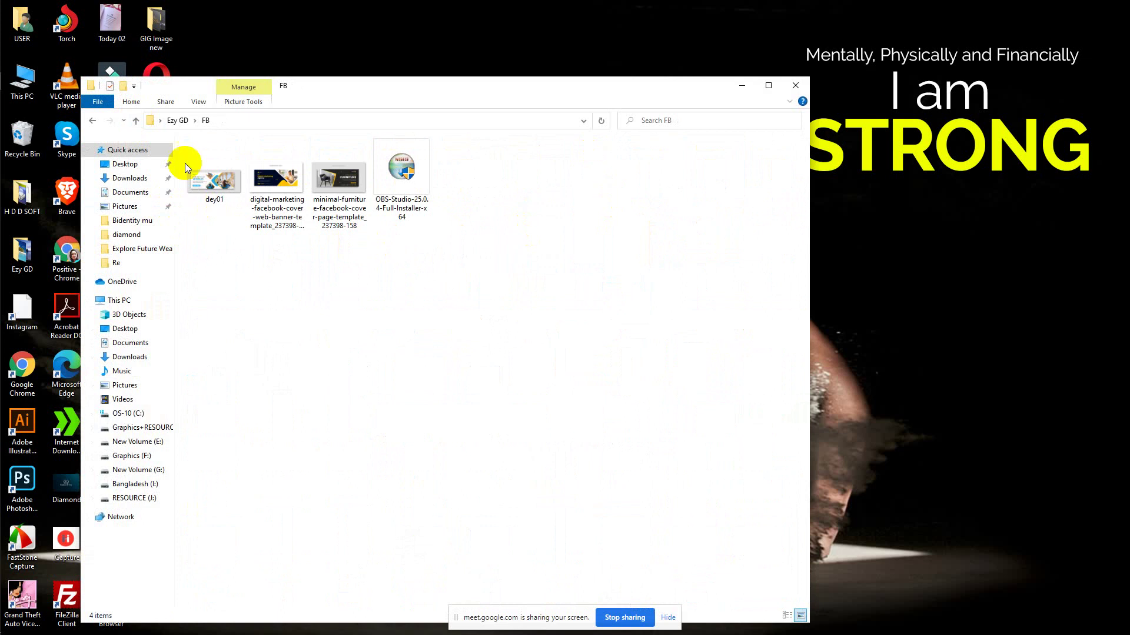
pyautogui.click(139, 123)
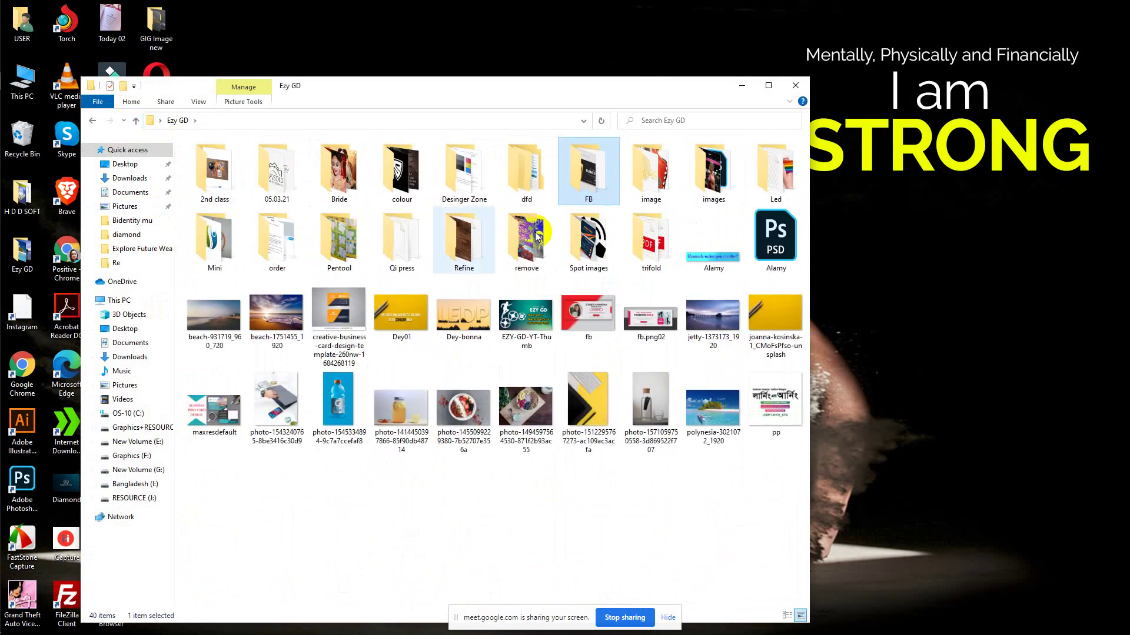
pyautogui.doubleClick(531, 168)
pyautogui.doubleClick(252, 157)
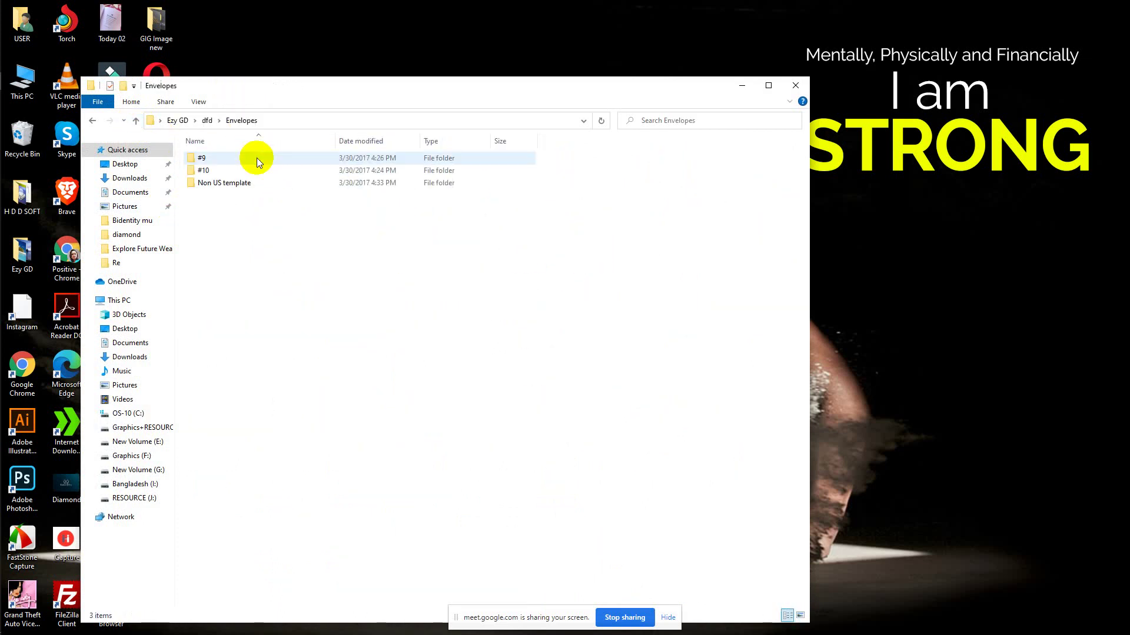
pyautogui.click(135, 120)
pyautogui.click(135, 120)
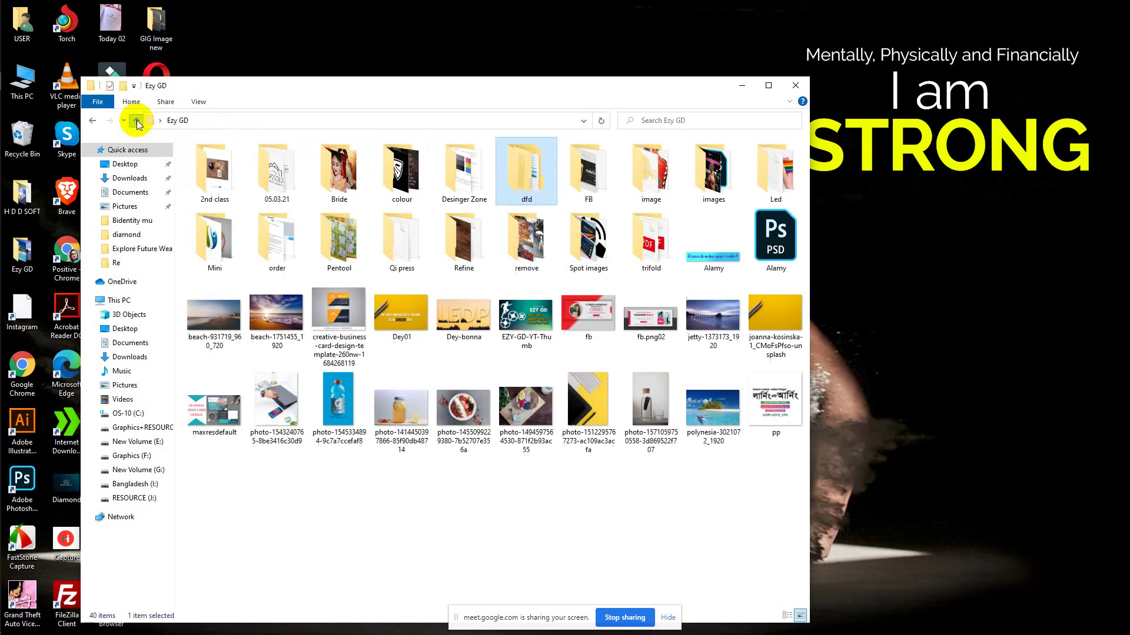
pyautogui.doubleClick(445, 176)
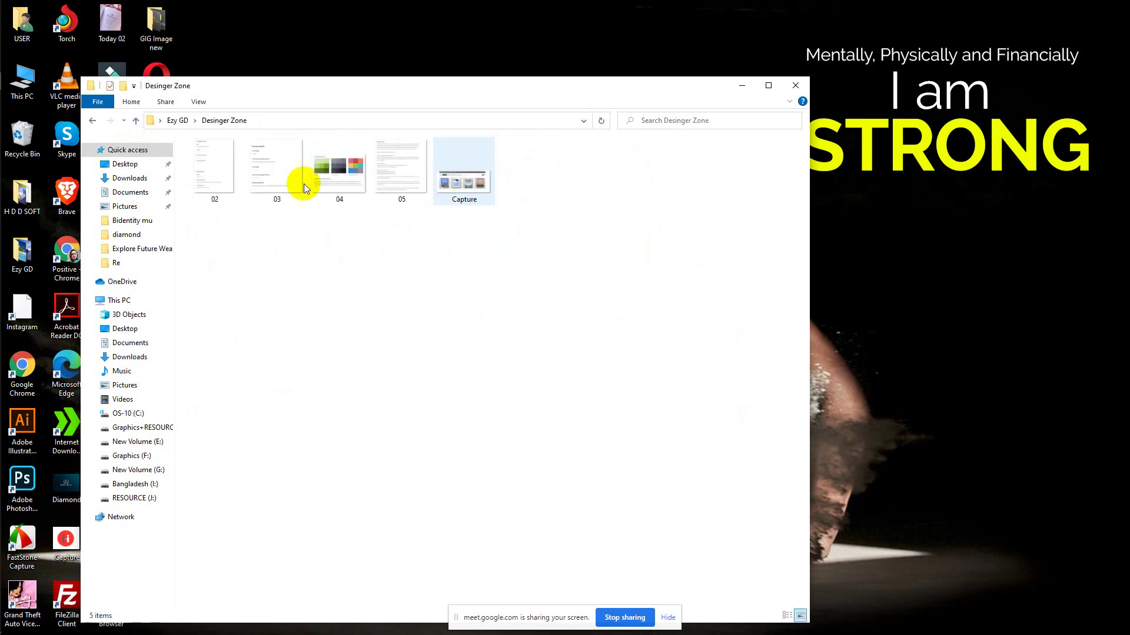
pyautogui.click(136, 120)
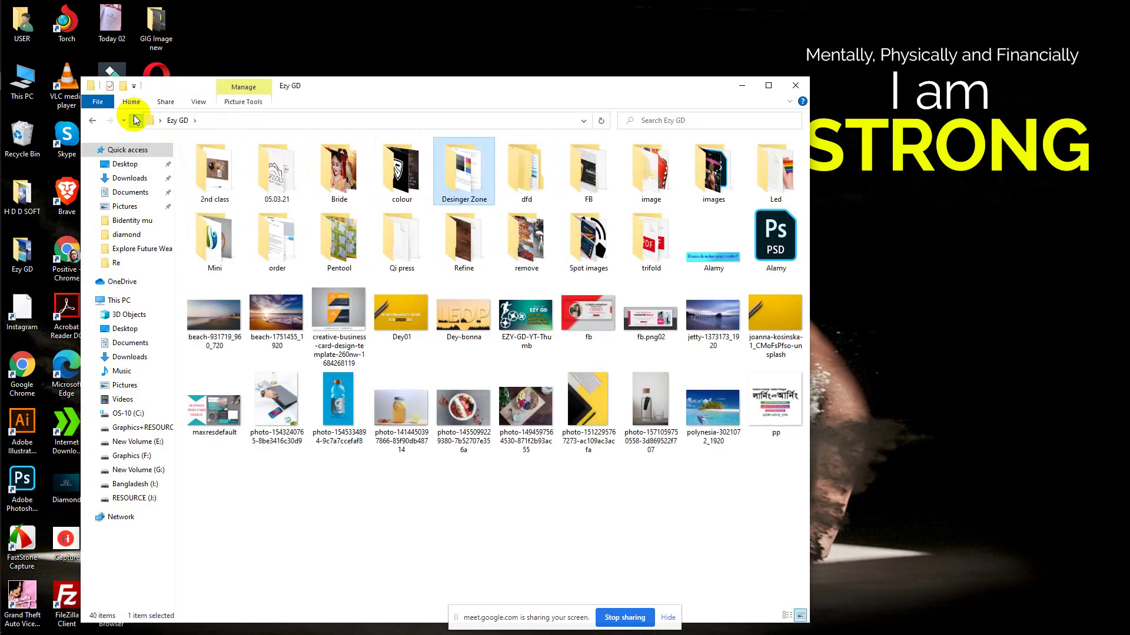
# Step: Check the Pic sig folder on the desktop for the gig images, and close the folder window
pyautogui.click(135, 121)
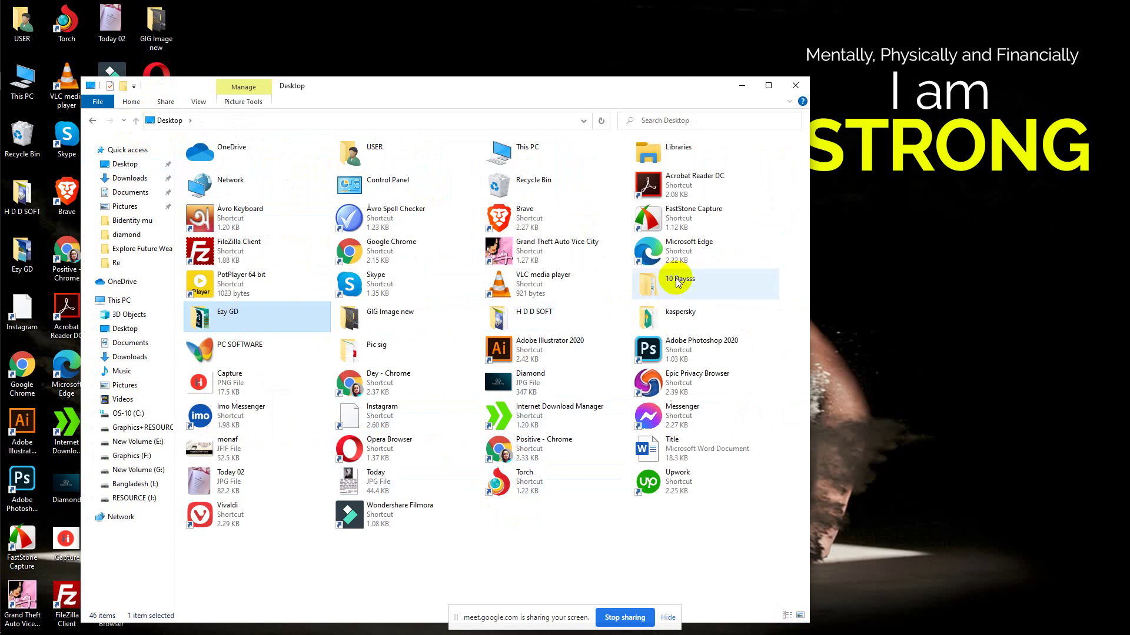
pyautogui.moveTo(677, 282)
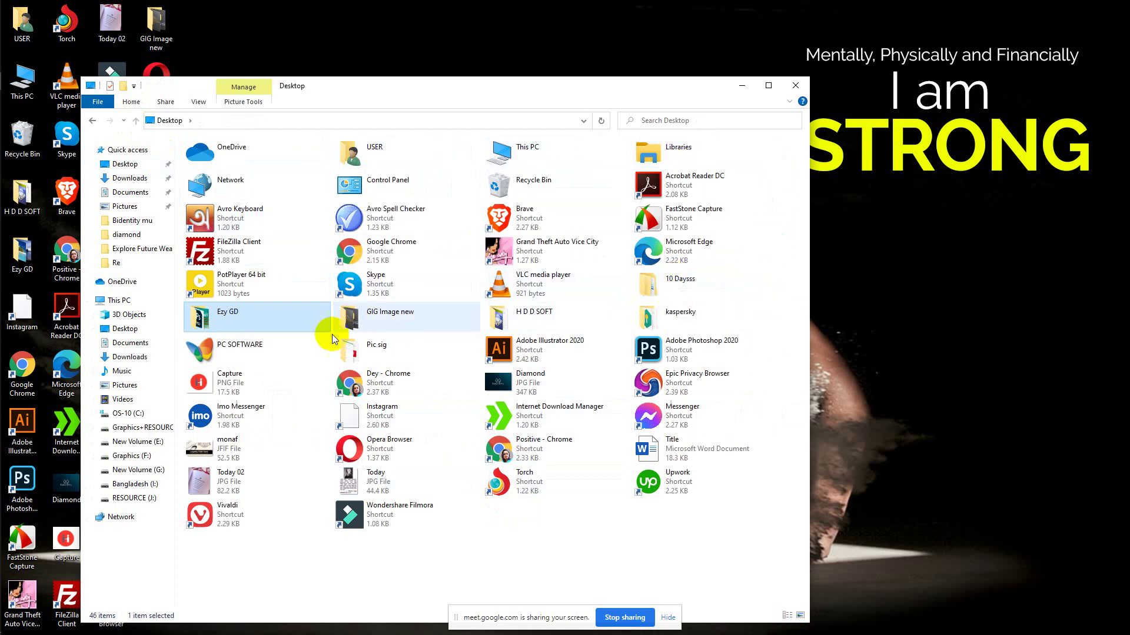
pyautogui.doubleClick(396, 344)
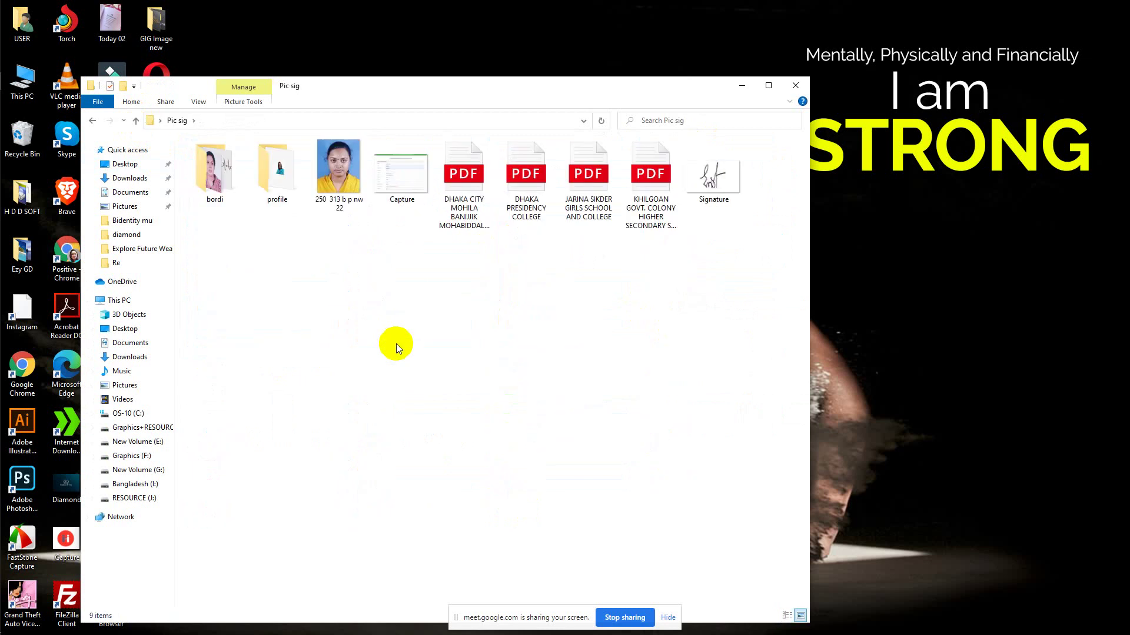
pyautogui.click(796, 86)
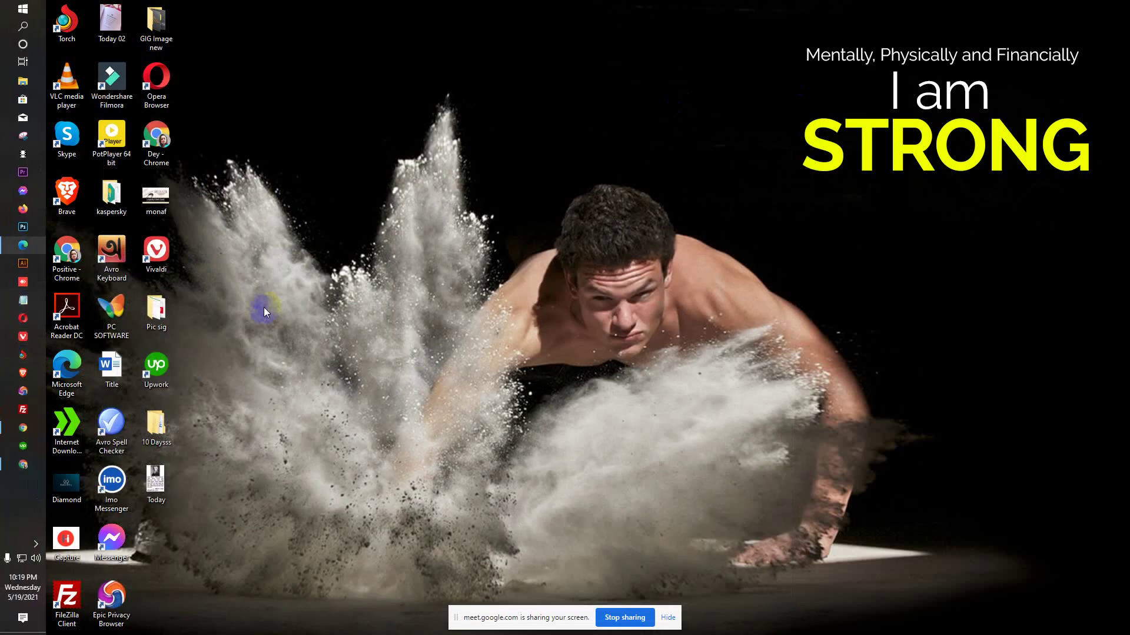
# Step: Open the last picture from the image subfolder of the desktop's GIG Image new folder
pyautogui.click(159, 460)
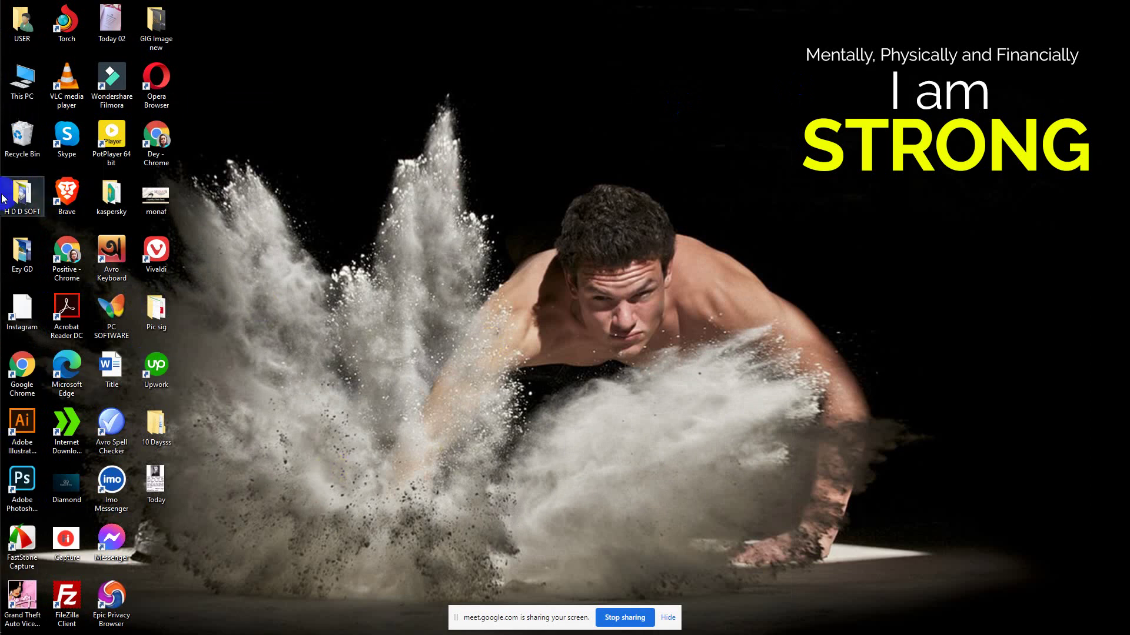
pyautogui.click(338, 203)
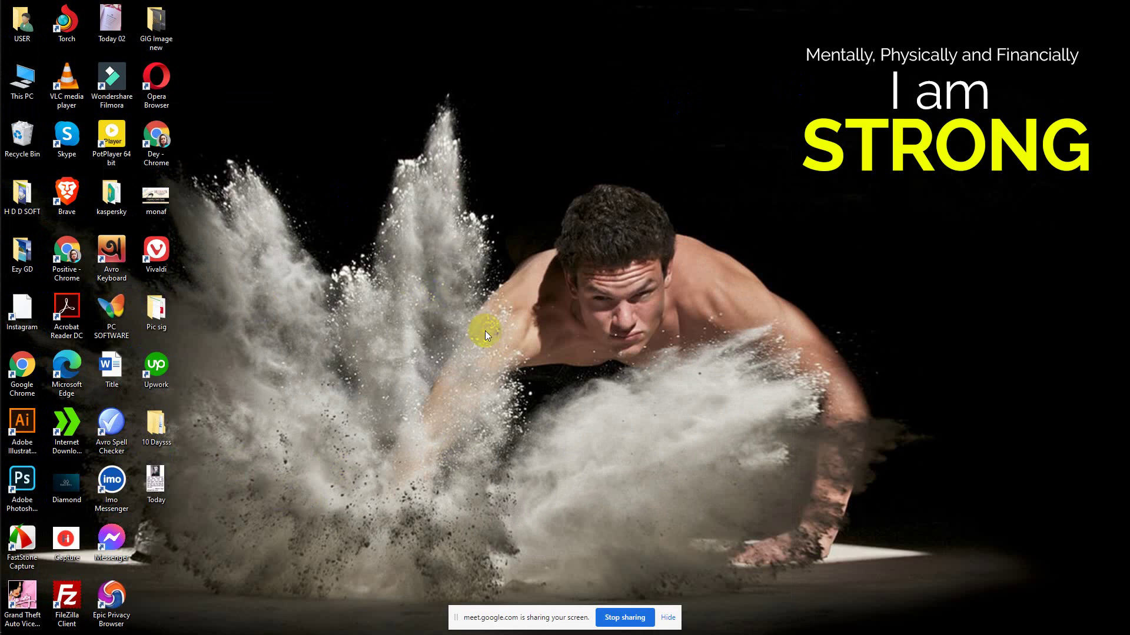
pyautogui.doubleClick(156, 22)
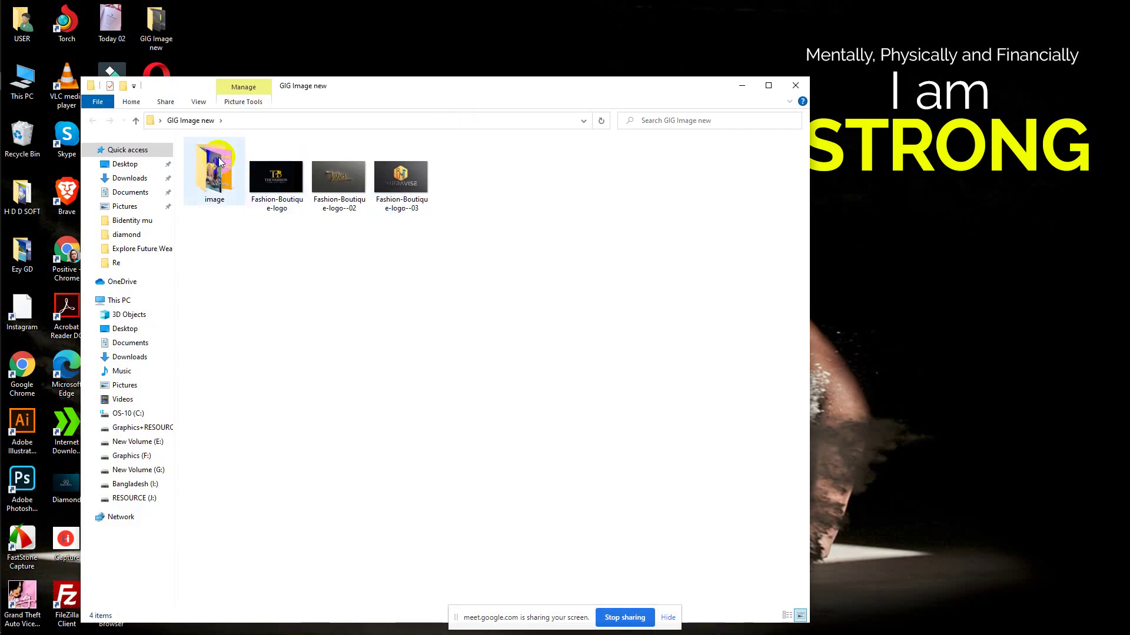
pyautogui.doubleClick(217, 160)
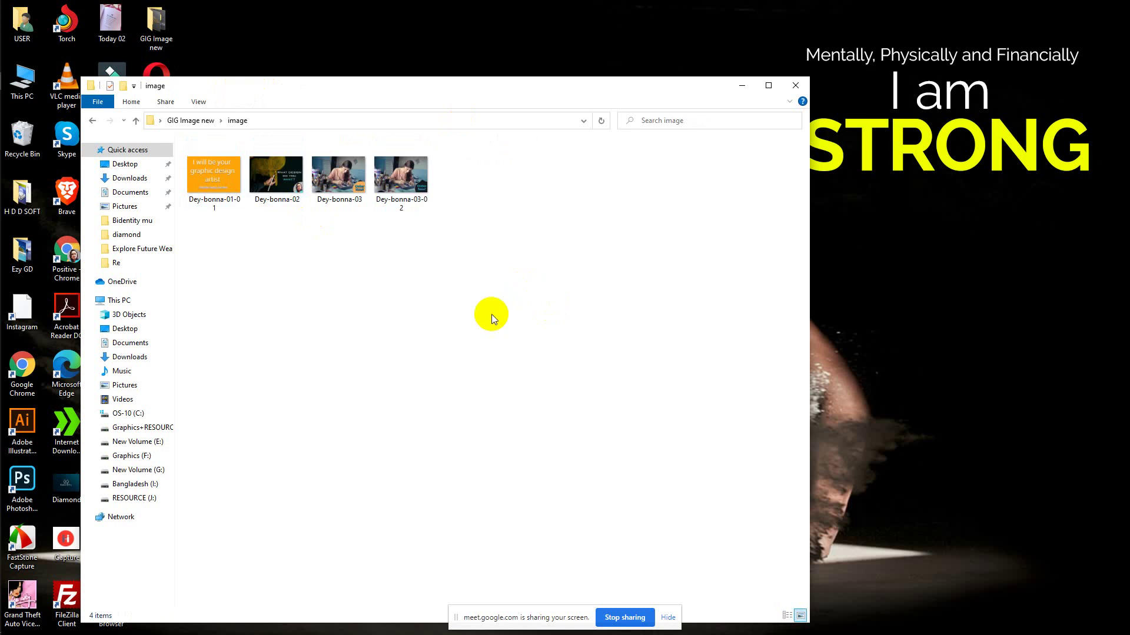
pyautogui.click(419, 178)
pyautogui.doubleClick(419, 179)
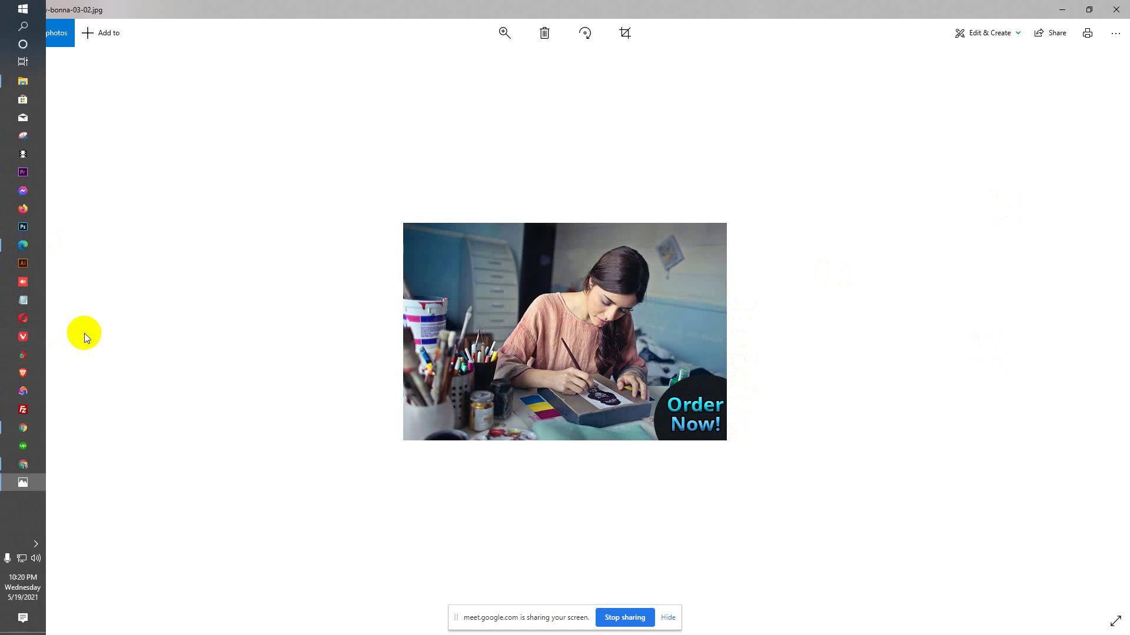
# Step: Browse back through the gig images to the orange graphic design artist banner, and return to the Order Now! picture
pyautogui.click(38, 333)
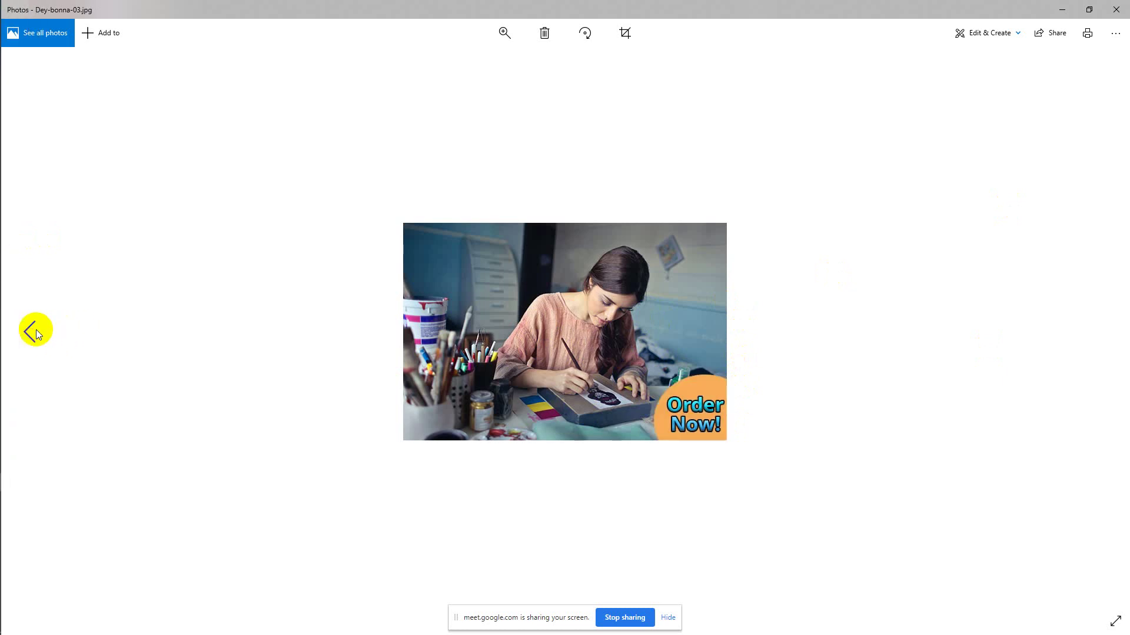
pyautogui.click(36, 333)
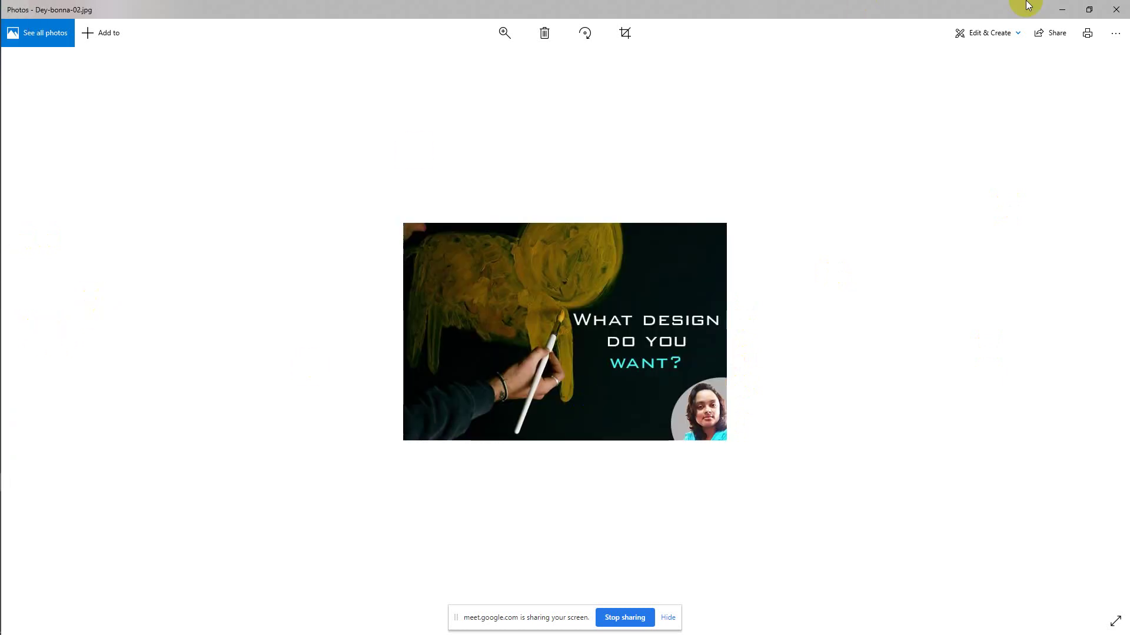
pyautogui.click(33, 333)
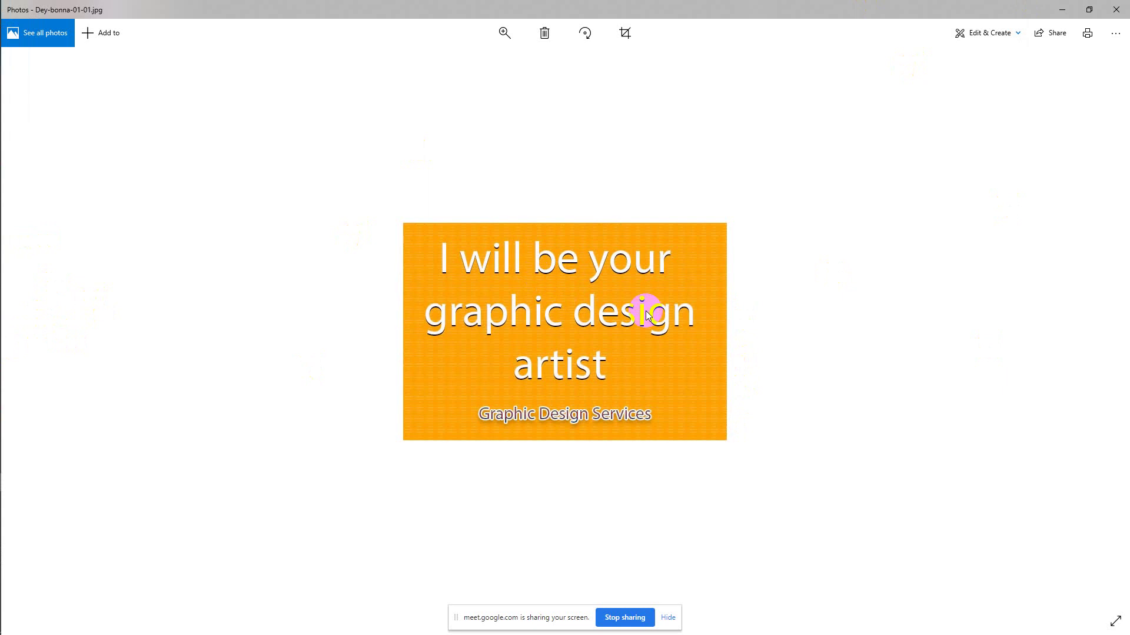
pyautogui.click(1100, 341)
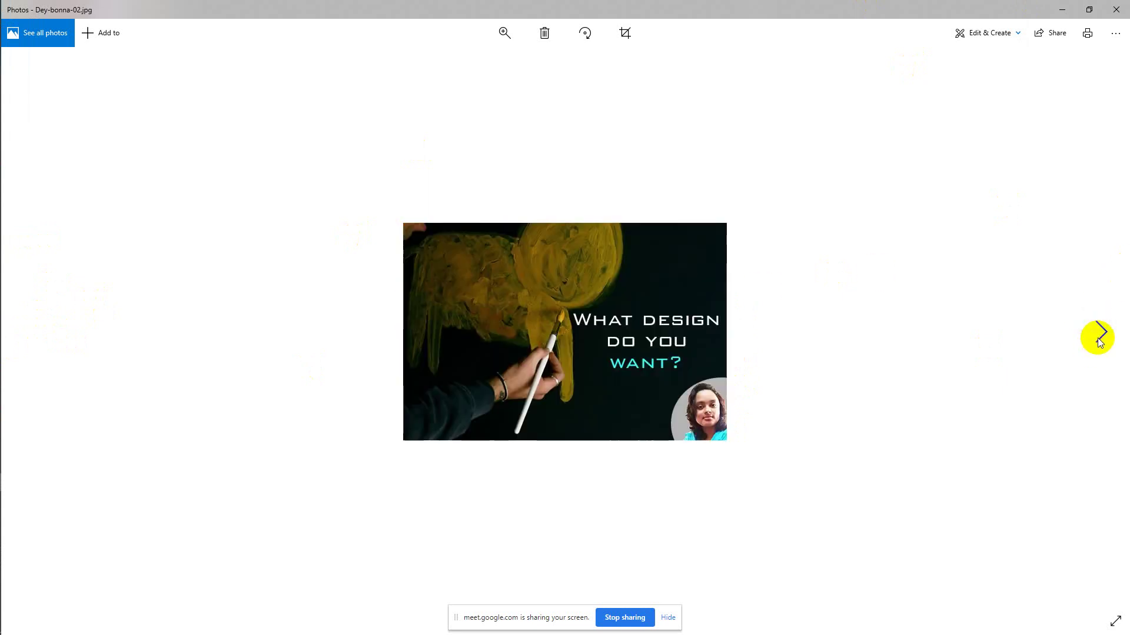
pyautogui.click(1099, 342)
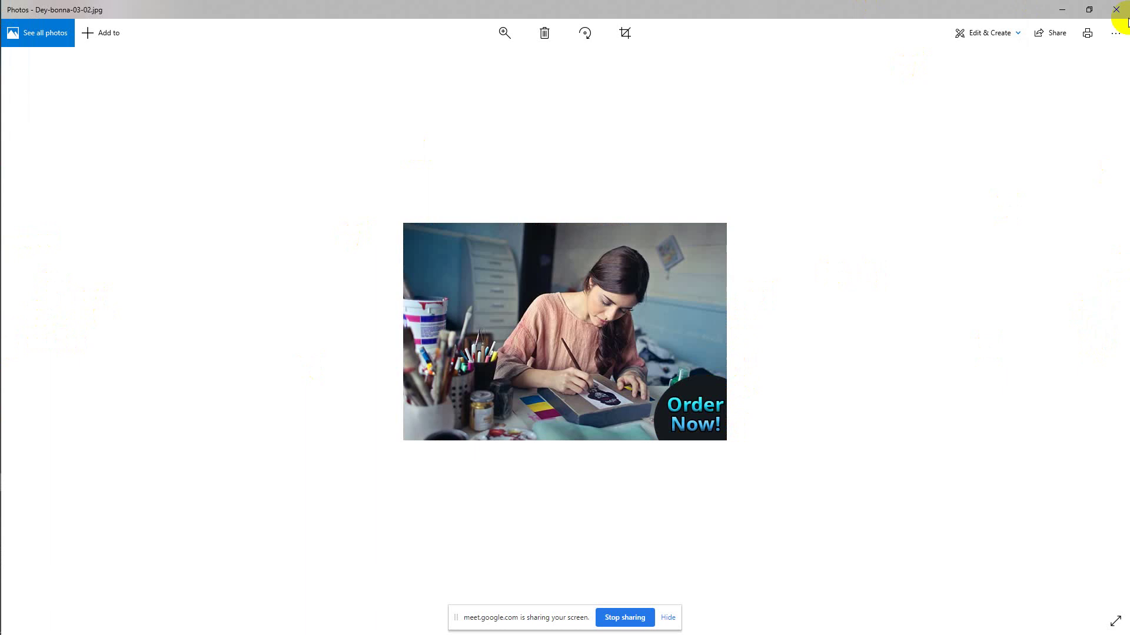
# Step: Close the Order Now! picture, switch to the Chrome window with the Meet call, and open pexels.com in a new tab
pyautogui.click(1116, 9)
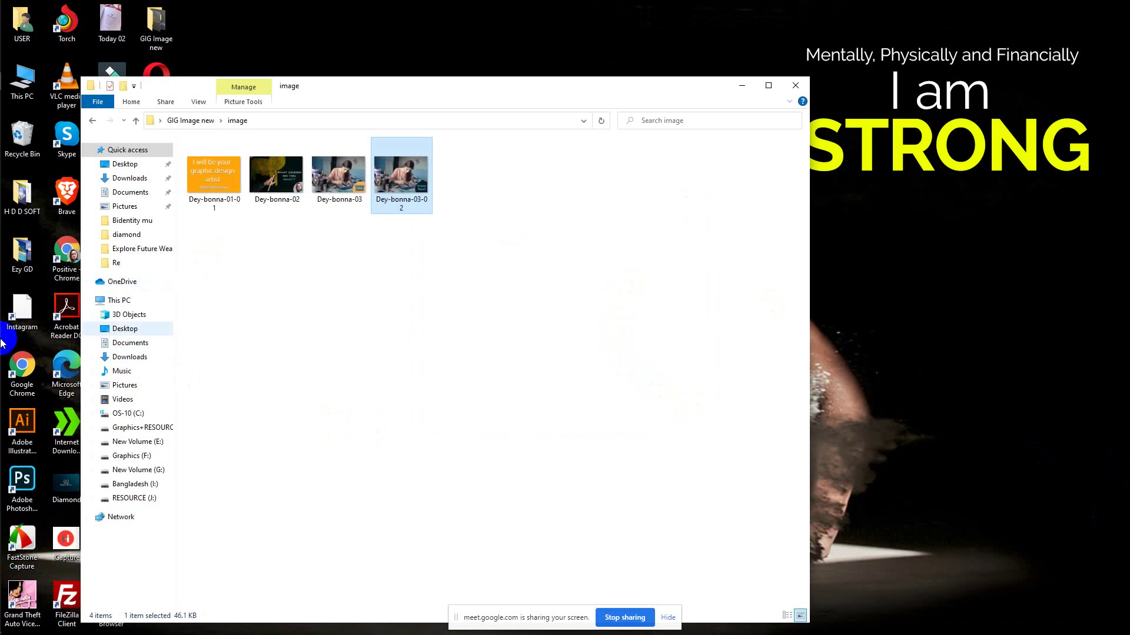
pyautogui.moveTo(1, 345)
pyautogui.click(24, 467)
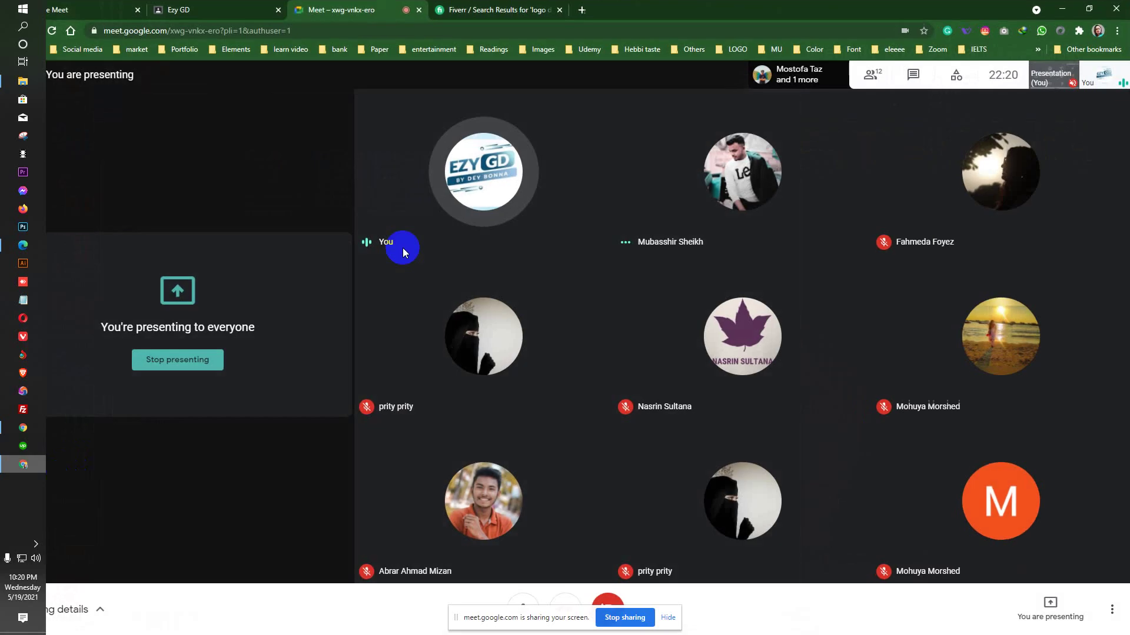
pyautogui.click(580, 10)
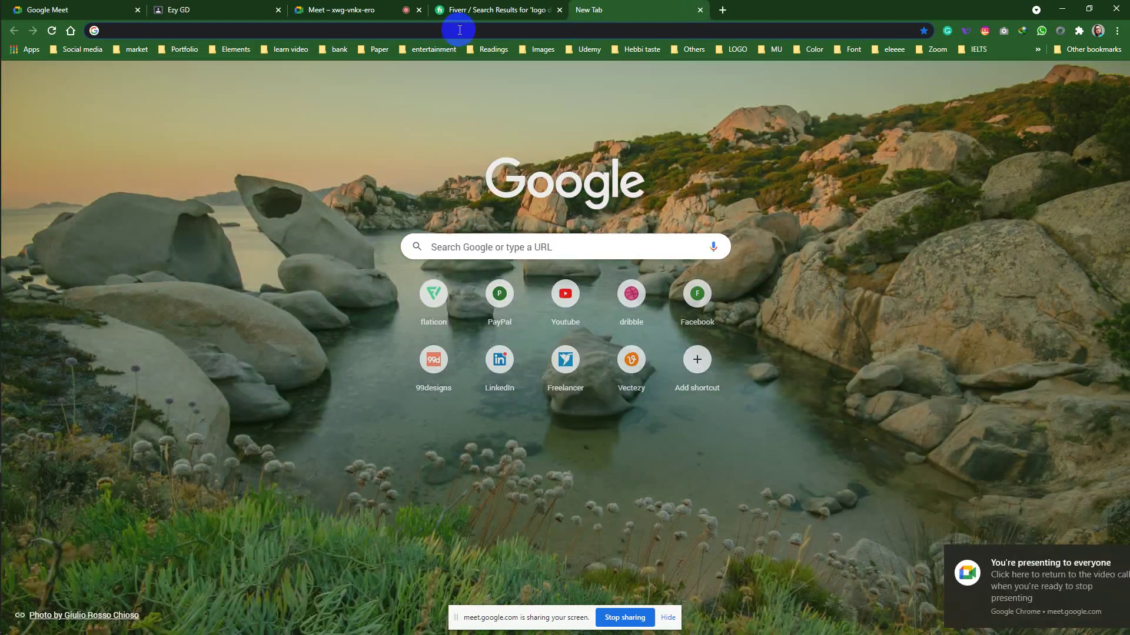
pyautogui.click(460, 30)
pyautogui.write('pr')
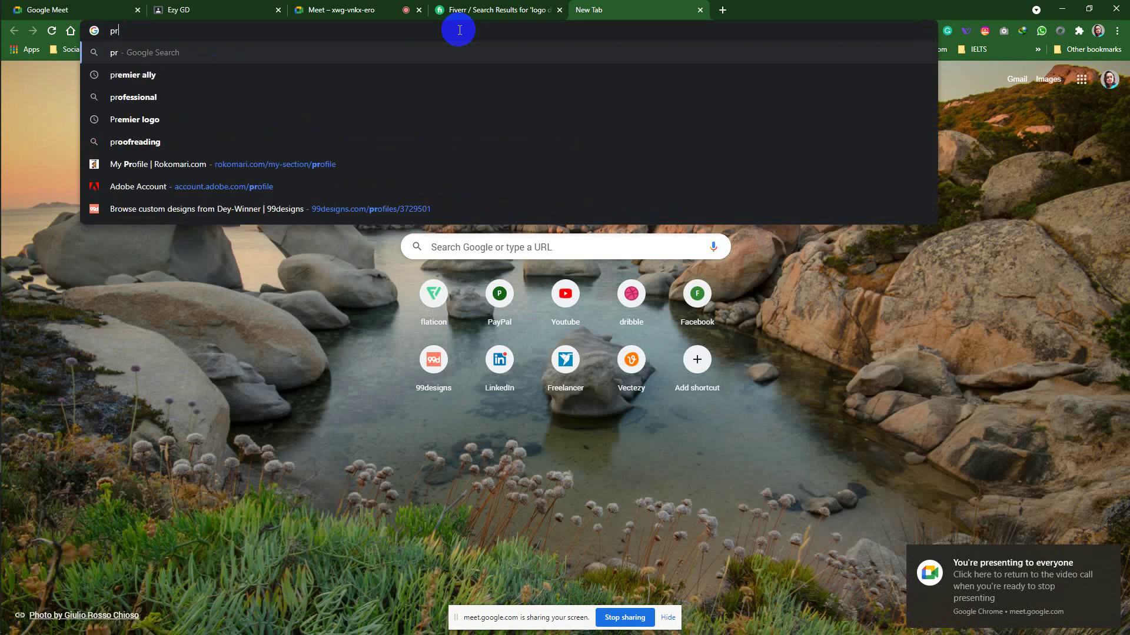
pyautogui.press('BackSpace')
pyautogui.write('e')
pyautogui.press('Return')
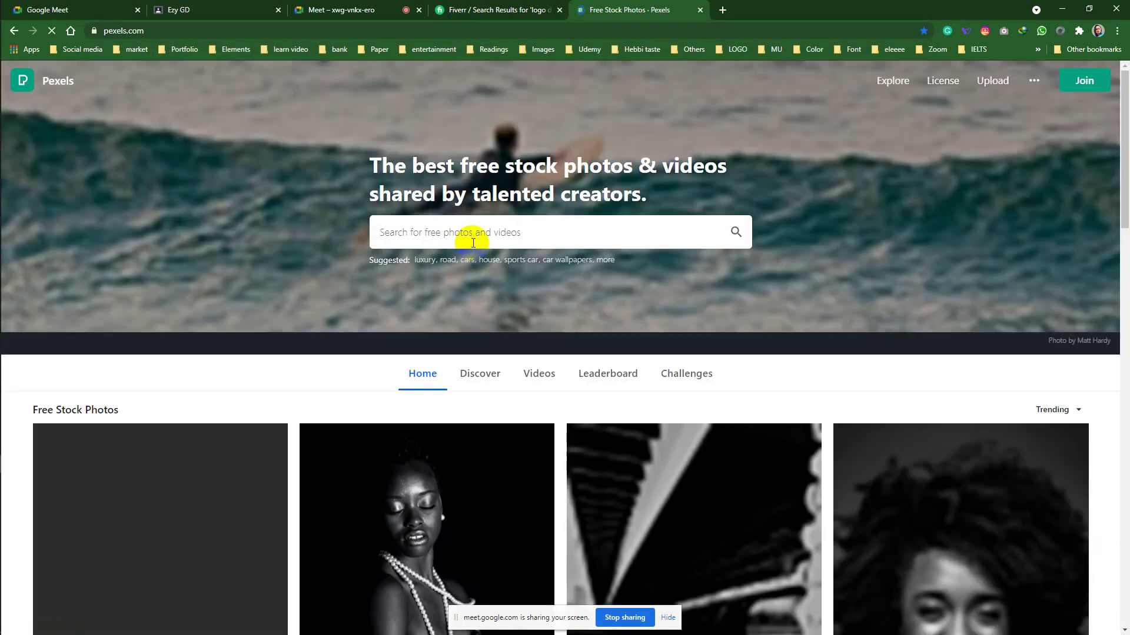
# Step: Search Pexels for "computer" photos
pyautogui.click(468, 234)
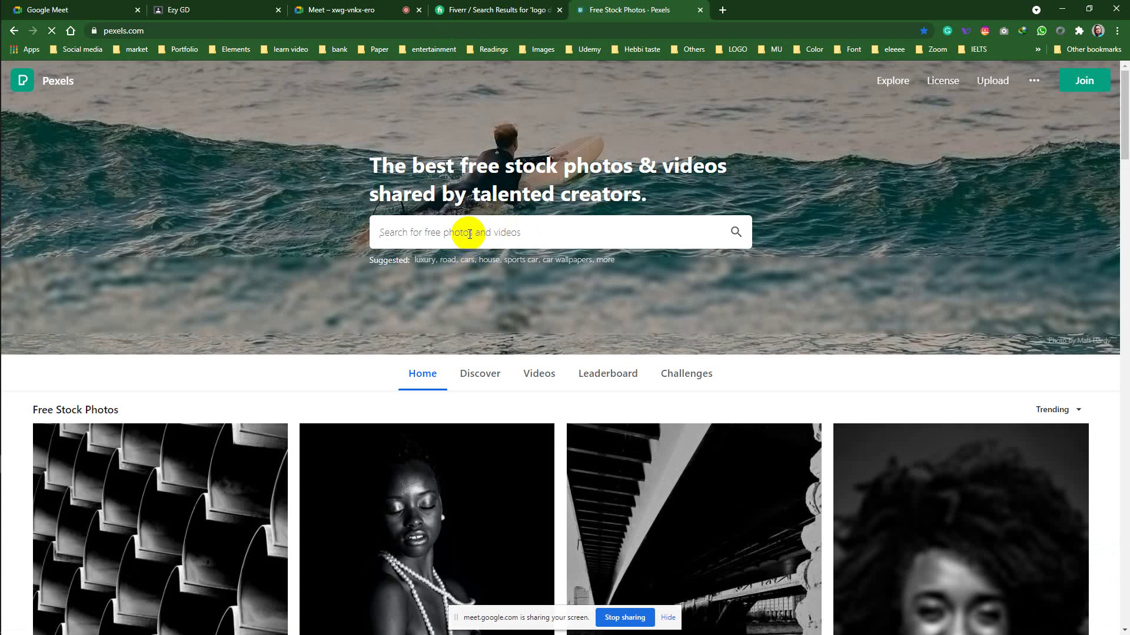
pyautogui.write('com')
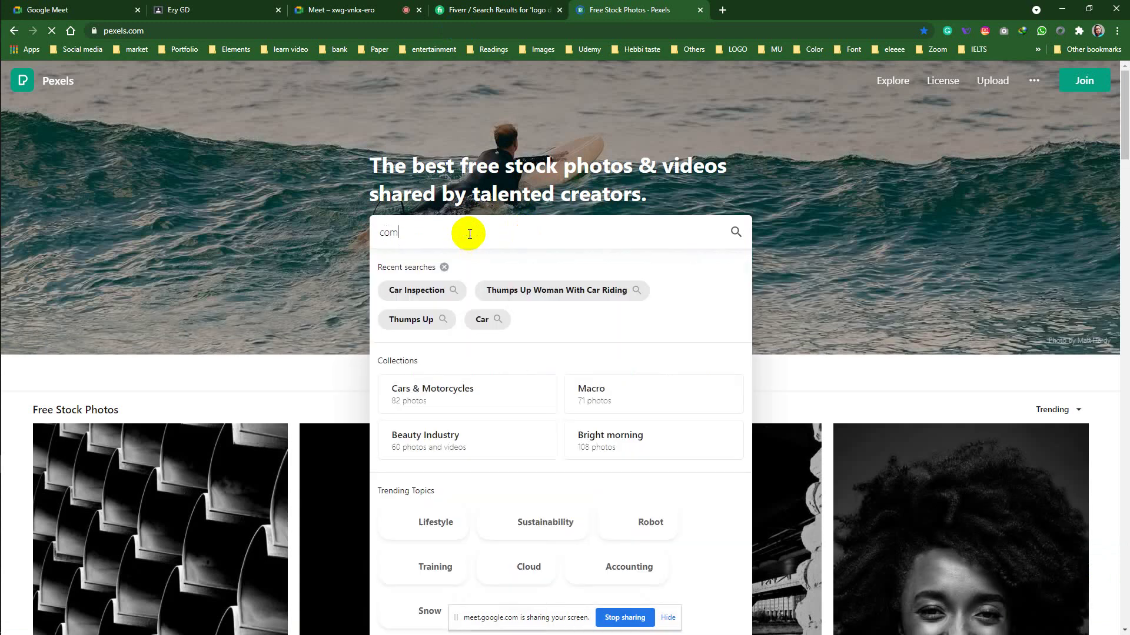
pyautogui.write('puter')
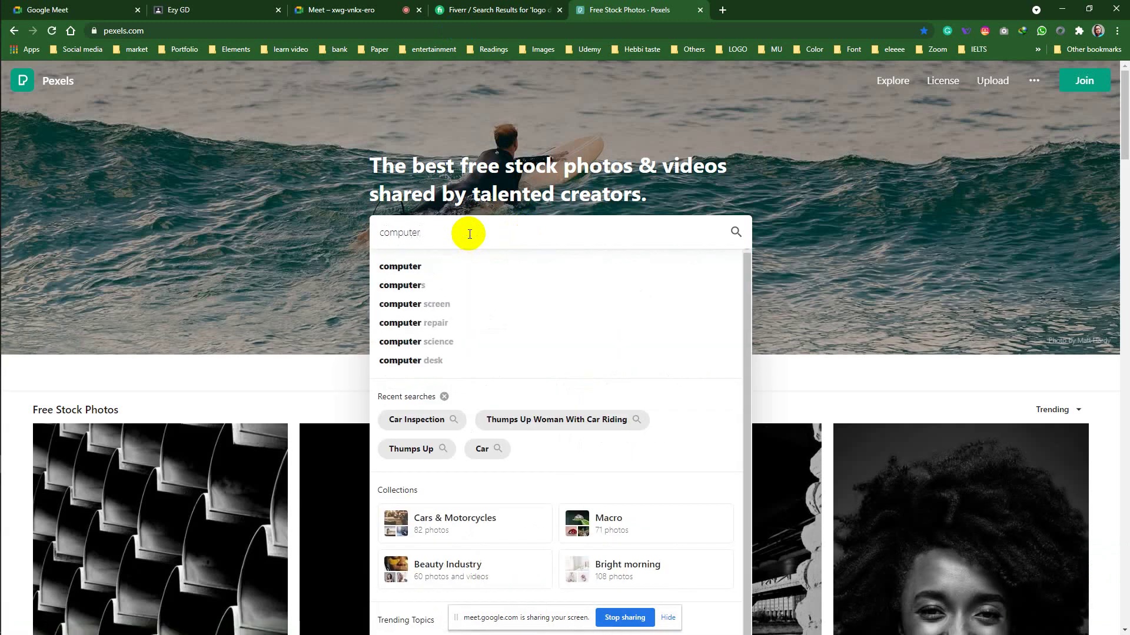
pyautogui.press('Return')
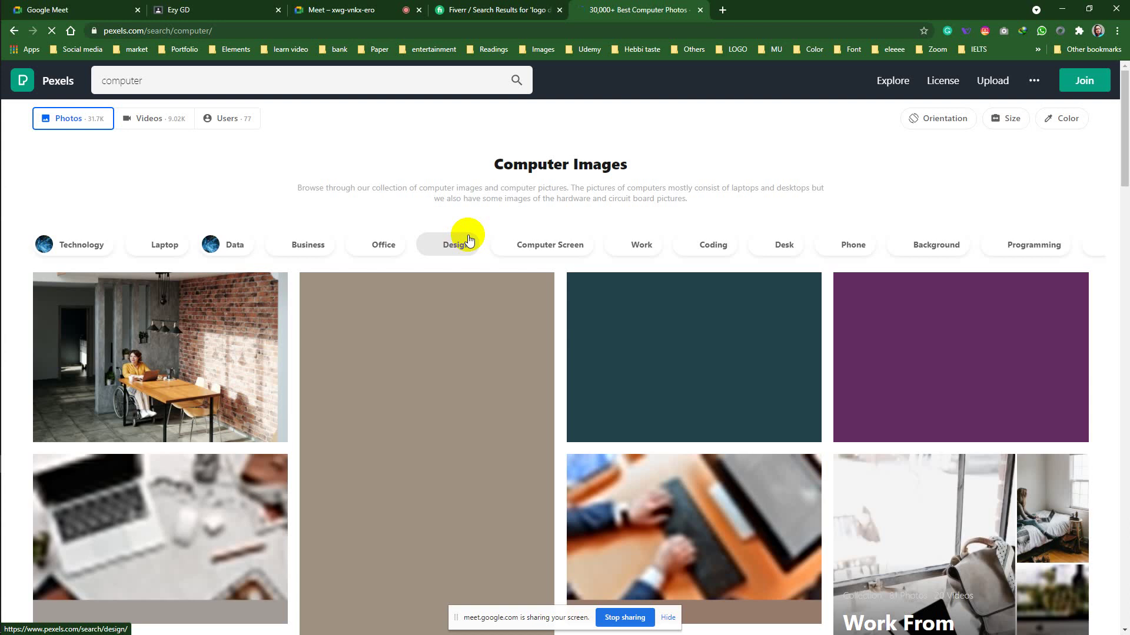
# Step: Look through the computer photo results for pictures suited to a gig image
pyautogui.scroll(-4, 767, 366)
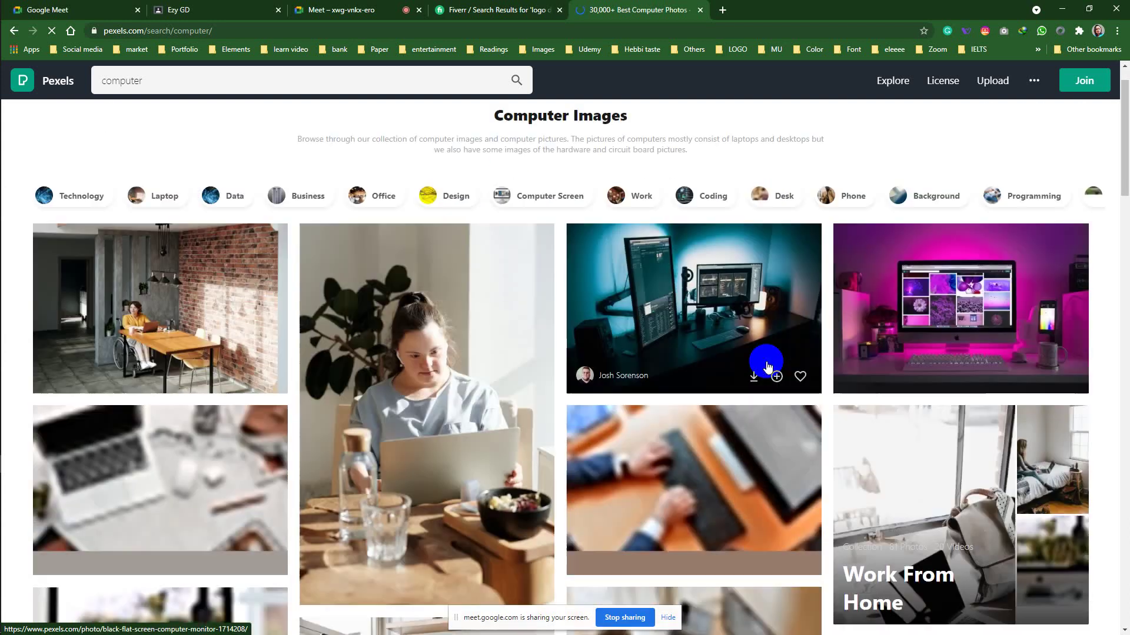
pyautogui.scroll(-4, 767, 366)
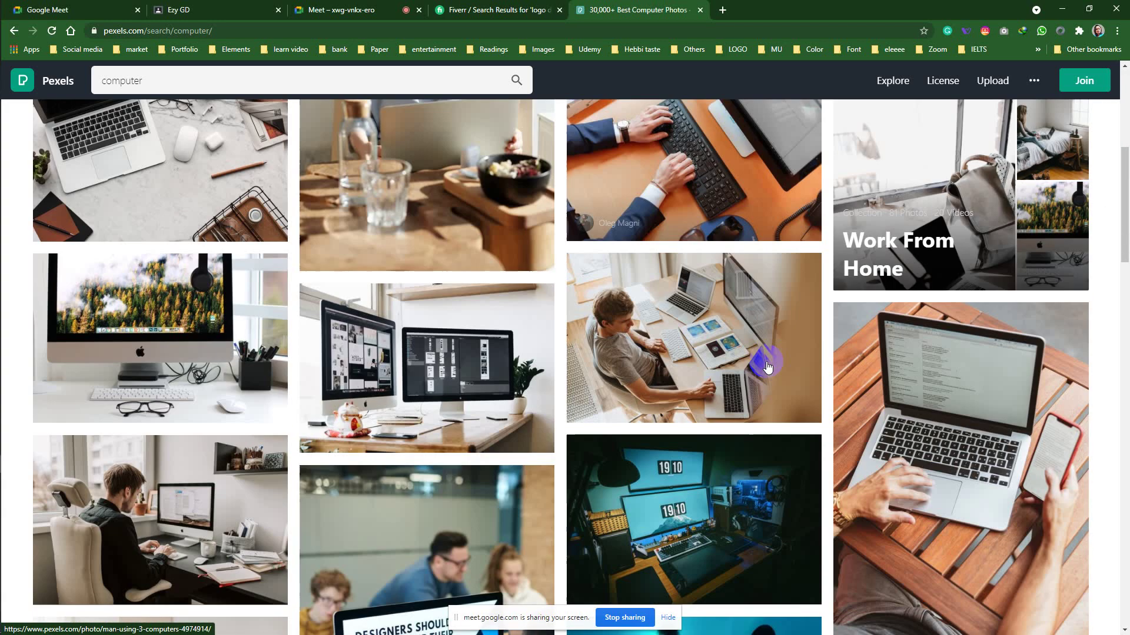
pyautogui.scroll(-4, 768, 366)
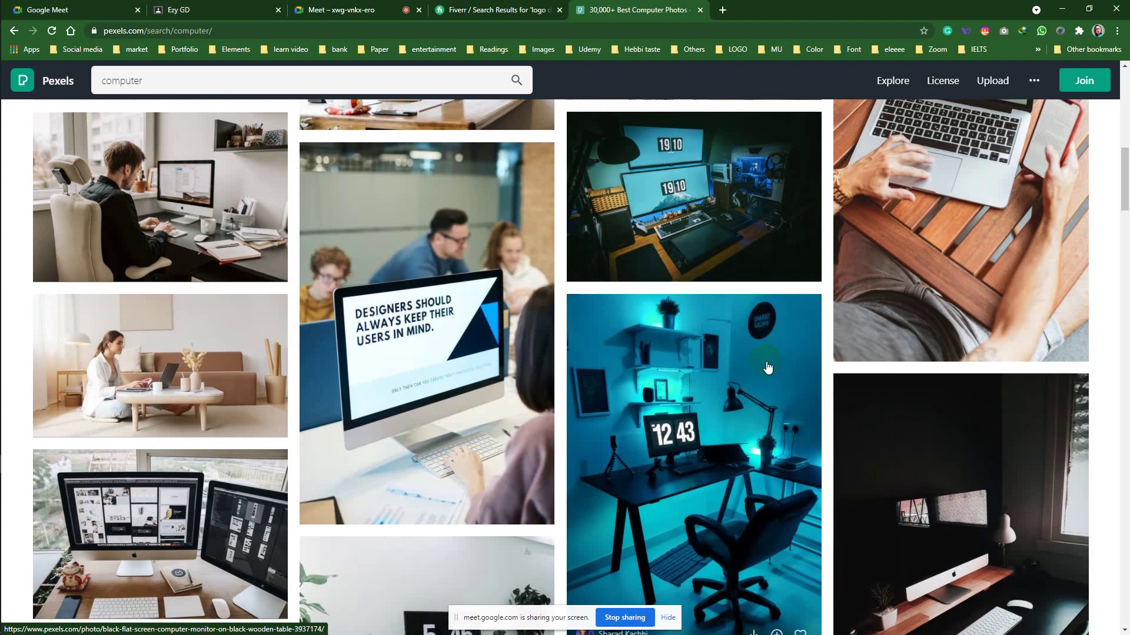
pyautogui.scroll(-4, 767, 366)
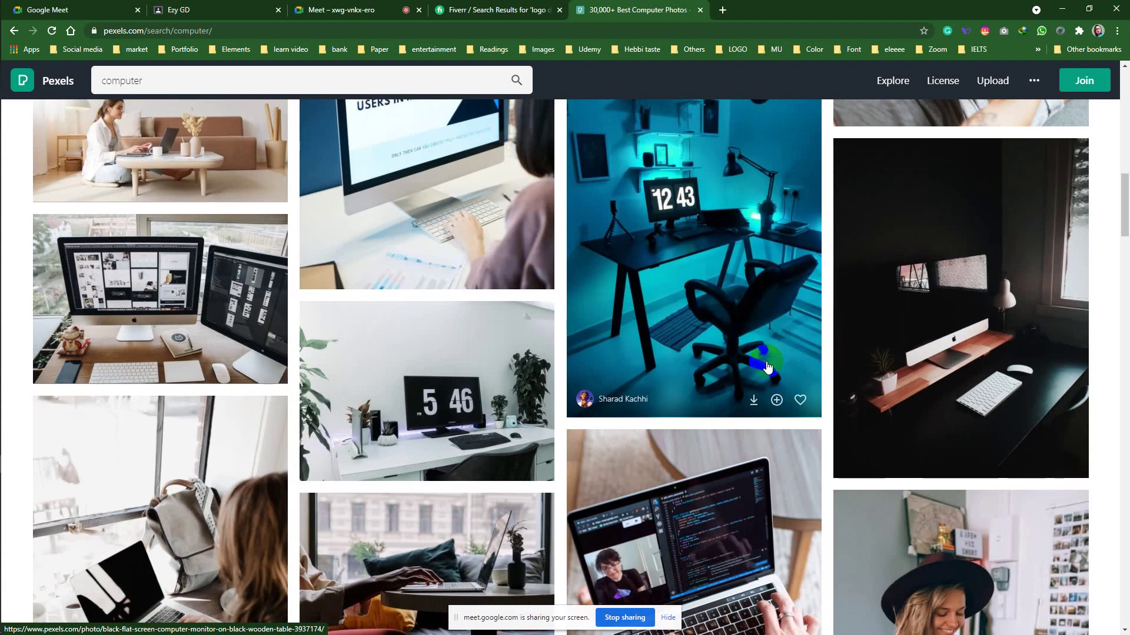
pyautogui.scroll(-3, 767, 366)
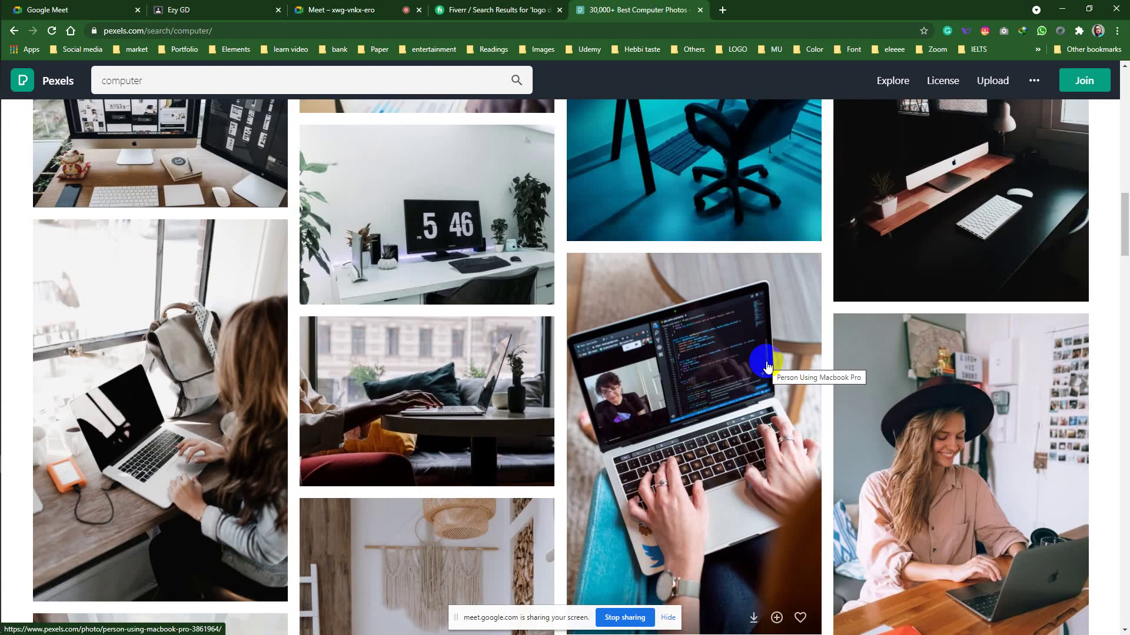
pyautogui.scroll(-4, 768, 366)
pyautogui.scroll(-5, 768, 366)
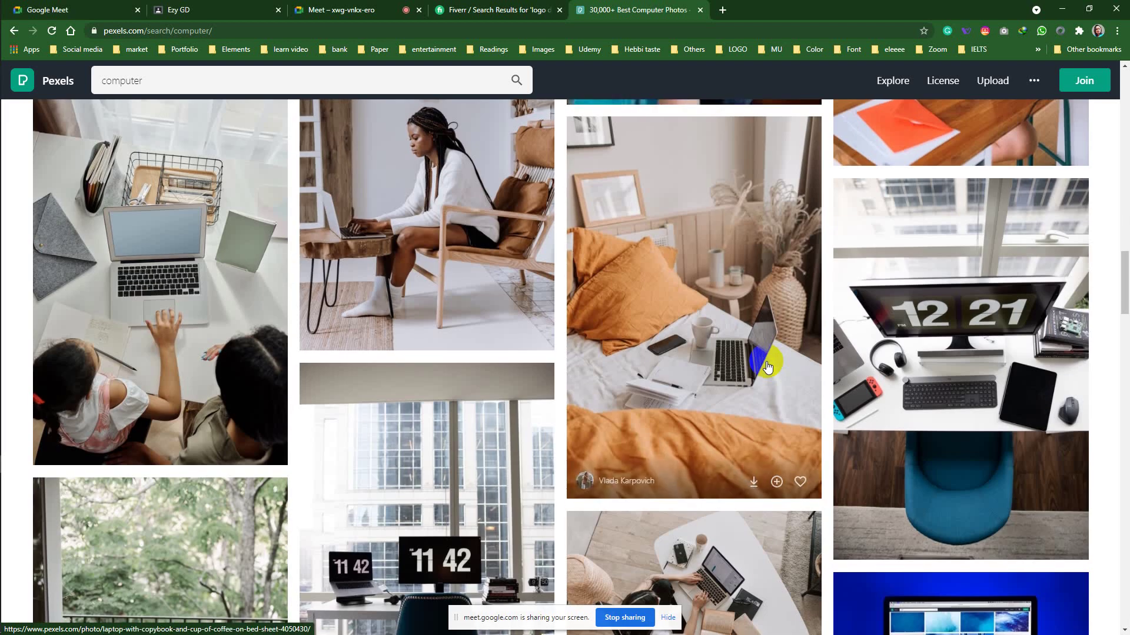
pyautogui.scroll(-8, 767, 366)
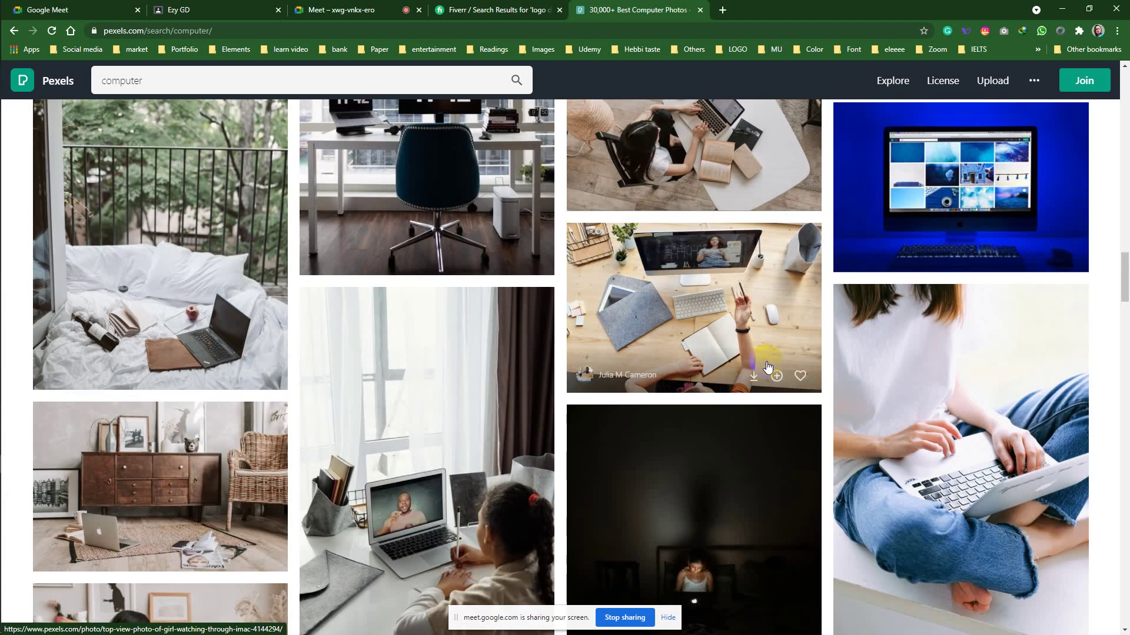
pyautogui.scroll(-4, 767, 366)
pyautogui.scroll(-7, 768, 366)
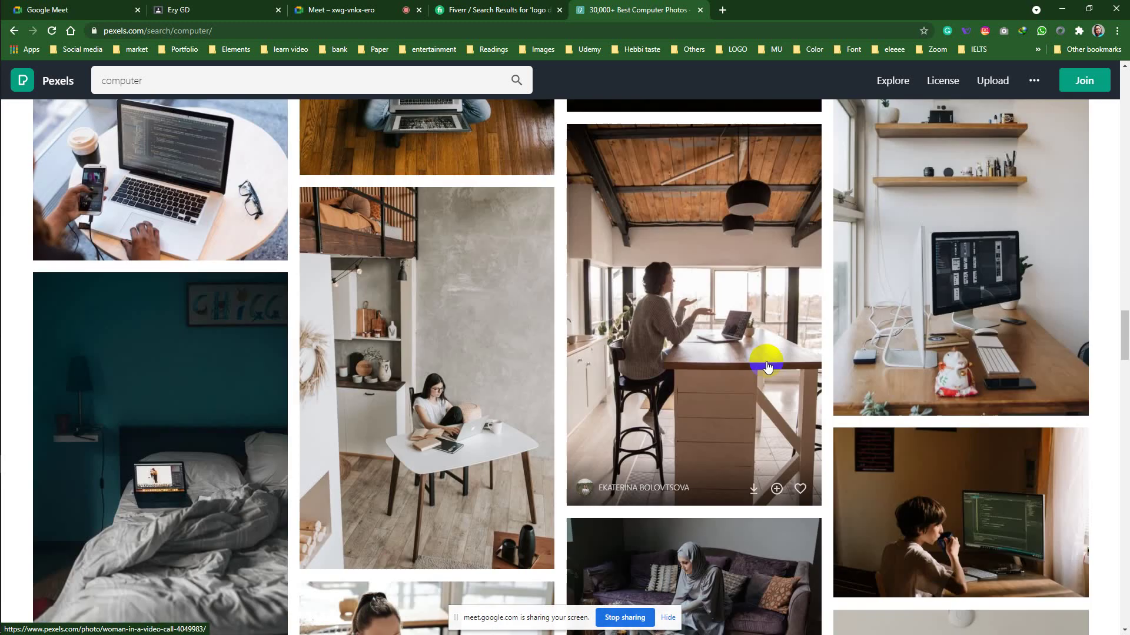
pyautogui.scroll(-13, 768, 366)
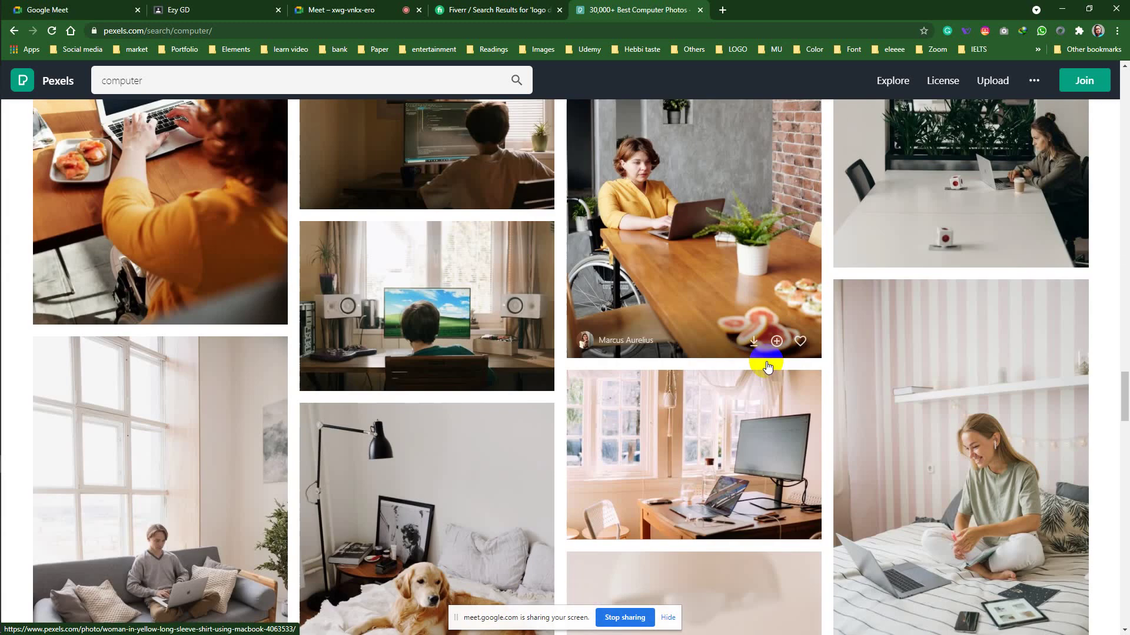
pyautogui.scroll(-10, 768, 366)
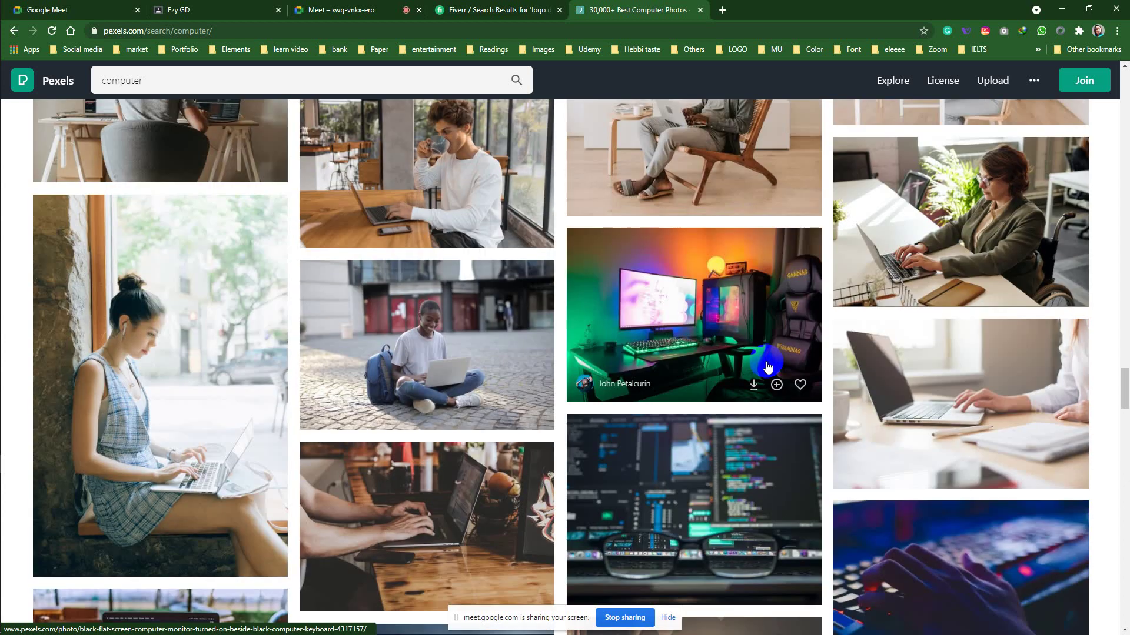
pyautogui.scroll(-15, 768, 366)
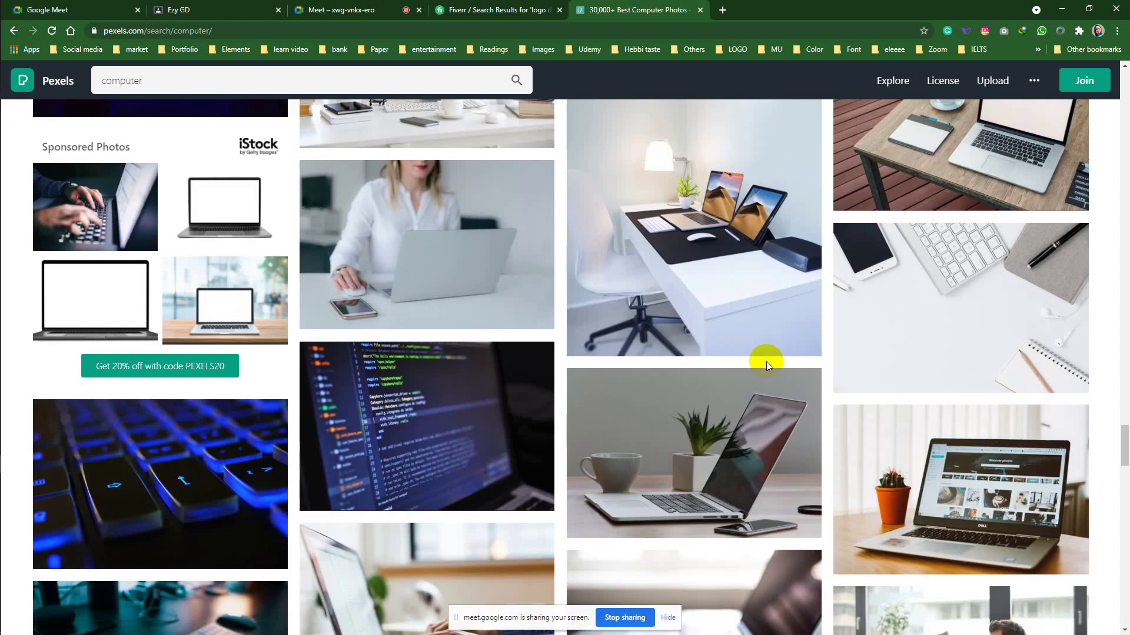
pyautogui.scroll(-14, 768, 366)
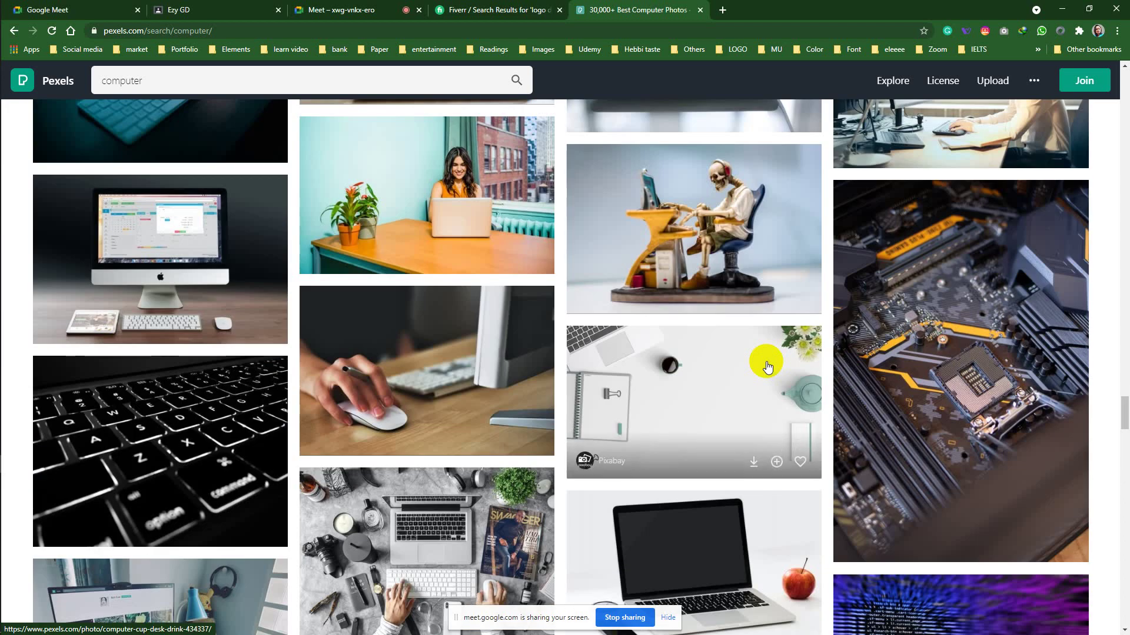
pyautogui.scroll(-12, 768, 366)
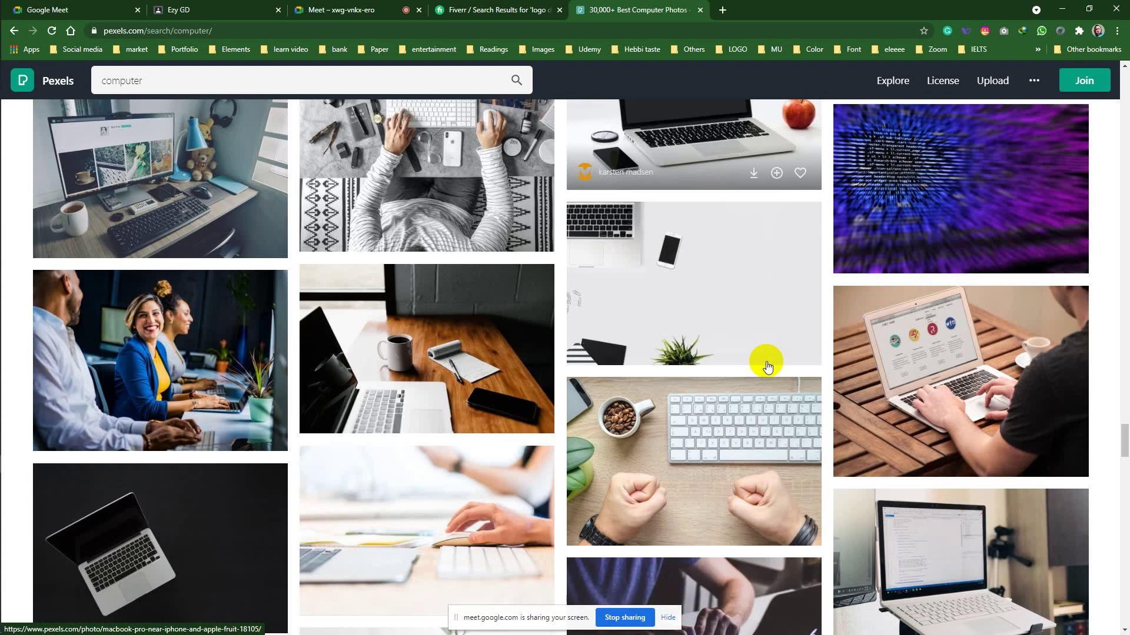
# Step: Open the overhead photo of hands working at a laptop desk with a magazine, and follow its Free to use license link
pyautogui.click(494, 230)
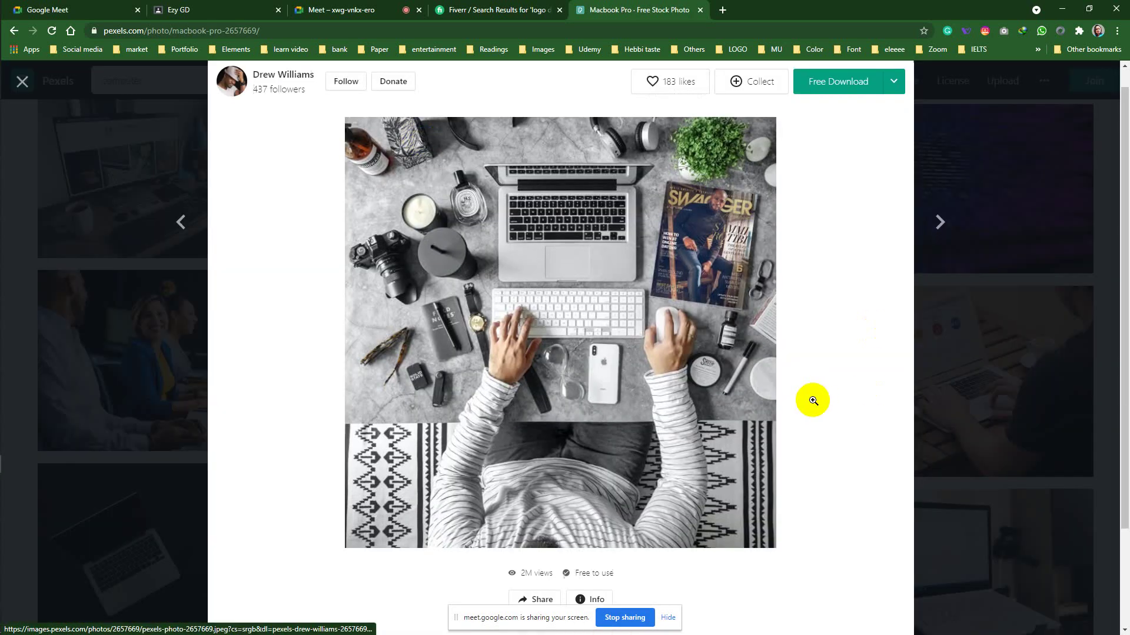
pyautogui.scroll(-4, 812, 401)
pyautogui.click(594, 334)
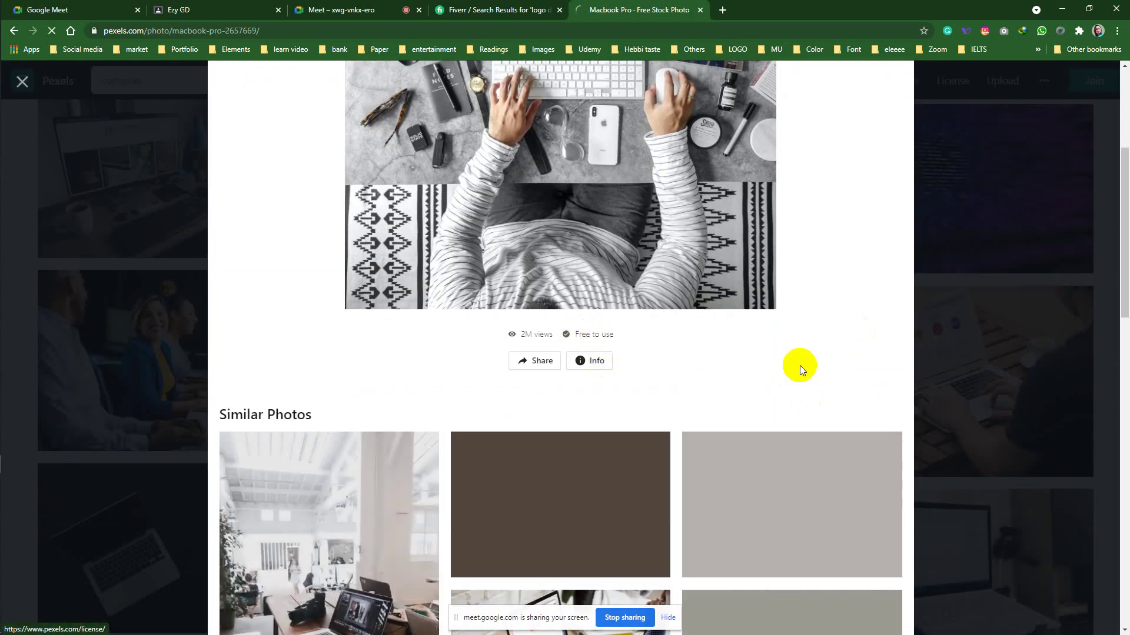
# Step: Read the allowed uses in the Pexels license, highlighting the attribution and photographer credit sentences, and view the use cases under them
pyautogui.scroll(-3, 874, 389)
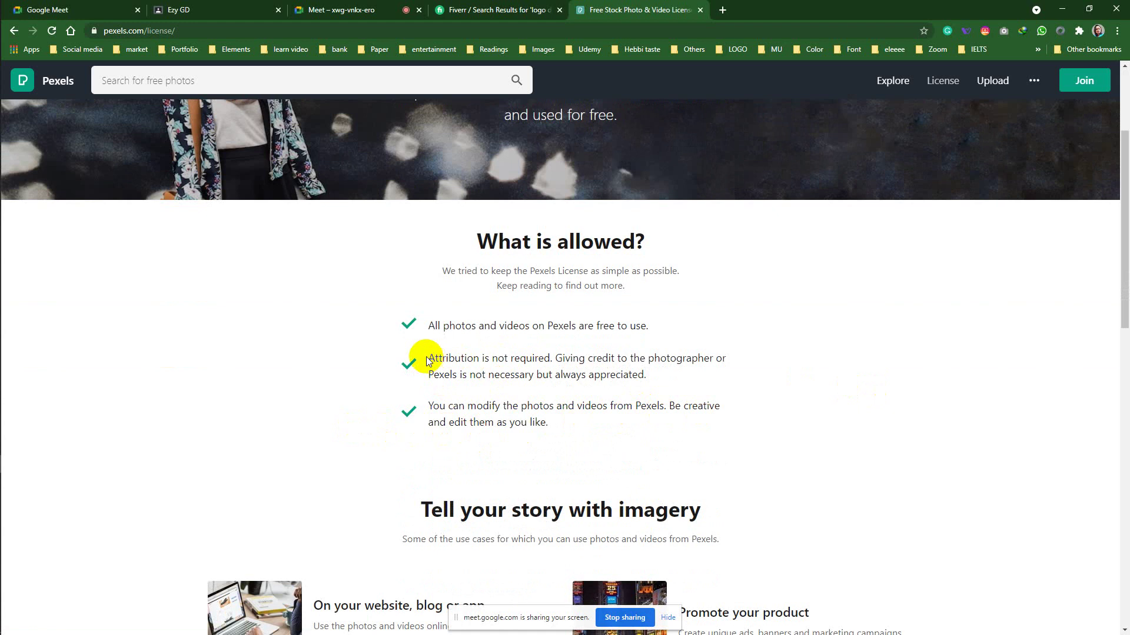
pyautogui.moveTo(428, 358); pyautogui.dragTo(546, 361)
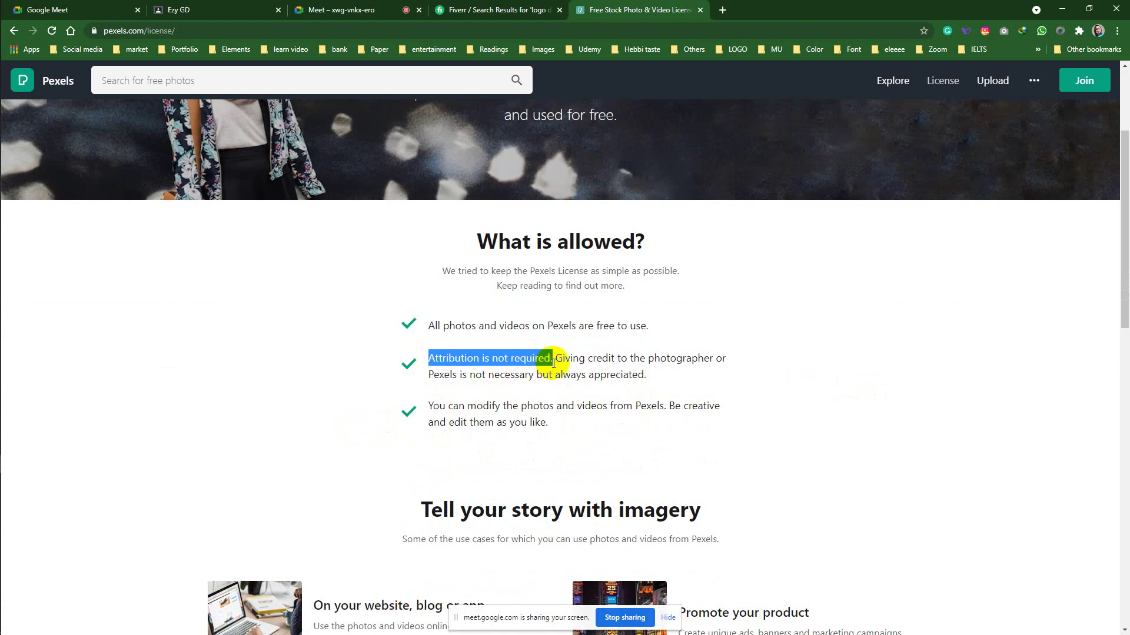
pyautogui.click(730, 393)
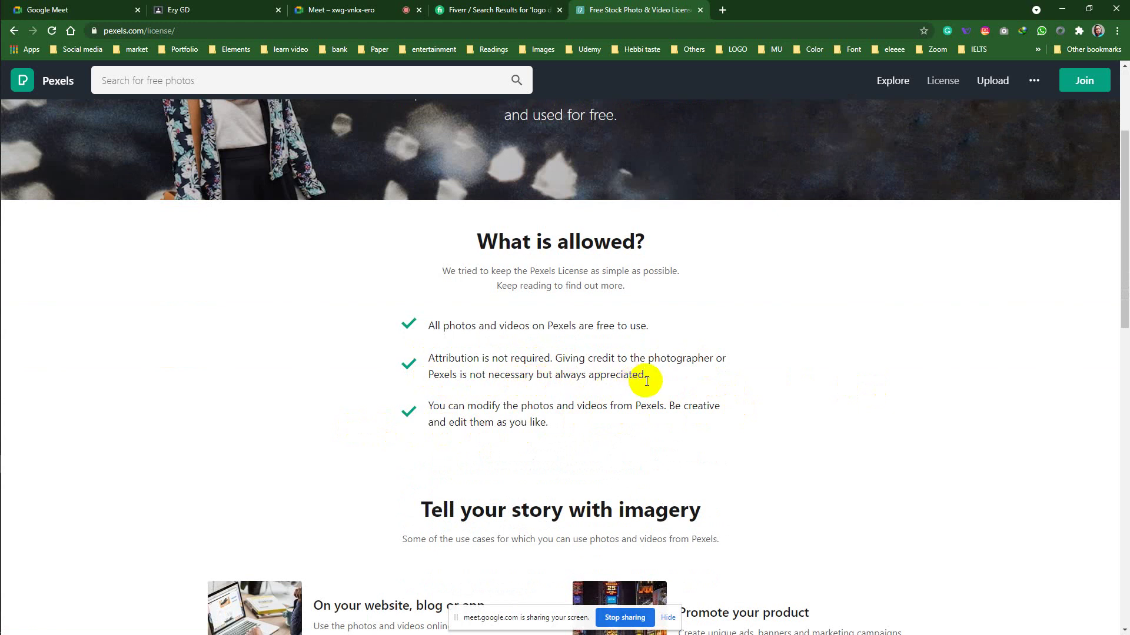
pyautogui.click(575, 356)
pyautogui.moveTo(574, 357); pyautogui.dragTo(738, 359)
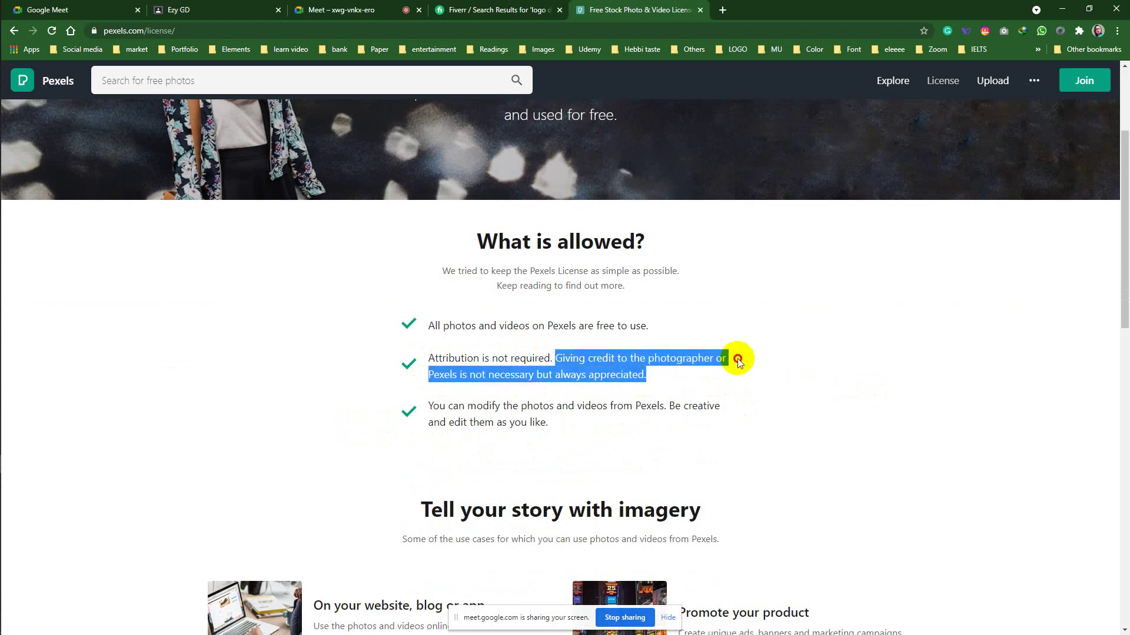
pyautogui.click(792, 378)
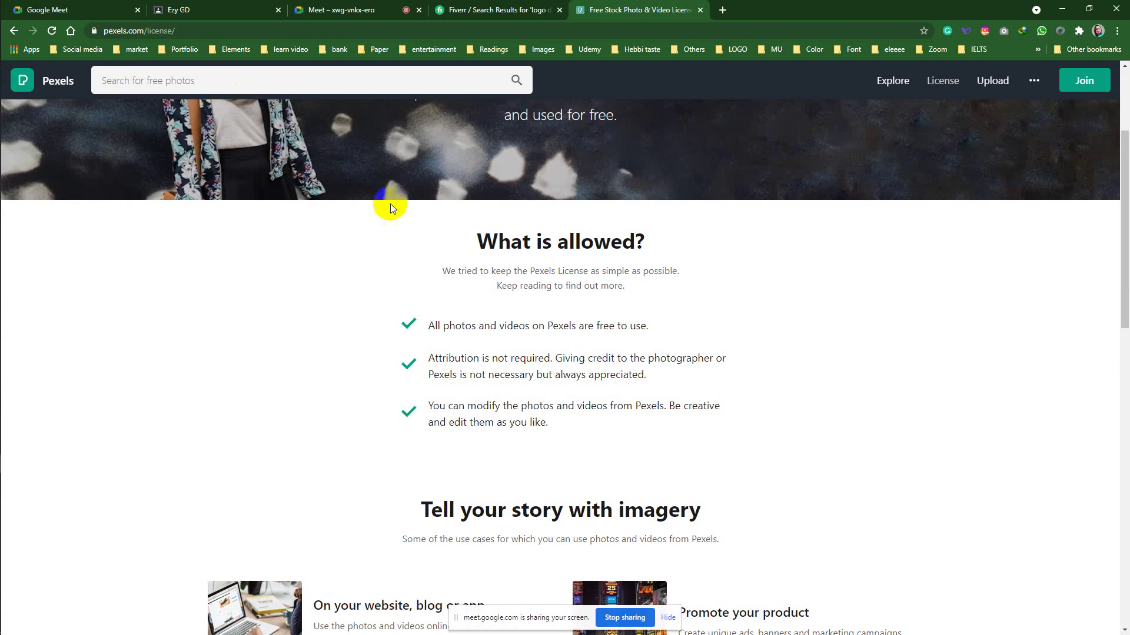
pyautogui.scroll(-1, 635, 339)
pyautogui.scroll(-4, 634, 339)
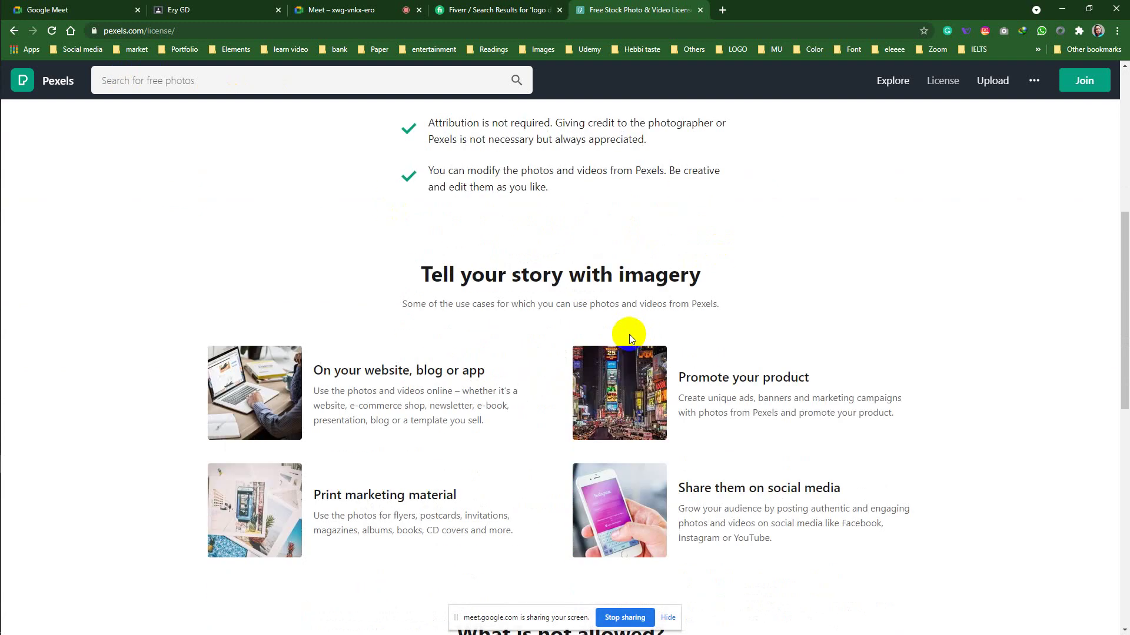
# Step: Open the Gmail inbox in a new tab and open the Fiverr message "Your Fiverr account has been disabled"
pyautogui.click(722, 10)
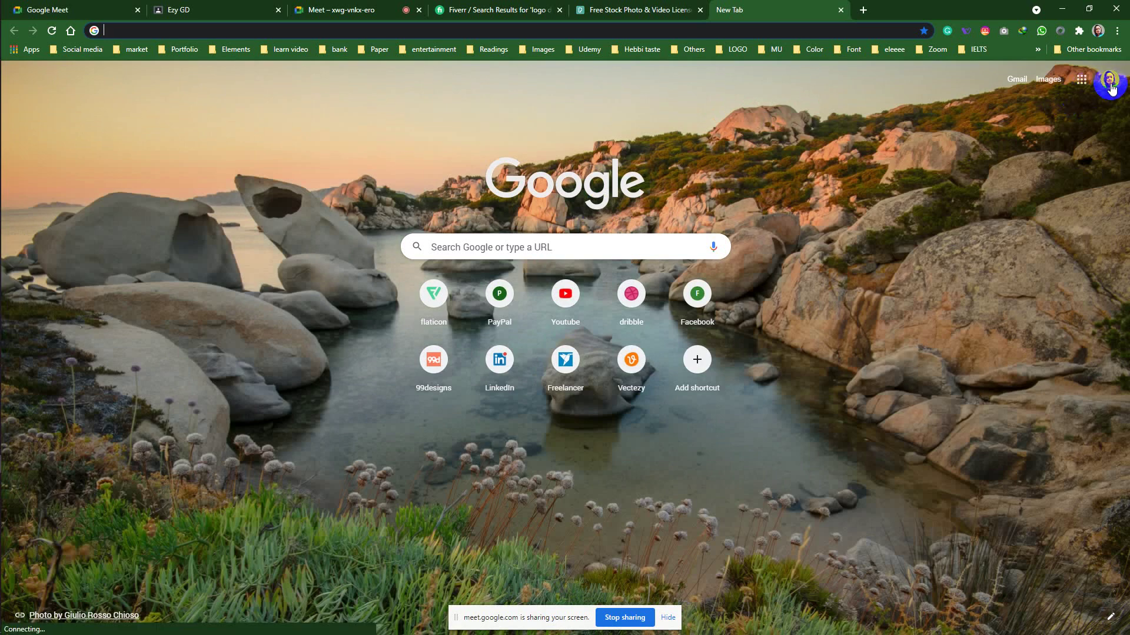
pyautogui.click(1110, 83)
pyautogui.click(1111, 87)
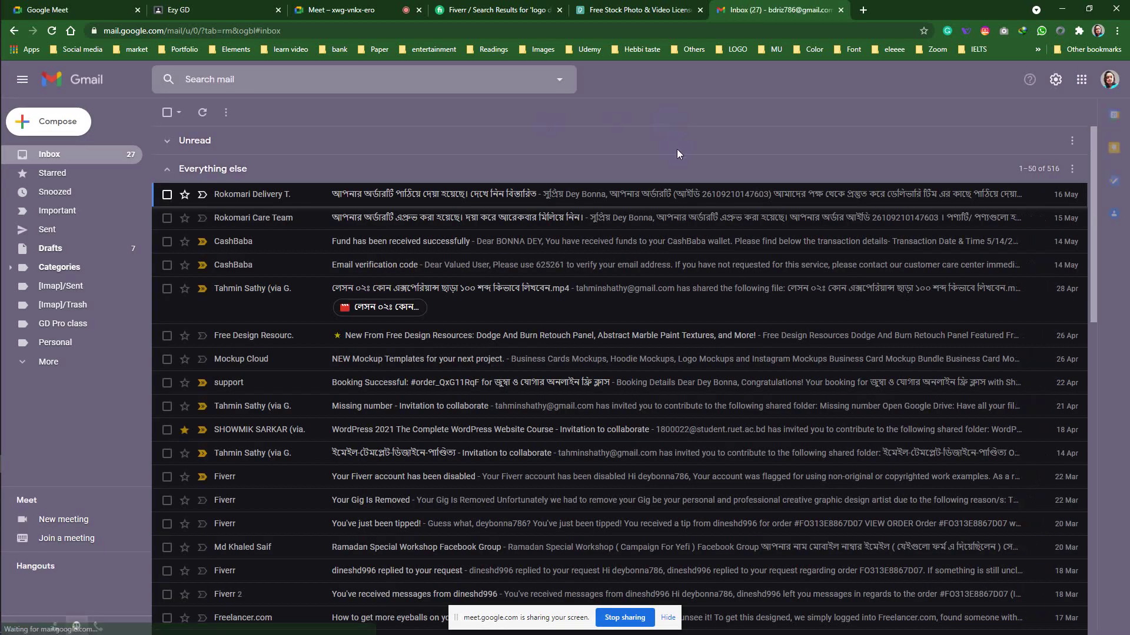
pyautogui.scroll(-1, 536, 175)
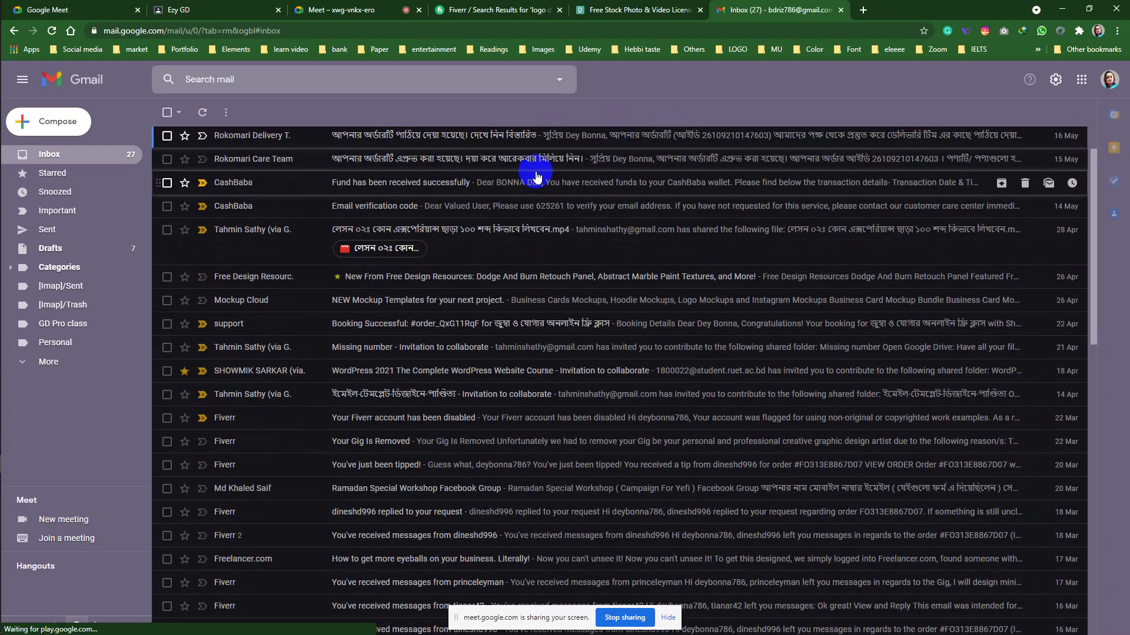
pyautogui.click(775, 234)
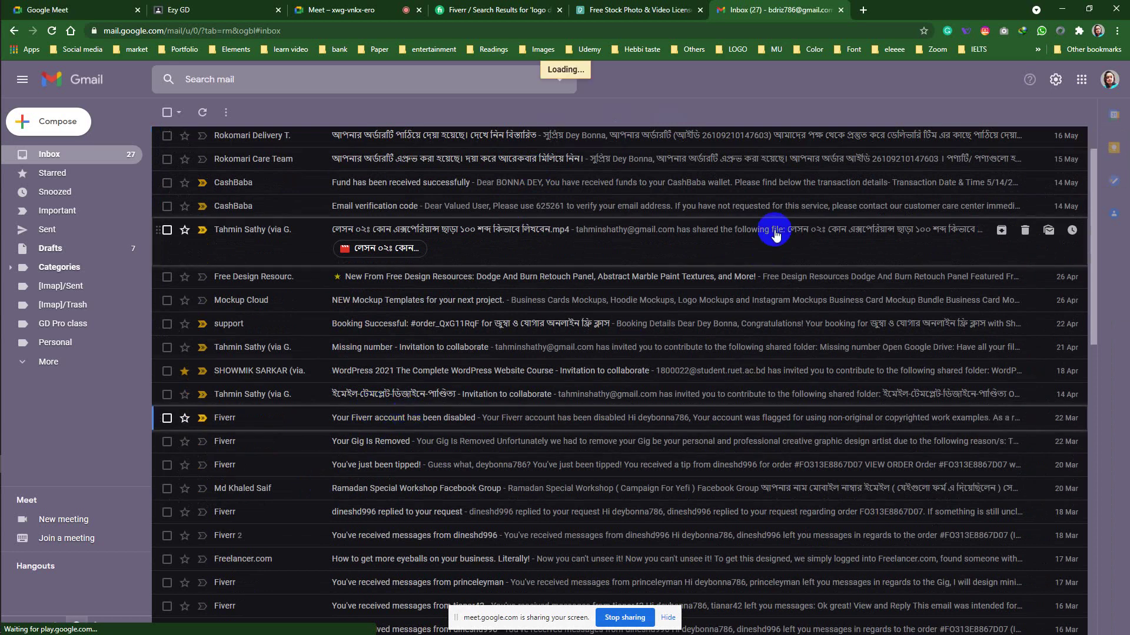
pyautogui.click(227, 419)
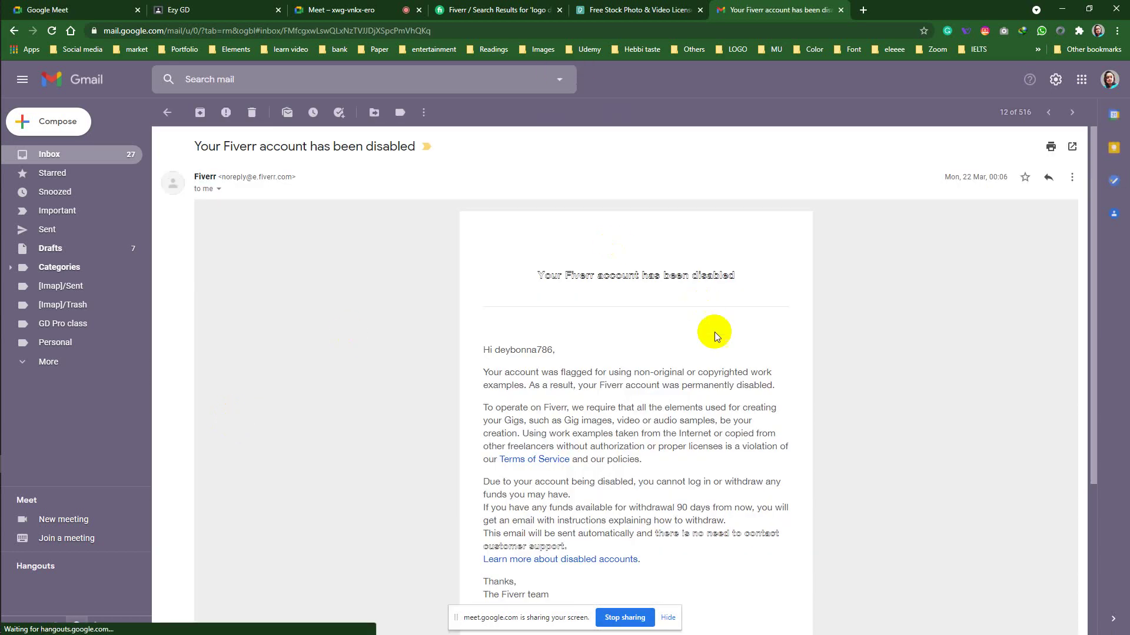
# Step: Read through the Fiverr account-disabled email and highlight the words "permanently disabled" in its first paragraph
pyautogui.scroll(-3, 715, 330)
pyautogui.scroll(1, 715, 329)
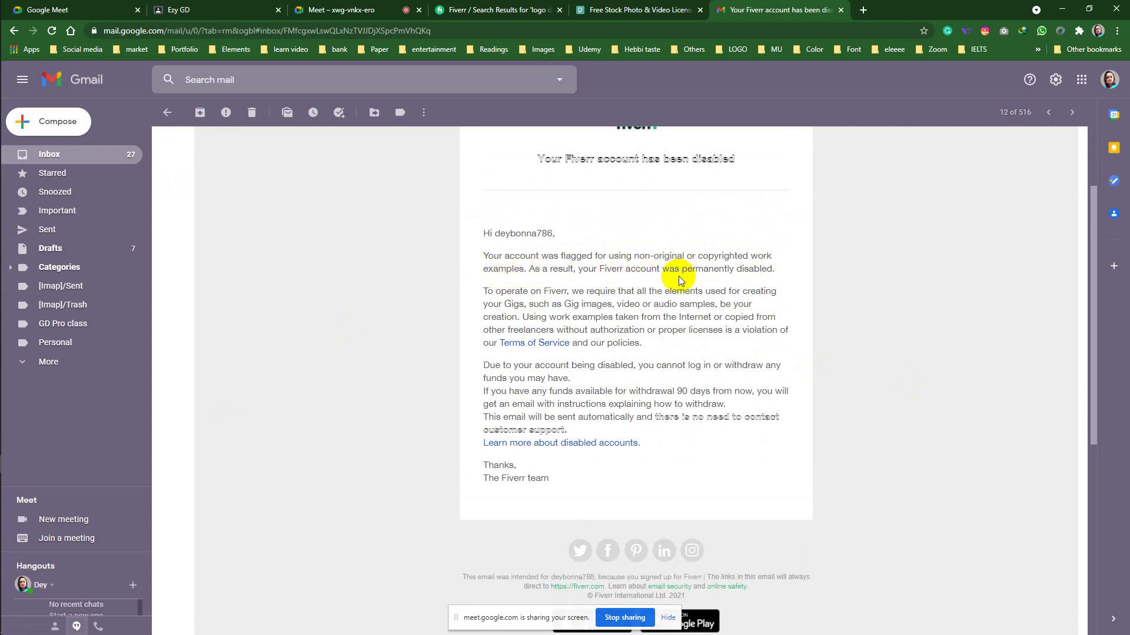
pyautogui.moveTo(764, 273); pyautogui.dragTo(775, 274)
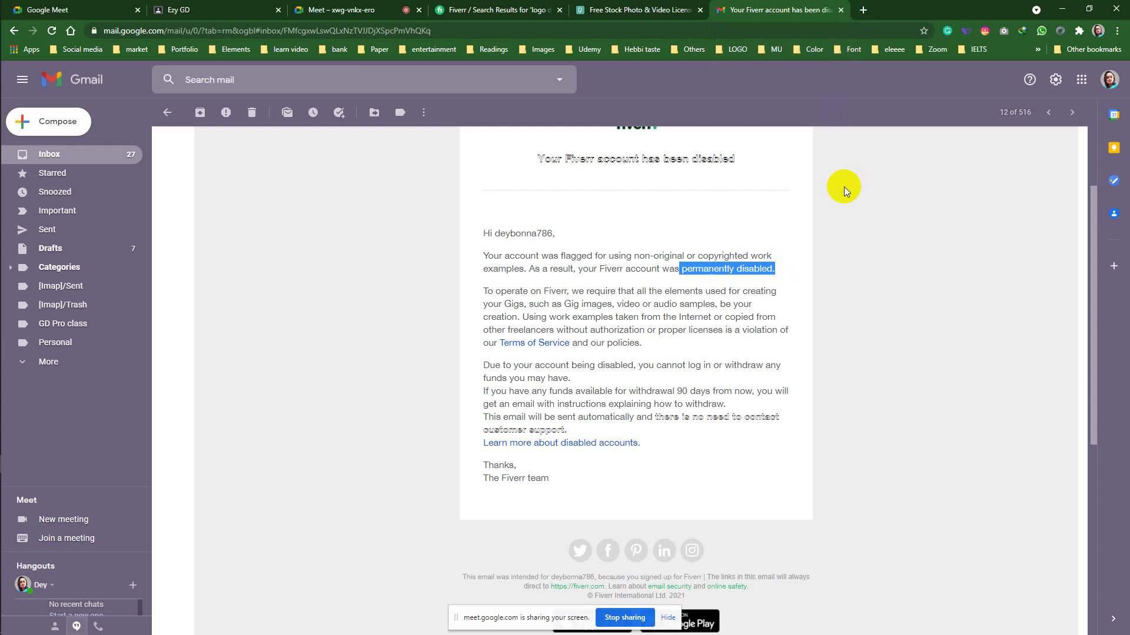
pyautogui.scroll(2, 843, 186)
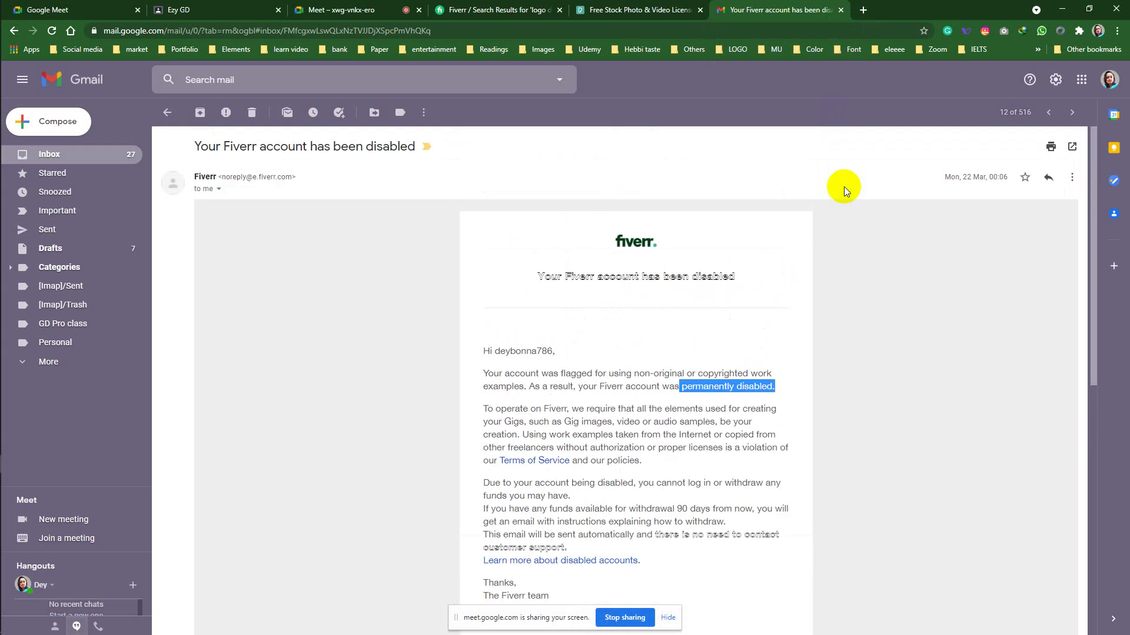
# Step: Close the Gmail message and the Pexels license page to return to the Fiverr logo design results
pyautogui.click(841, 10)
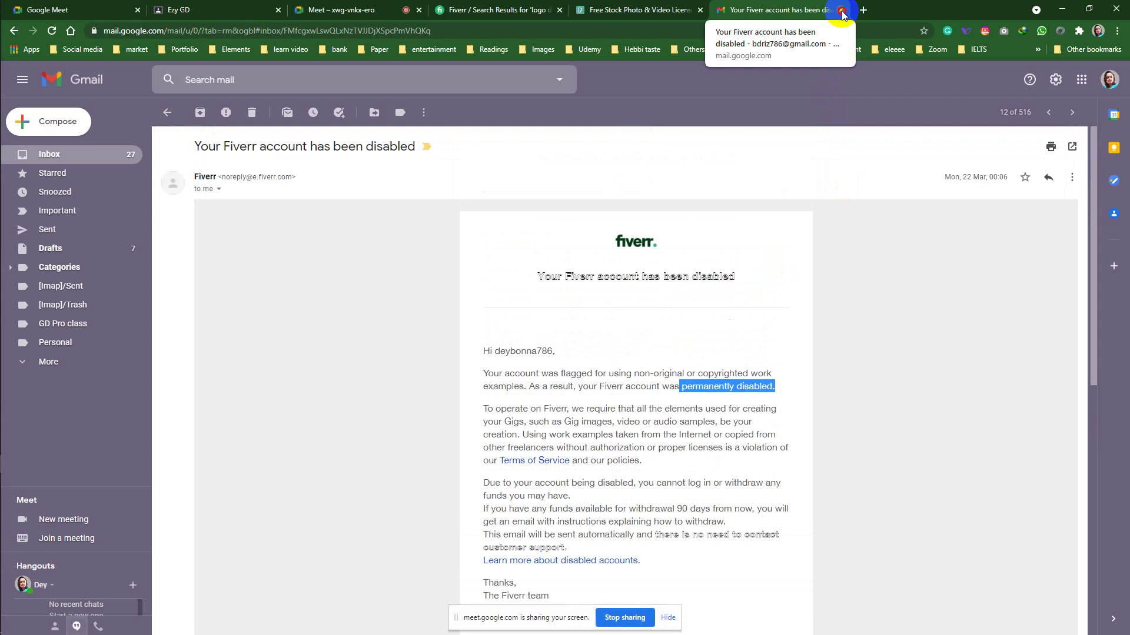
pyautogui.click(841, 10)
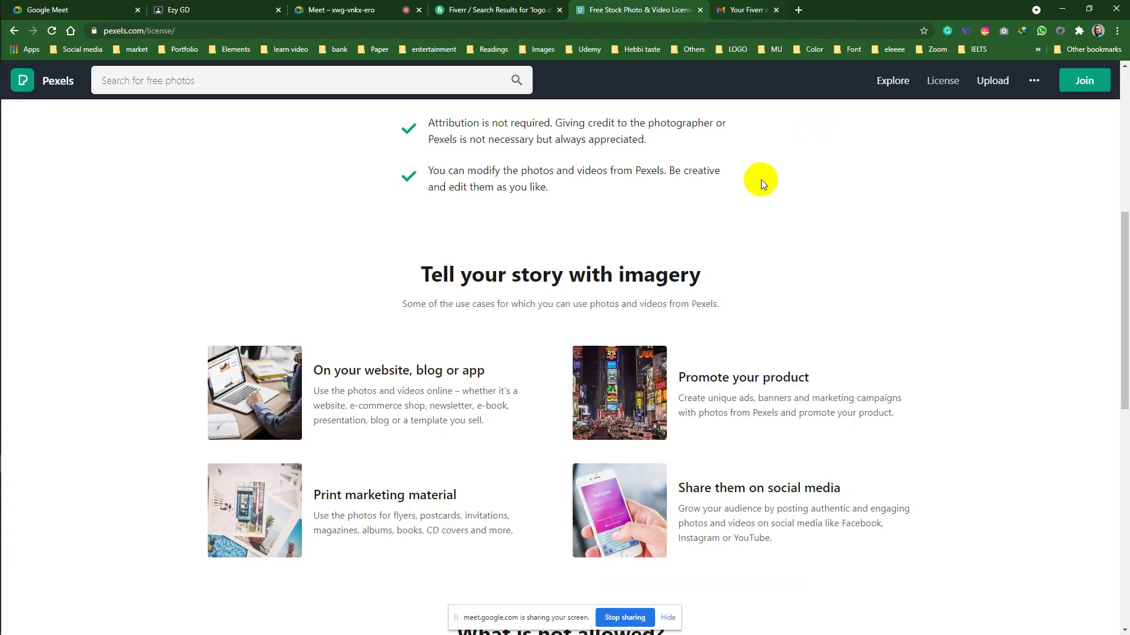
pyautogui.click(700, 11)
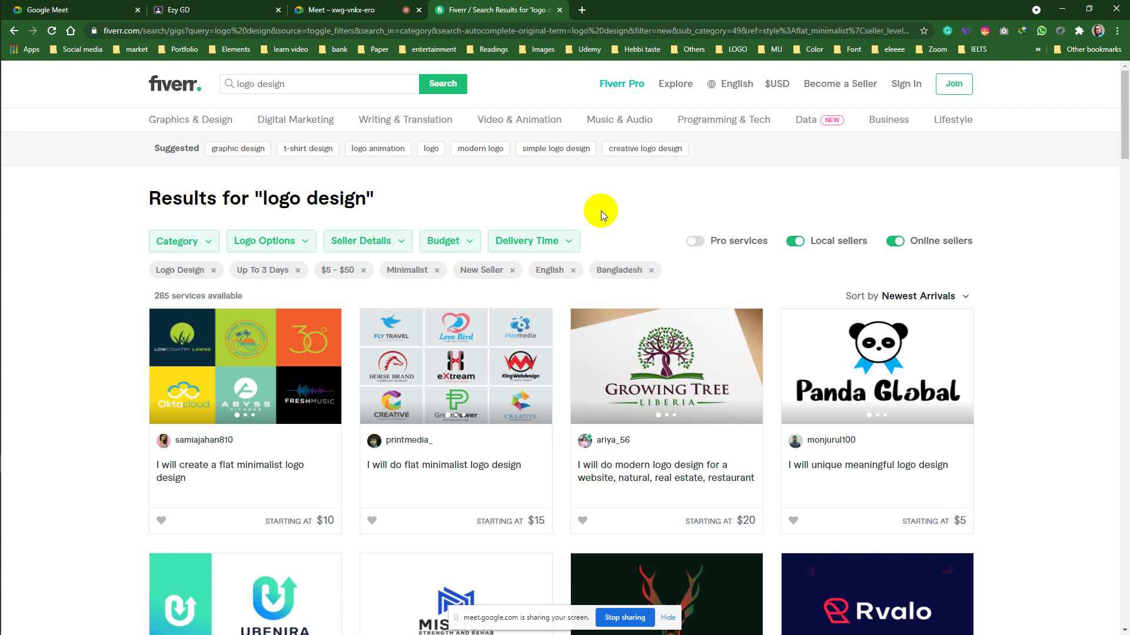
# Step: Minimize Chrome, close the File Explorer window showing the gig image folder, and refresh the desktop twice
pyautogui.click(1059, 11)
pyautogui.click(1062, 9)
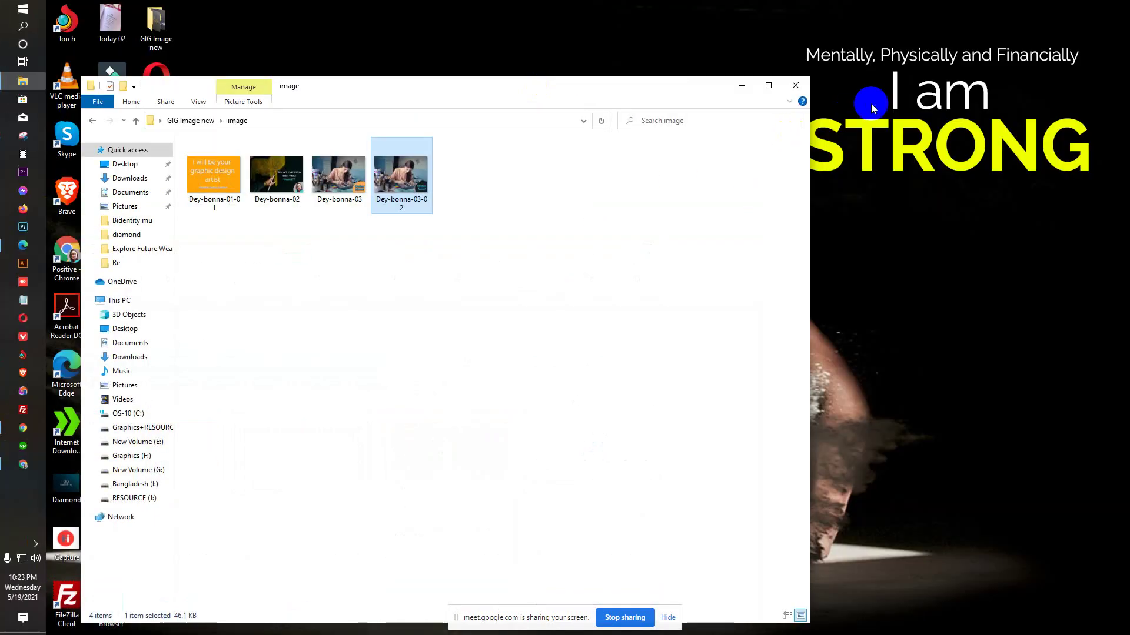
pyautogui.click(796, 85)
pyautogui.rightClick(558, 199)
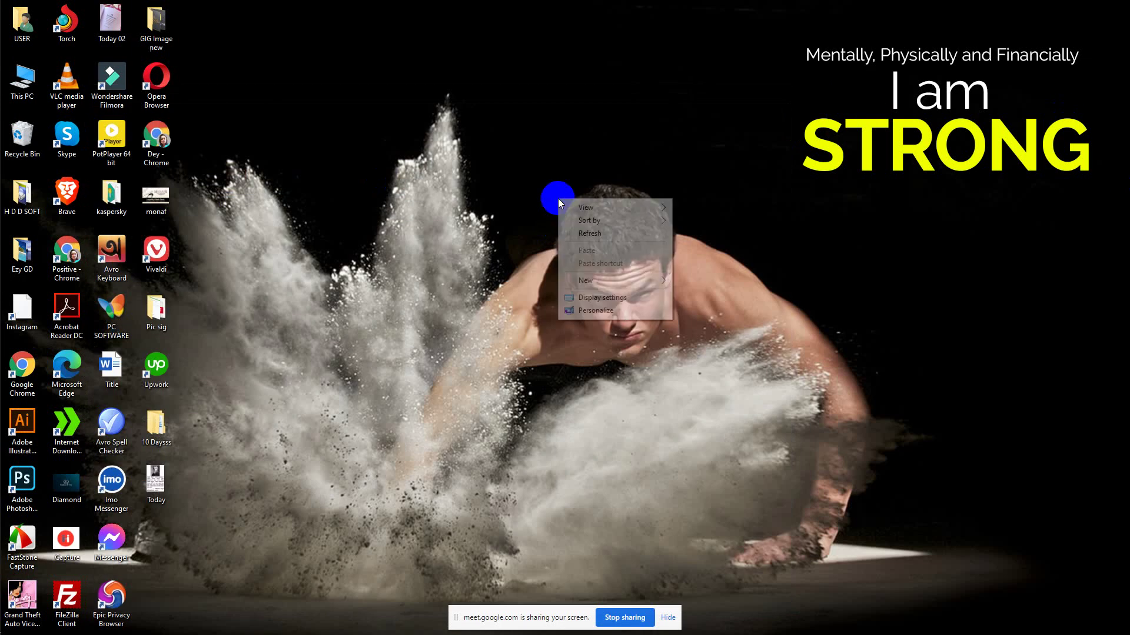
pyautogui.click(590, 233)
pyautogui.rightClick(492, 164)
pyautogui.click(535, 199)
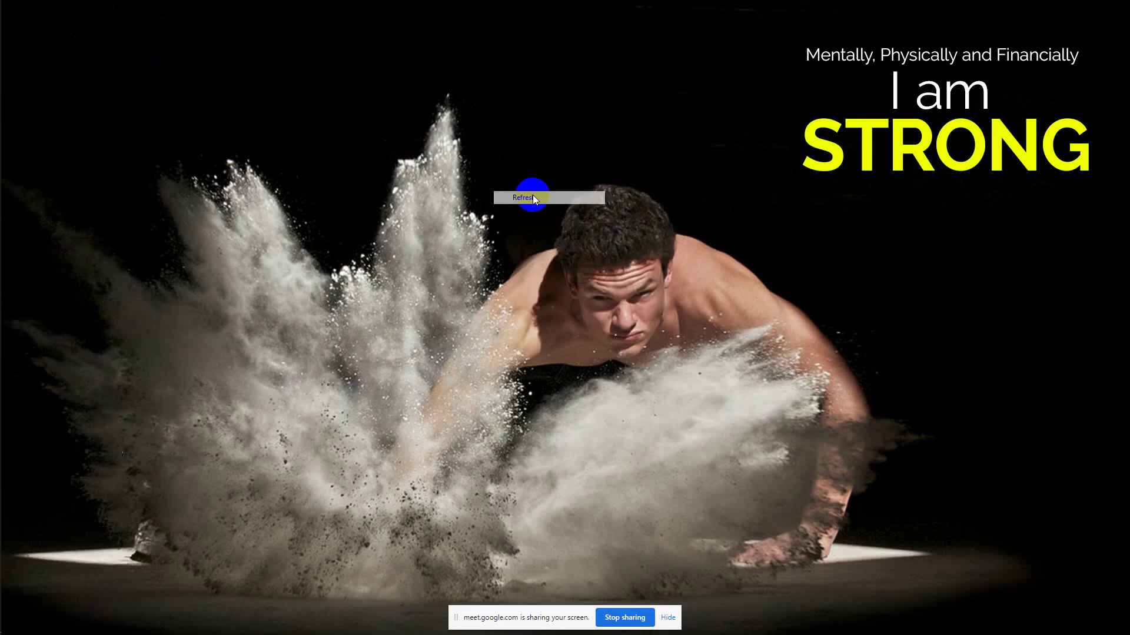
# Step: Switch to Microsoft Edge and open the Buyer Requests page of the signed-in Fiverr seller account
pyautogui.moveTo(6, 156)
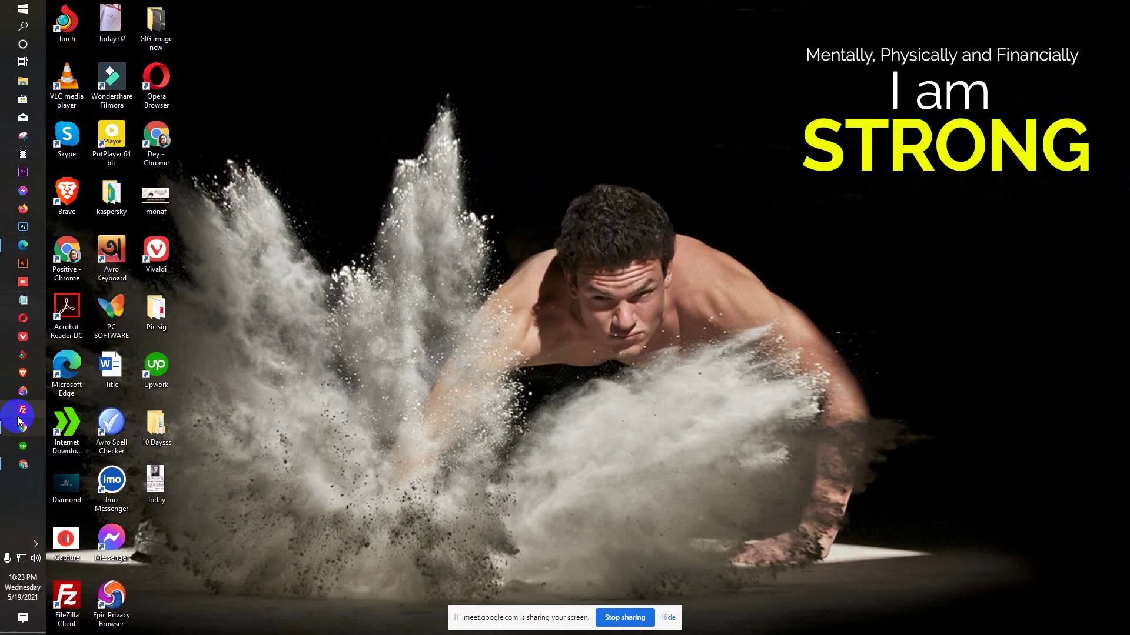
pyautogui.click(26, 254)
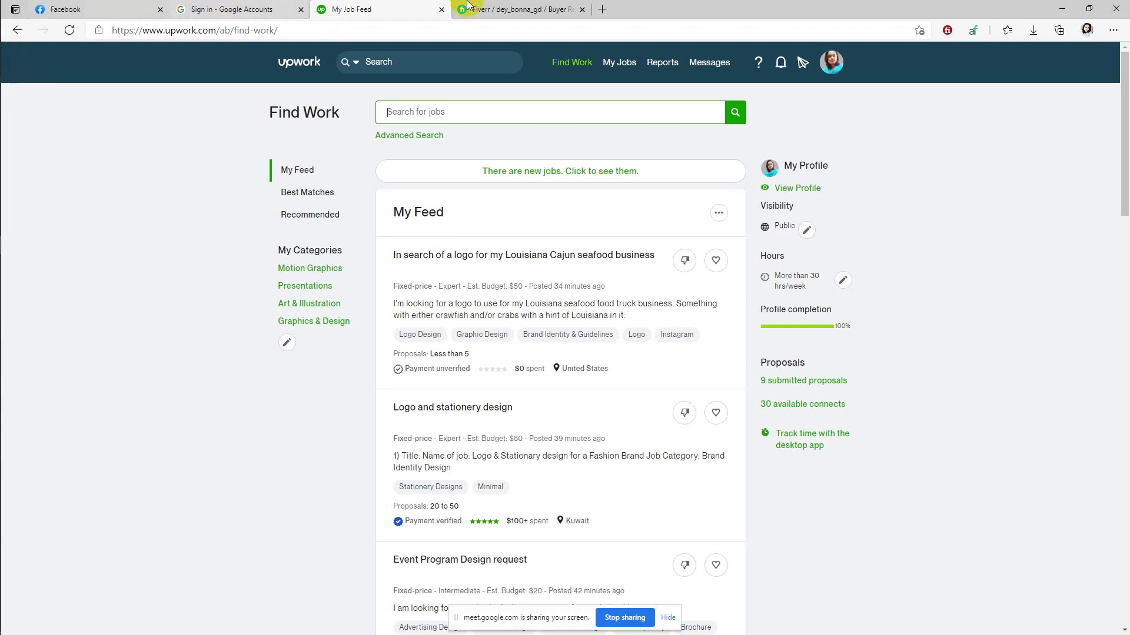
pyautogui.click(474, 7)
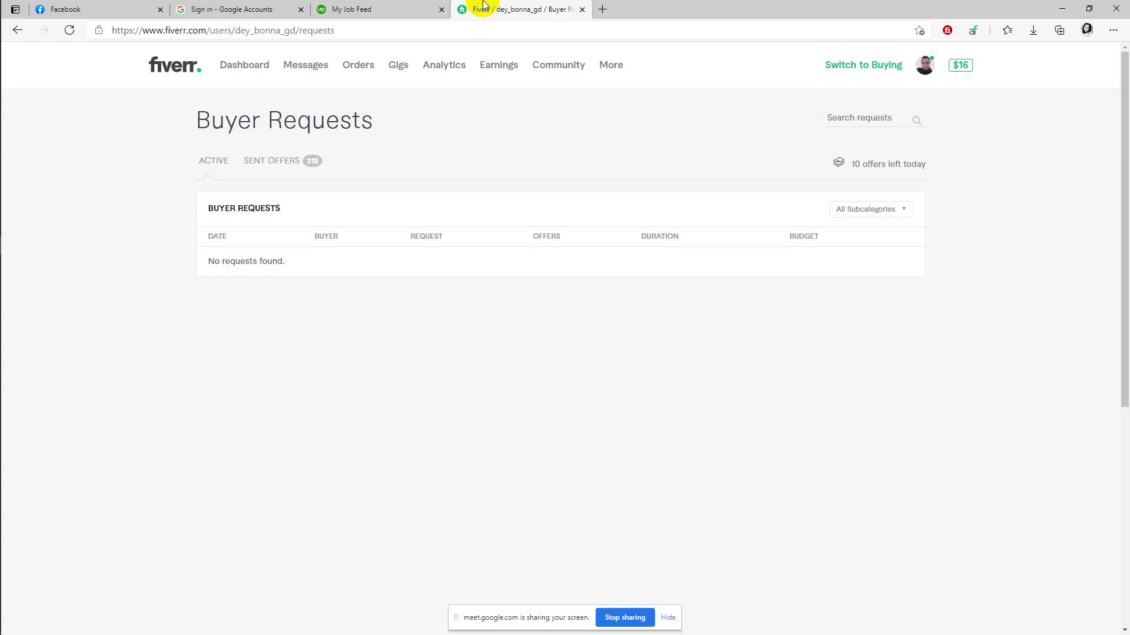
pyautogui.click(245, 73)
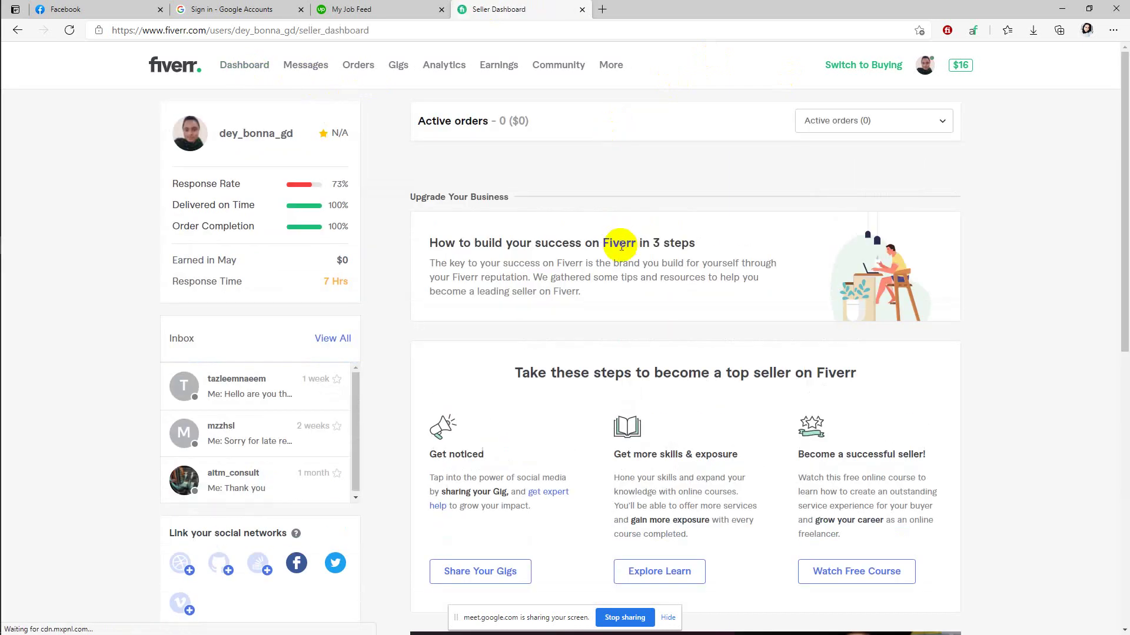
pyautogui.click(609, 66)
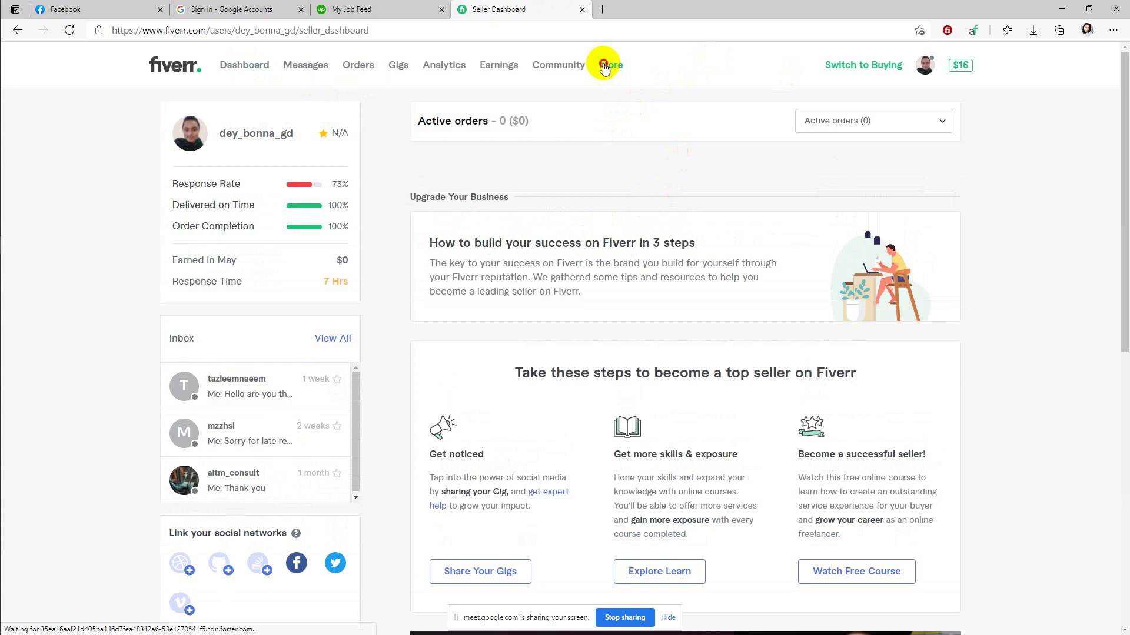
pyautogui.click(598, 99)
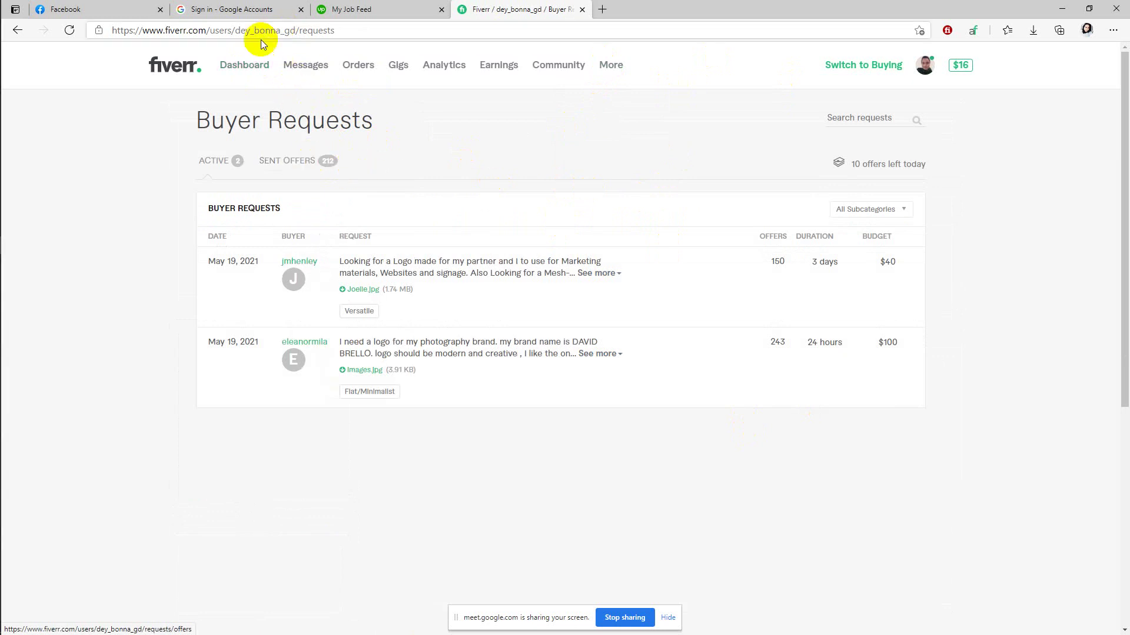
# Step: Return to the Fiverr seller dashboard and open the Fiverr Business client's conversation from the inbox preview
pyautogui.click(251, 70)
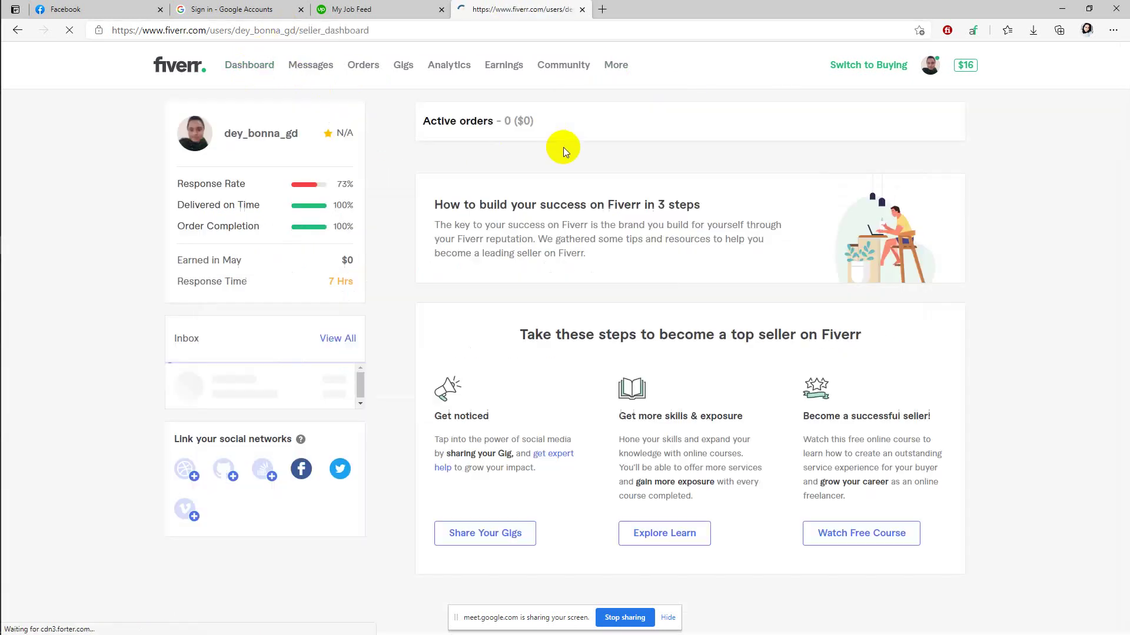
pyautogui.click(302, 70)
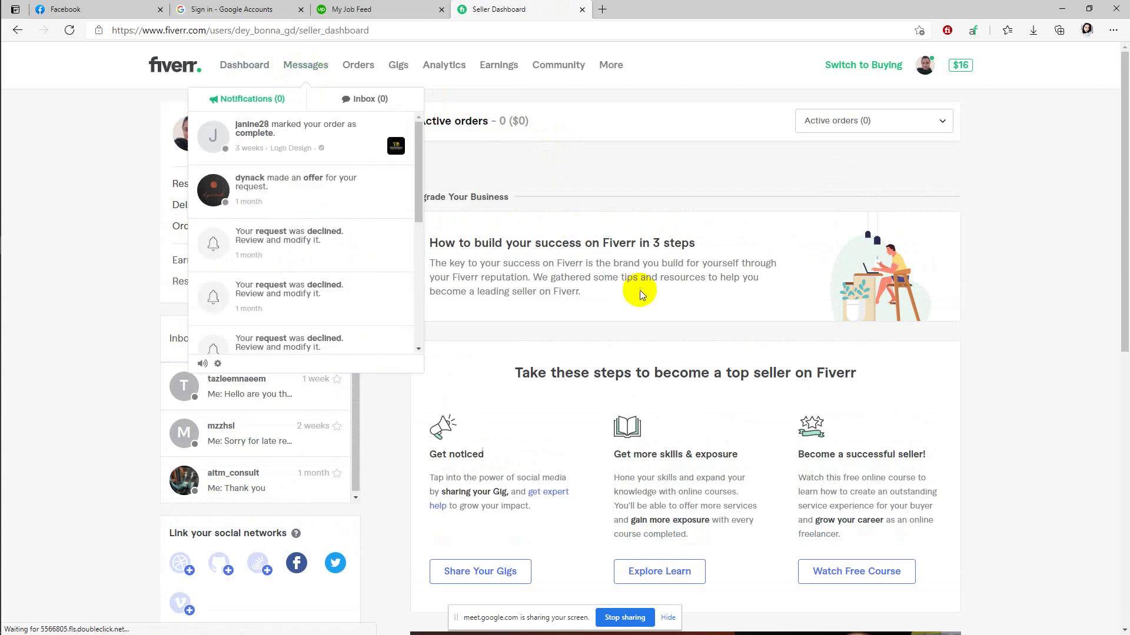
pyautogui.click(301, 67)
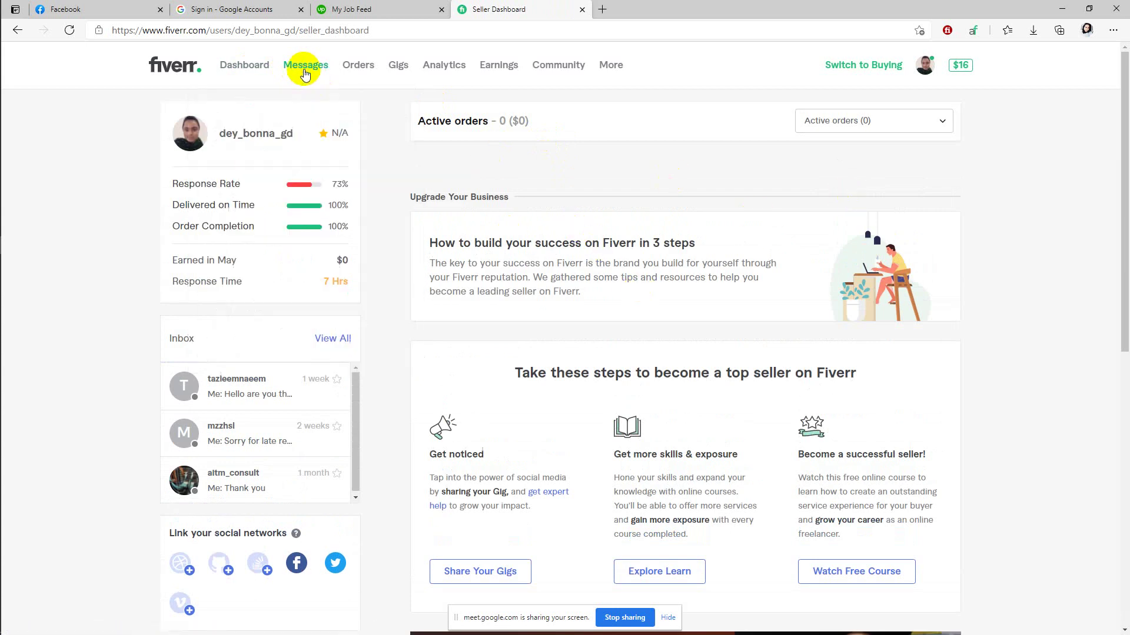
pyautogui.click(300, 65)
pyautogui.click(355, 98)
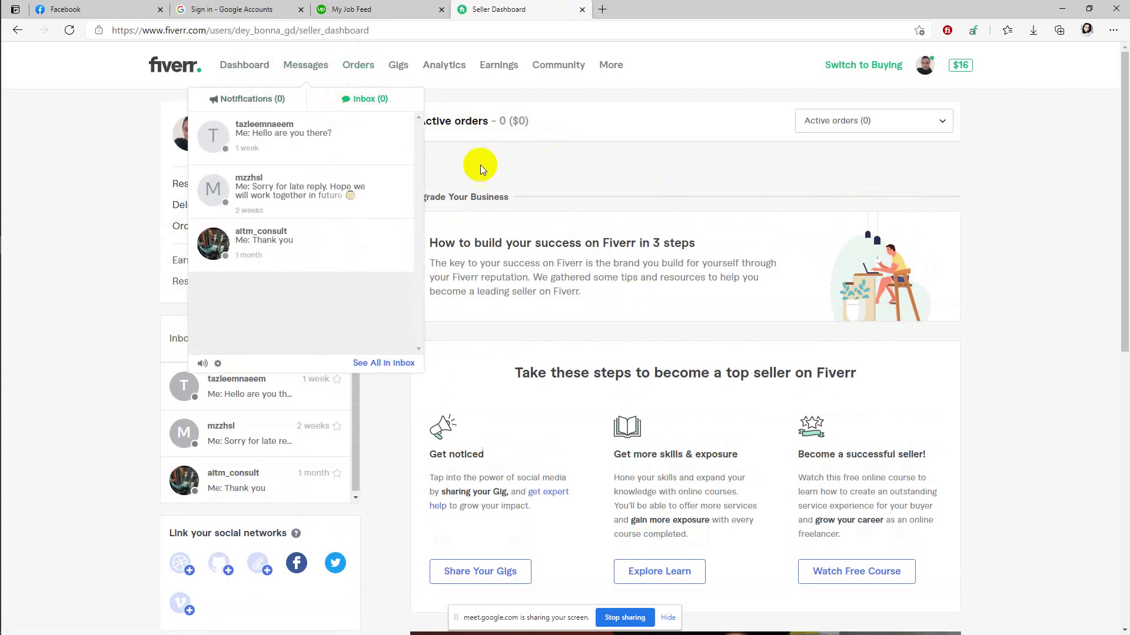
pyautogui.click(295, 198)
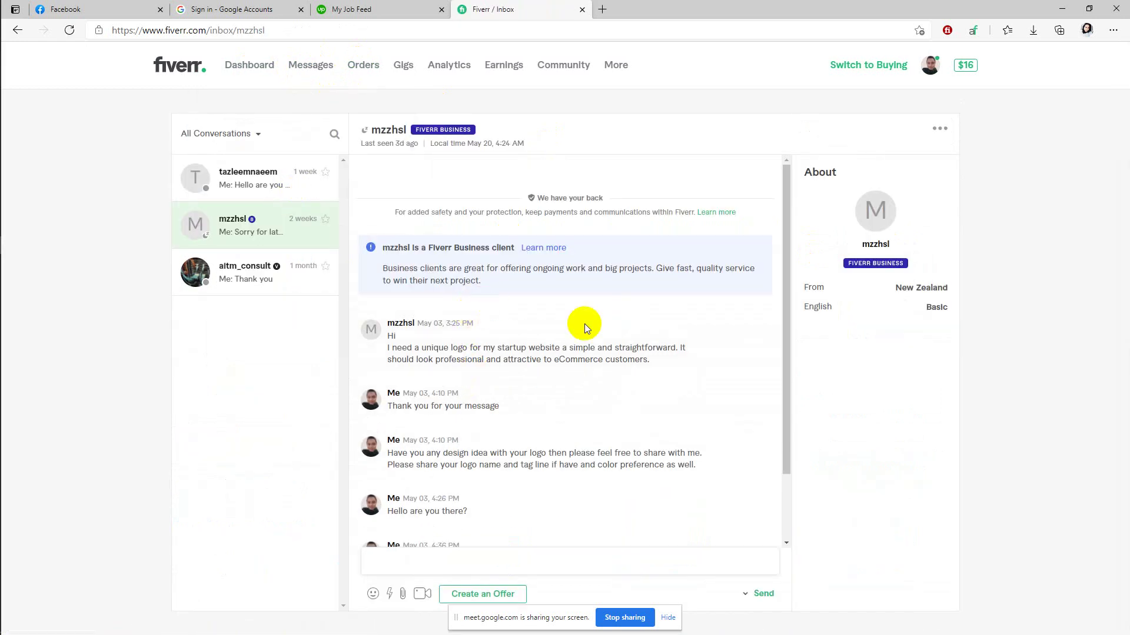
# Step: Open the conversation with the United Kingdom buyer about tracing a logo, view it from its first message, and return to the dashboard
pyautogui.click(262, 176)
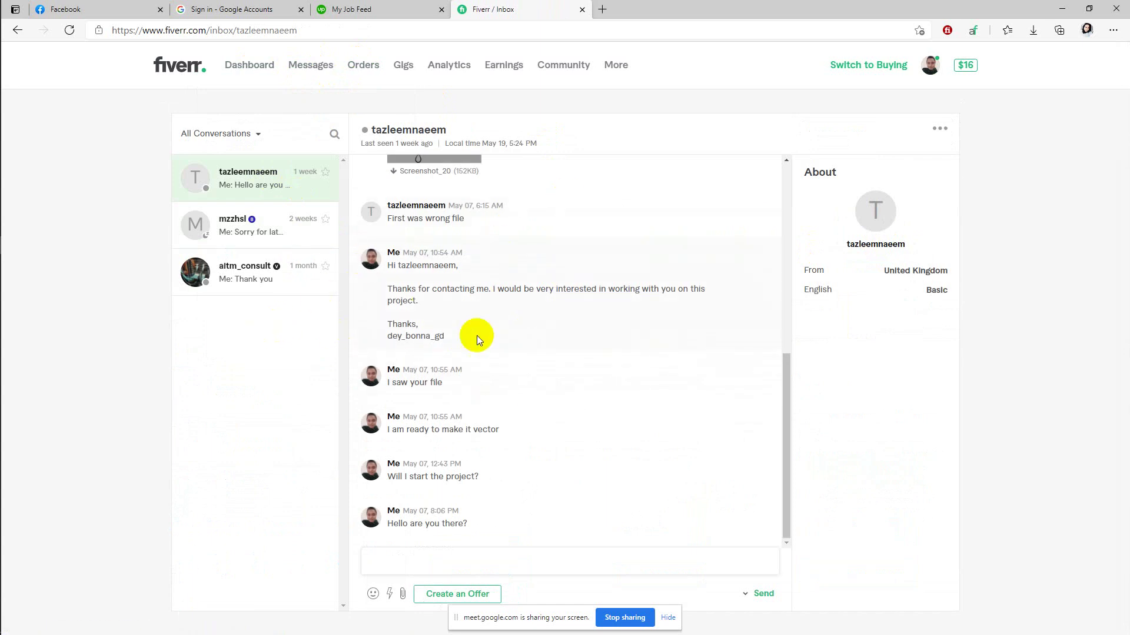
pyautogui.scroll(10, 599, 415)
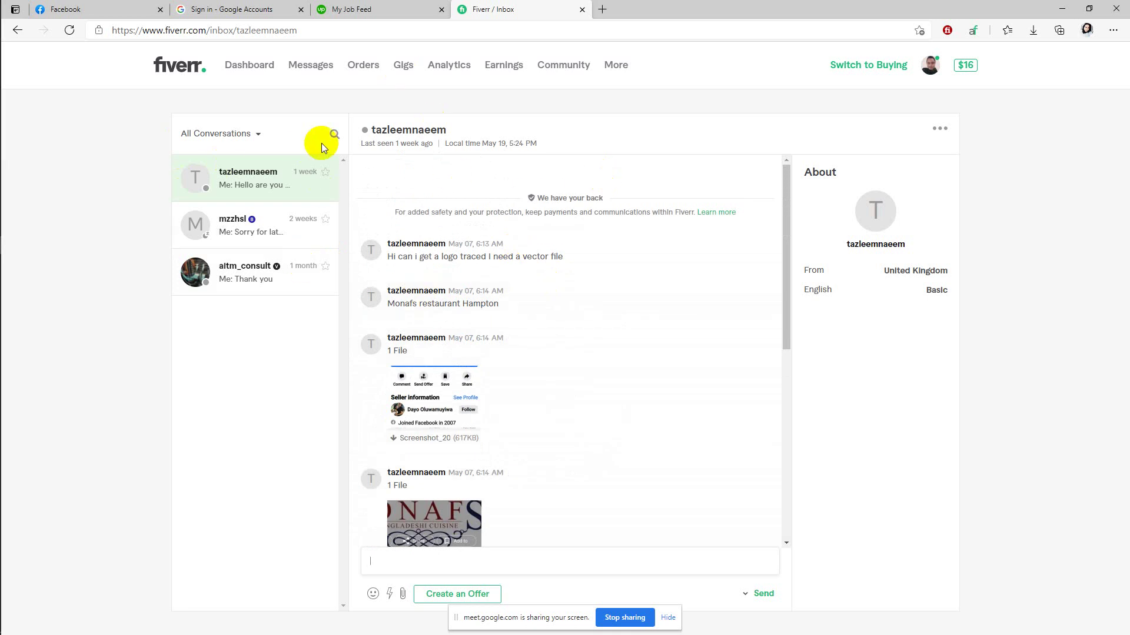
pyautogui.click(264, 67)
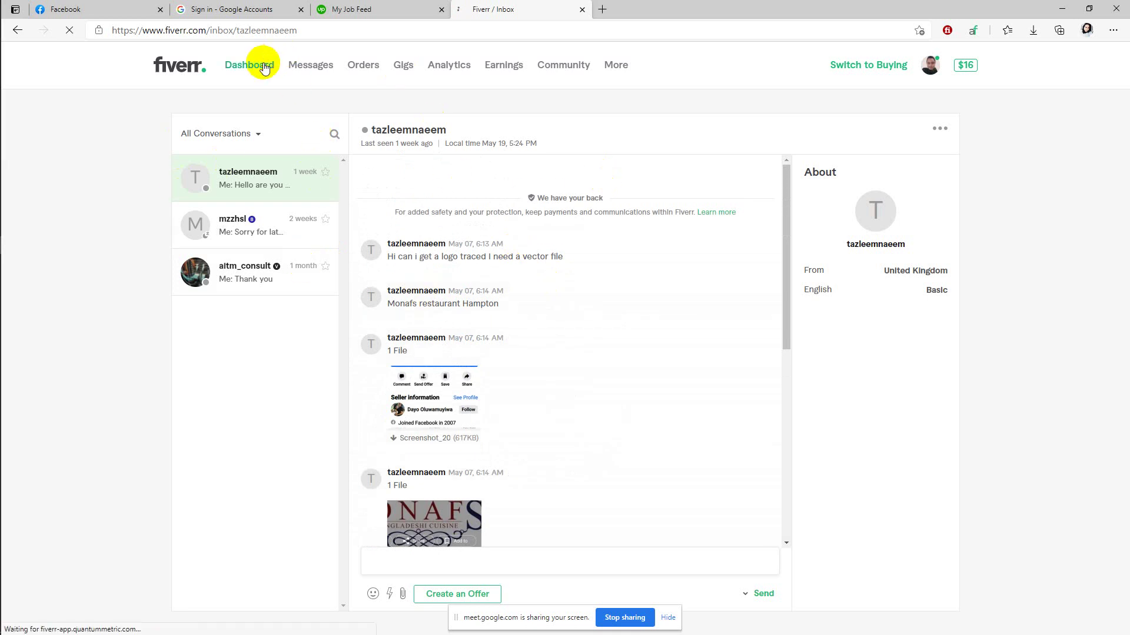
# Step: Minimize Edge and switch back to the Chrome window with the Fiverr logo design results
pyautogui.click(1065, 8)
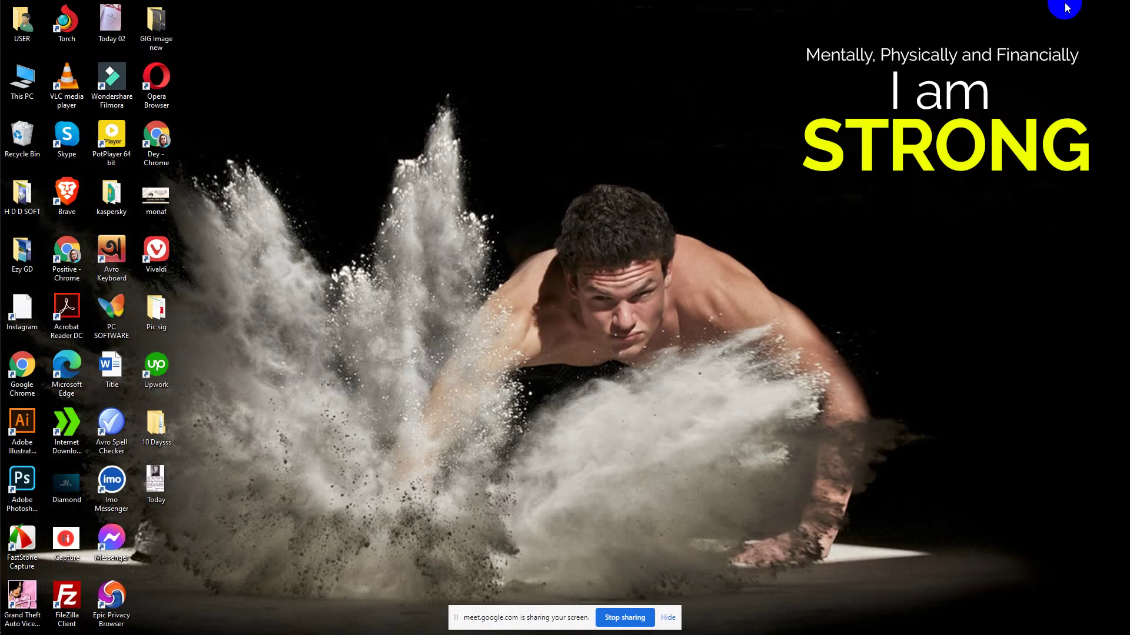
pyautogui.moveTo(1, 47)
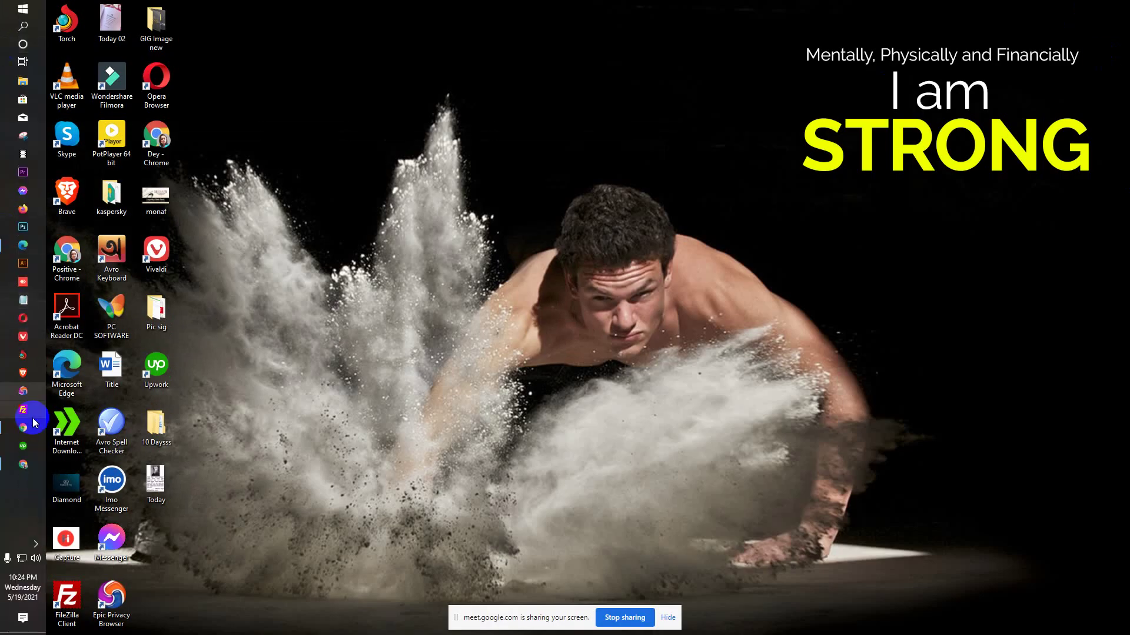
pyautogui.moveTo(25, 430)
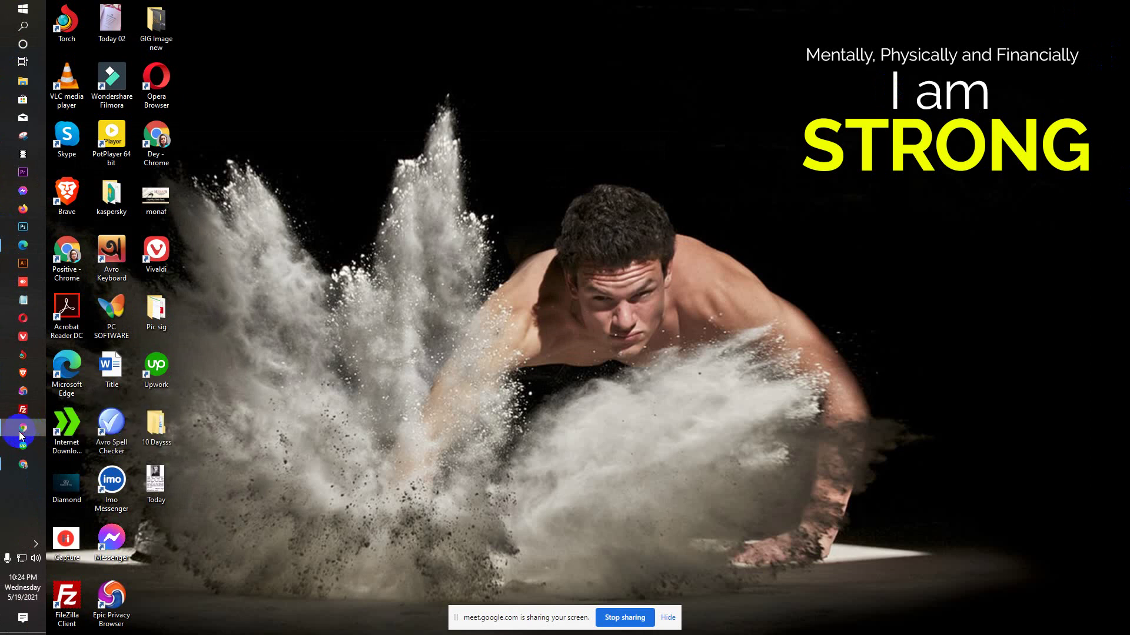
pyautogui.click(23, 465)
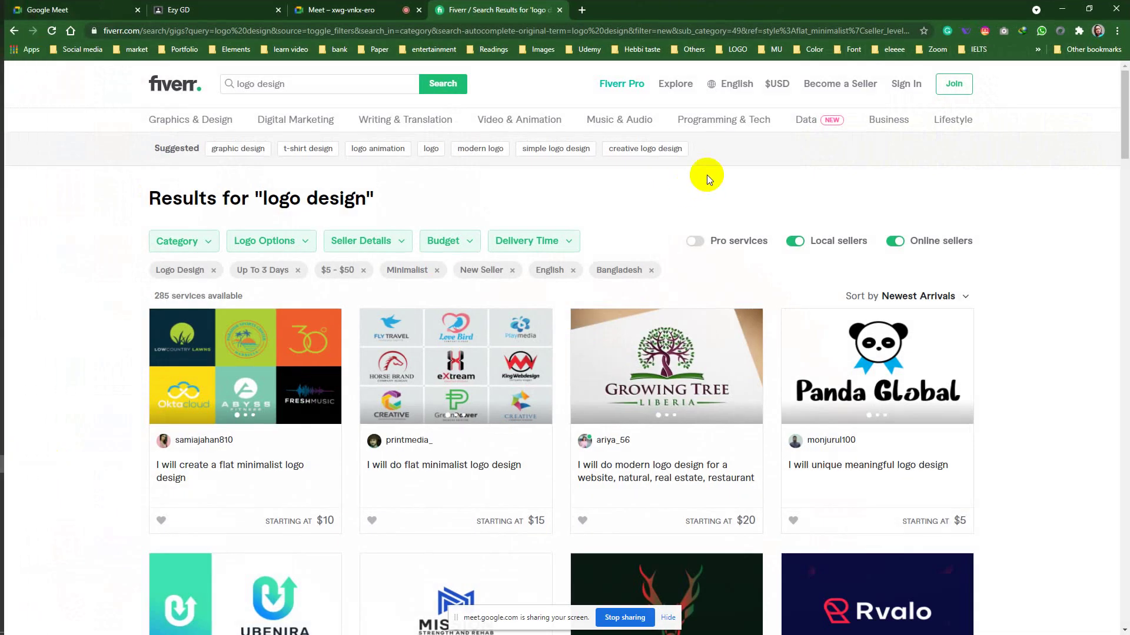
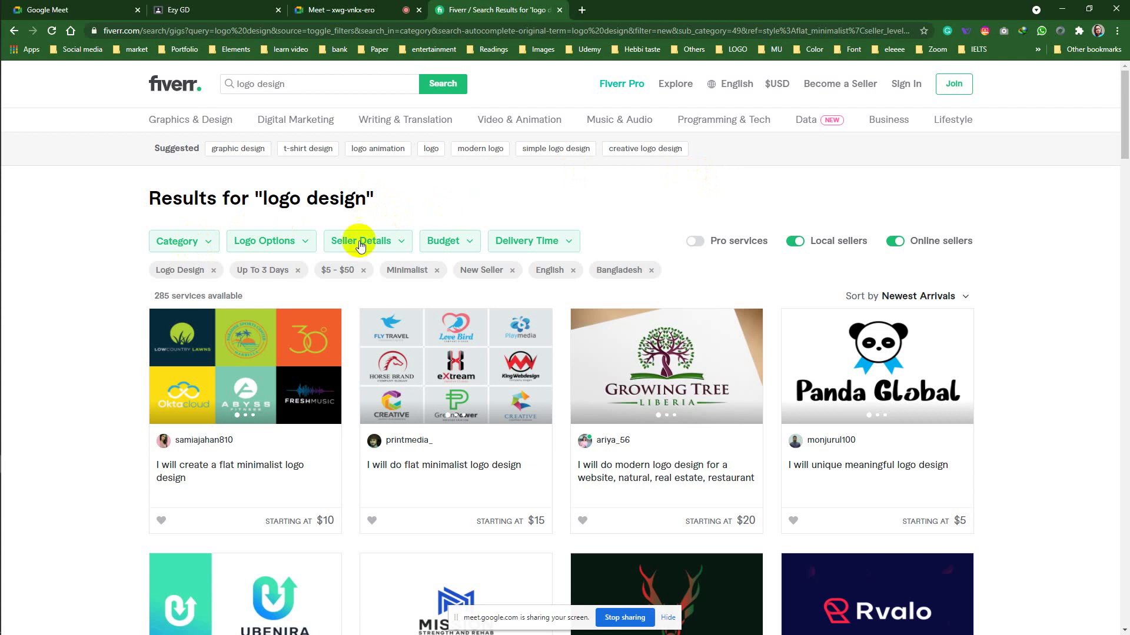
# Step: Examine the options offered by the Category, Logo Options, Seller Details and Delivery Time filters, leaving the selections as they are
pyautogui.click(211, 242)
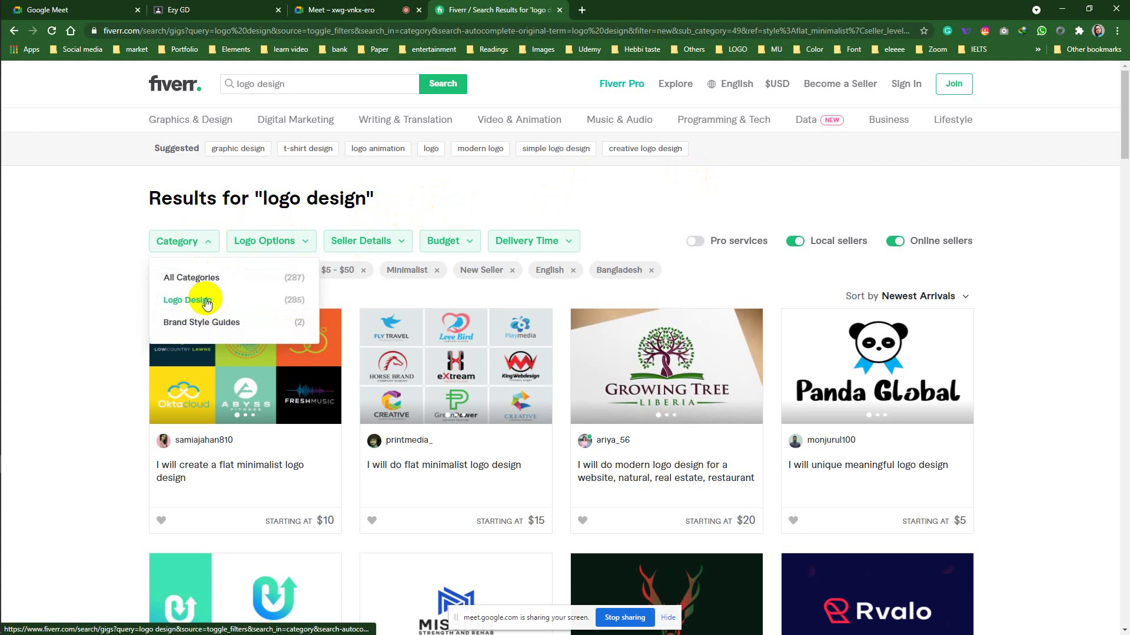
pyautogui.click(97, 238)
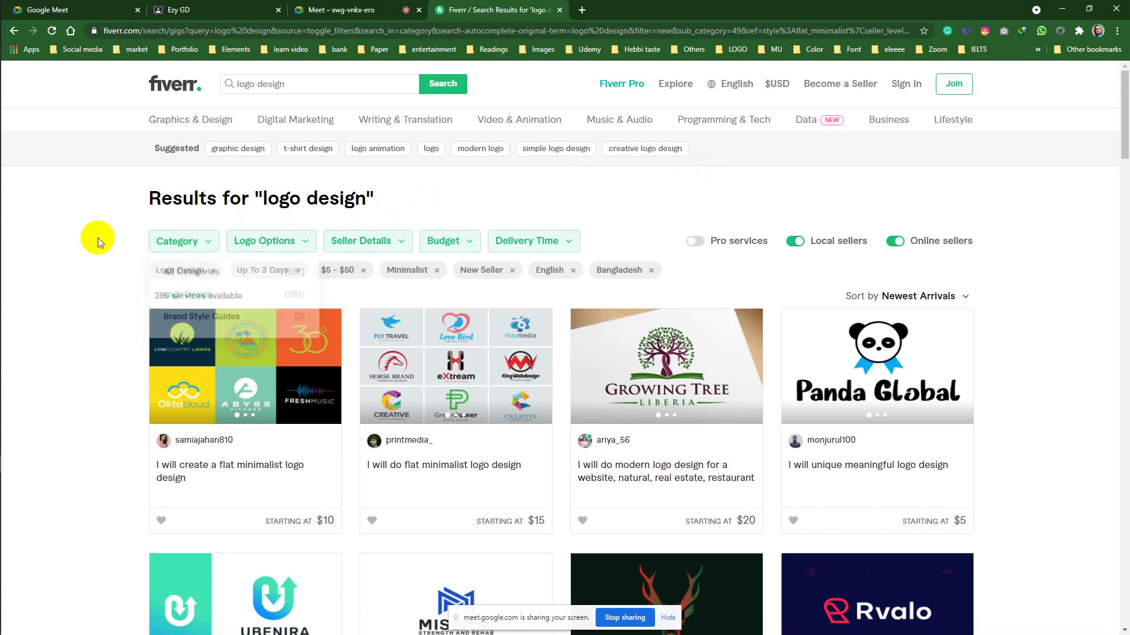
pyautogui.click(293, 242)
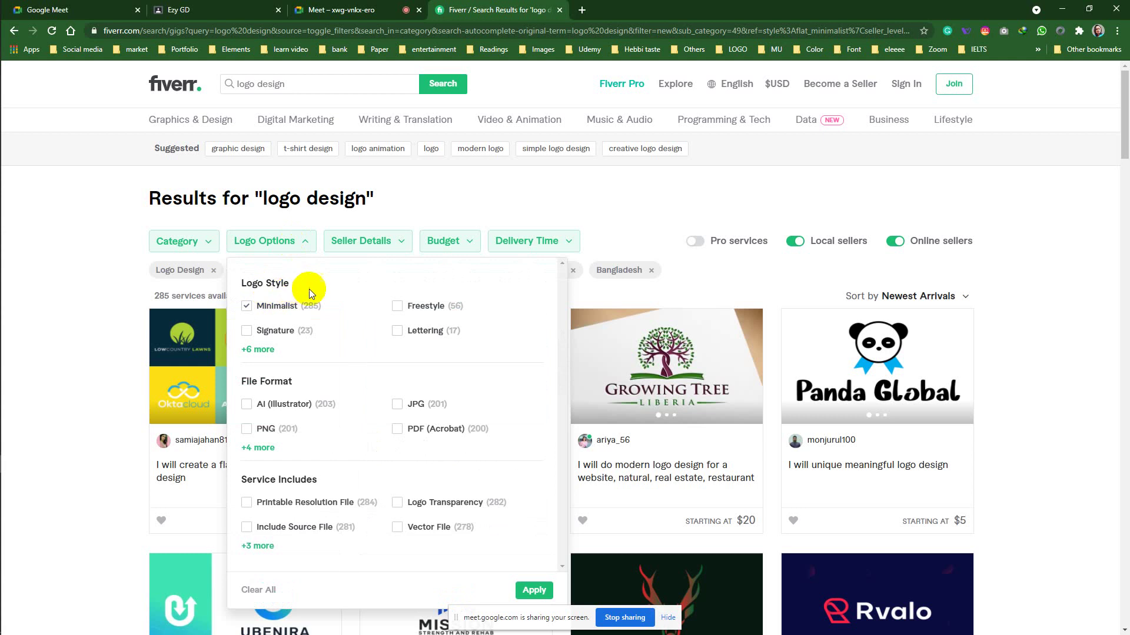
pyautogui.click(261, 349)
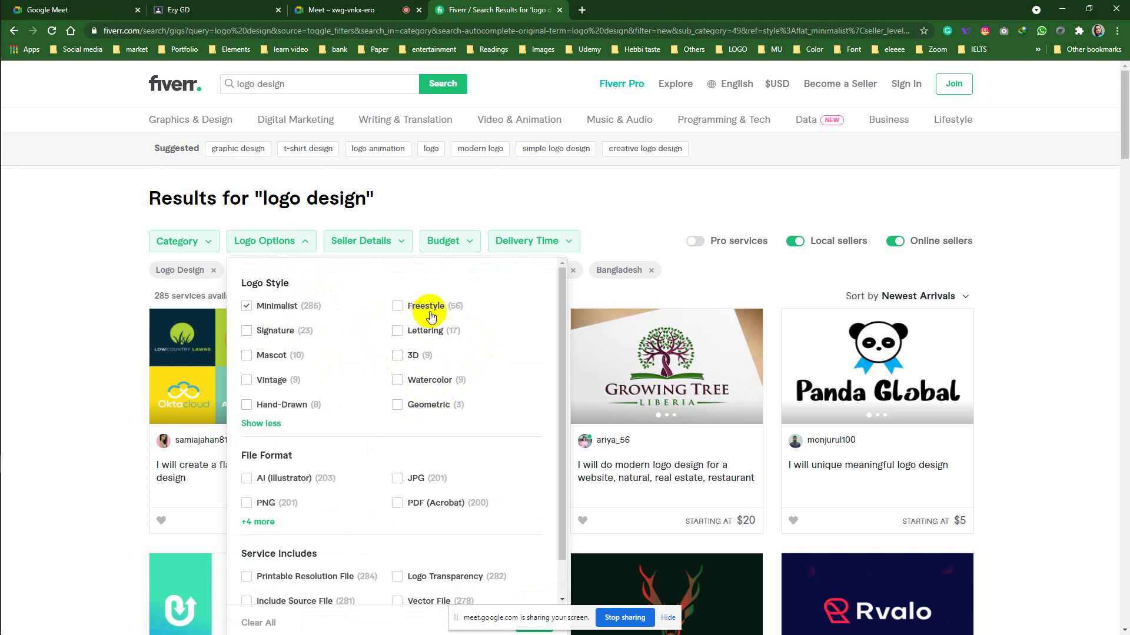
pyautogui.click(406, 241)
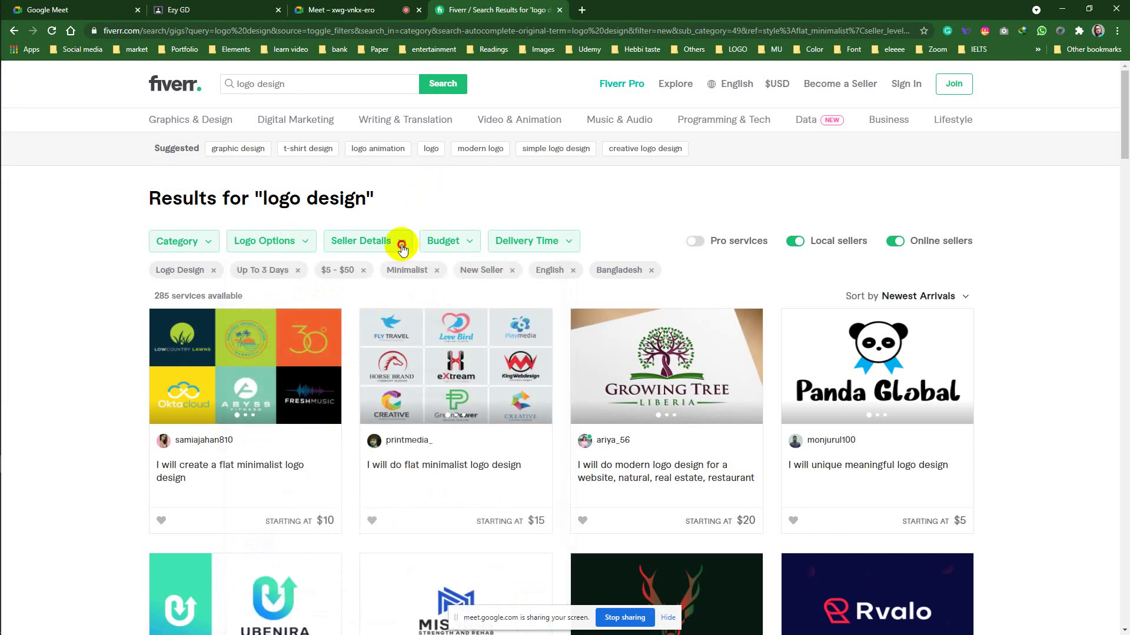
pyautogui.click(398, 244)
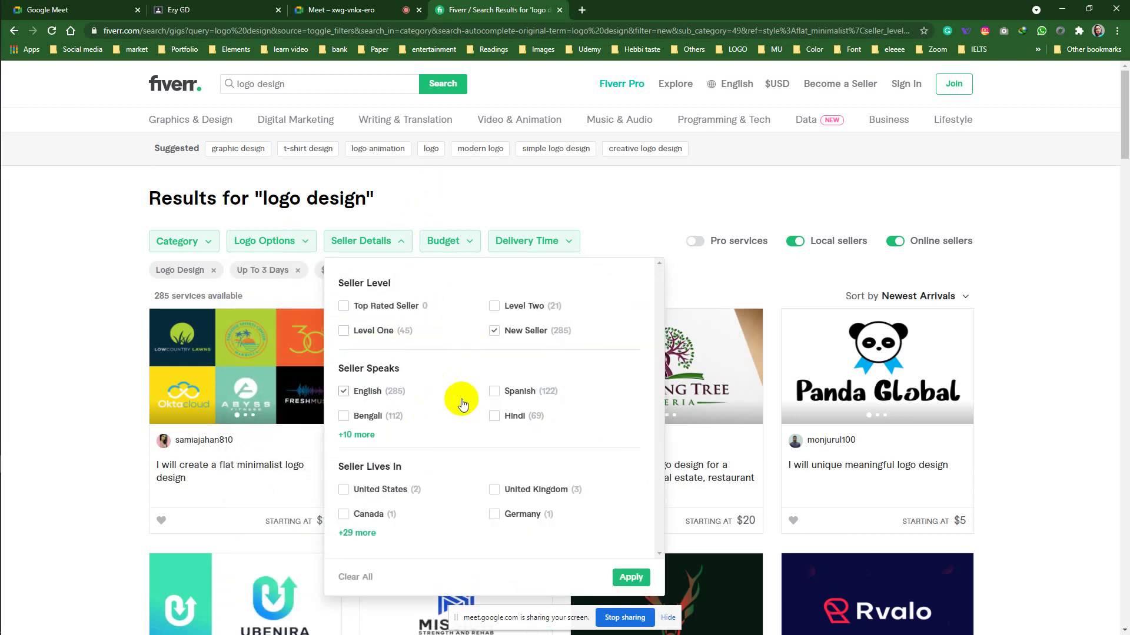
pyautogui.click(557, 240)
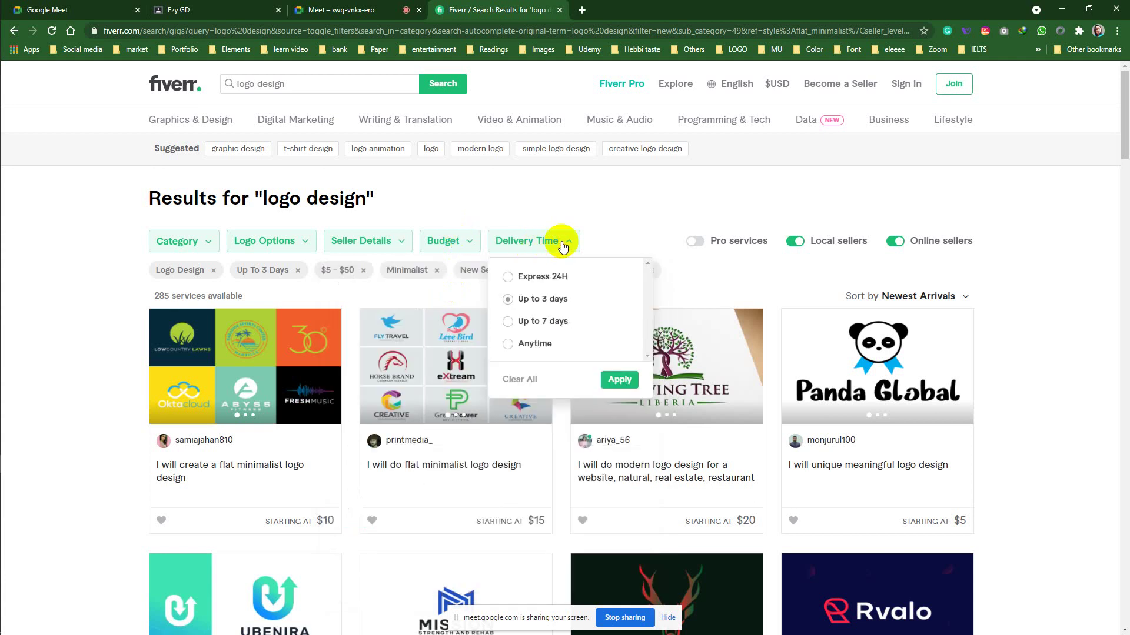
pyautogui.click(644, 176)
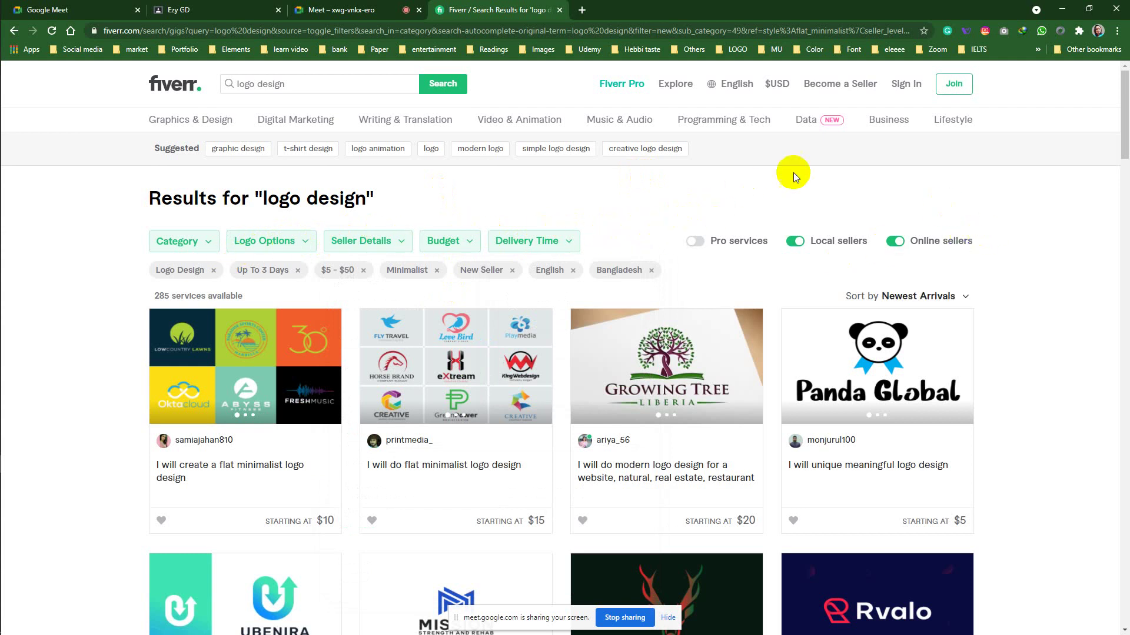
# Step: Turn on the Pro services filter and look through the gigs listed for logo design down to the end of the page
pyautogui.click(695, 241)
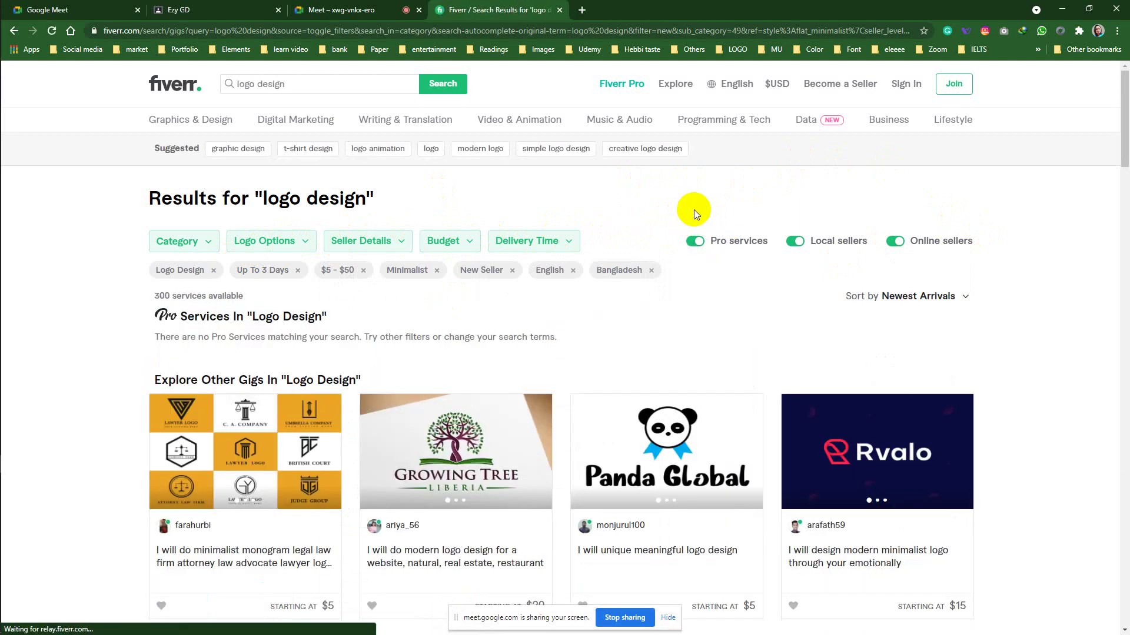
pyautogui.scroll(-3, 694, 210)
pyautogui.scroll(3, 838, 257)
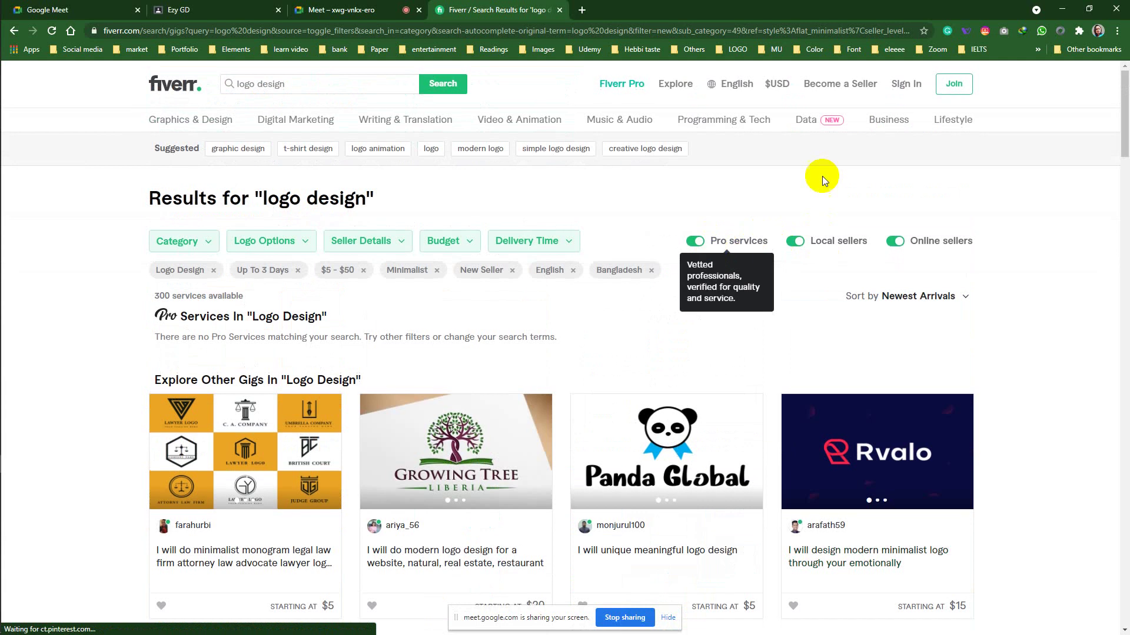
pyautogui.scroll(-6, 810, 319)
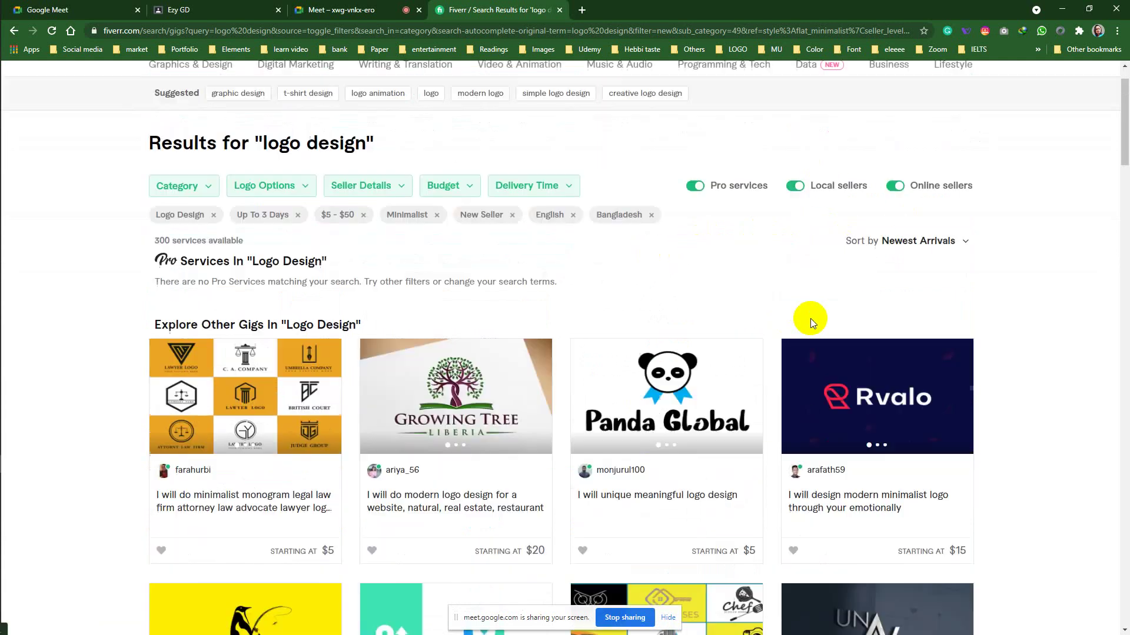
pyautogui.scroll(-14, 660, 384)
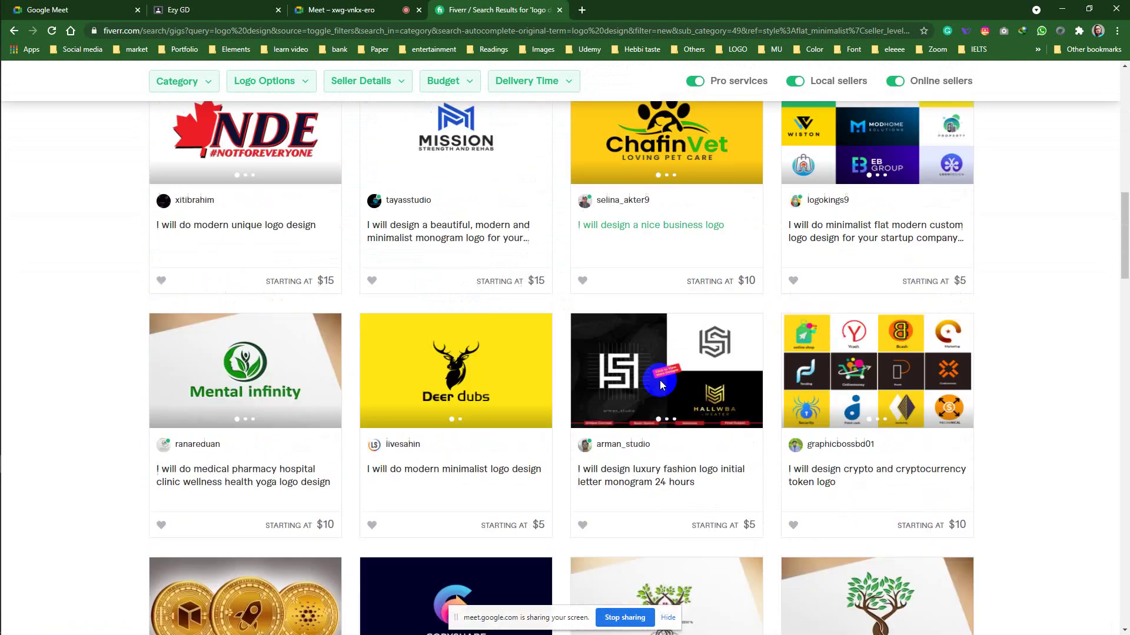
pyautogui.scroll(-6, 655, 379)
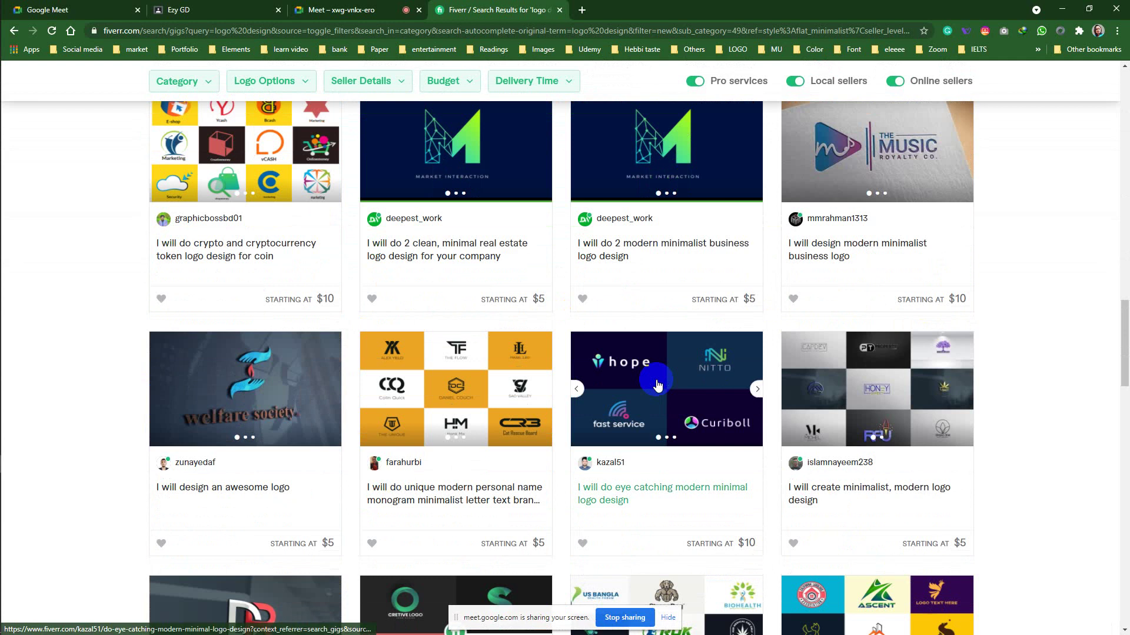
pyautogui.scroll(-6, 657, 382)
pyautogui.scroll(-6, 657, 382)
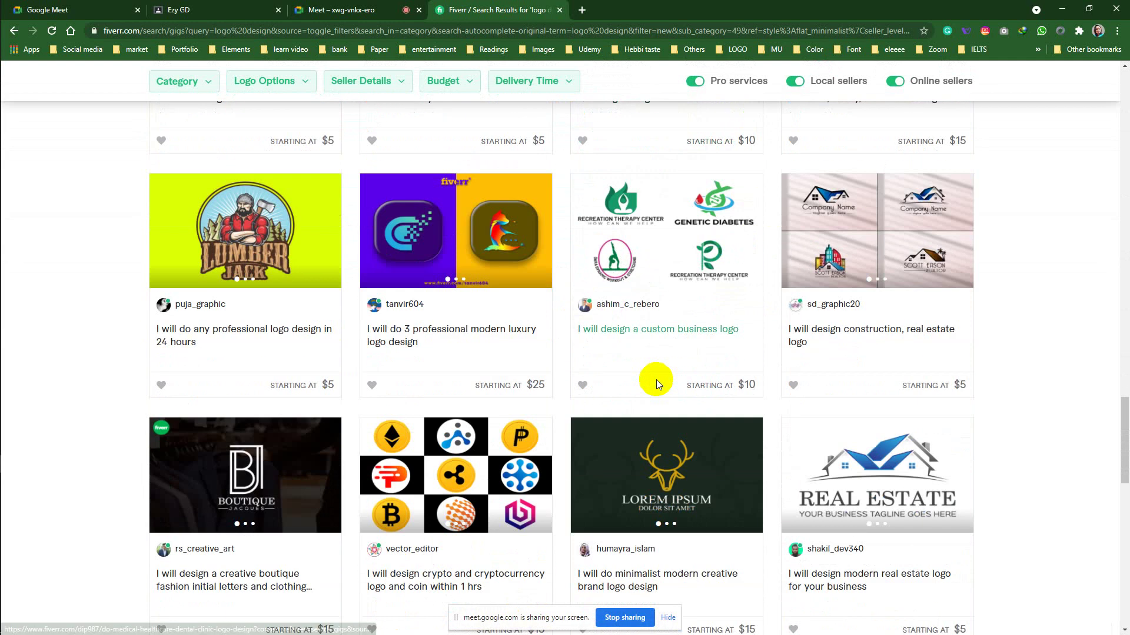
pyautogui.scroll(-2, 658, 383)
pyautogui.scroll(-6, 657, 381)
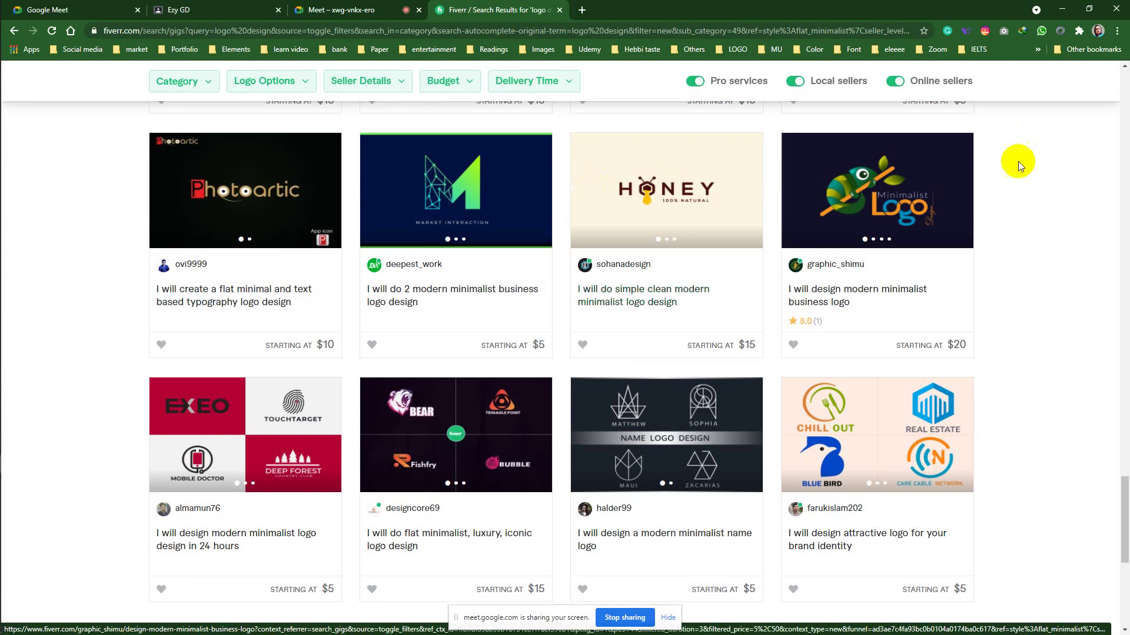
# Step: Reload the filtered logo design results and look over the first rows of gigs again
pyautogui.rightClick(1003, 156)
pyautogui.click(1004, 199)
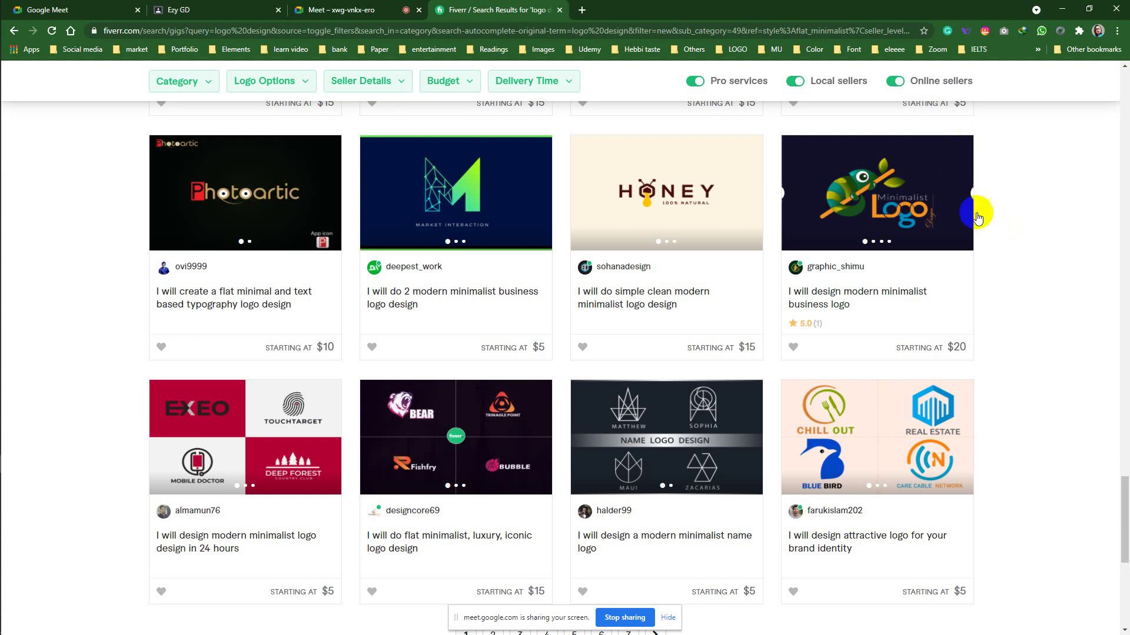
pyautogui.scroll(10, 1028, 317)
pyautogui.scroll(15, 1027, 327)
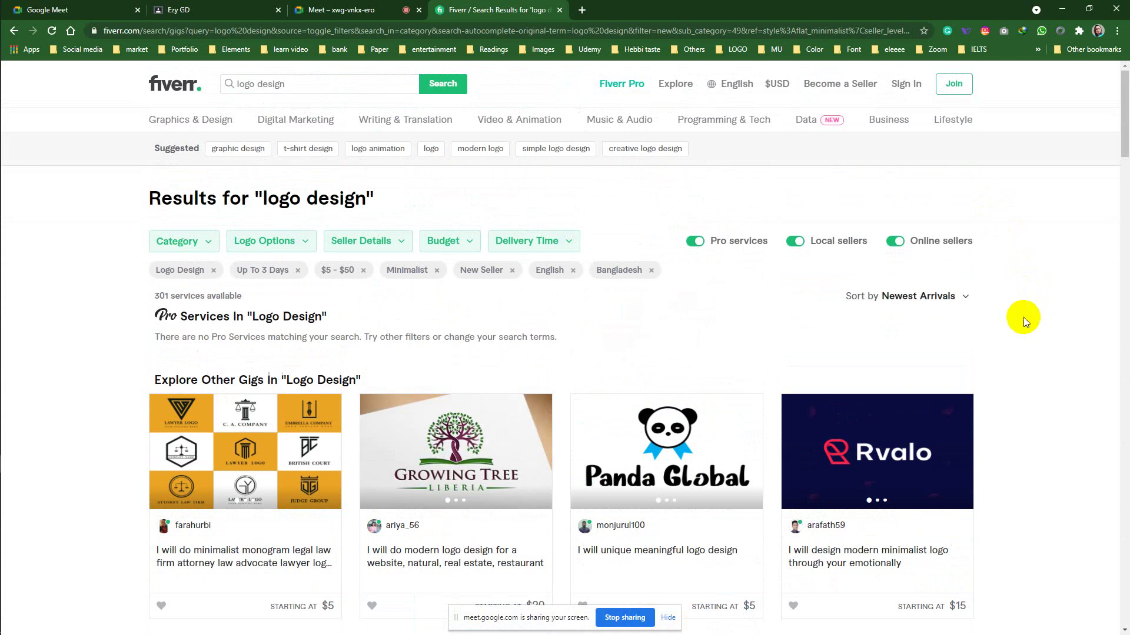
pyautogui.rightClick(720, 298)
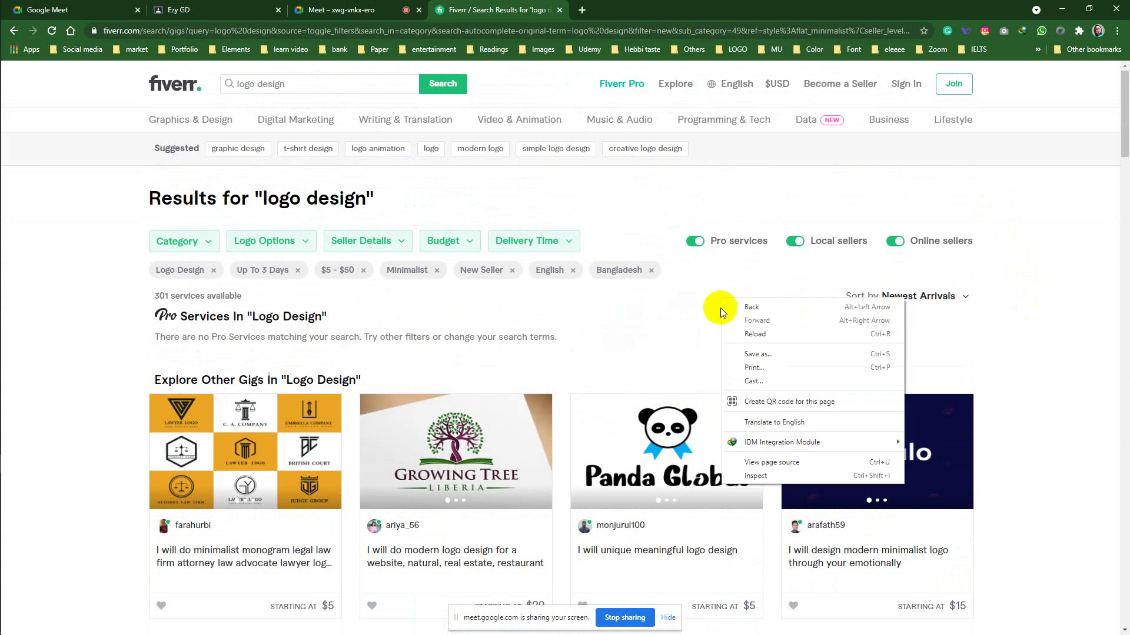
pyautogui.click(757, 331)
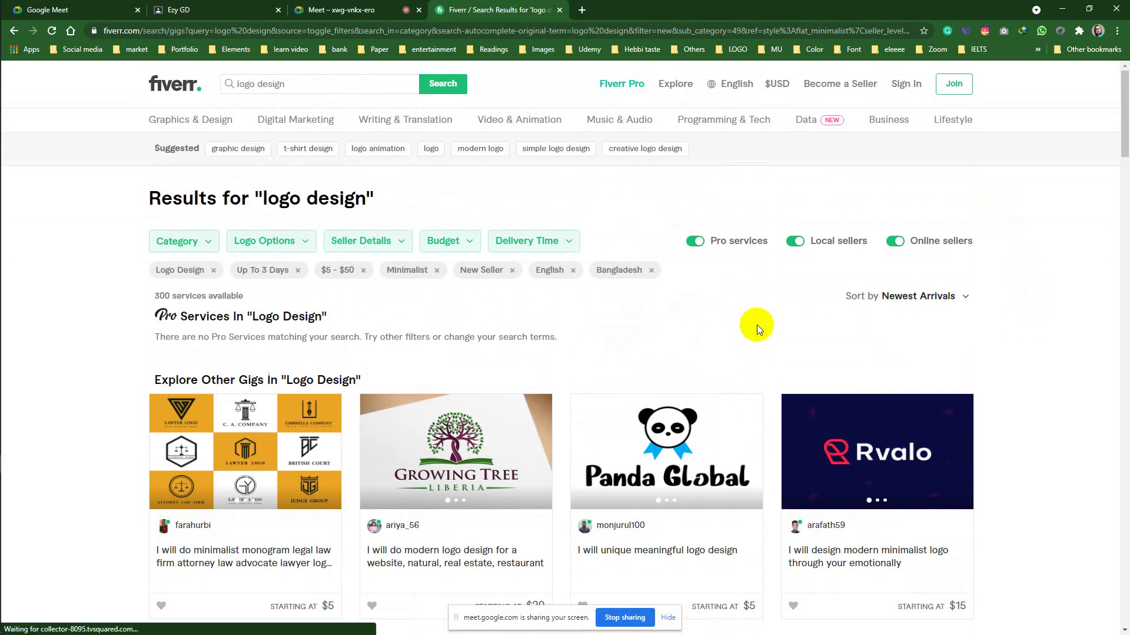
pyautogui.scroll(-4, 504, 330)
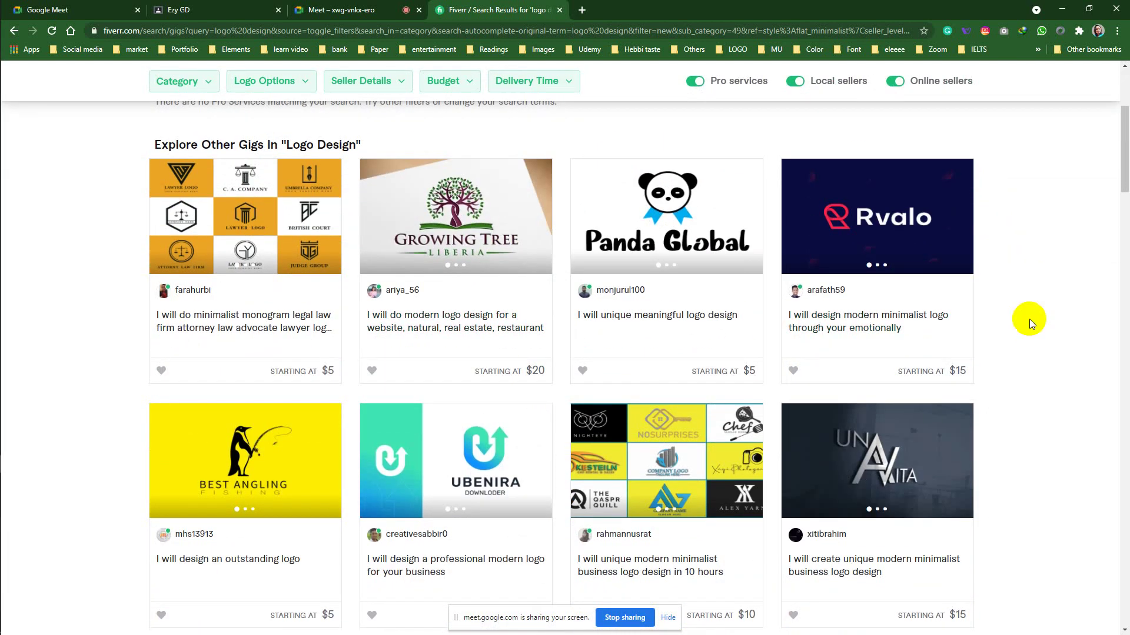
pyautogui.scroll(4, 1029, 319)
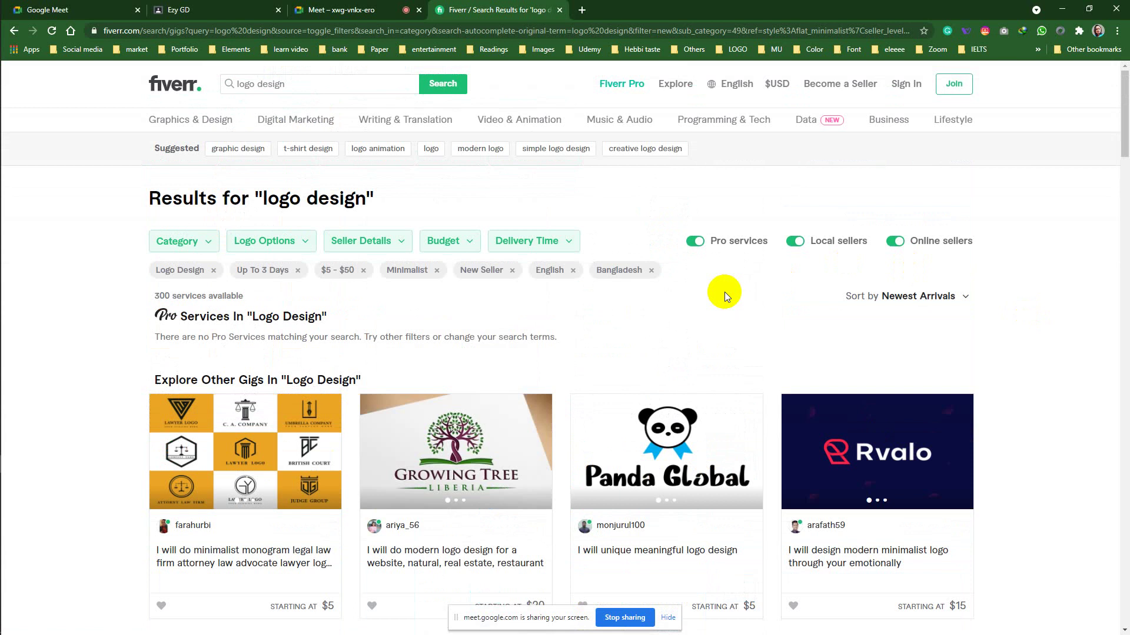
# Step: Sort the logo design results by Relevance and clear the search text
pyautogui.click(964, 296)
pyautogui.click(867, 336)
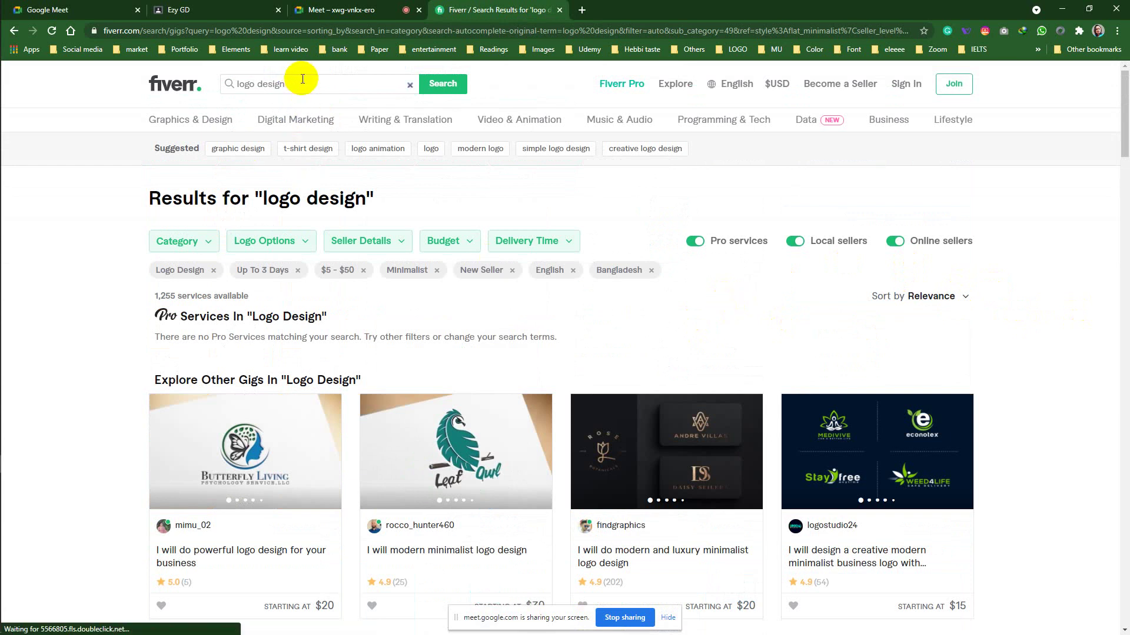
pyautogui.click(410, 85)
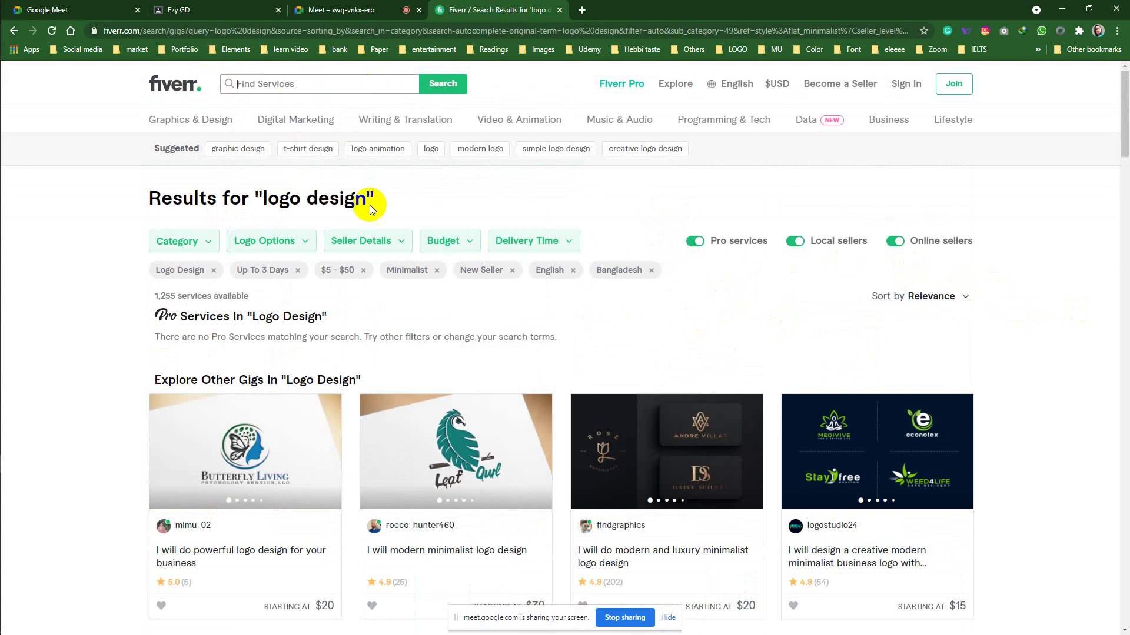
# Step: Widen the results to All Categories and remove the New Seller and $5 - $50 filters
pyautogui.click(208, 245)
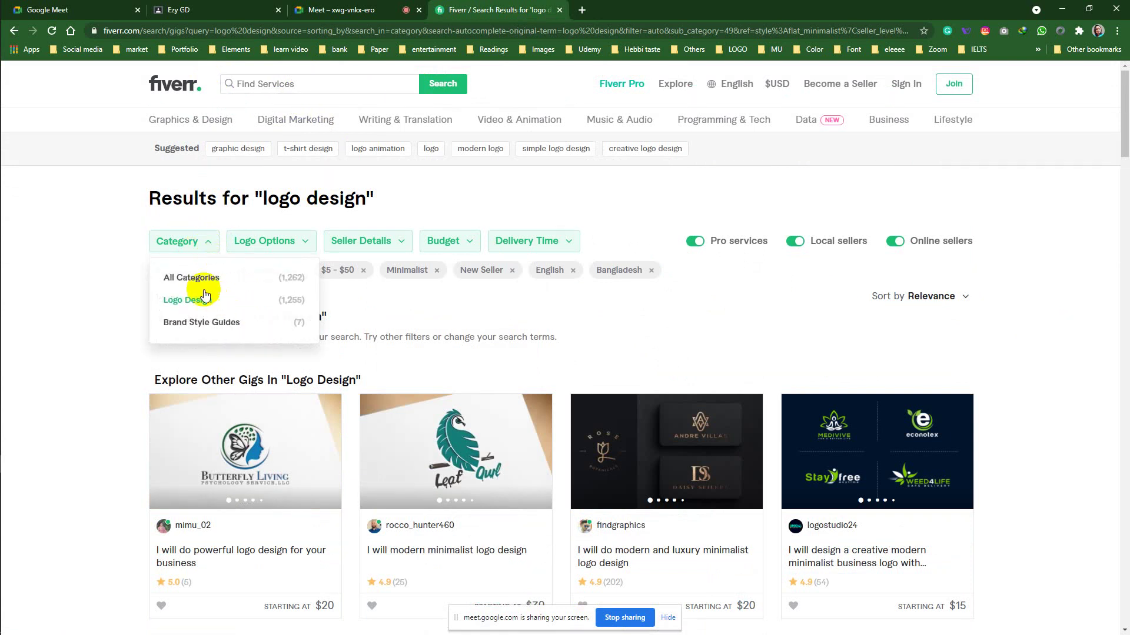
pyautogui.click(183, 277)
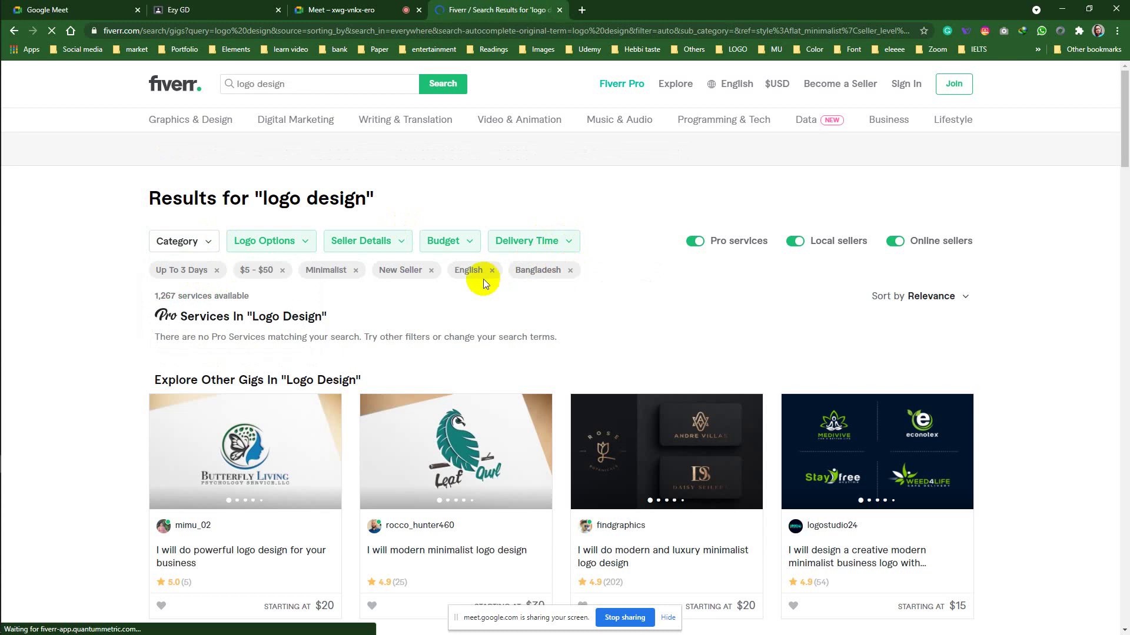
pyautogui.click(430, 272)
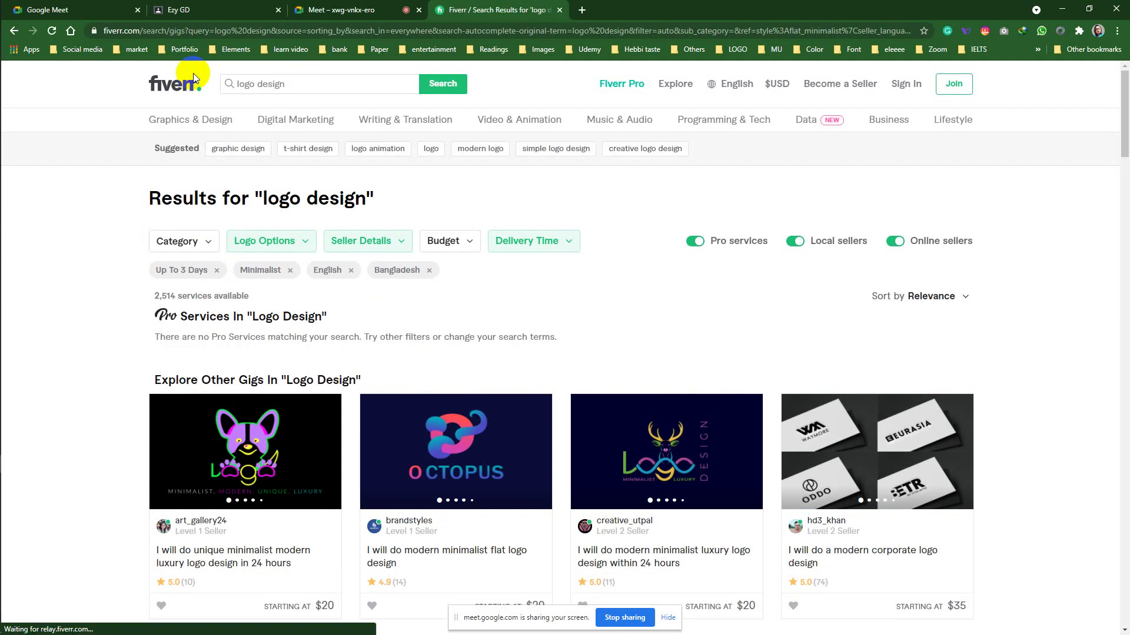
# Step: Replace the search text with "fashion logo" and run the search
pyautogui.click(292, 87)
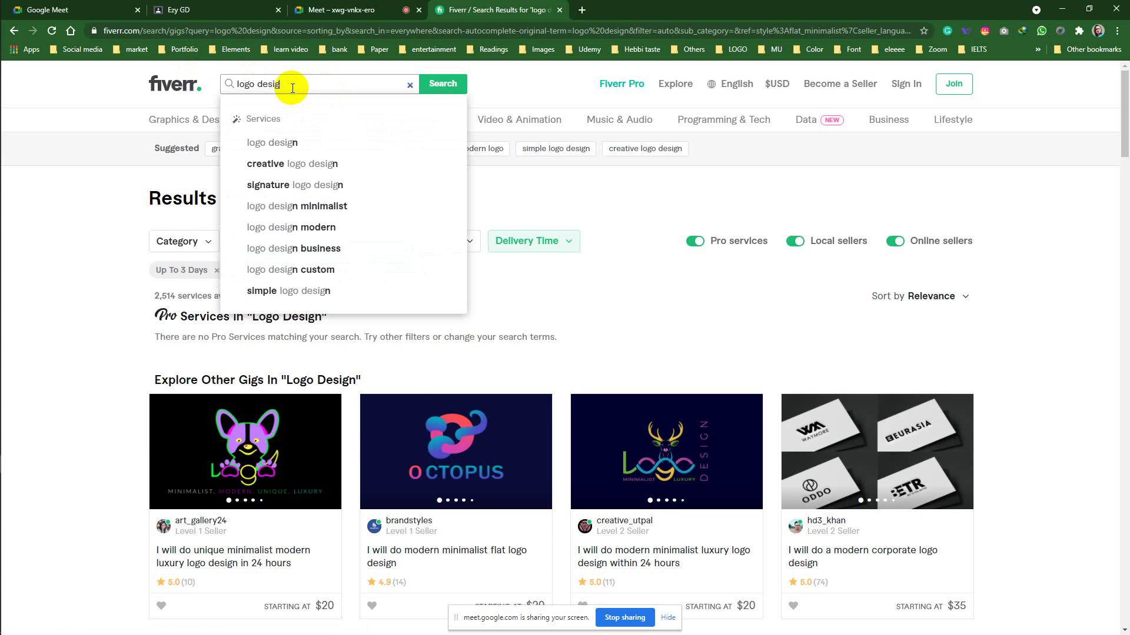
pyautogui.press('BackSpace')
pyautogui.press('BackSpace')
pyautogui.press('BackSpace')
pyautogui.press('BackSpace')
pyautogui.press('BackSpace')
pyautogui.press('BackSpace')
pyautogui.press('BackSpace')
pyautogui.press('BackSpace')
pyautogui.press('BackSpace')
pyautogui.press('BackSpace')
pyautogui.write('fa')
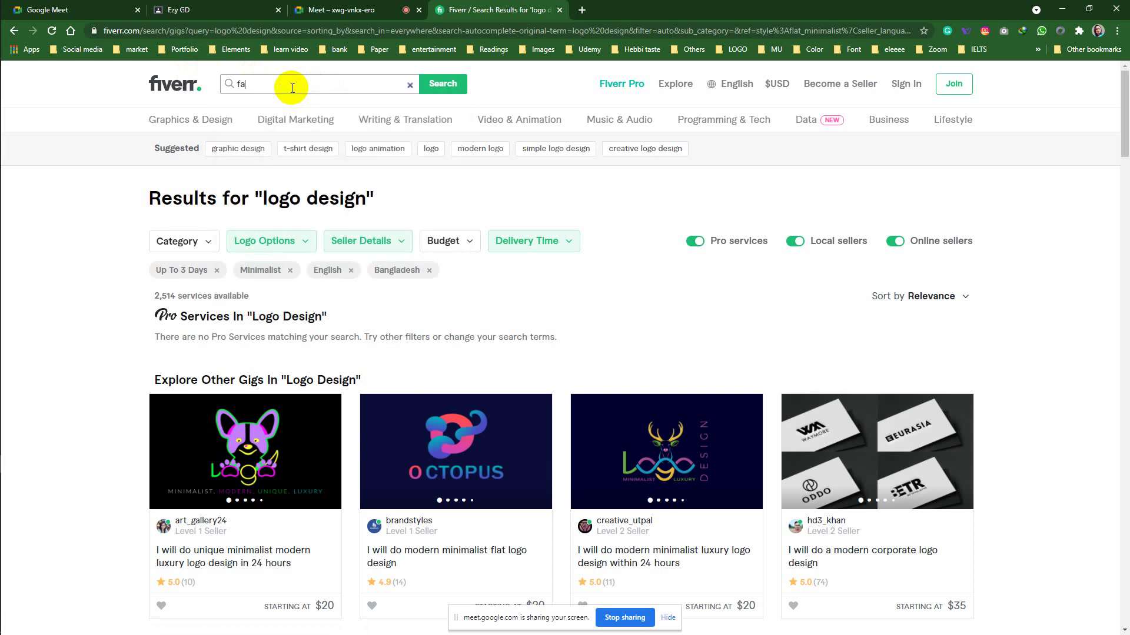
pyautogui.write('sh')
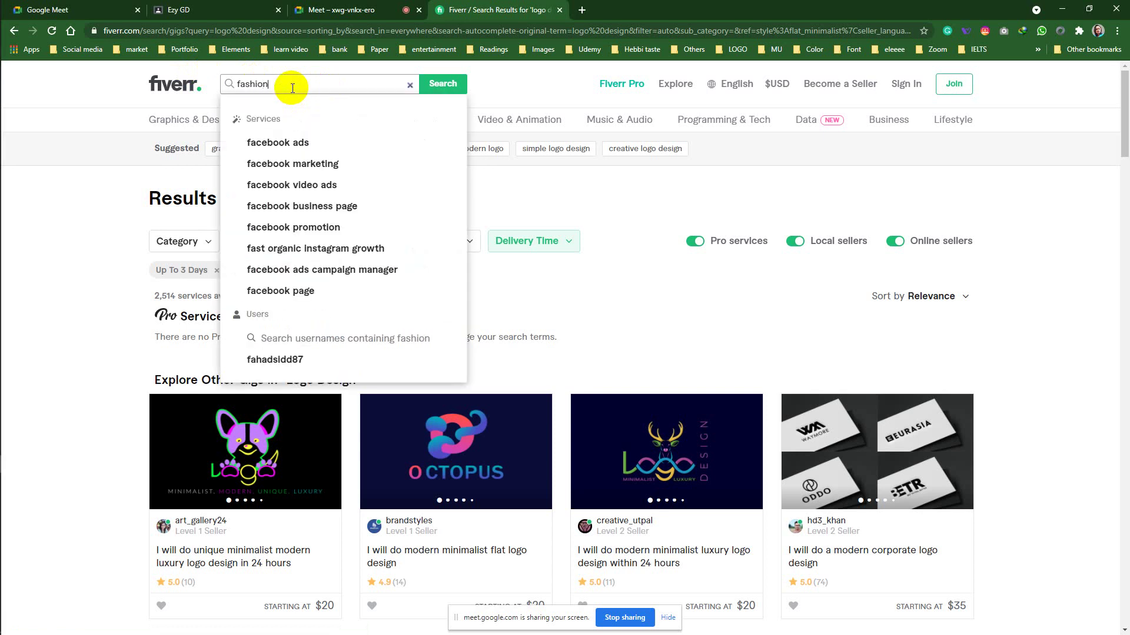
pyautogui.write('ion ')
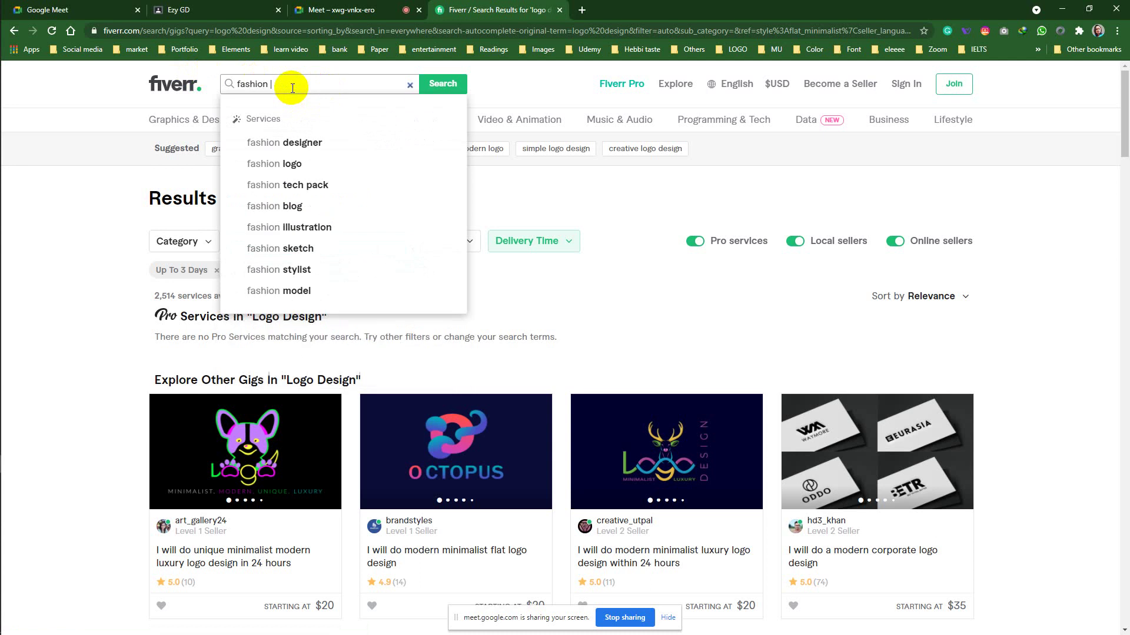
pyautogui.write('logo')
pyautogui.press('Return')
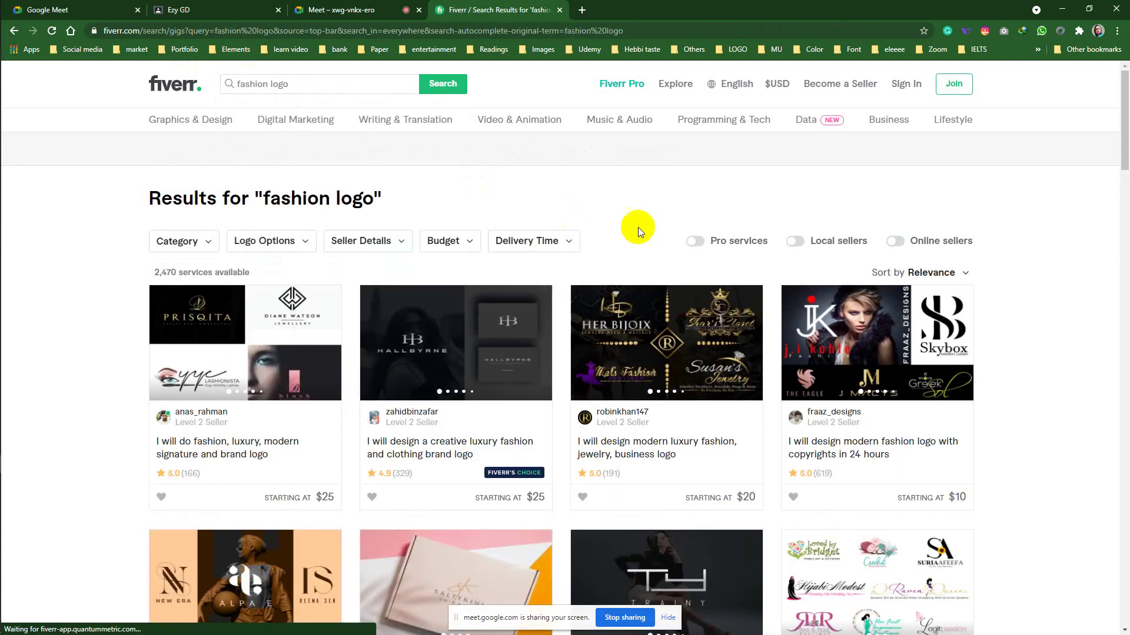
# Step: Sort the fashion logo results by Newest Arrivals and look through the listed gigs
pyautogui.click(953, 272)
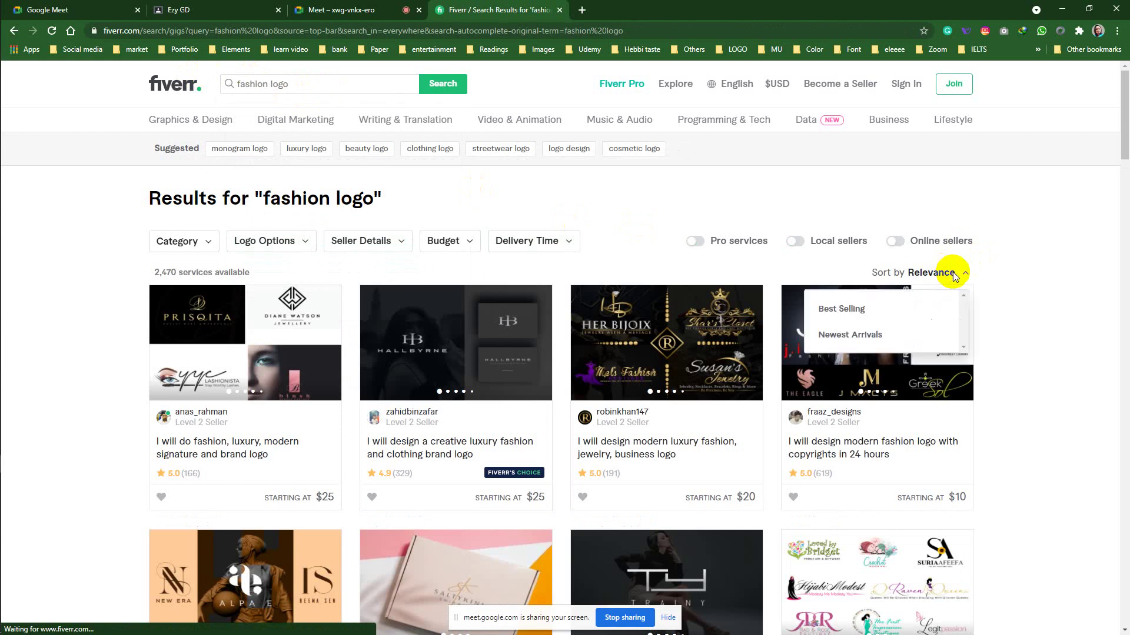
pyautogui.click(851, 334)
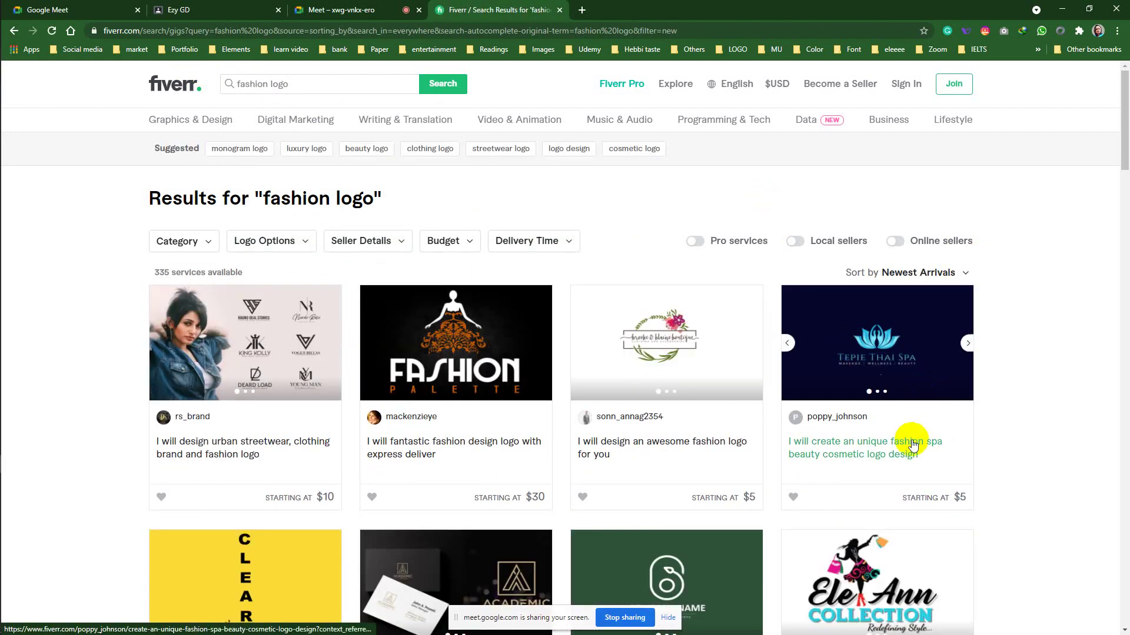
pyautogui.scroll(-4, 916, 442)
pyautogui.scroll(-4, 910, 441)
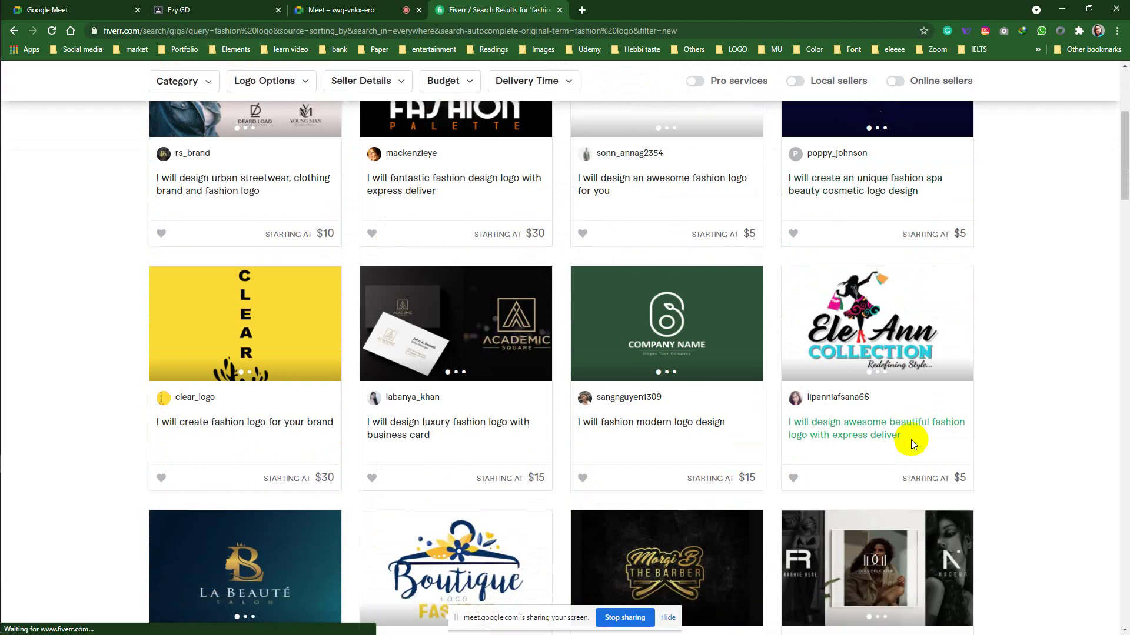
pyautogui.scroll(-3, 910, 444)
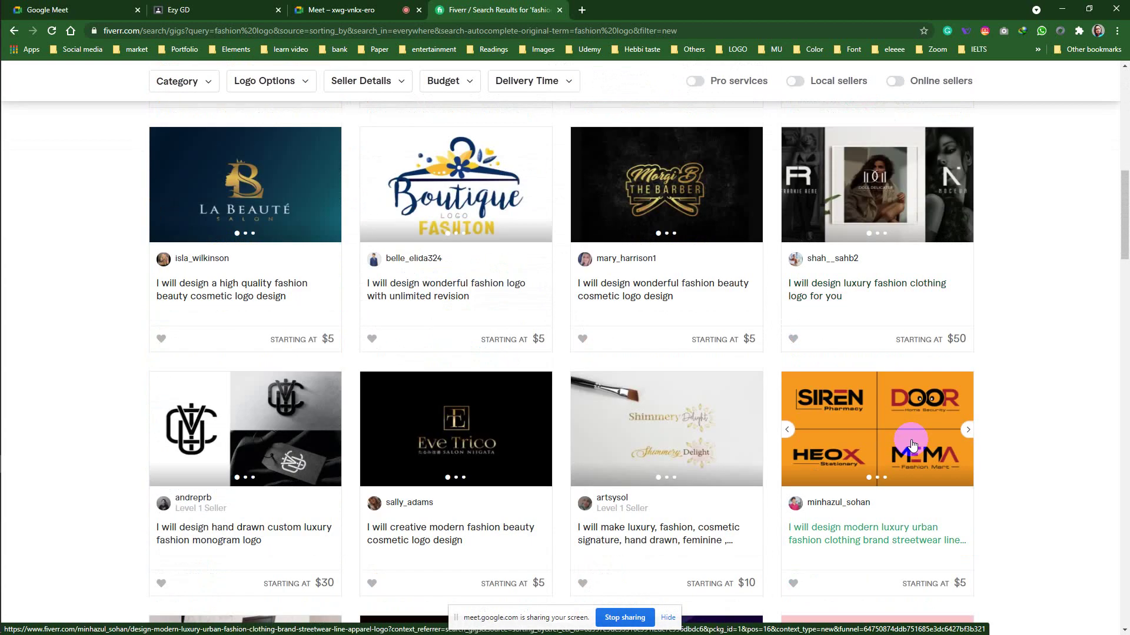
# Step: Look through the rest of the fashion logo gigs on the first results page, down to the page numbers
pyautogui.scroll(-4, 910, 444)
pyautogui.scroll(-4, 911, 444)
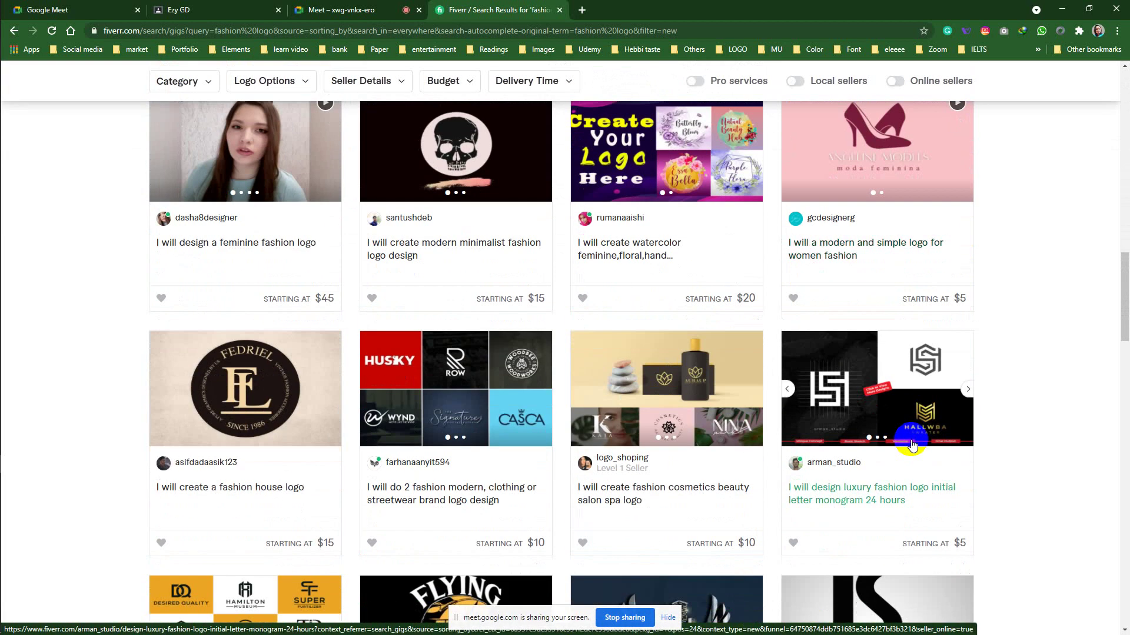
pyautogui.scroll(-10, 910, 444)
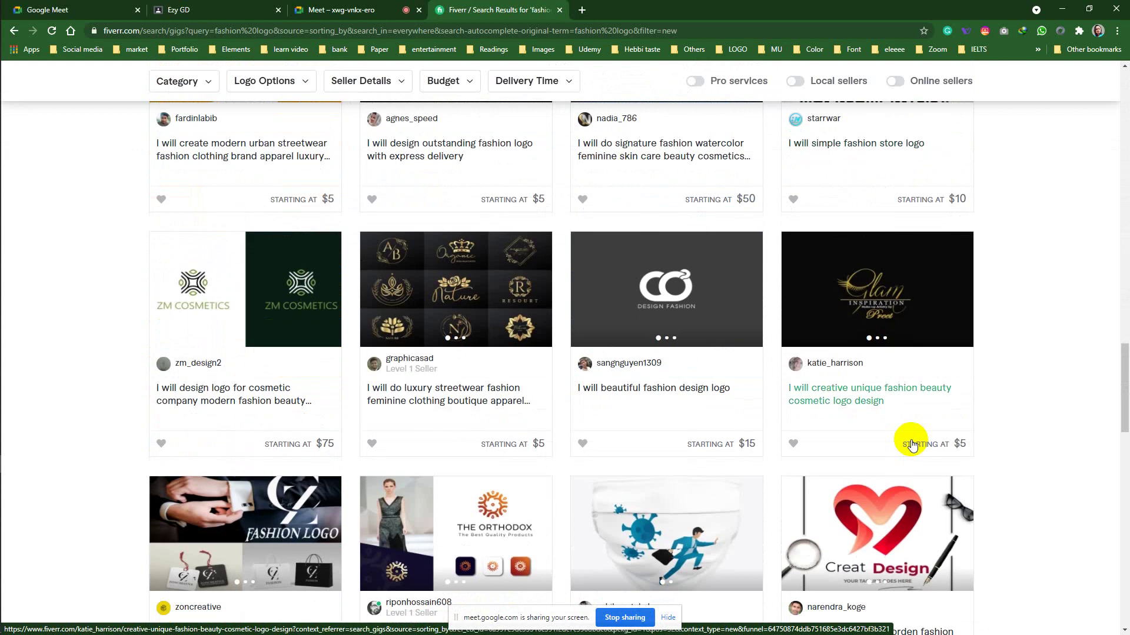
pyautogui.scroll(-15, 911, 444)
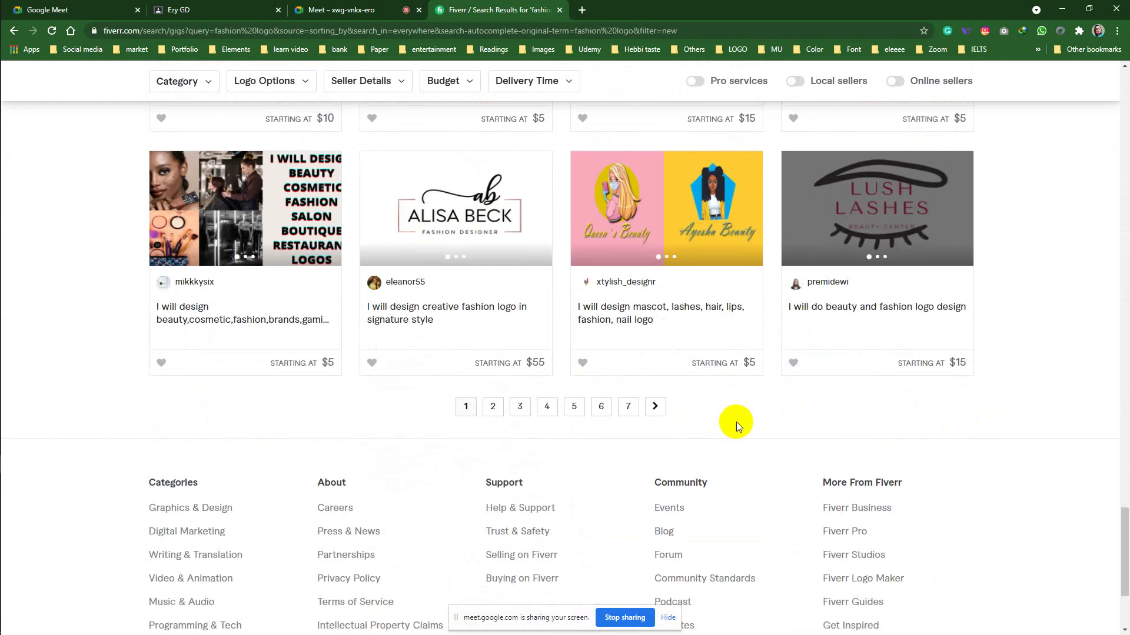
pyautogui.scroll(5, 735, 421)
pyautogui.scroll(-5, 736, 421)
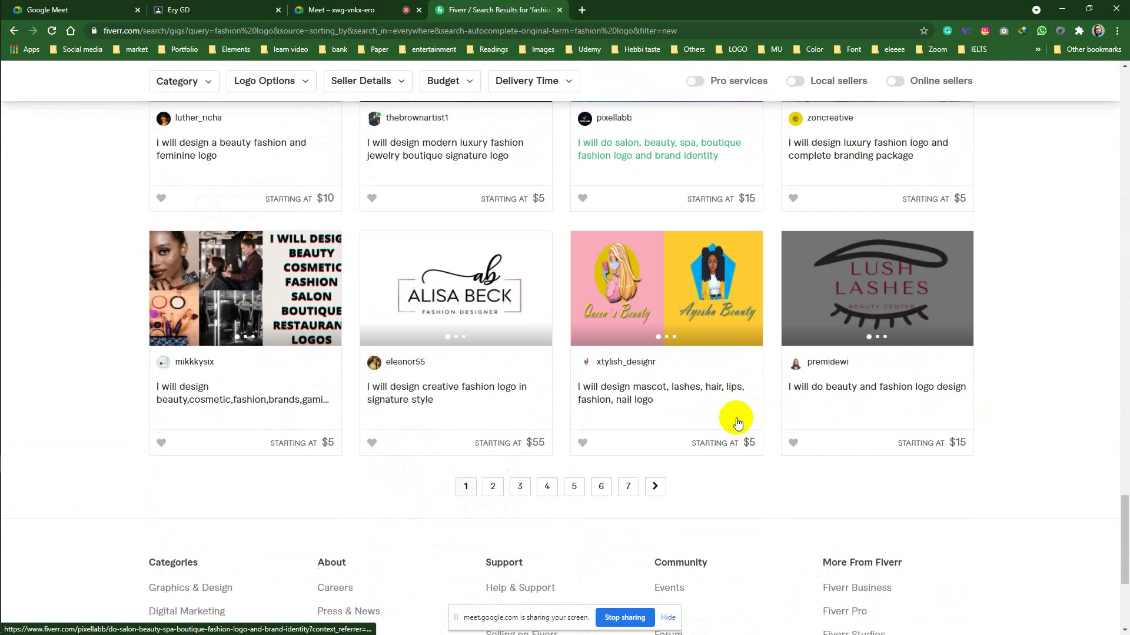
# Step: Open page 2 of the fashion logo results and look through its gigs to the end of the list
pyautogui.click(493, 407)
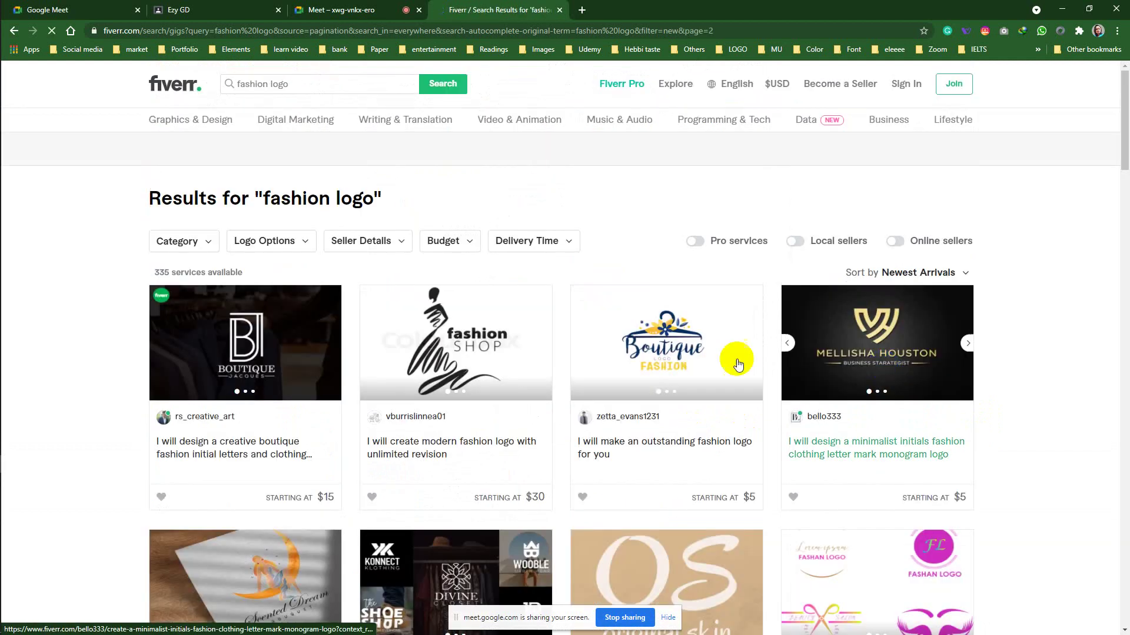
pyautogui.click(919, 385)
pyautogui.scroll(-9, 1007, 380)
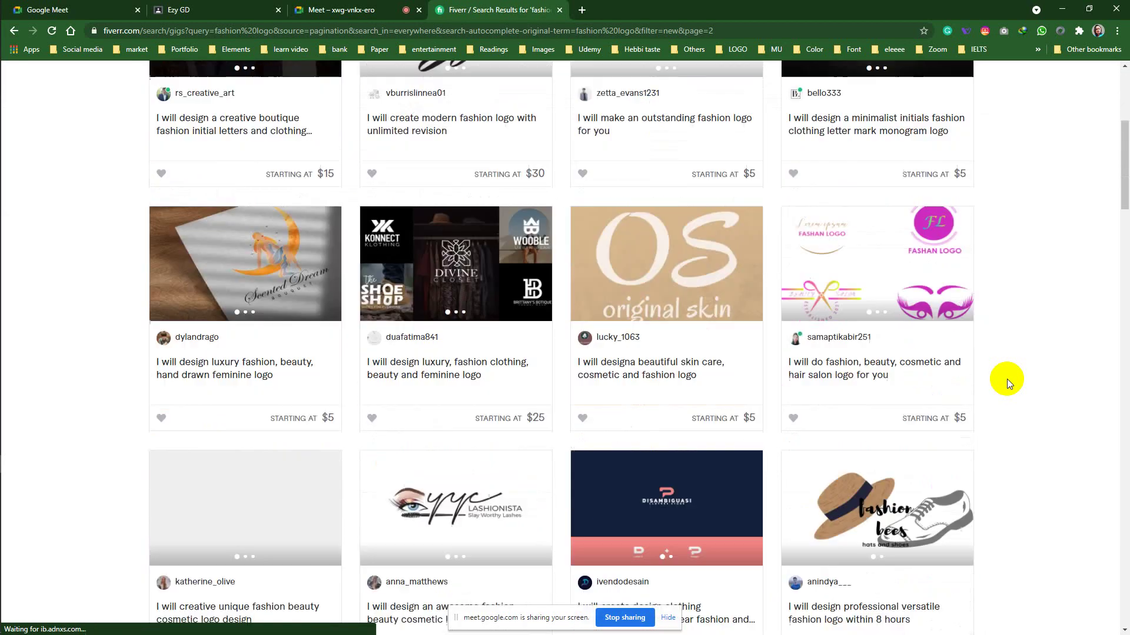
pyautogui.scroll(-5, 1007, 379)
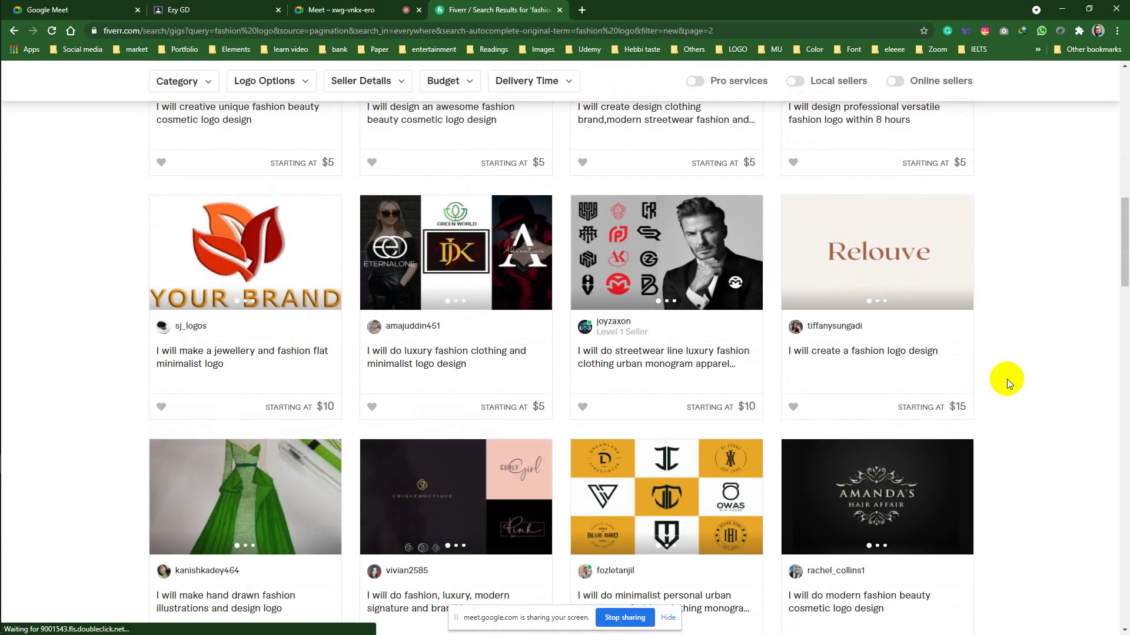
pyautogui.scroll(-10, 1008, 378)
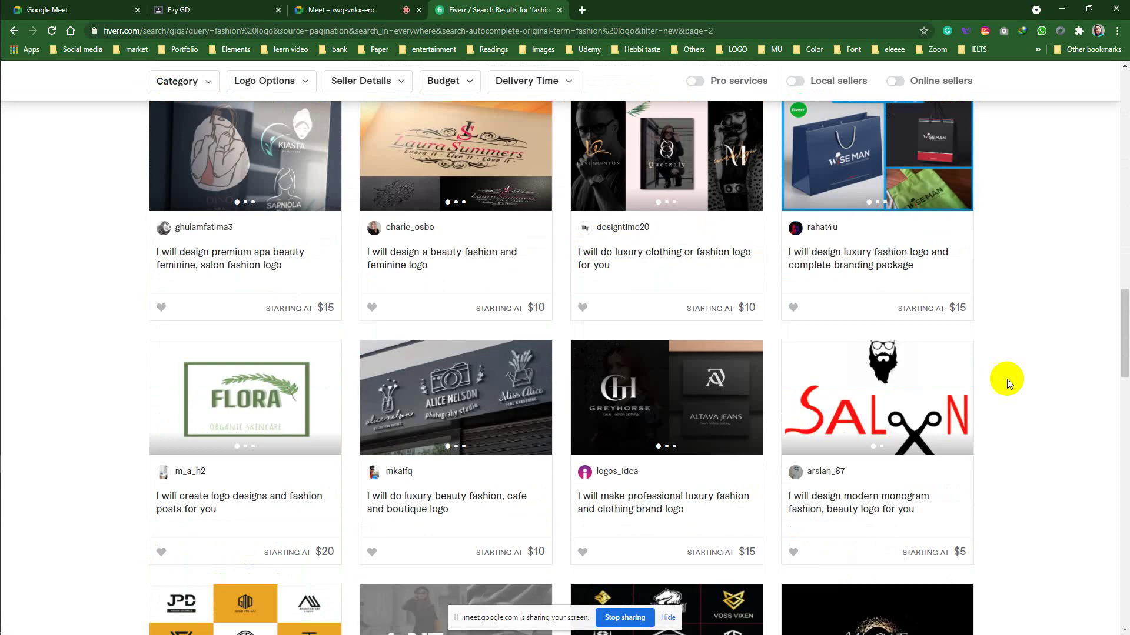
pyautogui.scroll(-6, 1007, 379)
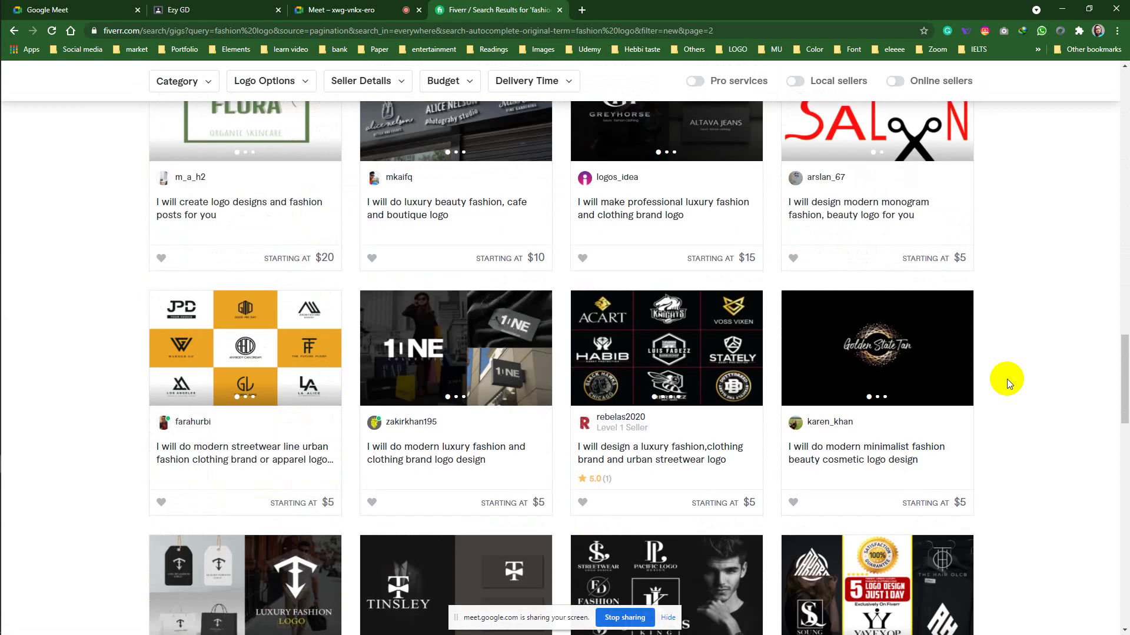
pyautogui.scroll(-4, 1007, 378)
pyautogui.scroll(-10, 1007, 379)
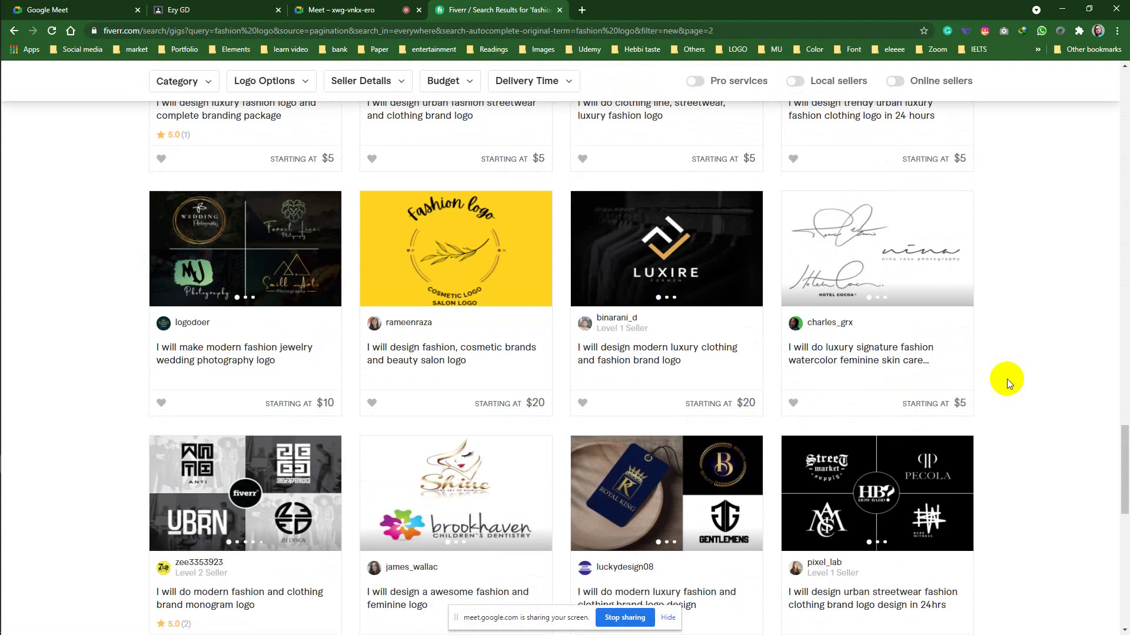
pyautogui.scroll(-5, 1008, 379)
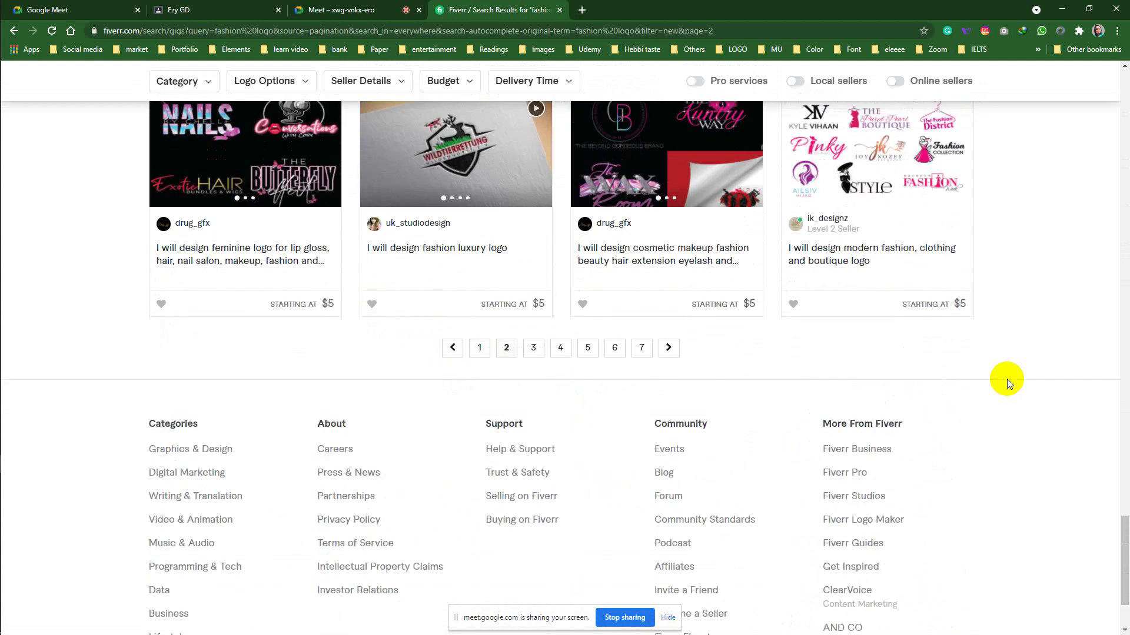
# Step: Clear the "fashion logo" search text at the head of the second results page
pyautogui.scroll(5, 941, 363)
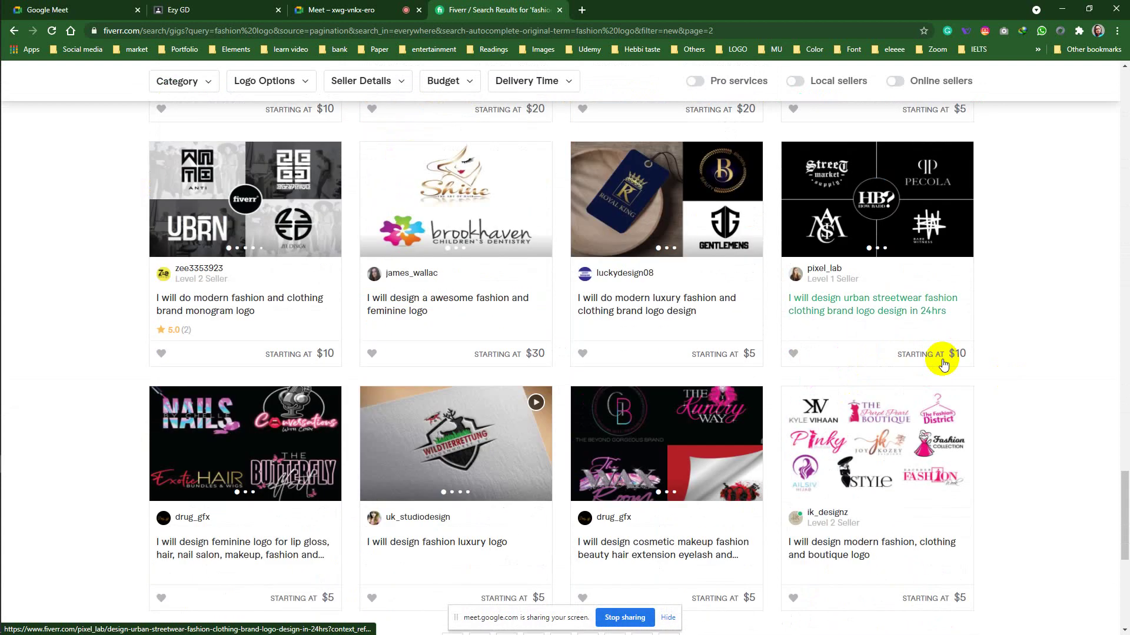
pyautogui.scroll(6, 942, 363)
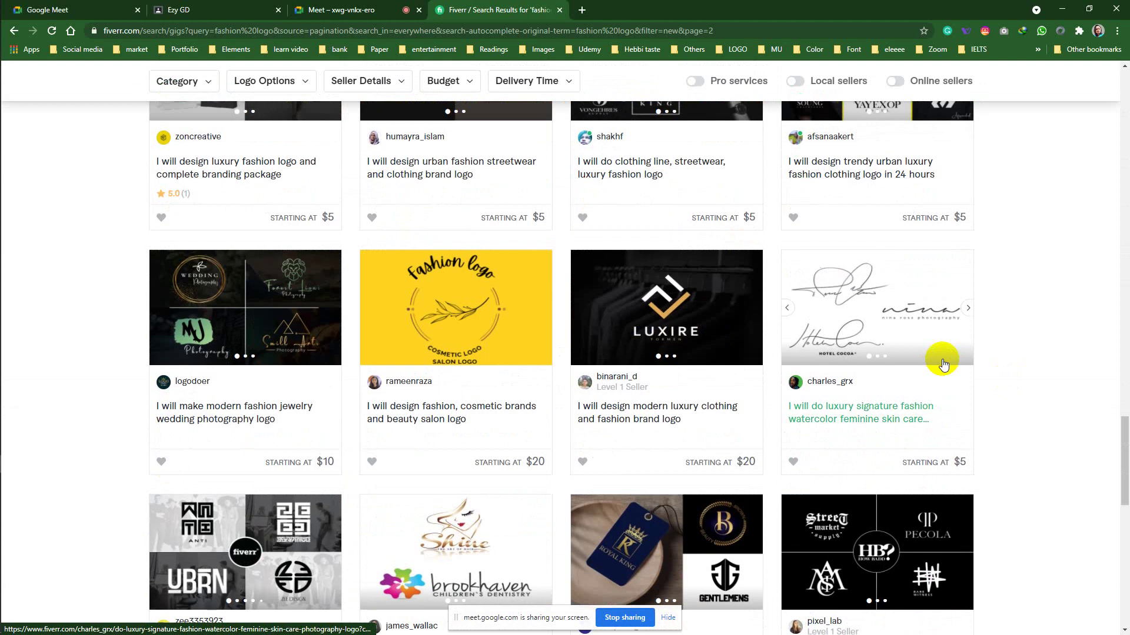
pyautogui.scroll(20, 941, 365)
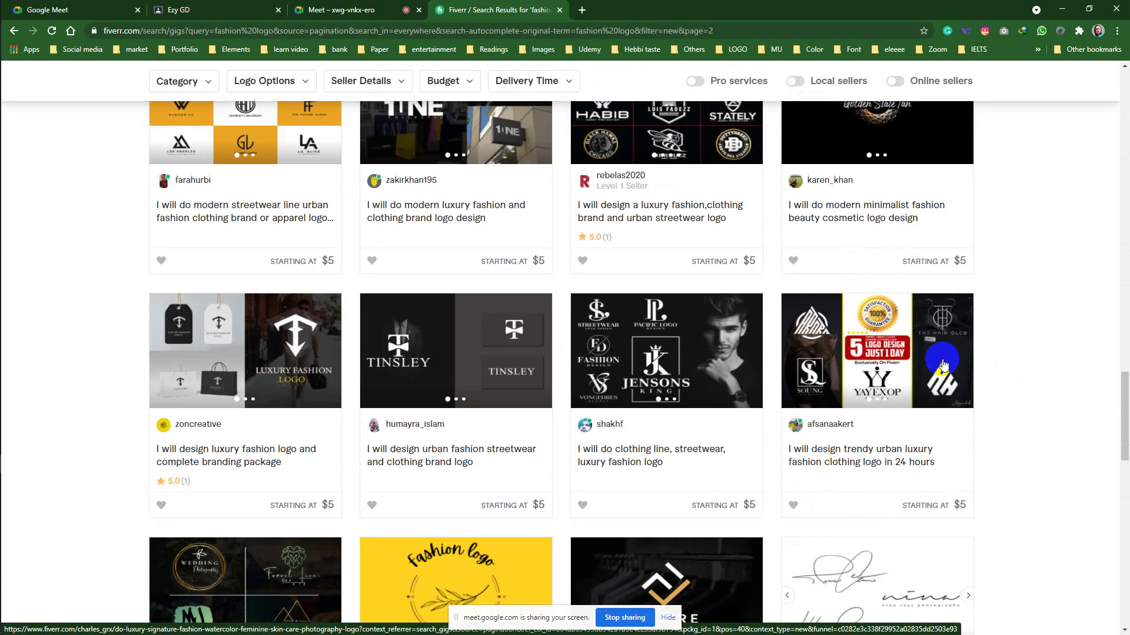
pyautogui.scroll(15, 940, 380)
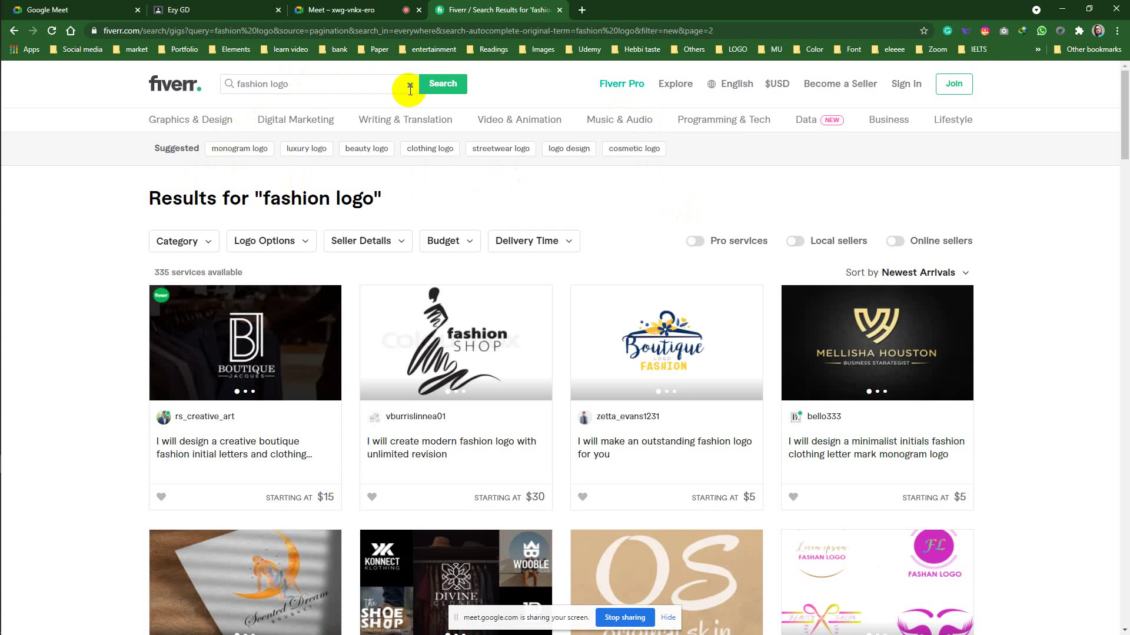
pyautogui.click(411, 85)
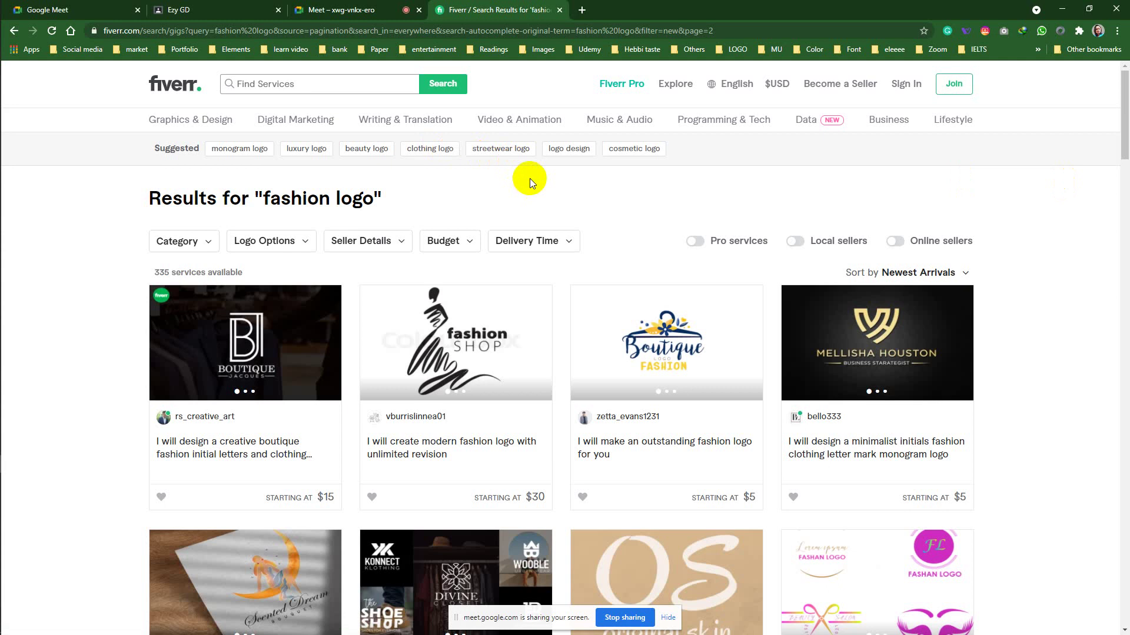
# Step: Switch to Microsoft Edge and open the 99designs contests page in a new tab
pyautogui.moveTo(11, 118)
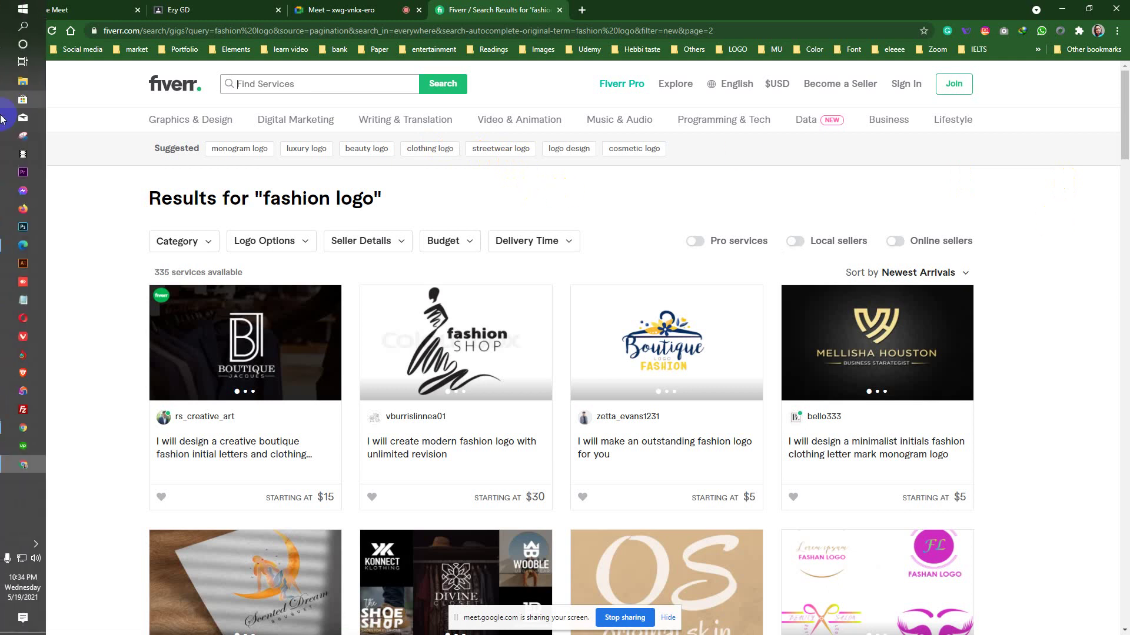
pyautogui.click(21, 246)
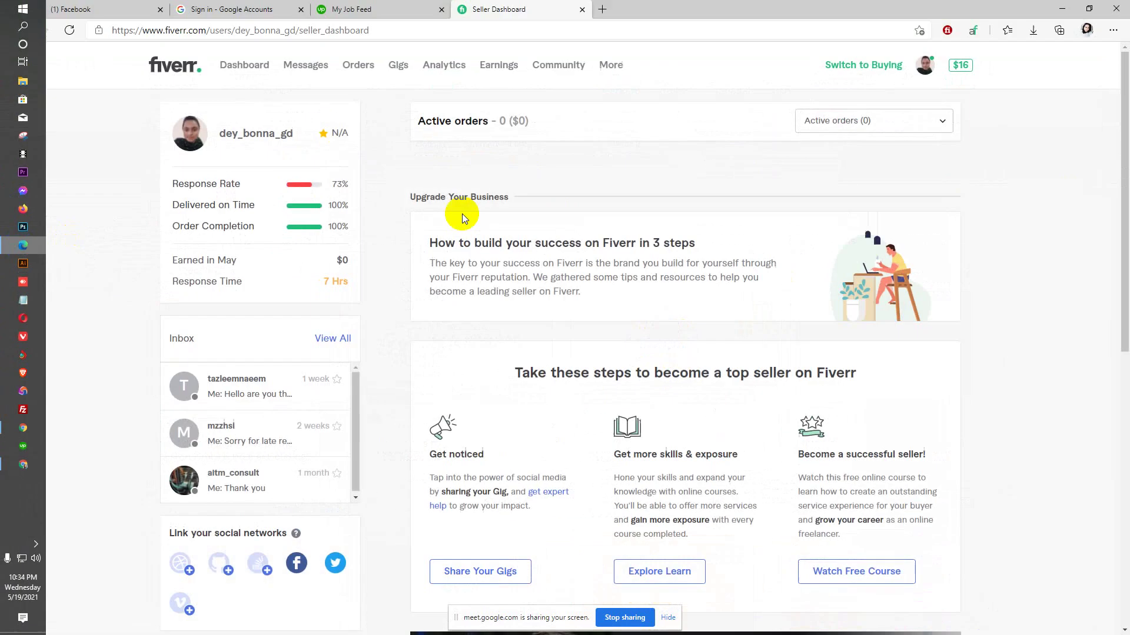
pyautogui.click(603, 10)
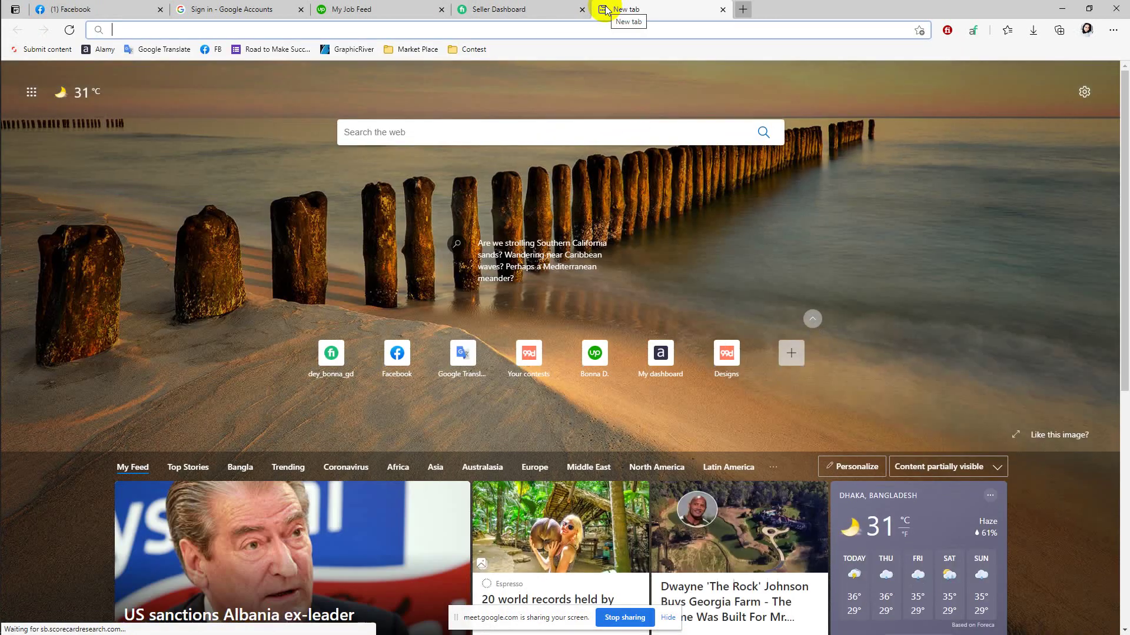
pyautogui.click(525, 346)
pyautogui.click(525, 346)
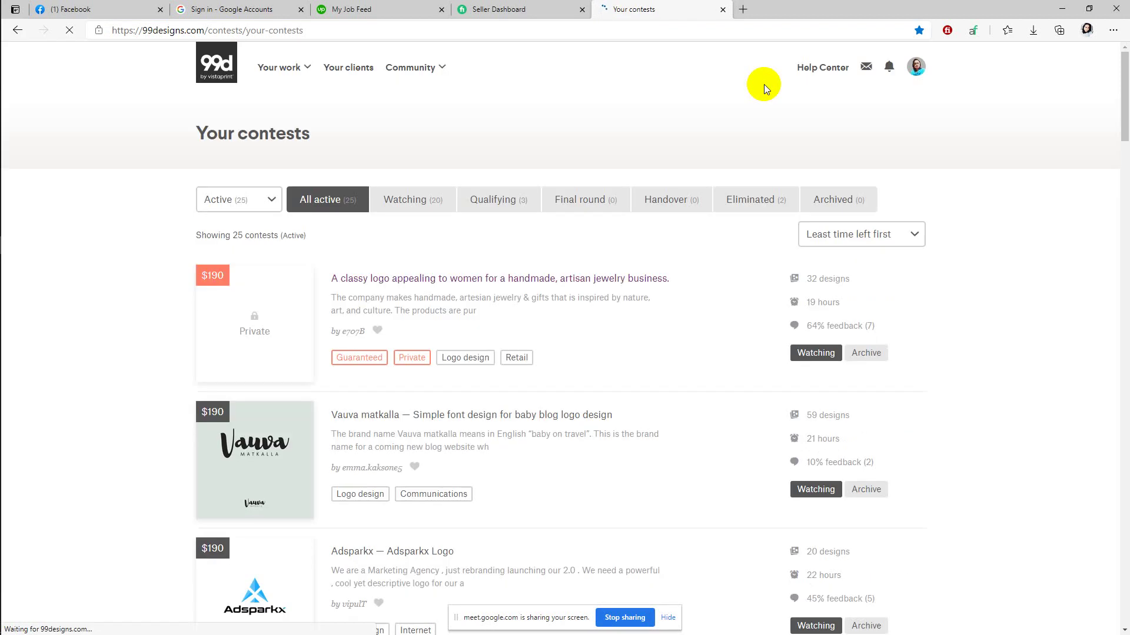
# Step: Look through the 99designs notifications and open the report filed against the Ember & Ivy logo design
pyautogui.click(888, 67)
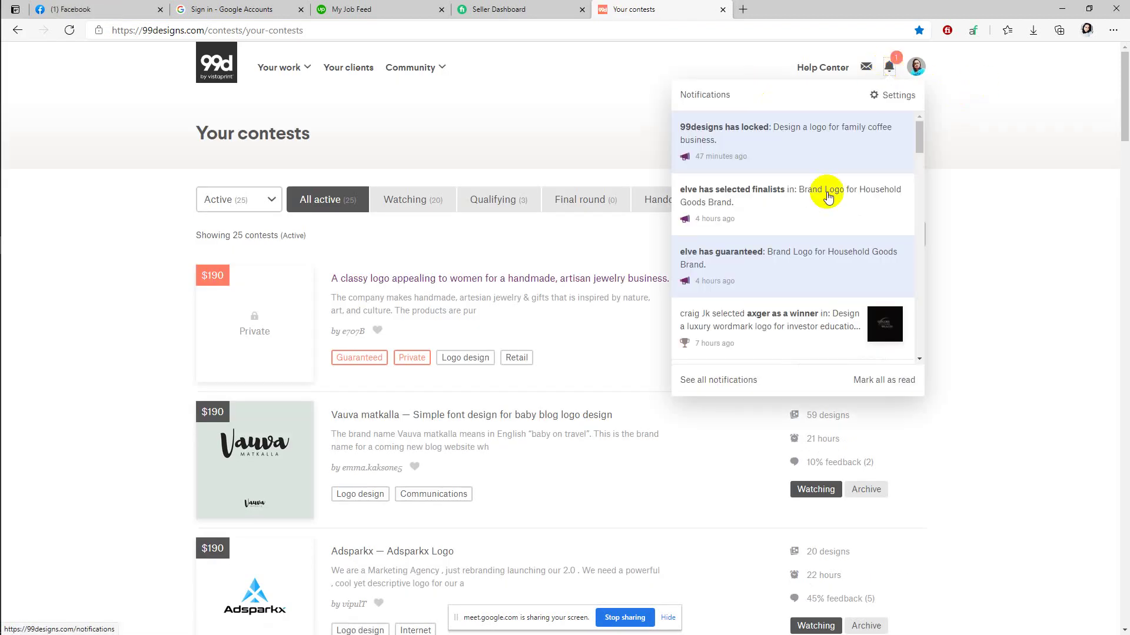
pyautogui.scroll(-3, 815, 203)
pyautogui.scroll(-3, 816, 205)
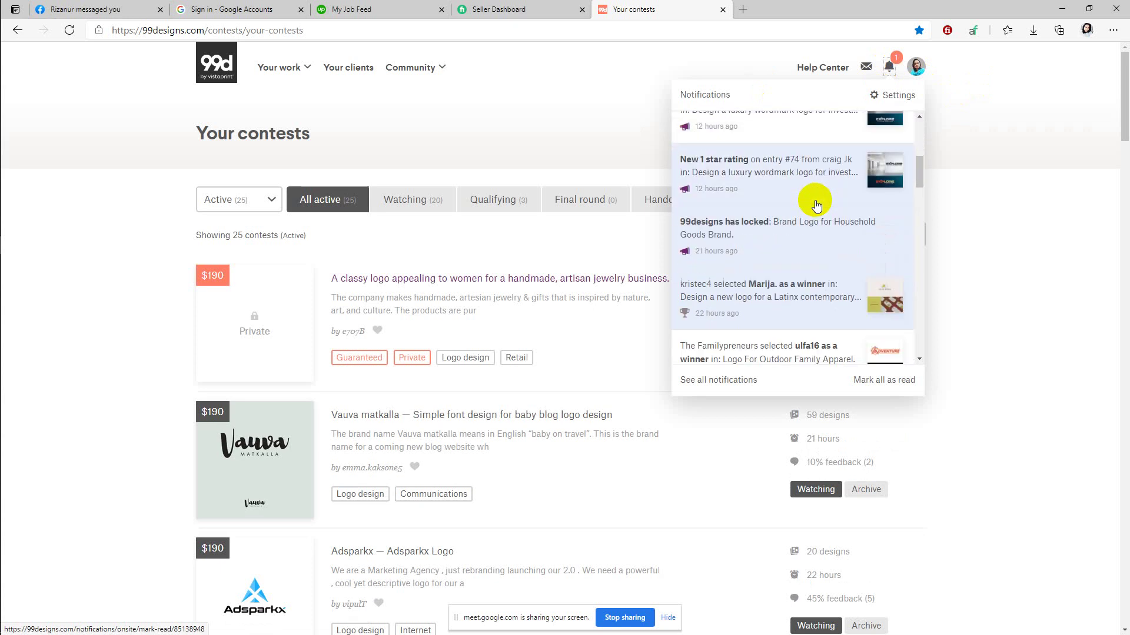
pyautogui.scroll(-3, 816, 205)
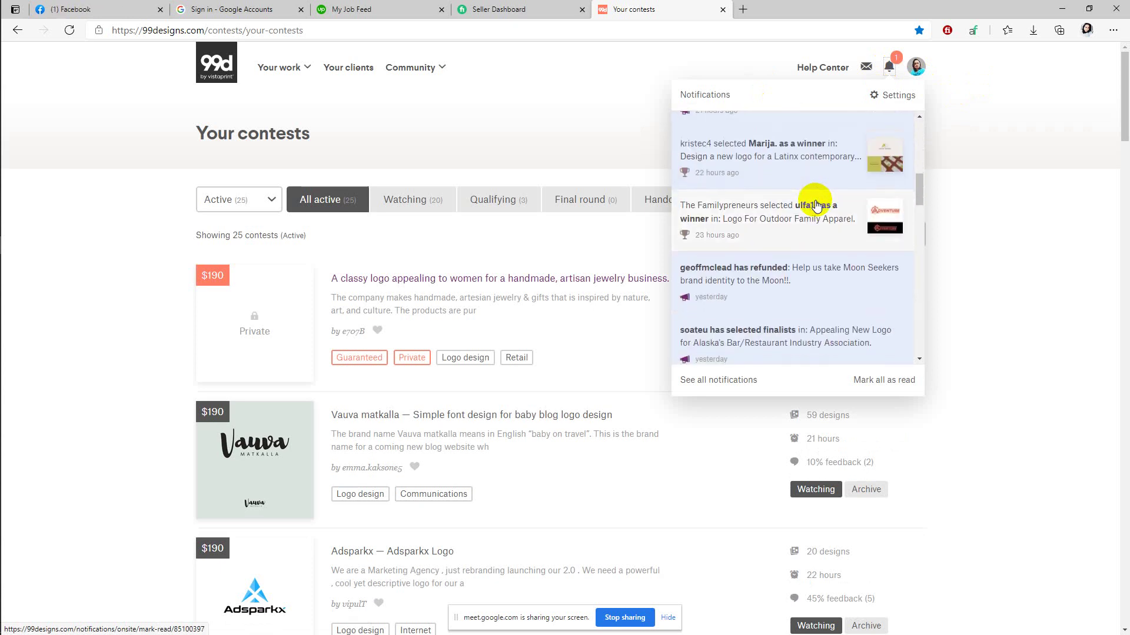
pyautogui.scroll(-3, 816, 205)
pyautogui.scroll(-3, 816, 204)
pyautogui.click(800, 246)
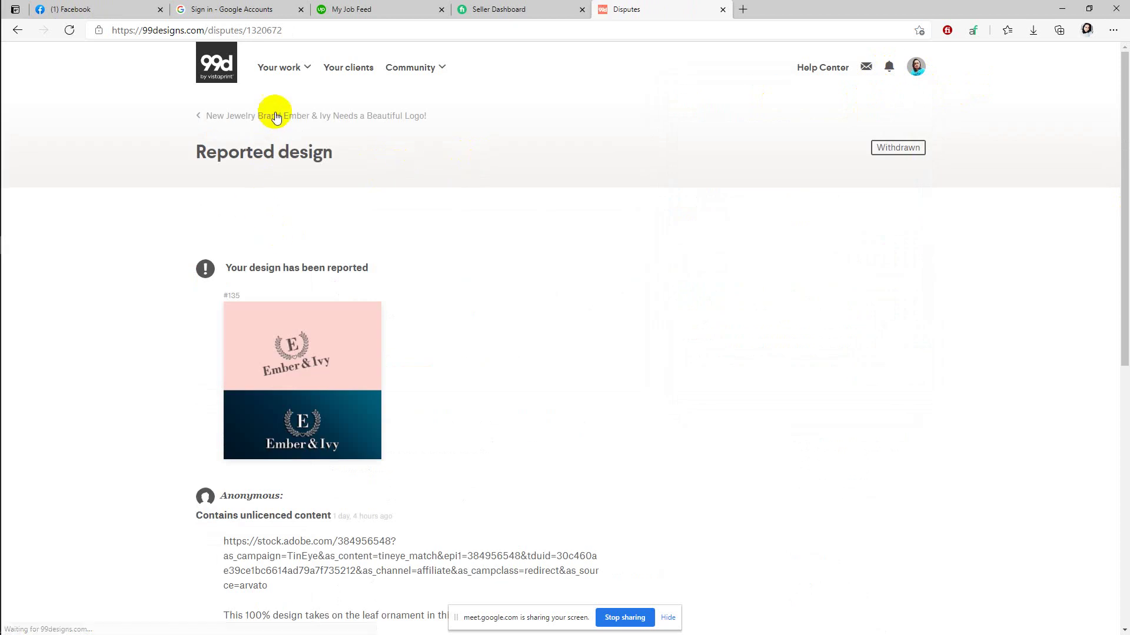
# Step: Go back to the list of own contests and open the "New Jewelry Brand Ember & Ivy Needs a Beautiful Logo!" contest
pyautogui.moveTo(295, 66)
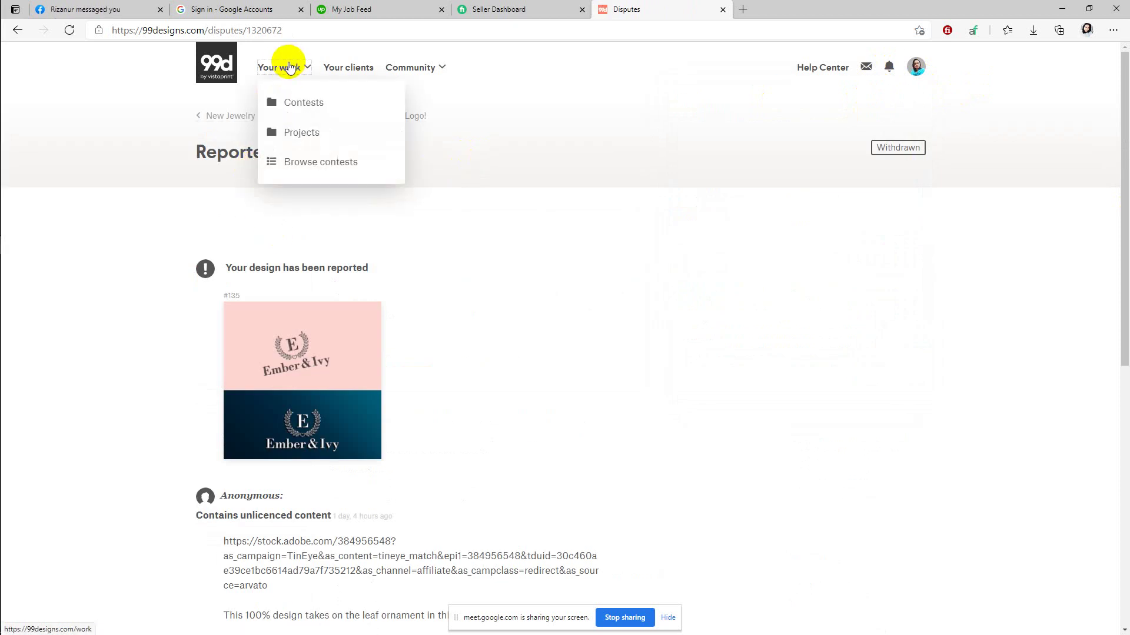
pyautogui.click(309, 103)
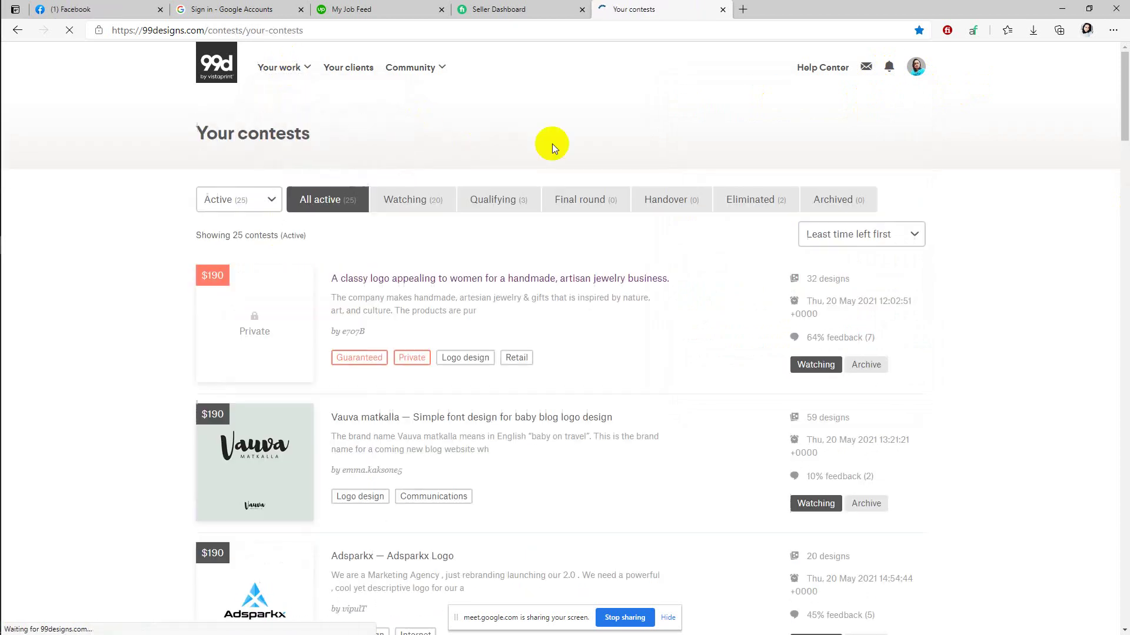
pyautogui.scroll(-10, 521, 221)
pyautogui.scroll(-10, 521, 221)
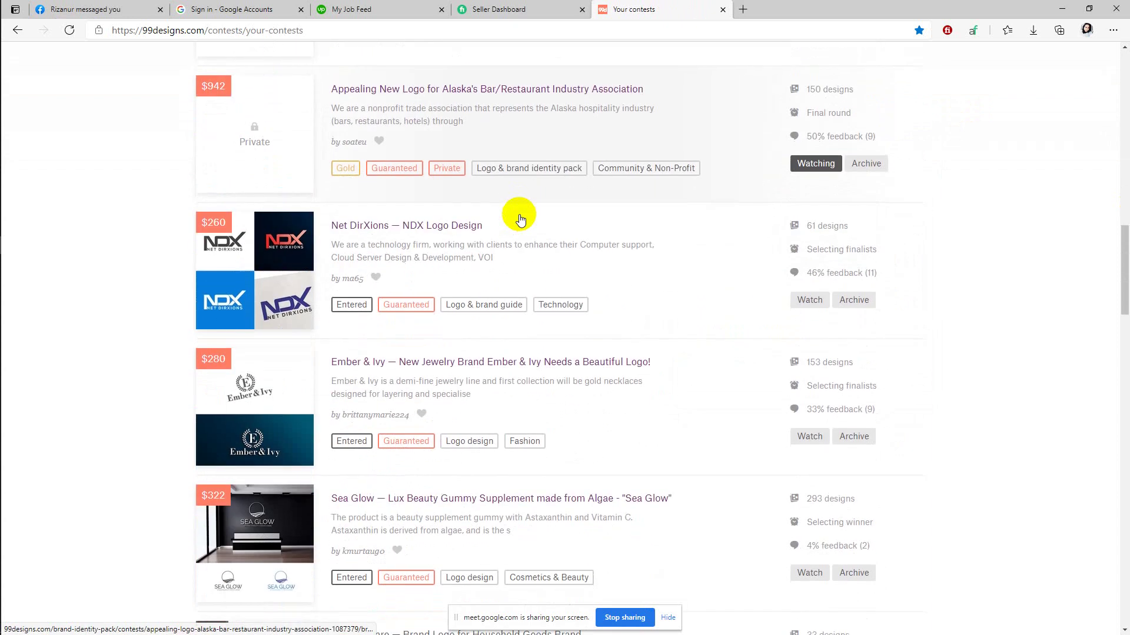
pyautogui.scroll(-2, 520, 219)
pyautogui.click(612, 184)
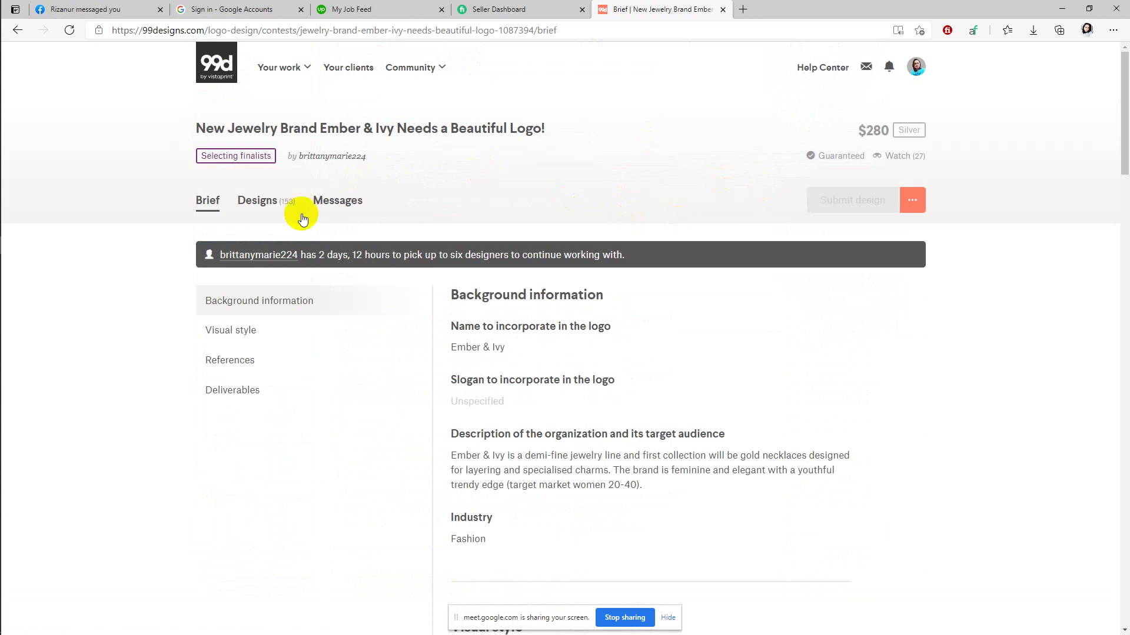
# Step: Show the designs submitted to the Ember & Ivy contest and compare the entries
pyautogui.click(263, 207)
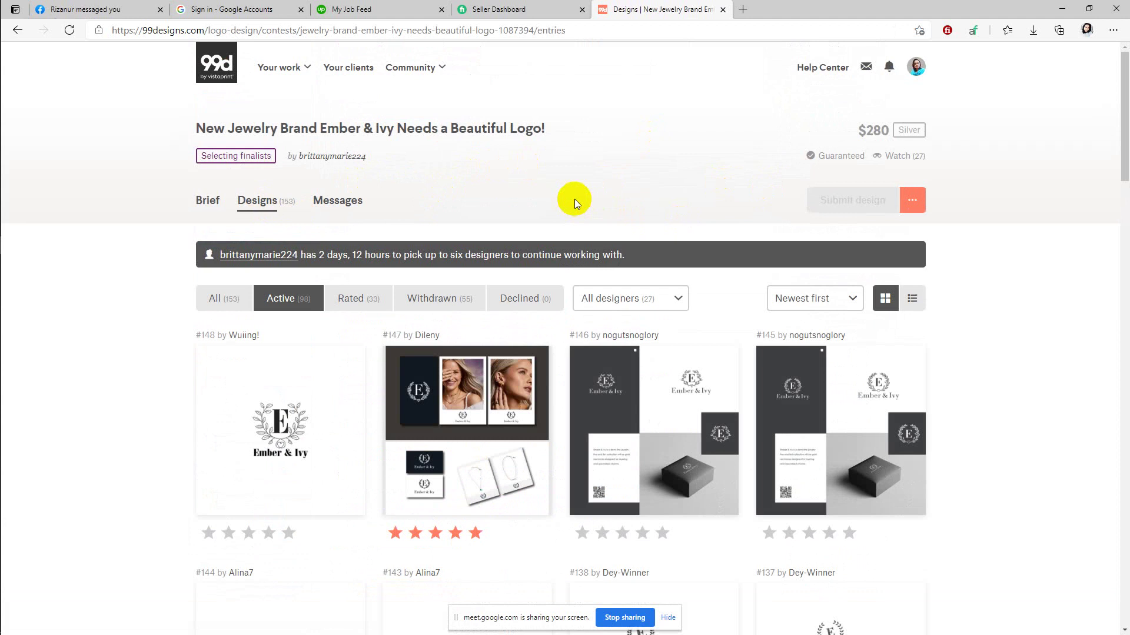
pyautogui.scroll(-7, 575, 199)
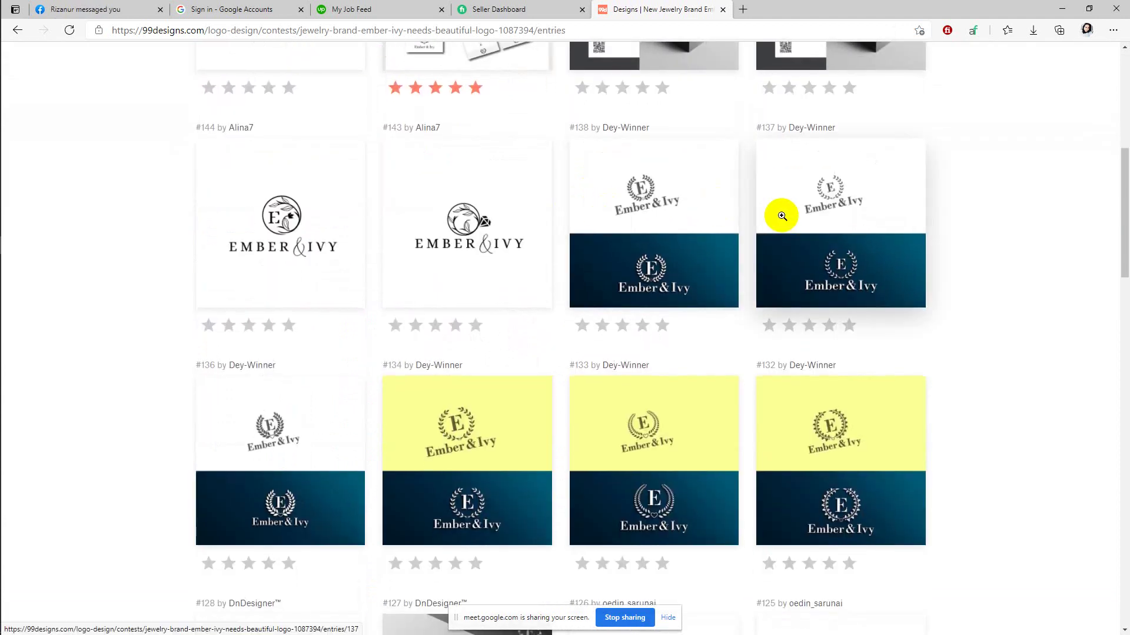
pyautogui.scroll(6, 780, 213)
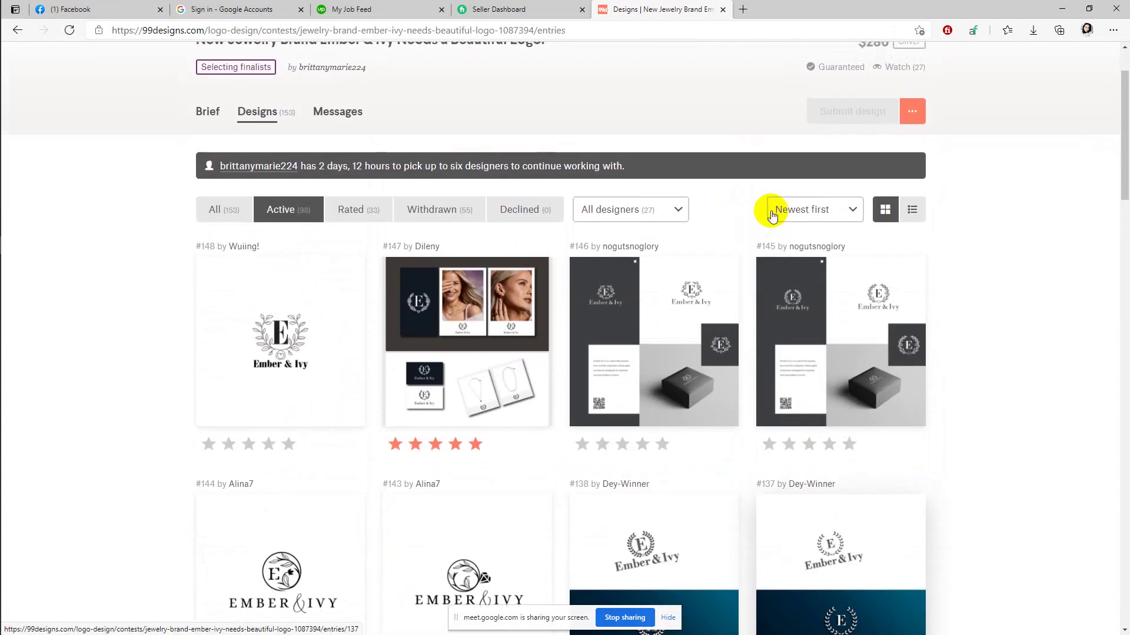
pyautogui.scroll(-3, 770, 216)
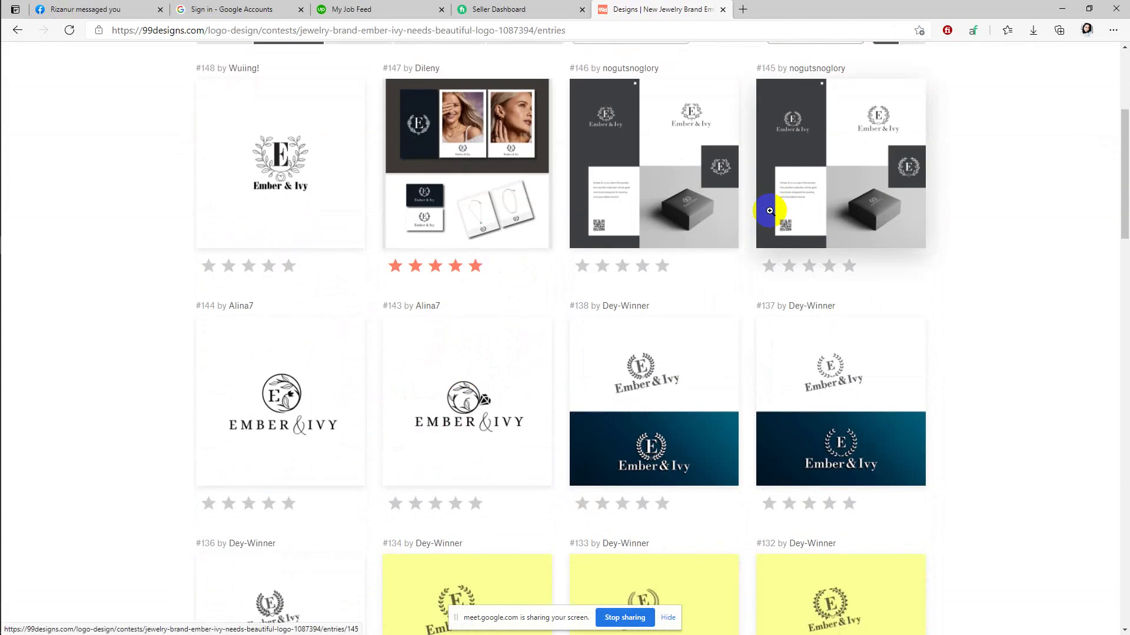
pyautogui.scroll(-5, 770, 211)
pyautogui.scroll(3, 770, 210)
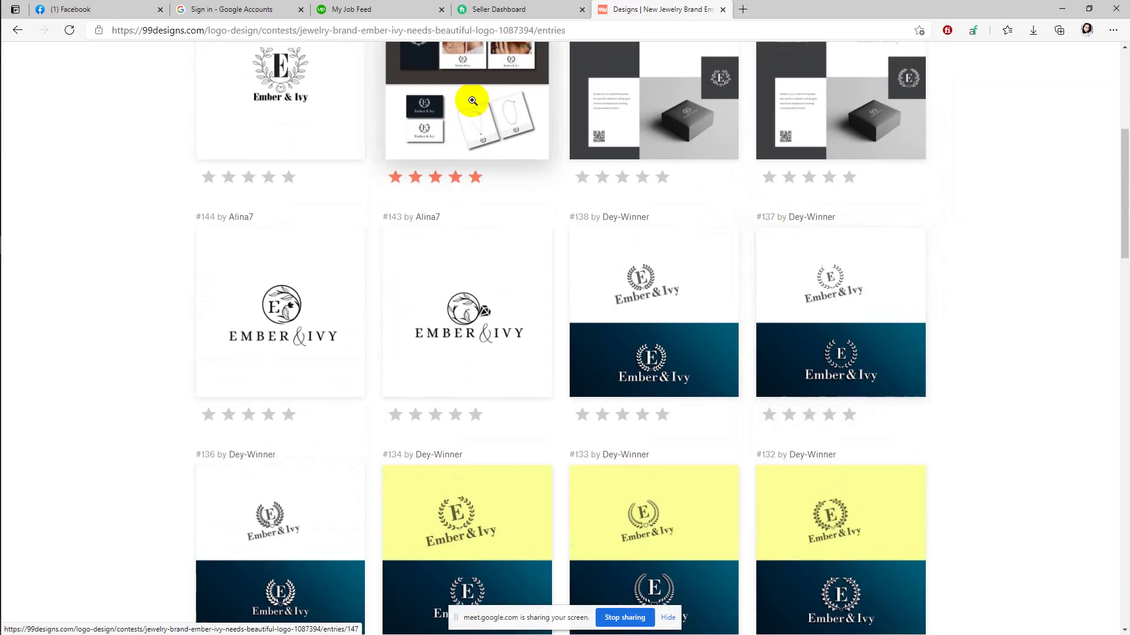
# Step: Open the five-star entry #147 and enlarge it to examine the wreath and diamond logo
pyautogui.click(473, 101)
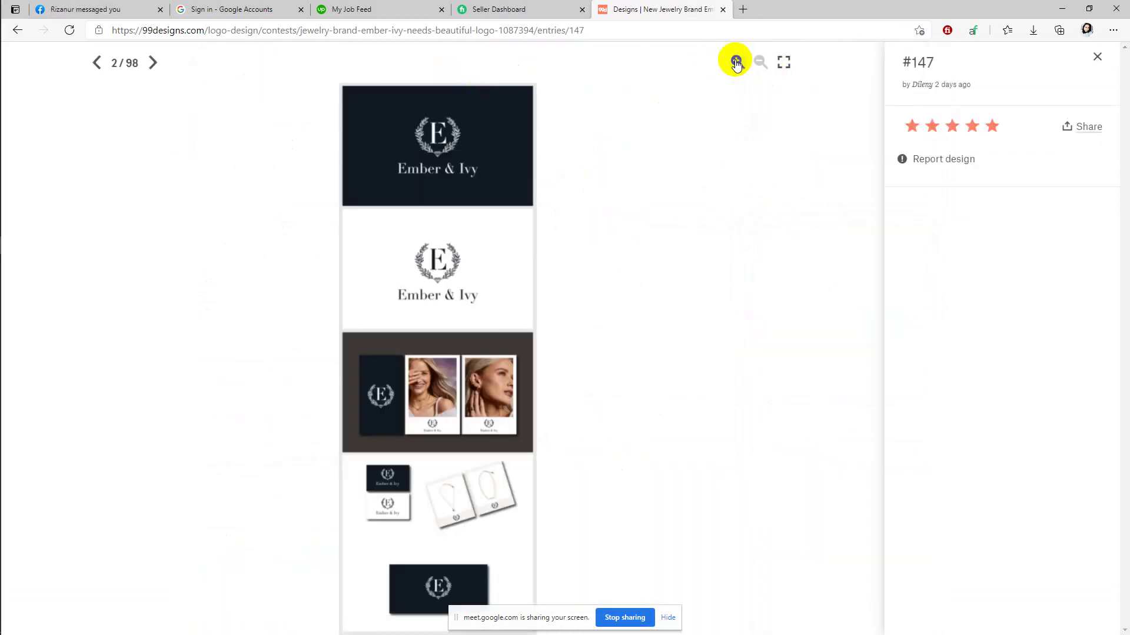
pyautogui.click(736, 62)
pyautogui.scroll(-3, 583, 333)
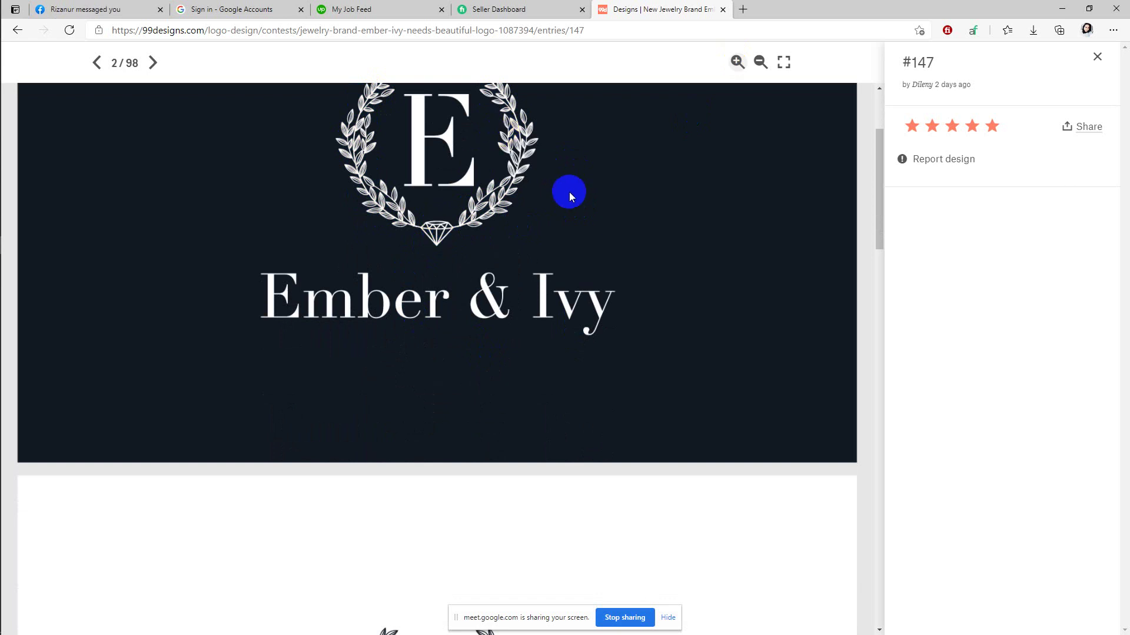
# Step: Look over the Ember & Ivy wreath logo in entry #147 and return to the contest's list of designs
pyautogui.scroll(3, 570, 192)
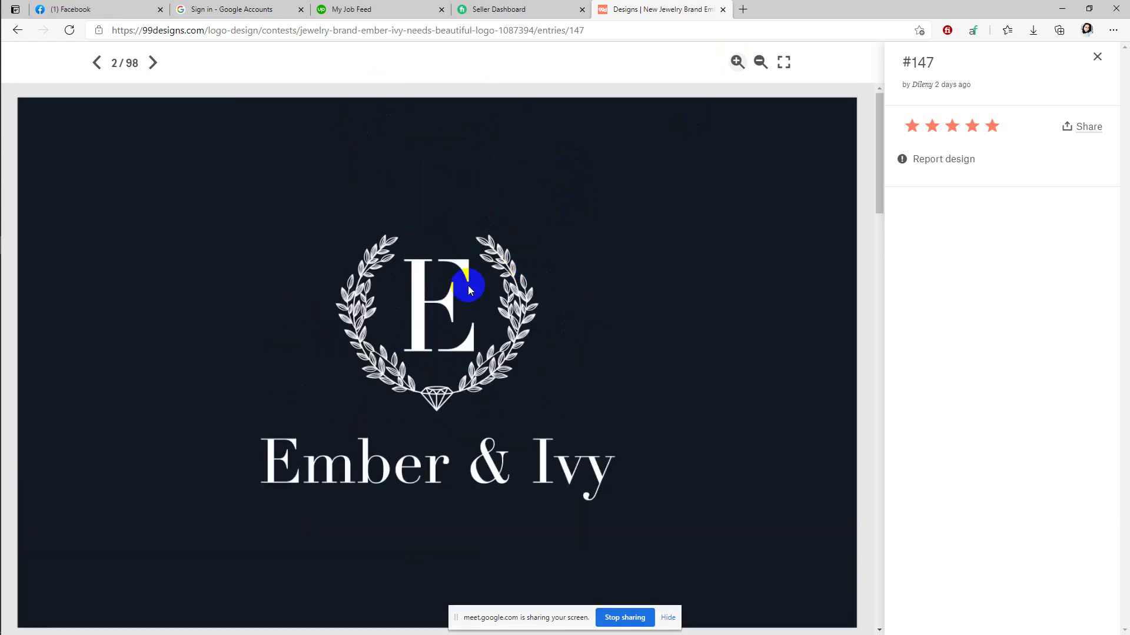
pyautogui.scroll(-1, 468, 285)
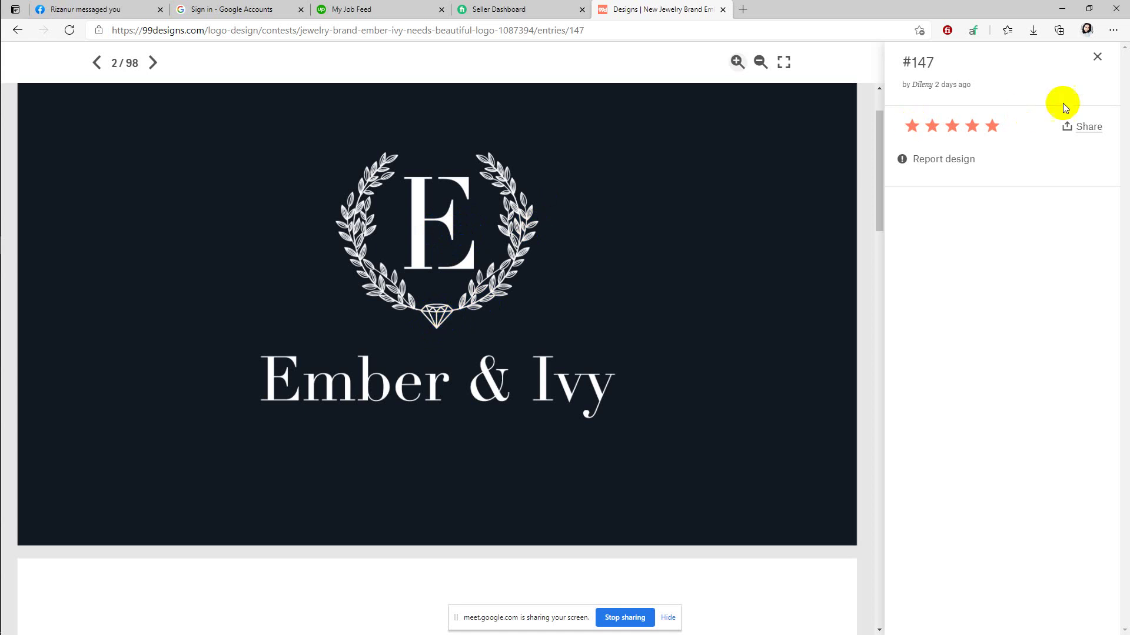
pyautogui.click(1097, 55)
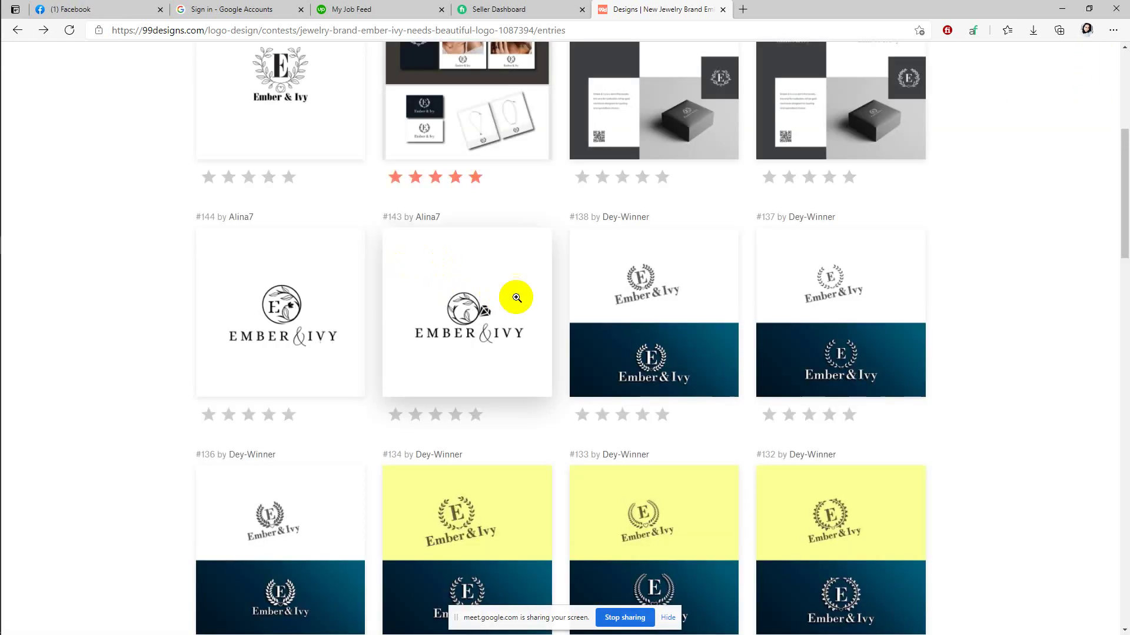
# Step: Search the 99designs notifications for the report on entry #135 and open it
pyautogui.scroll(5, 511, 297)
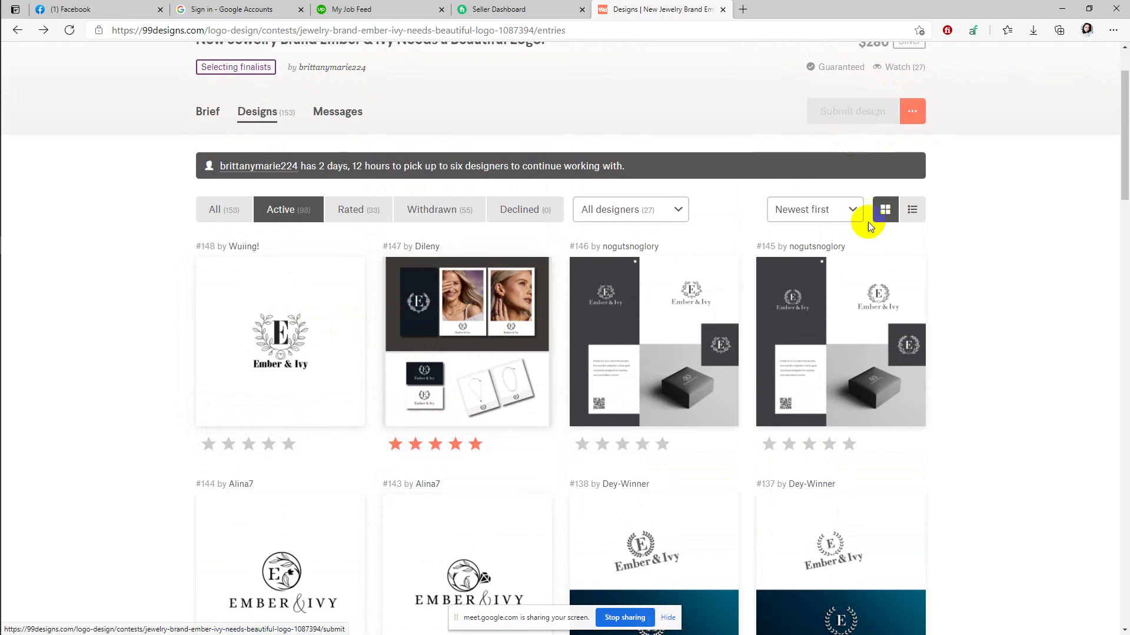
pyautogui.scroll(2, 877, 206)
pyautogui.click(890, 67)
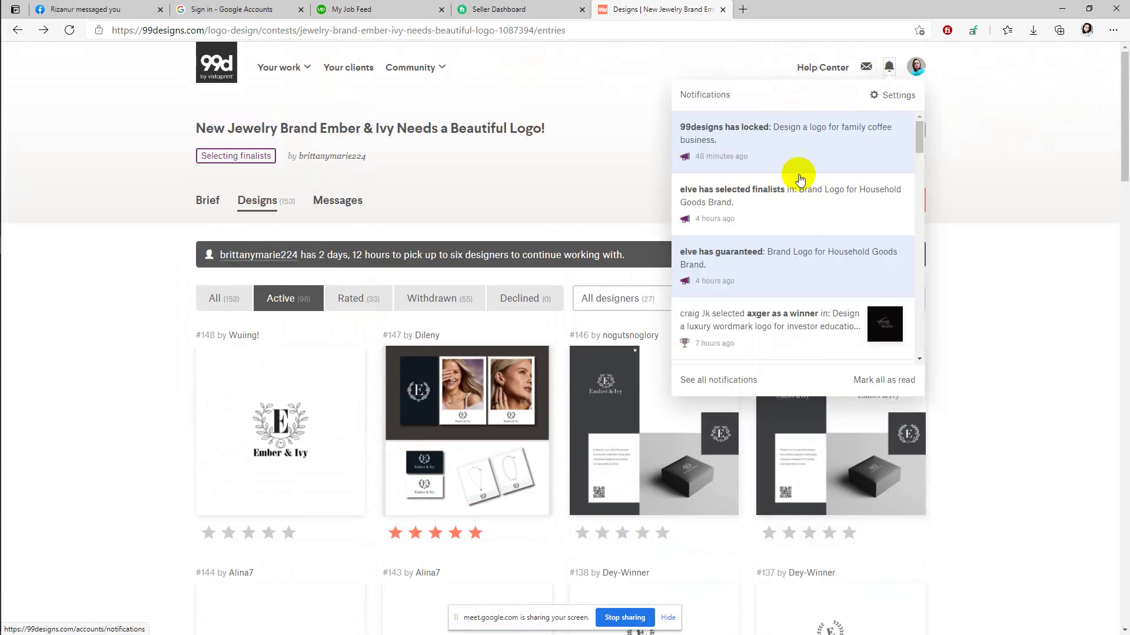
pyautogui.scroll(-1, 832, 227)
pyautogui.scroll(-1, 831, 228)
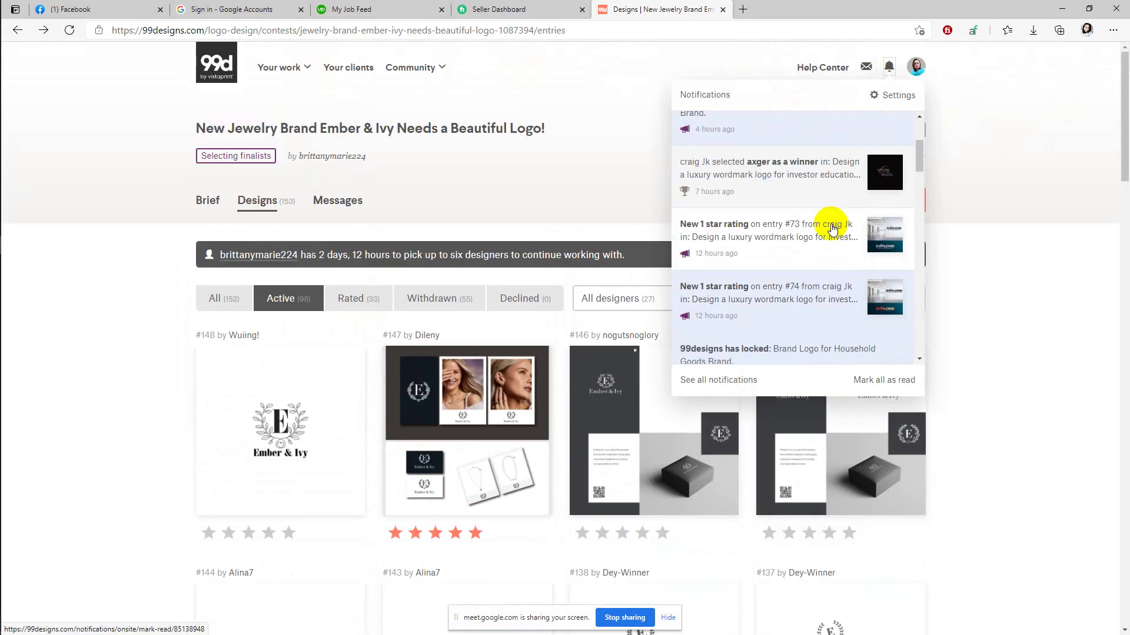
pyautogui.scroll(-4, 831, 229)
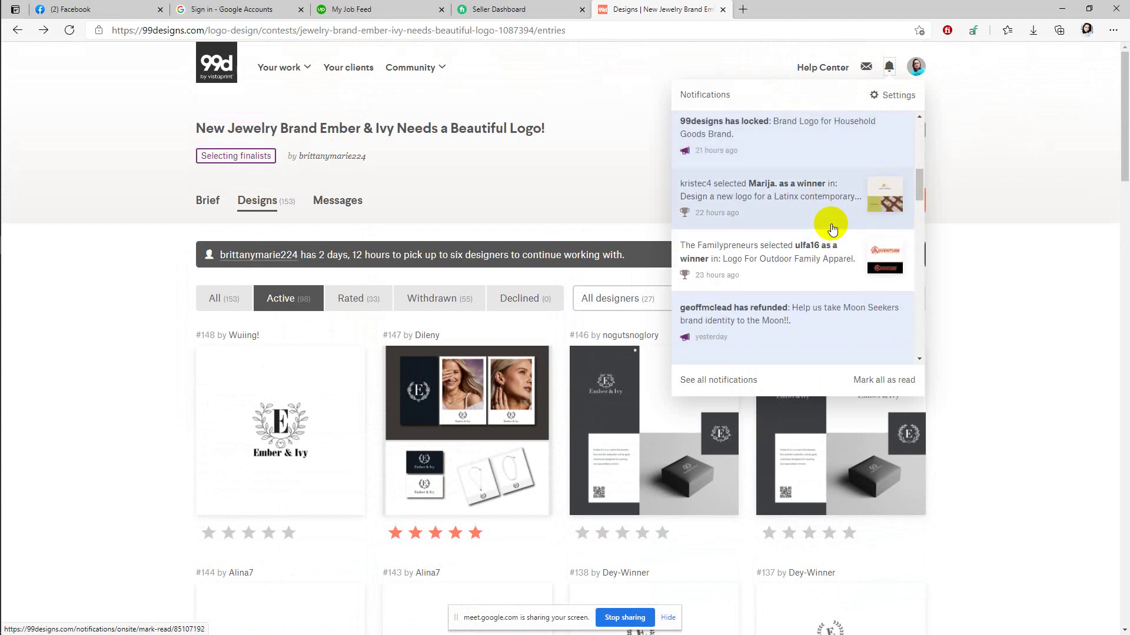
pyautogui.scroll(-2, 832, 229)
pyautogui.scroll(-2, 832, 228)
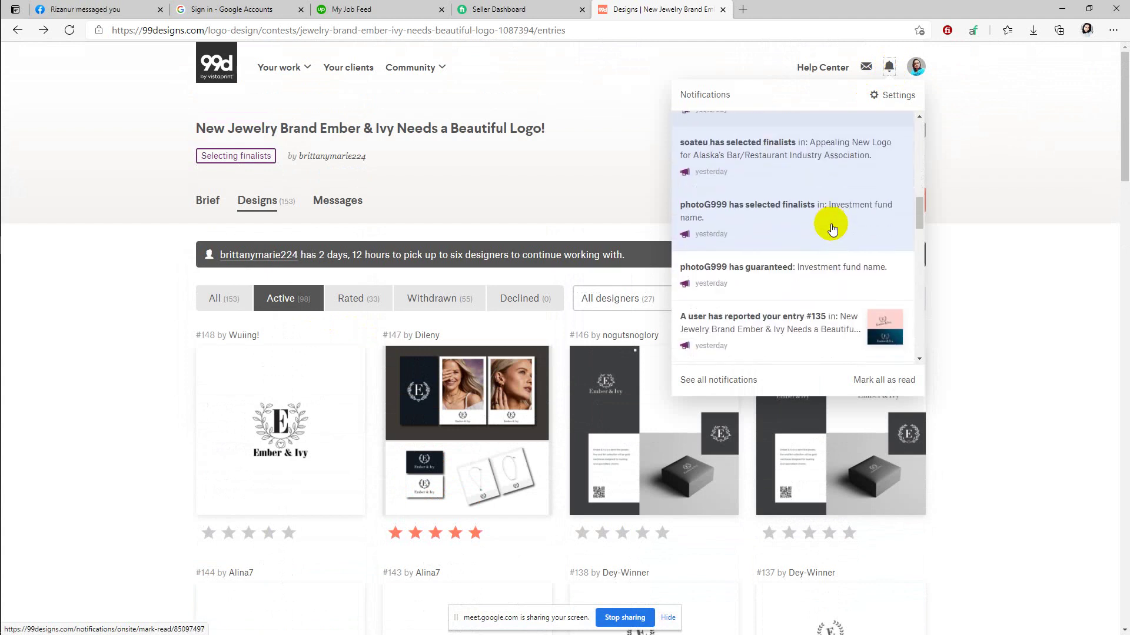
pyautogui.scroll(-2, 831, 228)
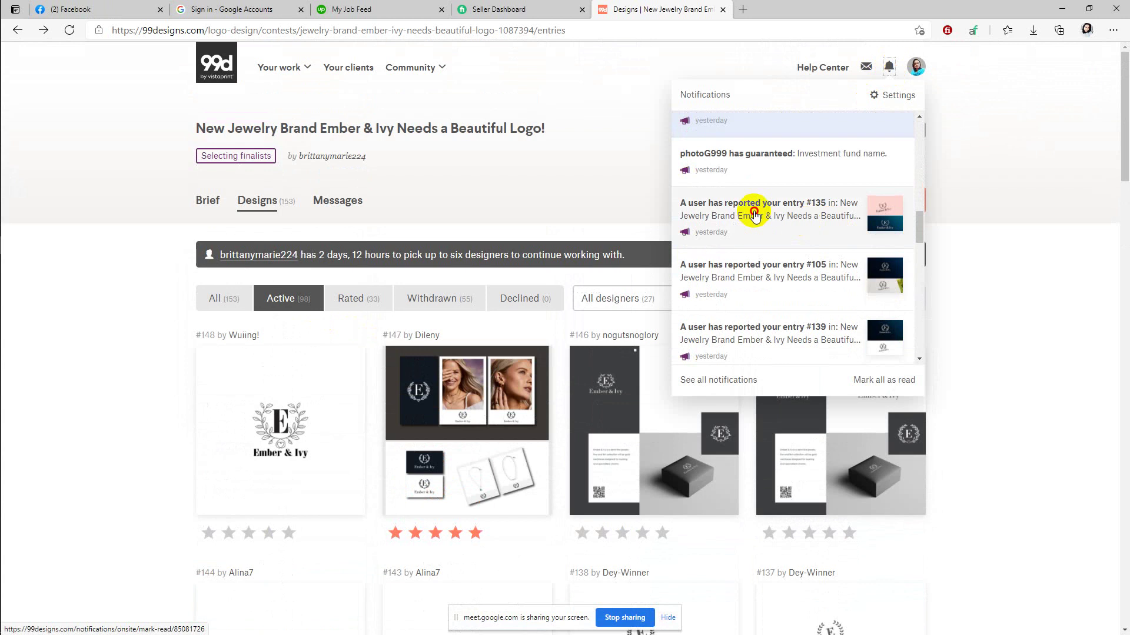
pyautogui.click(755, 216)
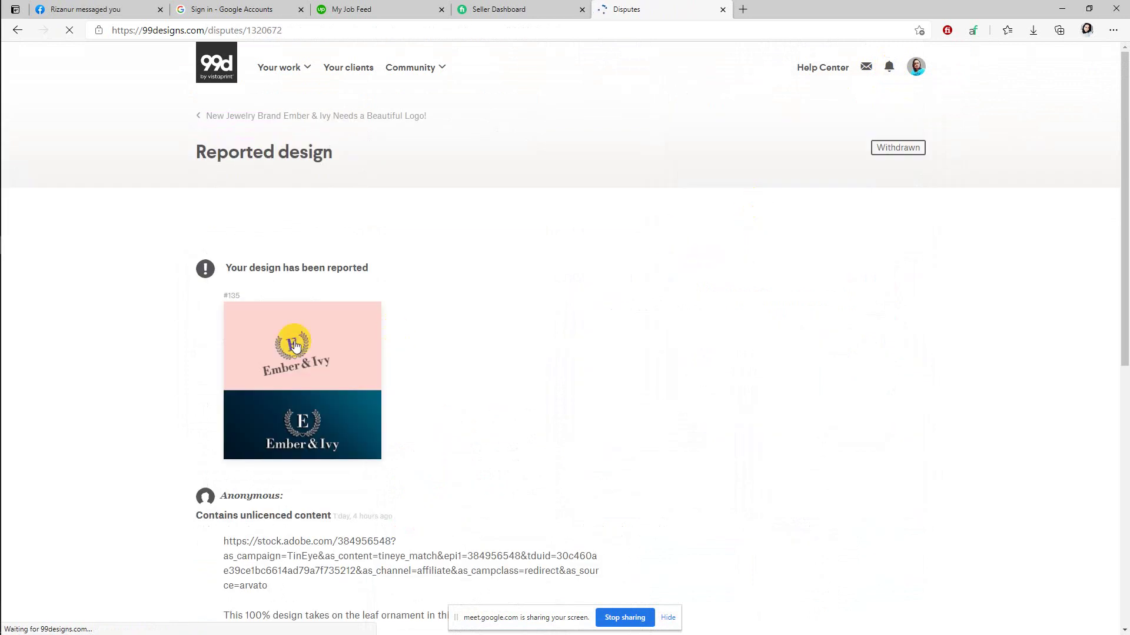
# Step: Open the Adobe Stock link cited in the report on entry #135 and look over the botanical wreath's page
pyautogui.scroll(-3, 454, 344)
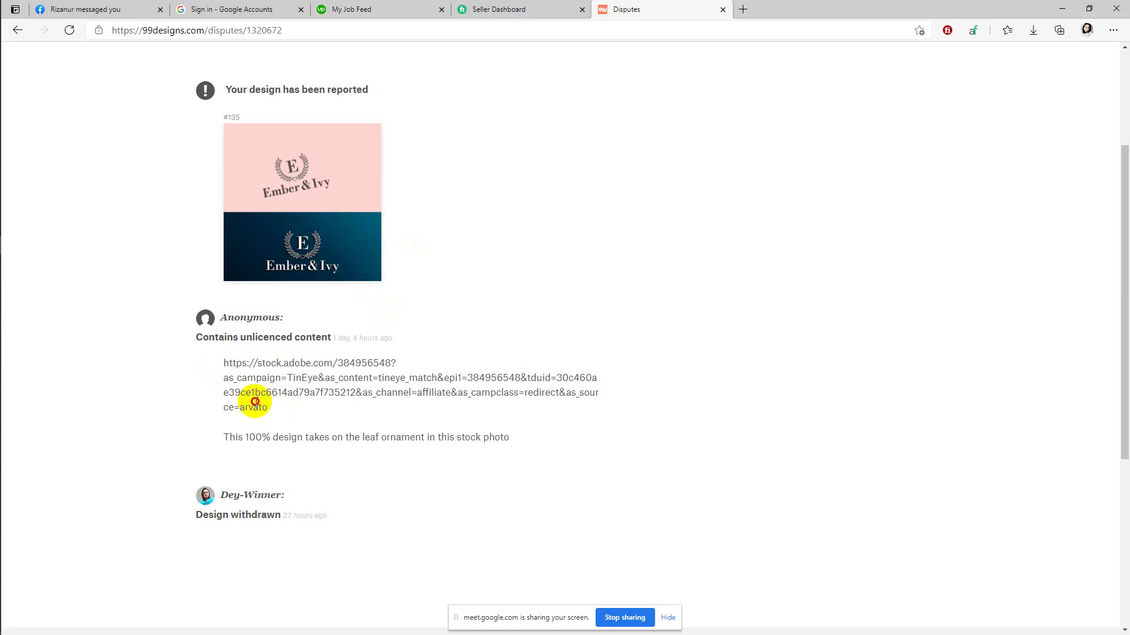
pyautogui.moveTo(267, 408); pyautogui.dragTo(223, 366)
pyautogui.rightClick(281, 373)
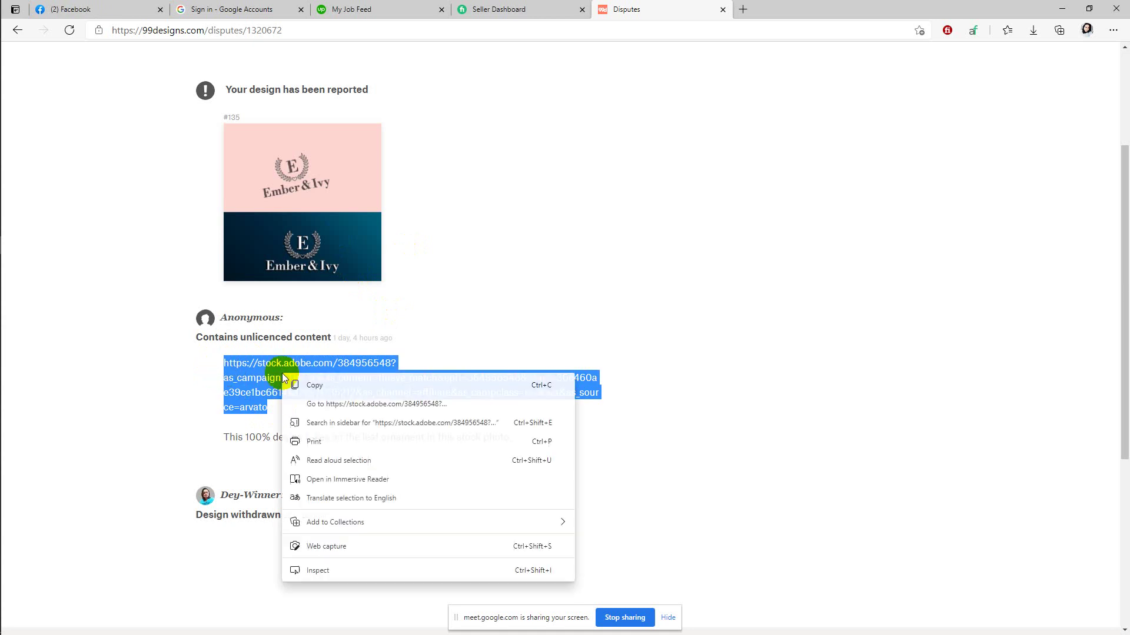
pyautogui.click(312, 402)
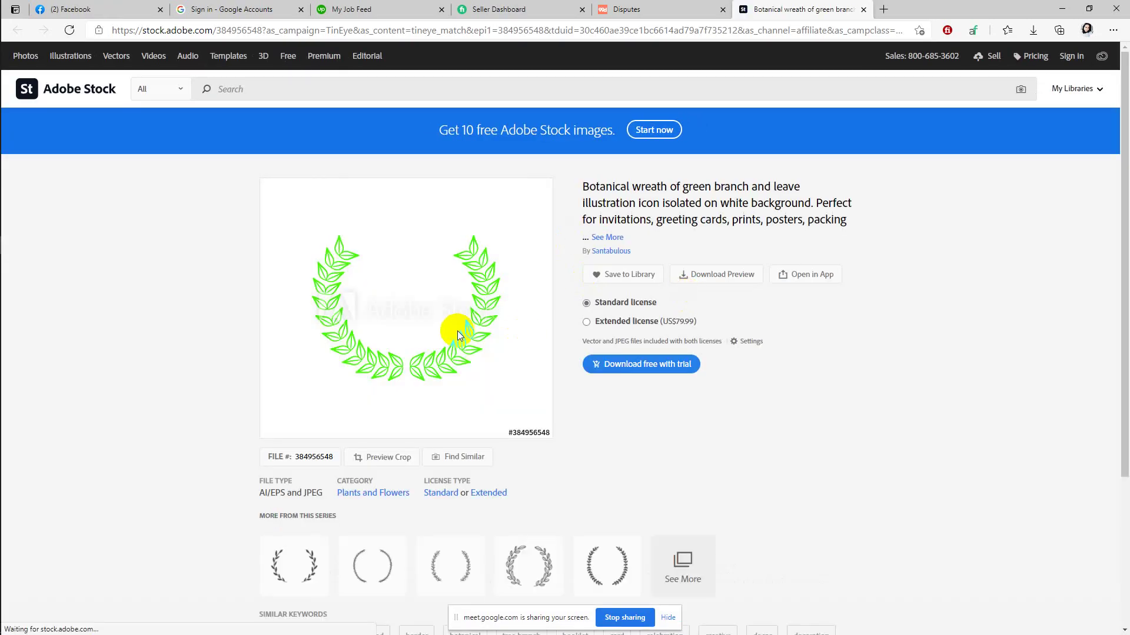
pyautogui.scroll(-3, 457, 331)
pyautogui.scroll(1, 455, 186)
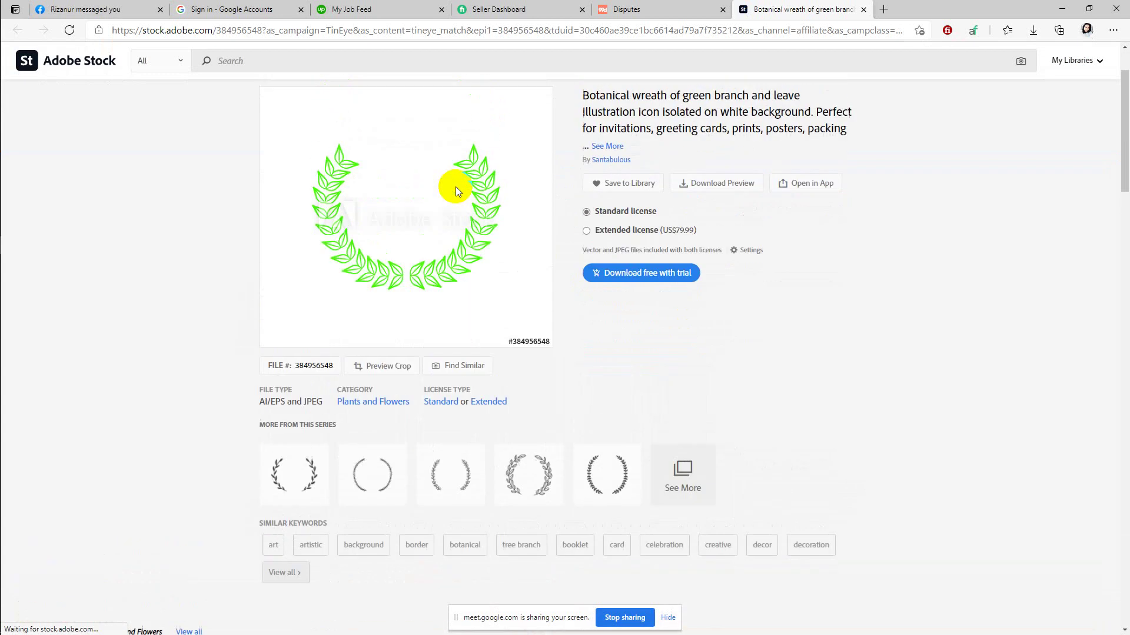
# Step: Compare the reported Ember & Ivy design #135 with the Adobe Stock wreath, ending on the report
pyautogui.click(628, 9)
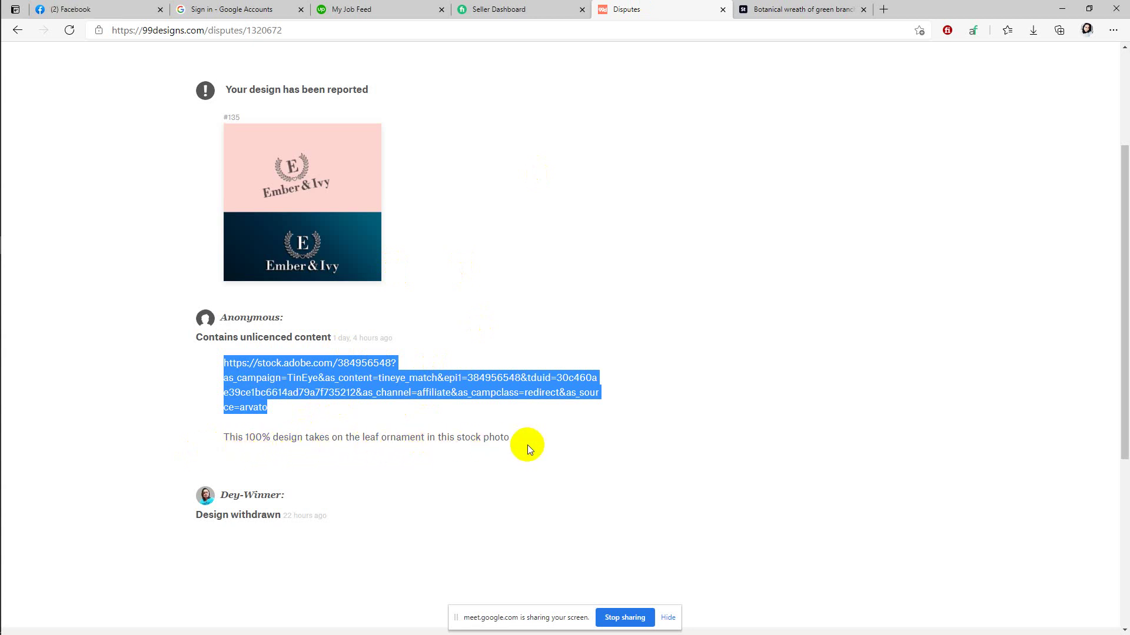
pyautogui.click(757, 7)
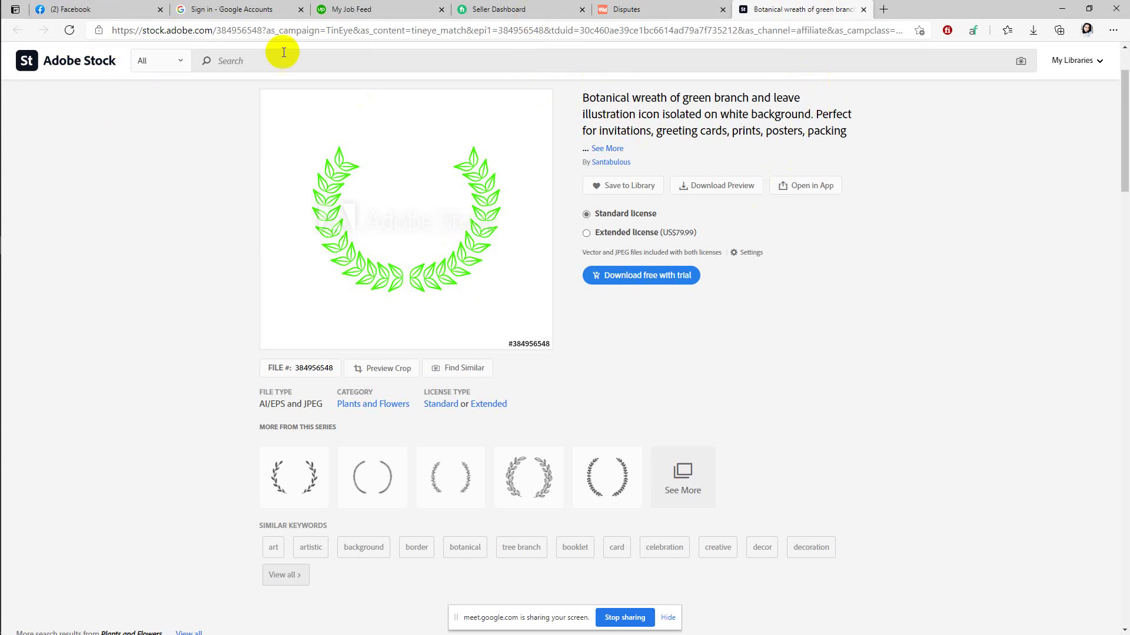
pyautogui.click(679, 7)
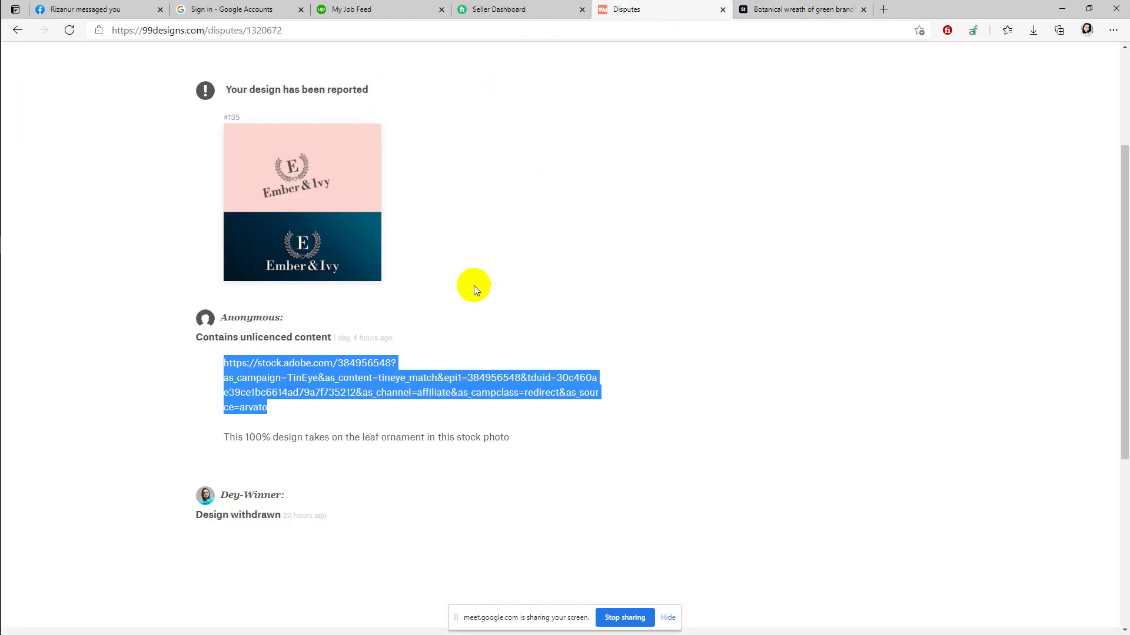
pyautogui.click(571, 238)
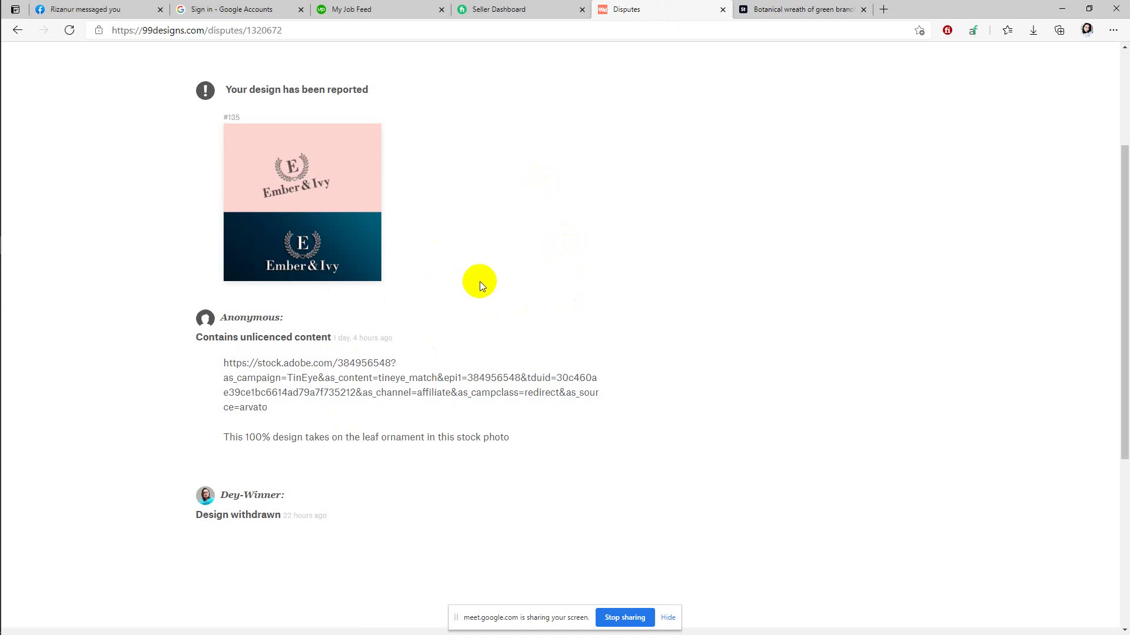
# Step: Open entry #135 from its report to read the designer's comments, and return to the report
pyautogui.scroll(2, 479, 281)
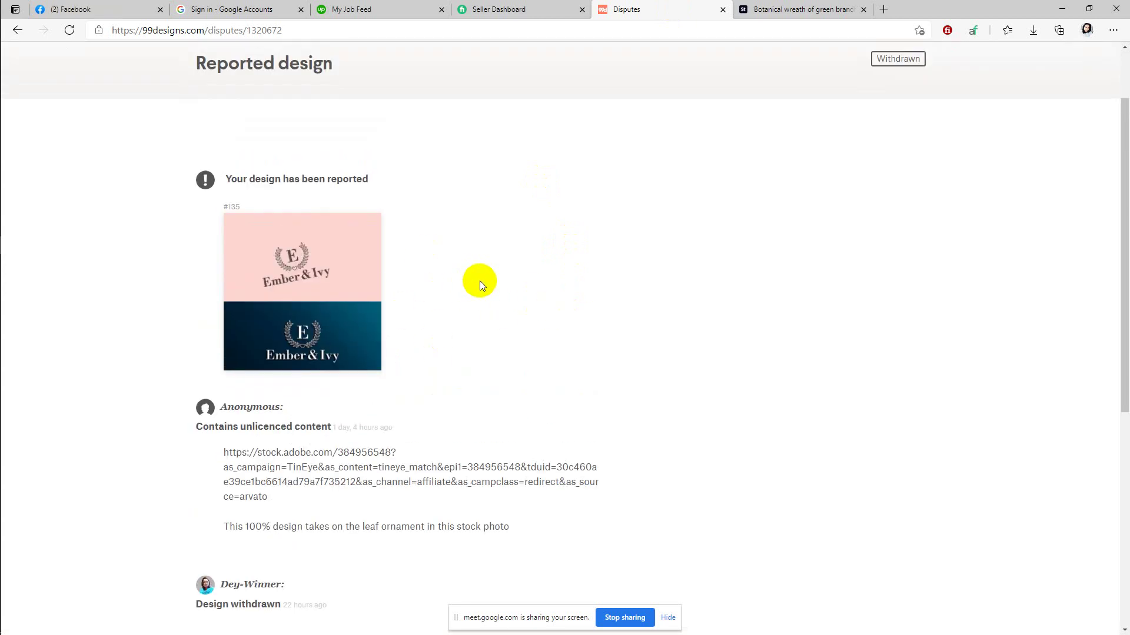
pyautogui.click(323, 260)
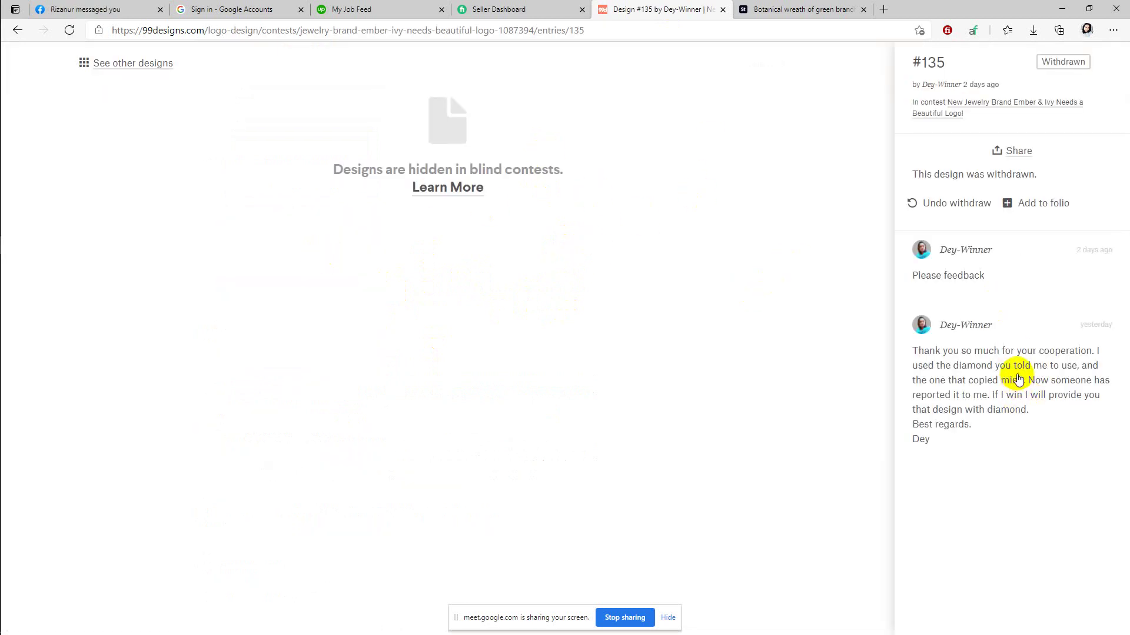
pyautogui.click(17, 30)
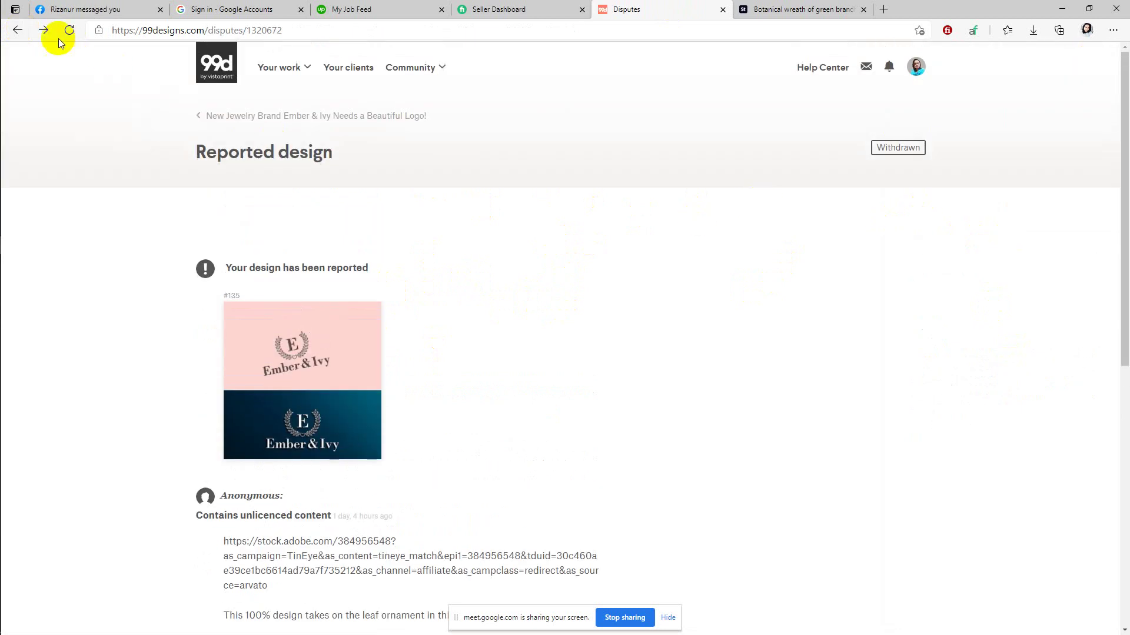
# Step: Return to the Ember & Ivy contest and open the report on entry #149 from the notifications
pyautogui.click(18, 30)
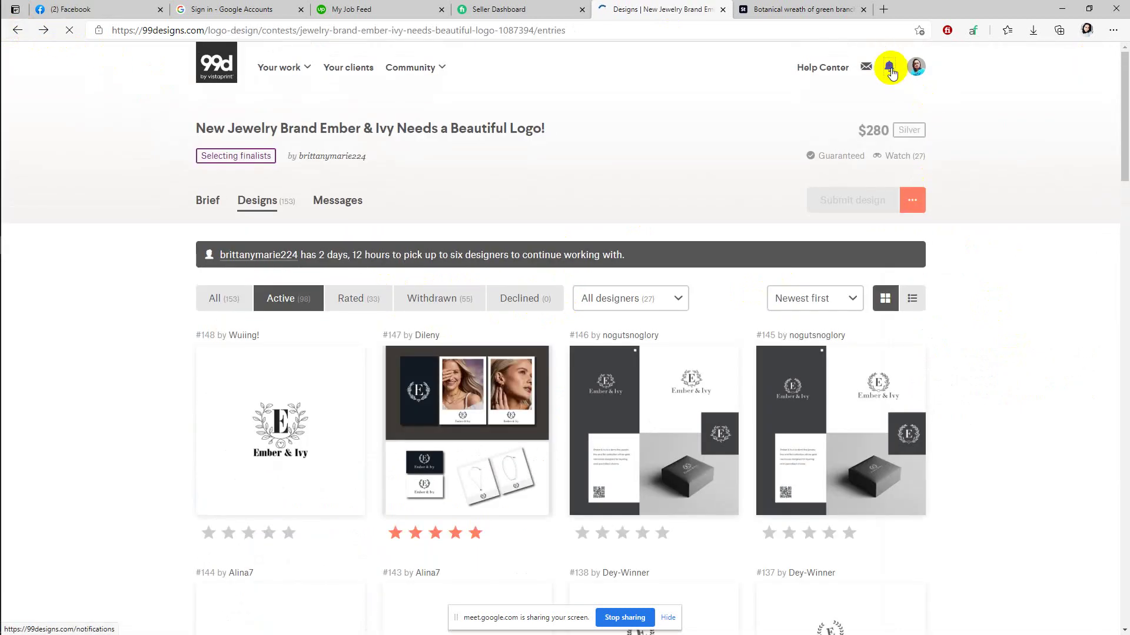
pyautogui.click(890, 71)
pyautogui.scroll(-5, 801, 277)
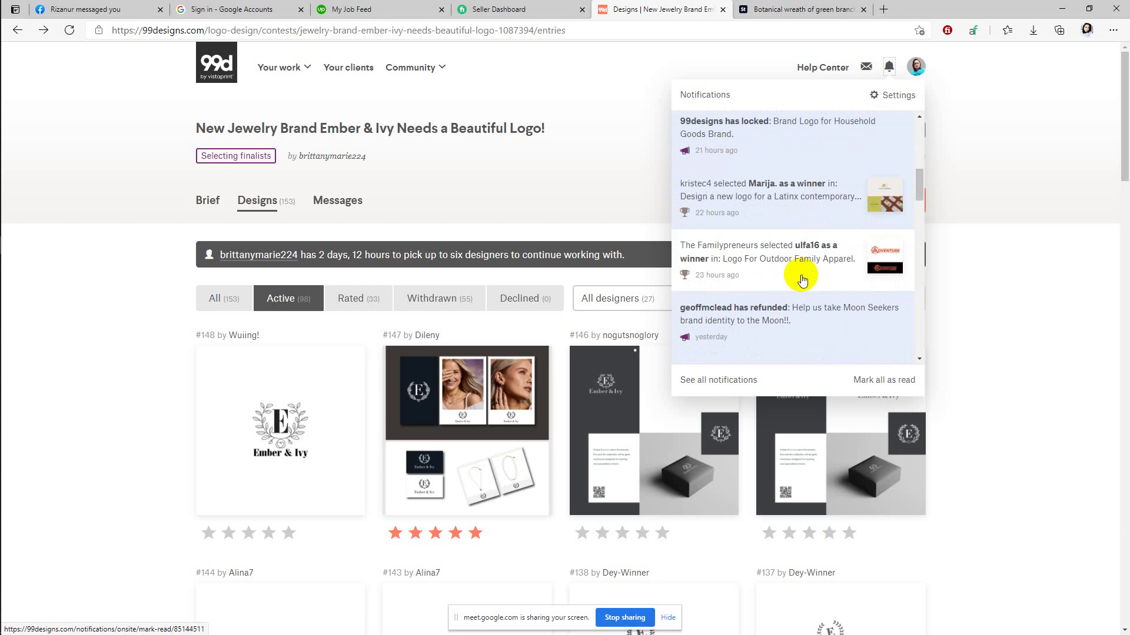
pyautogui.scroll(-10, 802, 280)
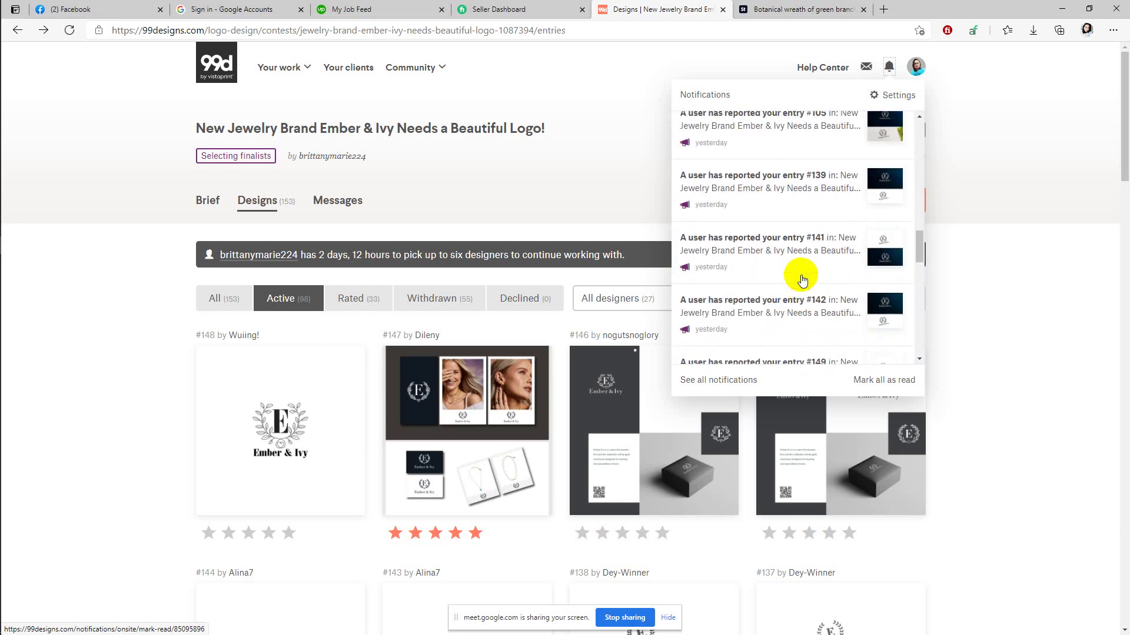
pyautogui.scroll(-4, 803, 280)
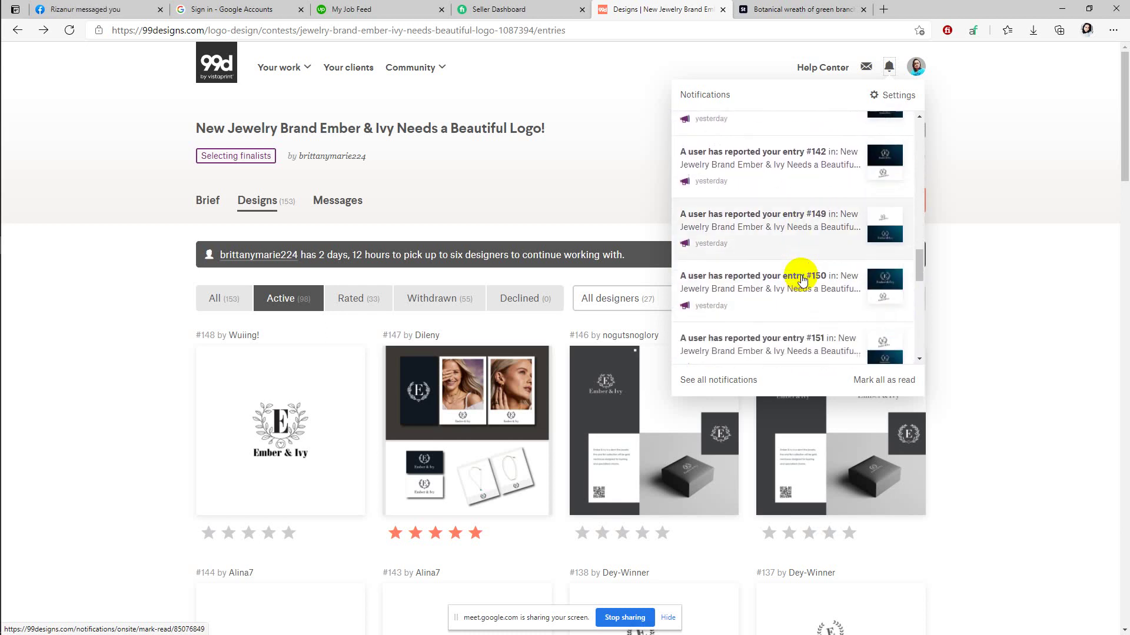
pyautogui.click(805, 217)
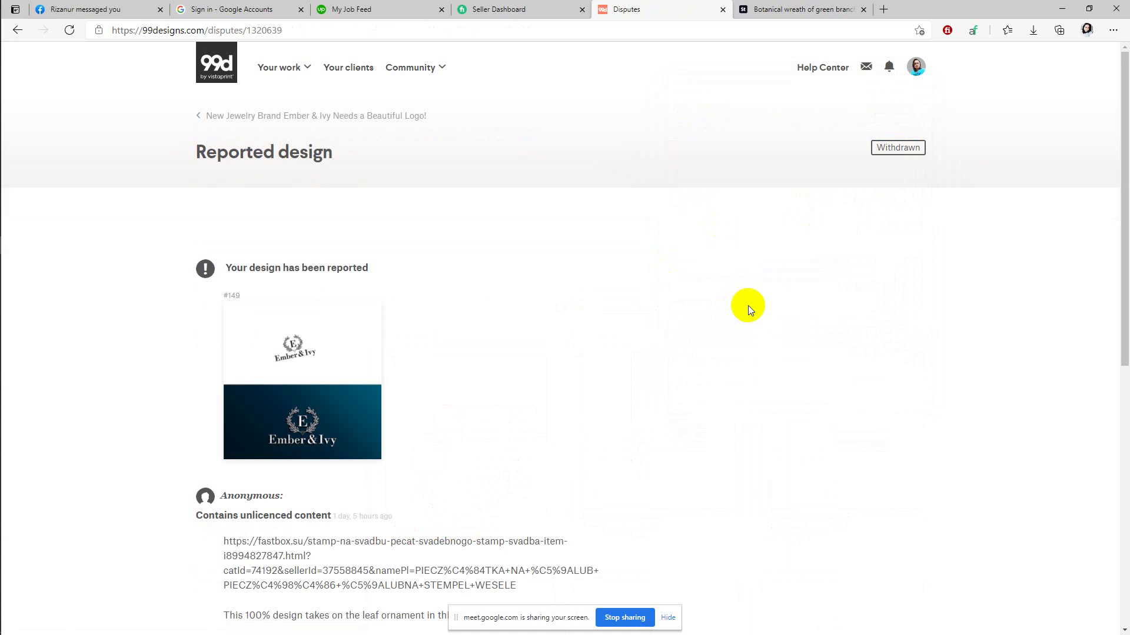
# Step: Read the report on entry #149, view the withdrawn entry's page with its comment, and return to the report
pyautogui.scroll(-8, 748, 305)
pyautogui.scroll(6, 747, 306)
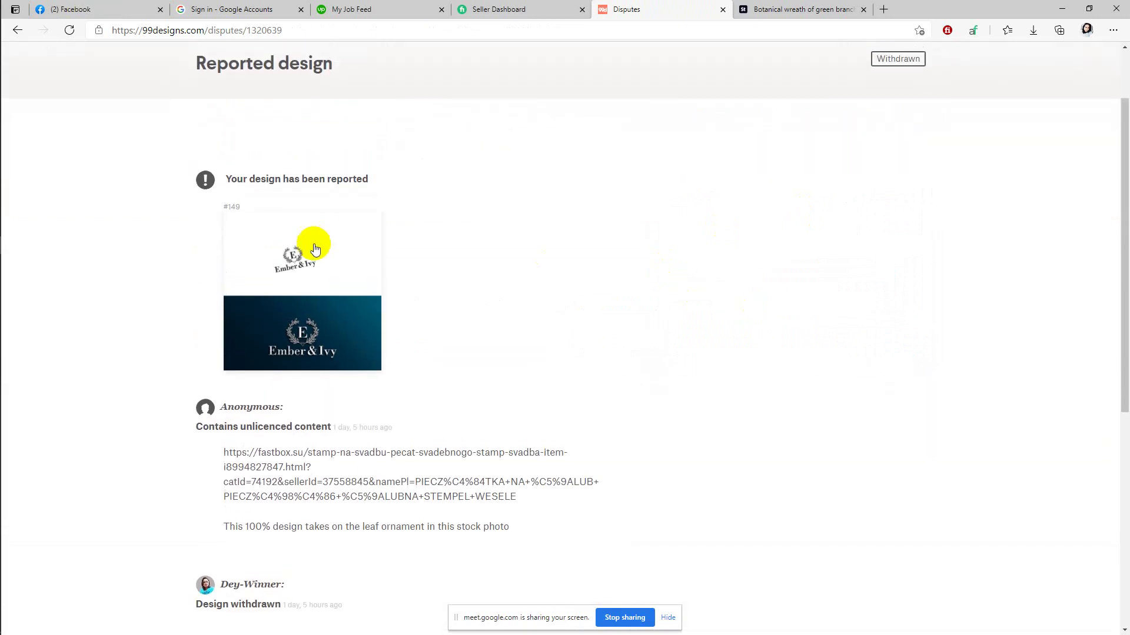
pyautogui.click(314, 248)
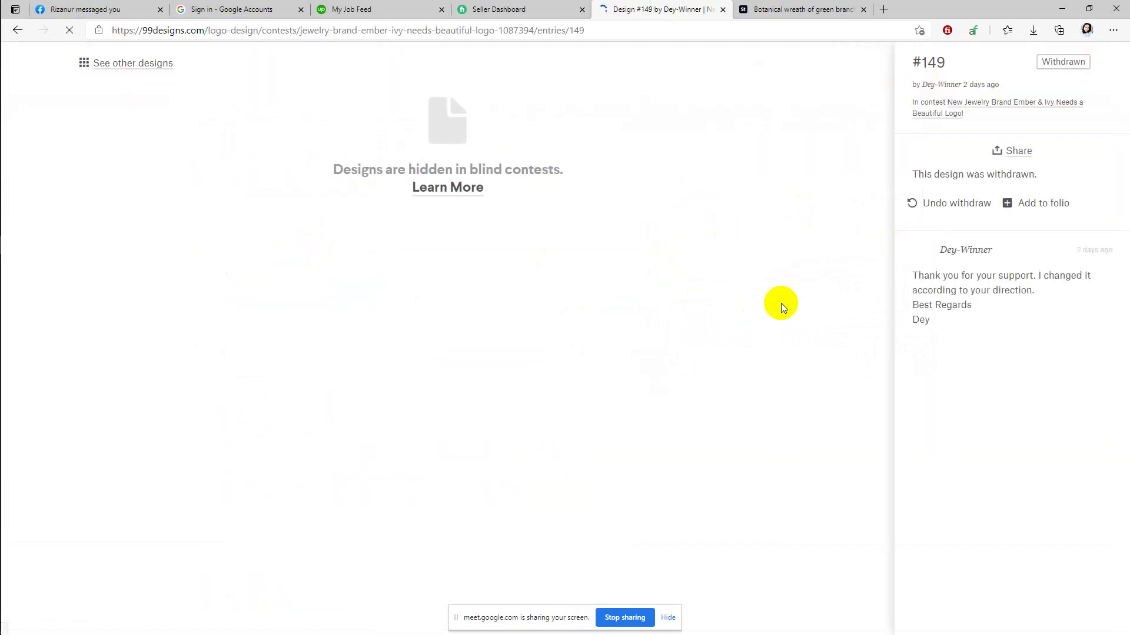
pyautogui.click(26, 36)
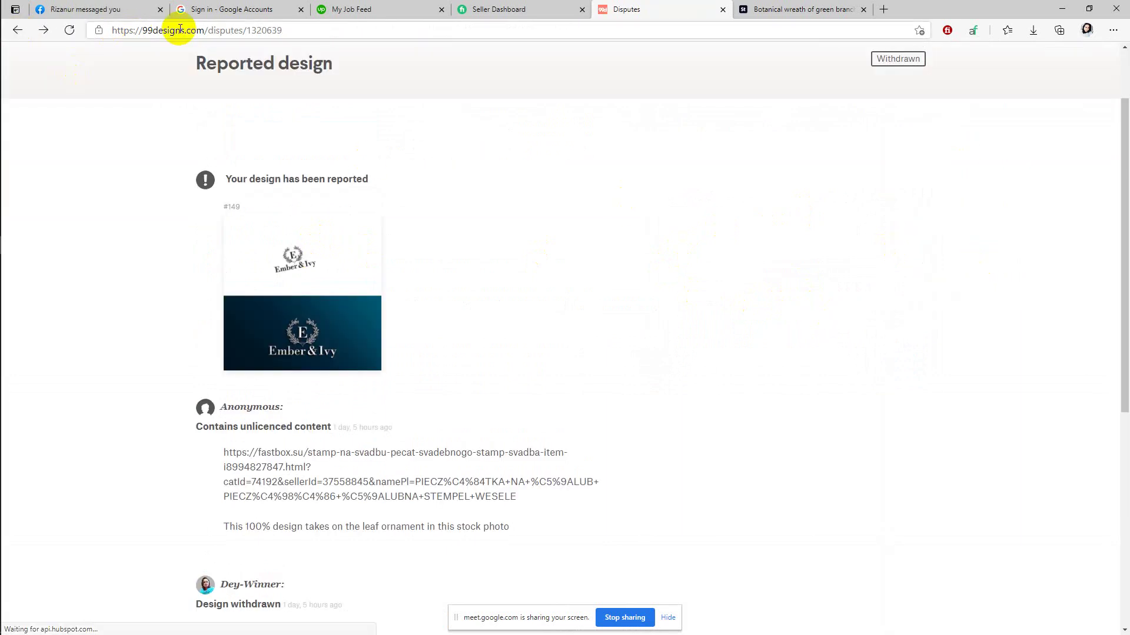
# Step: Go back to the Ember & Ivy contest and open the report on entry #139 from the notifications
pyautogui.click(17, 30)
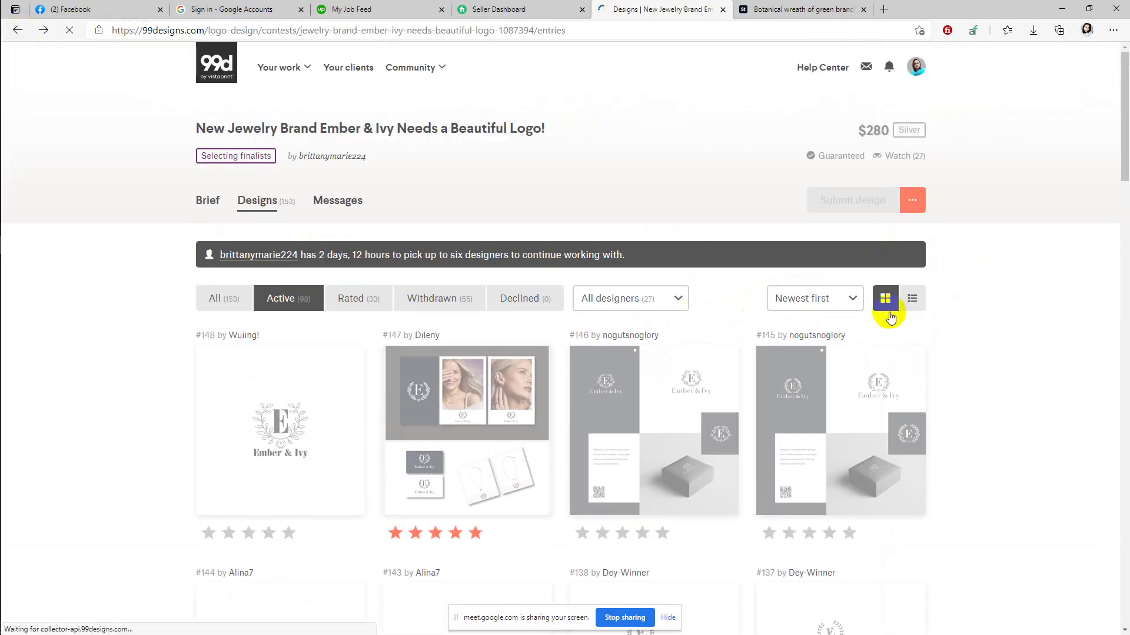
pyautogui.click(889, 66)
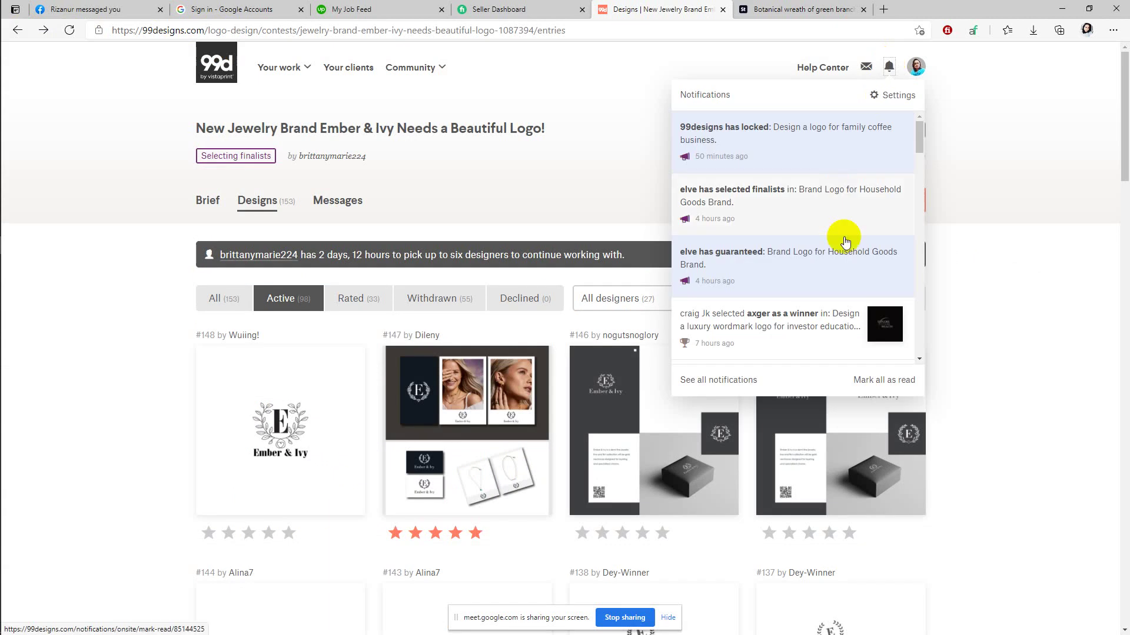
pyautogui.scroll(-8, 862, 262)
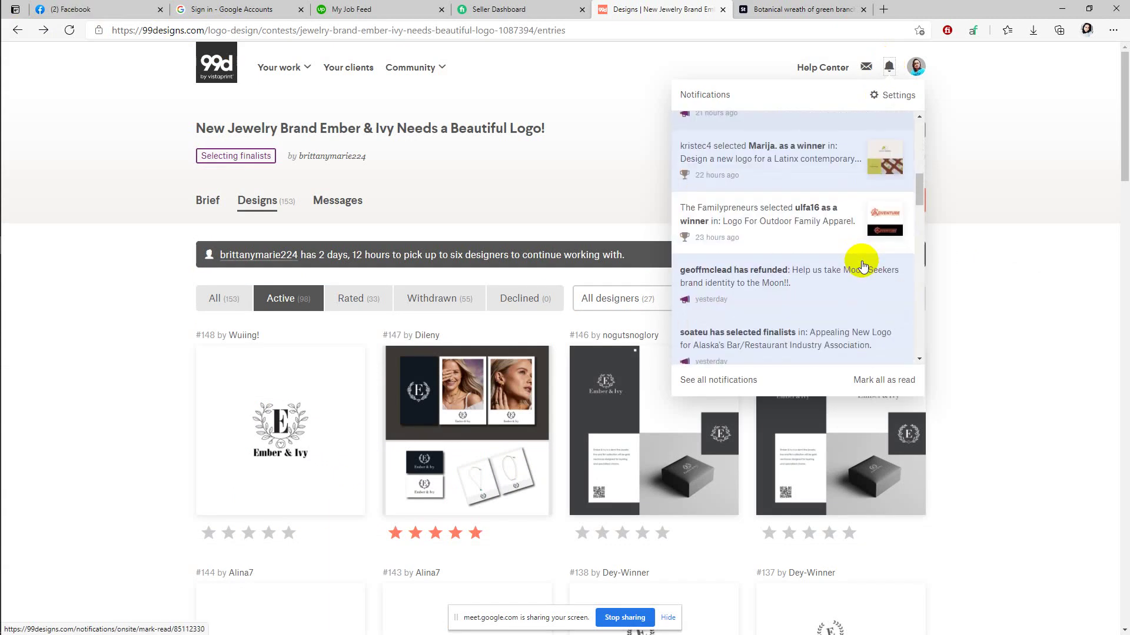
pyautogui.scroll(-6, 862, 266)
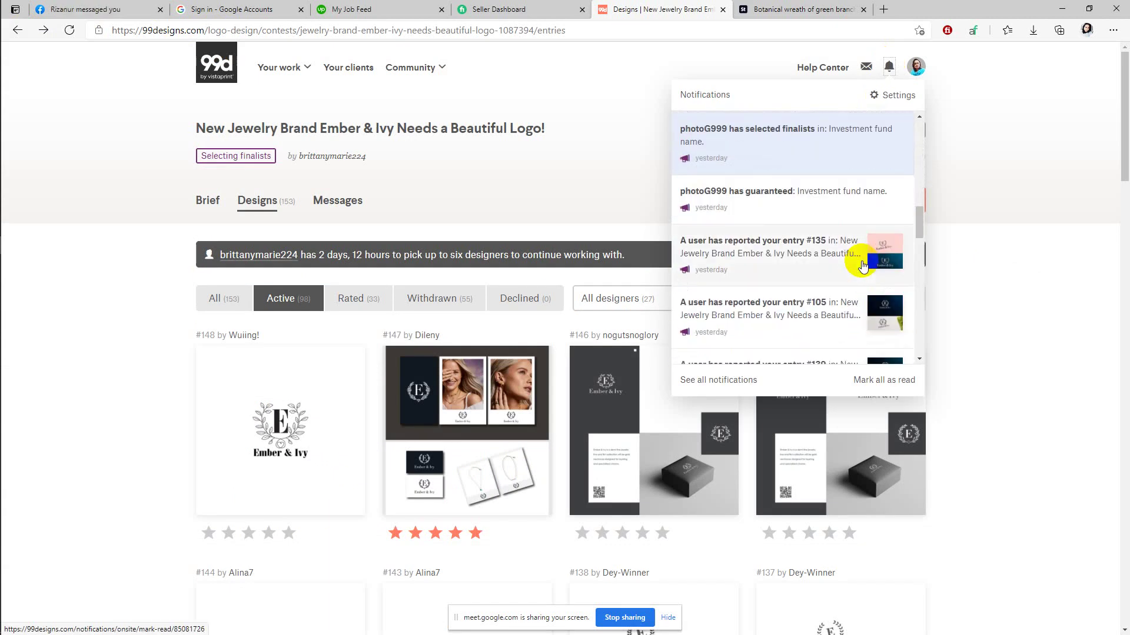
pyautogui.scroll(-1, 862, 266)
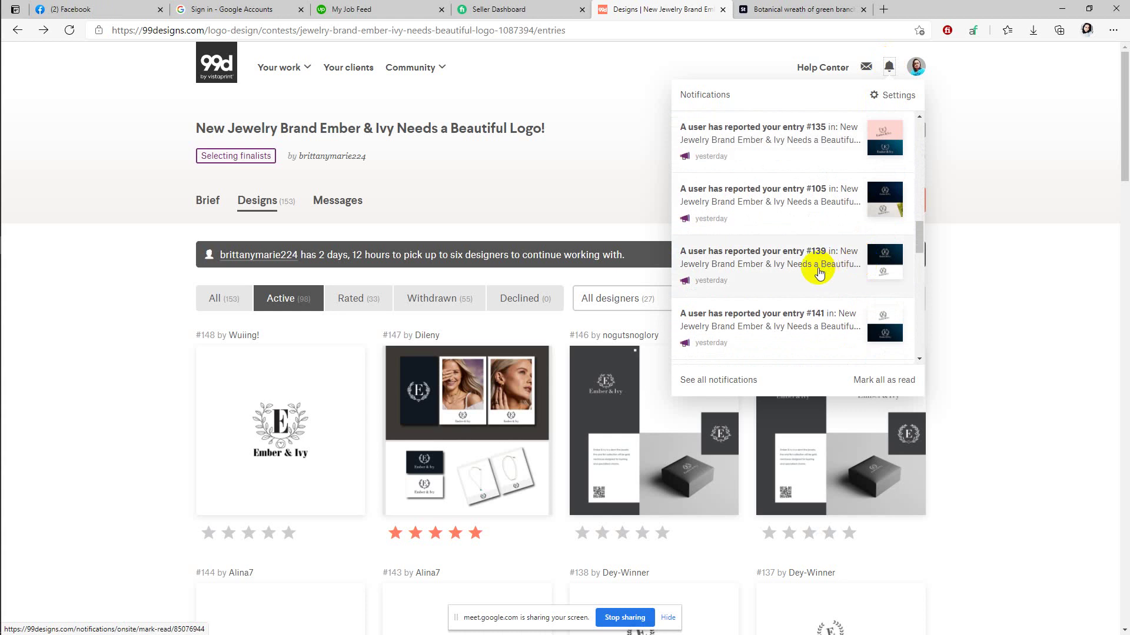
pyautogui.click(807, 263)
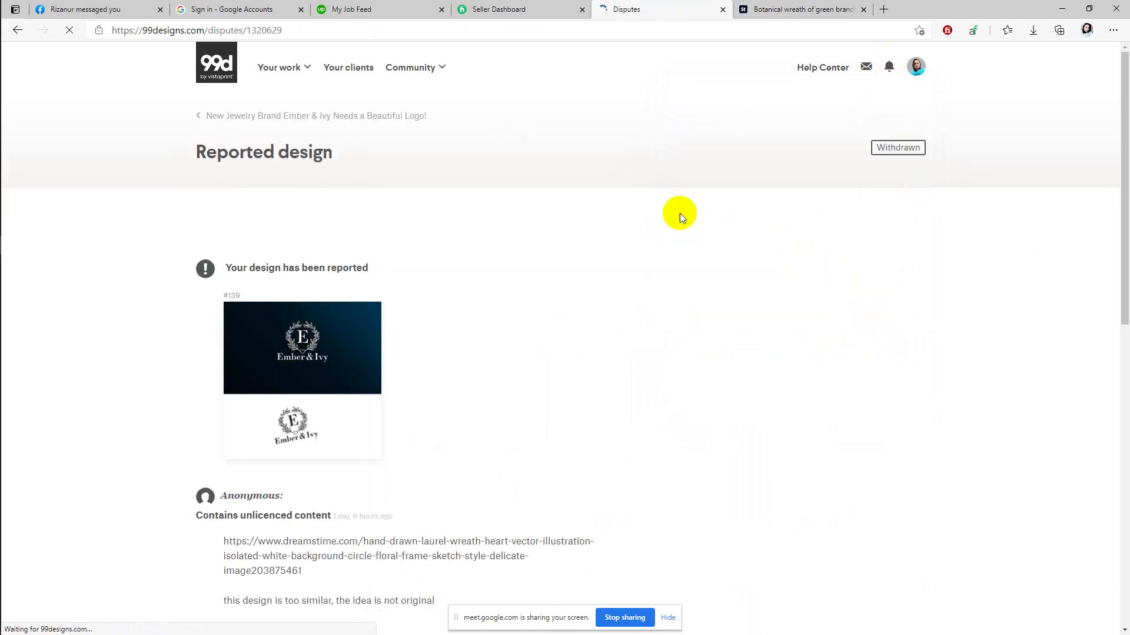
# Step: Read the report on entry #139, view the withdrawn entry's page with the client's comment, and return to the report
pyautogui.scroll(-6, 776, 238)
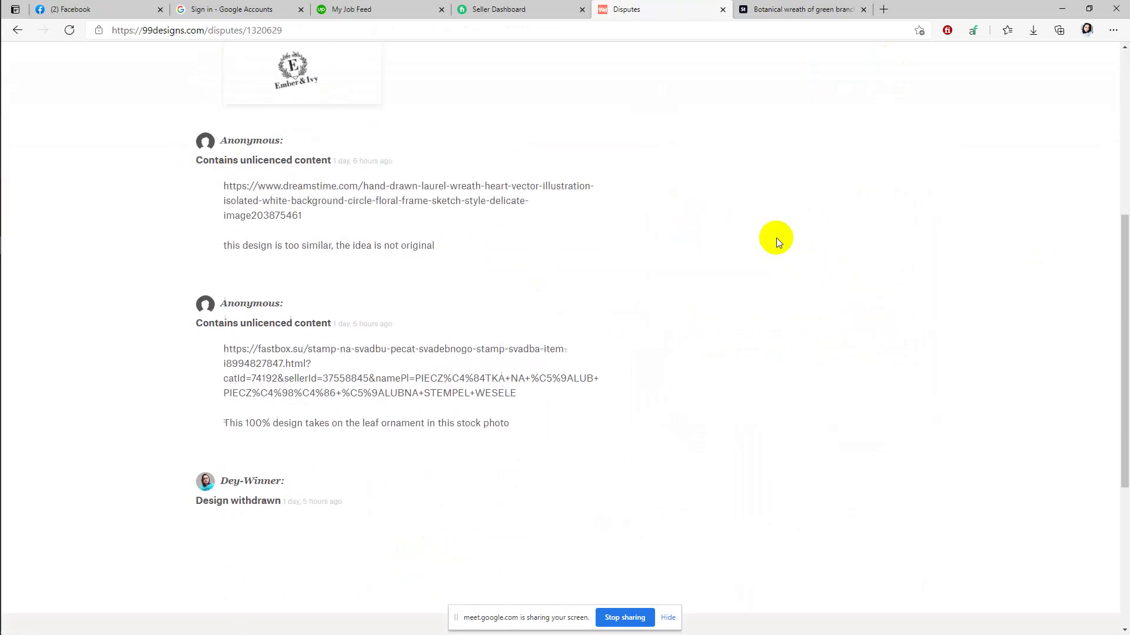
pyautogui.press('F5')
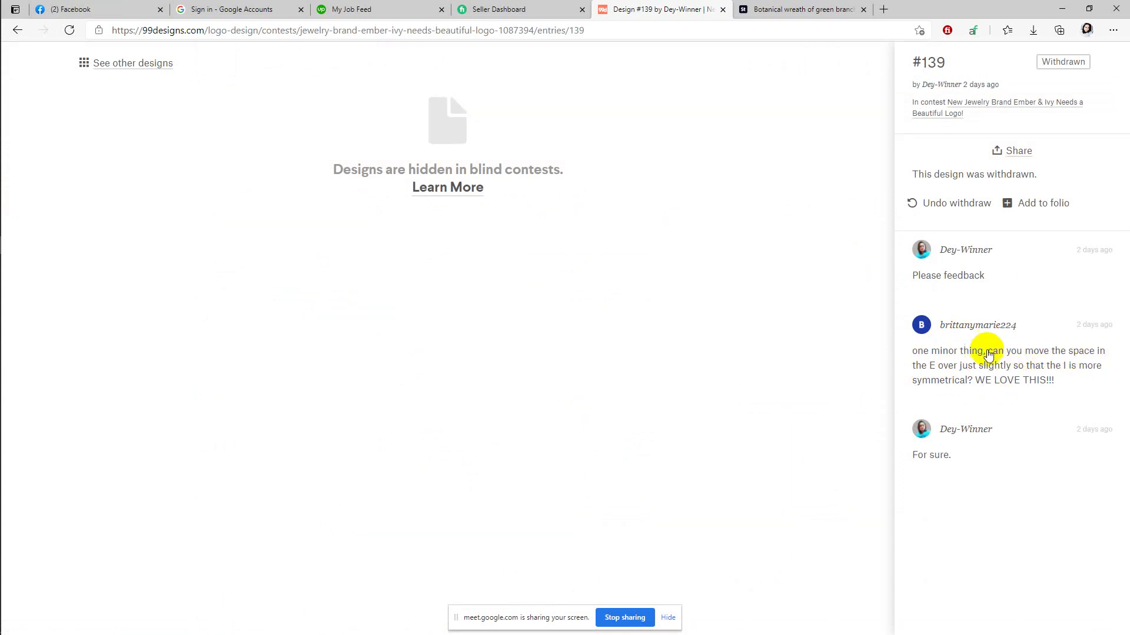
pyautogui.click(16, 31)
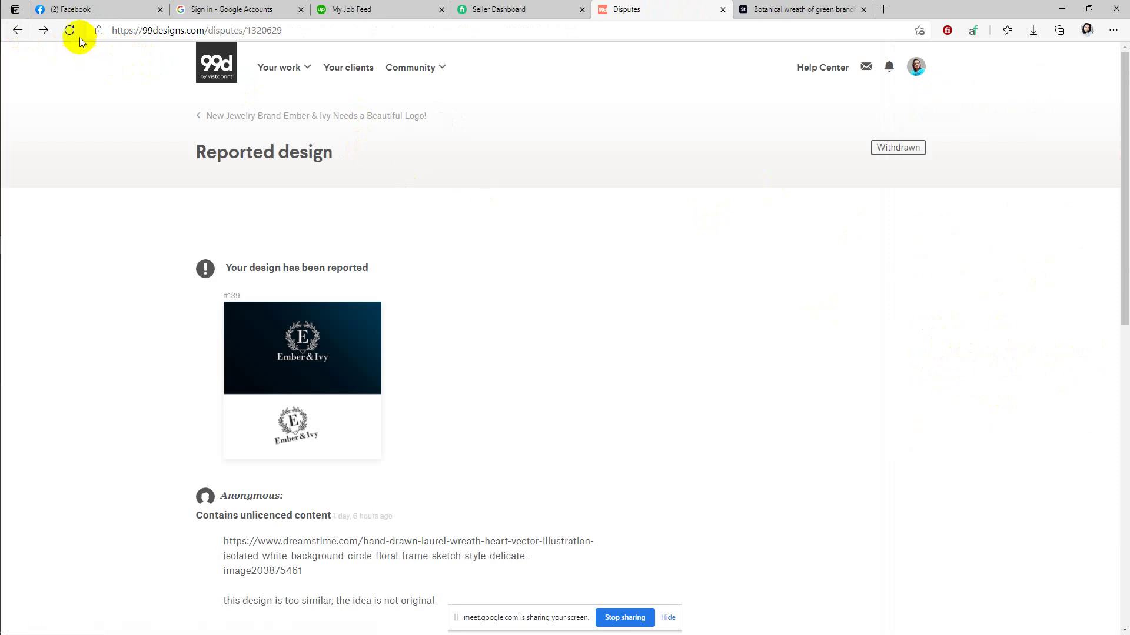
# Step: Go back to the Ember & Ivy contest, open the report on entry #140 from the notifications, and view the entry's comments
pyautogui.click(16, 31)
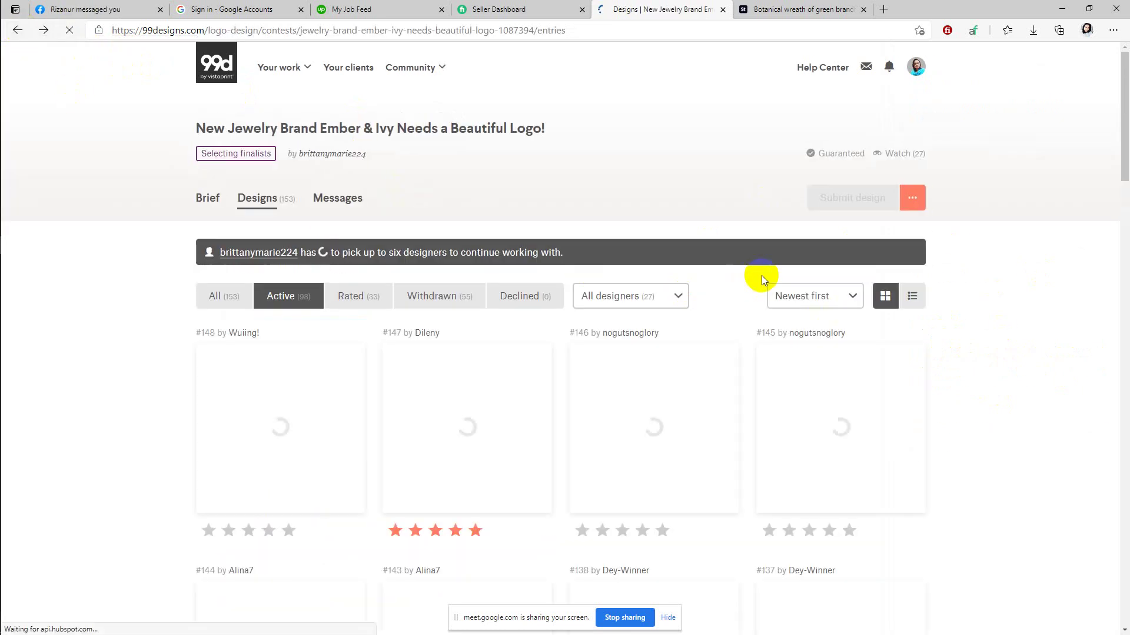
pyautogui.click(888, 67)
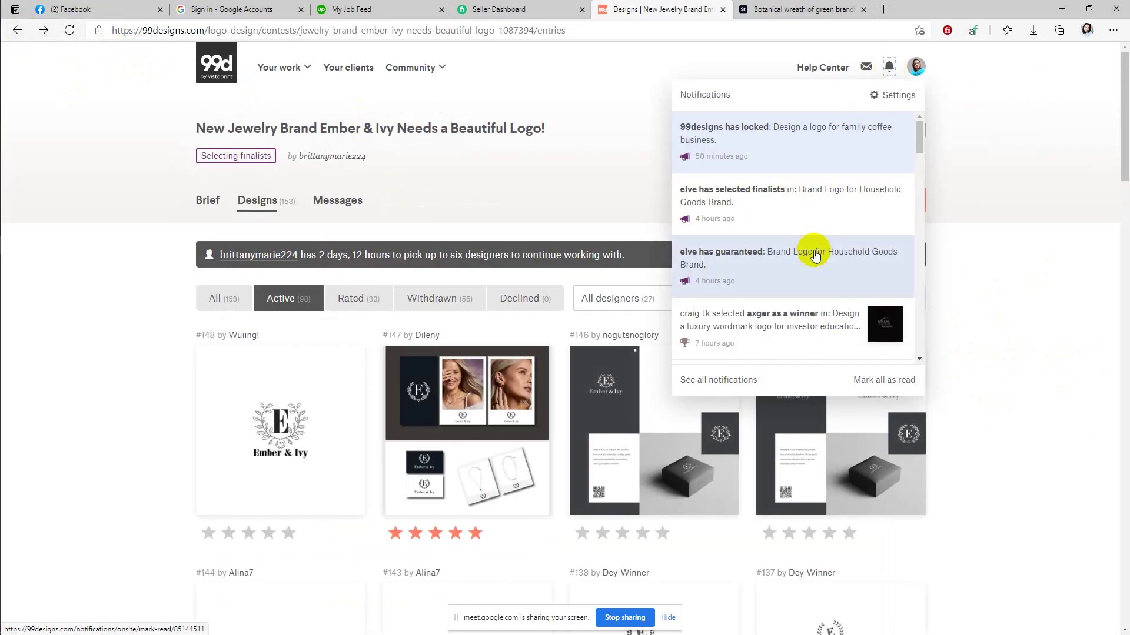
pyautogui.scroll(-10, 815, 254)
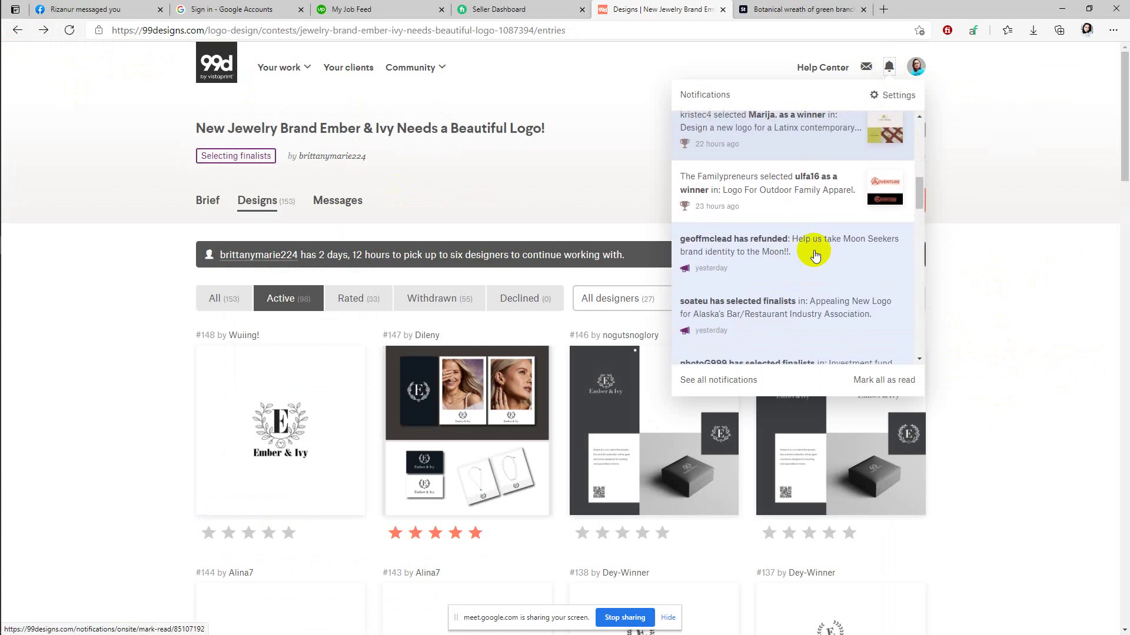
pyautogui.scroll(-7, 815, 254)
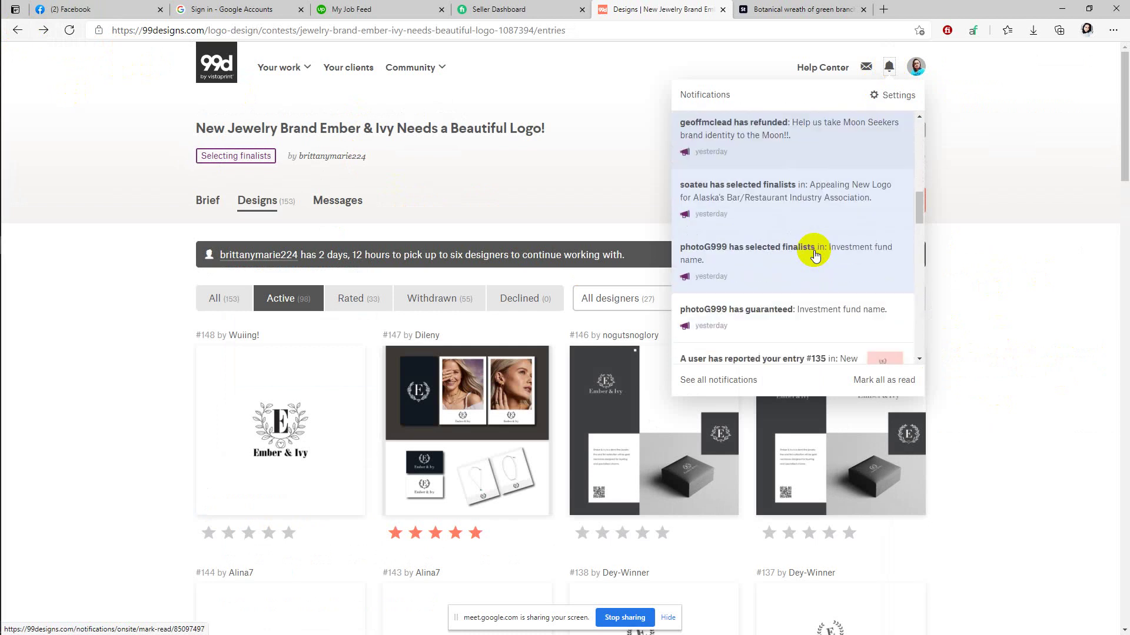
pyautogui.scroll(-8, 815, 254)
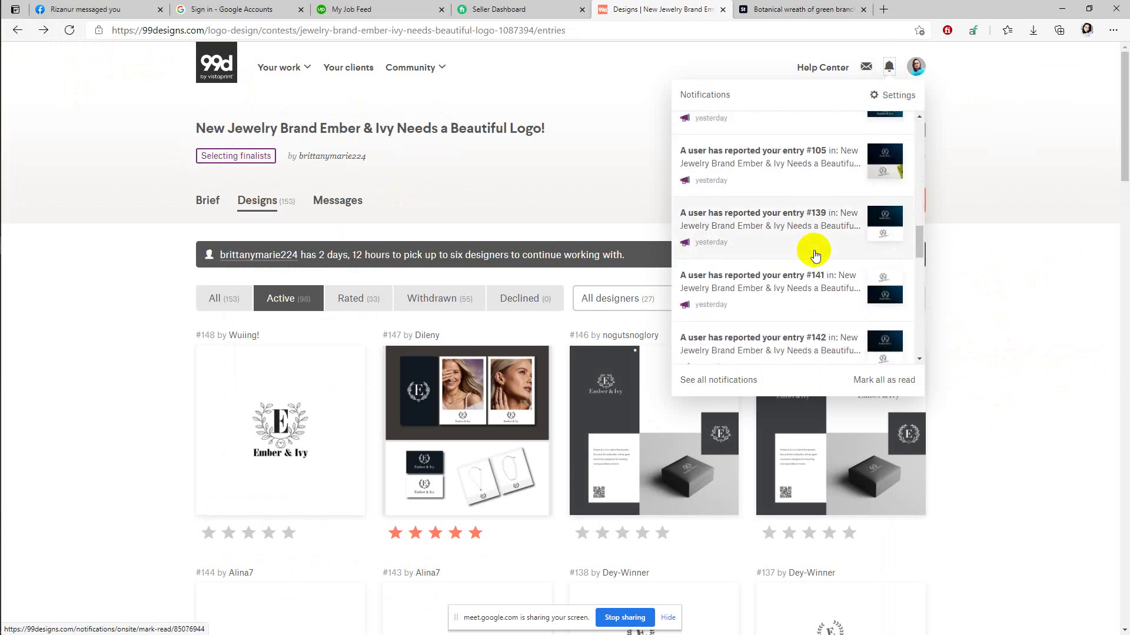
pyautogui.scroll(-6, 815, 254)
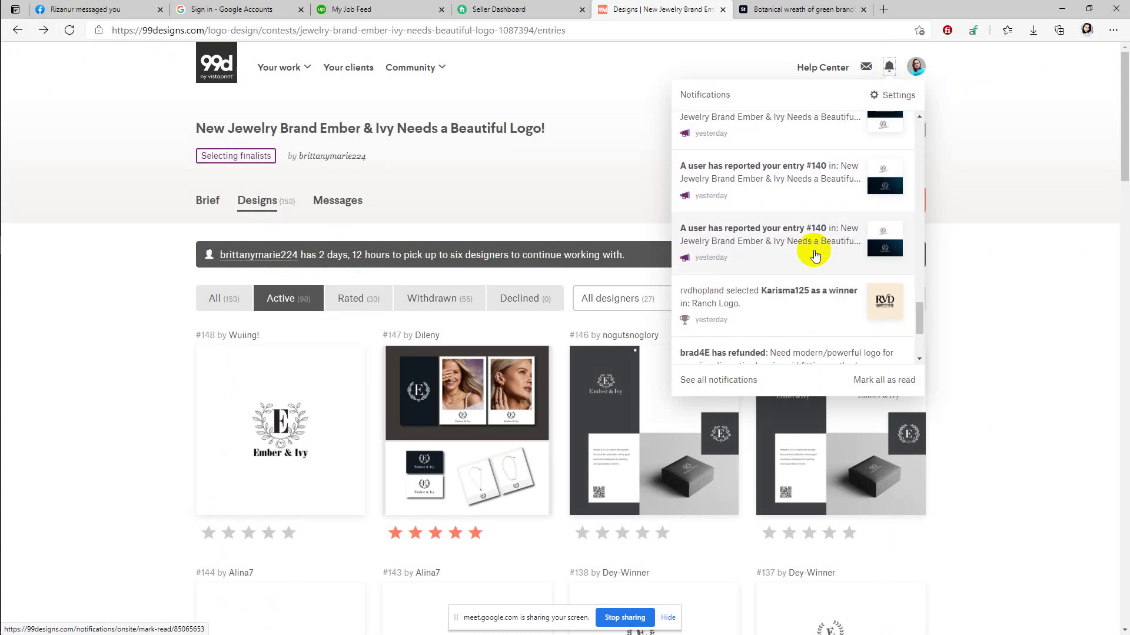
pyautogui.scroll(1, 815, 254)
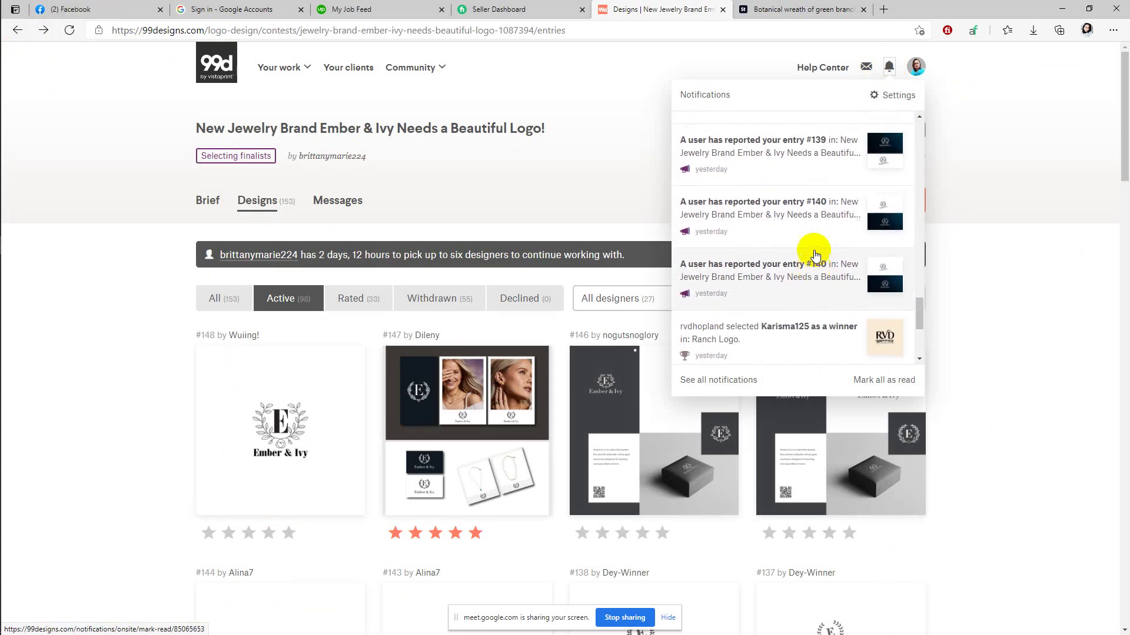
pyautogui.click(810, 210)
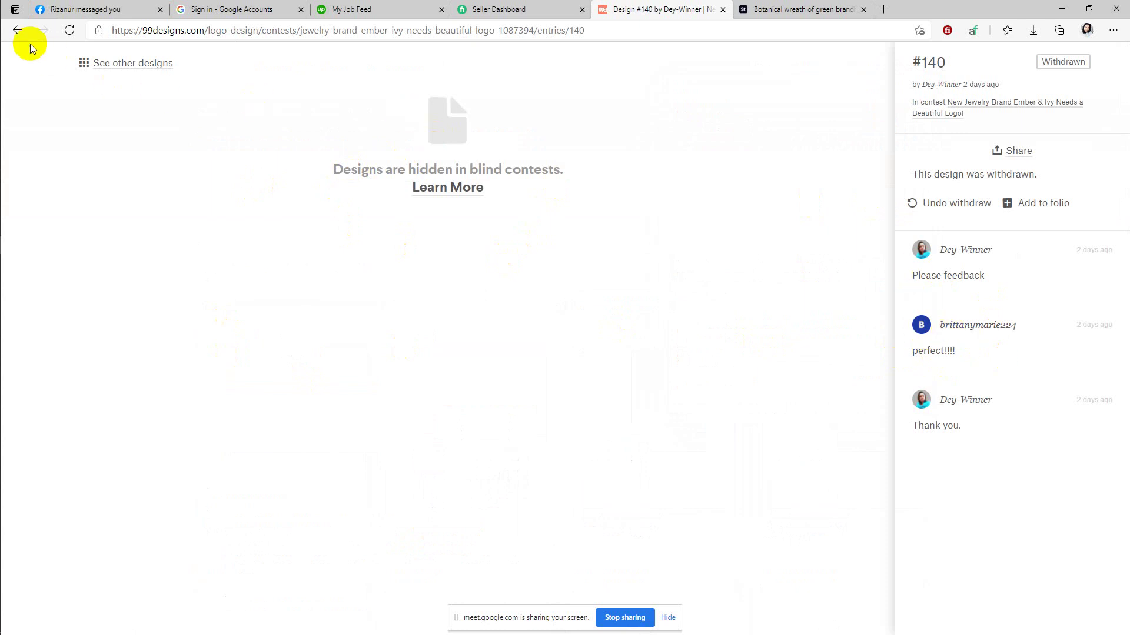
# Step: Return from entry #140 to the contest's designs, view the contest holder's profile, and come back
pyautogui.click(14, 31)
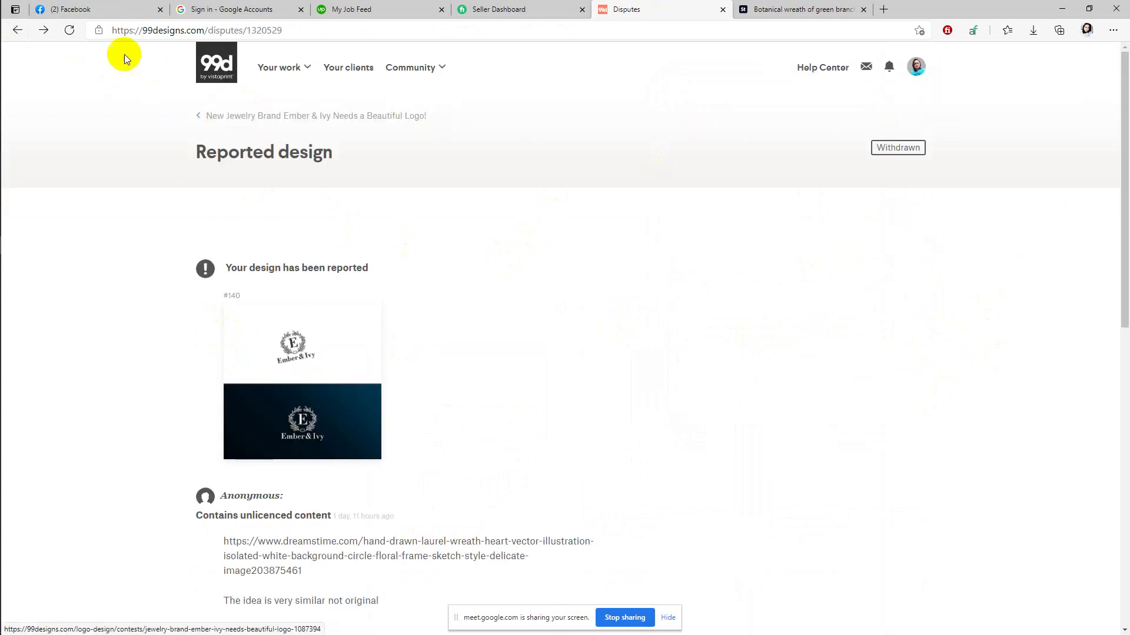
pyautogui.click(14, 32)
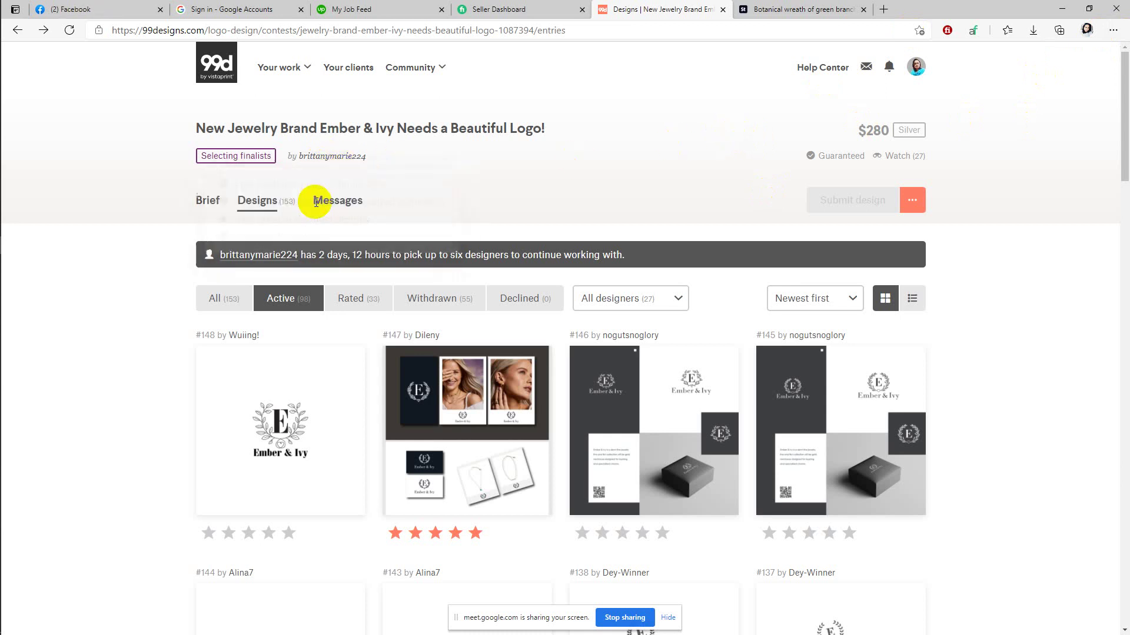
pyautogui.click(327, 160)
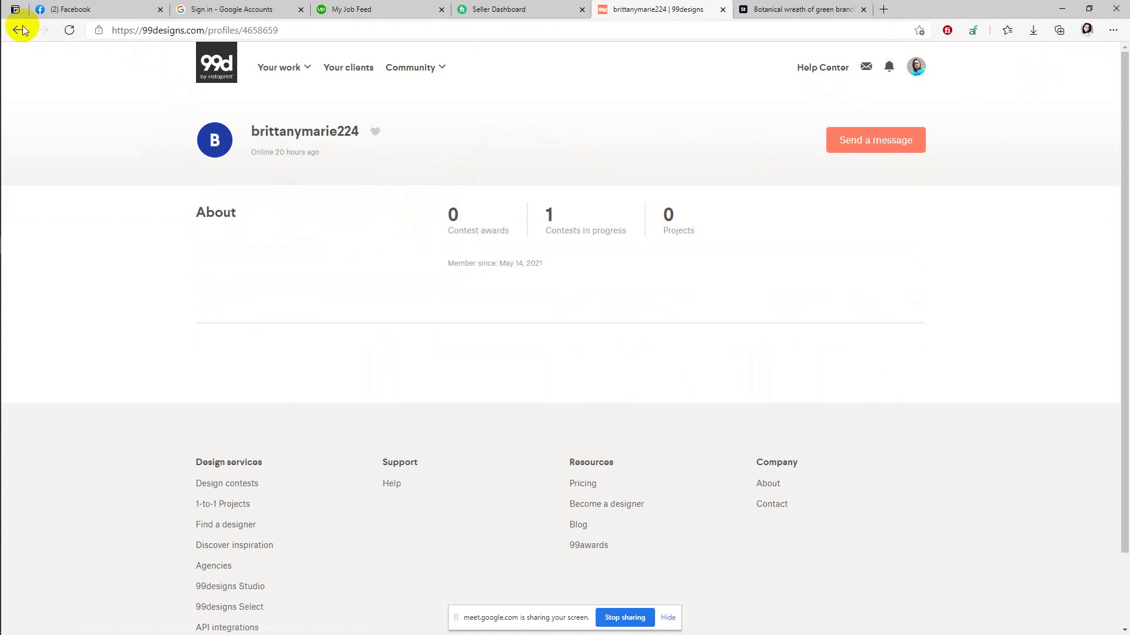
pyautogui.click(18, 30)
# Step: Open the five-star entry #147 from the active designs, zoom in on its wreath logo, and close it
pyautogui.scroll(-4, 703, 231)
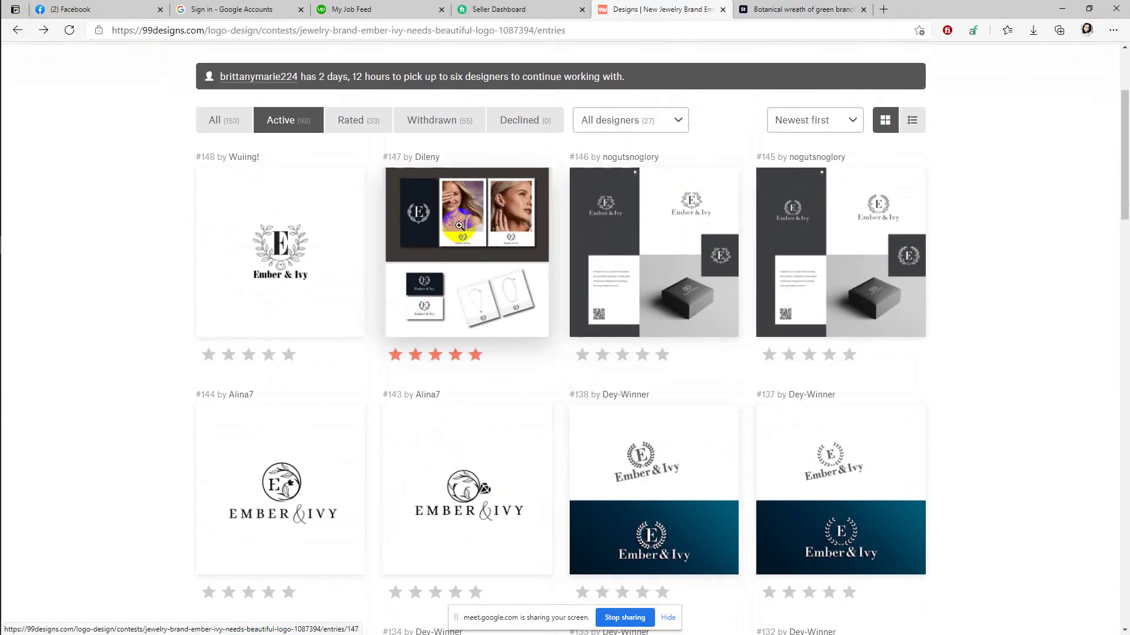
pyautogui.click(459, 224)
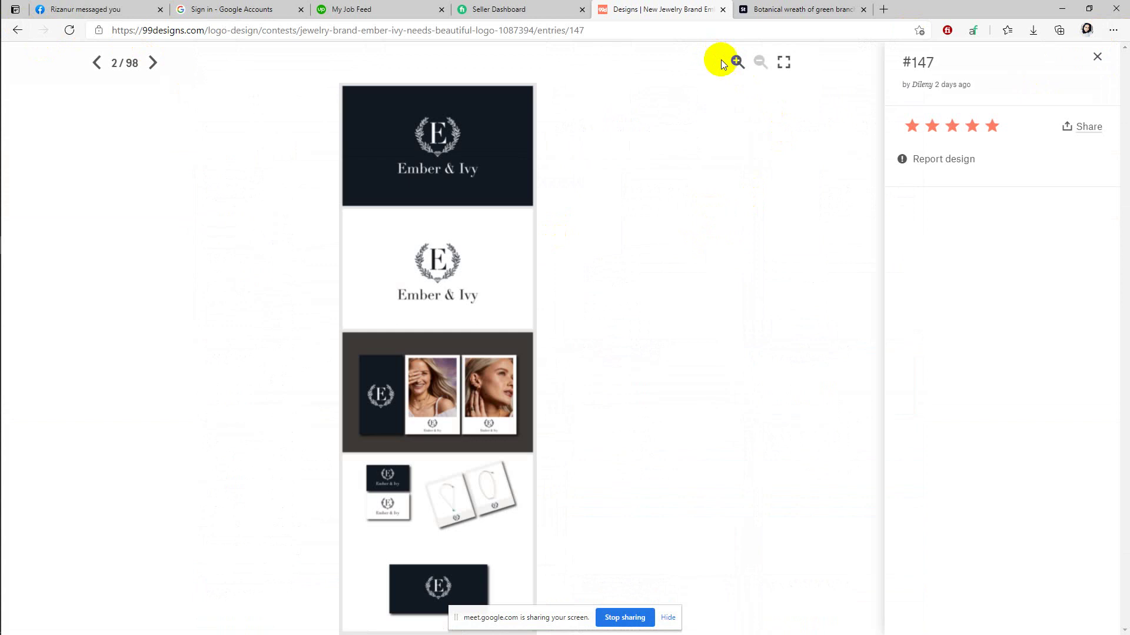
pyautogui.click(735, 61)
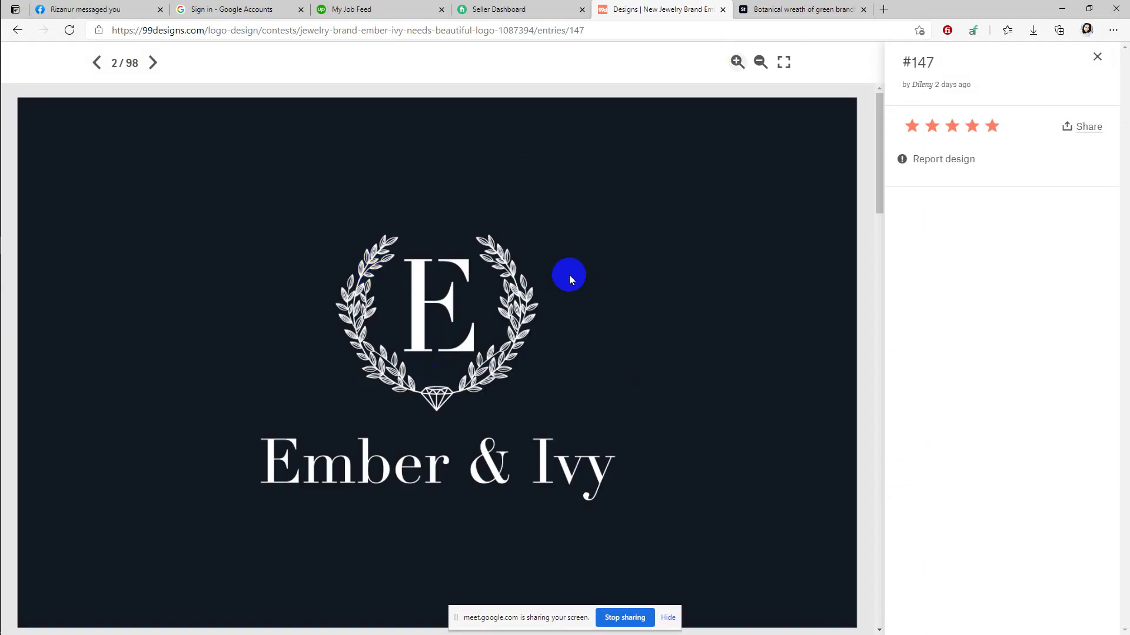
pyautogui.click(1095, 59)
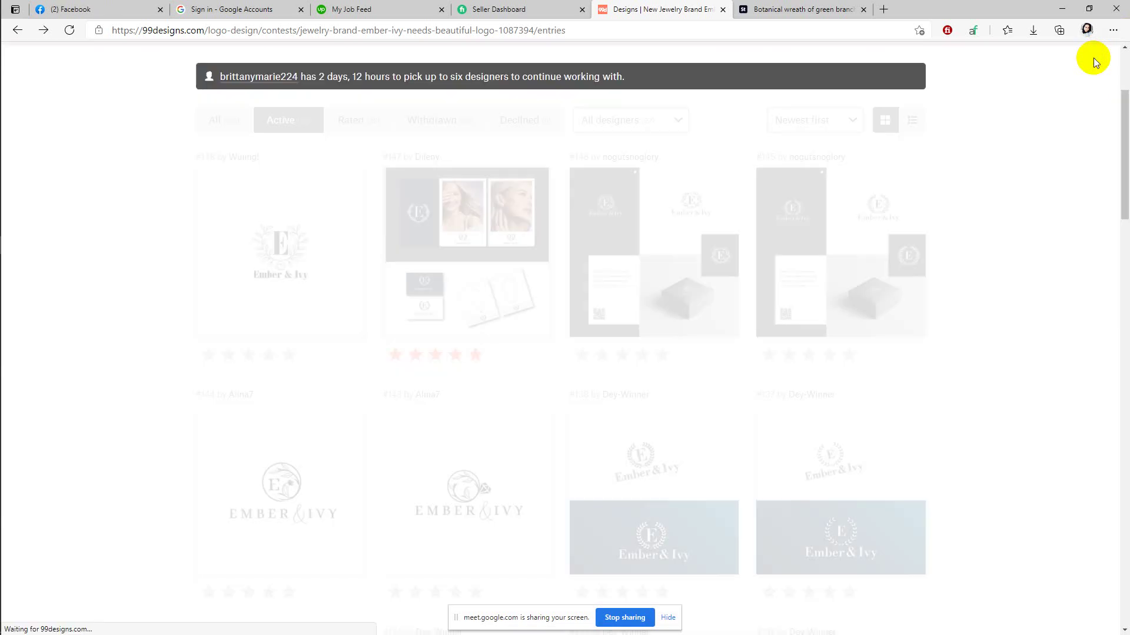
pyautogui.scroll(3, 728, 311)
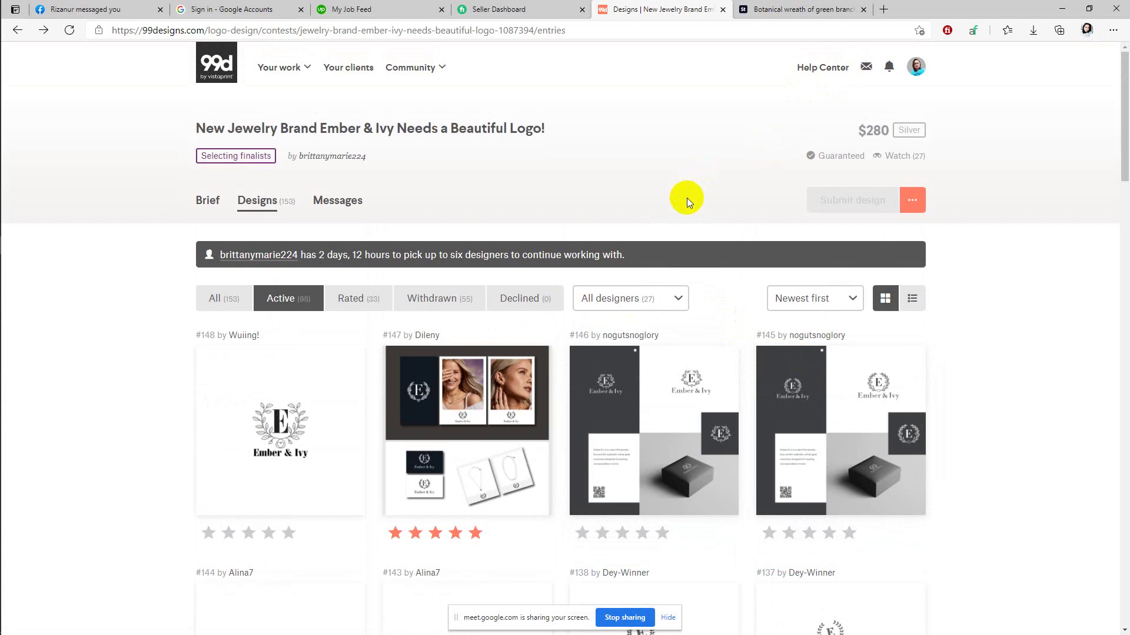
# Step: Reopen entry #147, examine its dark and white logo versions enlarged, and return to the designs
pyautogui.scroll(-2, 674, 200)
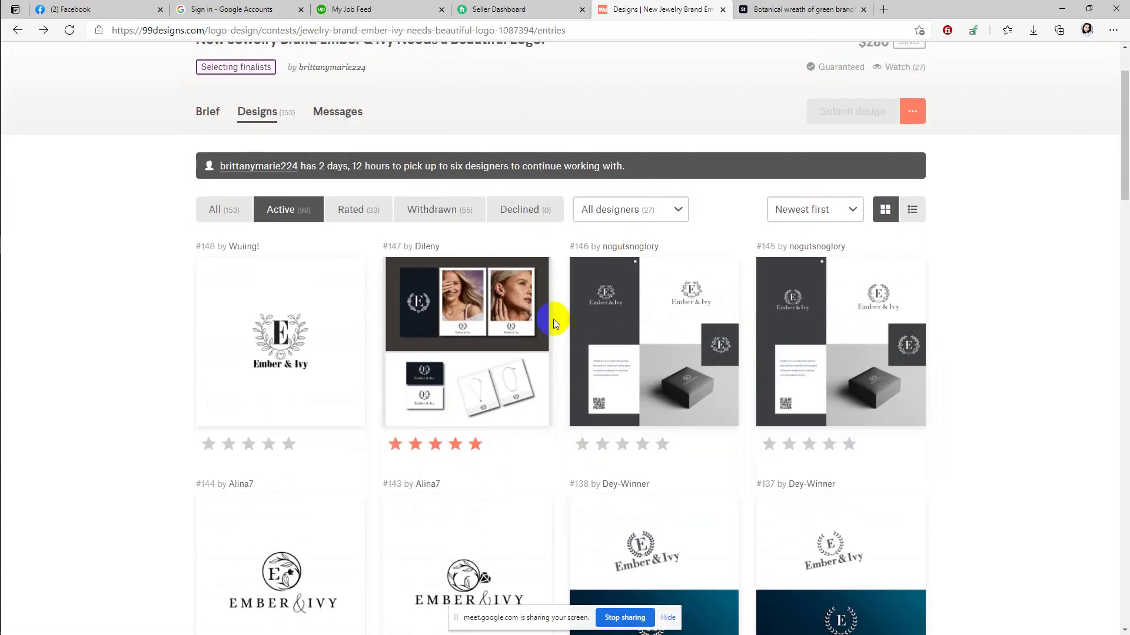
pyautogui.click(504, 323)
pyautogui.click(737, 62)
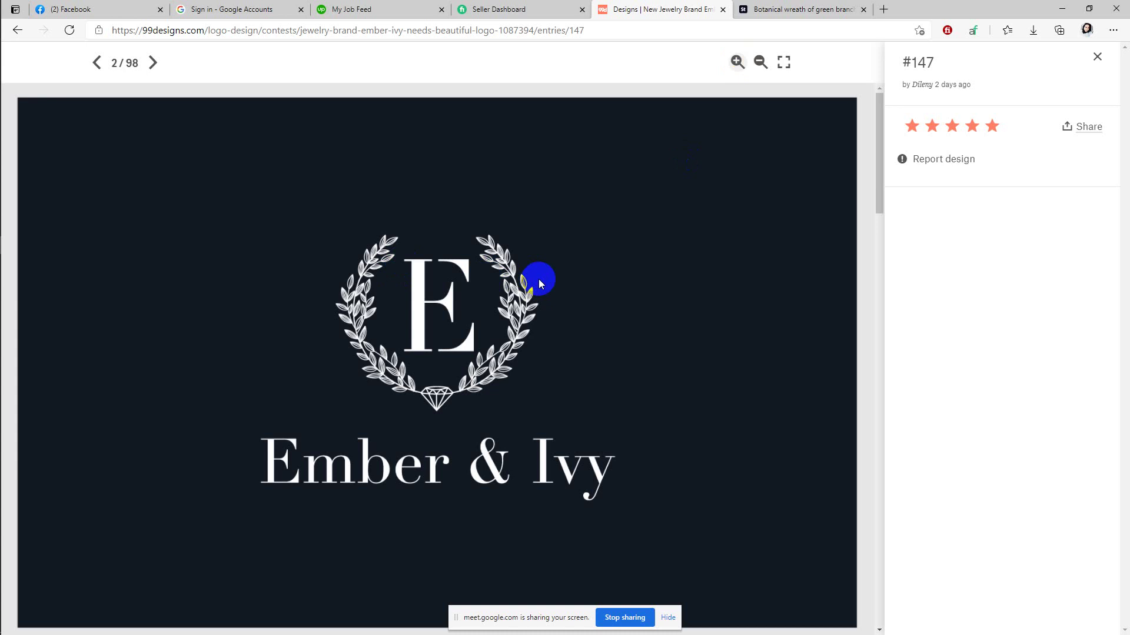
pyautogui.scroll(-5, 539, 279)
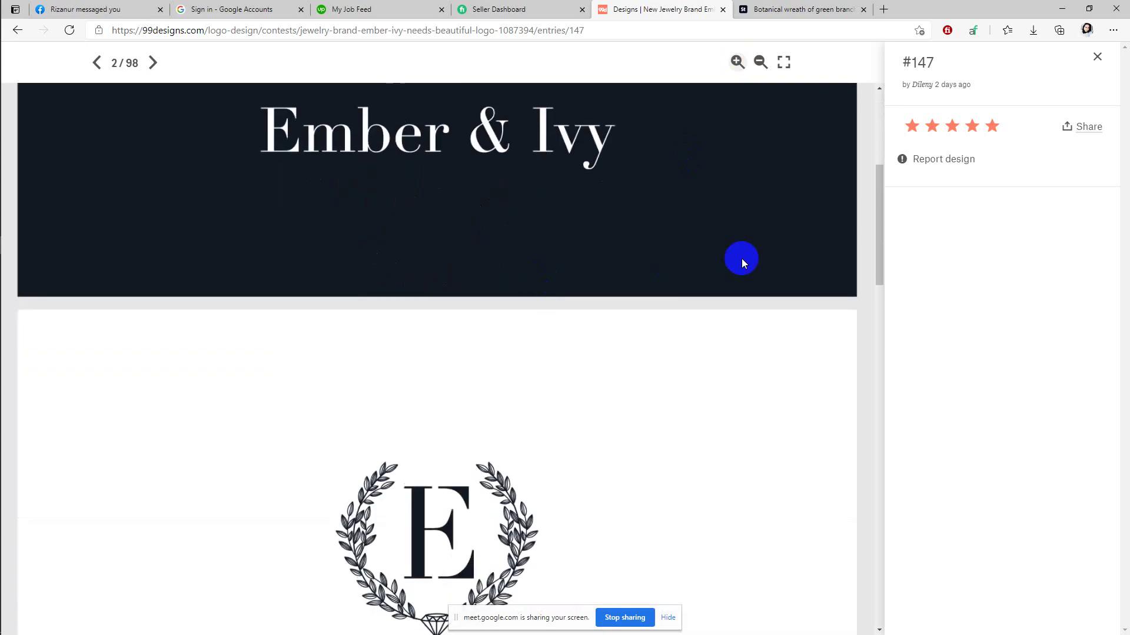
pyautogui.scroll(-5, 741, 259)
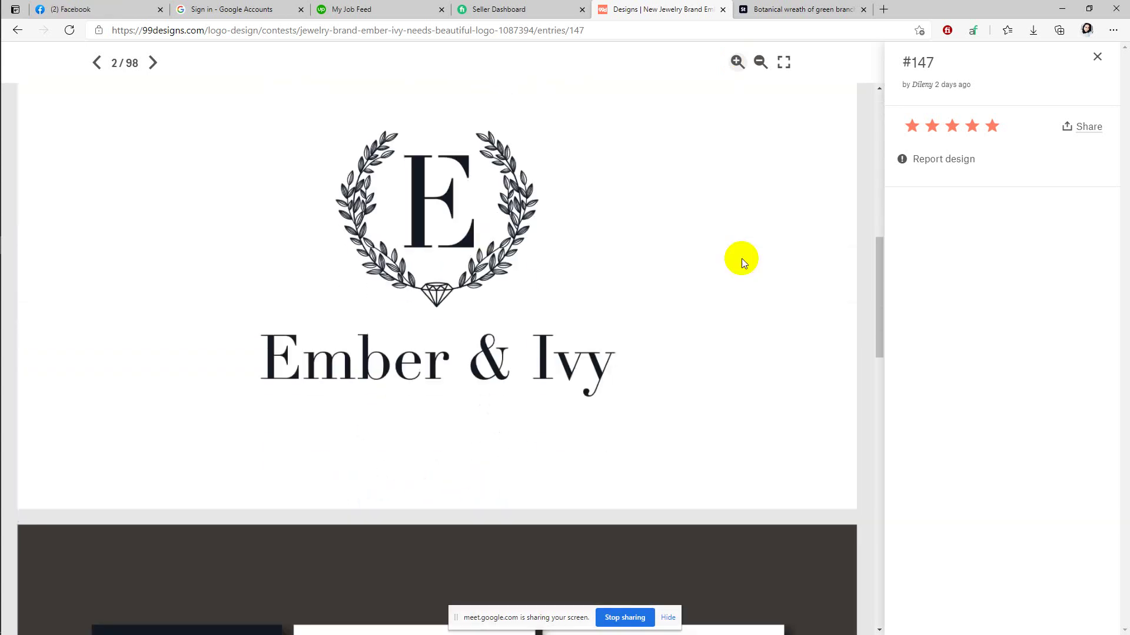
pyautogui.click(1097, 56)
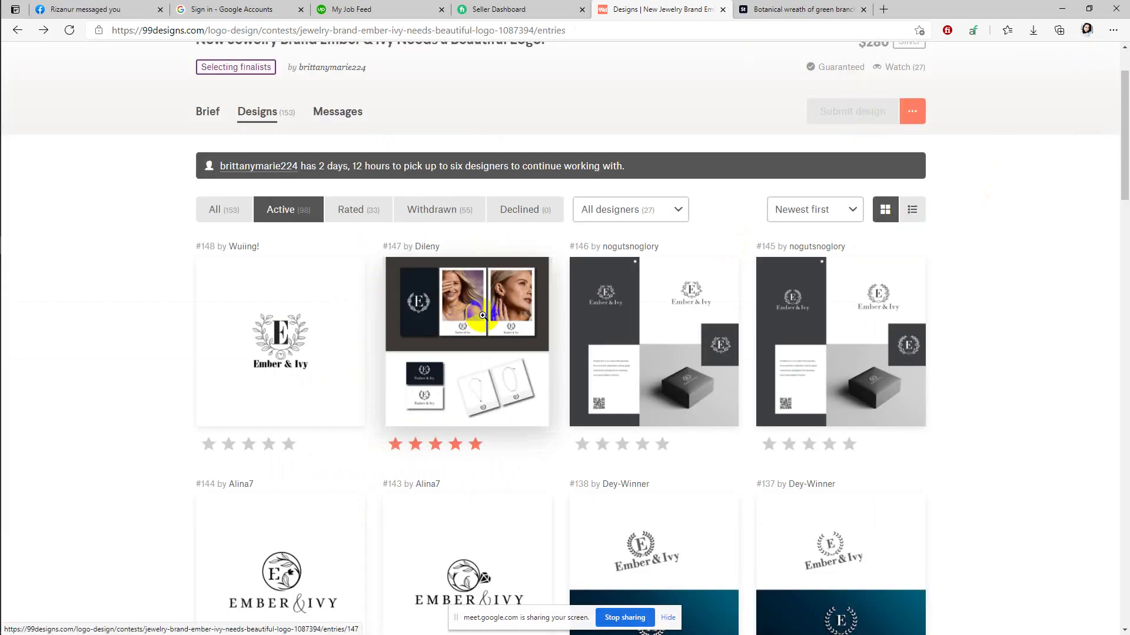
pyautogui.scroll(2, 482, 316)
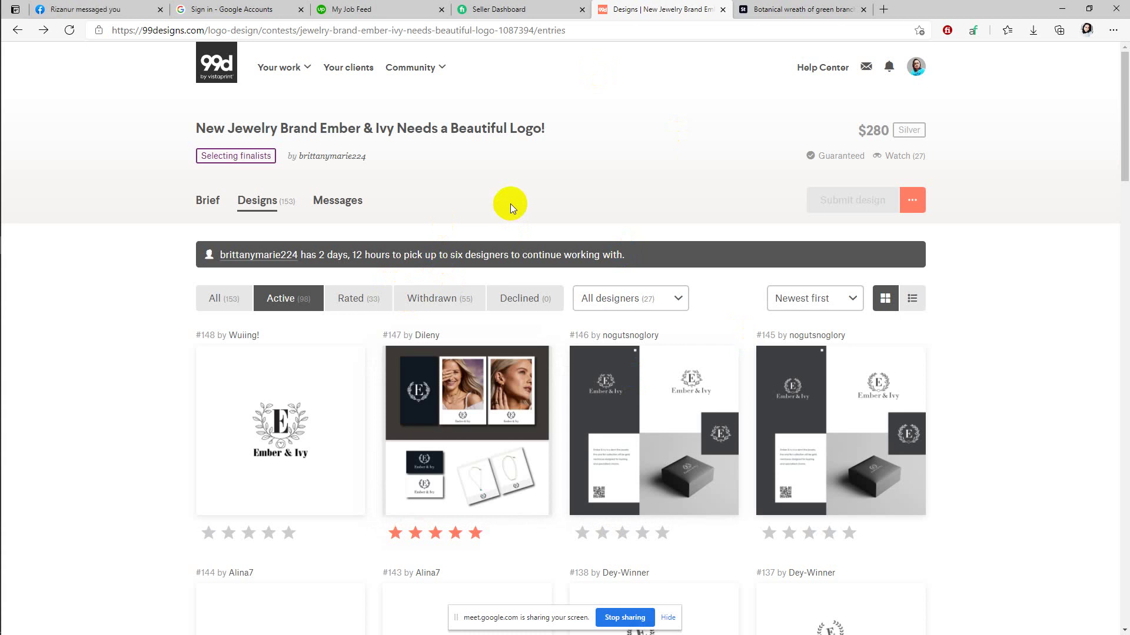
pyautogui.scroll(-5, 510, 204)
pyautogui.scroll(5, 510, 203)
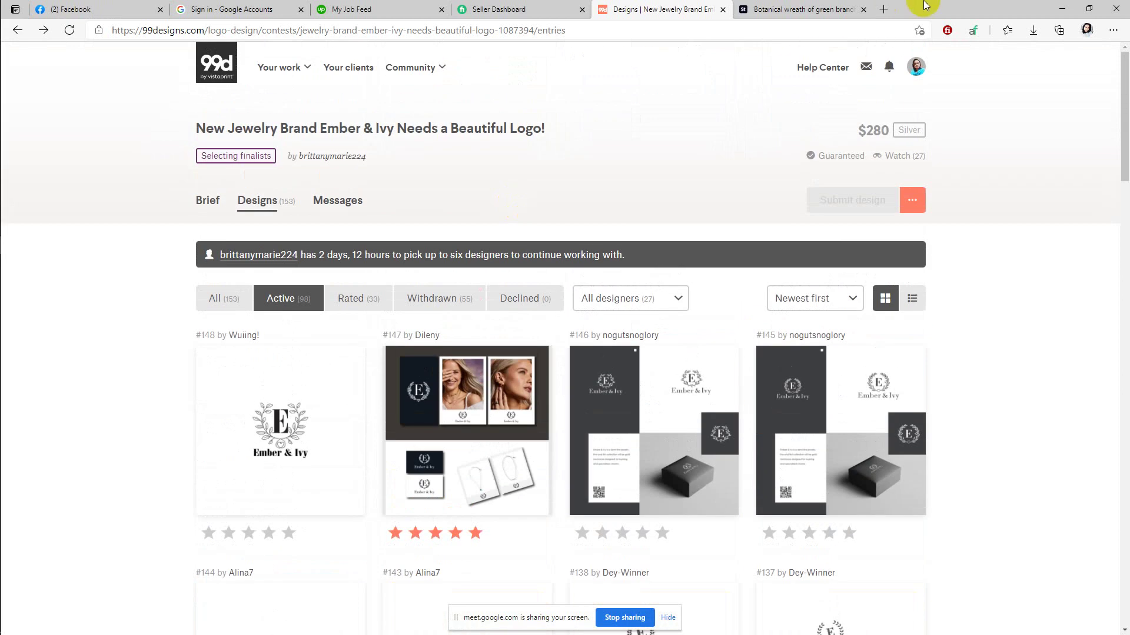
# Step: Close the Adobe Stock wreath page and the 99designs contest, and switch back to the browser window with Fiverr's "fashion logo" results
pyautogui.click(812, 9)
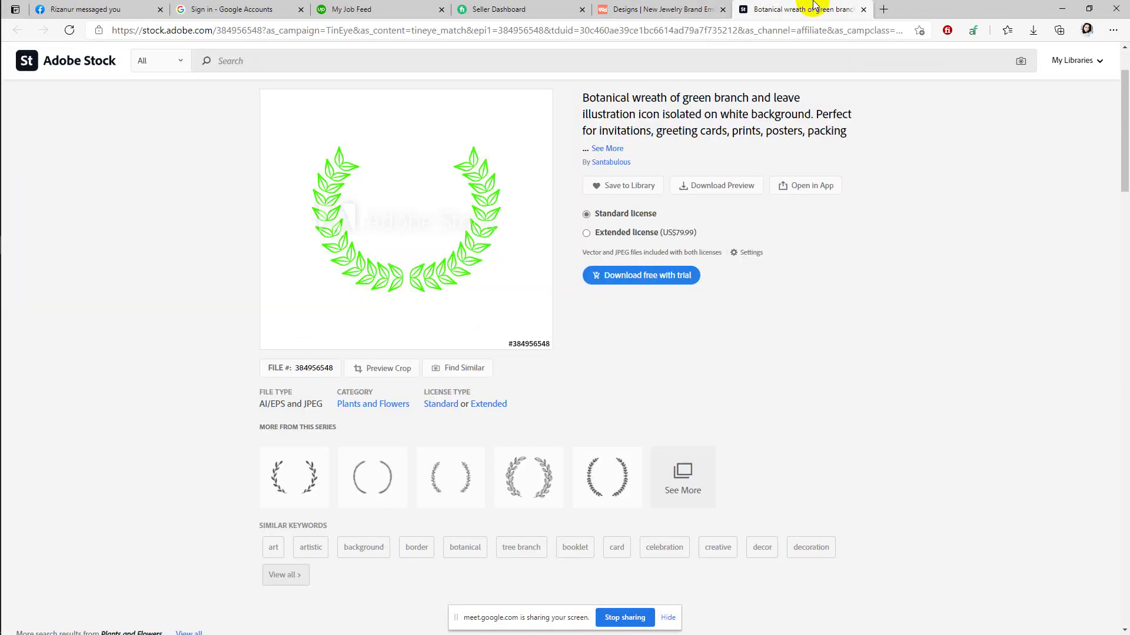
pyautogui.click(863, 9)
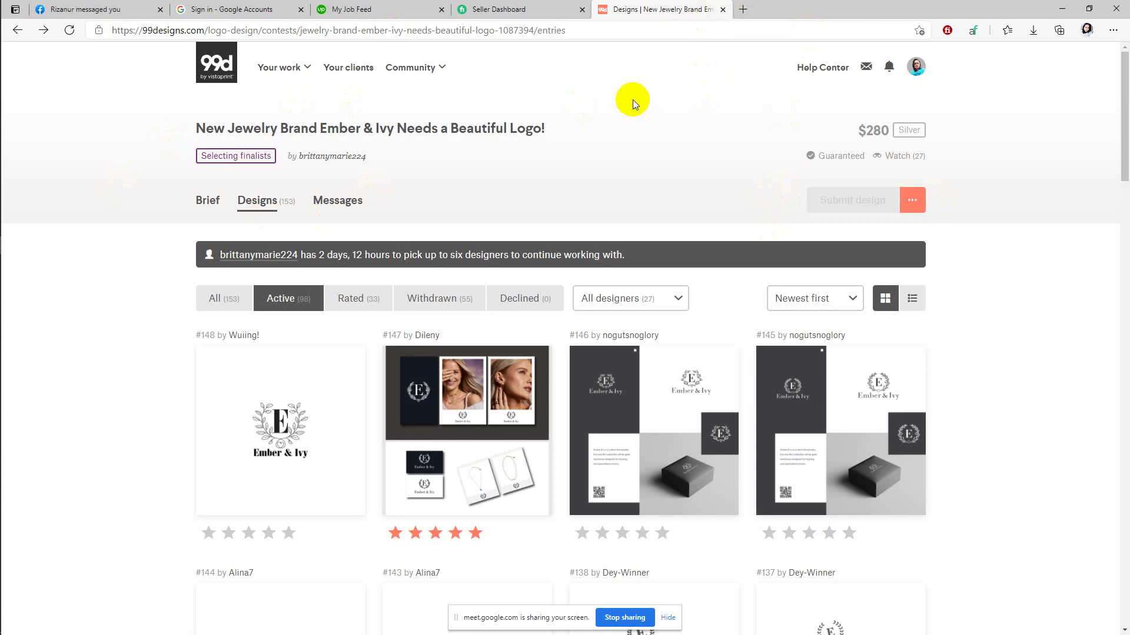
pyautogui.click(722, 10)
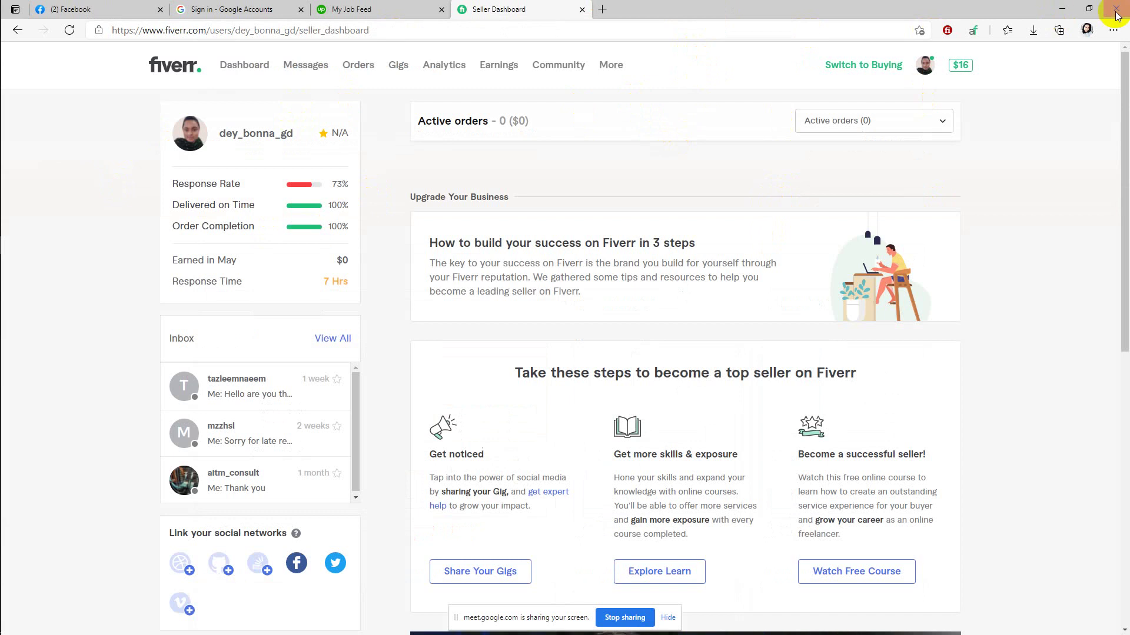
pyautogui.click(1062, 8)
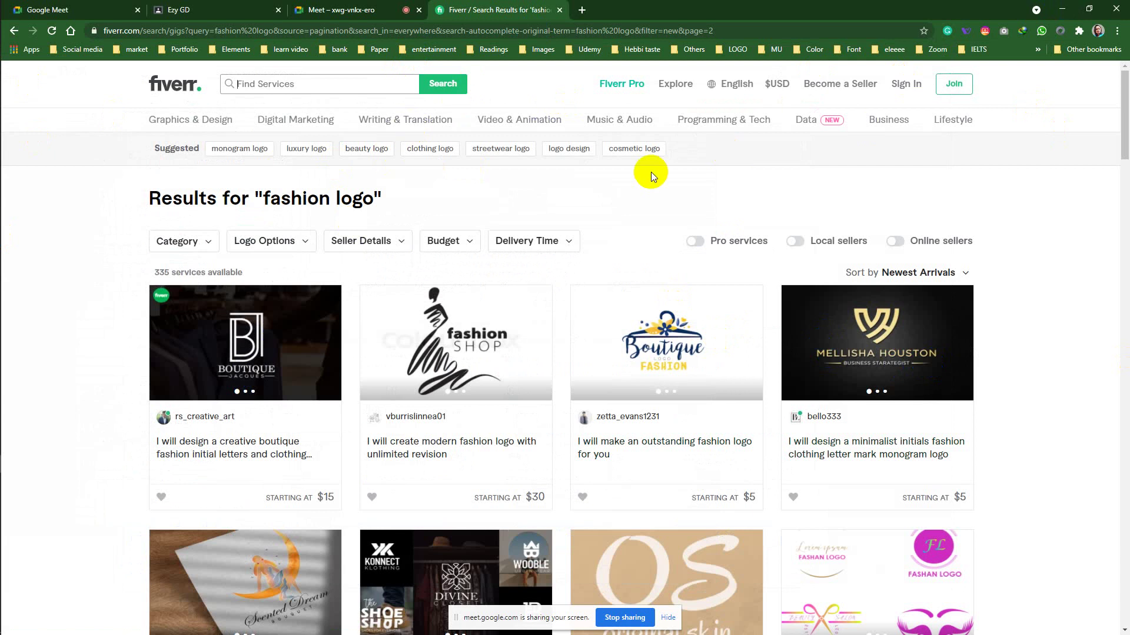
# Step: Browse to the end of the "fashion logo" results and open the Fiverr Pro page to view its Pro Logo Design Services
pyautogui.scroll(-15, 650, 172)
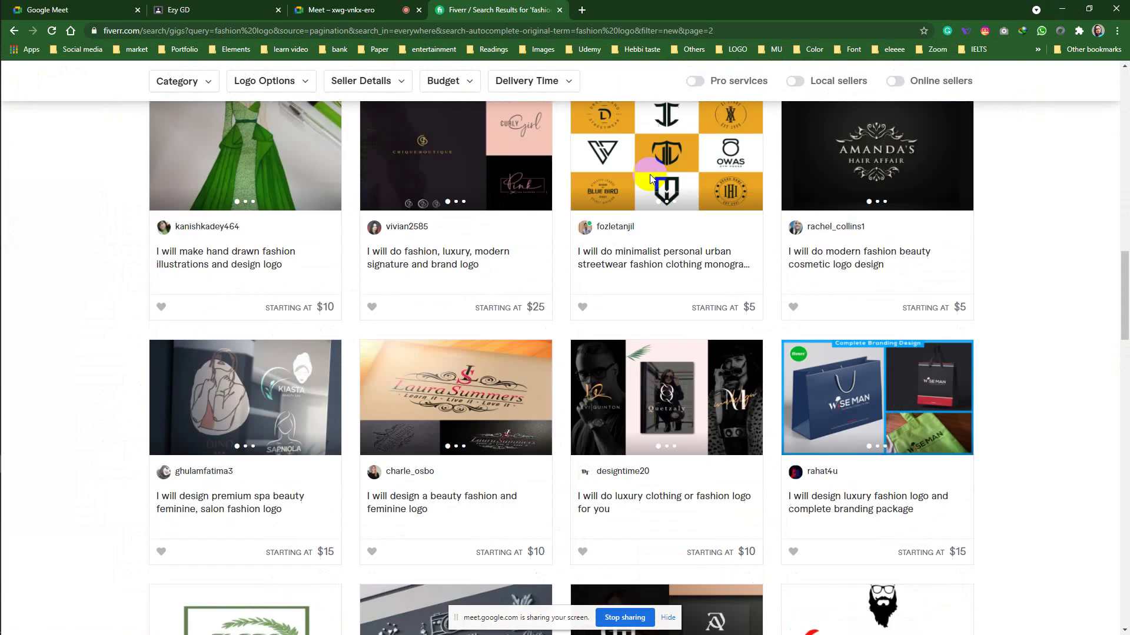
pyautogui.scroll(-20, 650, 174)
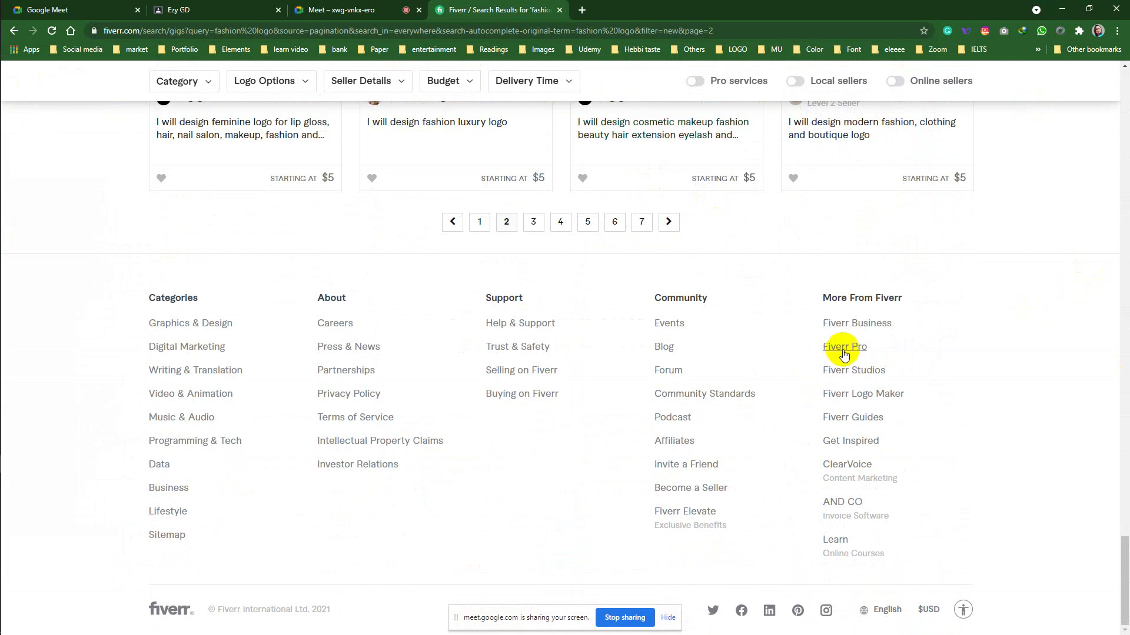
pyautogui.click(844, 352)
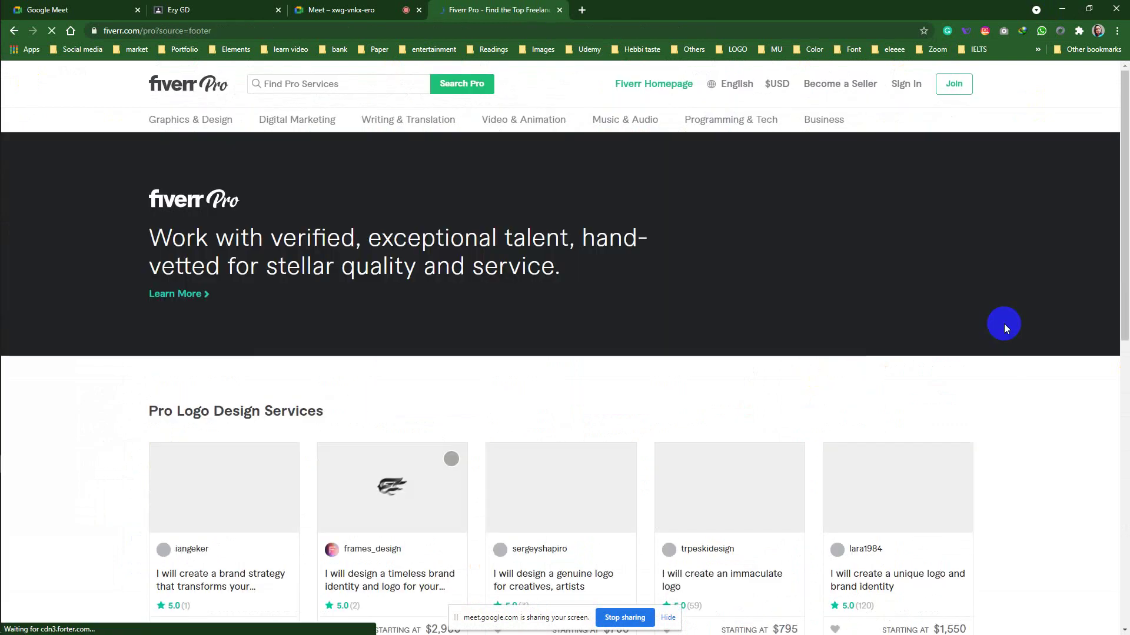
pyautogui.scroll(-1, 809, 357)
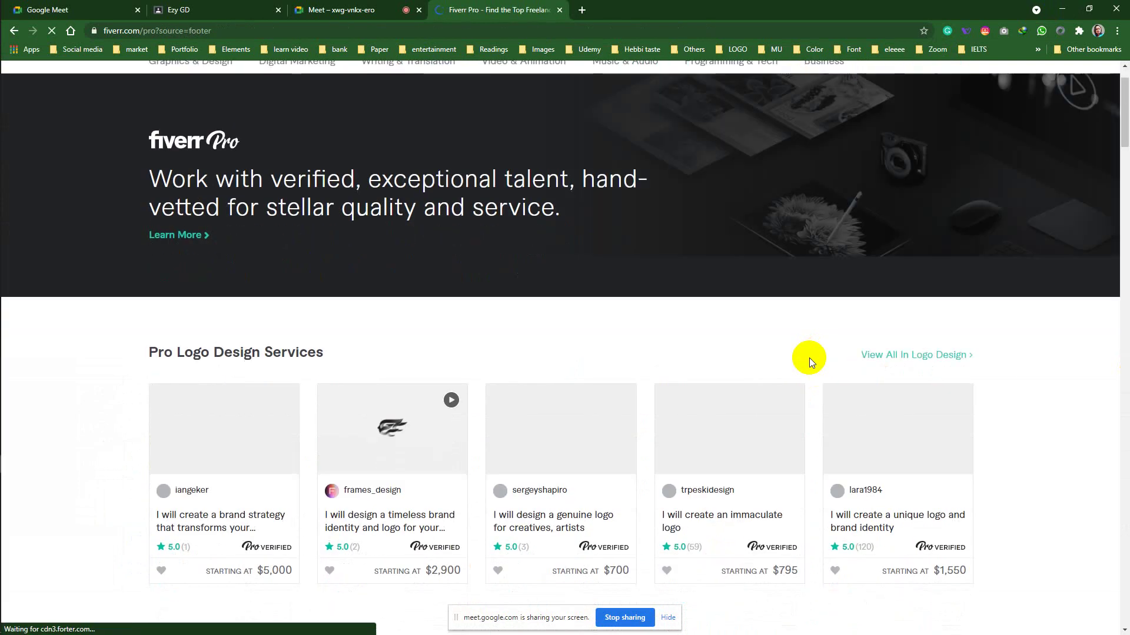
# Step: Open the brand strategy gig under Pro Logo Design Services to view its package price, and return to the Pro page
pyautogui.scroll(-3, 807, 359)
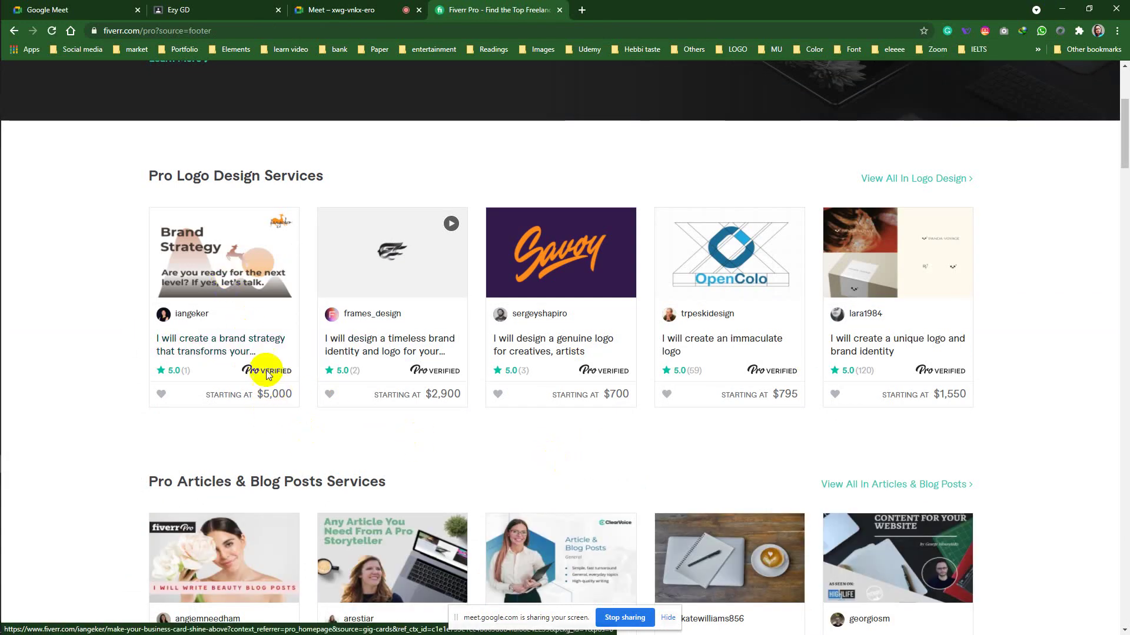
pyautogui.moveTo(254, 375)
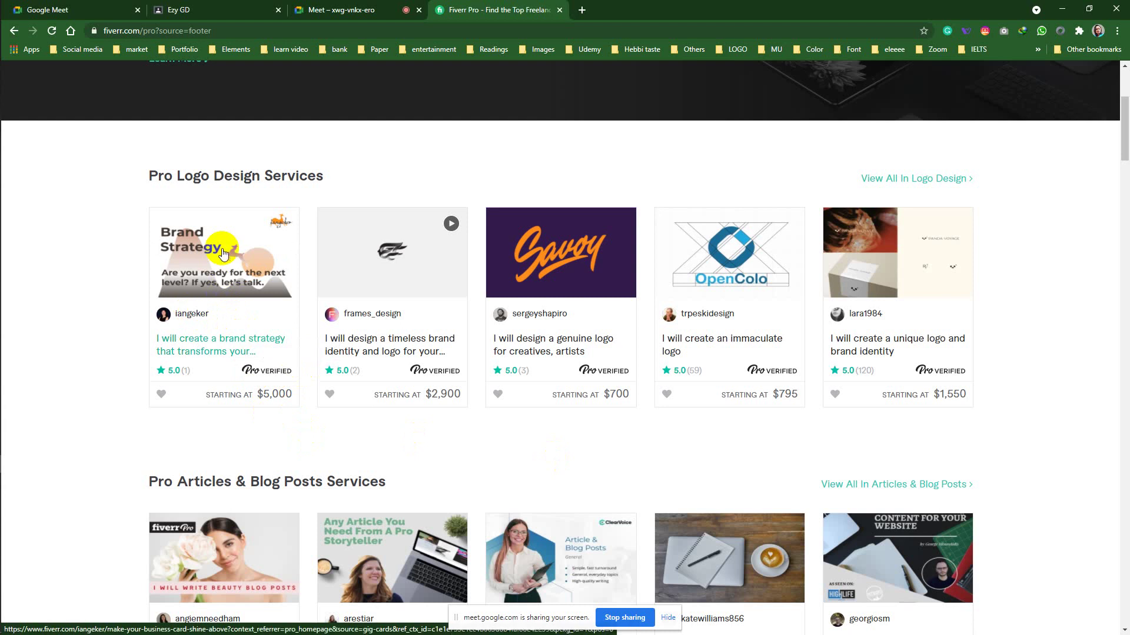
pyautogui.click(227, 281)
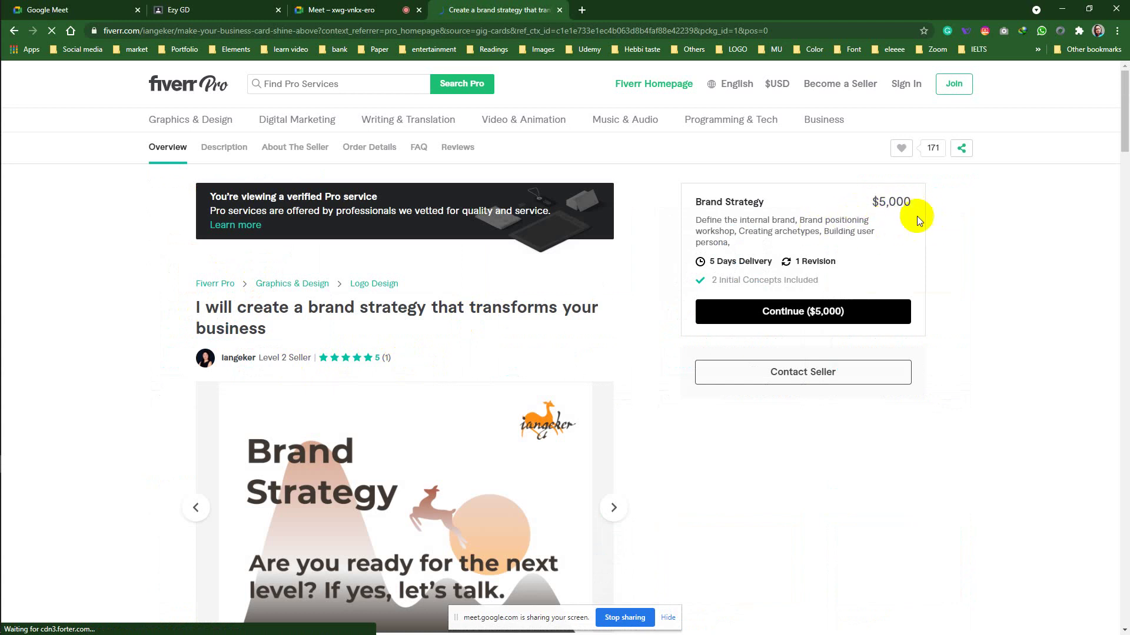
pyautogui.click(15, 30)
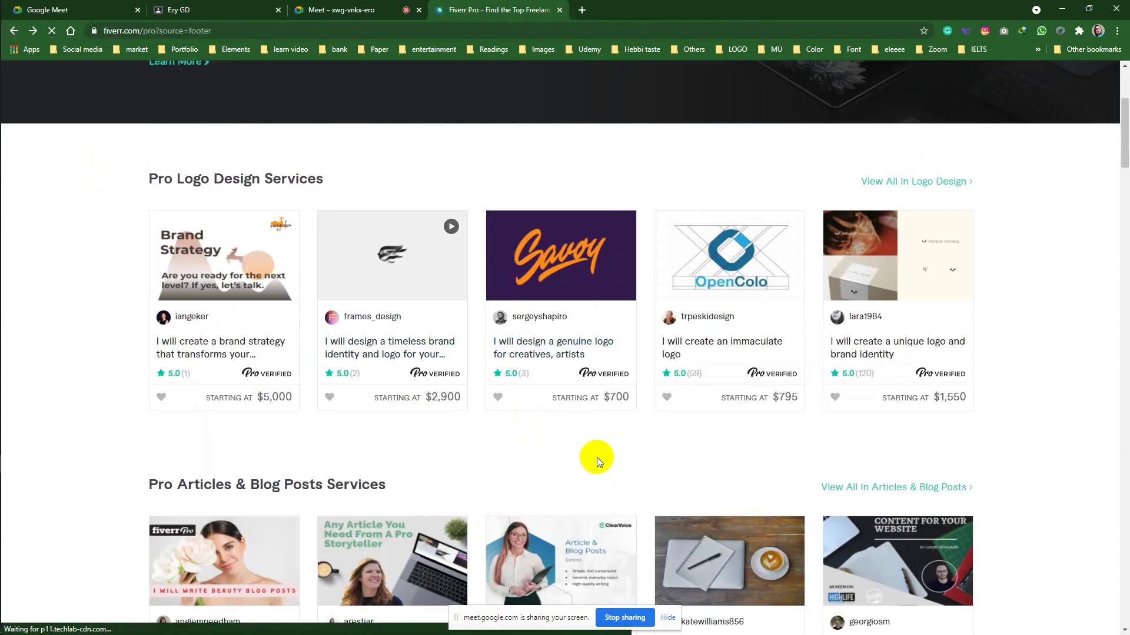
# Step: Look through the Pro Logo Design and Pro Articles & Blog Posts services and compare their starting prices
pyautogui.scroll(-4, 597, 459)
pyautogui.scroll(6, 595, 457)
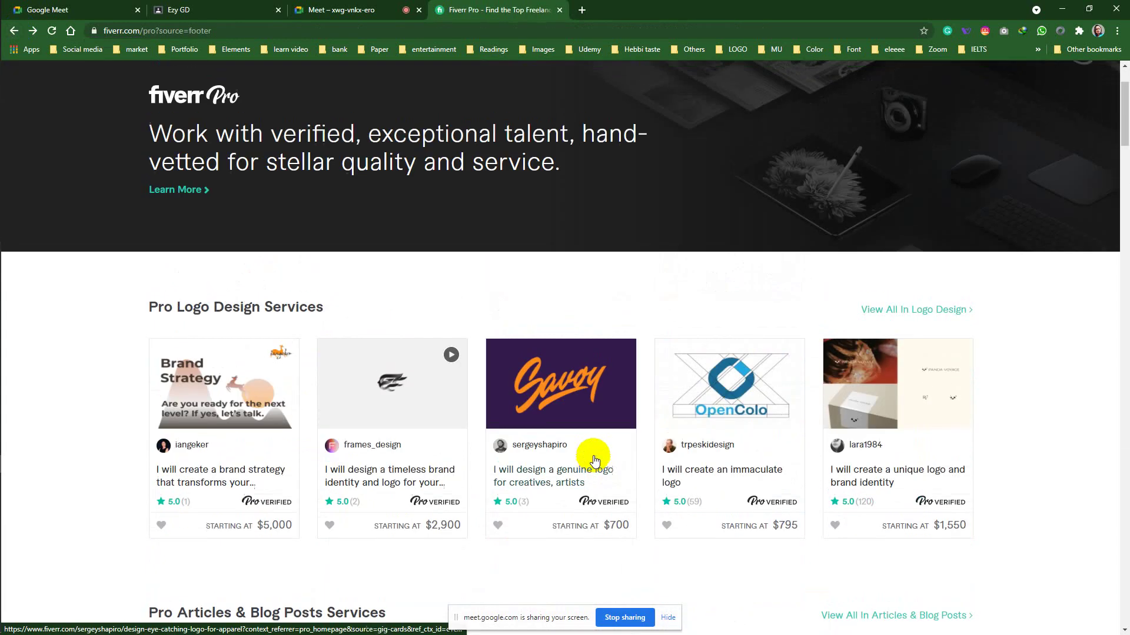
pyautogui.scroll(2, 595, 459)
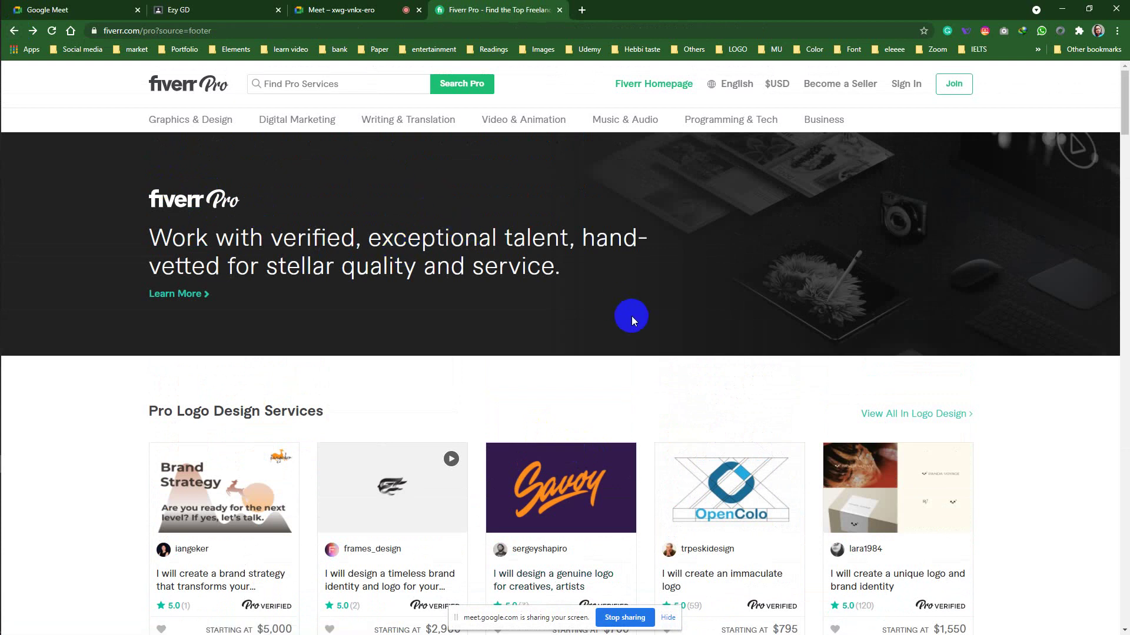
pyautogui.scroll(-4, 632, 319)
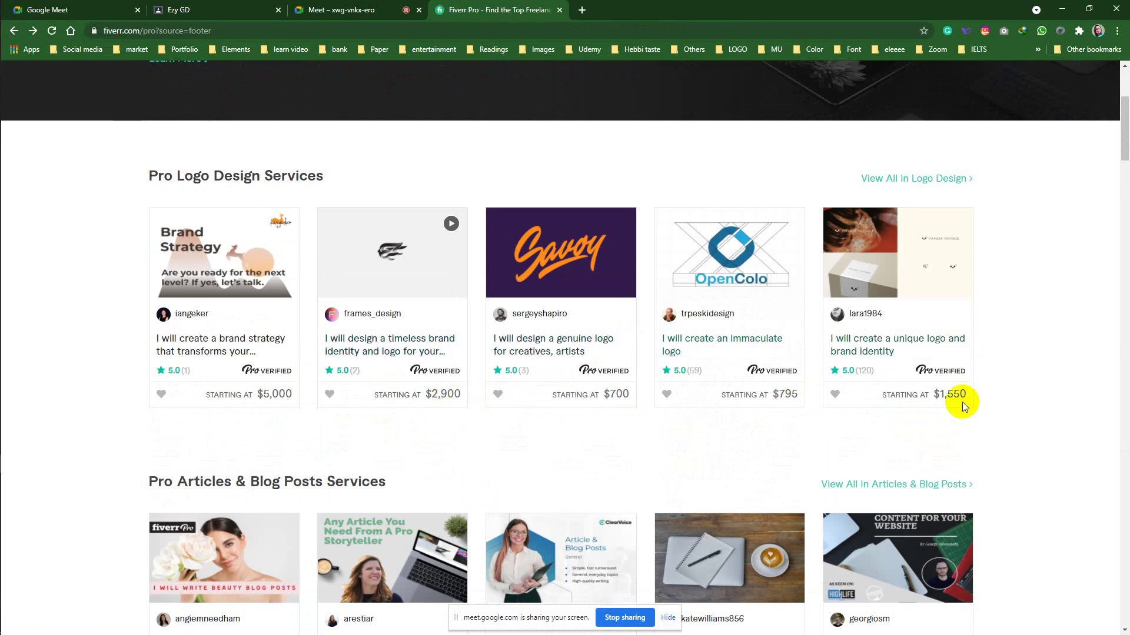
pyautogui.scroll(-5, 924, 400)
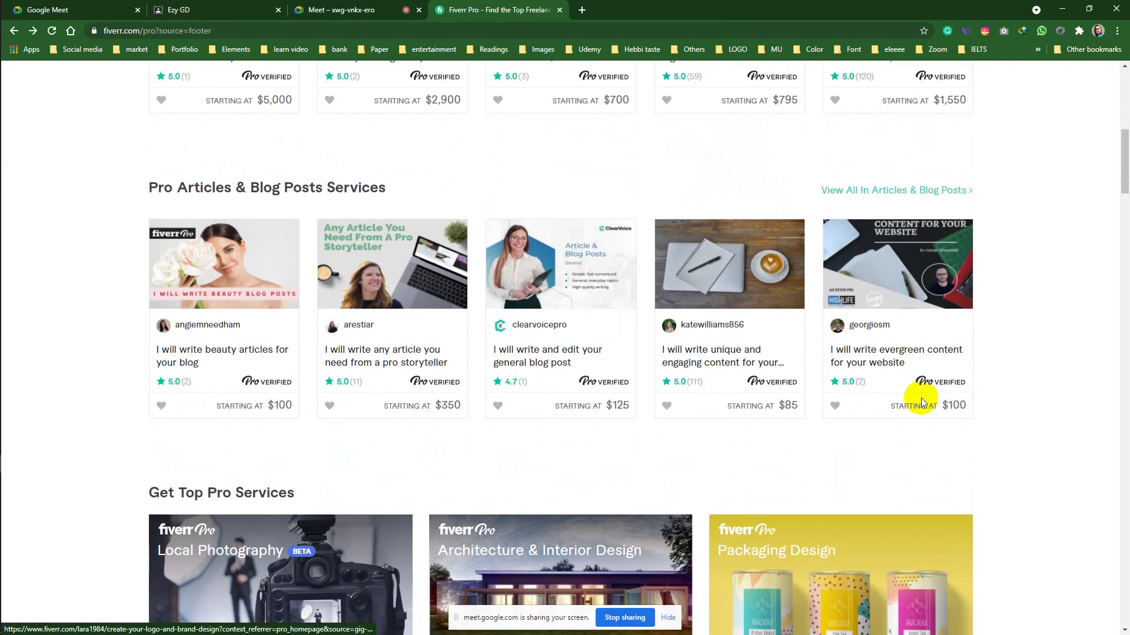
pyautogui.scroll(9, 909, 408)
# Step: Search the Pro services for "logo"
pyautogui.click(339, 84)
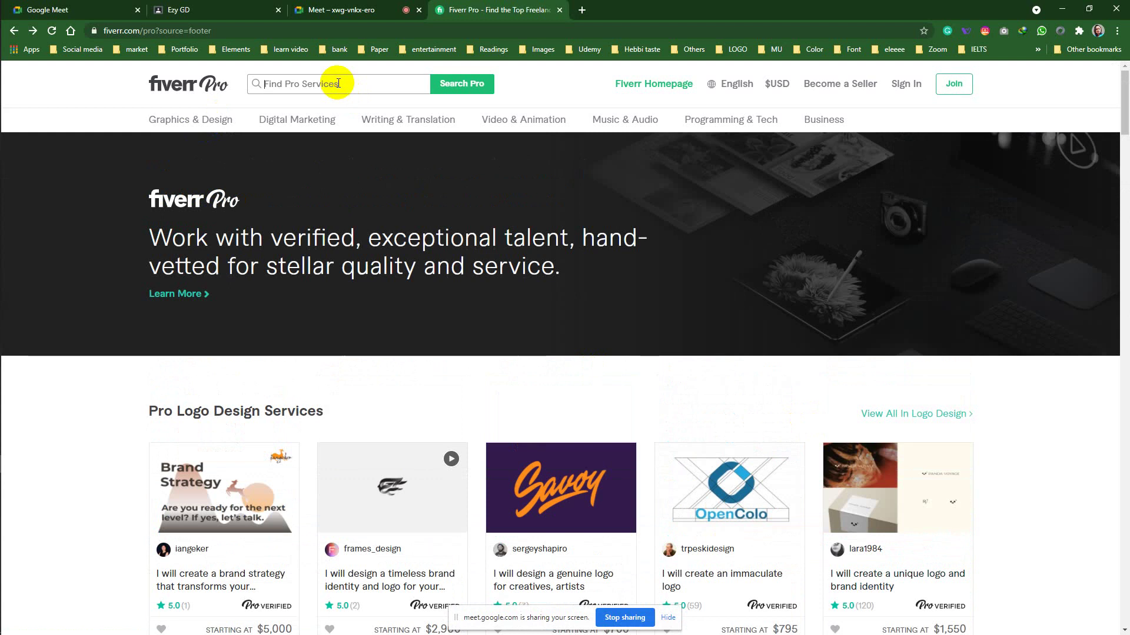
pyautogui.write('log')
pyautogui.press('Return')
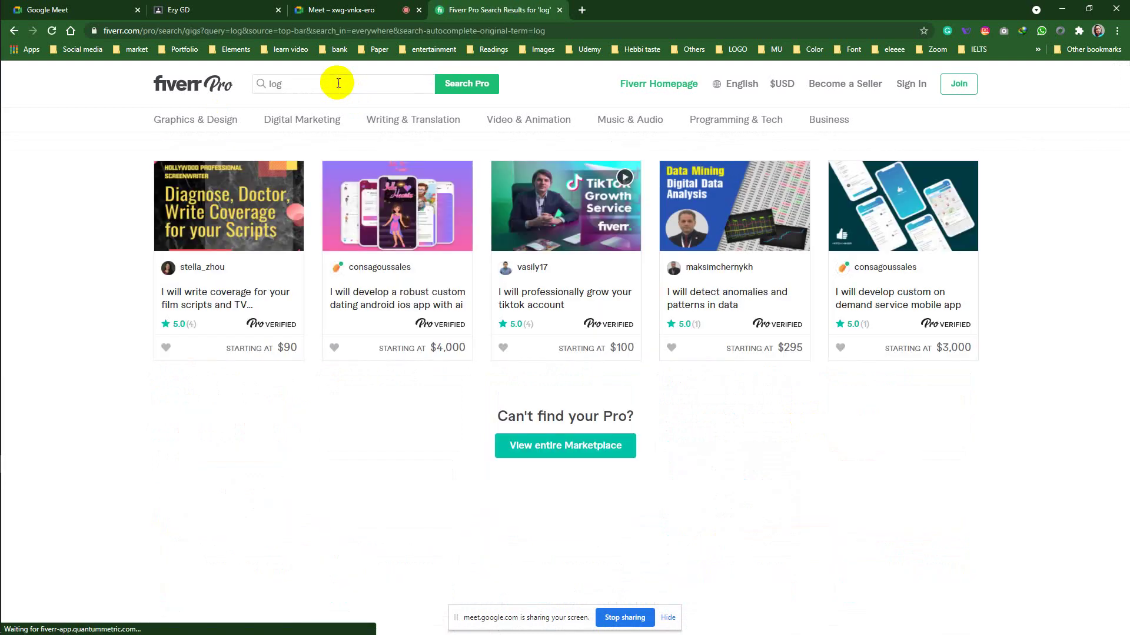
pyautogui.click(340, 82)
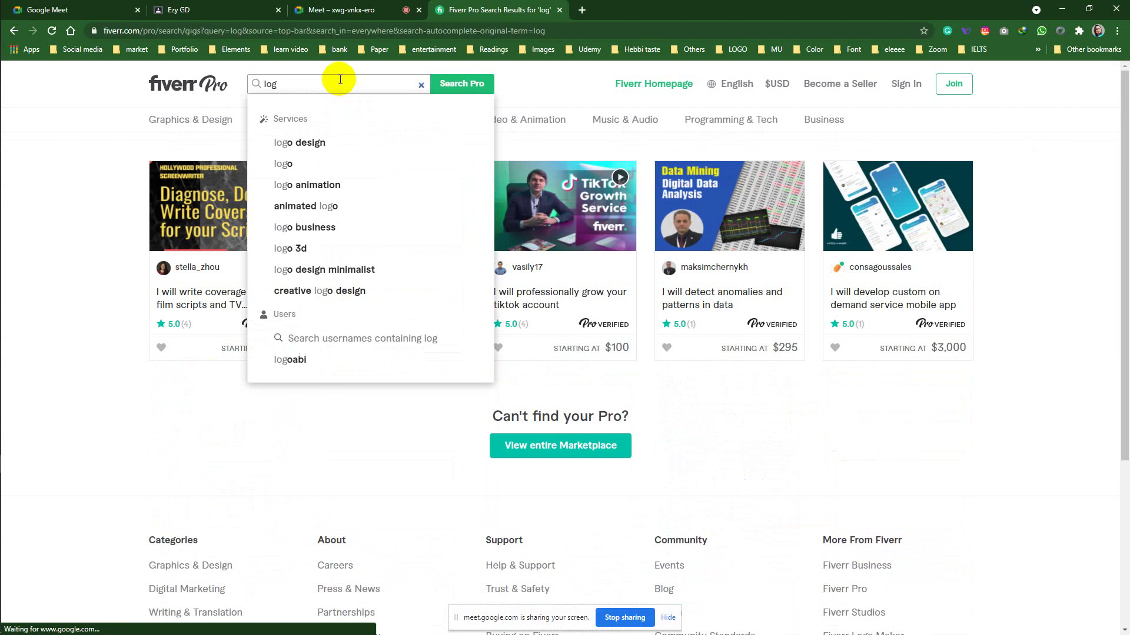
pyautogui.write('o')
pyautogui.press('Return')
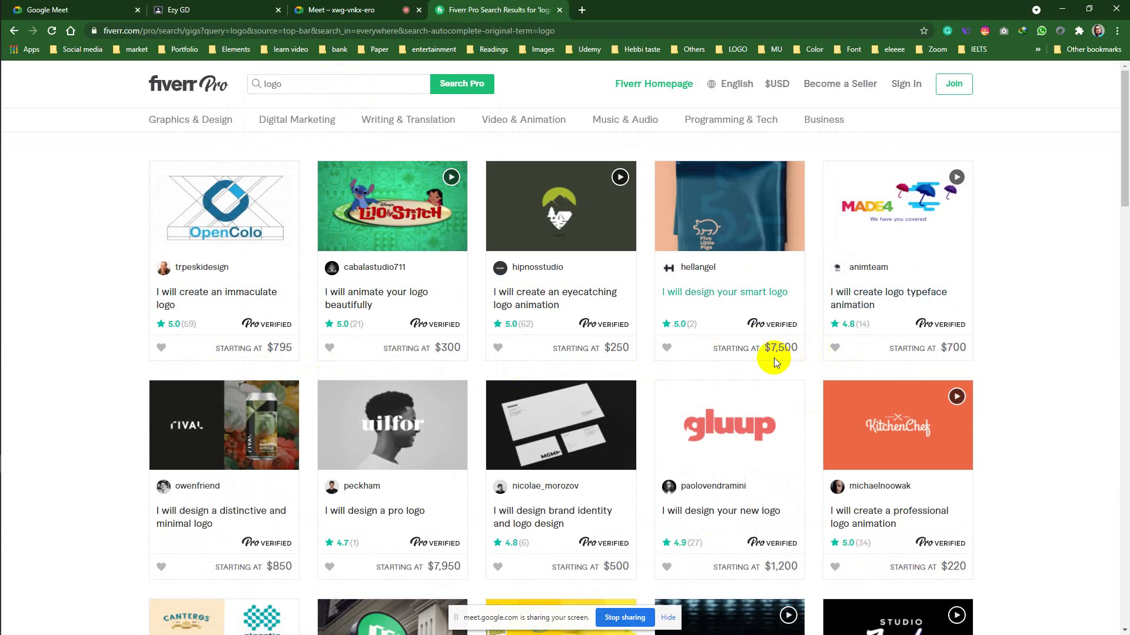
# Step: Open the "I will design a distinctive and minimal logo" gig and view each image in its gallery
pyautogui.scroll(-3, 303, 536)
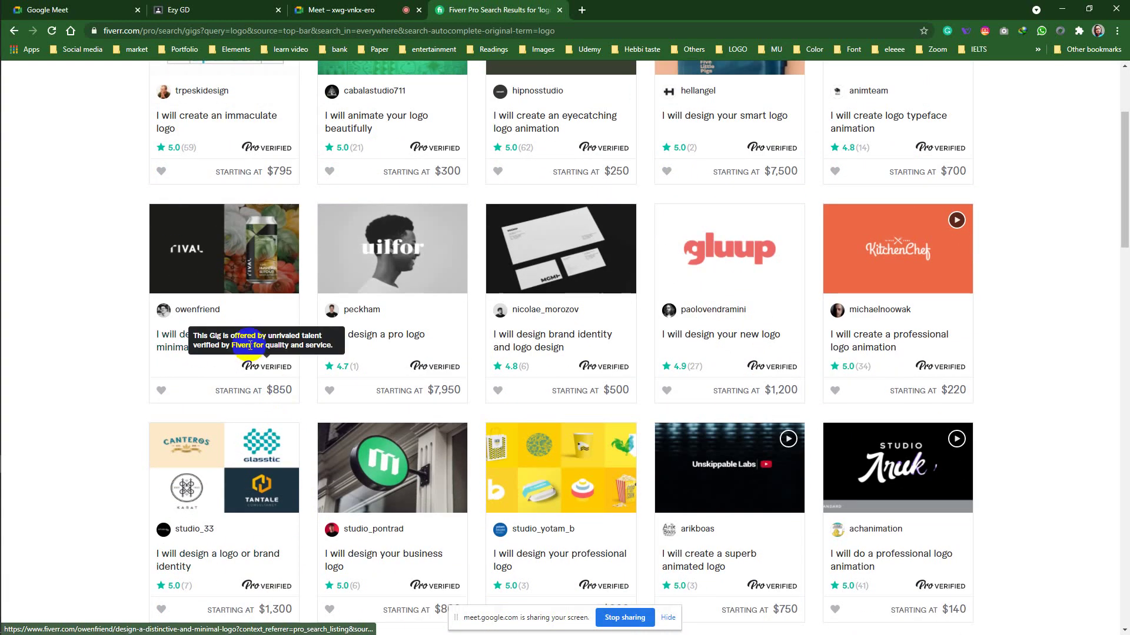
pyautogui.click(178, 333)
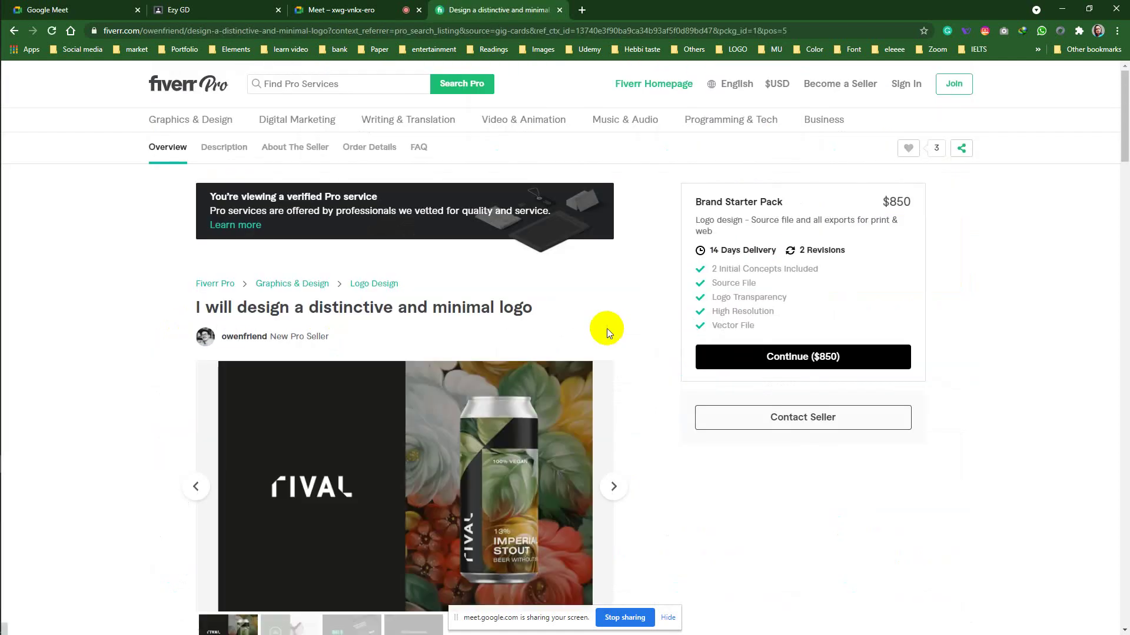
pyautogui.scroll(-4, 607, 333)
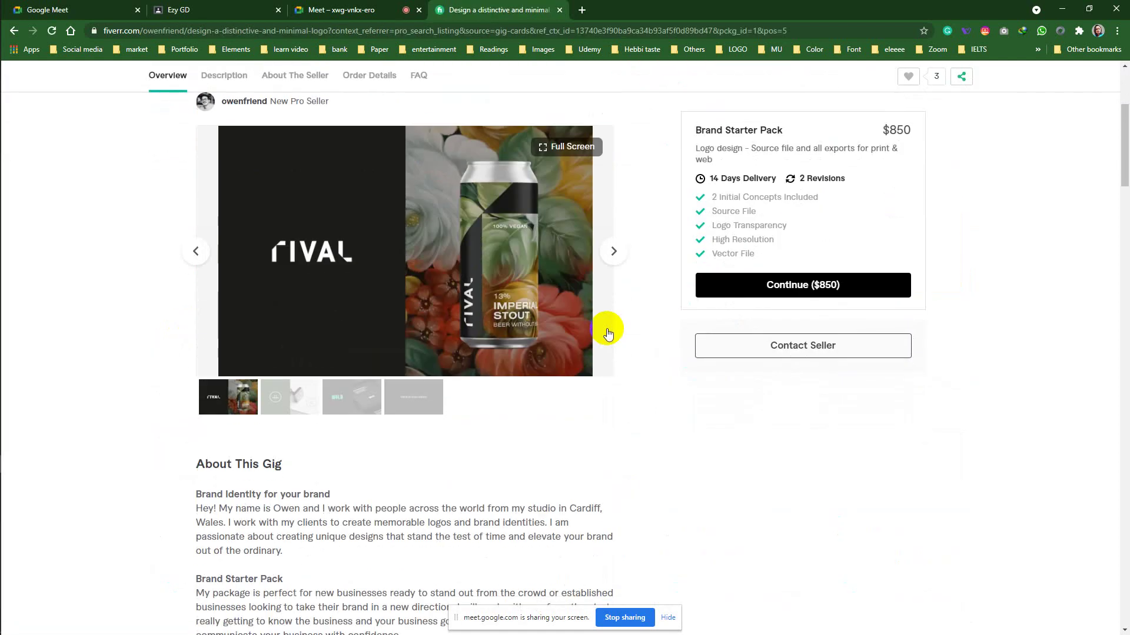
pyautogui.scroll(3, 607, 333)
pyautogui.scroll(-2, 607, 333)
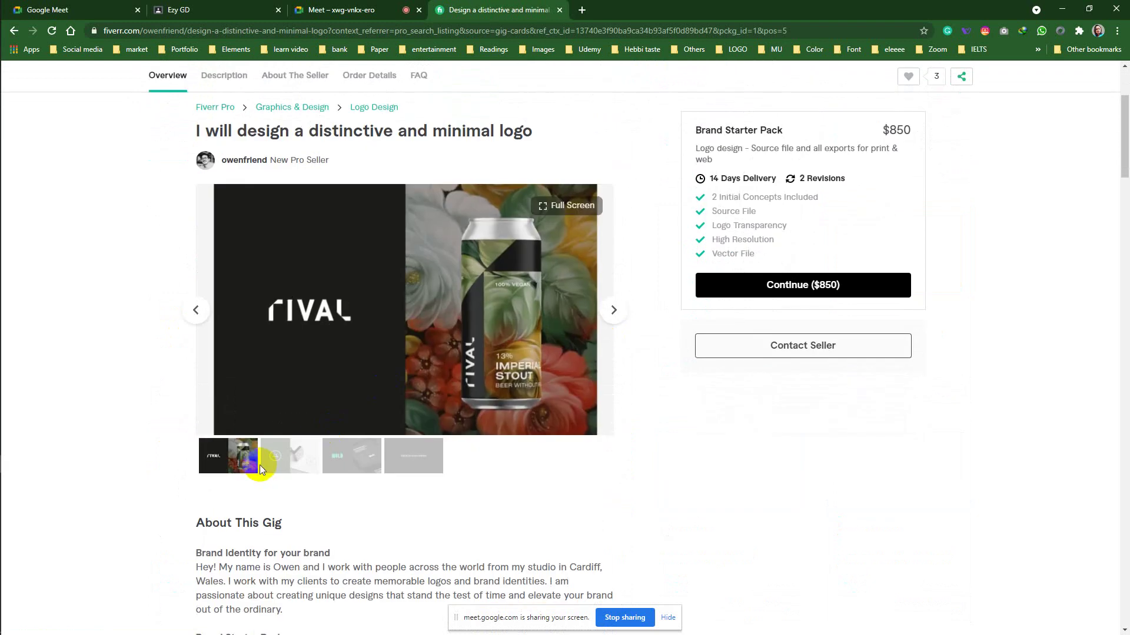
pyautogui.click(288, 456)
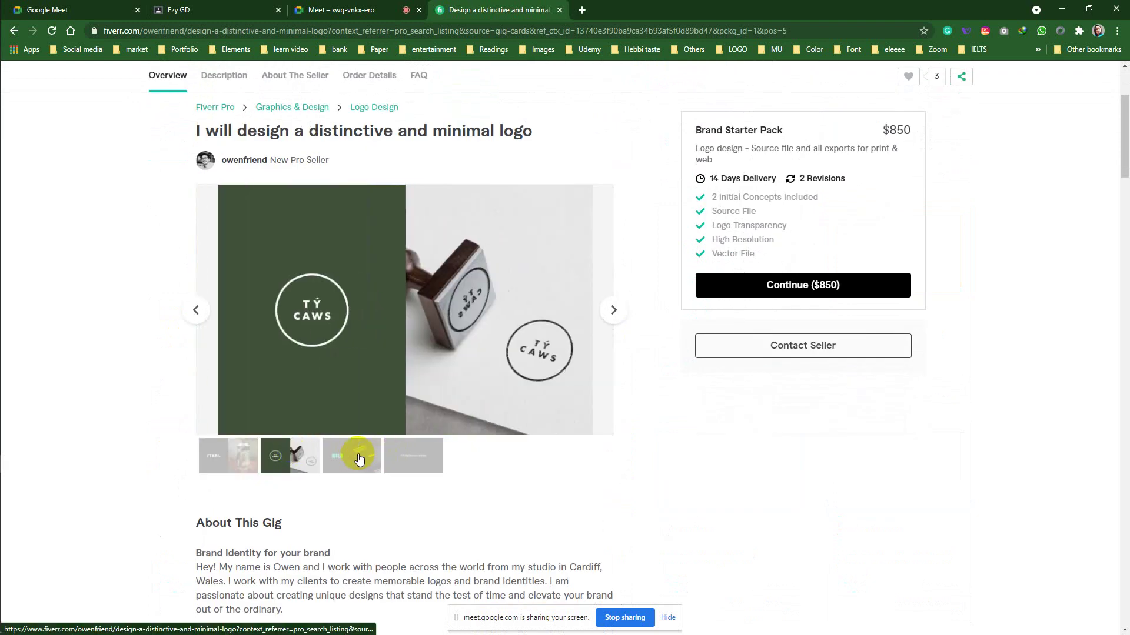
pyautogui.click(360, 459)
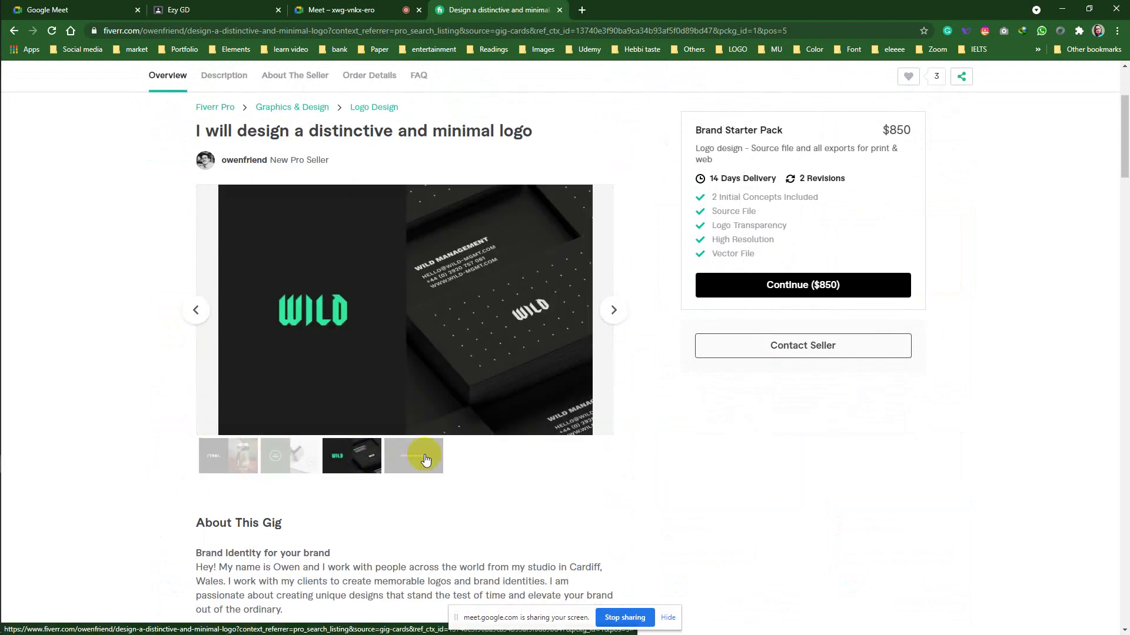
pyautogui.click(426, 459)
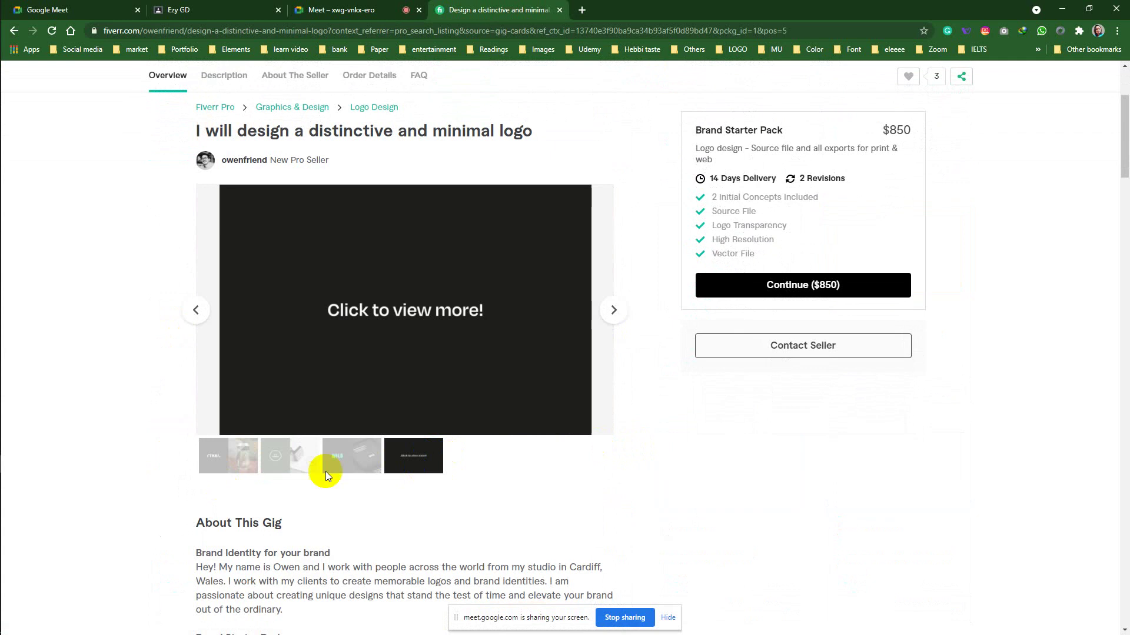
# Step: View the gig's last gallery item full screen, look through the portfolio images, and close the viewer
pyautogui.click(412, 310)
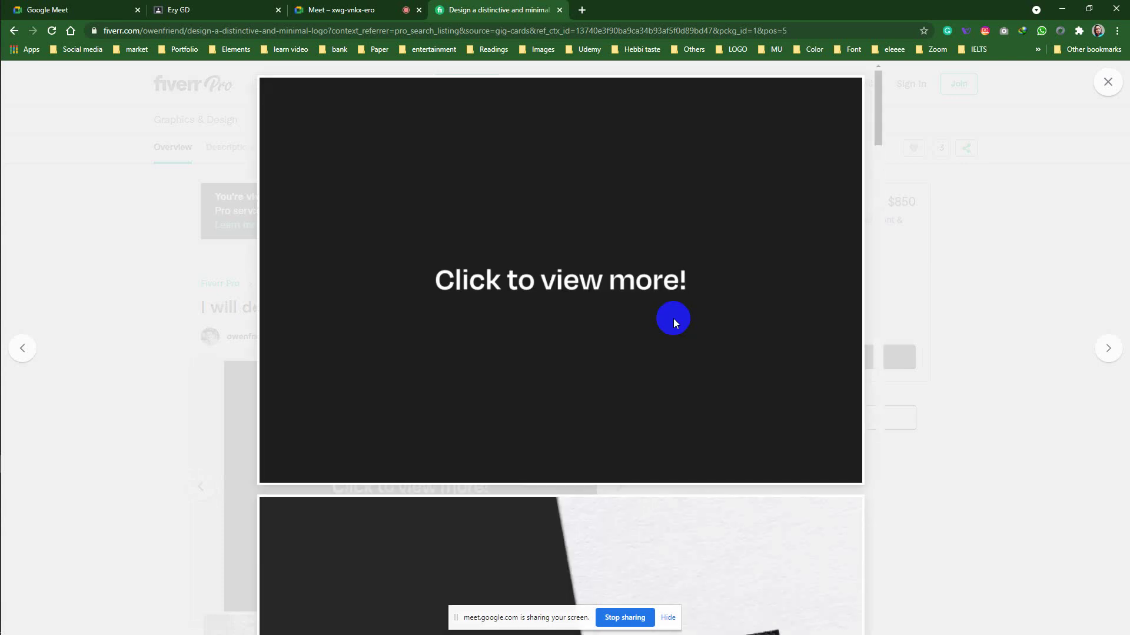
pyautogui.scroll(-5, 673, 319)
pyautogui.scroll(-11, 673, 319)
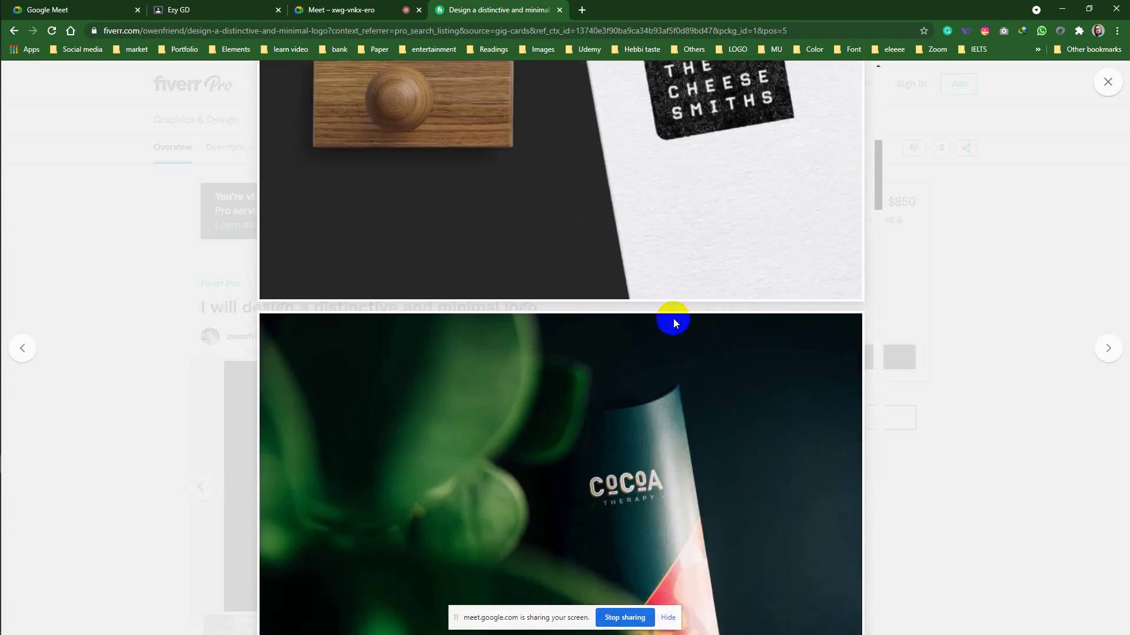
pyautogui.scroll(-5, 673, 319)
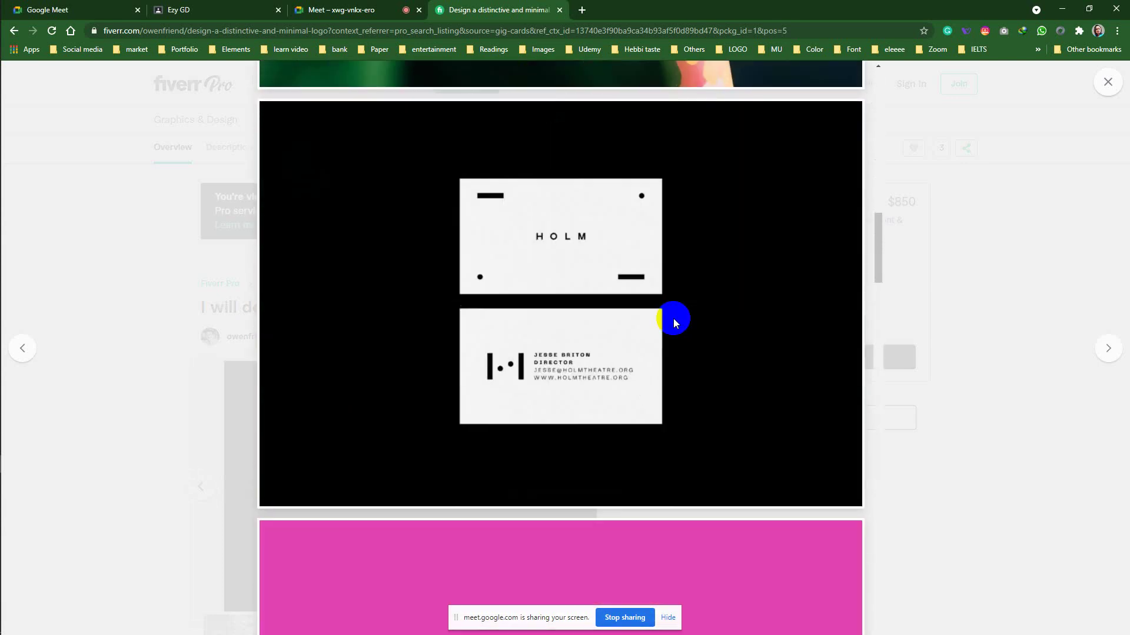
pyautogui.scroll(-6, 673, 319)
pyautogui.scroll(-6, 673, 319)
pyautogui.scroll(-9, 673, 319)
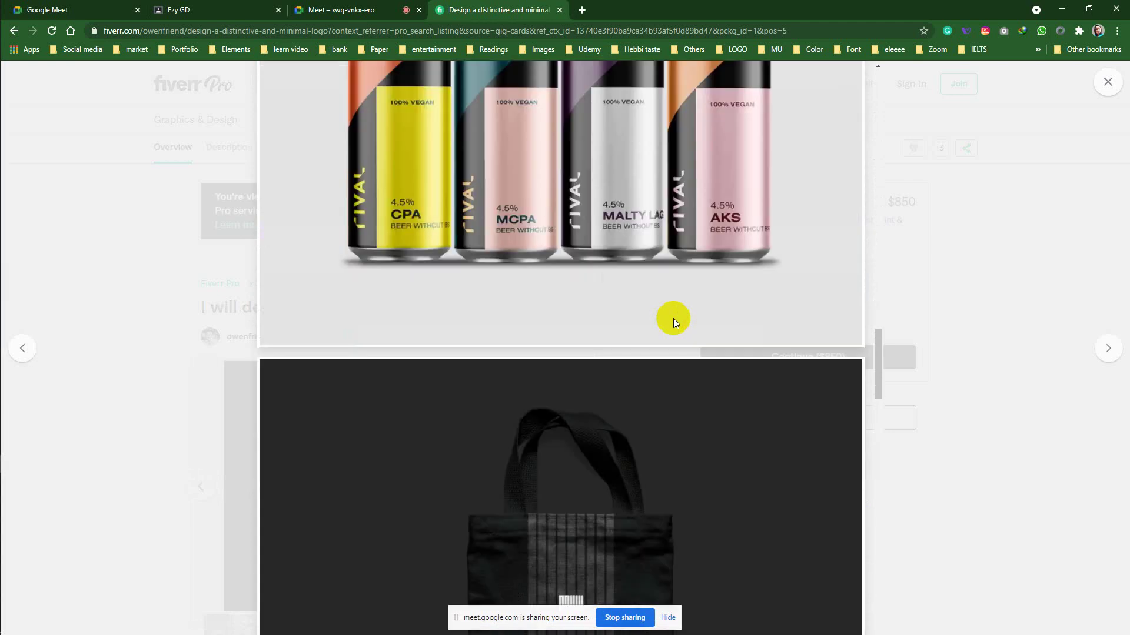
pyautogui.scroll(-12, 673, 319)
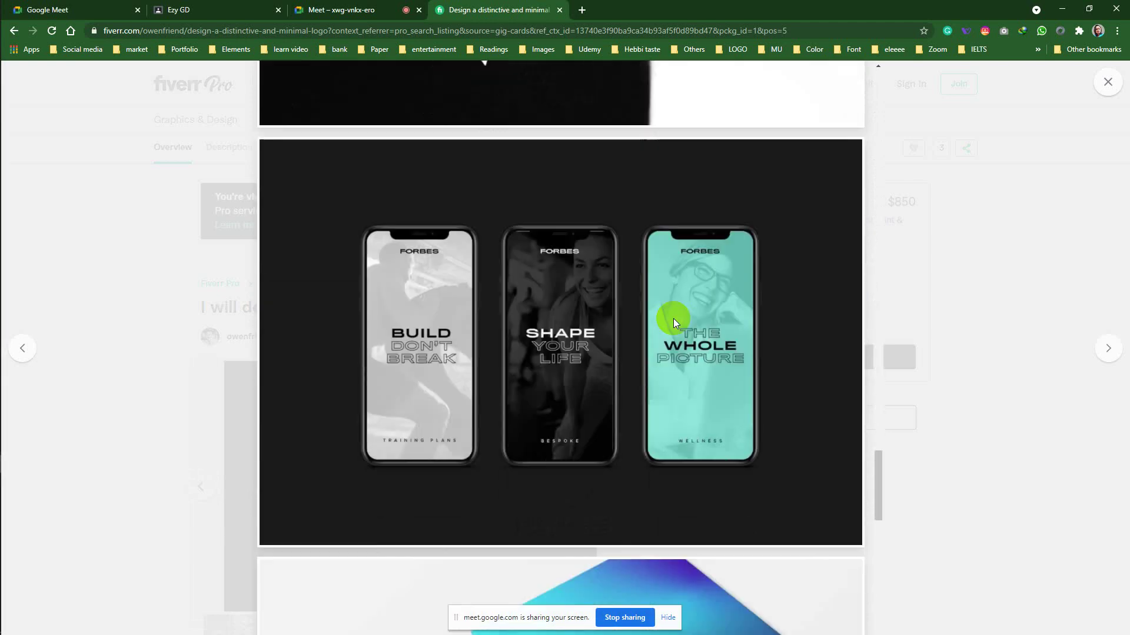
pyautogui.scroll(-15, 673, 319)
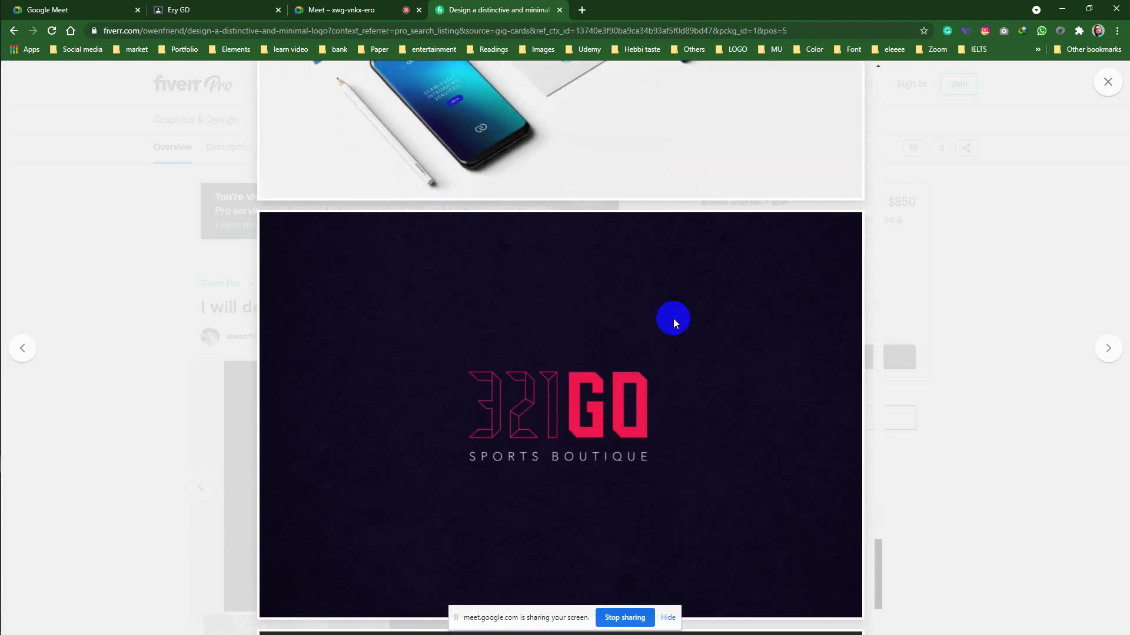
pyautogui.scroll(-1, 673, 319)
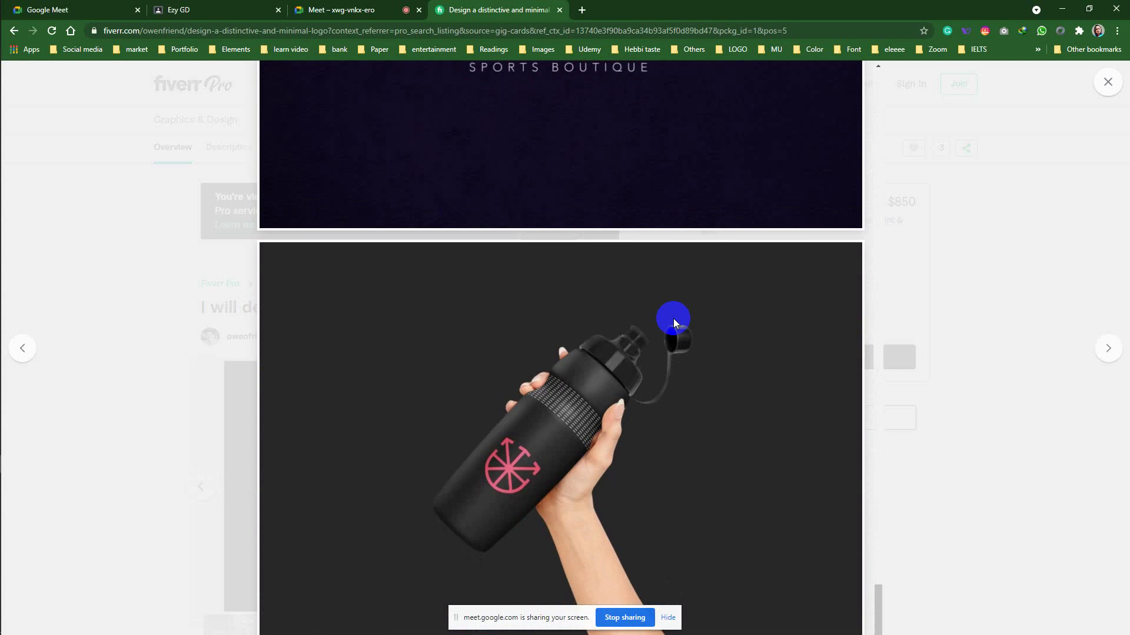
pyautogui.scroll(7, 674, 319)
pyautogui.click(1104, 83)
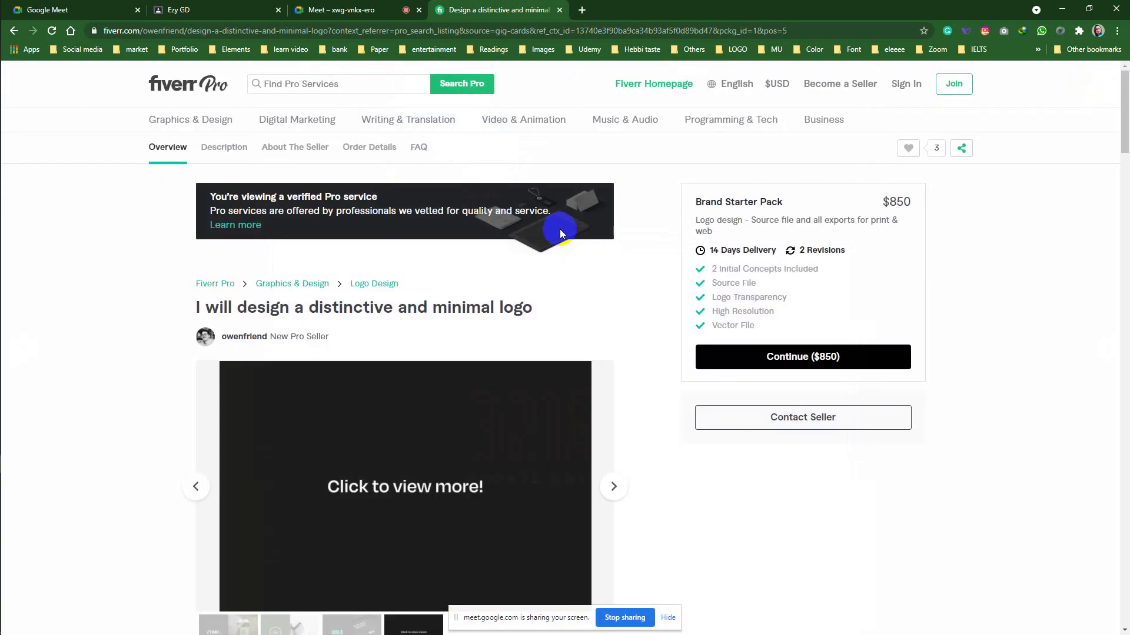
# Step: Return to the logo search results and examine the remaining Pro gigs and starting prices, briefly checking the Google Meet call
pyautogui.click(13, 30)
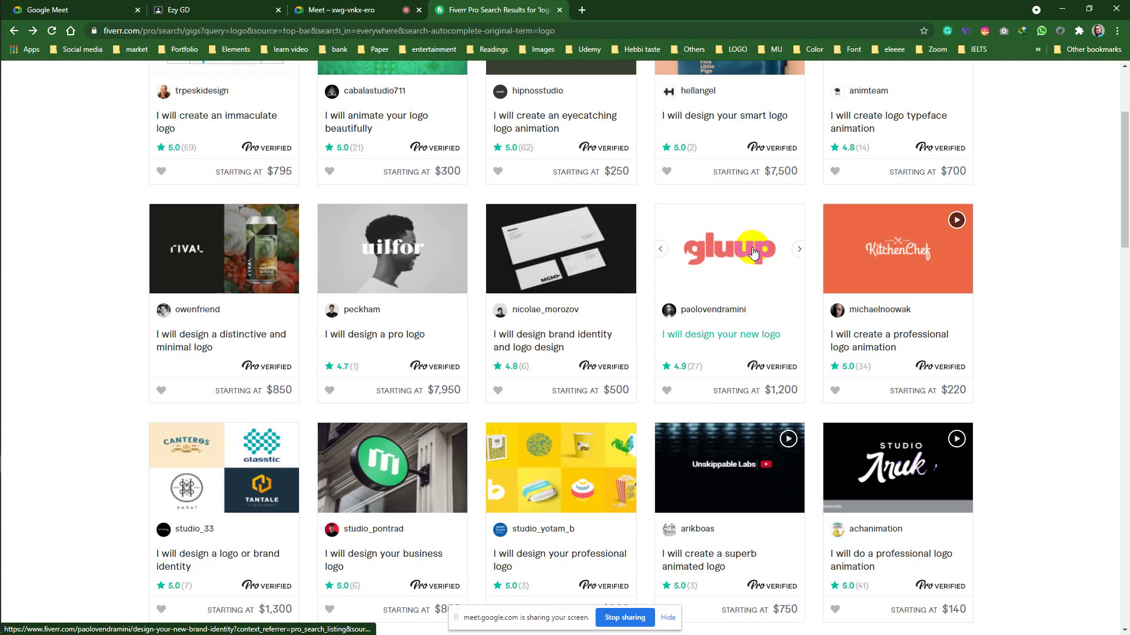
pyautogui.scroll(-2, 902, 301)
pyautogui.scroll(-3, 902, 303)
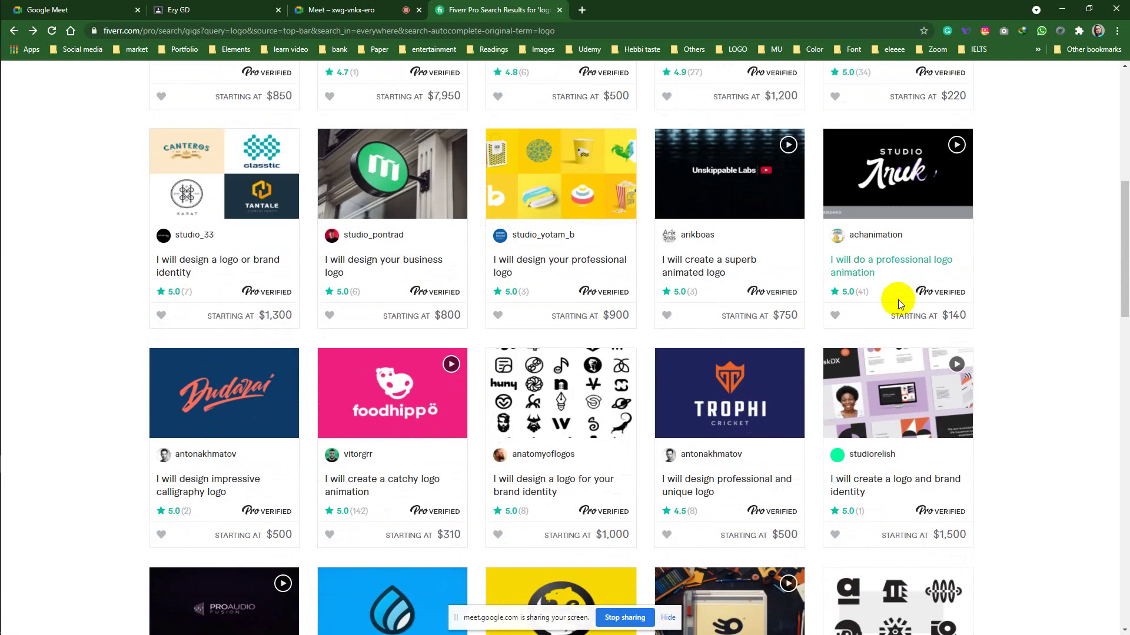
pyautogui.click(353, 10)
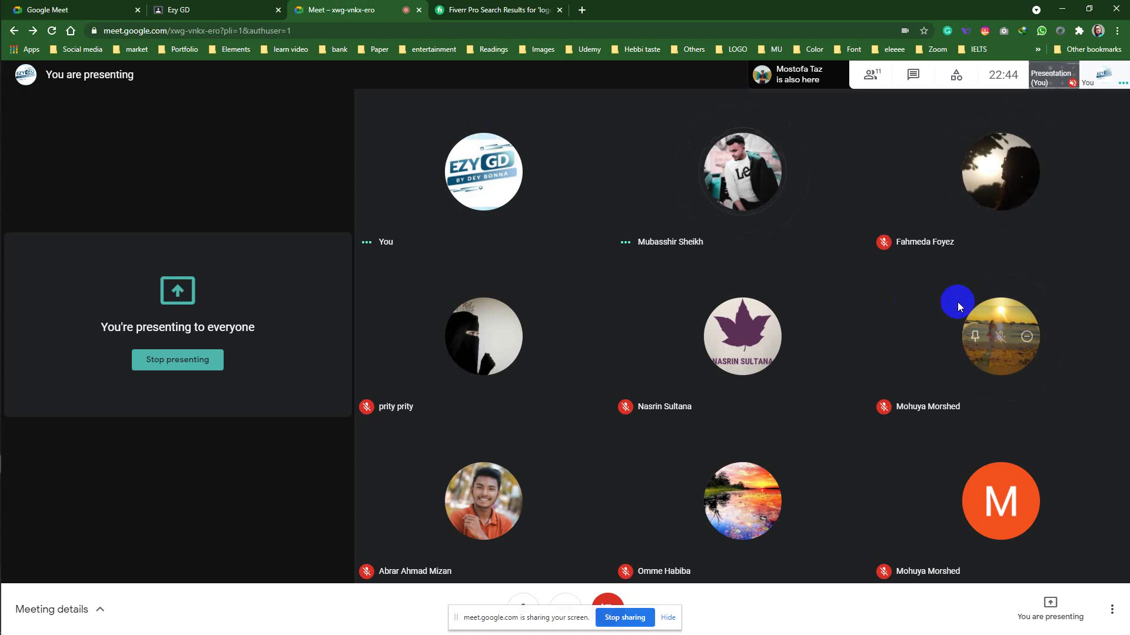
pyautogui.click(518, 10)
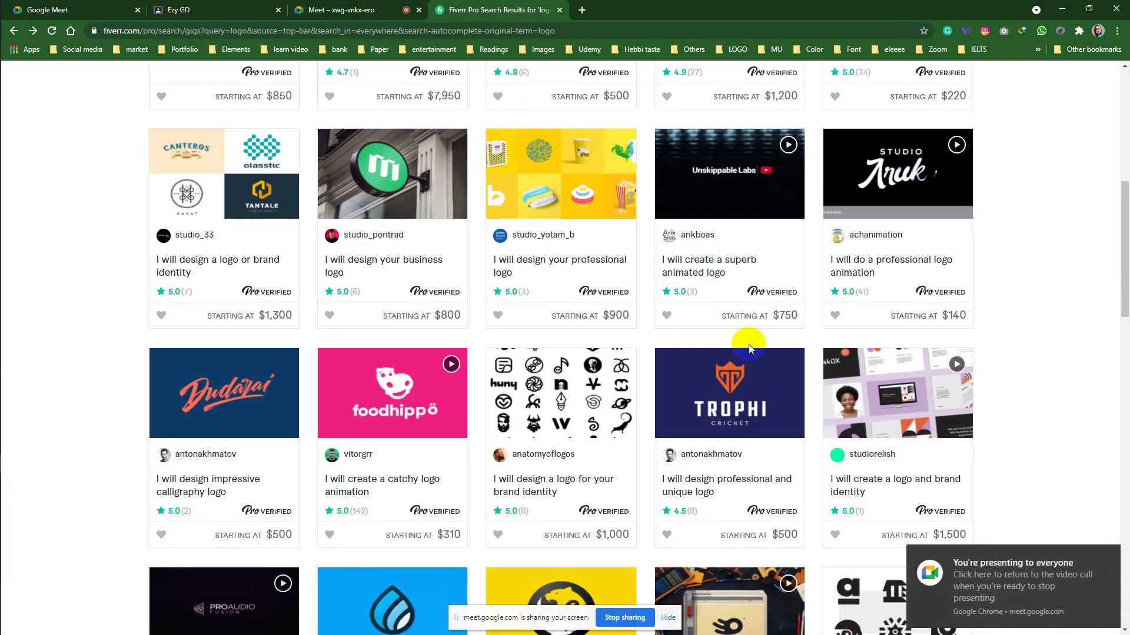
pyautogui.scroll(-20, 748, 344)
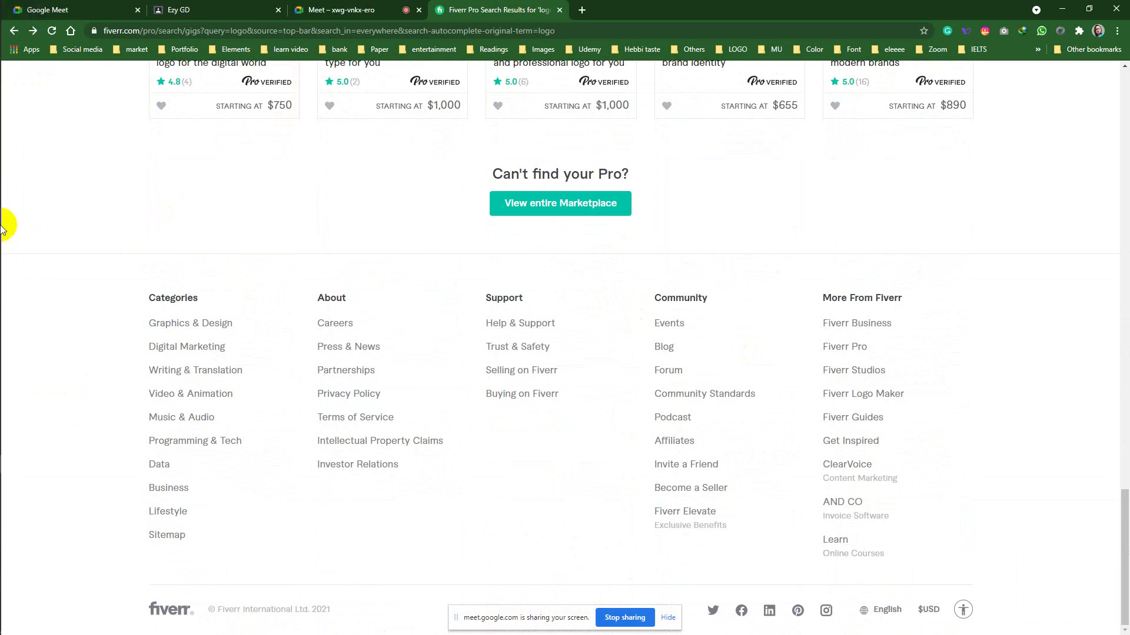
# Step: Switch to the Microsoft Edge window with the Fiverr seller dashboard and open the seller's Gigs page
pyautogui.click(22, 431)
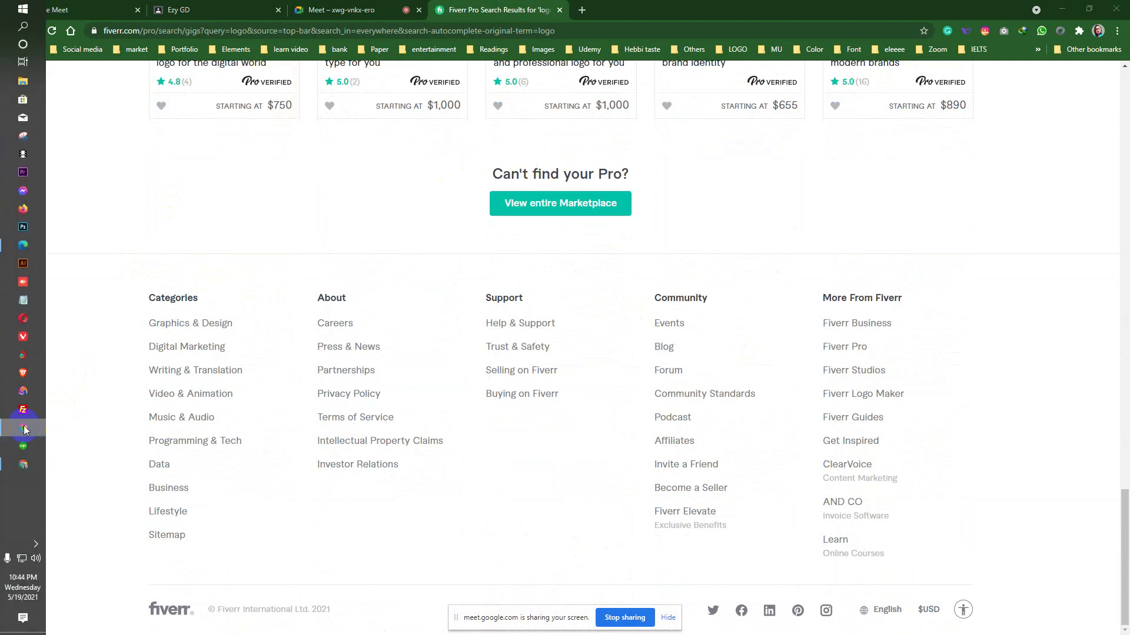
pyautogui.click(23, 245)
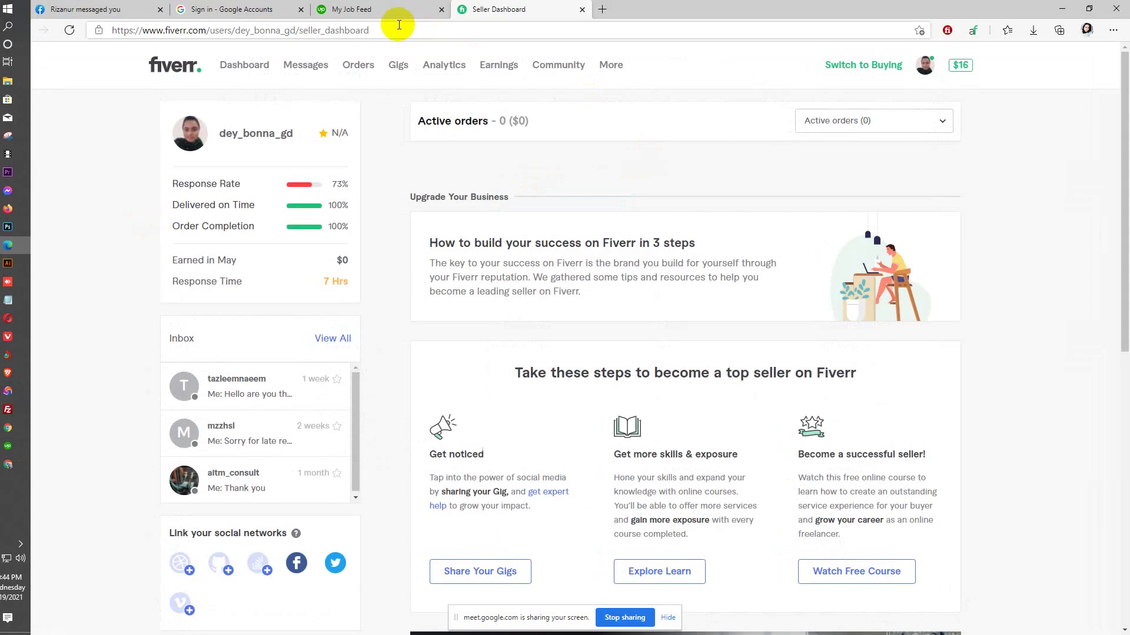
pyautogui.click(403, 69)
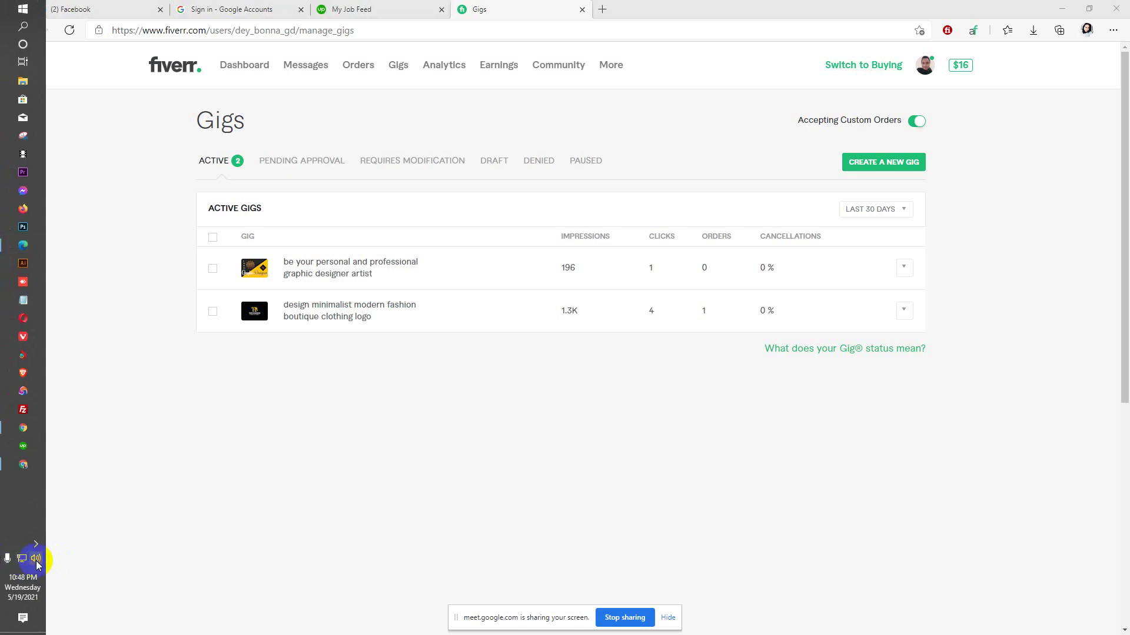
# Step: Lower the speaker volume to 56 and dismiss the volume control
pyautogui.click(37, 564)
pyautogui.press('XF86AudioLowerVolume')
pyautogui.press('XF86AudioLowerVolume')
pyautogui.press('XF86AudioLowerVolume')
pyautogui.press('XF86AudioLowerVolume')
pyautogui.press('XF86AudioLowerVolume')
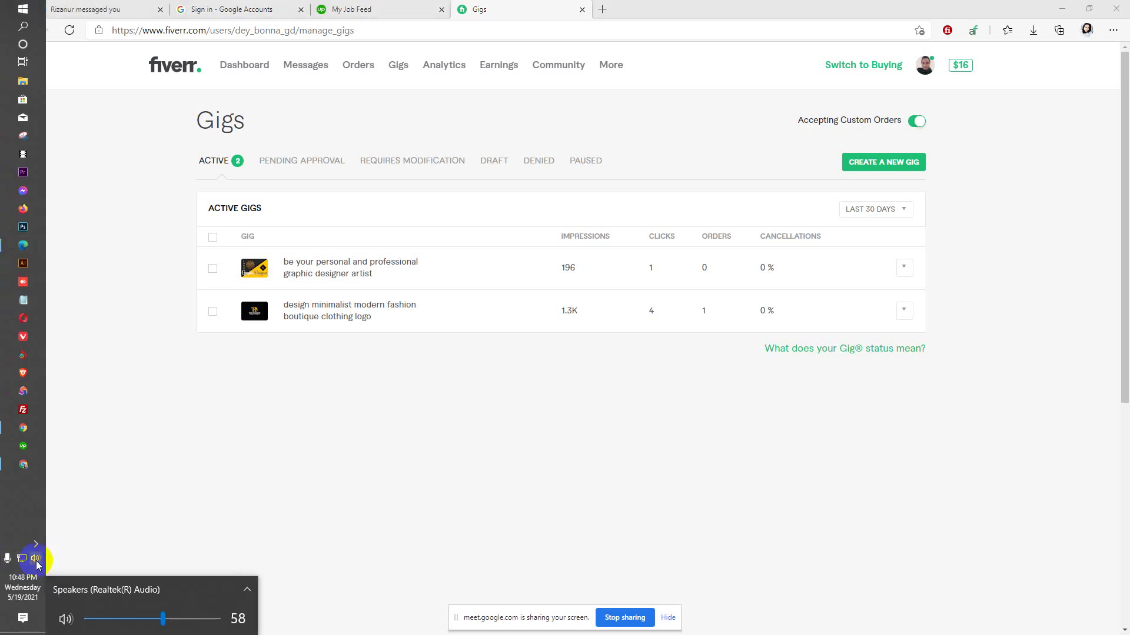
pyautogui.press('XF86AudioLowerVolume')
pyautogui.press('XF86AudioLowerVolume')
pyautogui.scroll(2, 37, 565)
pyautogui.press('XF86AudioRaiseVolume')
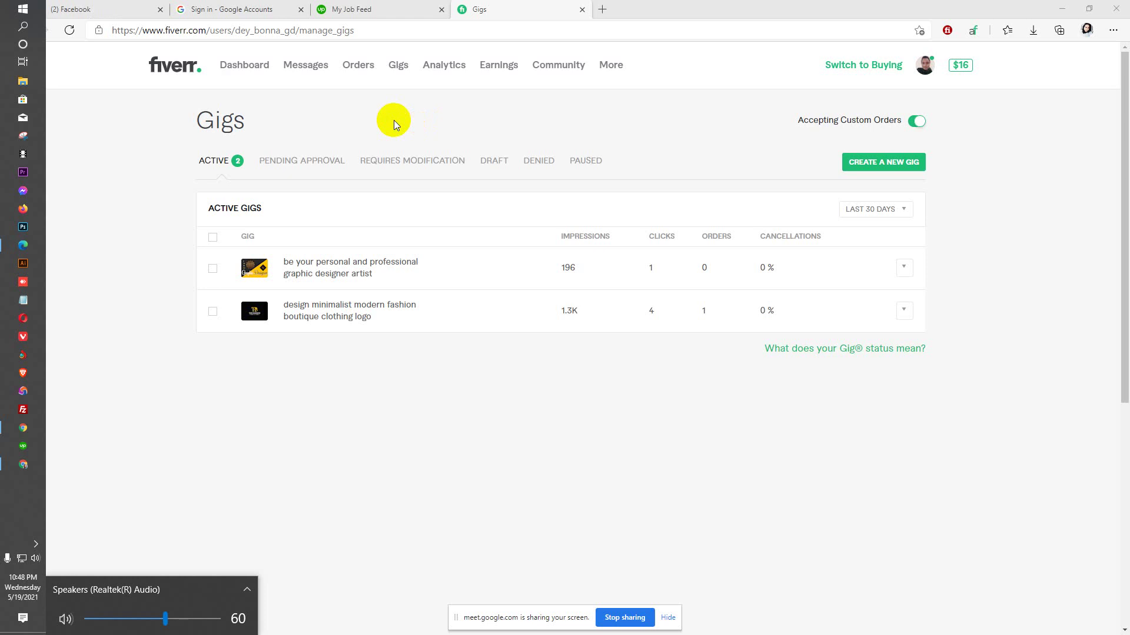
pyautogui.press('XF86AudioLowerVolume')
pyautogui.press('XF86AudioLowerVolume')
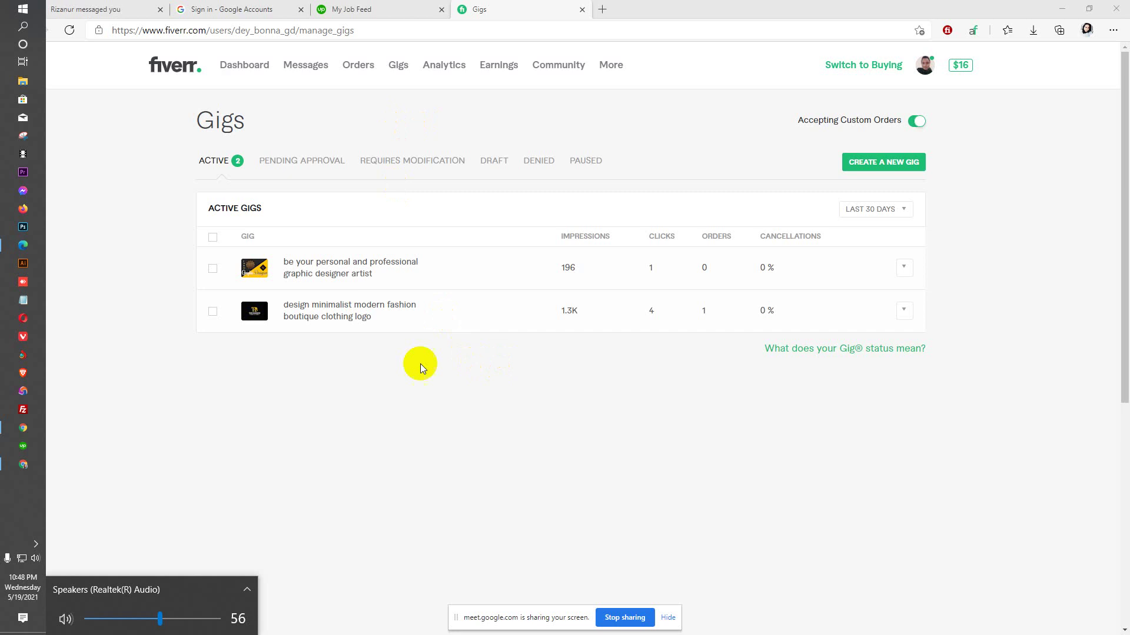
pyautogui.click(391, 400)
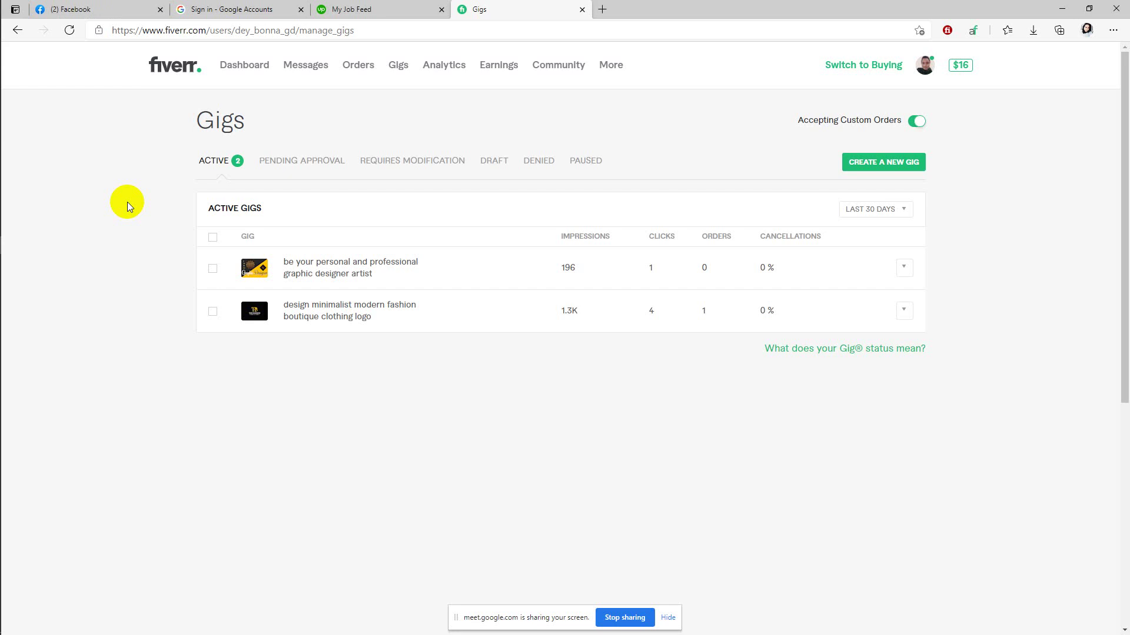
# Step: Switch to Chrome to check the Google Meet participants, and return to the Fiverr Pro logo search results
pyautogui.moveTo(26, 425)
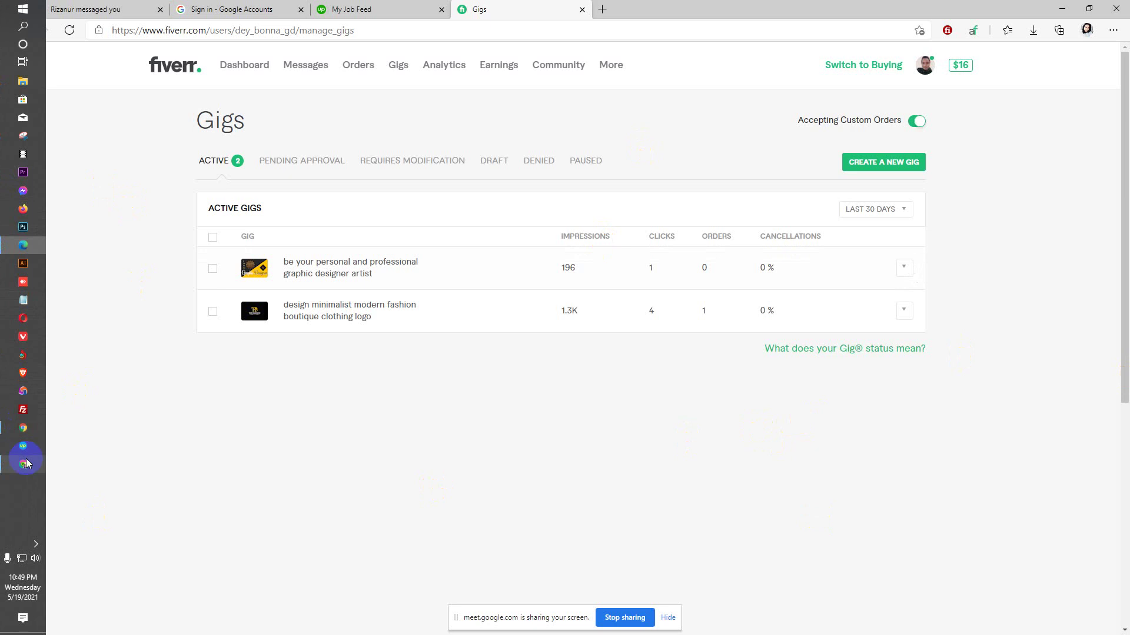
pyautogui.click(27, 464)
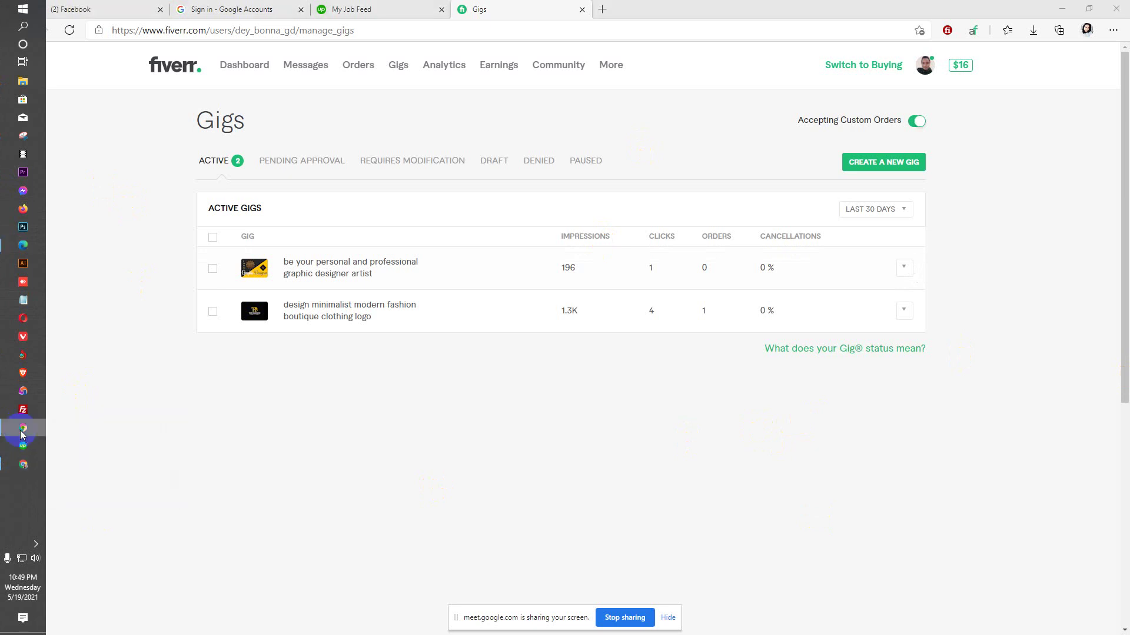
pyautogui.click(23, 464)
pyautogui.click(329, 9)
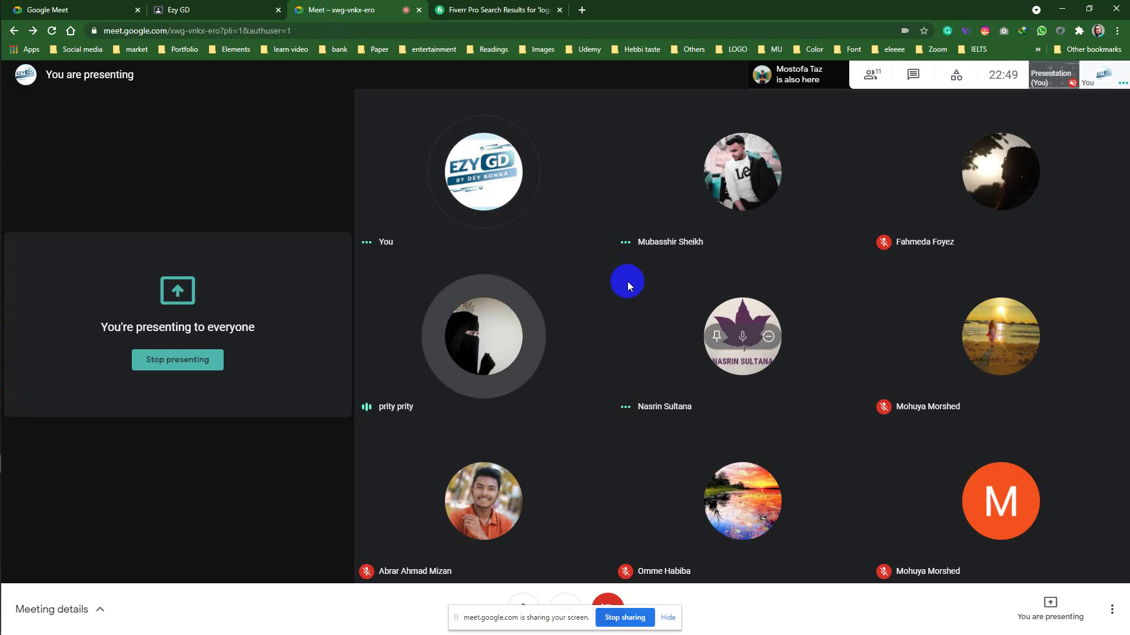
pyautogui.click(467, 5)
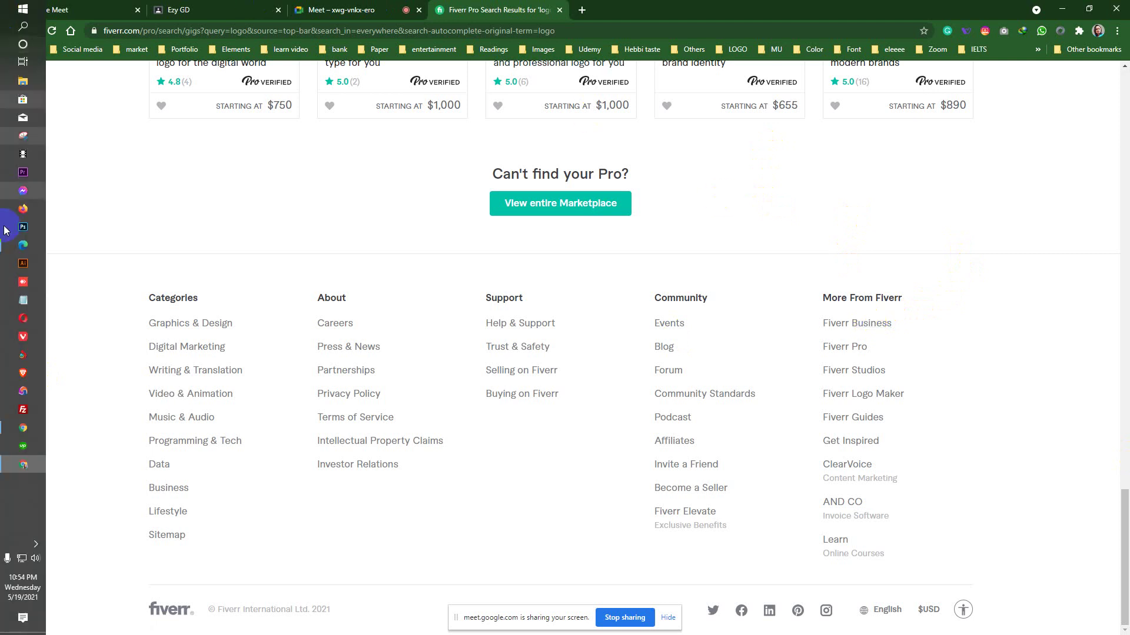
# Step: Switch to the Microsoft Edge seller account and open the Fiverr Business client's inbox conversation to show the client's badge
pyautogui.click(23, 246)
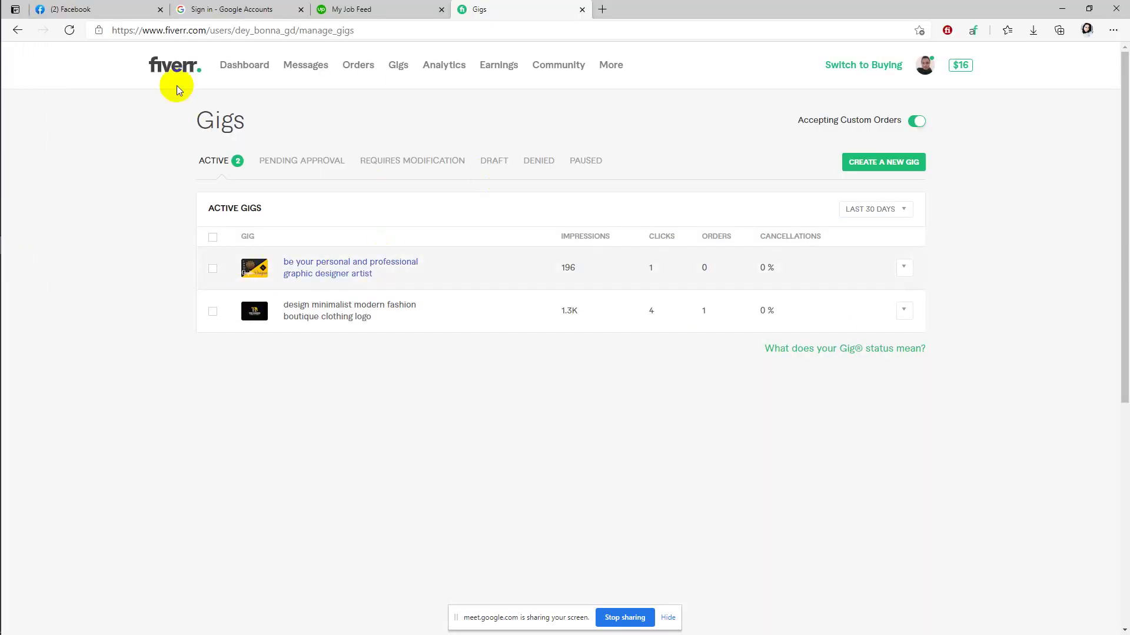
pyautogui.click(305, 66)
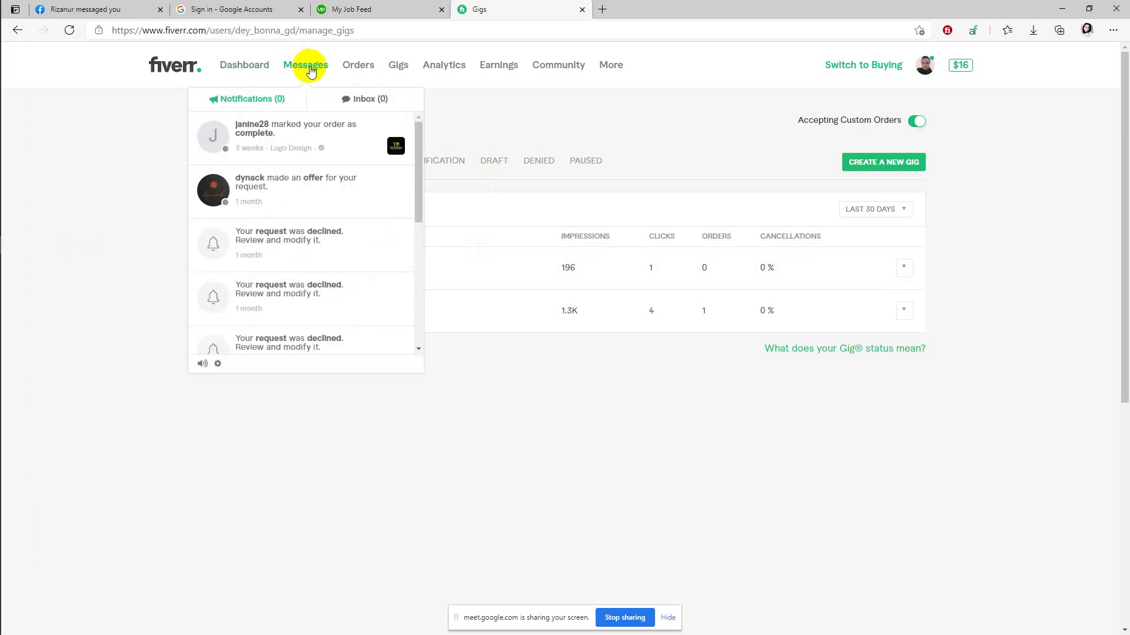
pyautogui.click(360, 102)
pyautogui.click(299, 194)
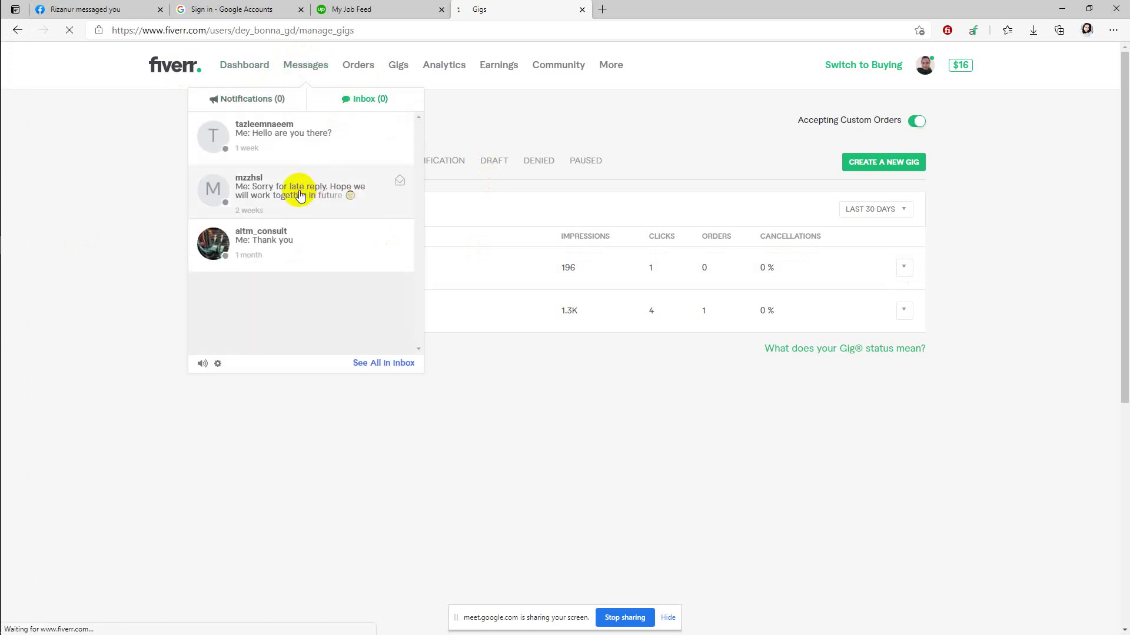
pyautogui.moveTo(415, 131)
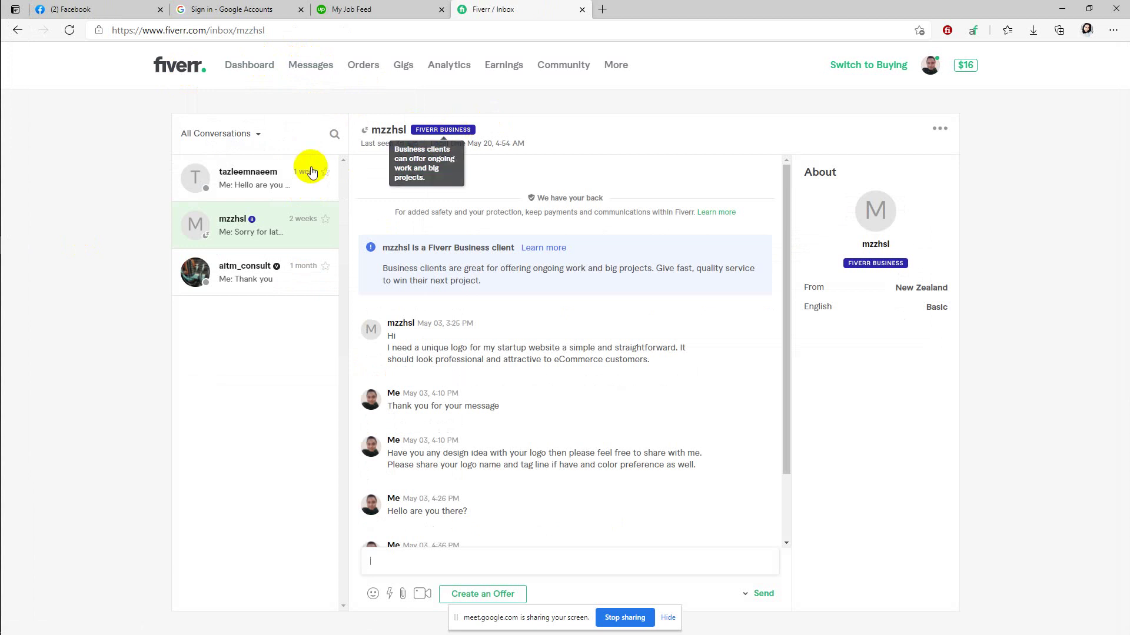
# Step: Compare the United Kingdom client's conversation with the Fiverr Business client's, and minimize Edge to return to the Pro search results
pyautogui.click(256, 173)
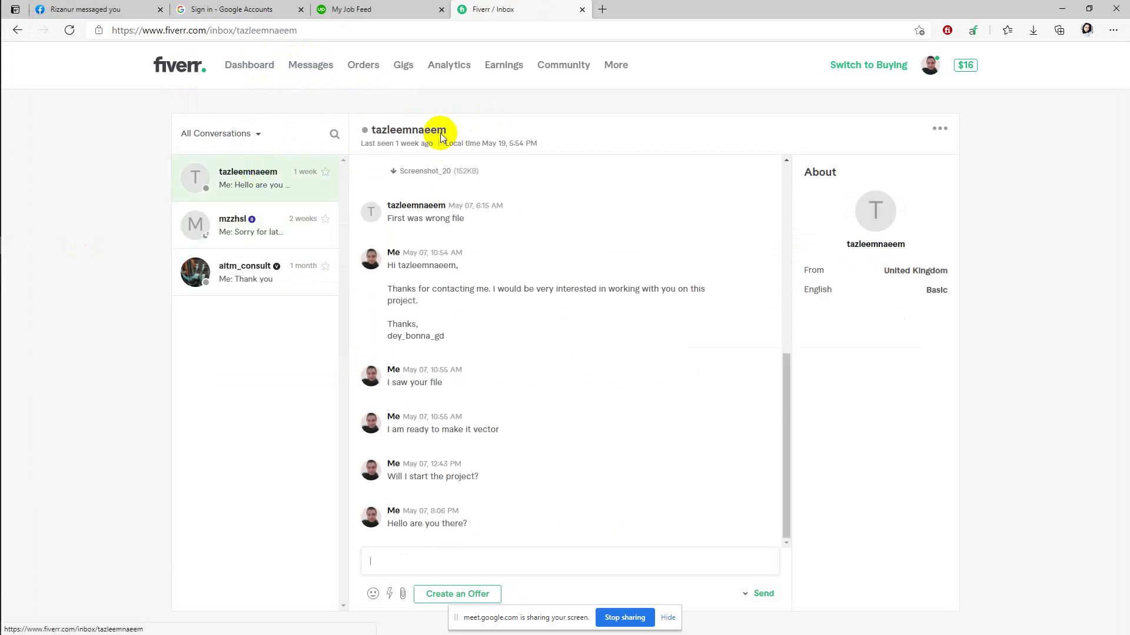
pyautogui.click(223, 221)
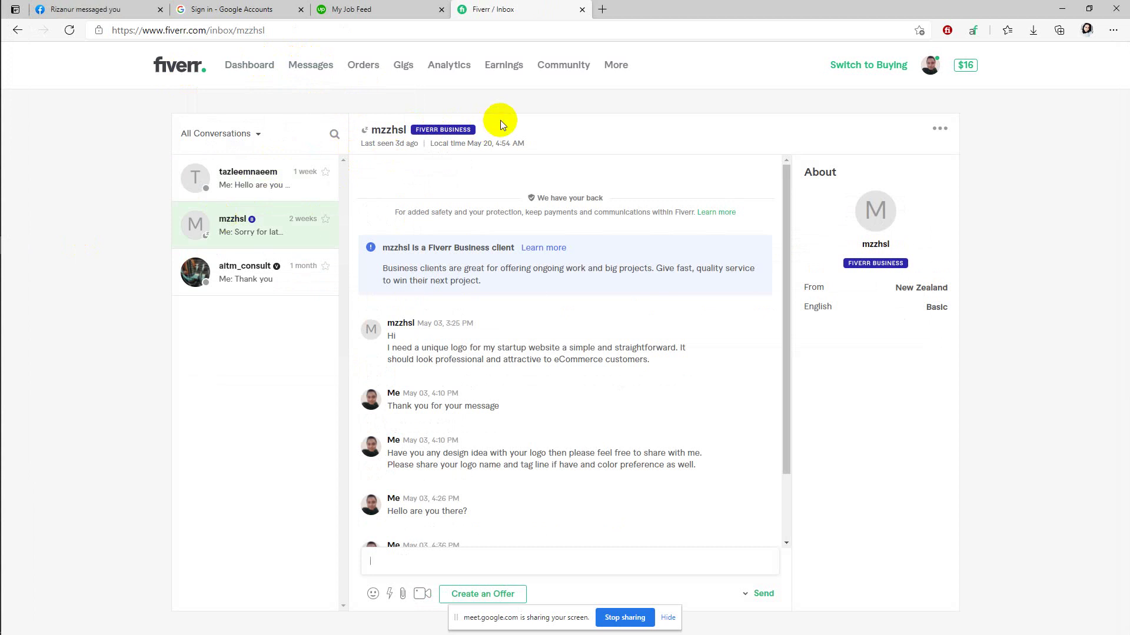
pyautogui.click(1062, 9)
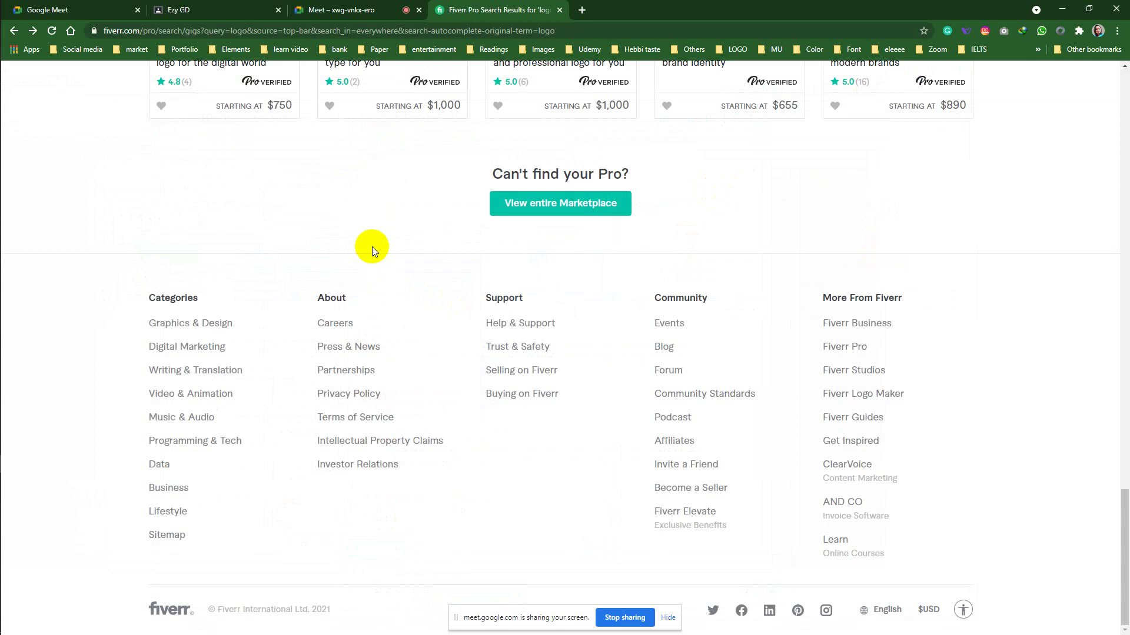
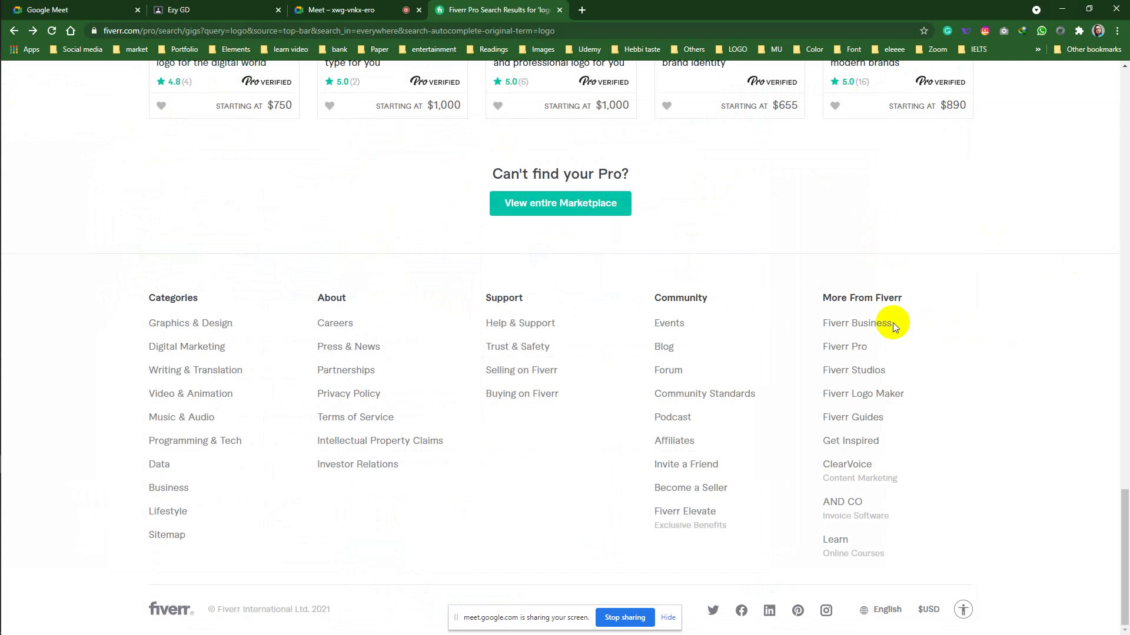
# Step: Open Fiverr Logo Maker and start a logo for the brand name "Resolution"
pyautogui.click(886, 398)
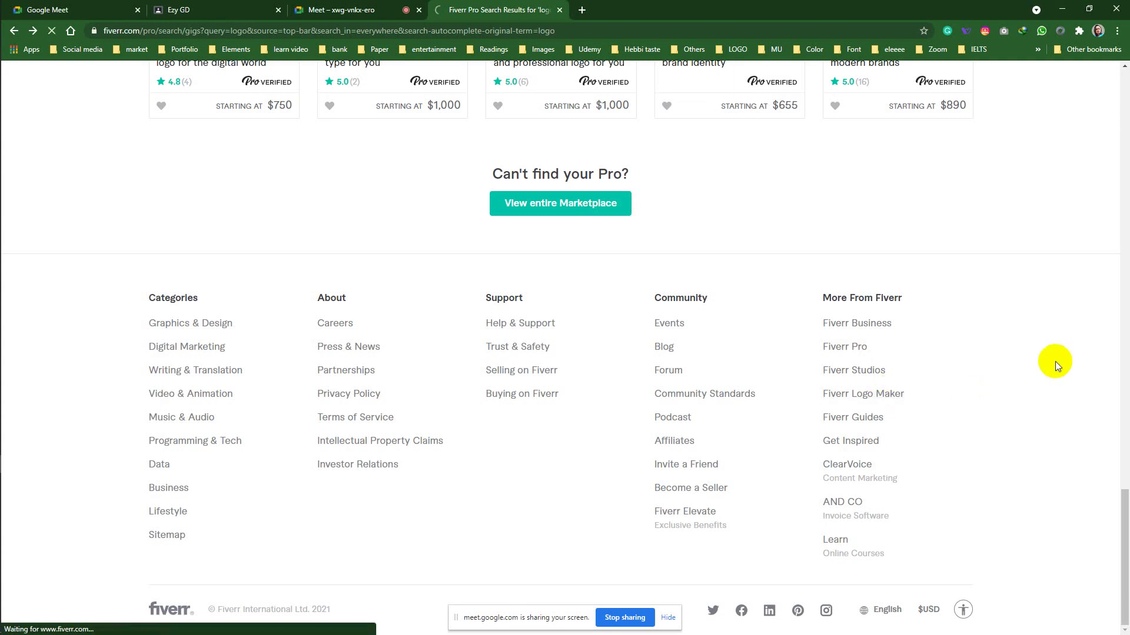
pyautogui.scroll(-2, 411, 328)
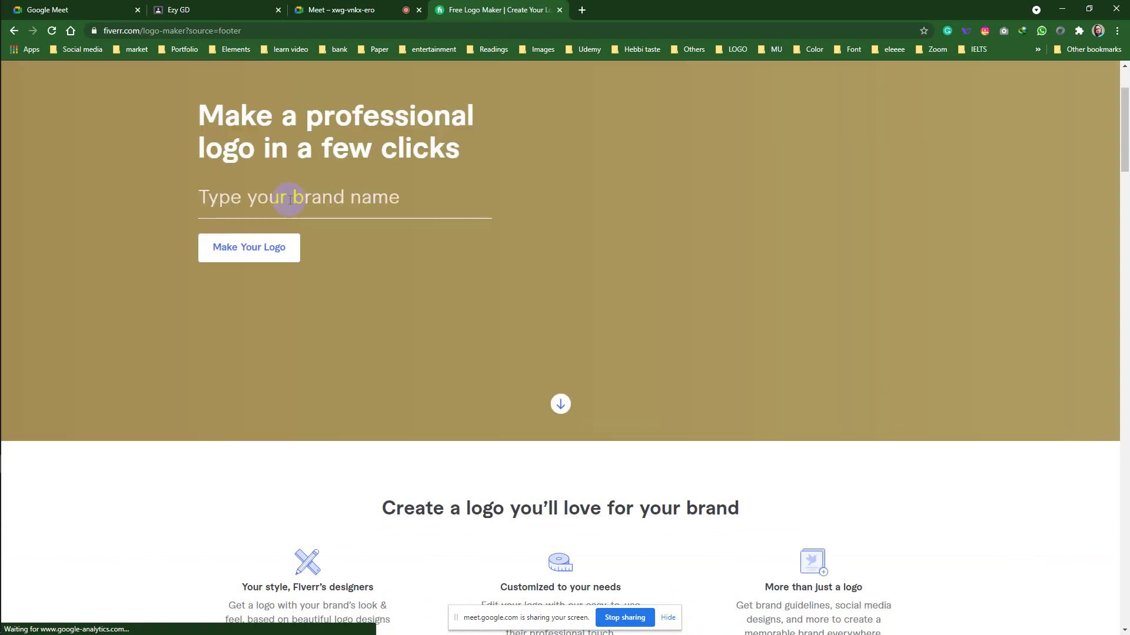
pyautogui.click(289, 199)
pyautogui.write('Re')
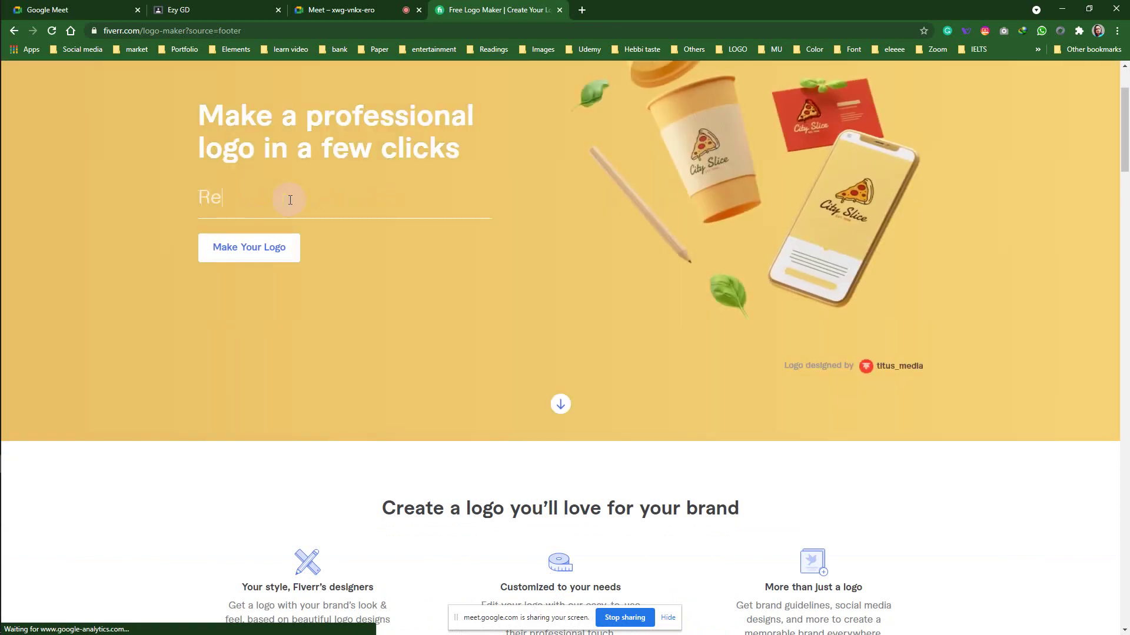
pyautogui.write('solution')
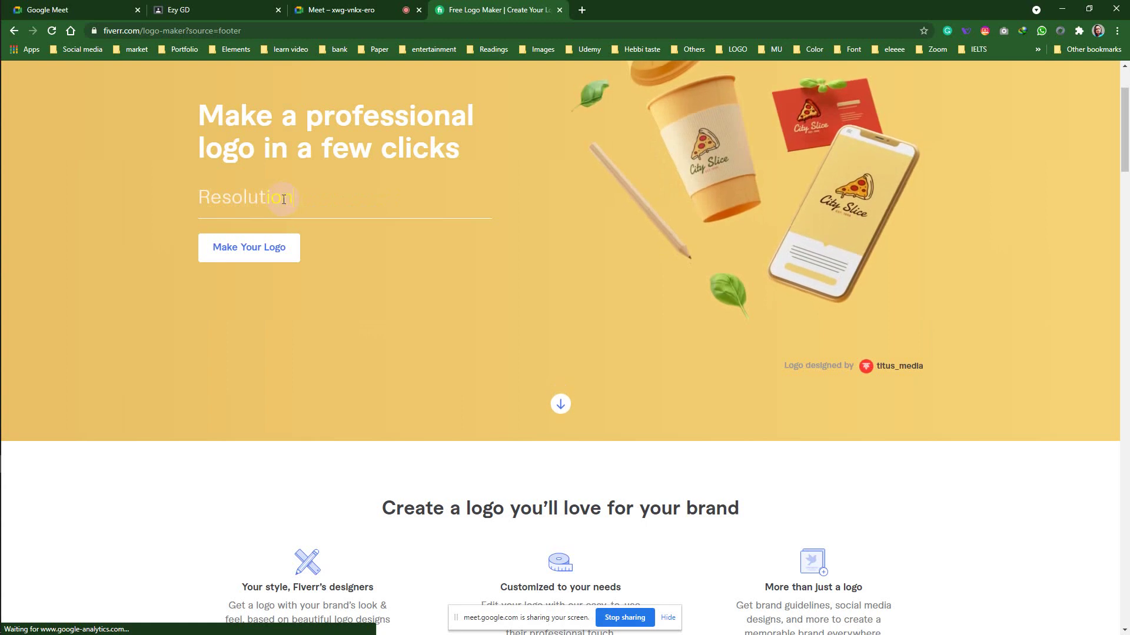
pyautogui.click(272, 246)
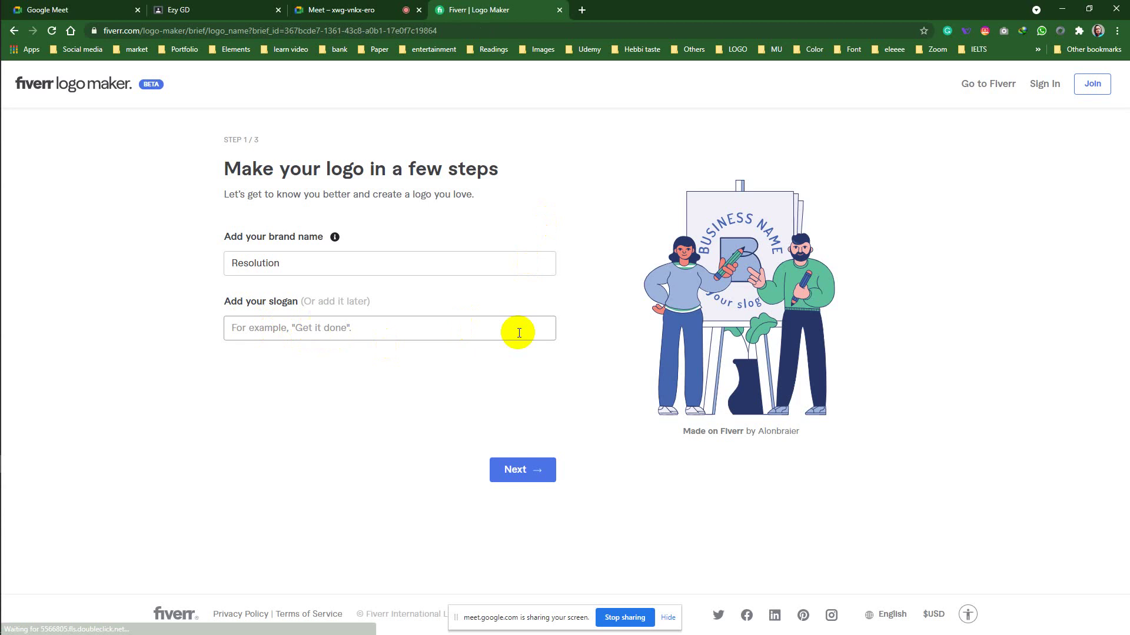
# Step: Choose the Technology industry without a slogan or extra elements, and generate logos with the default brand personality settings
pyautogui.click(528, 468)
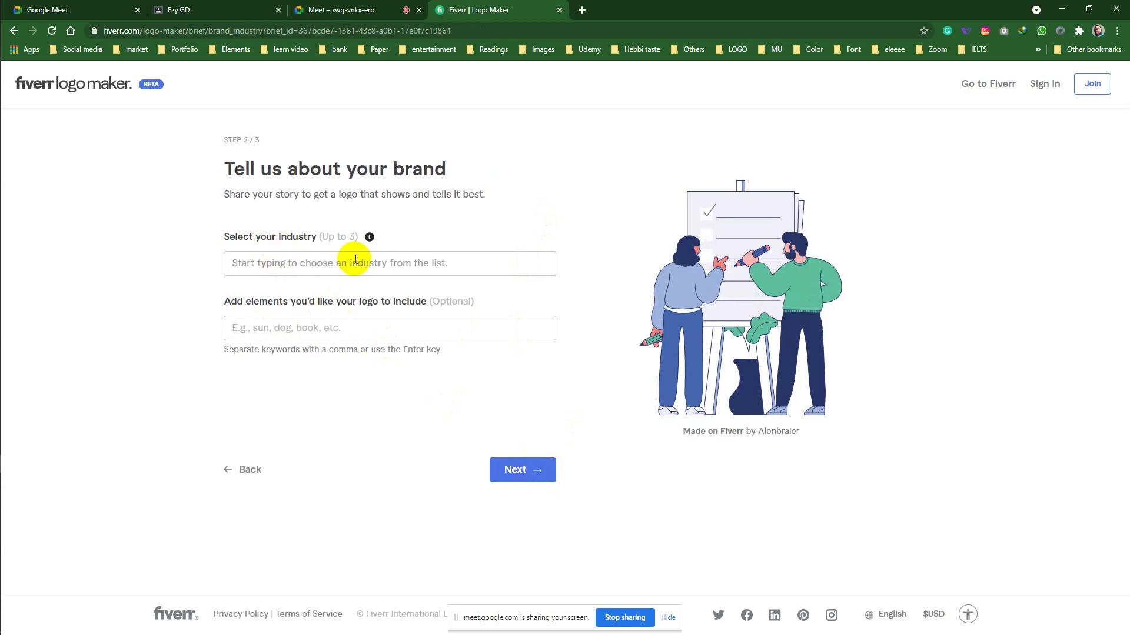
pyautogui.write('Tech')
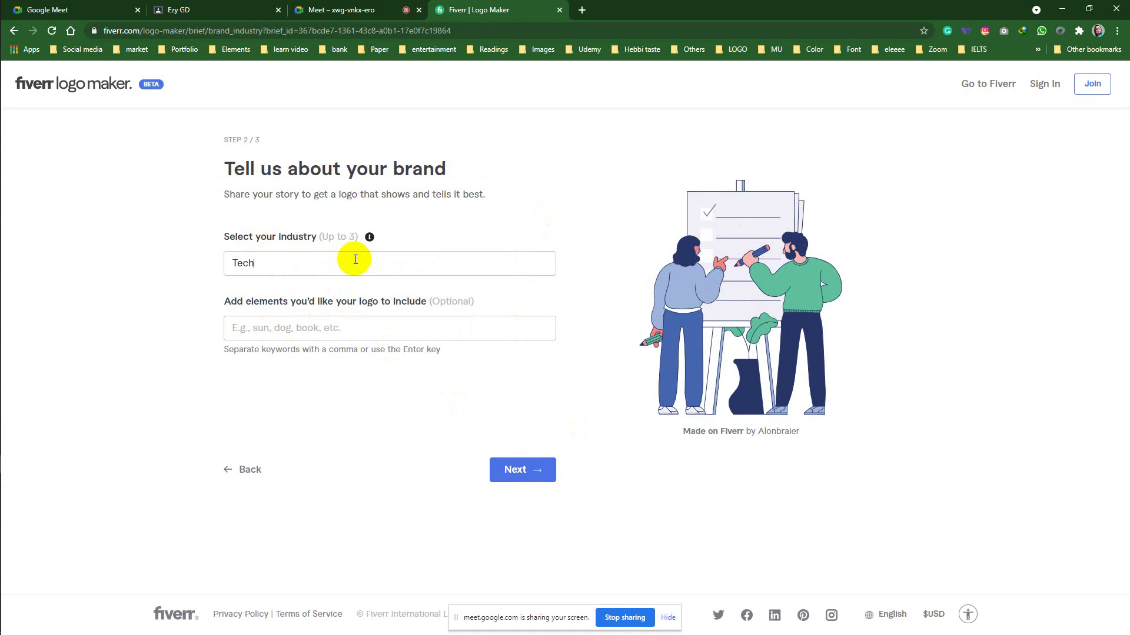
pyautogui.write('nology')
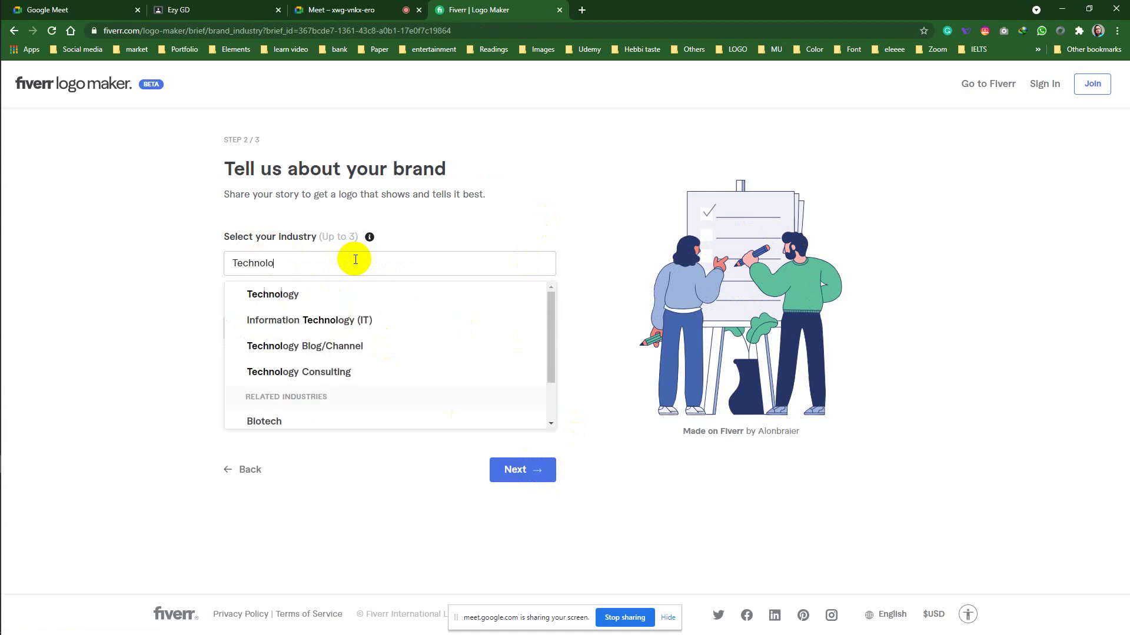
pyautogui.click(291, 301)
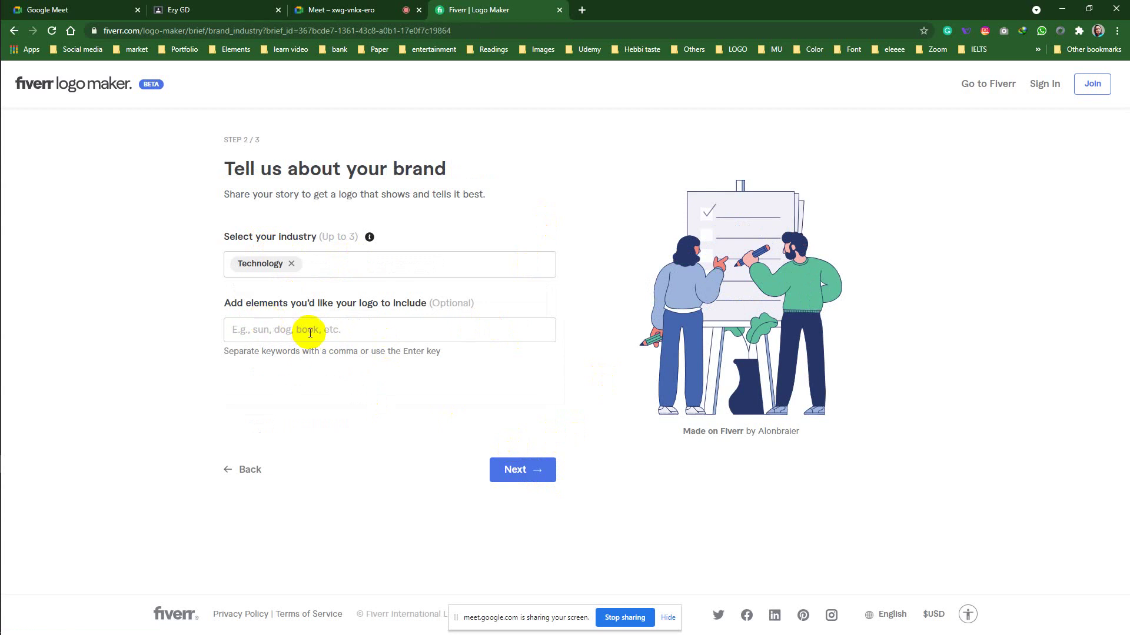
pyautogui.click(516, 470)
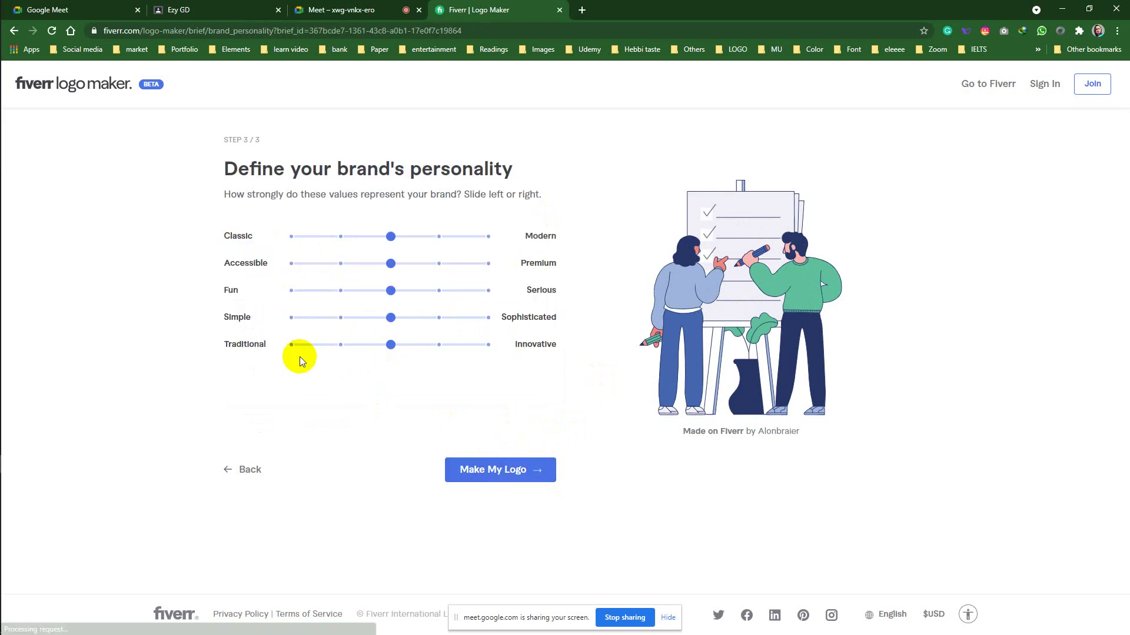
pyautogui.click(504, 469)
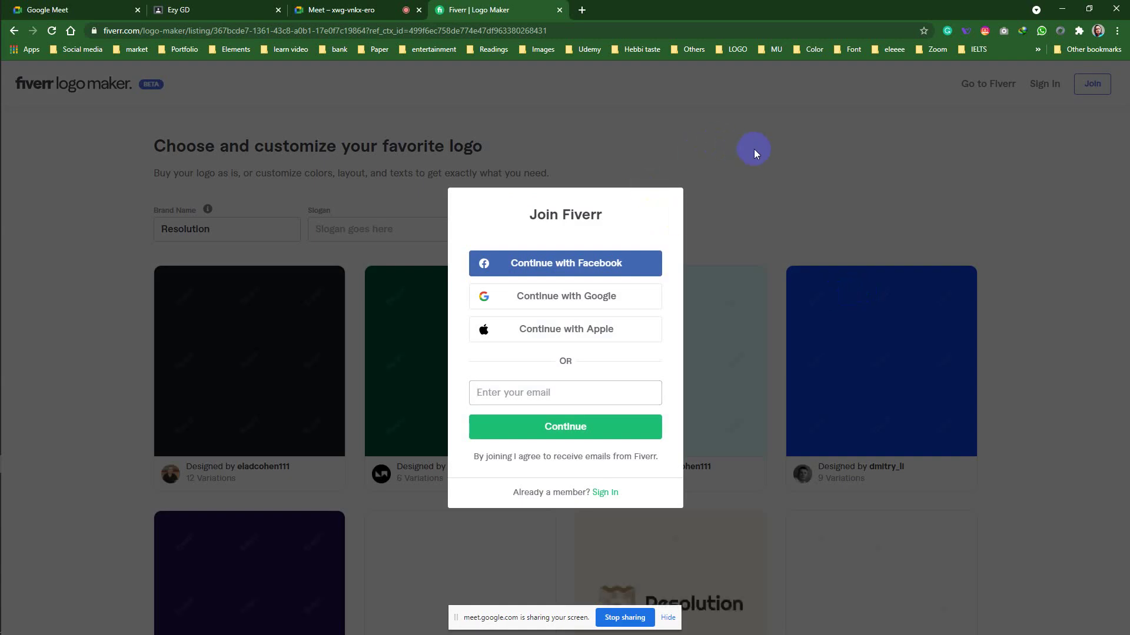
# Step: Try to dismiss the Join Fiverr dialog covering the generated logos
pyautogui.tripleClick(581, 203)
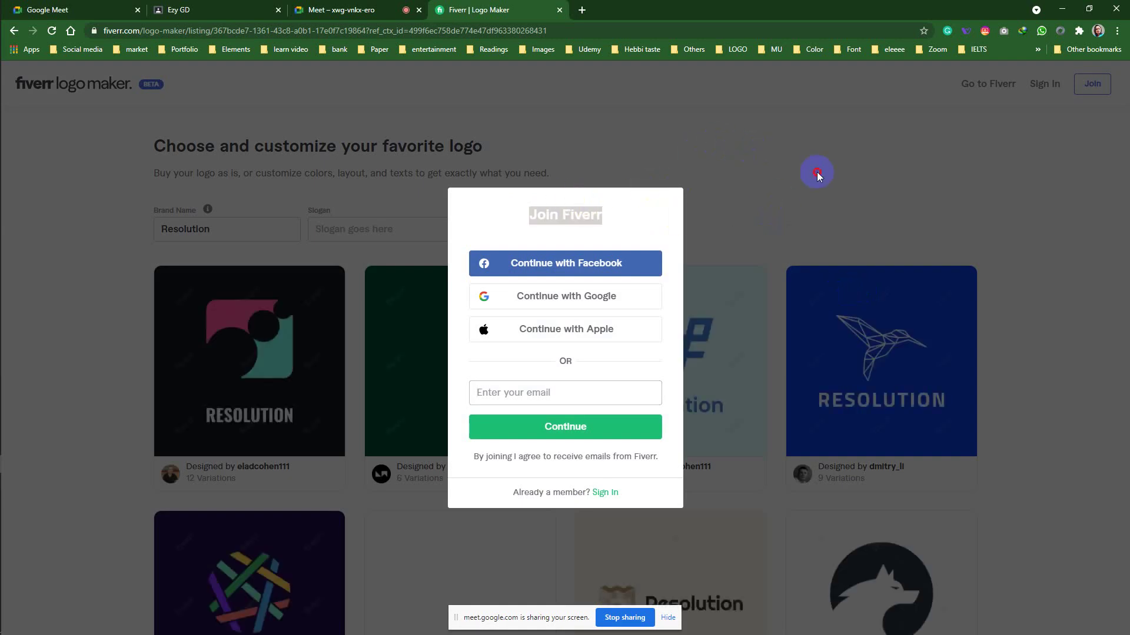
pyautogui.click(725, 136)
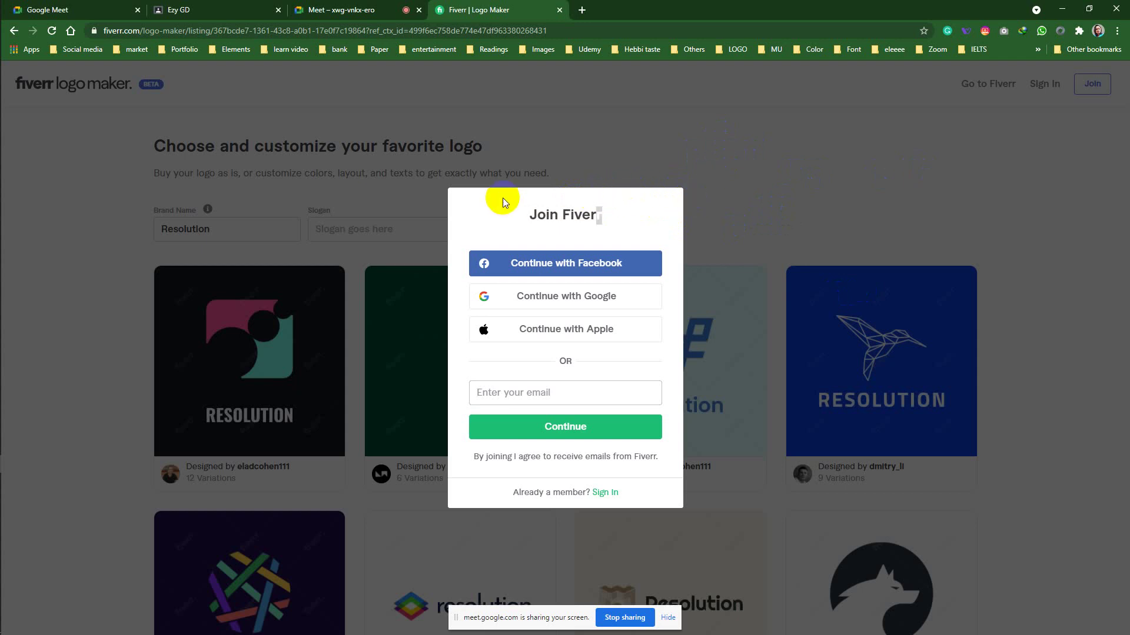
pyautogui.moveTo(503, 198); pyautogui.dragTo(771, 126)
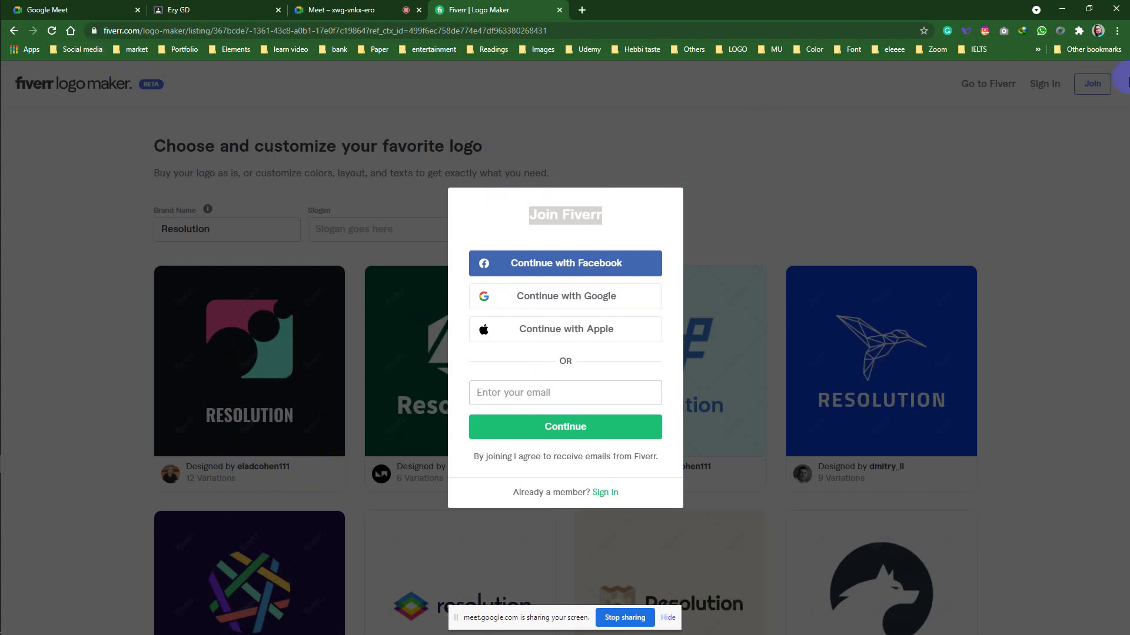
pyautogui.rightClick(706, 133)
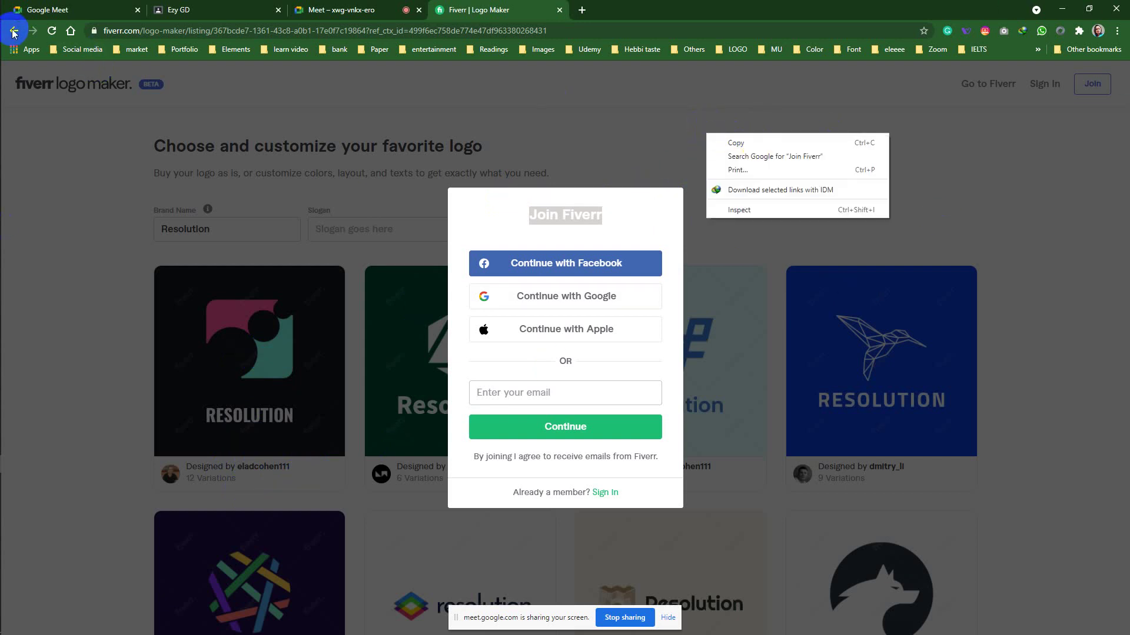
pyautogui.click(667, 66)
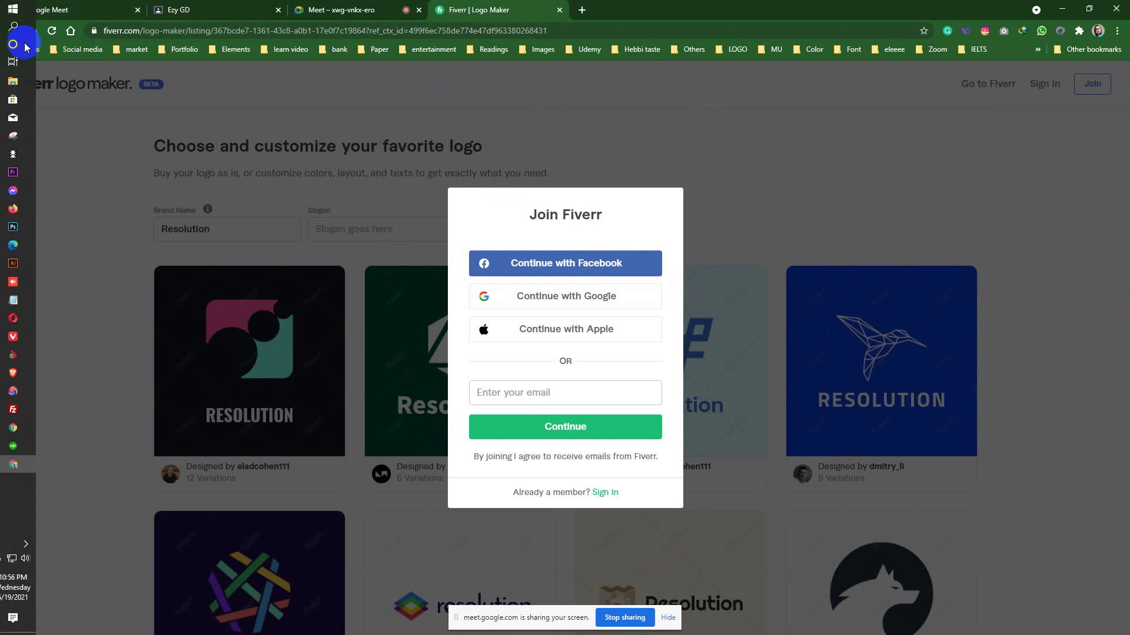
# Step: Go back through the Logo Maker pages to the Fiverr Pro logo search results
pyautogui.click(14, 31)
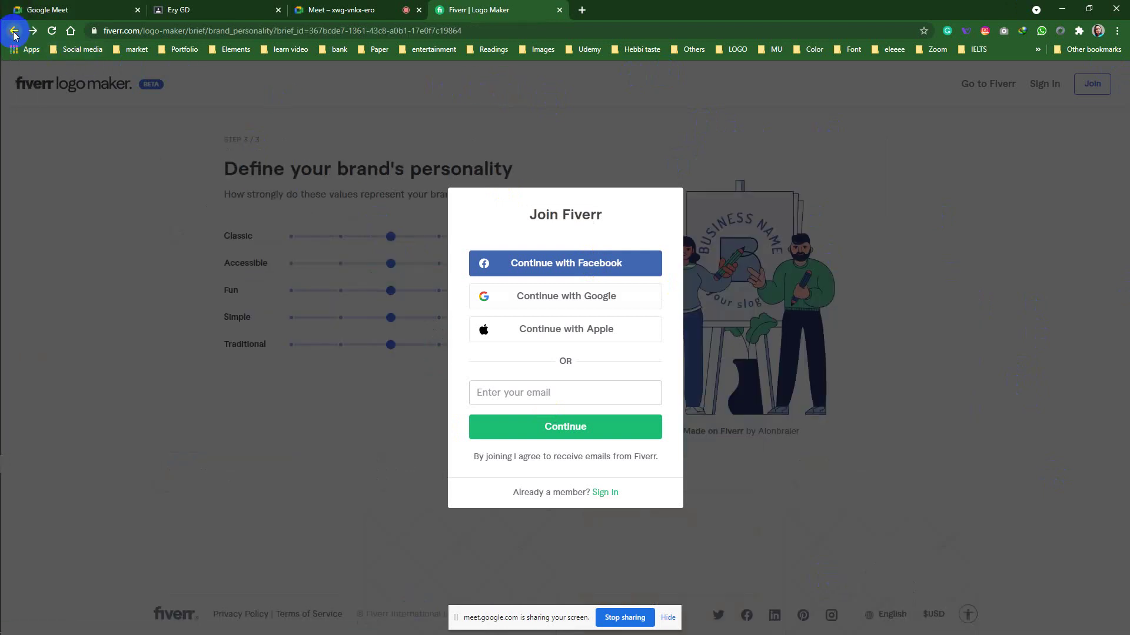
pyautogui.click(14, 31)
pyautogui.click(14, 30)
pyautogui.click(14, 30)
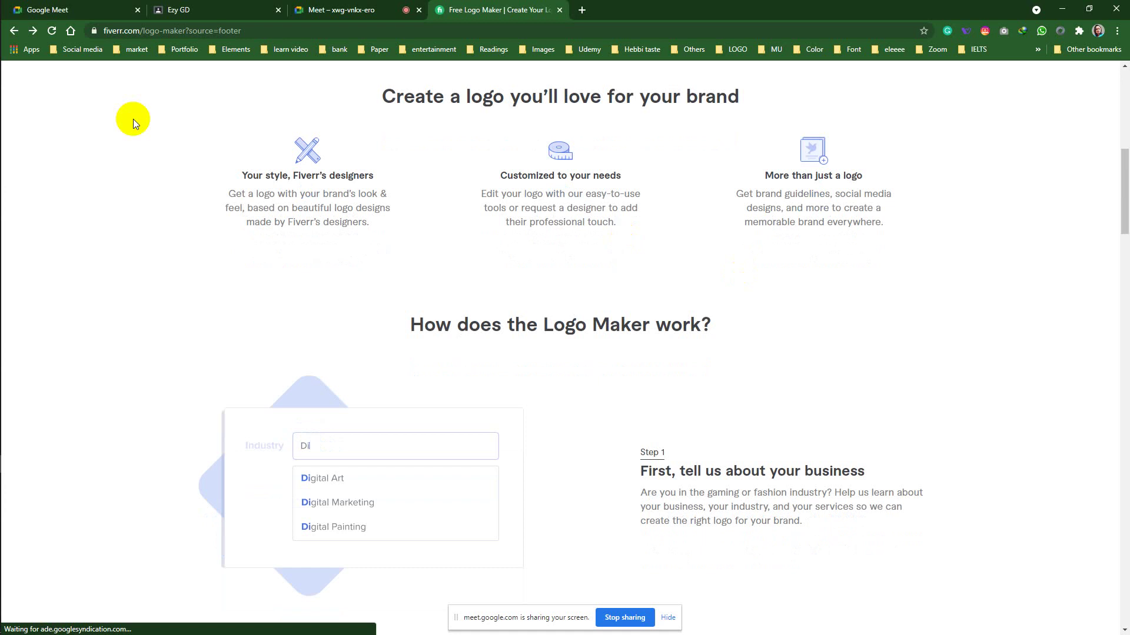
pyautogui.click(17, 34)
pyautogui.click(18, 33)
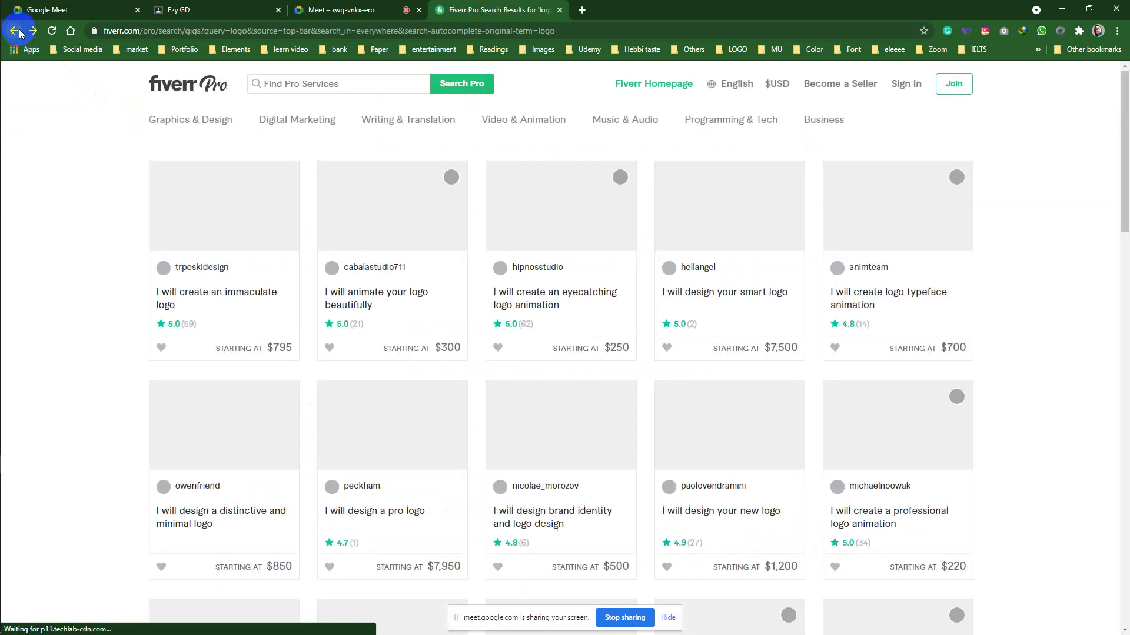
# Step: Switch to the signed-in Fiverr seller account in Microsoft Edge and open the Fiverr Community Forum
pyautogui.scroll(-15, 957, 353)
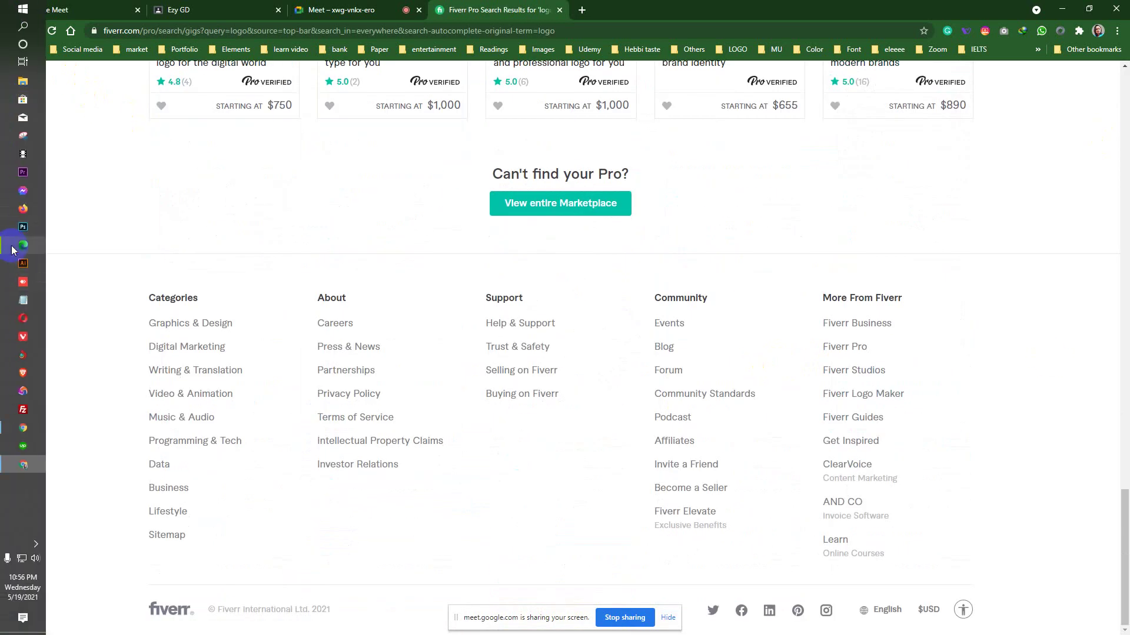
pyautogui.moveTo(12, 250)
pyautogui.click(23, 244)
pyautogui.moveTo(625, 70)
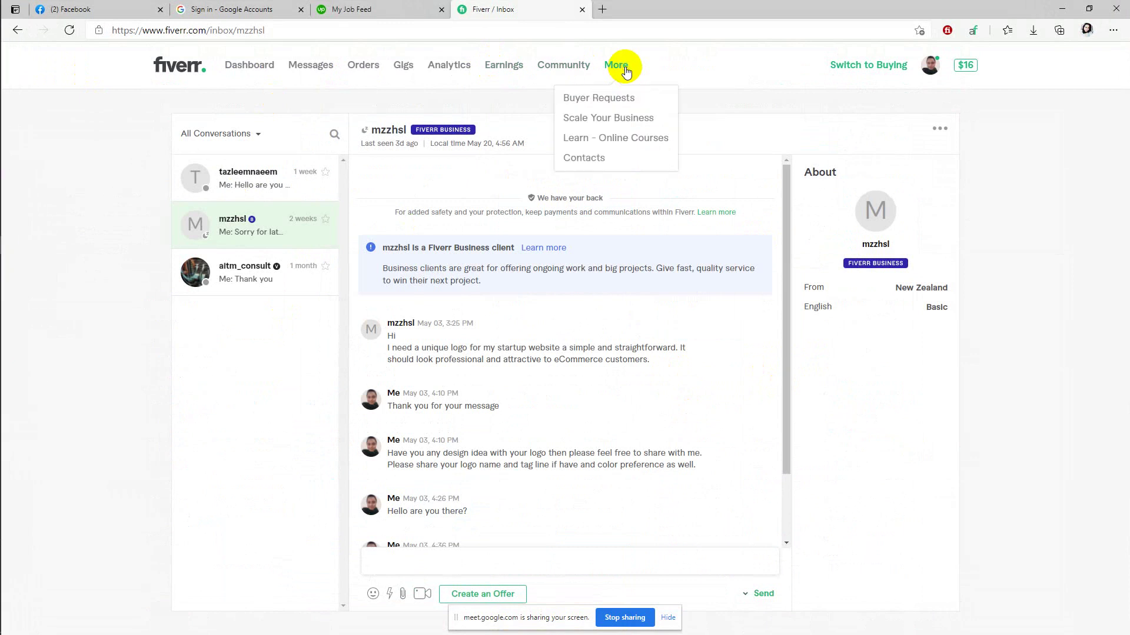
pyautogui.click(576, 63)
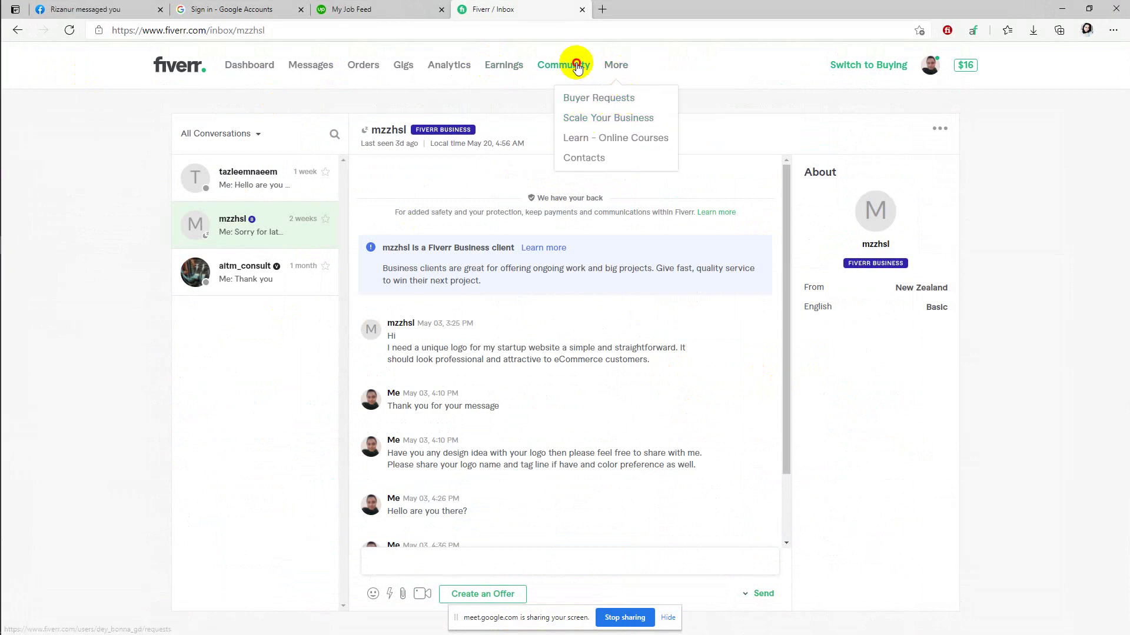
pyautogui.click(537, 137)
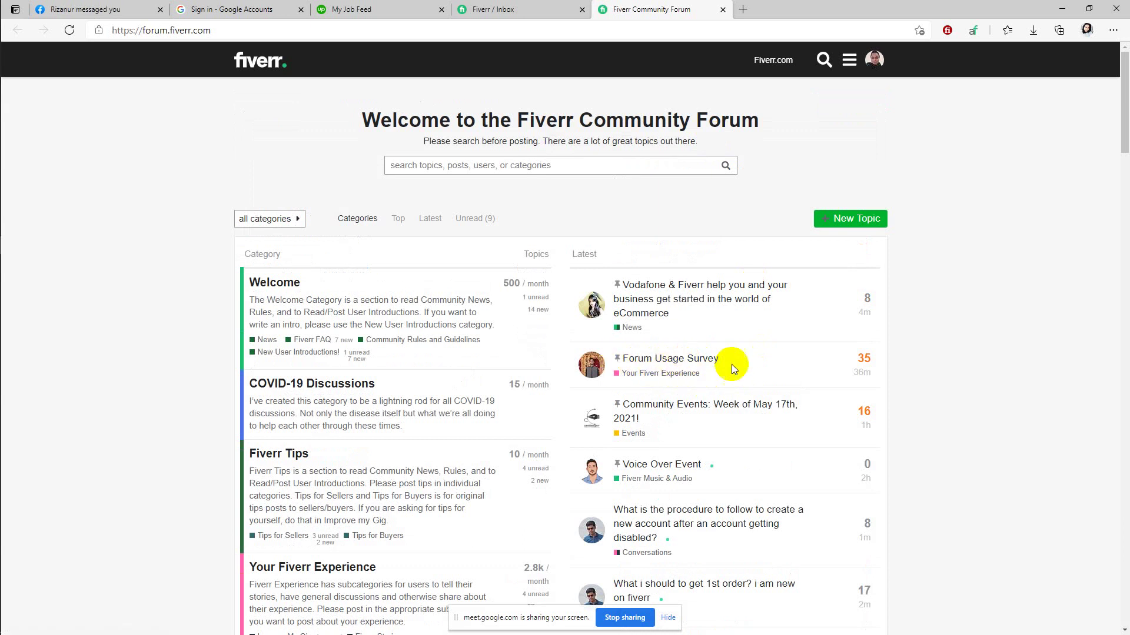
# Step: Open the forum topic "What i should to get 1st order? i am new on fiverr" and read through its replies
pyautogui.scroll(-5, 705, 340)
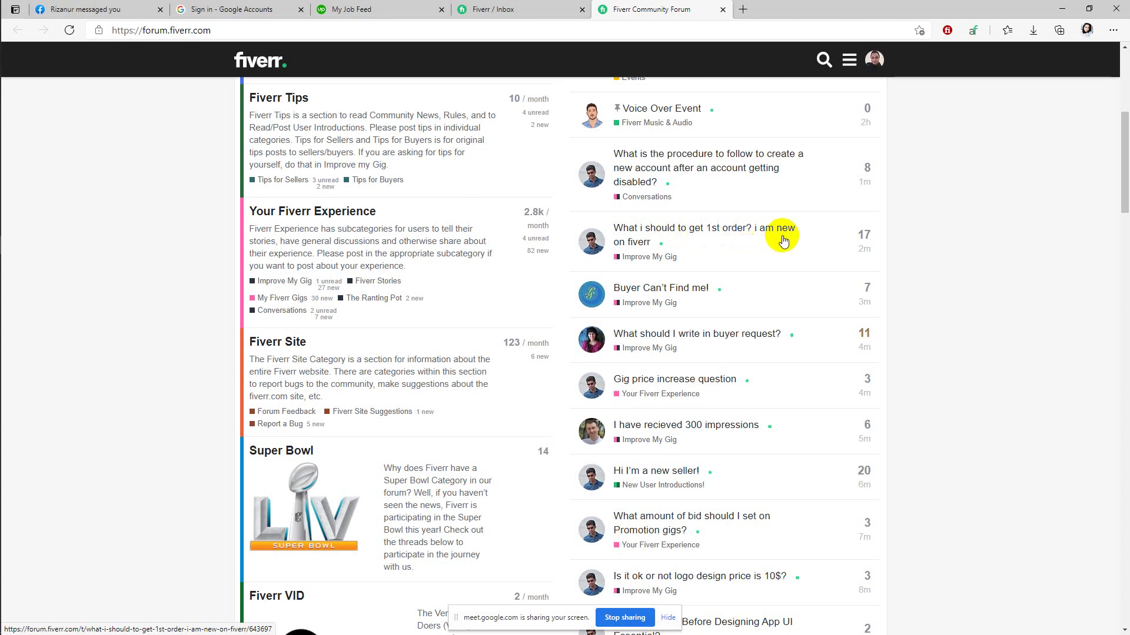
pyautogui.click(688, 233)
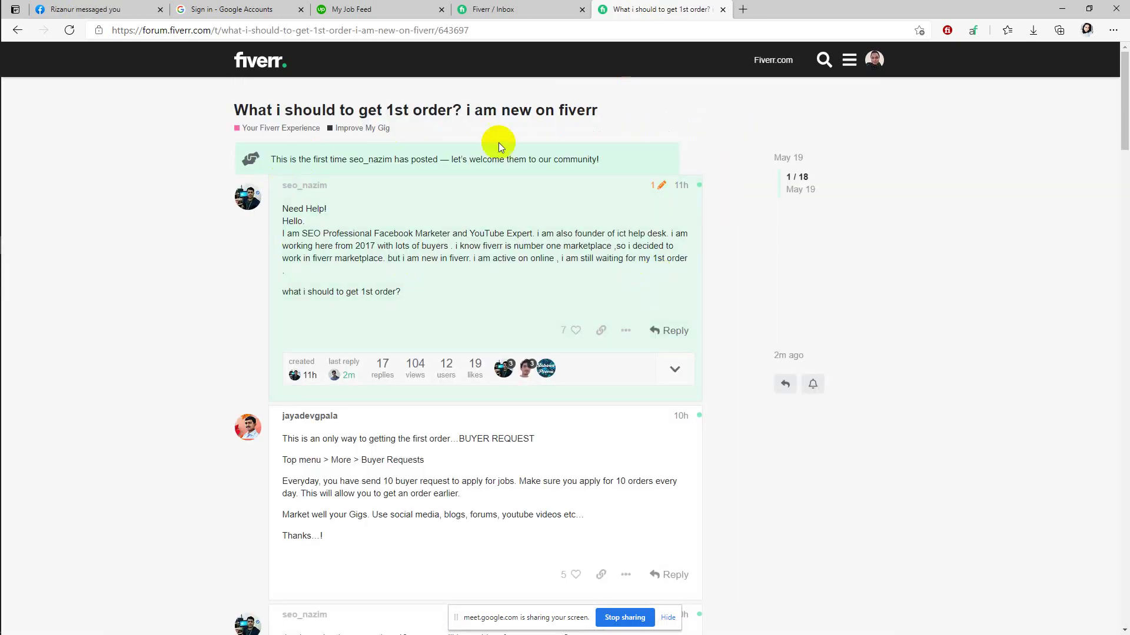
pyautogui.scroll(-6, 595, 301)
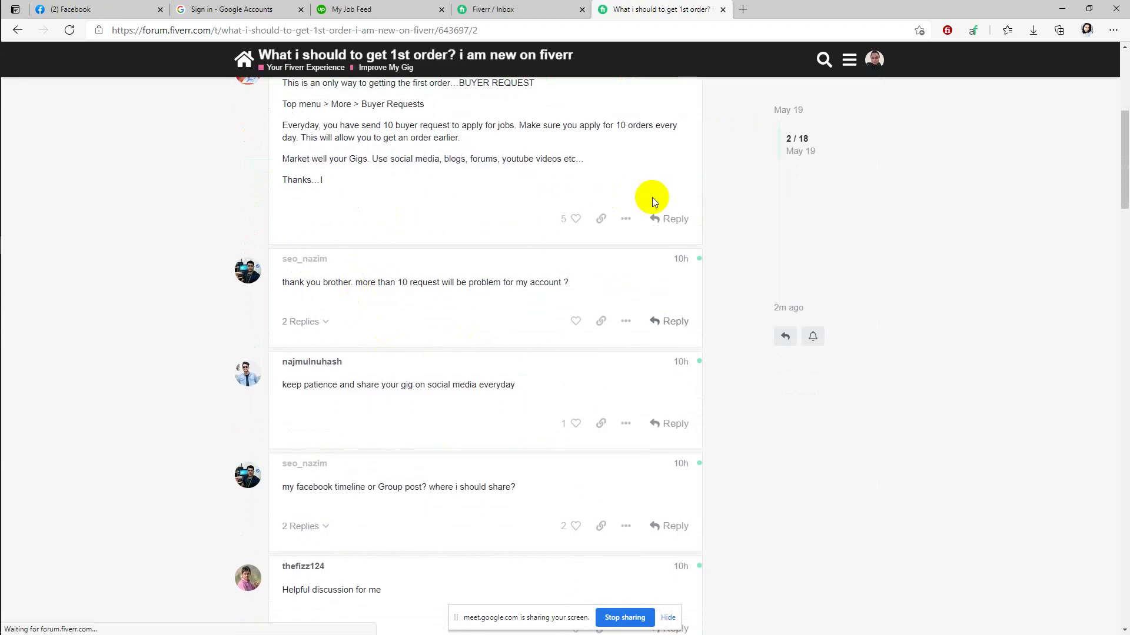
pyautogui.scroll(6, 597, 333)
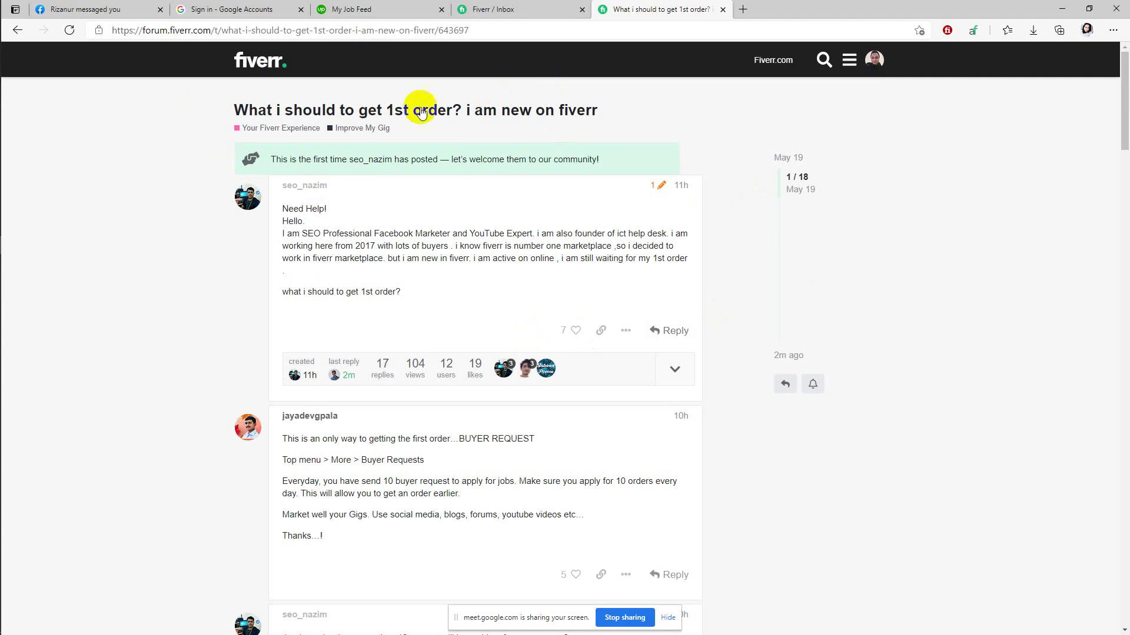
pyautogui.moveTo(5, 179)
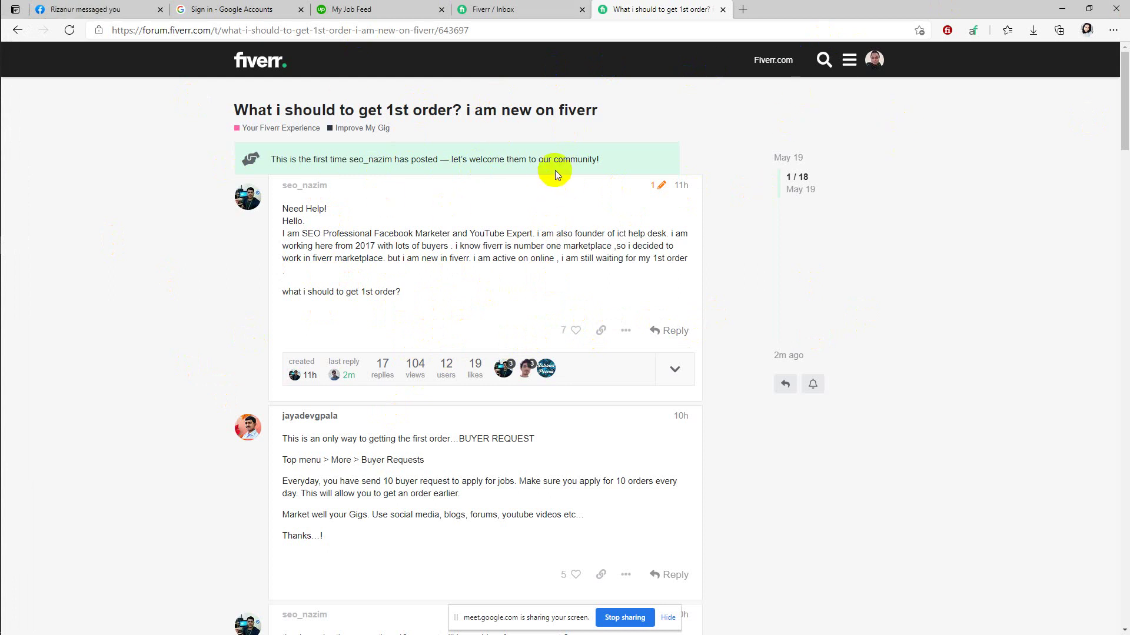
pyautogui.scroll(-10, 620, 217)
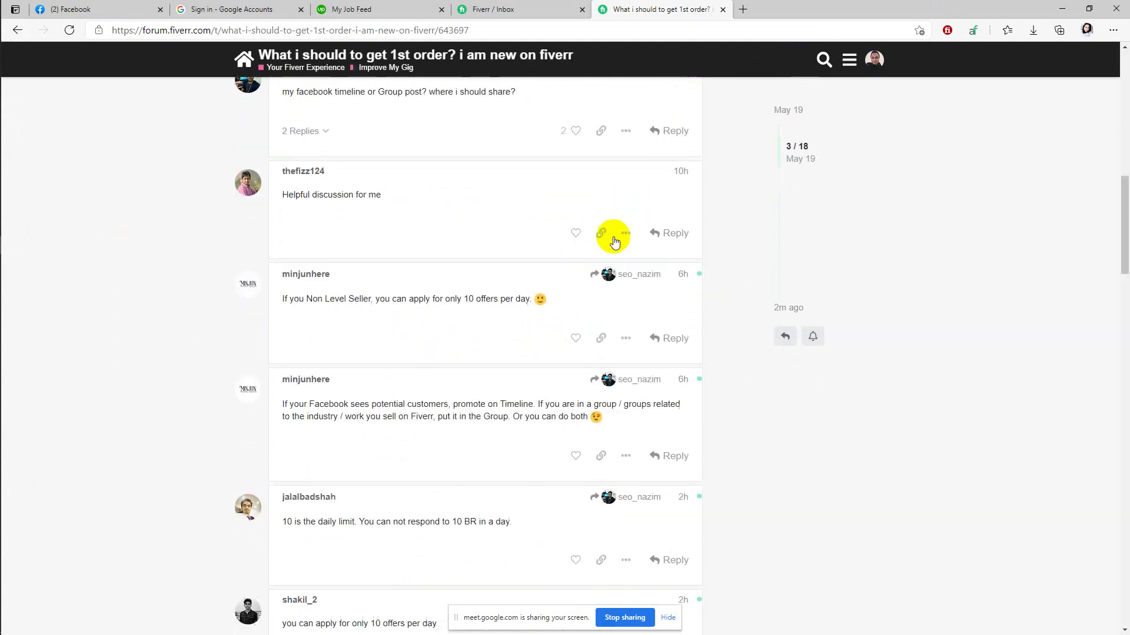
pyautogui.scroll(-4, 614, 241)
pyautogui.scroll(-8, 613, 237)
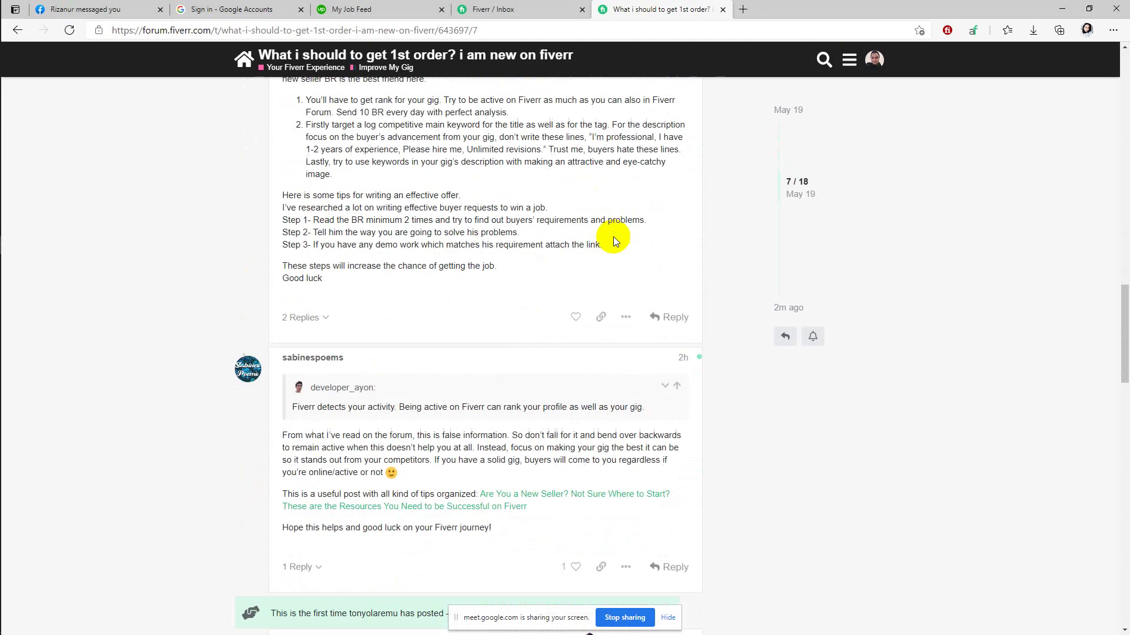
pyautogui.scroll(15, 470, 341)
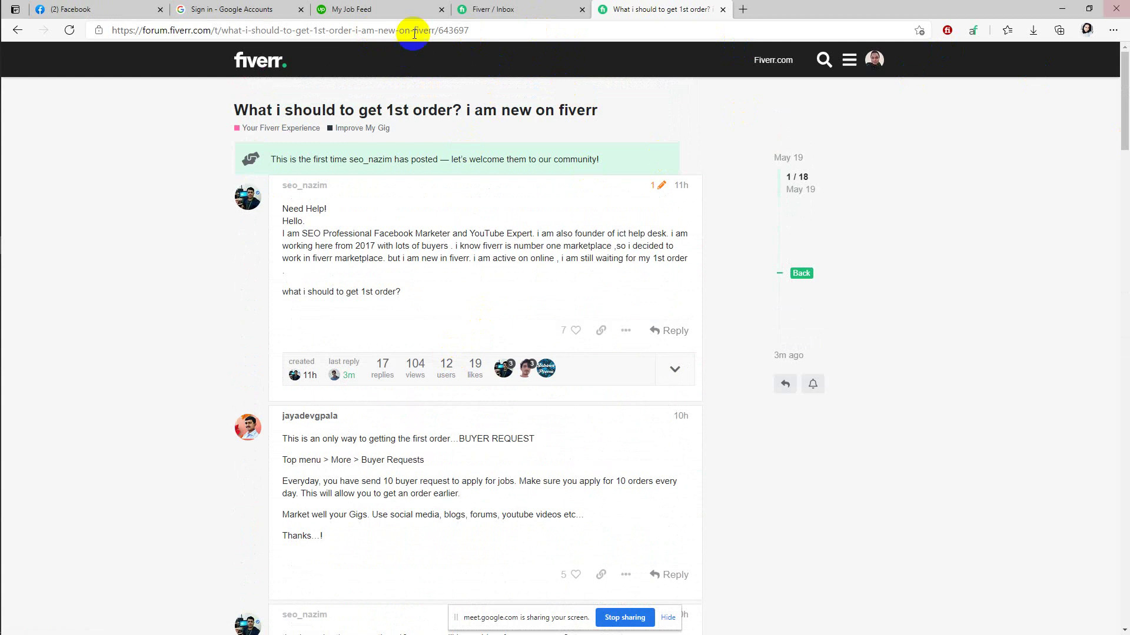
# Step: Switch to Chrome, open Fiverr's Become a Seller page from the site footer, and review it down to the Q&A section
pyautogui.moveTo(1, 25)
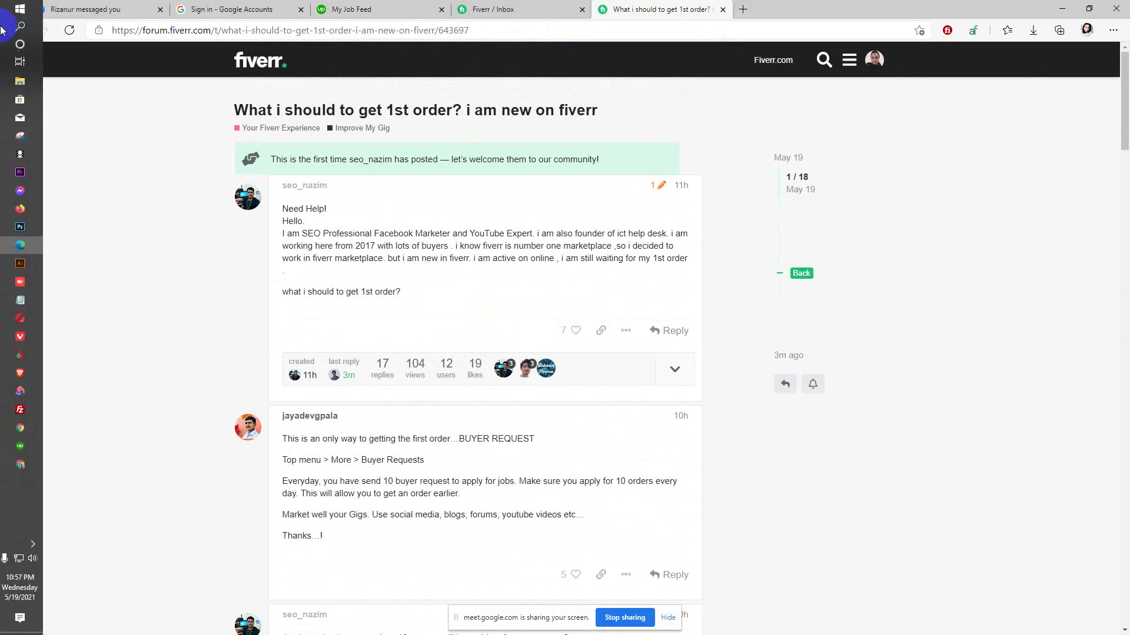
pyautogui.click(25, 246)
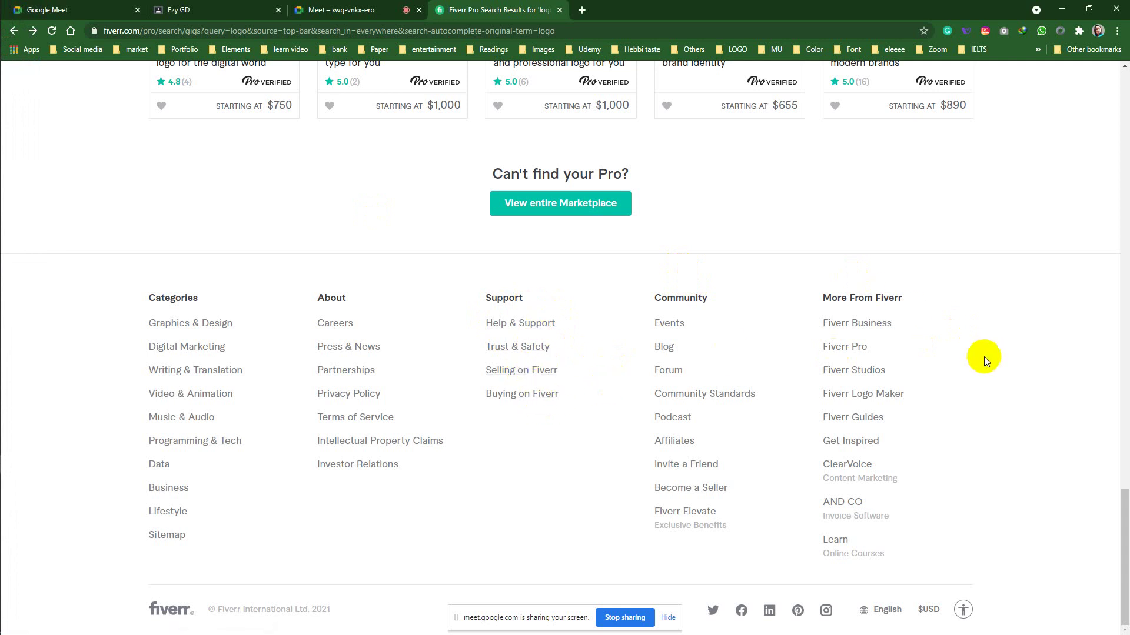
pyautogui.click(700, 490)
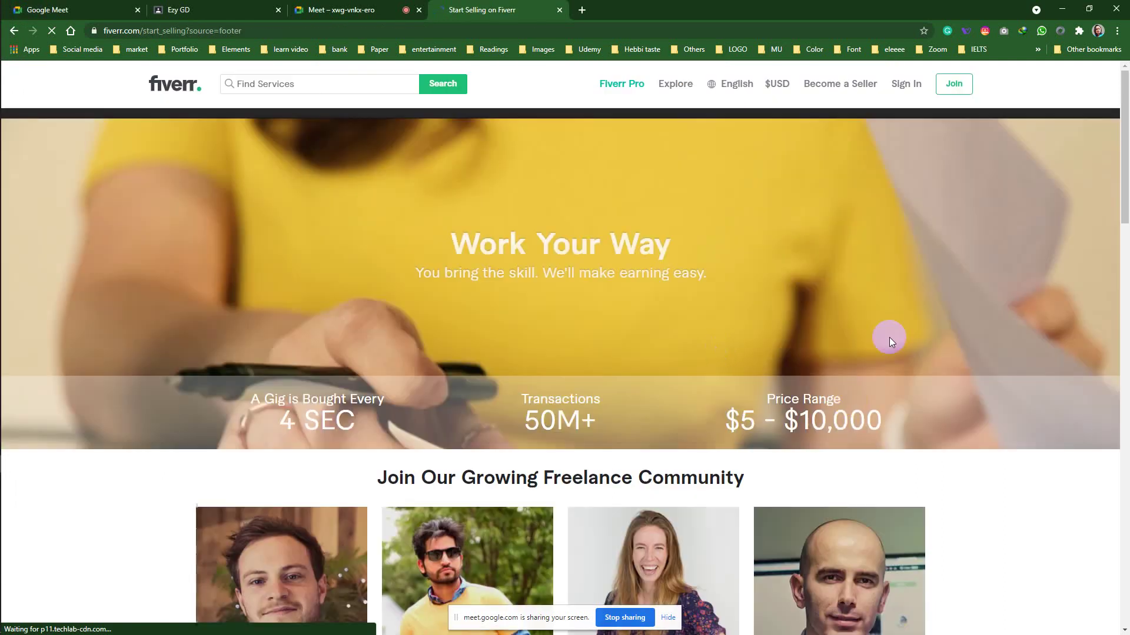
pyautogui.scroll(-10, 890, 338)
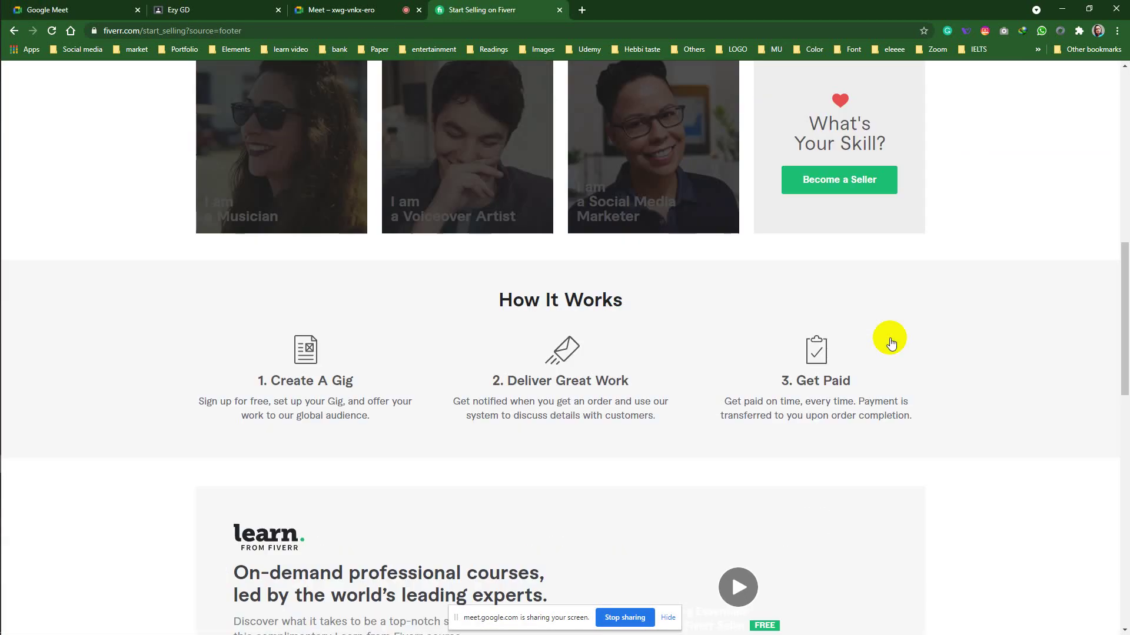
pyautogui.scroll(-10, 890, 342)
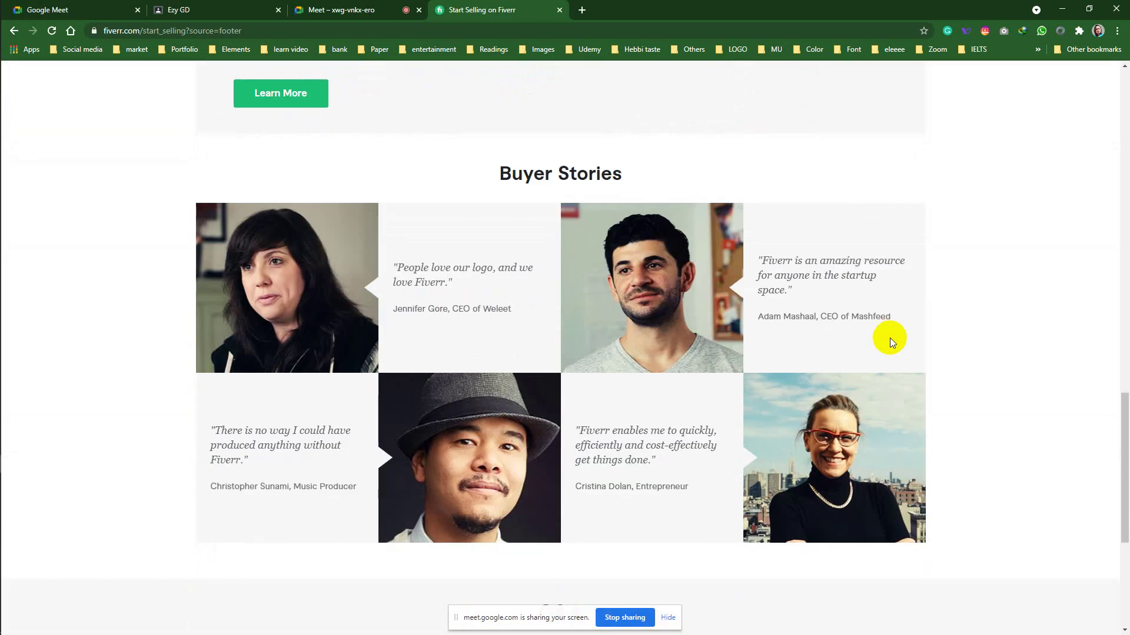
pyautogui.scroll(-5, 889, 338)
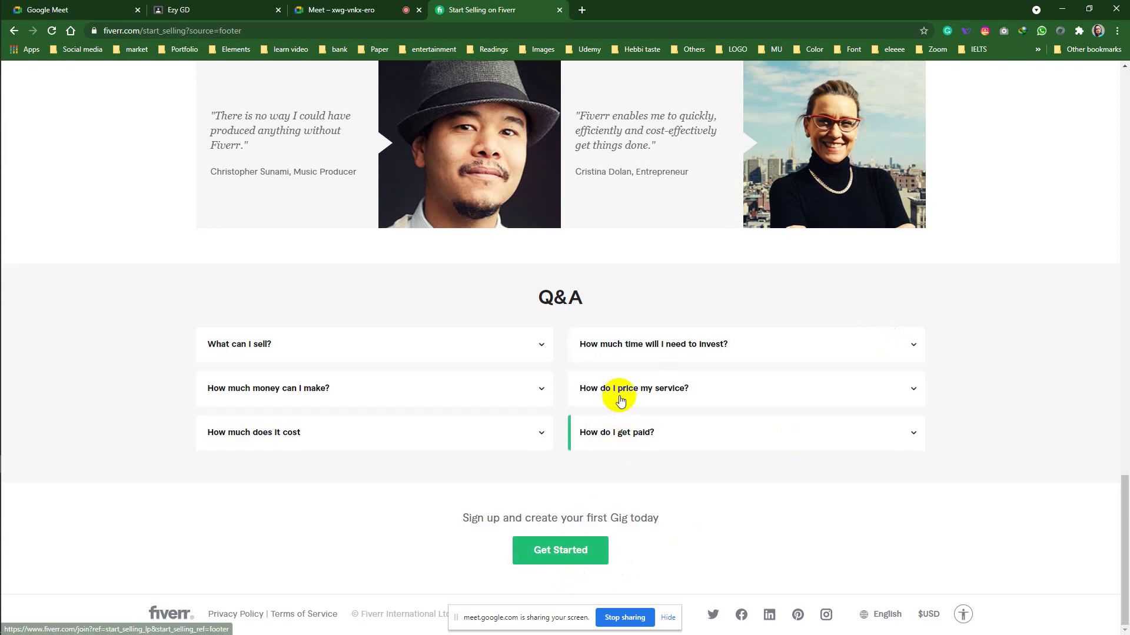
# Step: Switch back to Microsoft Edge, load the Fiverr seller dashboard, and open Community Standards from its footer
pyautogui.click(23, 245)
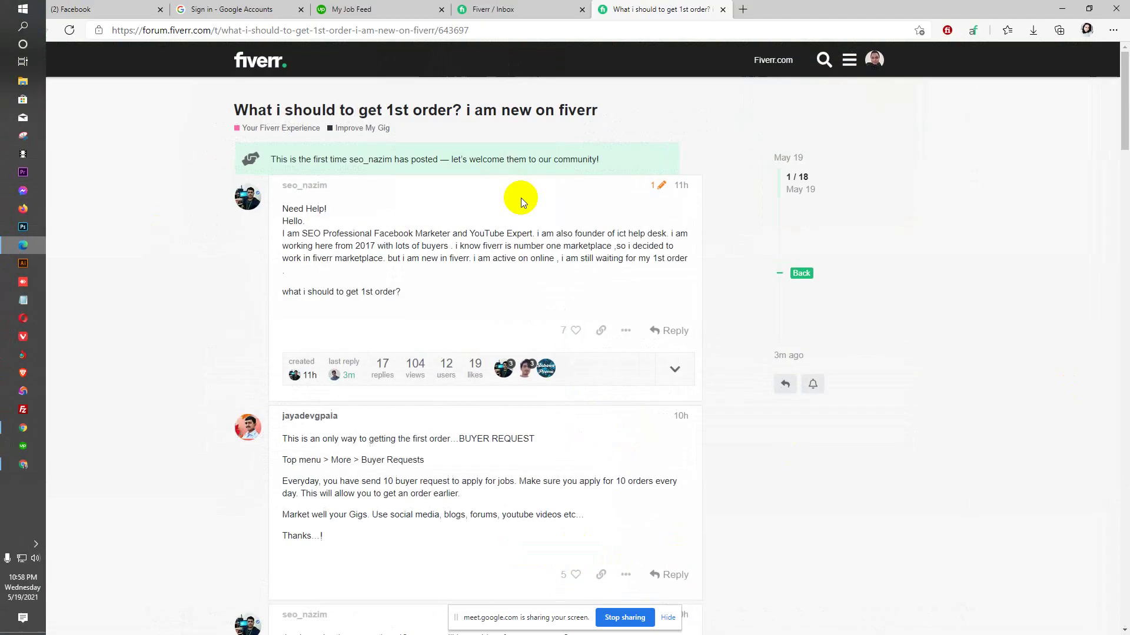
pyautogui.click(501, 9)
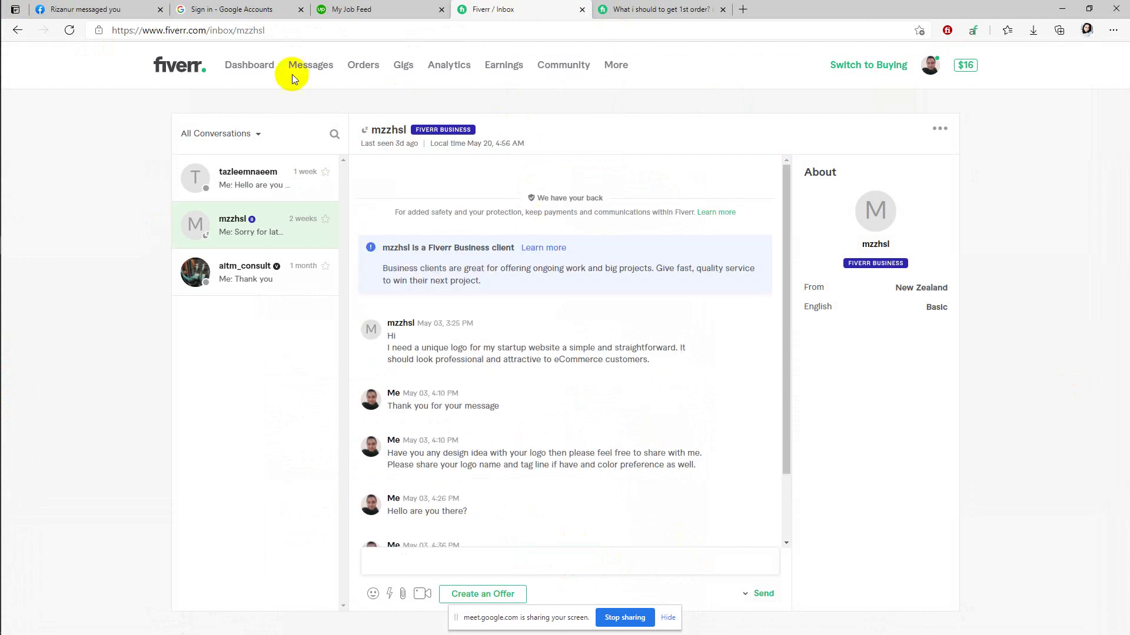
pyautogui.click(245, 64)
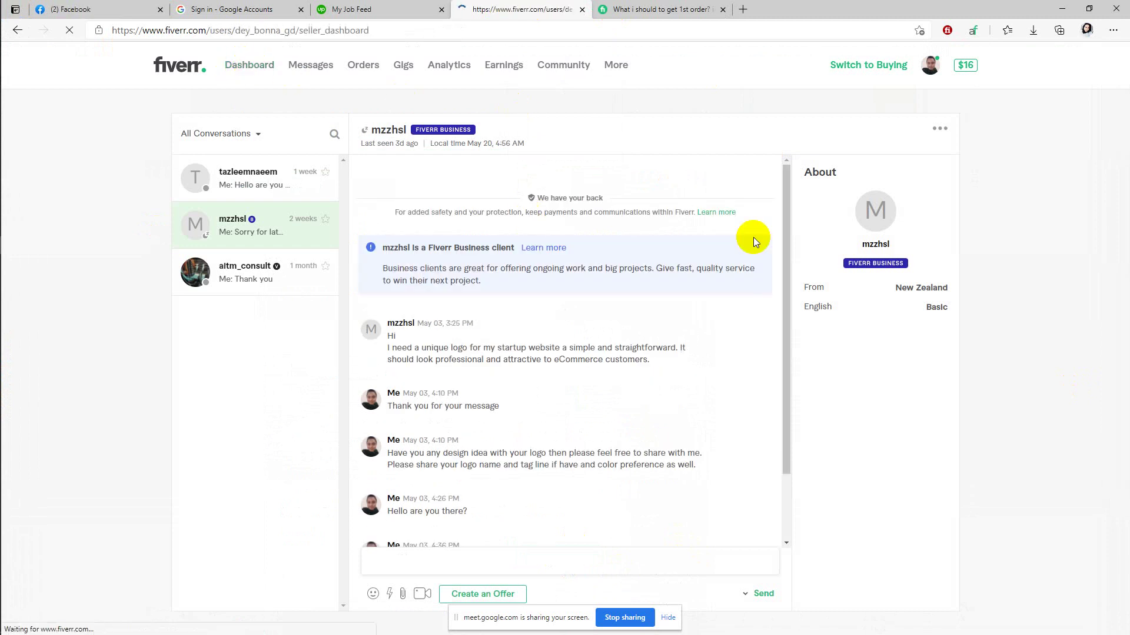
pyautogui.scroll(-5, 750, 265)
pyautogui.scroll(-3, 750, 265)
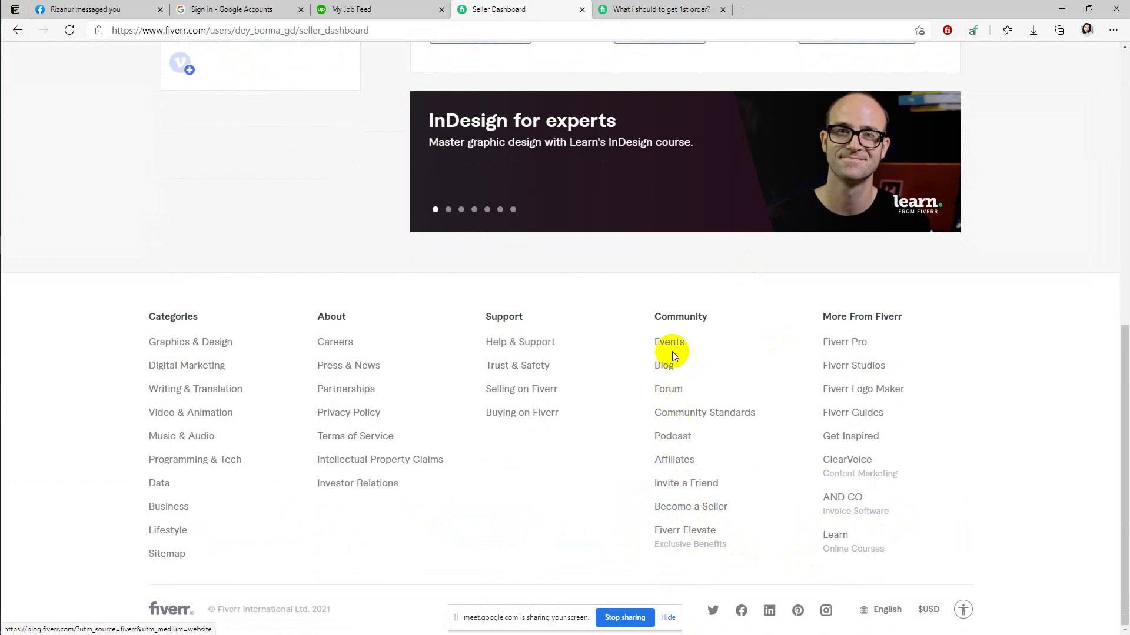
pyautogui.click(731, 415)
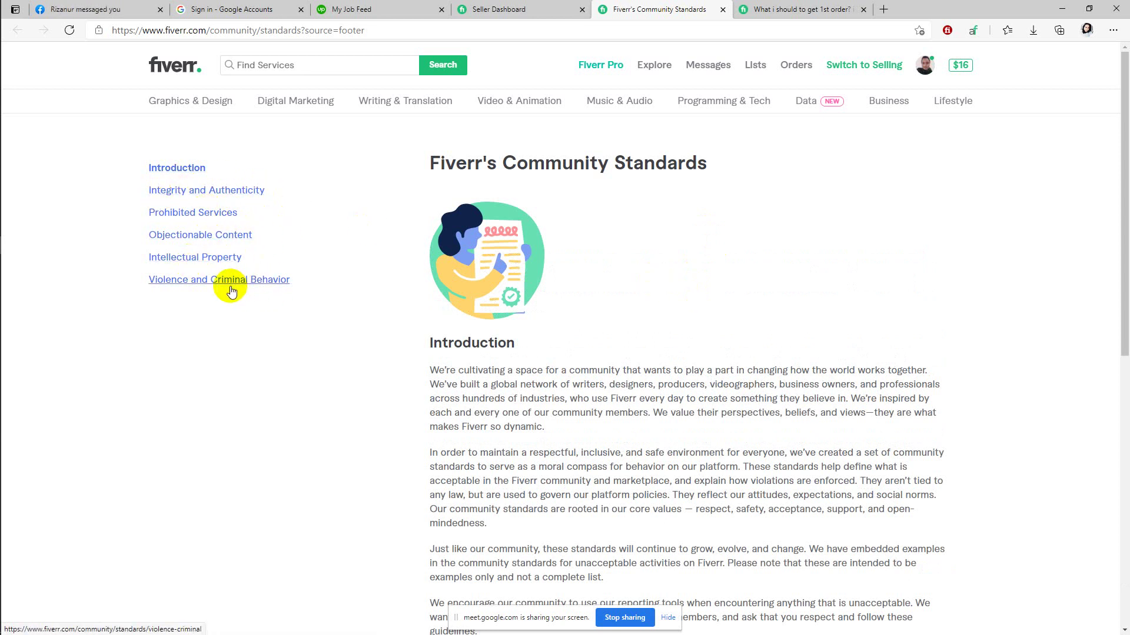
# Step: Read the Violence and Criminal Behavior section of the Community Standards and return to the Introduction
pyautogui.click(214, 287)
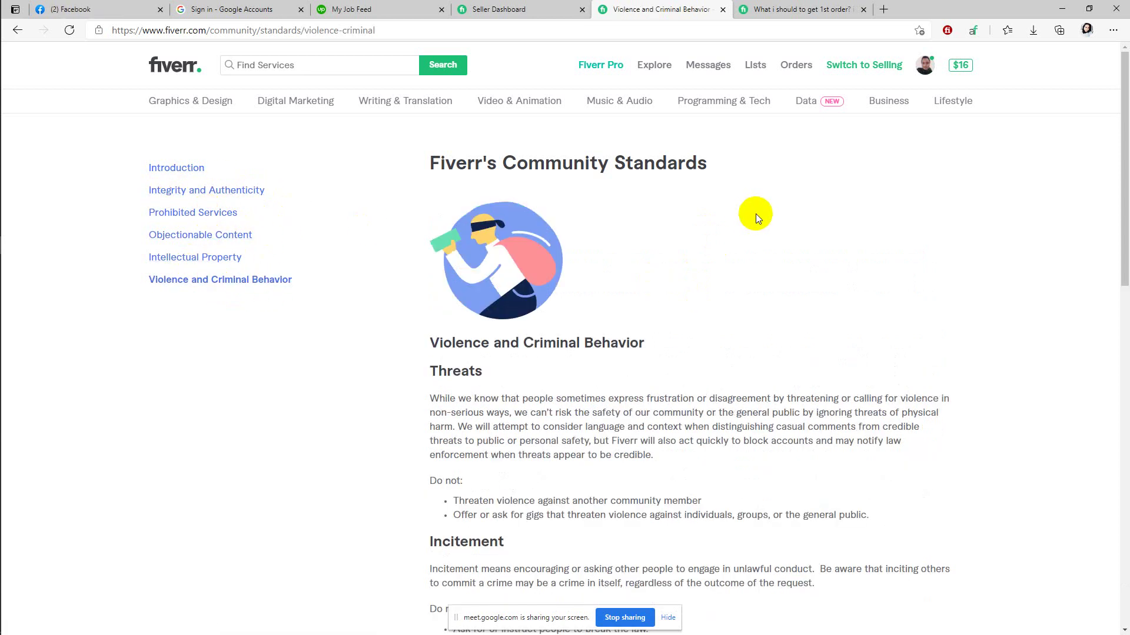
pyautogui.scroll(-6, 755, 213)
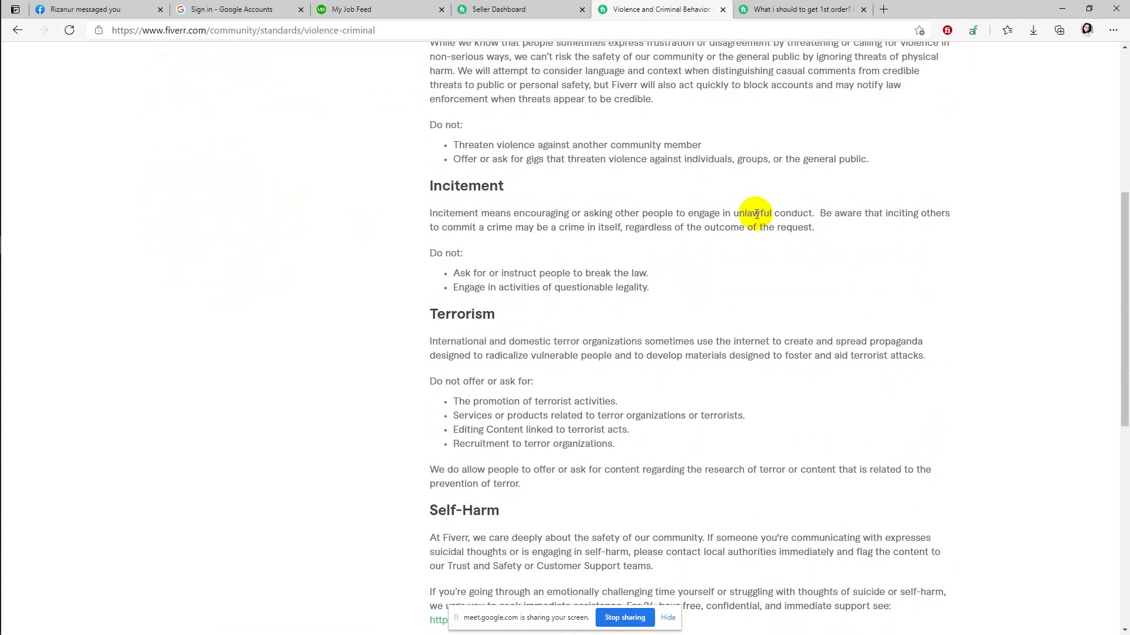
pyautogui.scroll(-6, 755, 214)
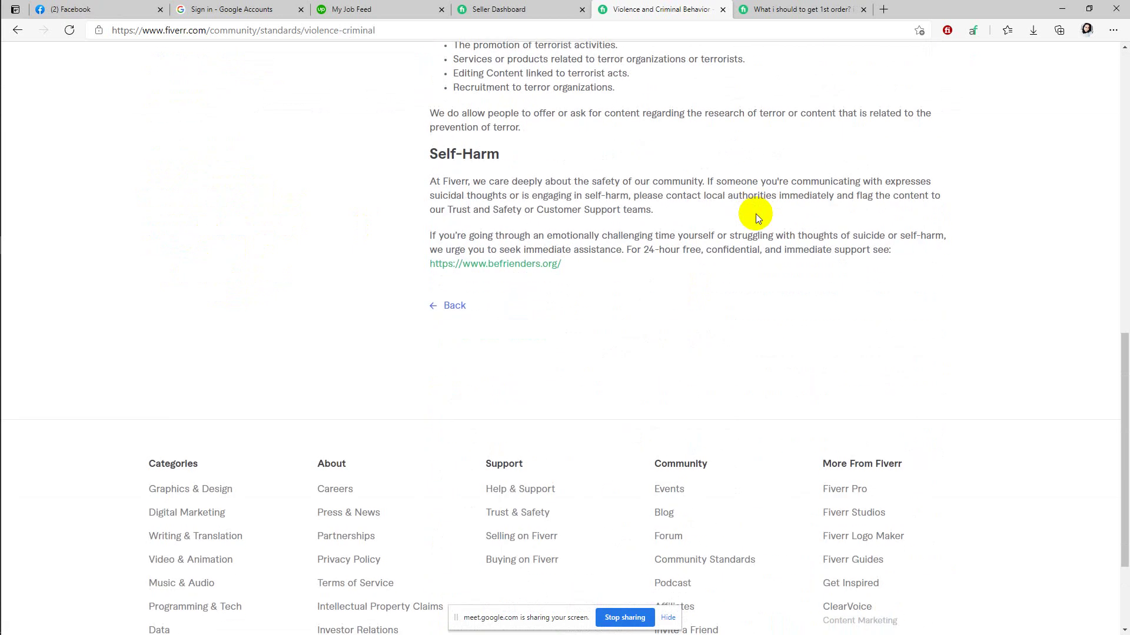
pyautogui.scroll(12, 755, 213)
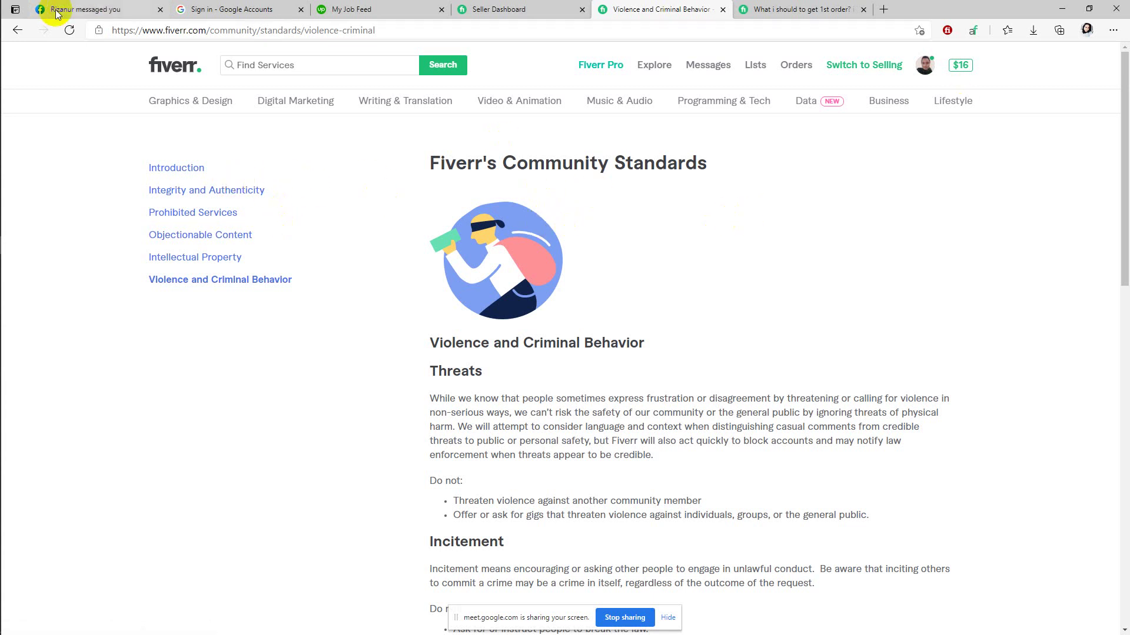
pyautogui.click(22, 28)
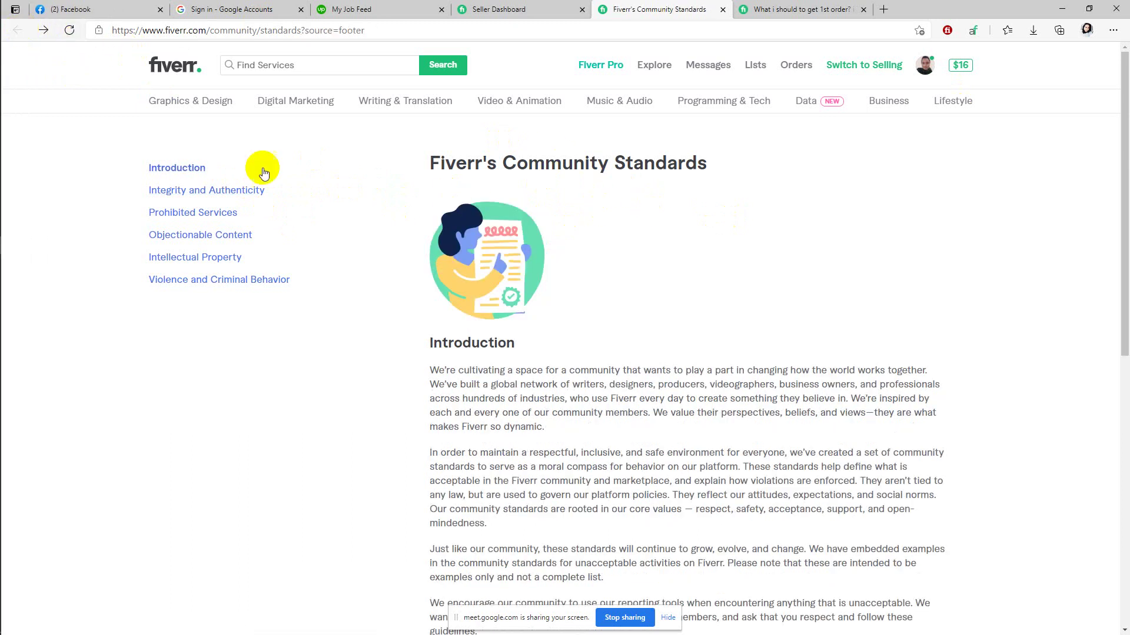
# Step: Open the Selling on Fiverr help article from the page footer and look through its seller profile and Gig creation sections
pyautogui.scroll(-8, 630, 231)
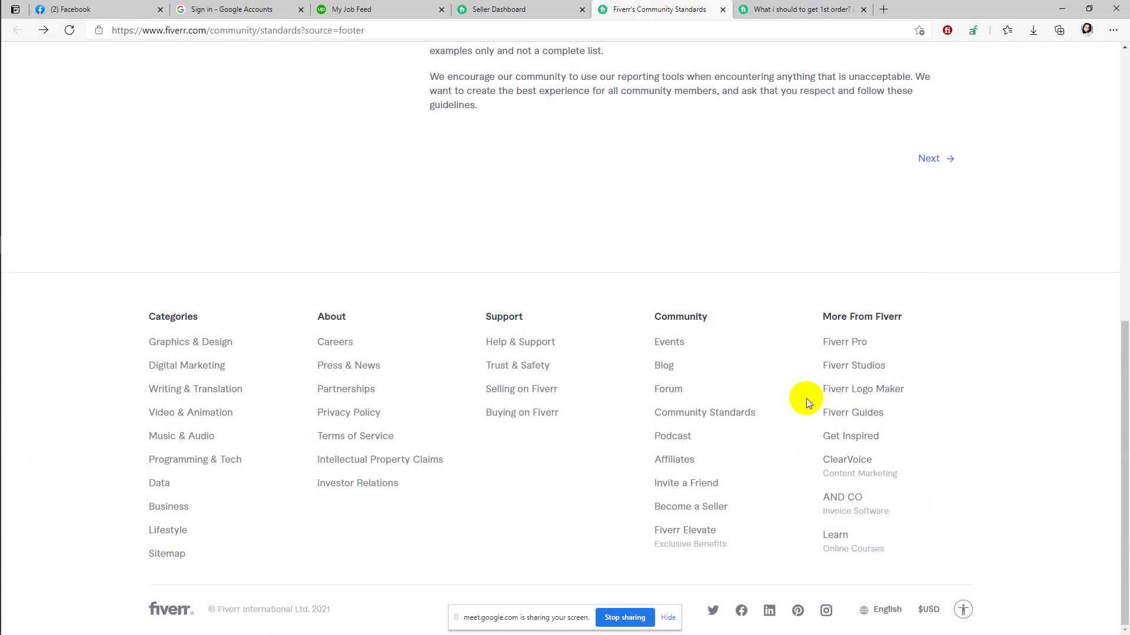
pyautogui.click(523, 393)
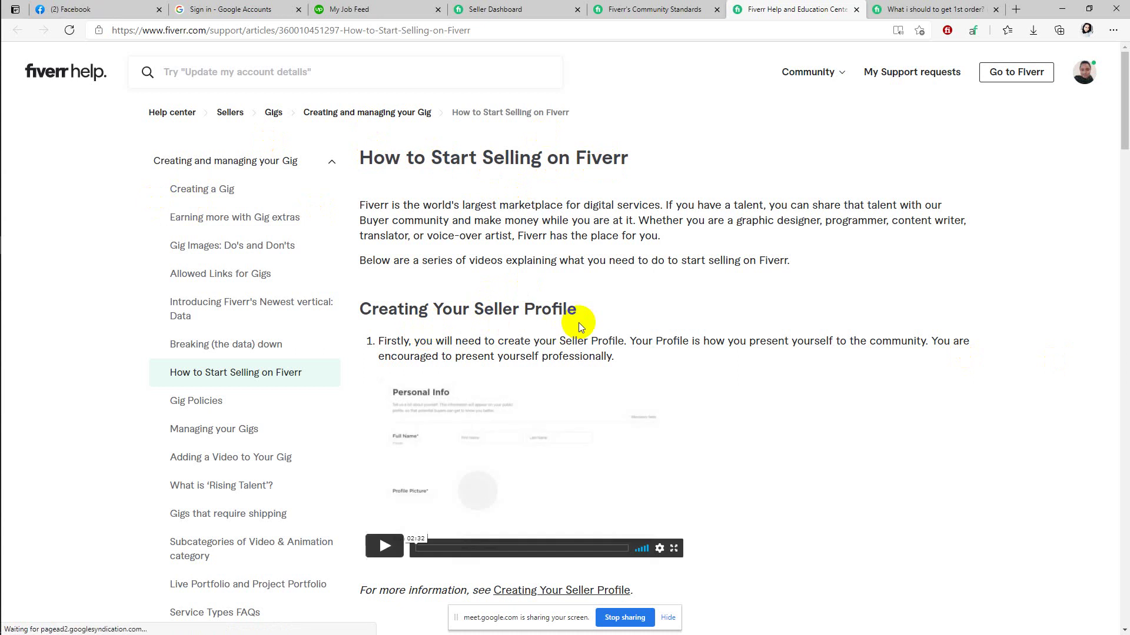
pyautogui.scroll(-5, 518, 320)
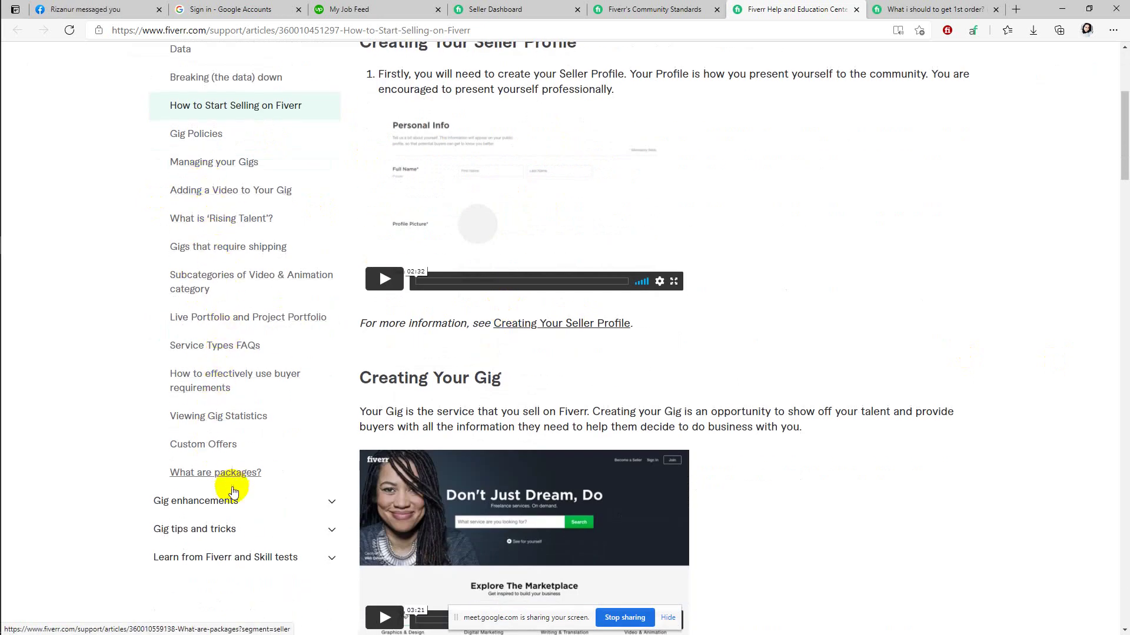
pyautogui.scroll(-5, 238, 547)
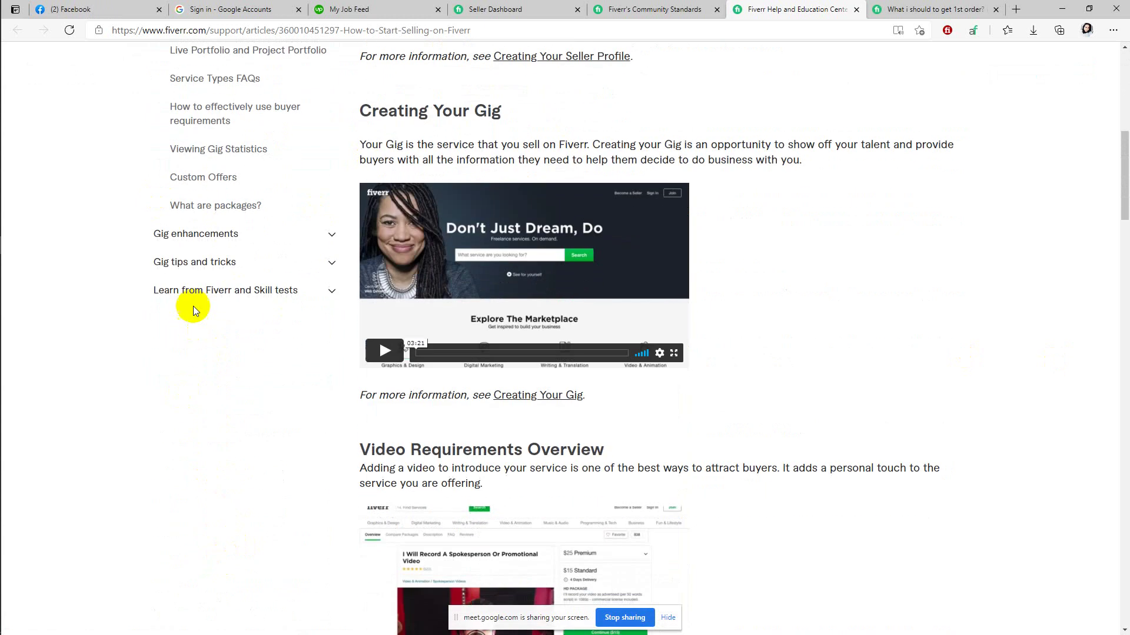
# Step: Expand the Gig tips and tricks topics in the help center and look over the listed articles
pyautogui.click(342, 262)
pyautogui.scroll(-2, 213, 299)
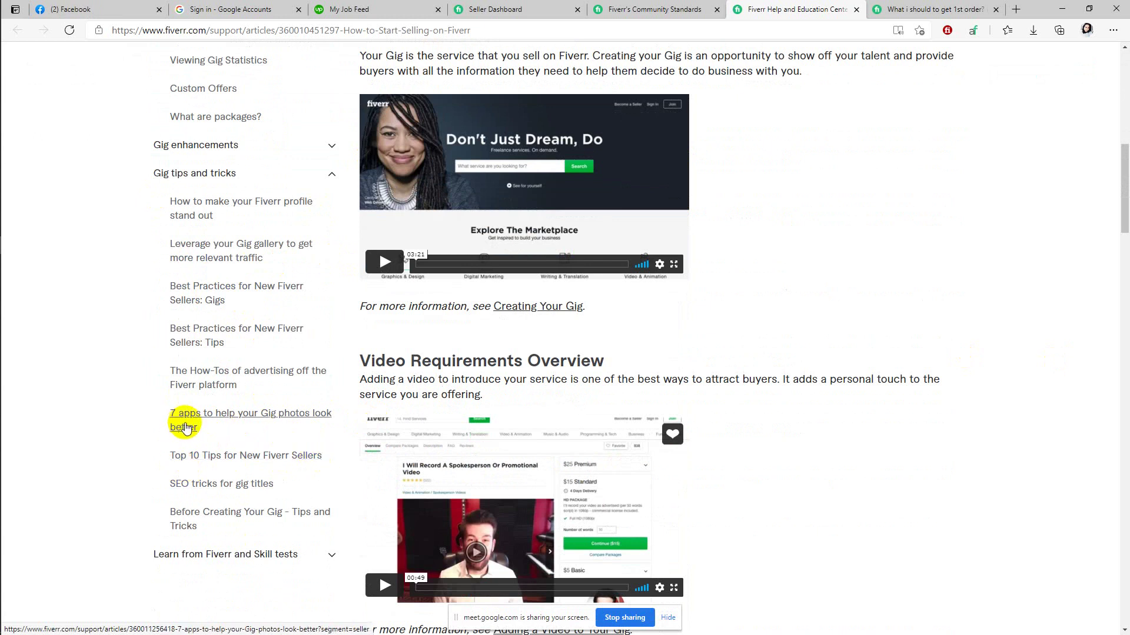
pyautogui.scroll(-1, 315, 416)
pyautogui.scroll(-5, 296, 409)
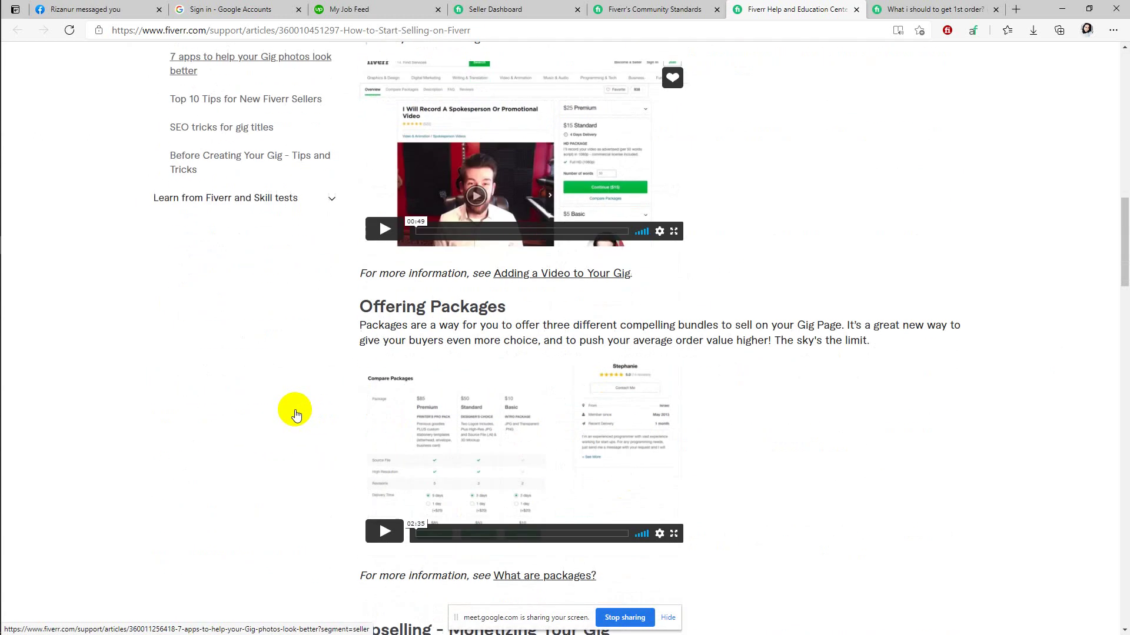
pyautogui.scroll(7, 296, 409)
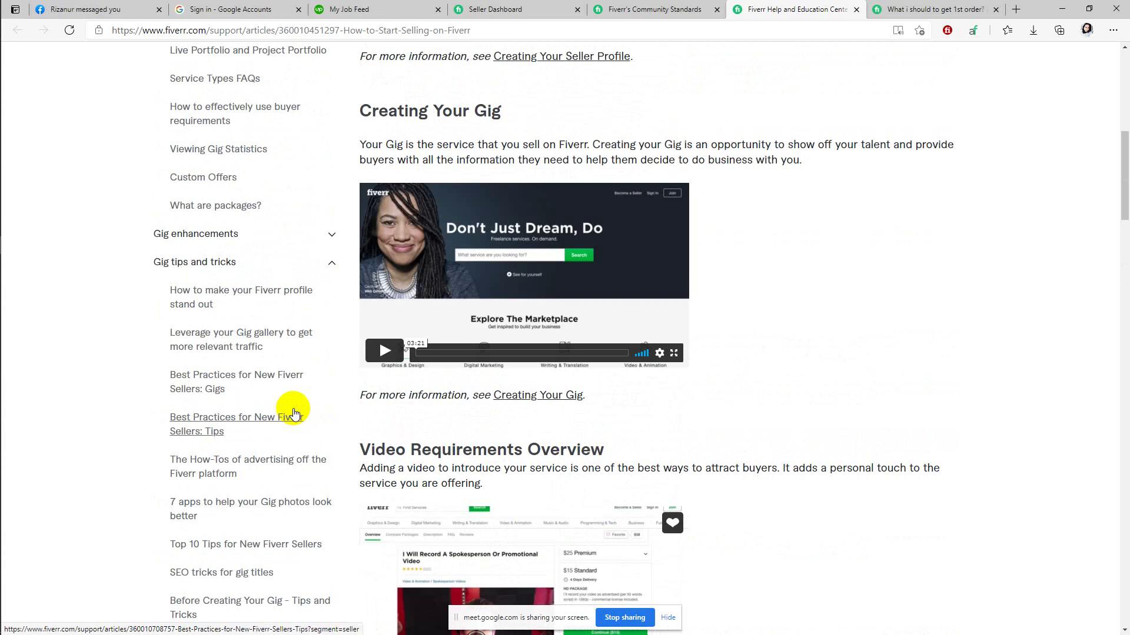
# Step: Open the Allowed Links for Gigs help article, highlight its list of permitted URLs and read the rules below it
pyautogui.scroll(8, 294, 413)
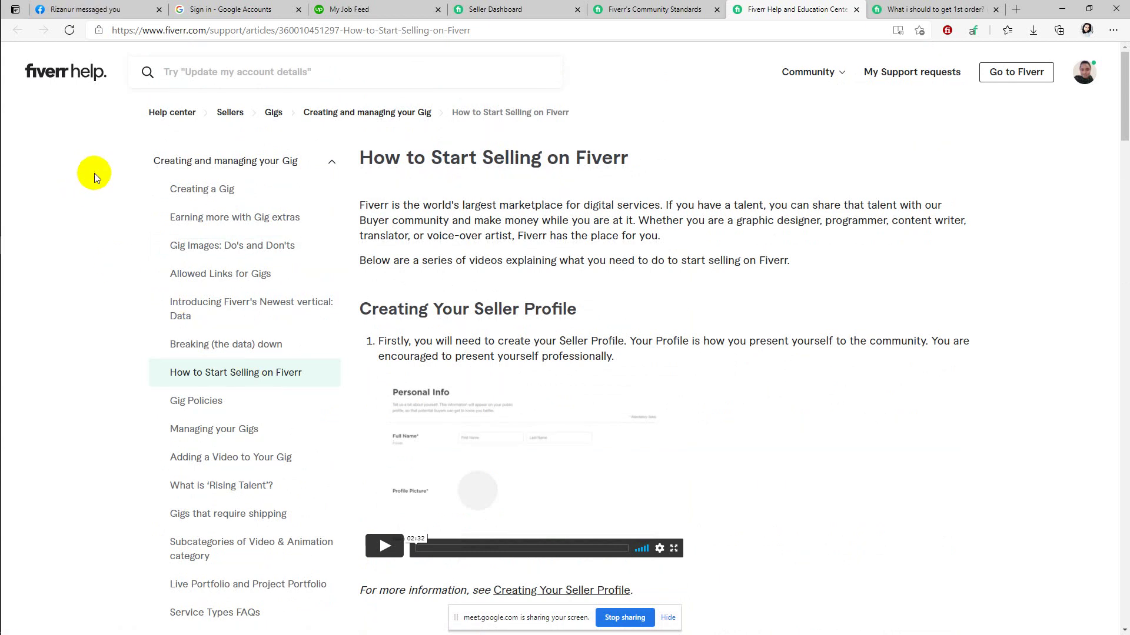
pyautogui.click(196, 283)
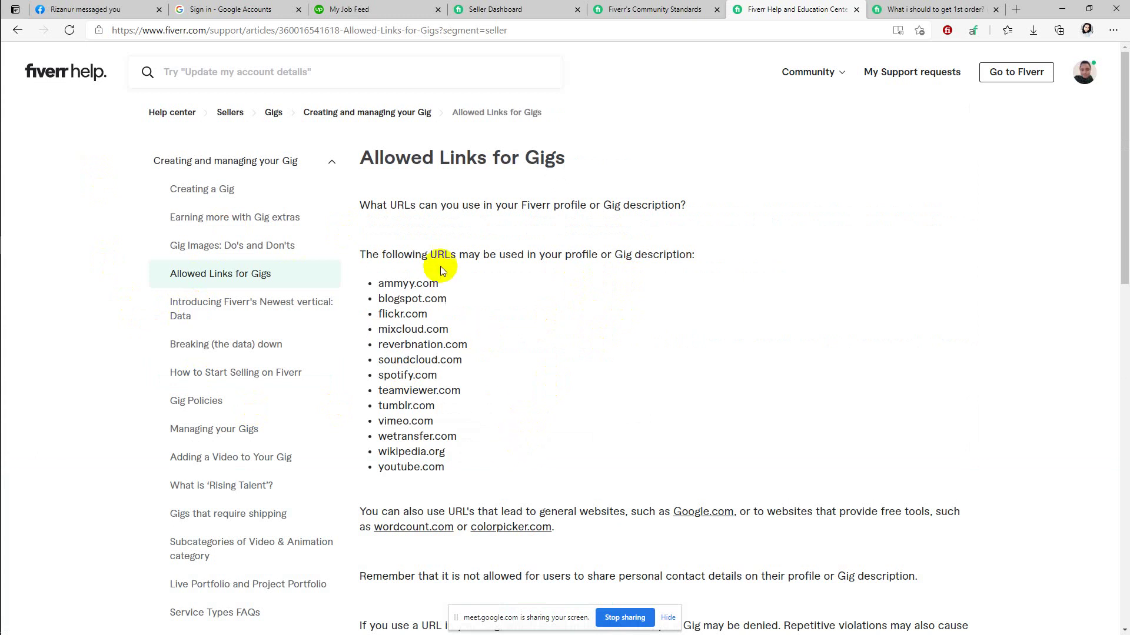
pyautogui.moveTo(459, 464); pyautogui.dragTo(360, 253)
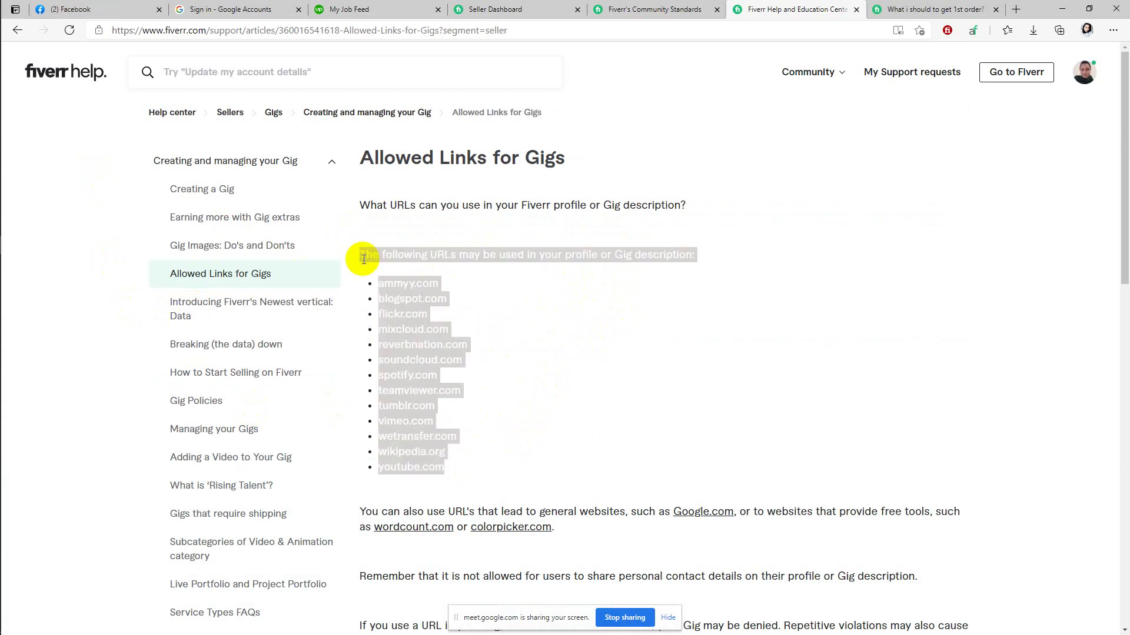
pyautogui.click(559, 331)
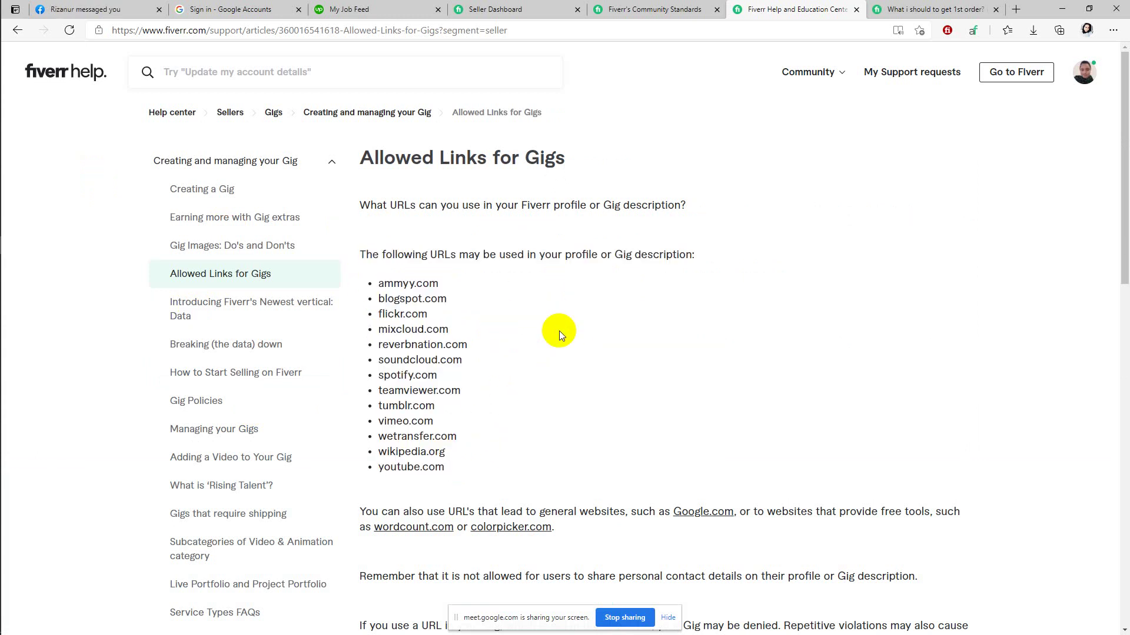
pyautogui.scroll(-6, 558, 330)
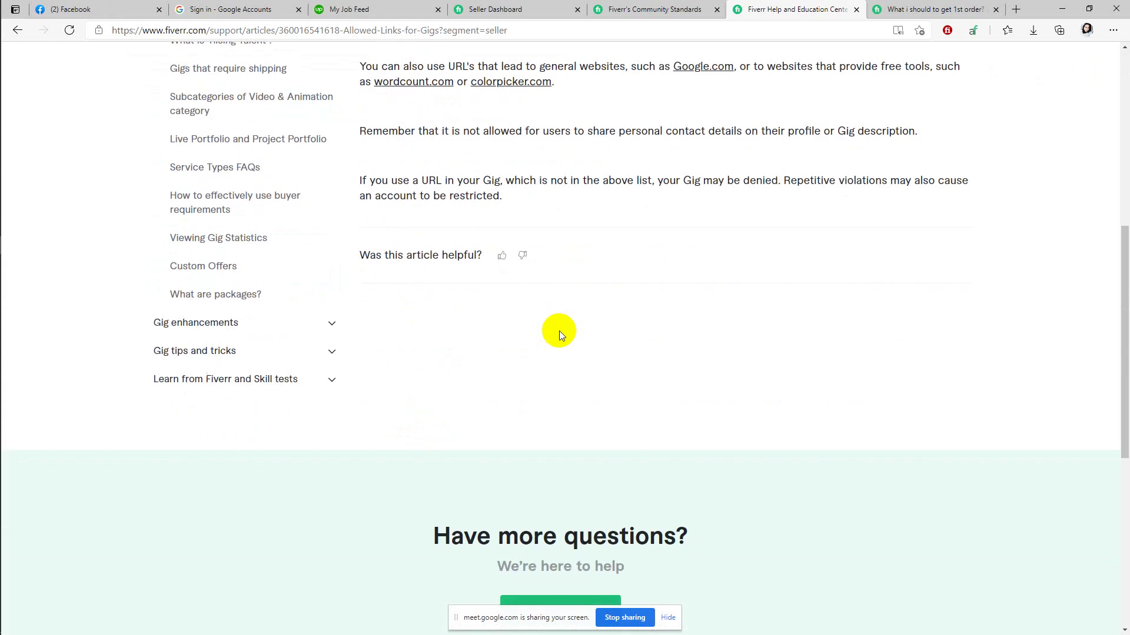
pyautogui.scroll(6, 559, 331)
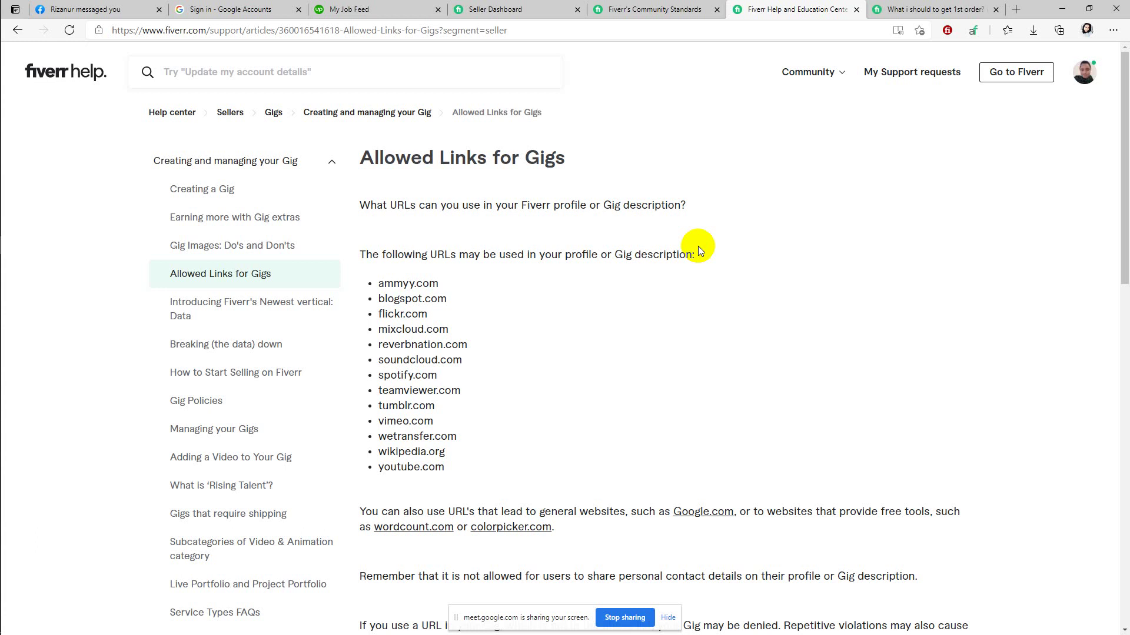
# Step: Switch from Microsoft Edge back to Google Chrome and go from the Start Selling page to the Fiverr home page
pyautogui.click(671, 9)
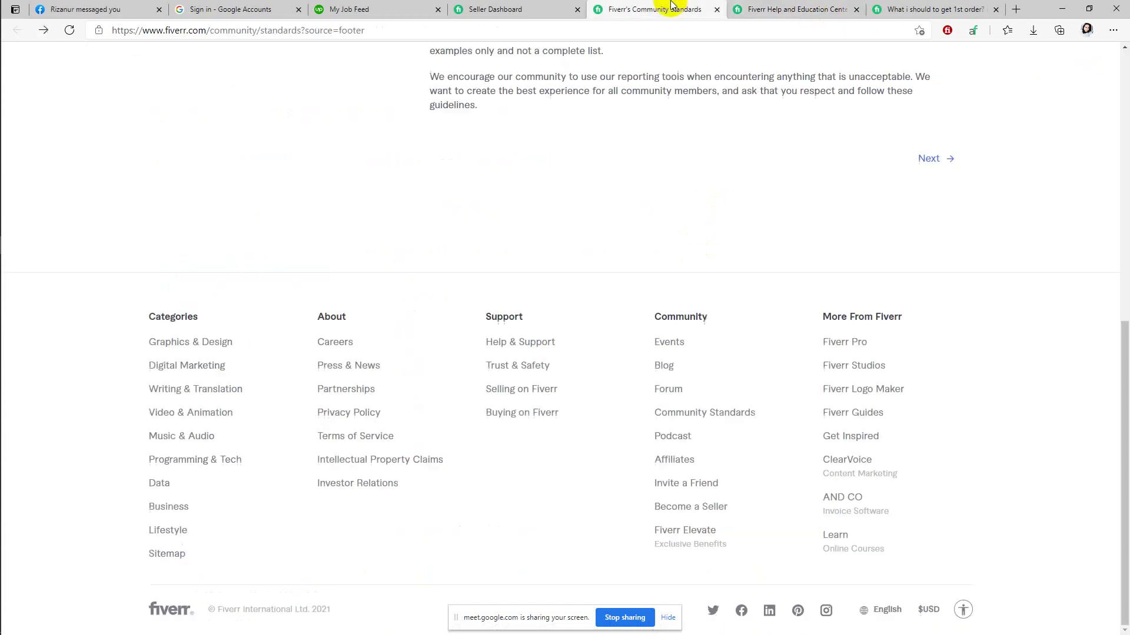
pyautogui.click(1062, 8)
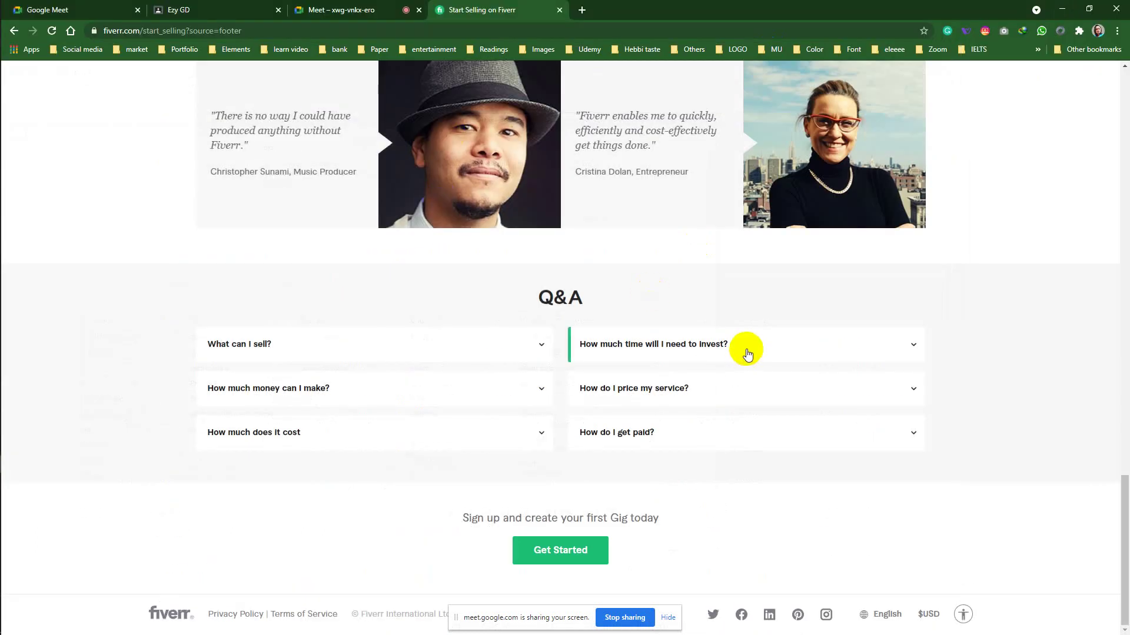
pyautogui.scroll(8, 746, 351)
pyautogui.scroll(10, 742, 373)
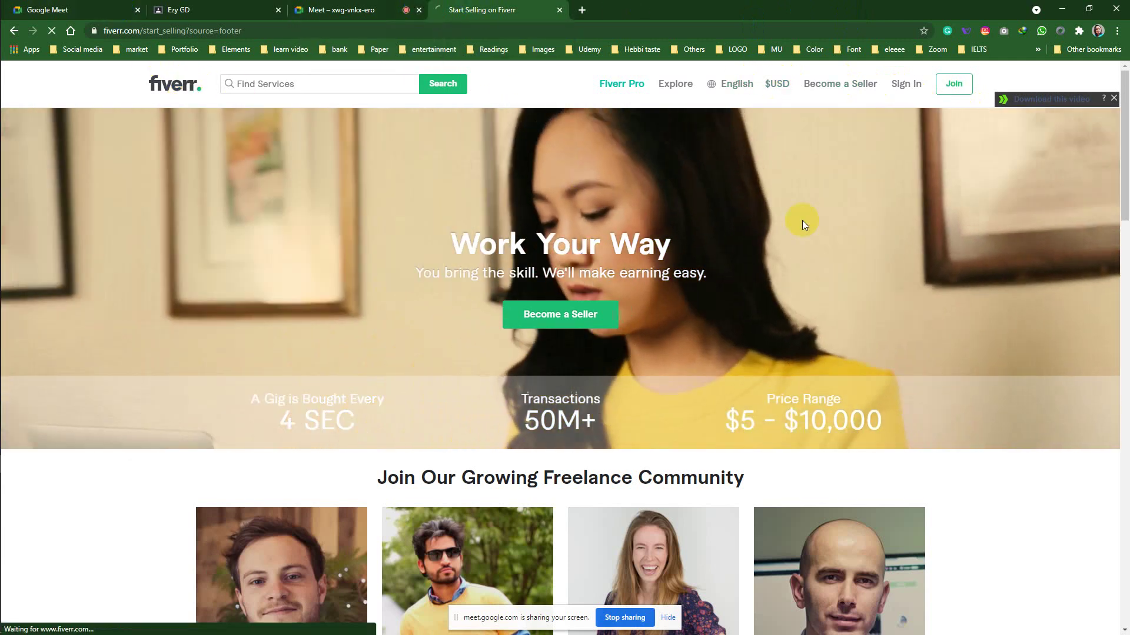
pyautogui.click(803, 225)
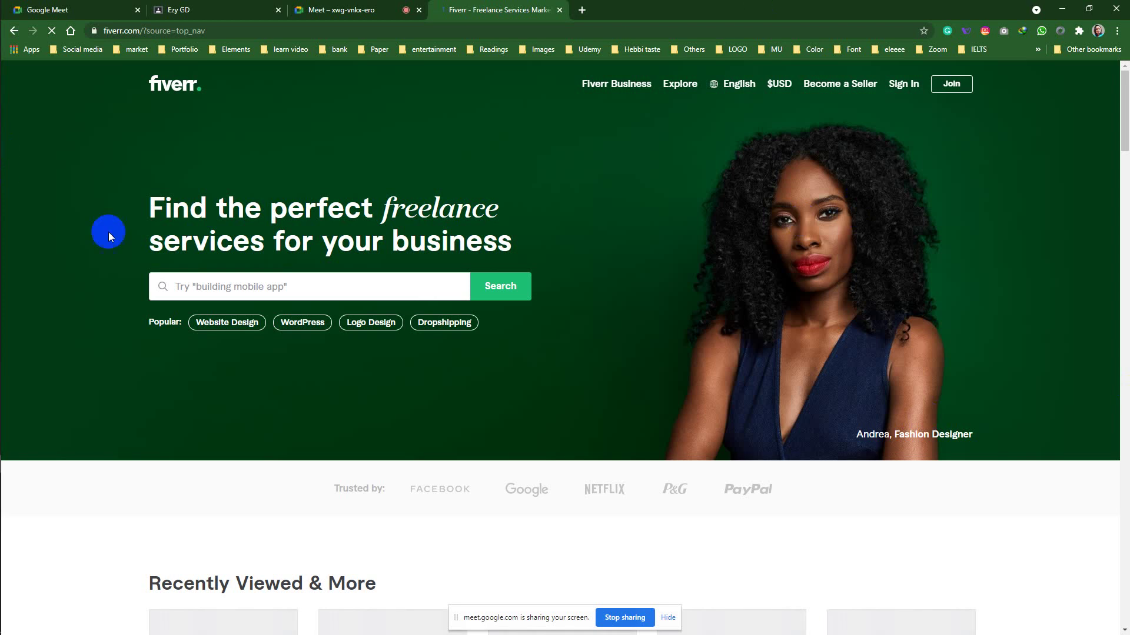
# Step: Search Fiverr's services for "business card"
pyautogui.click(301, 281)
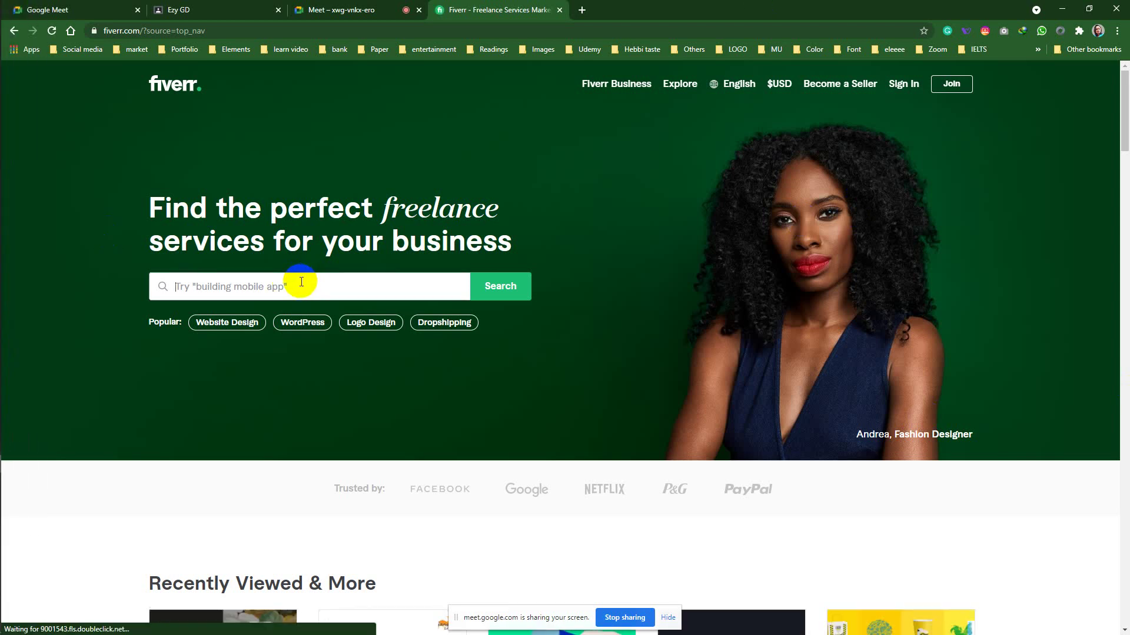
pyautogui.write('busi')
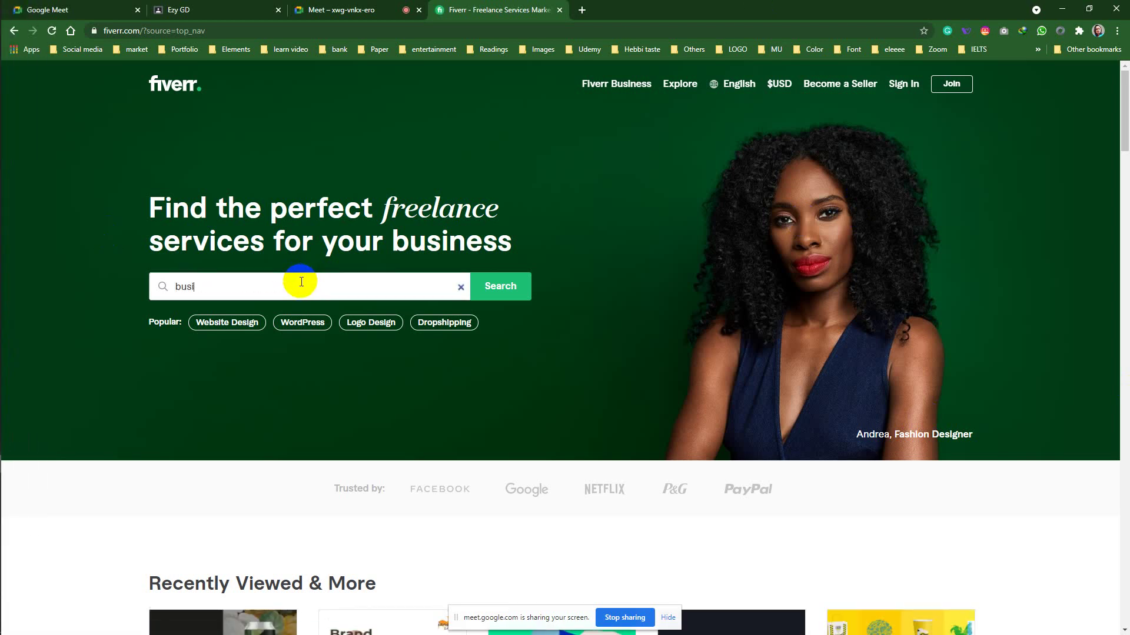
pyautogui.write('ness card')
pyautogui.press('Return')
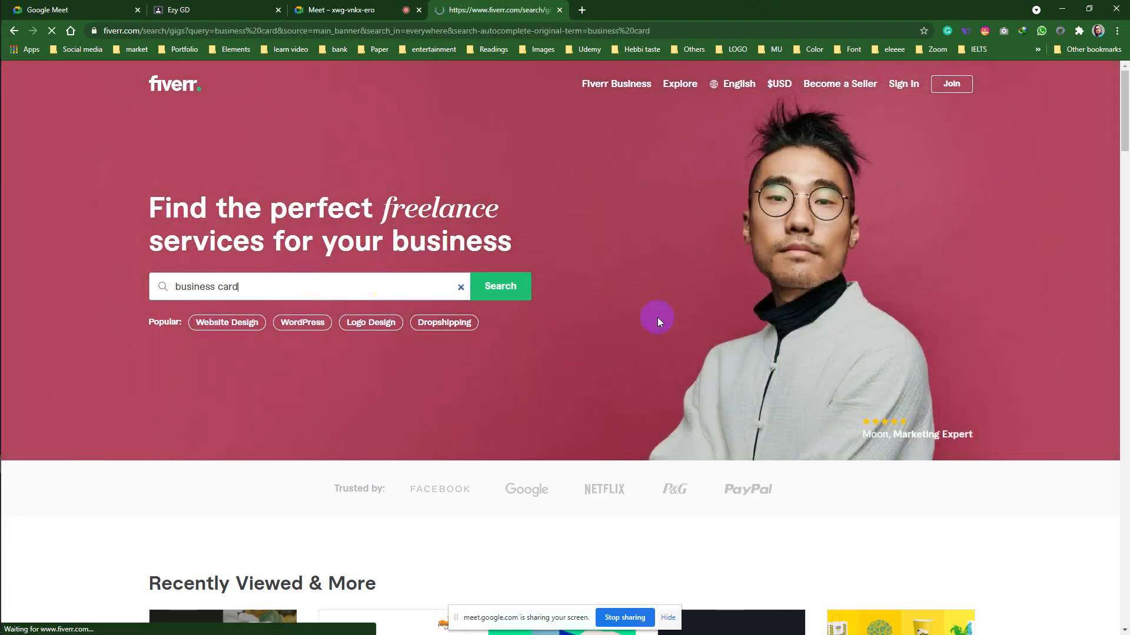
# Step: Look over the sort options for the business card results and dismiss the Fiverr's Choice note covering the filters
pyautogui.scroll(-4, 765, 399)
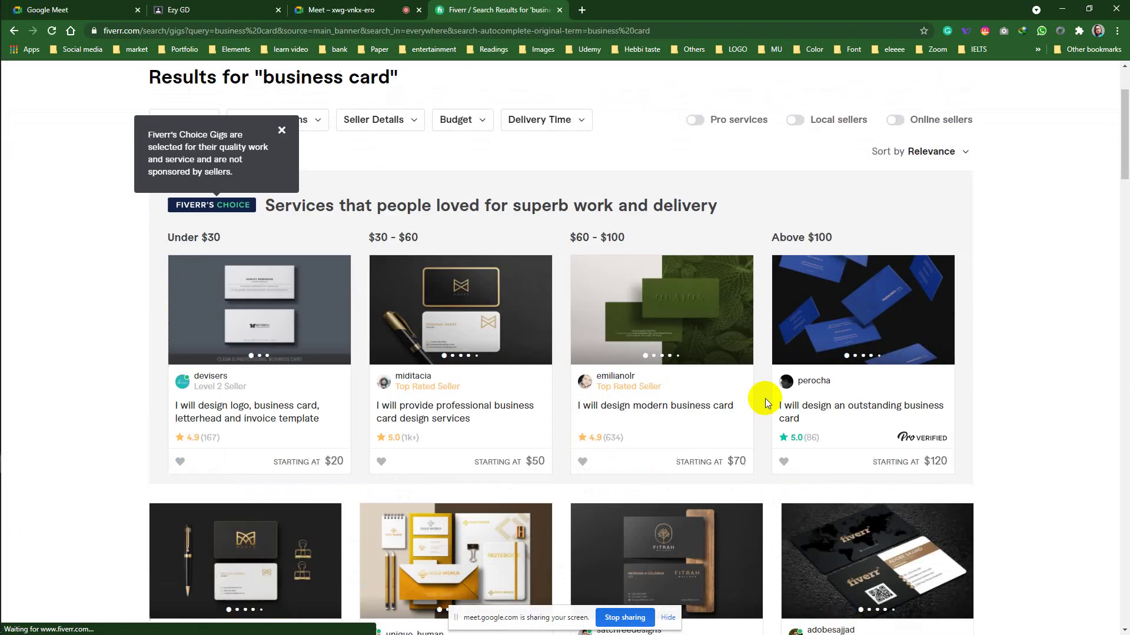
pyautogui.scroll(4, 755, 363)
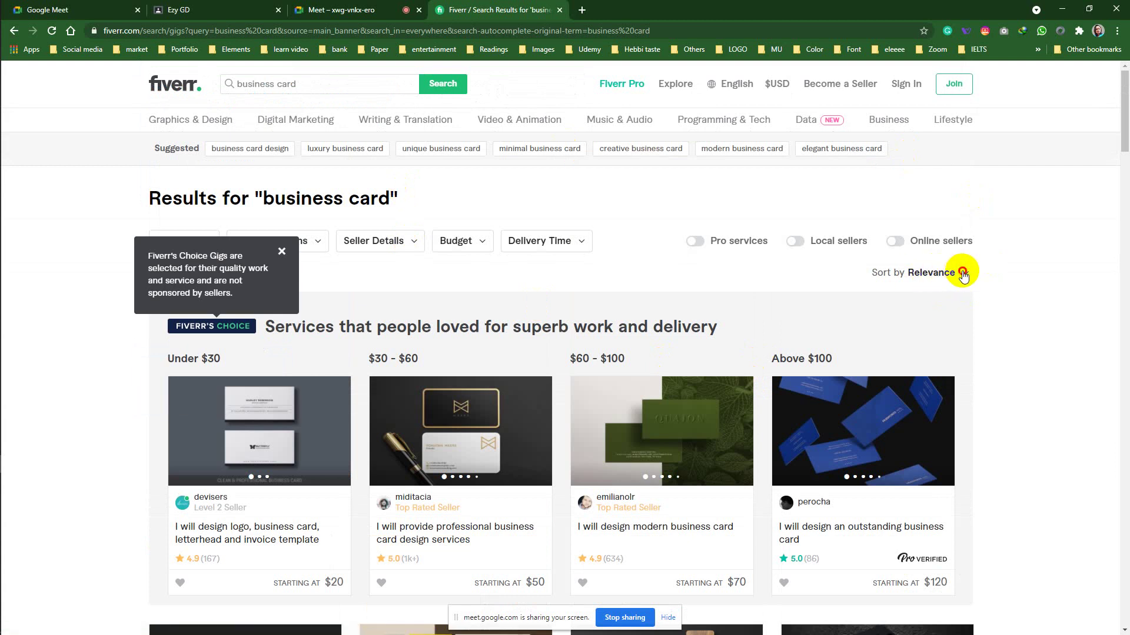
pyautogui.click(934, 274)
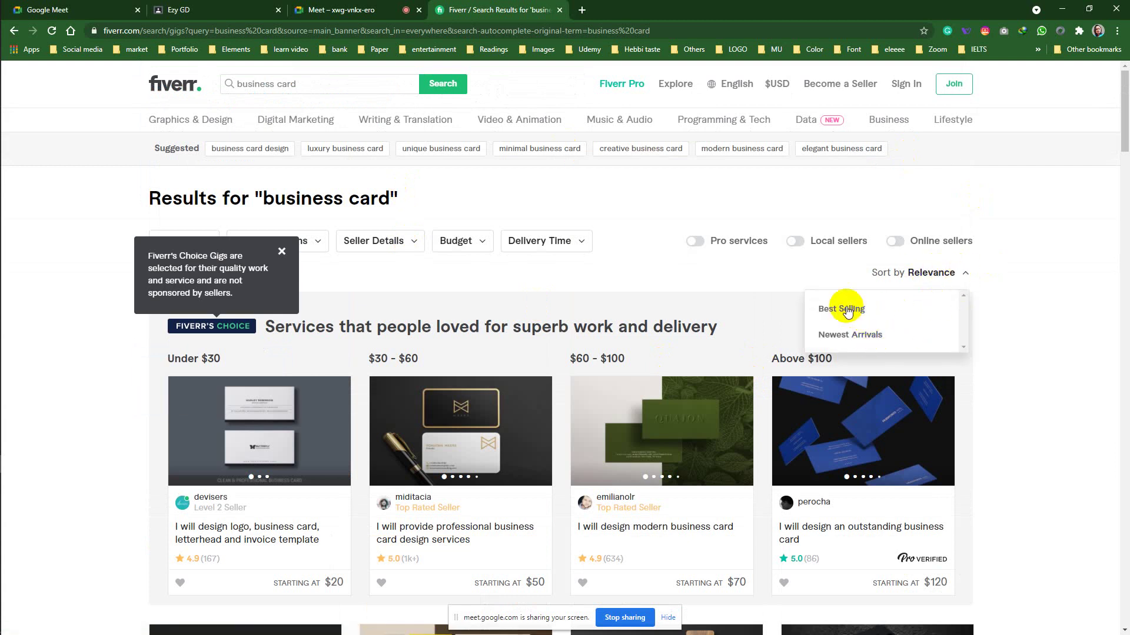
pyautogui.click(922, 280)
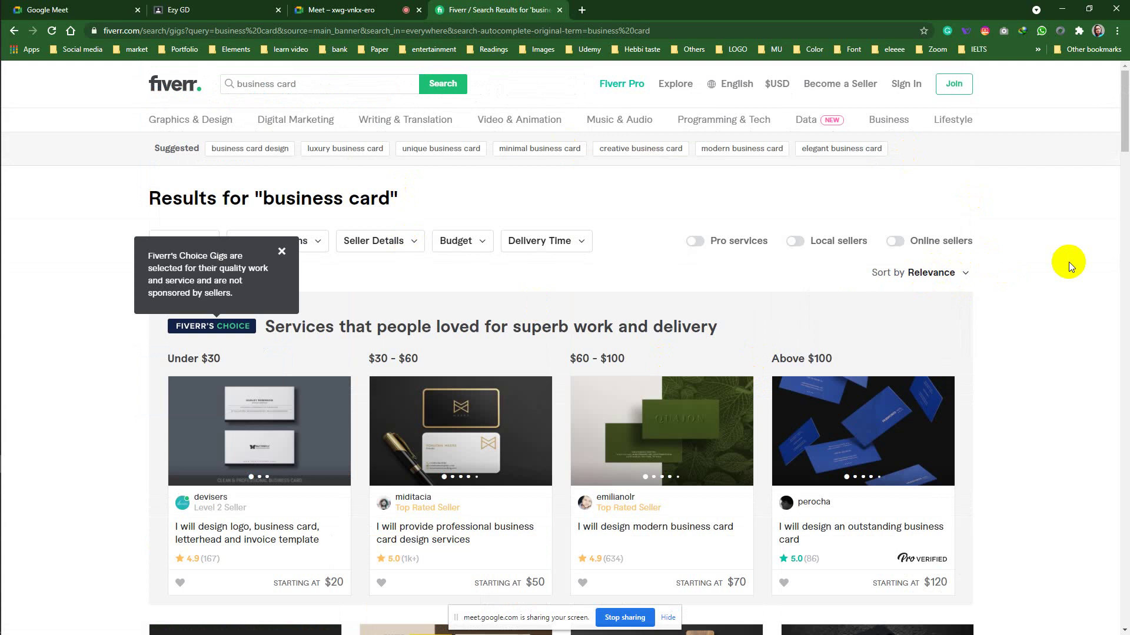
pyautogui.click(282, 251)
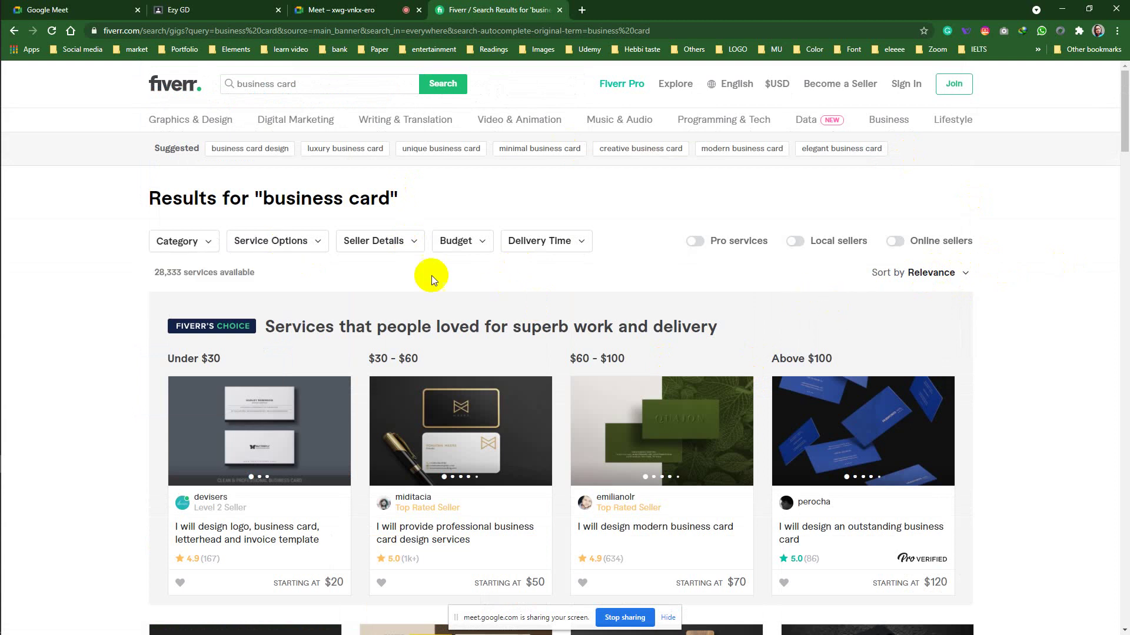
# Step: Highlight the row of suggested search terms above the business card results, and clear the selection
pyautogui.moveTo(153, 146); pyautogui.dragTo(174, 147)
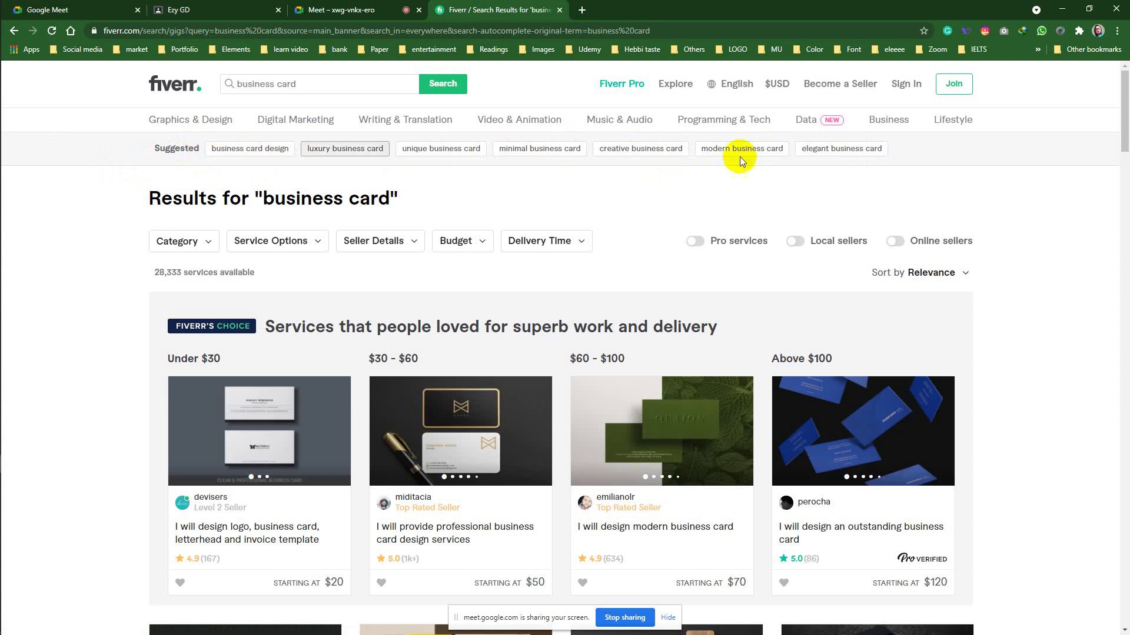
pyautogui.moveTo(923, 157); pyautogui.dragTo(194, 147)
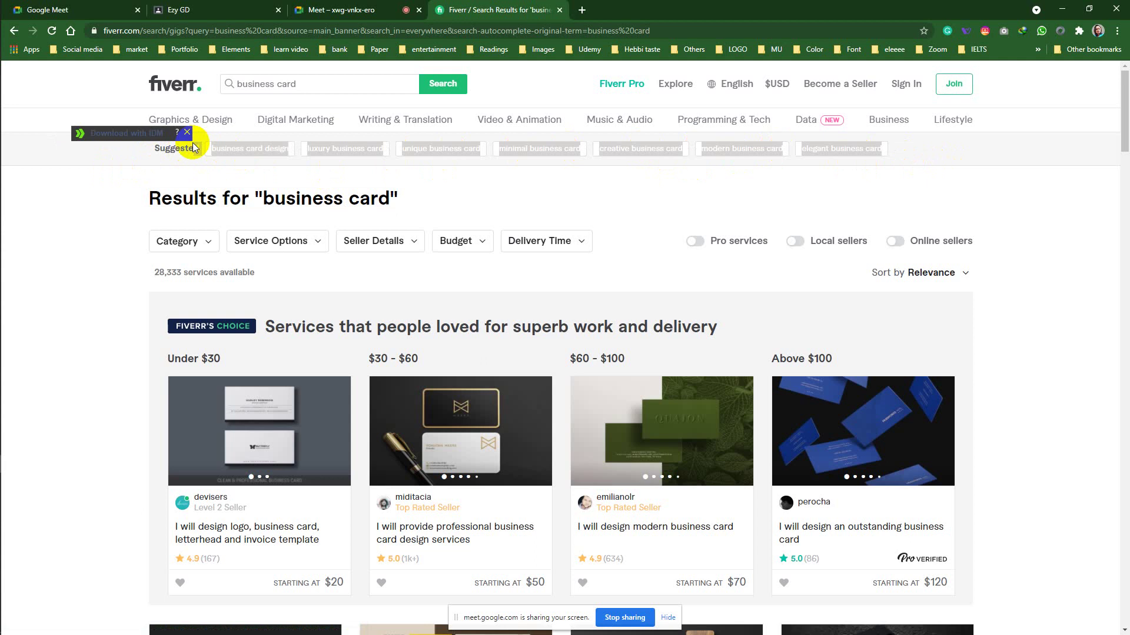
pyautogui.click(497, 187)
# Step: Browse the business card gigs and open the Studio gig offering professional business card and logo design
pyautogui.scroll(-2, 496, 186)
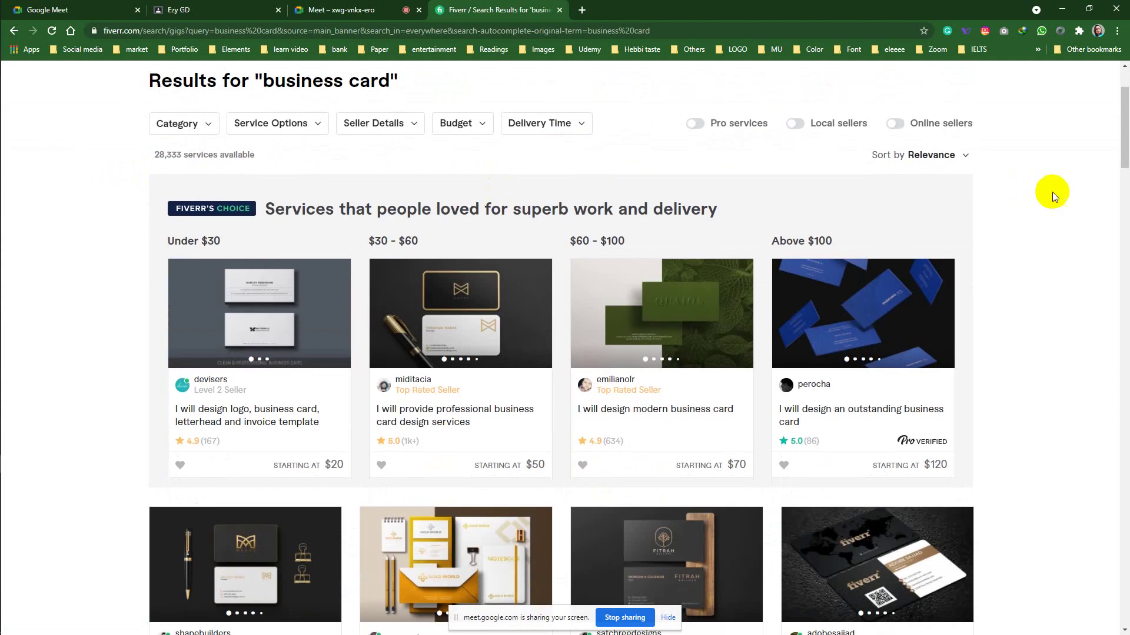
pyautogui.scroll(-3, 1016, 237)
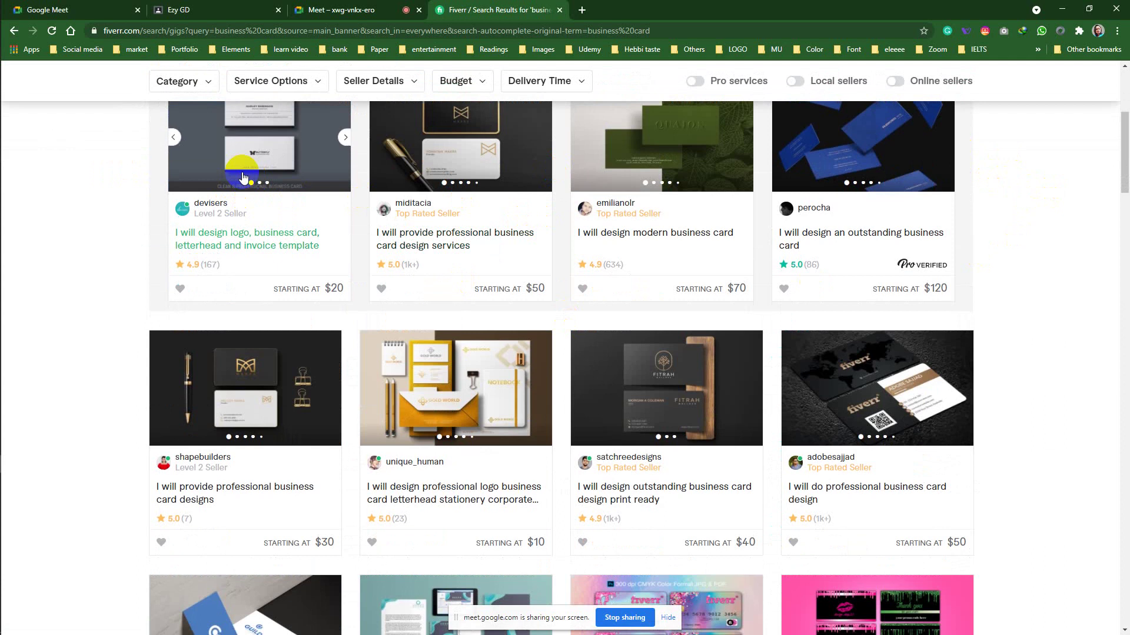
pyautogui.click(332, 390)
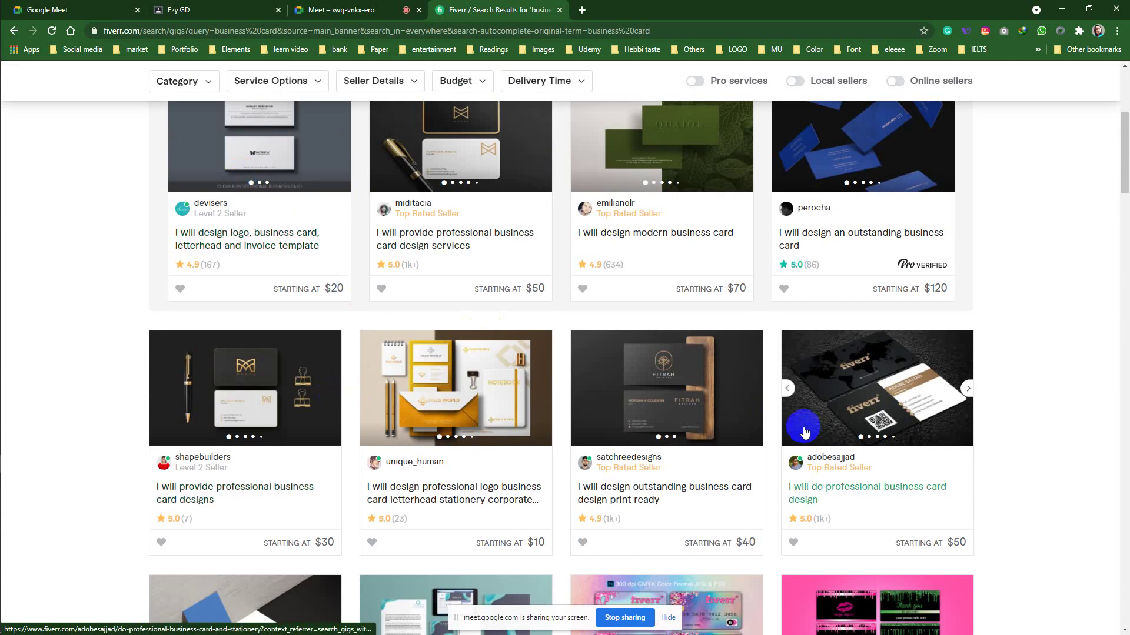
pyautogui.scroll(-5, 805, 433)
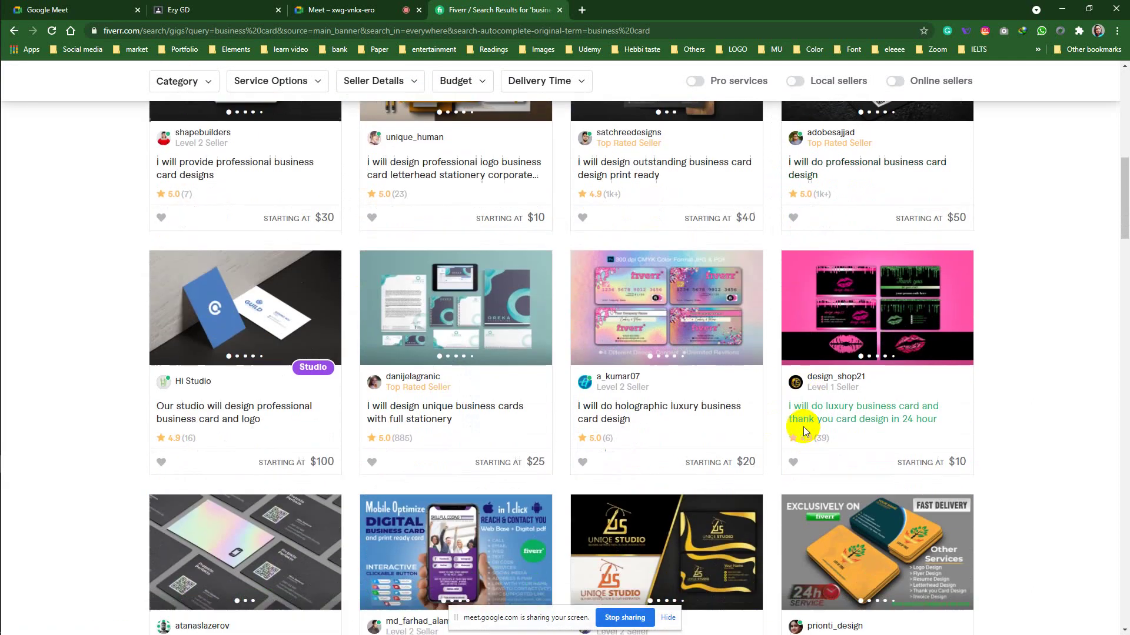
pyautogui.scroll(-4, 803, 426)
pyautogui.scroll(4, 776, 422)
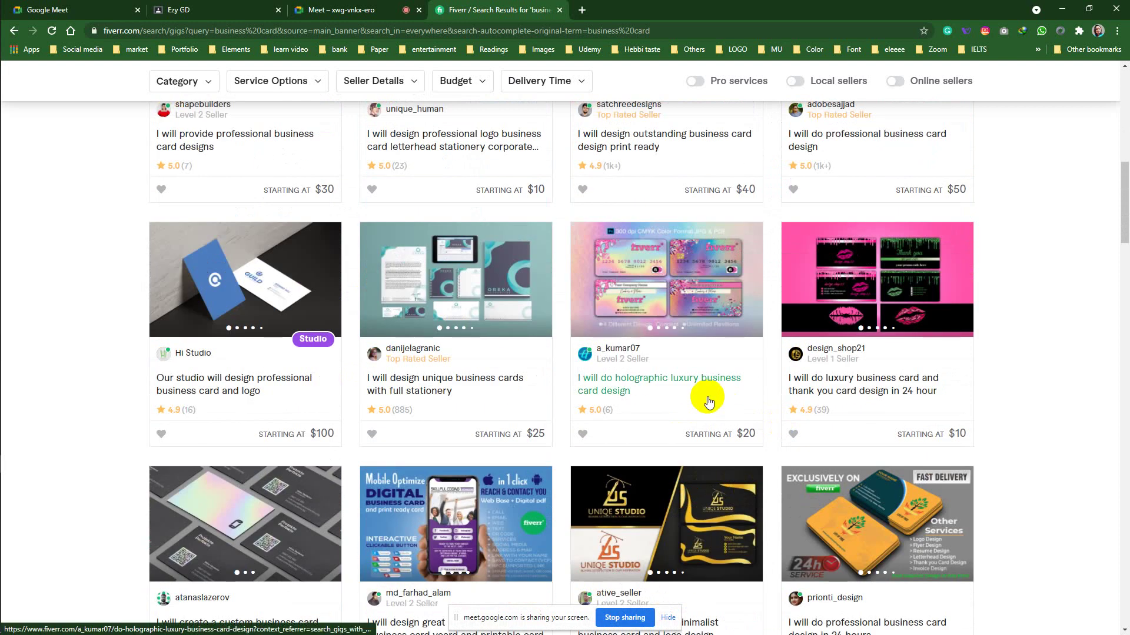
pyautogui.click(244, 263)
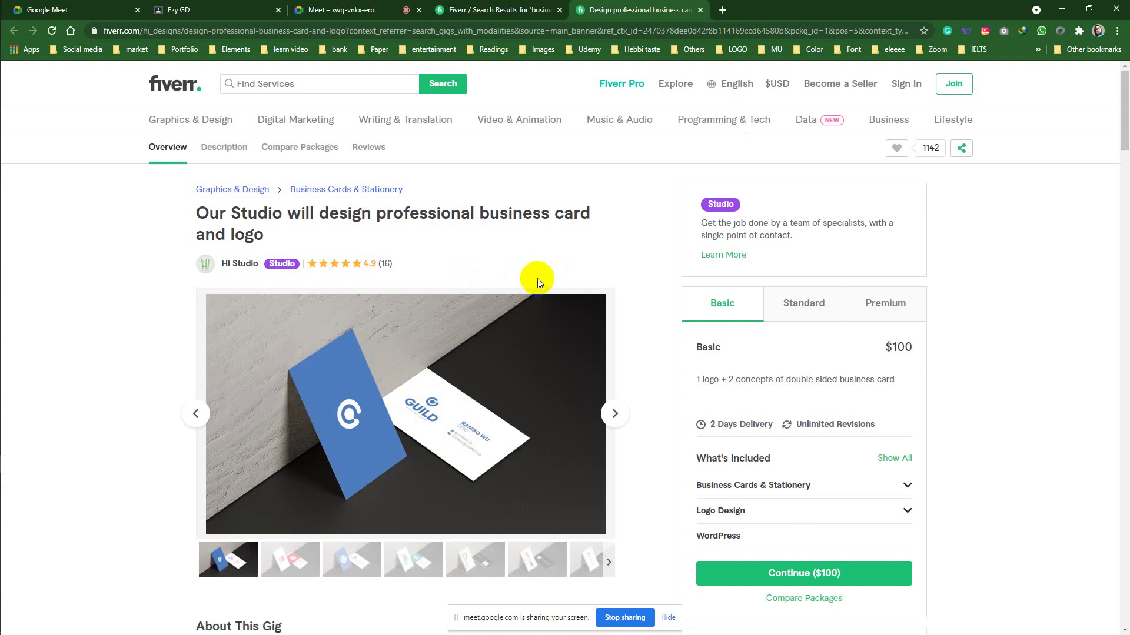
# Step: Read the Studio gig's description, package details and specification, and return to its overview
pyautogui.scroll(-5, 532, 272)
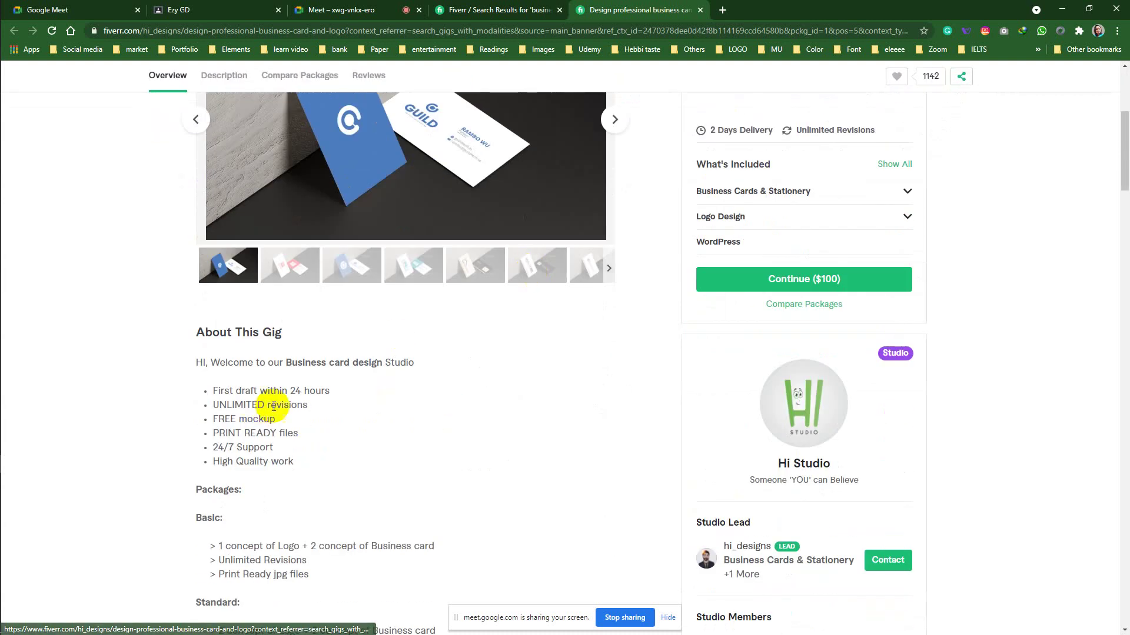
pyautogui.scroll(-4, 312, 376)
pyautogui.scroll(-4, 369, 375)
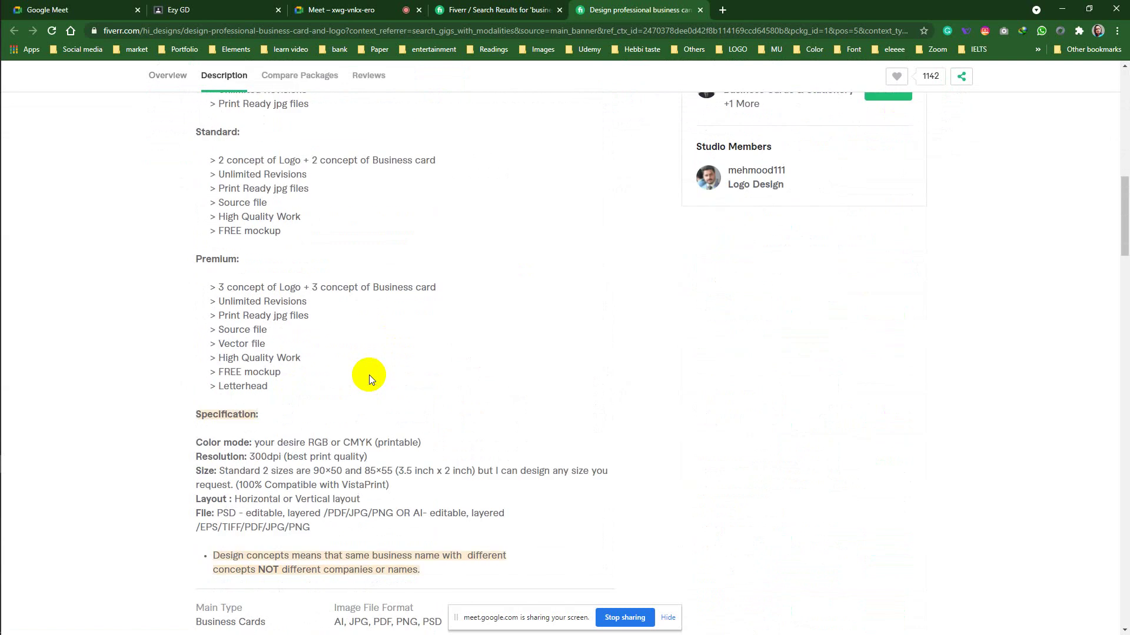
pyautogui.scroll(-4, 369, 375)
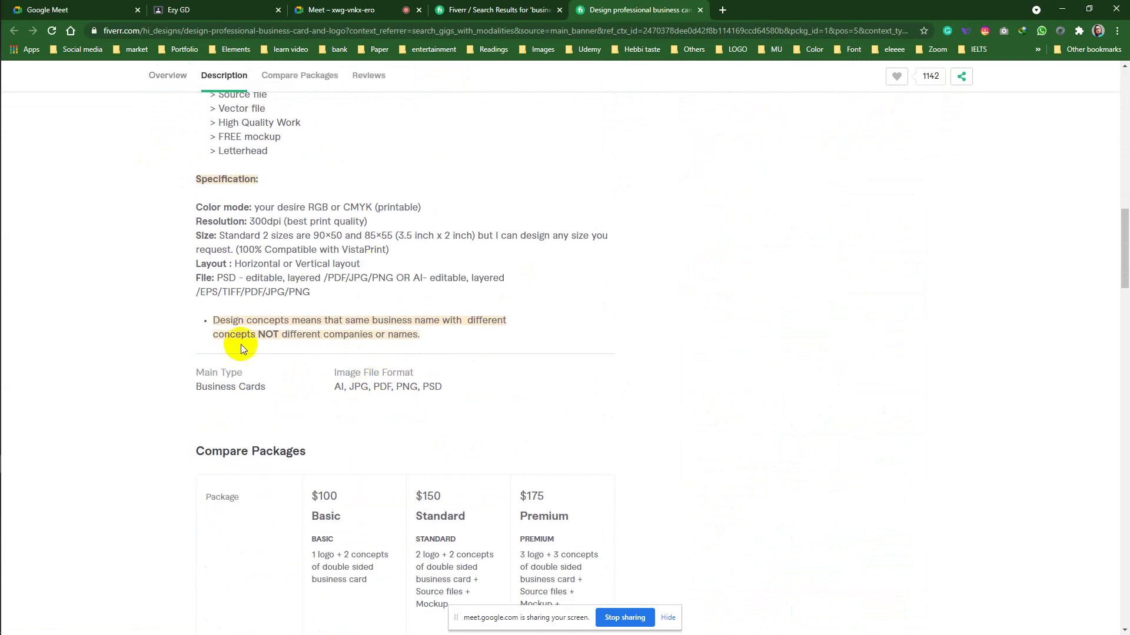
pyautogui.scroll(-3, 482, 305)
pyautogui.scroll(11, 419, 326)
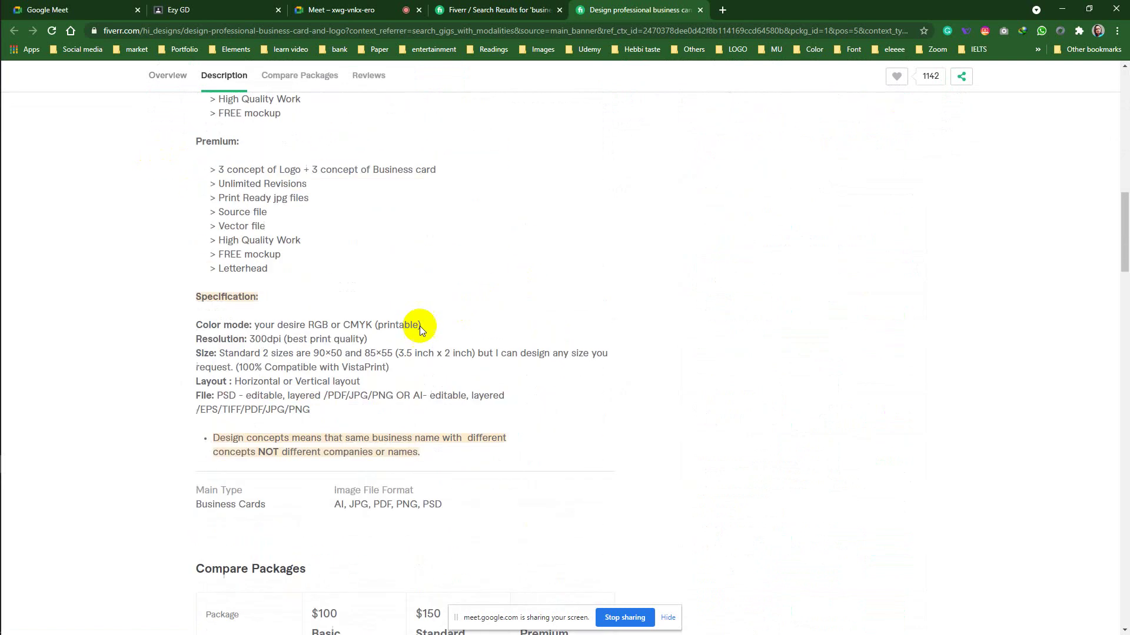
pyautogui.scroll(5, 411, 332)
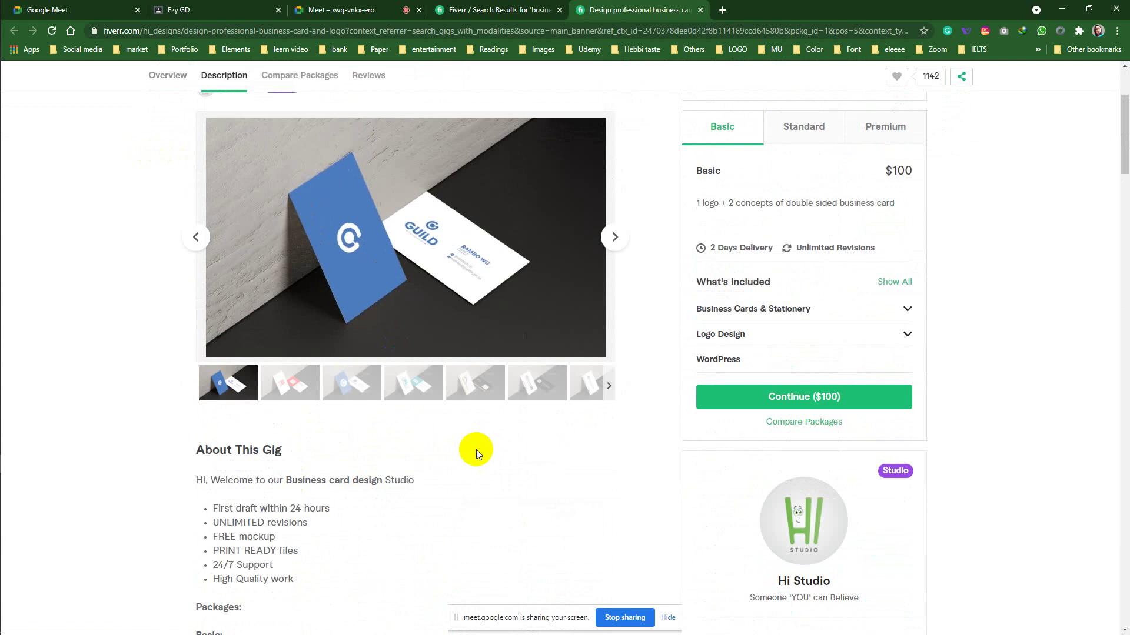
pyautogui.scroll(4, 475, 449)
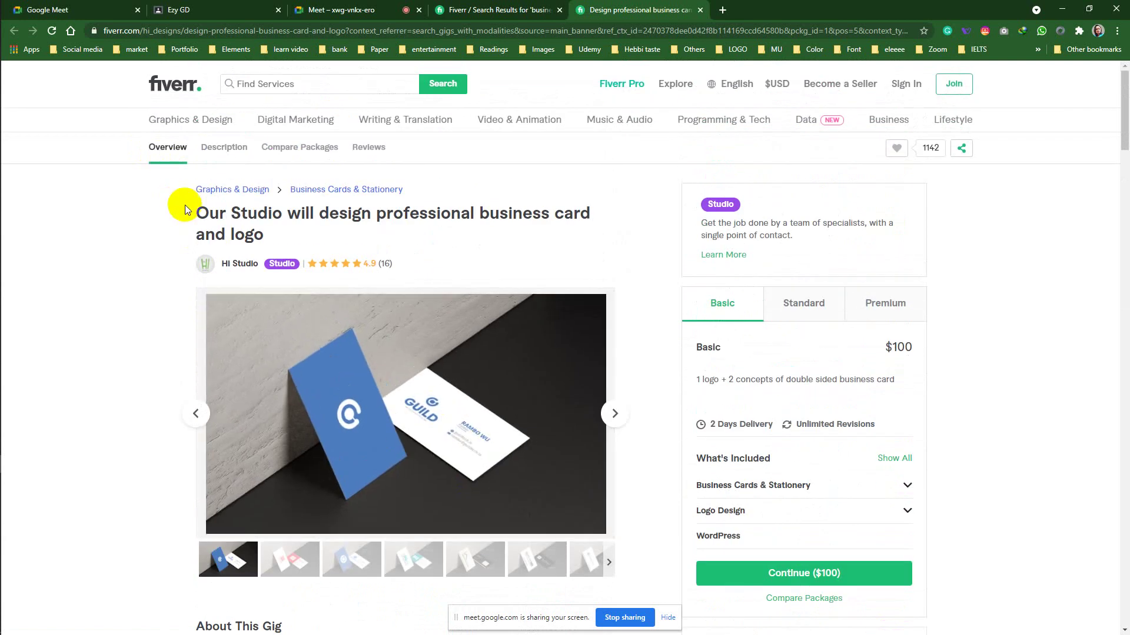
# Step: Highlight the gig's title and examine its Compare Packages table for the Basic, Standard and Premium offers
pyautogui.moveTo(193, 214); pyautogui.dragTo(292, 235)
pyautogui.scroll(-10, 529, 297)
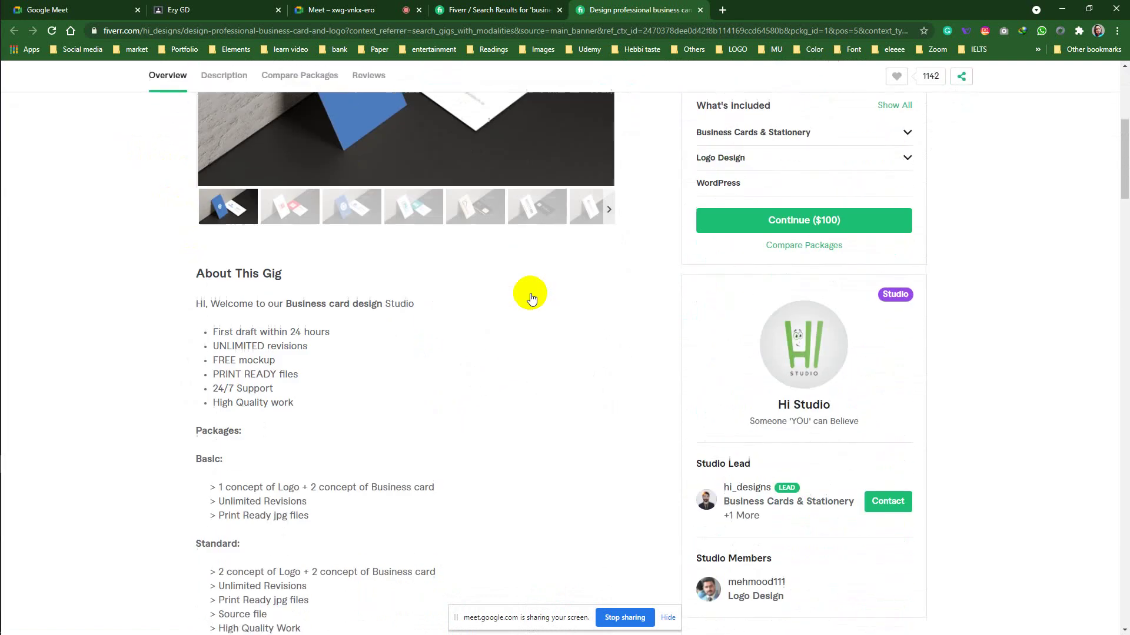
pyautogui.scroll(-11, 531, 294)
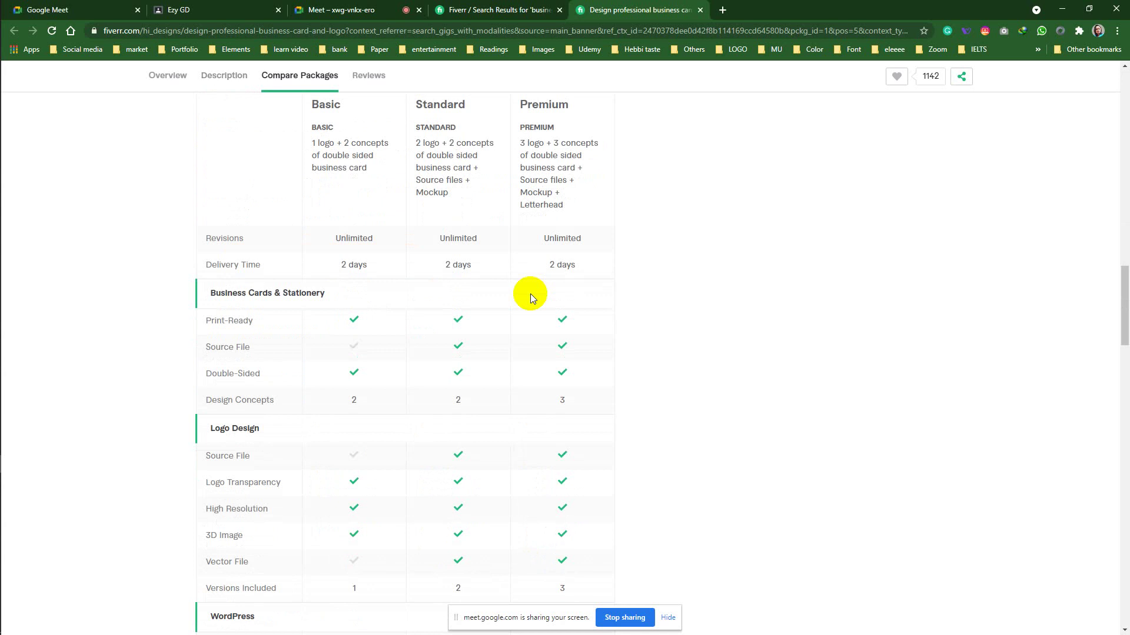
pyautogui.scroll(2, 445, 271)
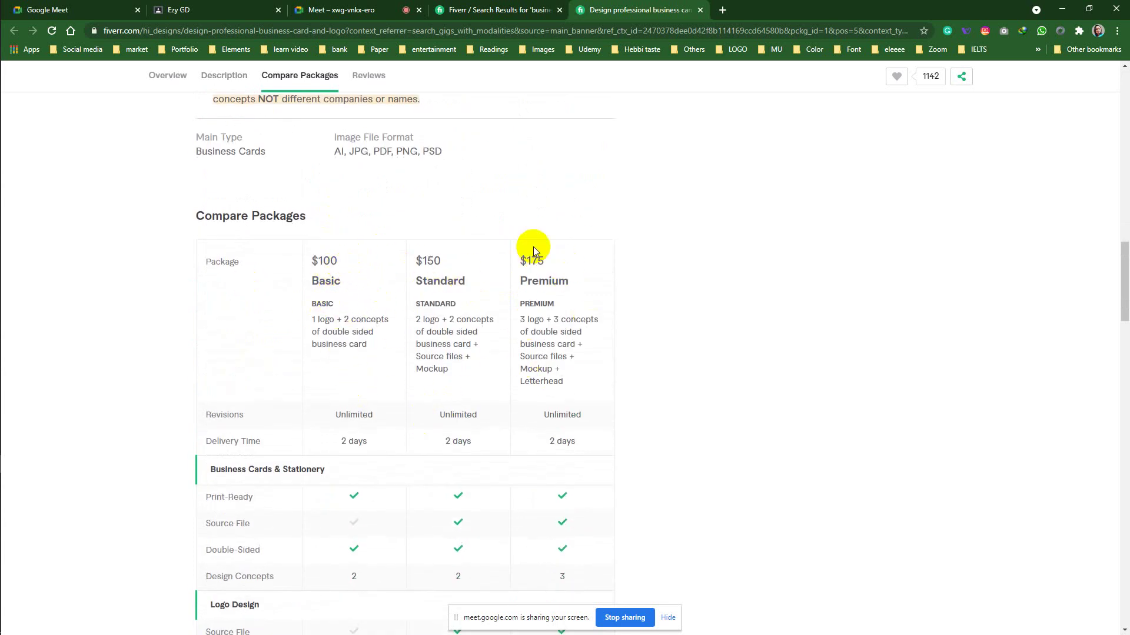
# Step: Examine the rest of the Studio gig's package comparison, its rating breakdown and the buyer reviews down to the Related Tags
pyautogui.scroll(-5, 594, 283)
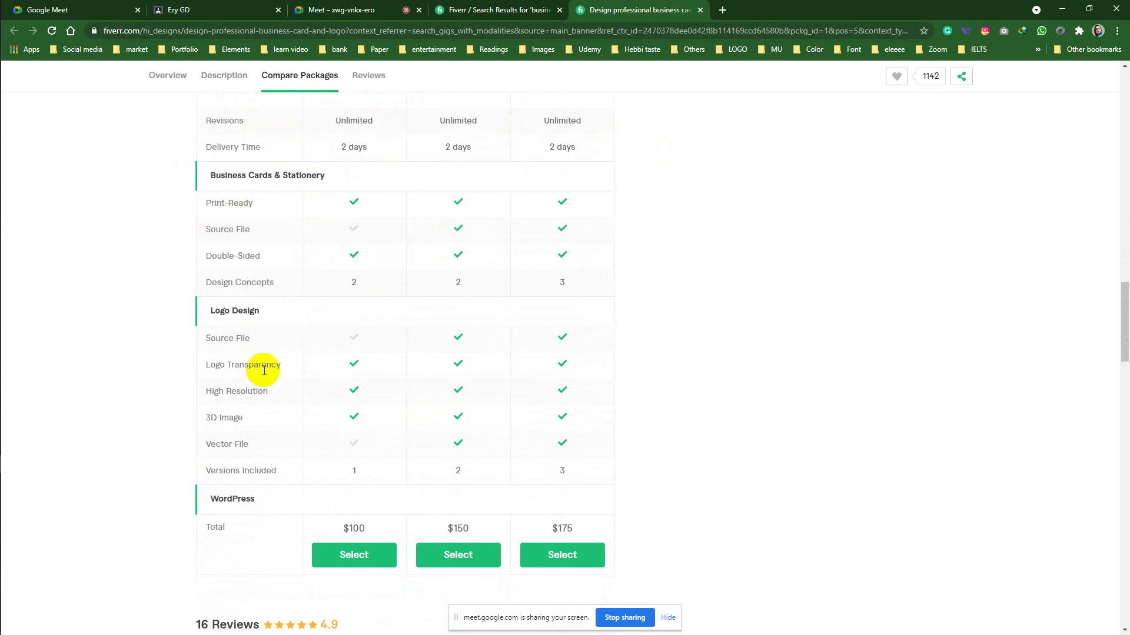
pyautogui.scroll(-6, 604, 322)
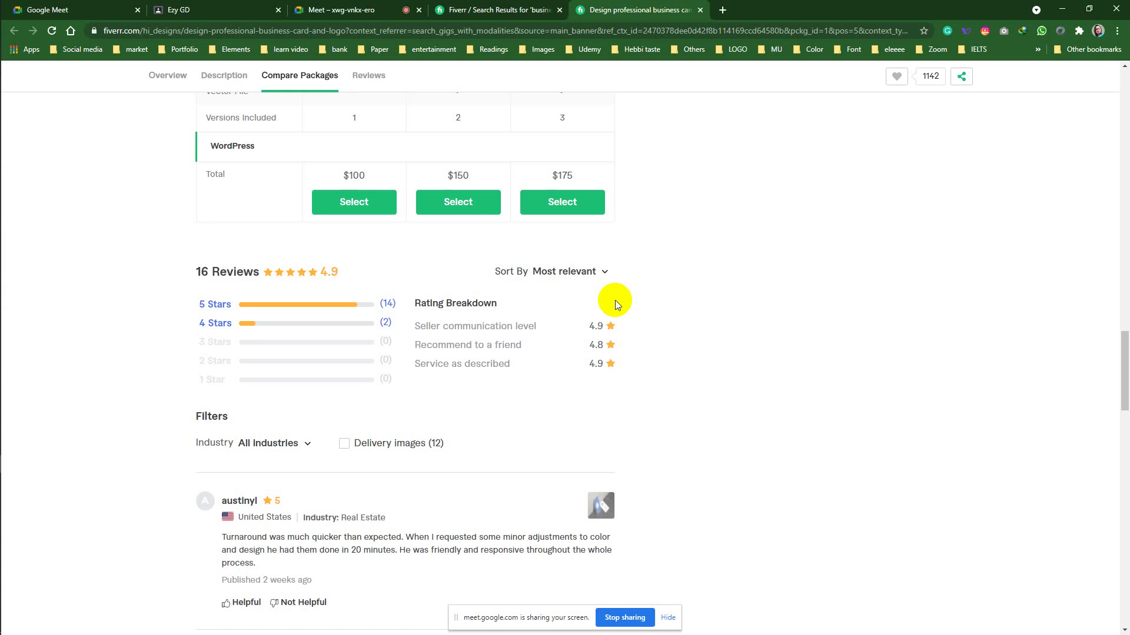
pyautogui.scroll(-4, 615, 300)
pyautogui.scroll(-6, 615, 299)
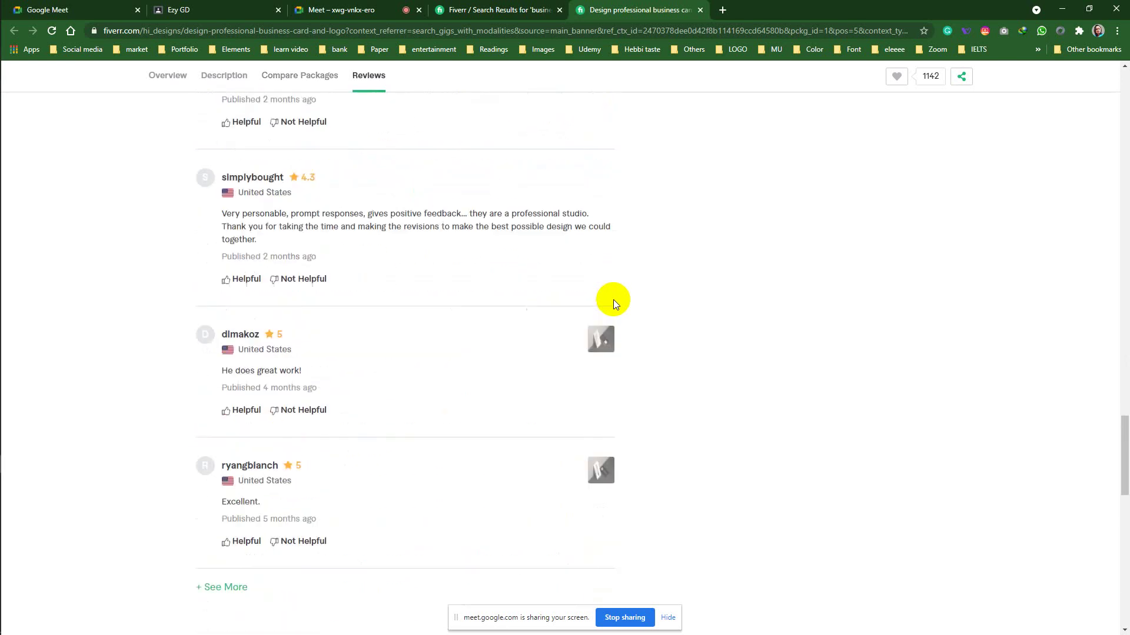
pyautogui.scroll(-11, 613, 300)
pyautogui.scroll(4, 612, 301)
# Step: Highlight the Studio gig's Related Tags, dismiss the download-links dialog and clear the selection
pyautogui.moveTo(169, 274); pyautogui.dragTo(595, 265)
pyautogui.click(598, 289)
pyautogui.moveTo(422, 296); pyautogui.dragTo(118, 272)
pyautogui.click(119, 274)
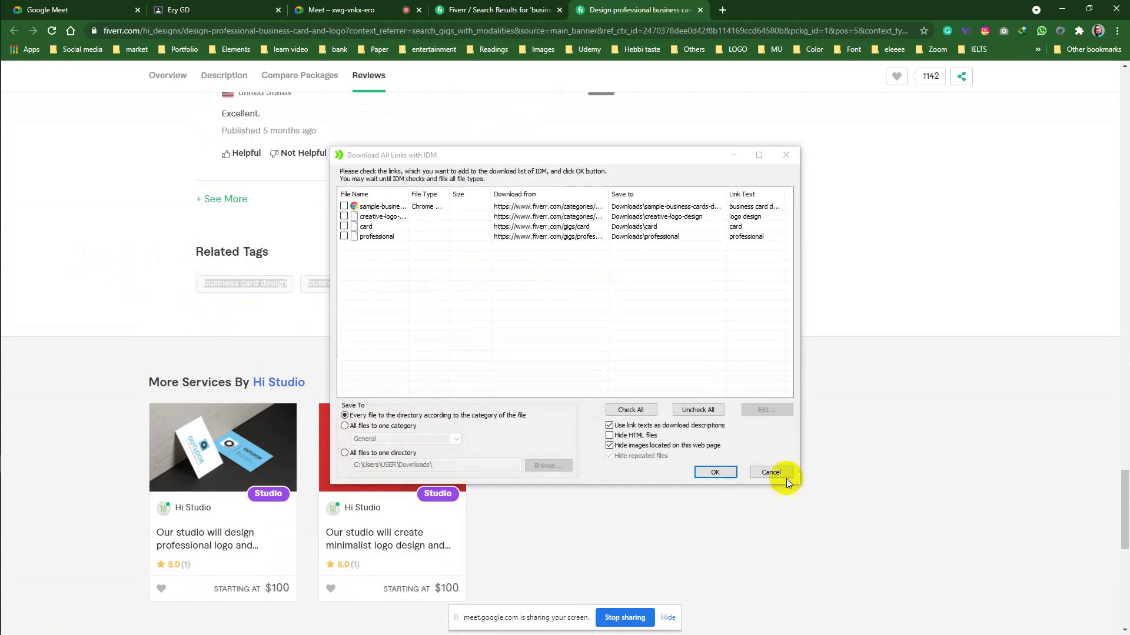
pyautogui.click(771, 472)
pyautogui.click(249, 319)
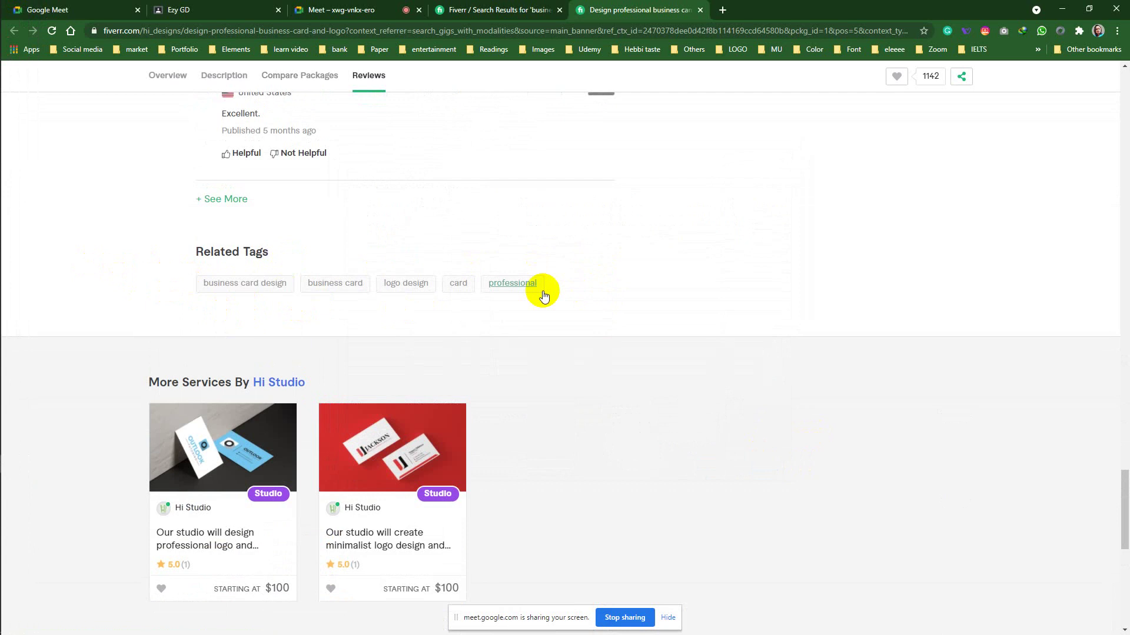
# Step: Return to the business card search results, highlight the row of suggested search terms and clear the selection
pyautogui.scroll(15, 613, 351)
pyautogui.scroll(15, 640, 385)
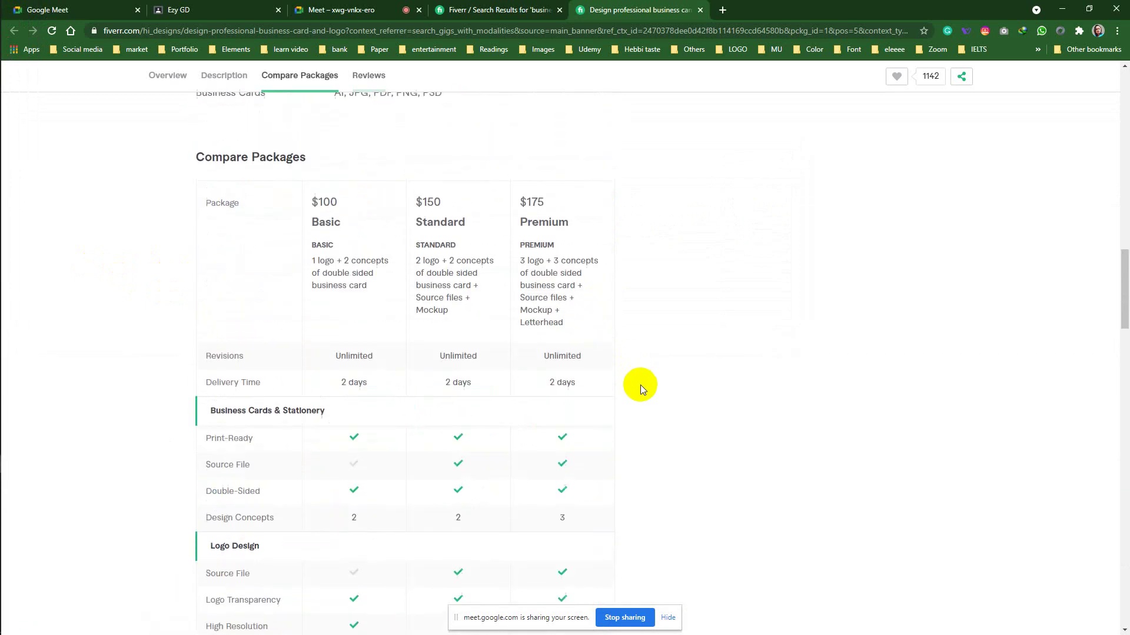
pyautogui.click(506, 10)
pyautogui.scroll(10, 571, 352)
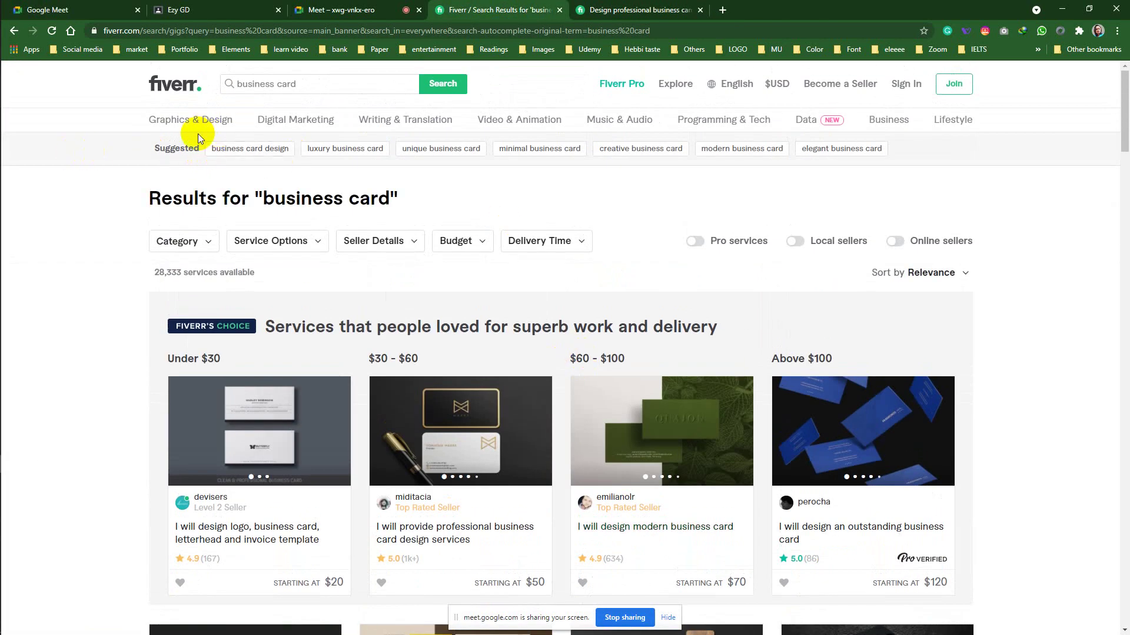
pyautogui.moveTo(189, 140); pyautogui.dragTo(978, 152)
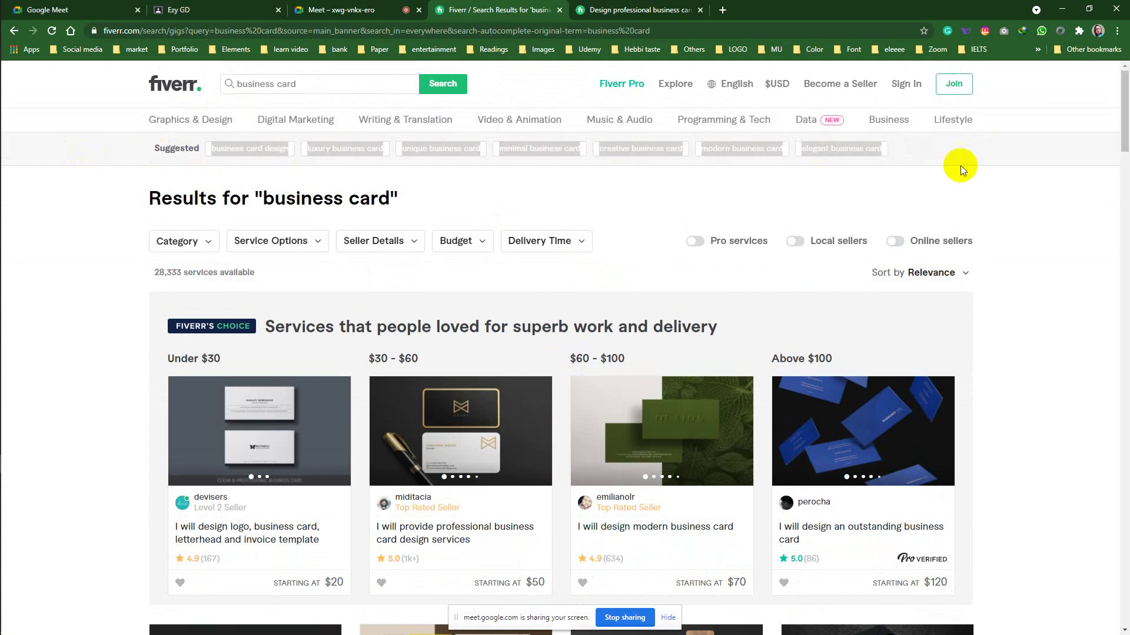
pyautogui.click(776, 202)
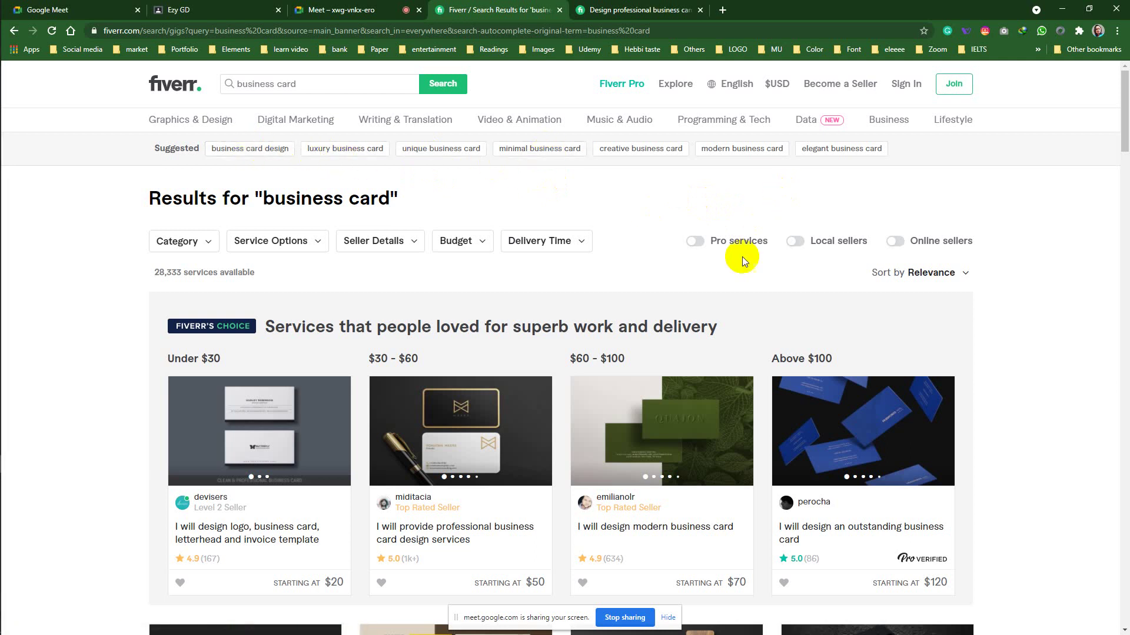
# Step: Look through the business card results and review the Studio gig's overview and About This Gig section again
pyautogui.scroll(-5, 742, 257)
pyautogui.click(595, 5)
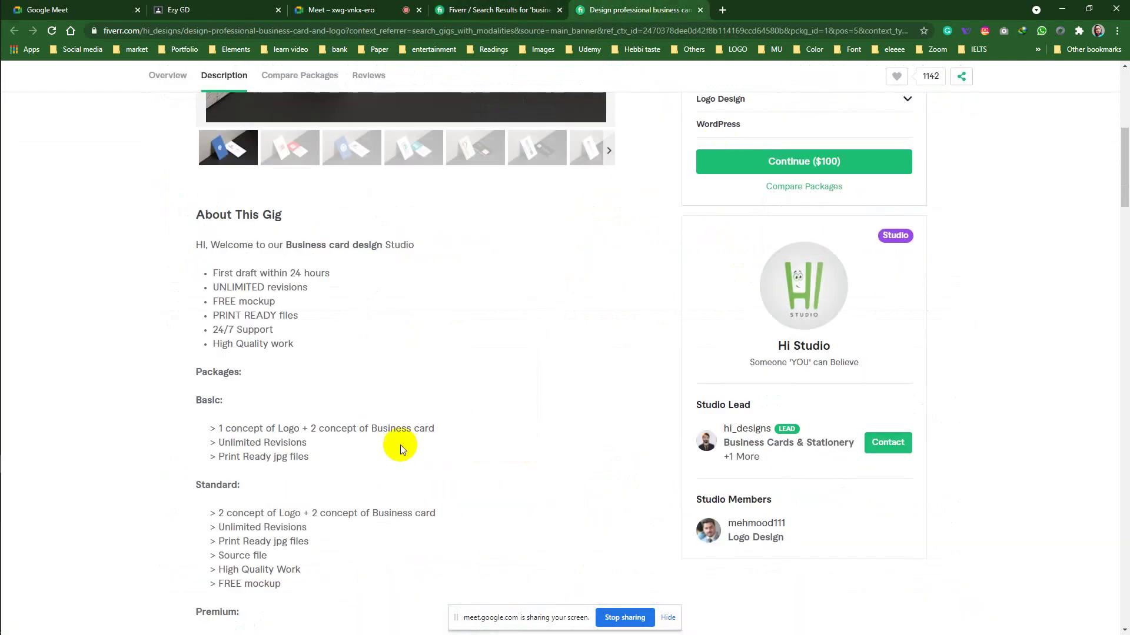
pyautogui.scroll(4, 404, 446)
pyautogui.scroll(-4, 330, 416)
# Step: Open the Pro-verified outstanding business card gig from the search results and close its page
pyautogui.click(498, 9)
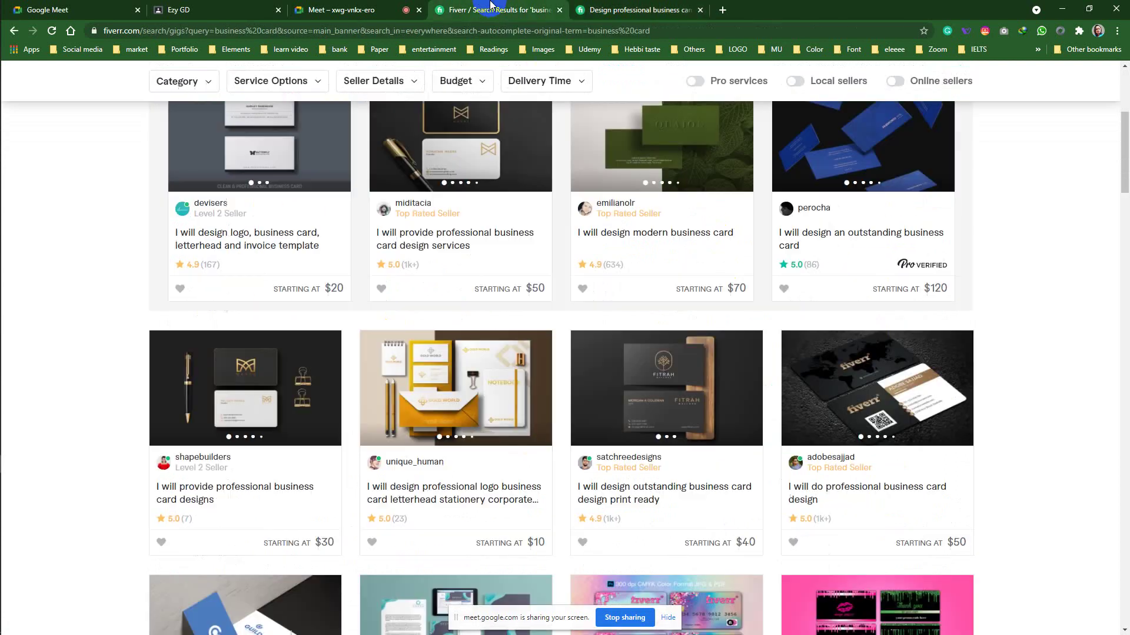
pyautogui.click(866, 235)
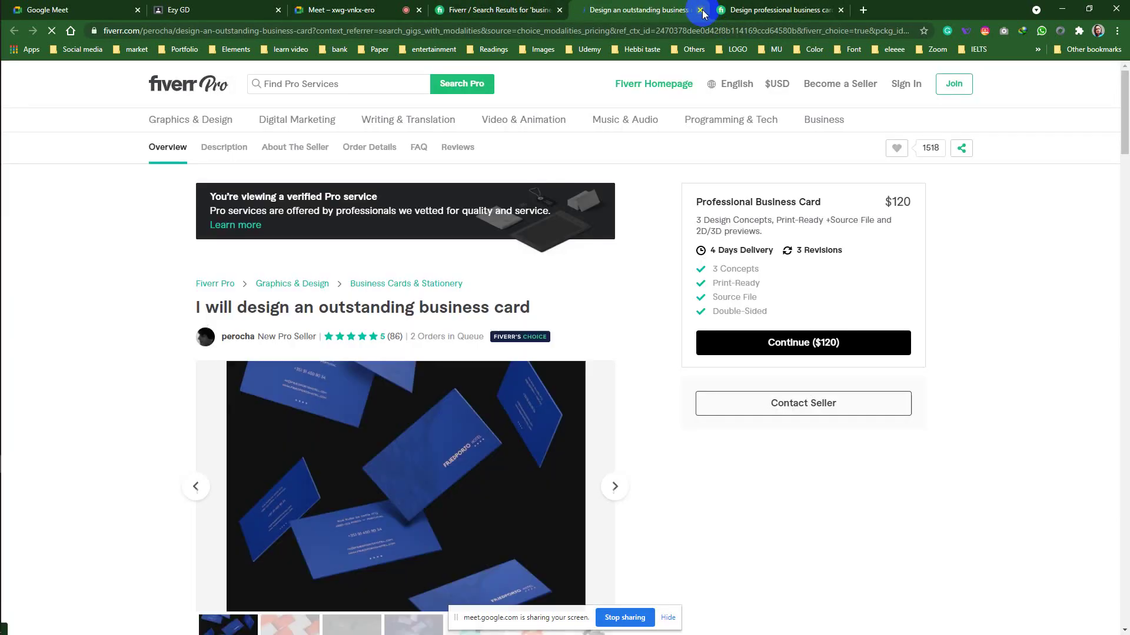
pyautogui.hotkey('ctrl', 'w')
pyautogui.scroll(-4, 587, 384)
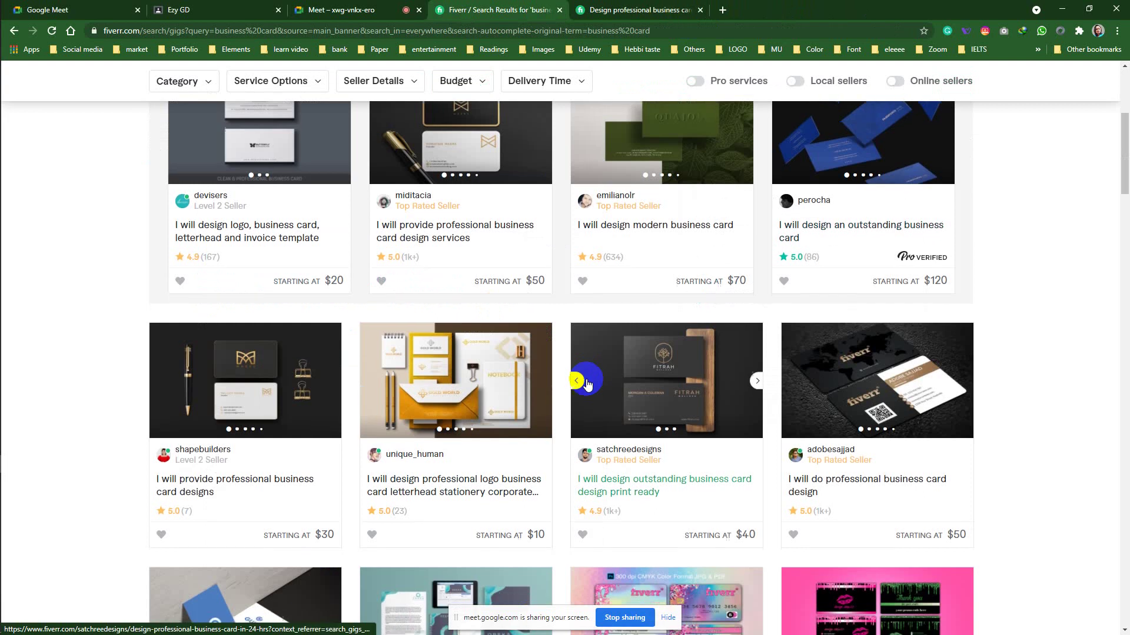
# Step: Open the gig for professional logo, business card, letterhead and stationery corporate identity, and highlight its title
pyautogui.click(453, 263)
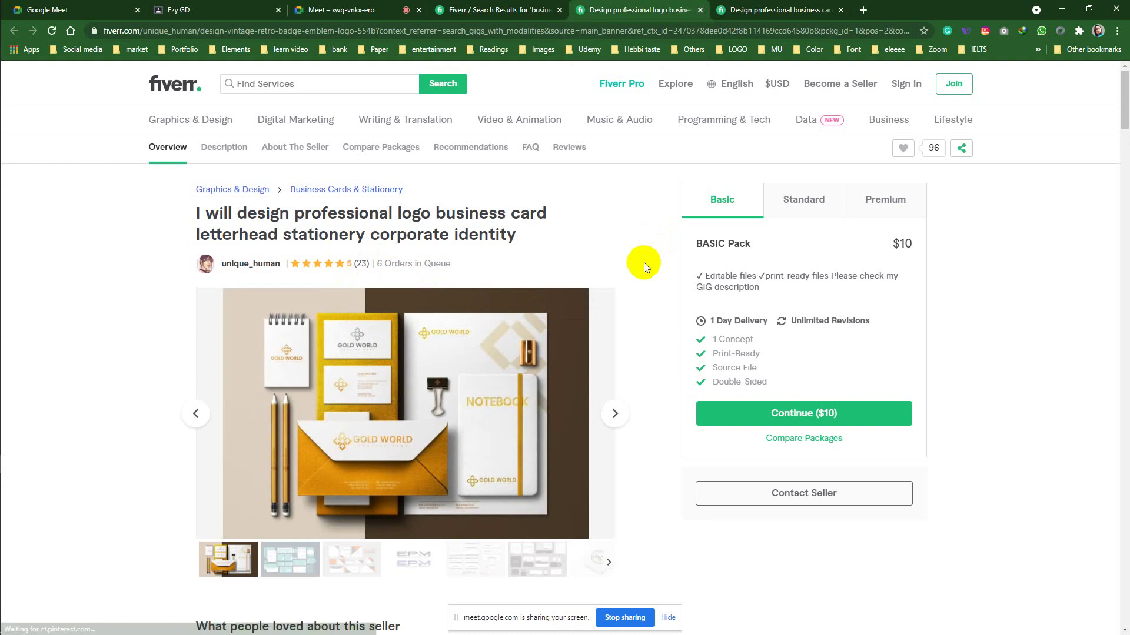
pyautogui.scroll(-9, 644, 262)
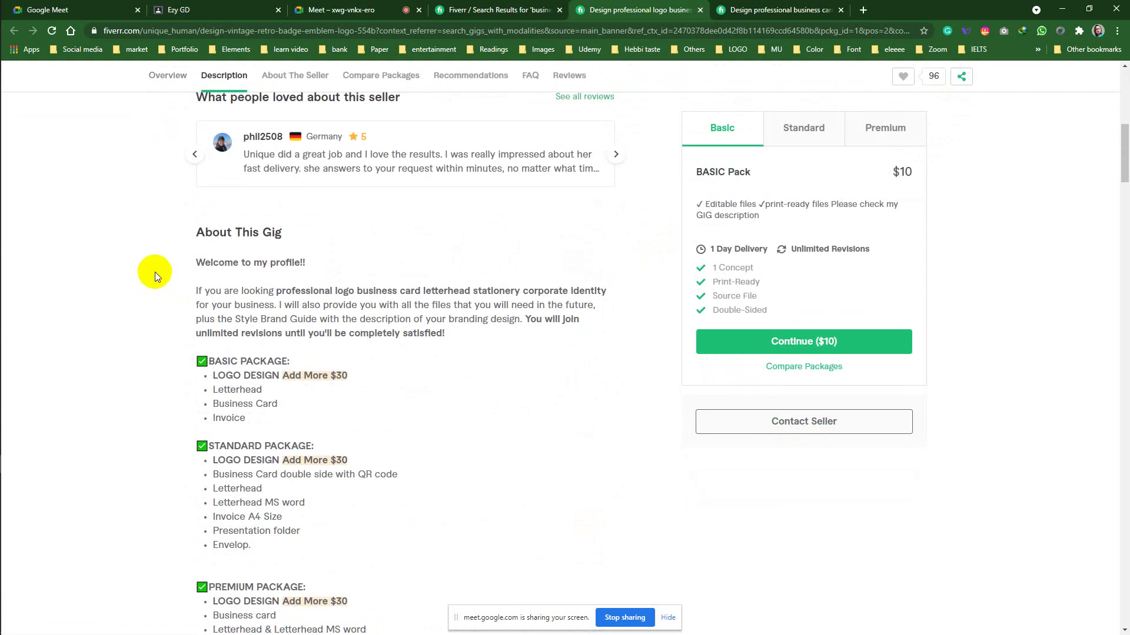
pyautogui.scroll(9, 518, 303)
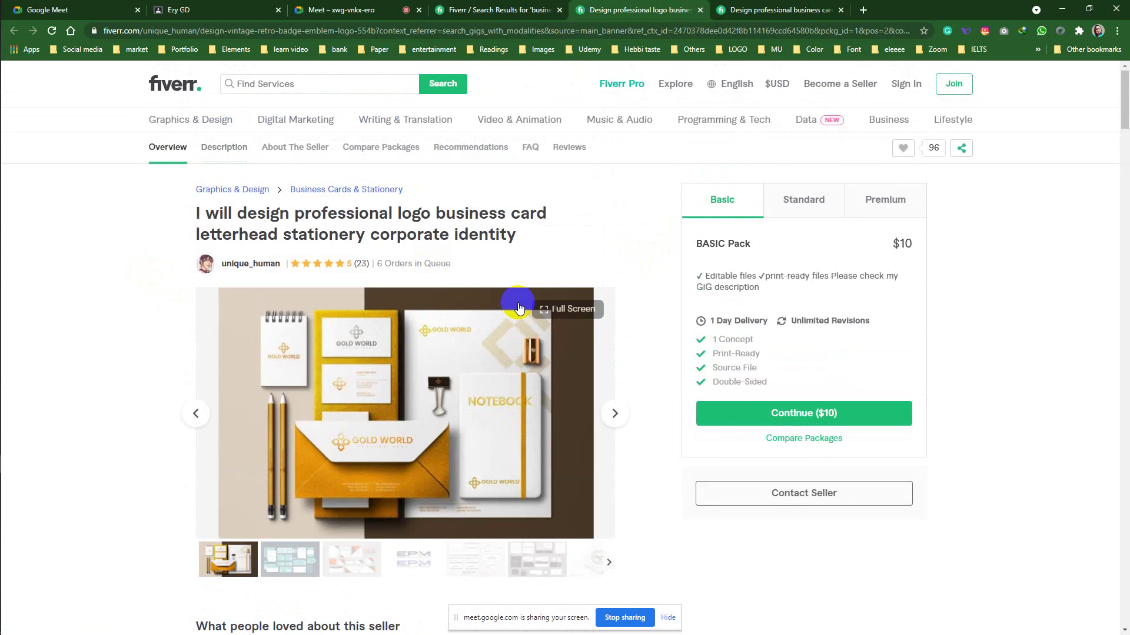
pyautogui.moveTo(530, 236); pyautogui.dragTo(169, 211)
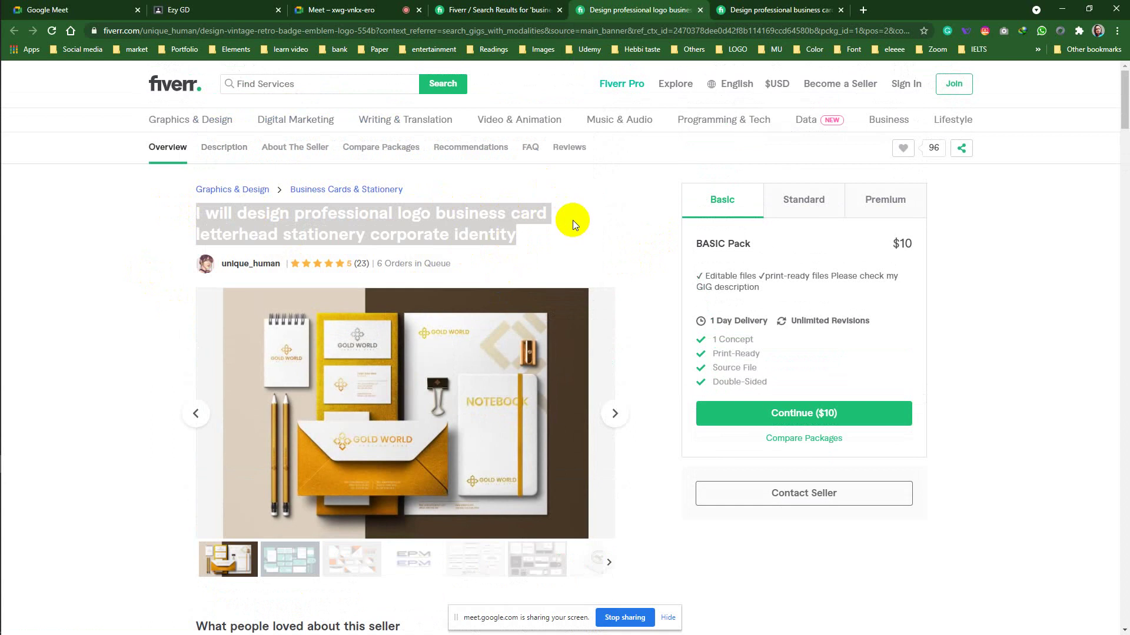
pyautogui.click(620, 260)
# Step: Highlight the opening paragraph of the gig's About This Gig description, and clear the selection
pyautogui.scroll(-1, 616, 326)
pyautogui.scroll(-5, 617, 330)
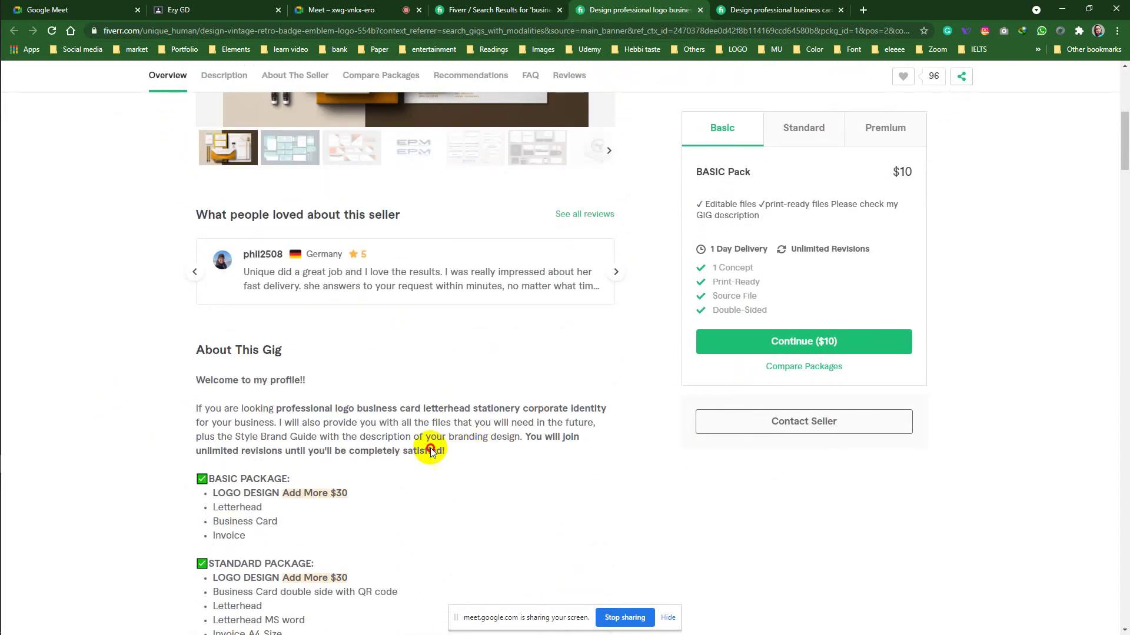
pyautogui.click(178, 399)
pyautogui.moveTo(174, 399); pyautogui.dragTo(460, 464)
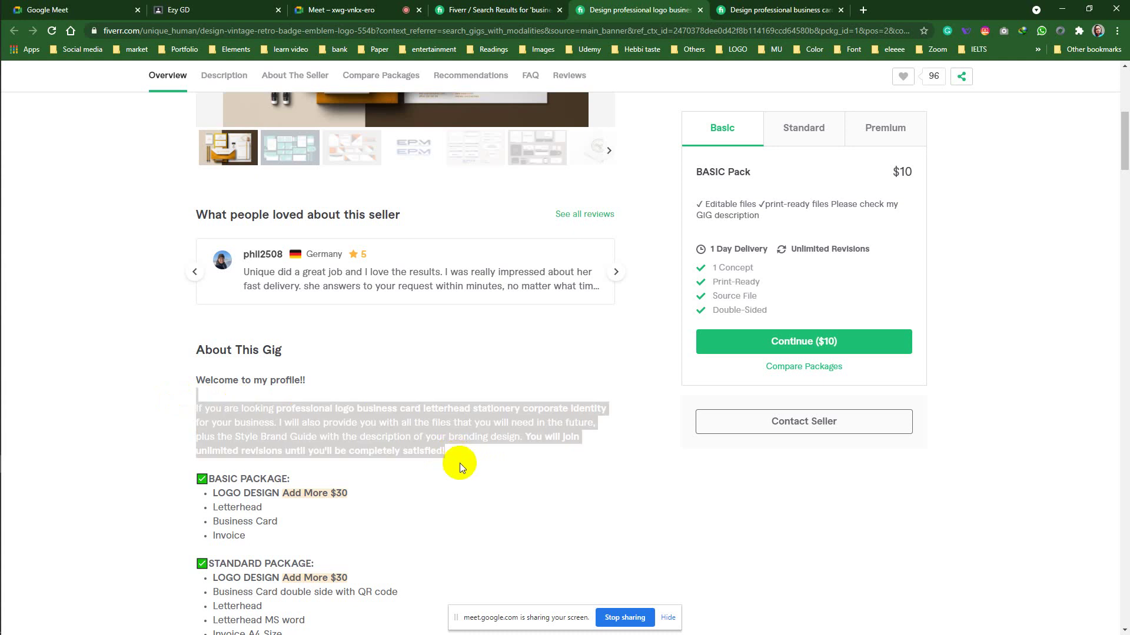
pyautogui.click(486, 476)
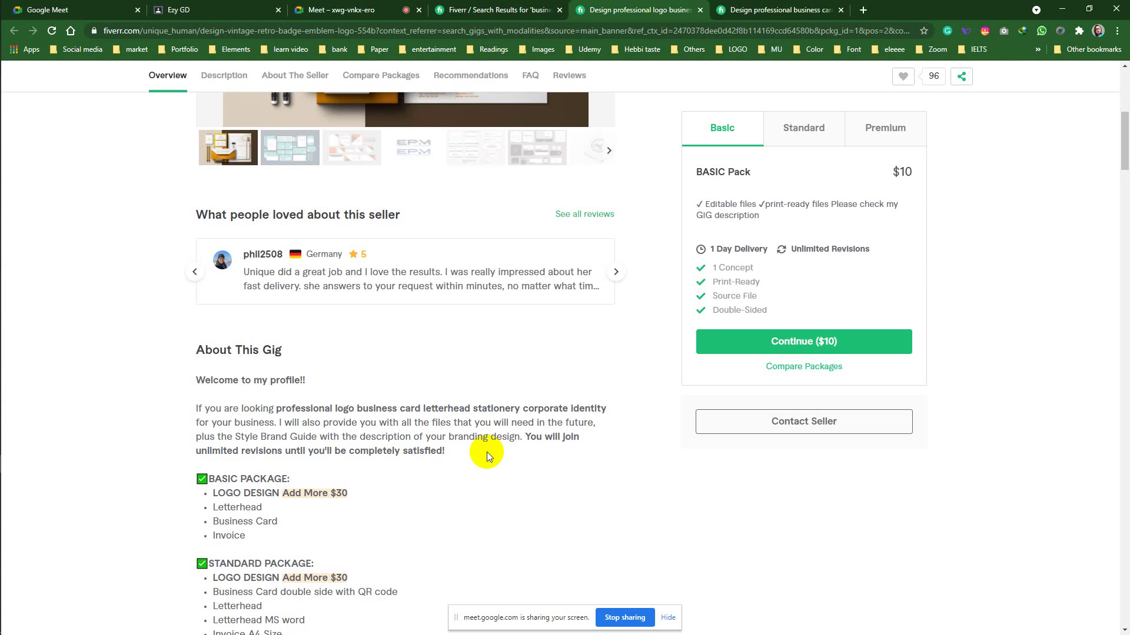
# Step: Read the gig's Basic, Standard and Premium package lists, order notes and seller information, and return to its overview
pyautogui.scroll(-7, 486, 452)
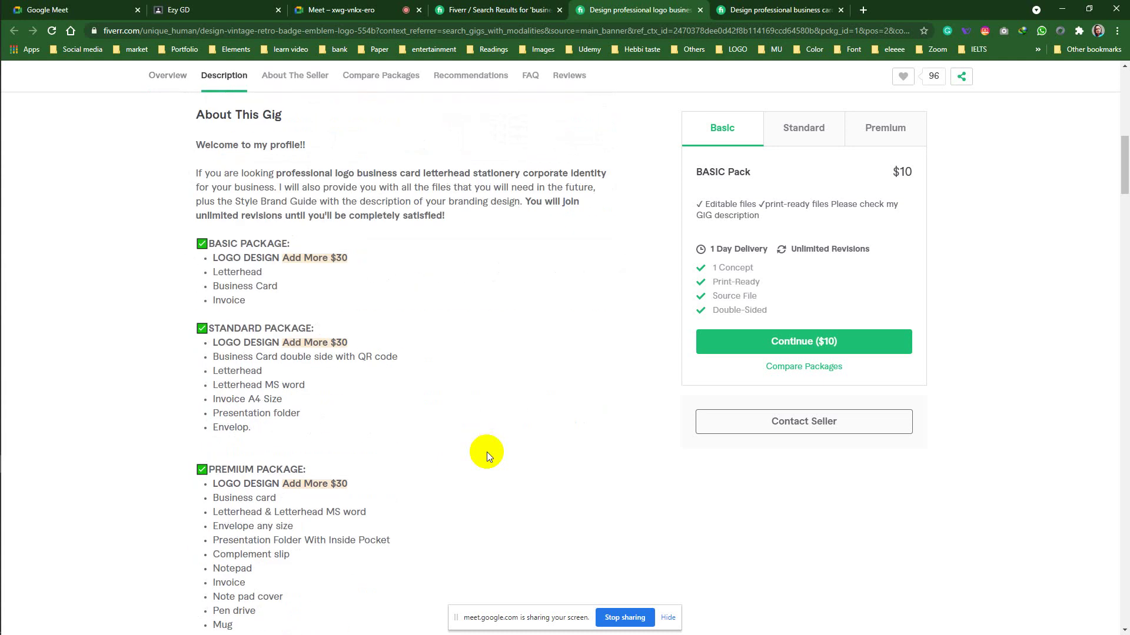
pyautogui.scroll(3, 441, 400)
pyautogui.scroll(-9, 552, 241)
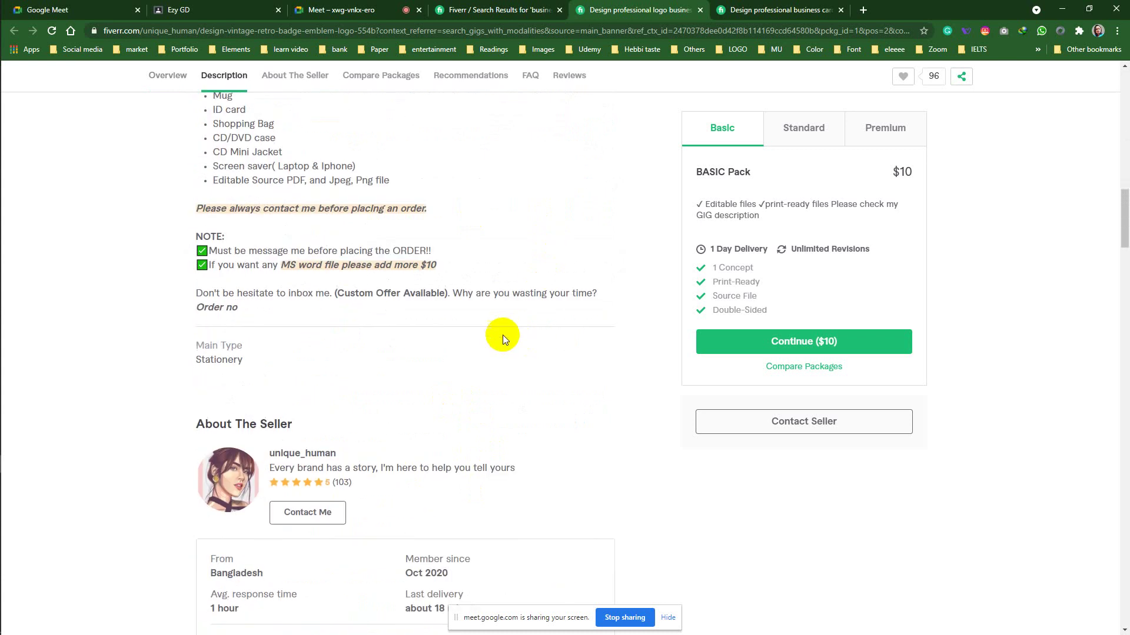
pyautogui.scroll(-5, 504, 337)
pyautogui.scroll(16, 501, 364)
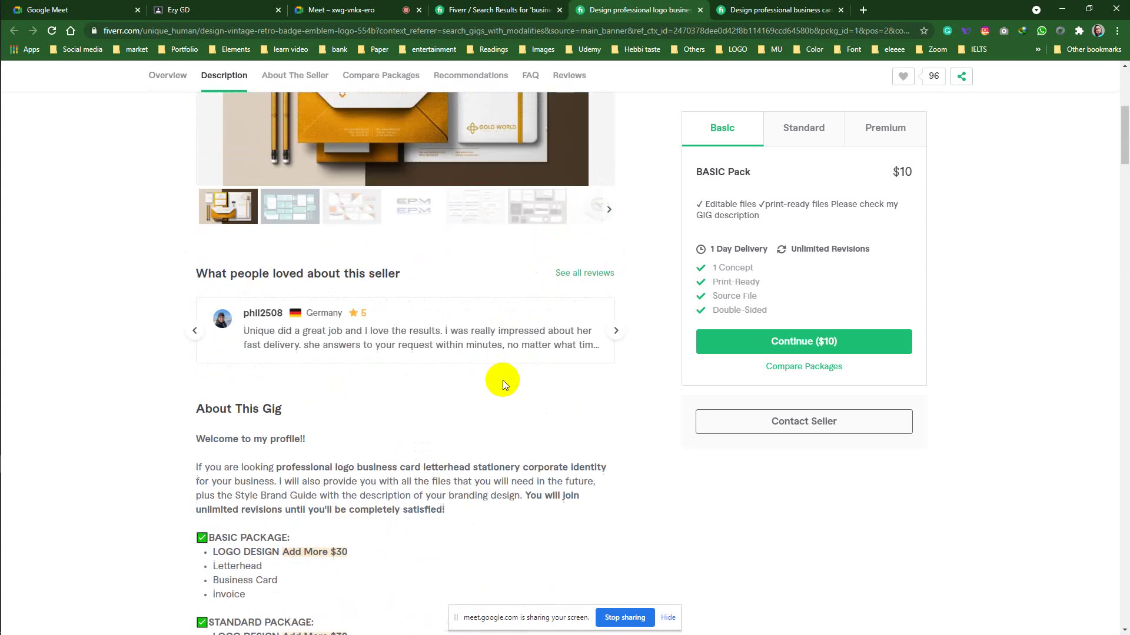
pyautogui.scroll(6, 503, 380)
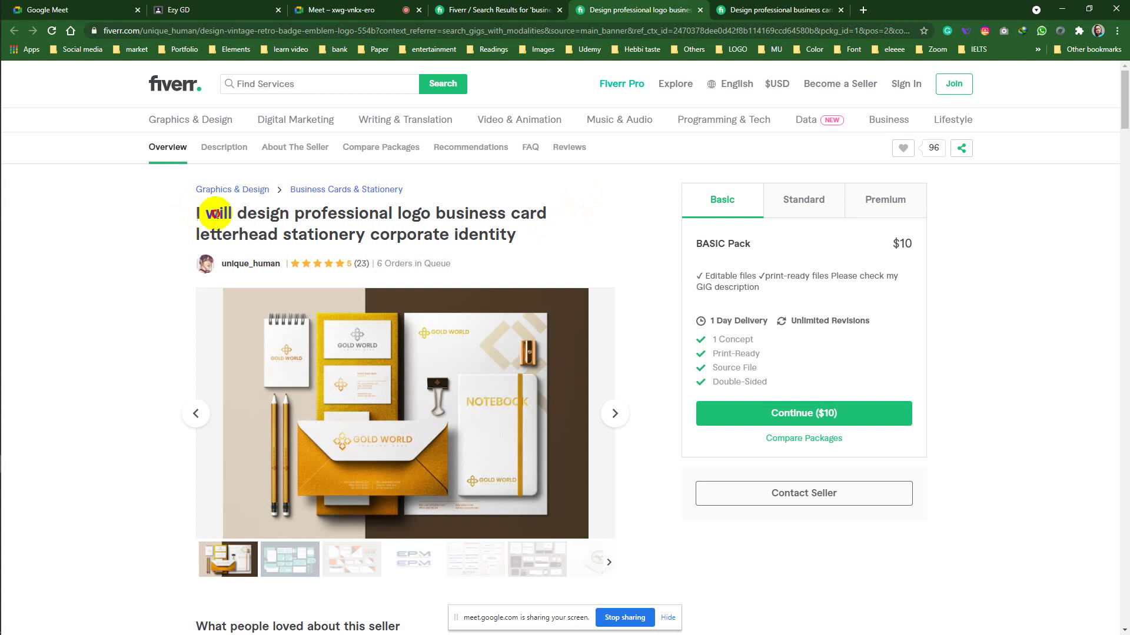
# Step: Highlight the stationery gig's title again and compare it with the package lists and notes in the description
pyautogui.moveTo(215, 213); pyautogui.dragTo(561, 234)
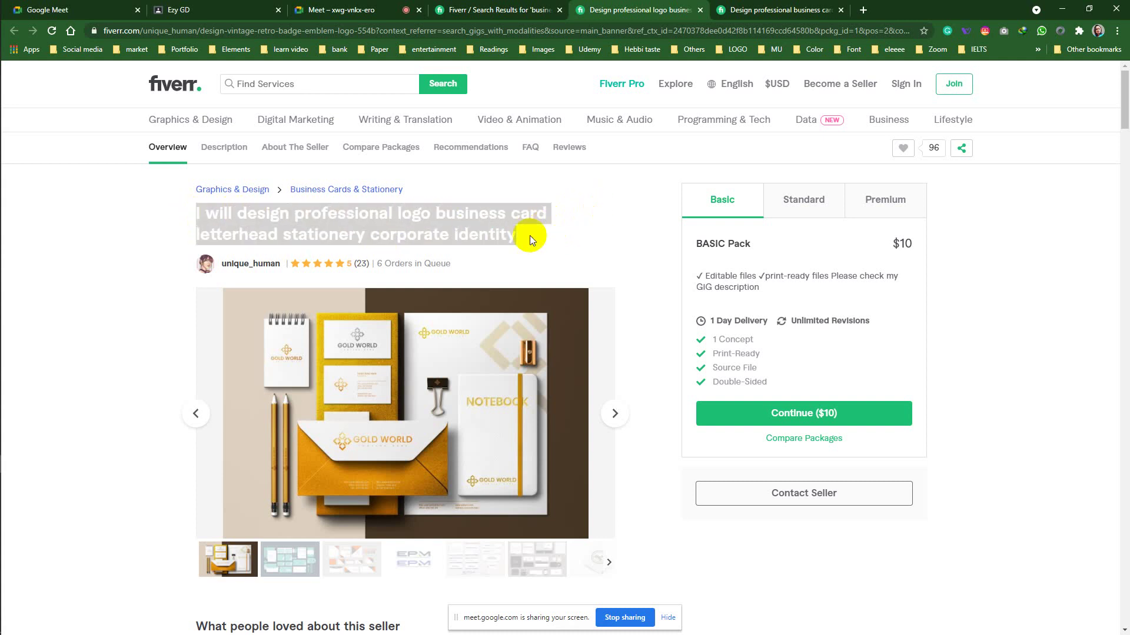
pyautogui.scroll(-20, 541, 238)
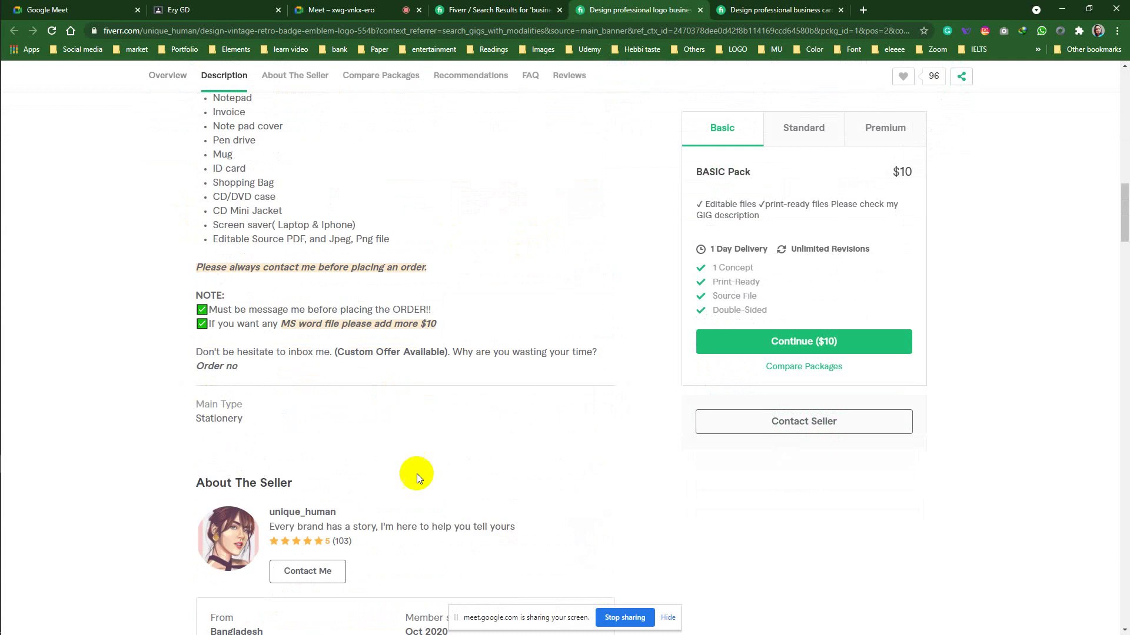
pyautogui.scroll(10, 388, 352)
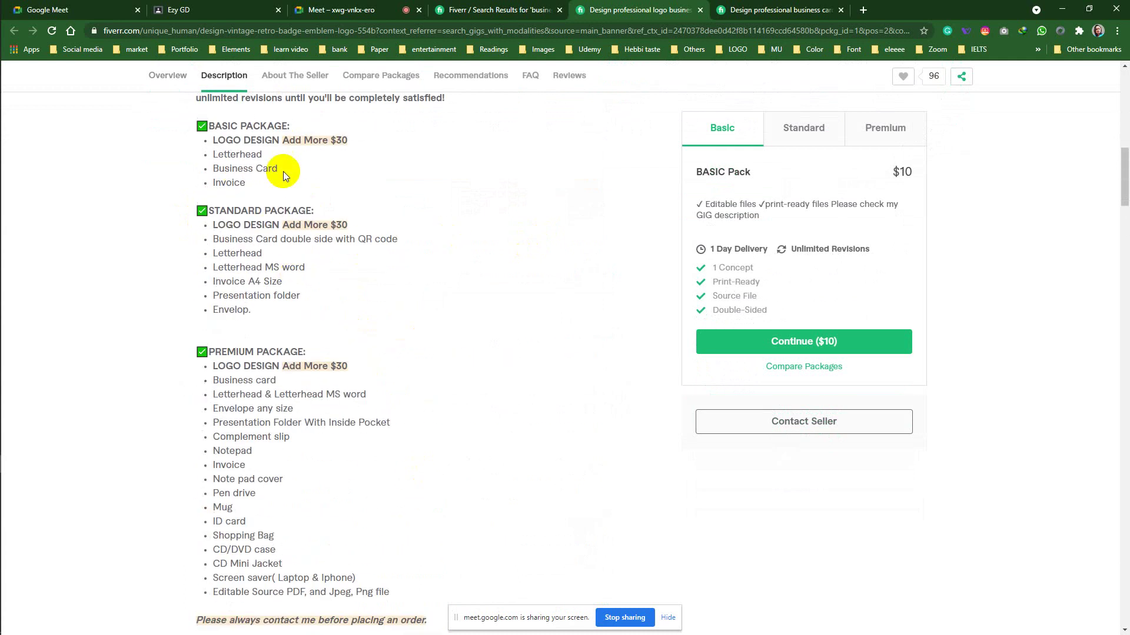
pyautogui.moveTo(3, 184)
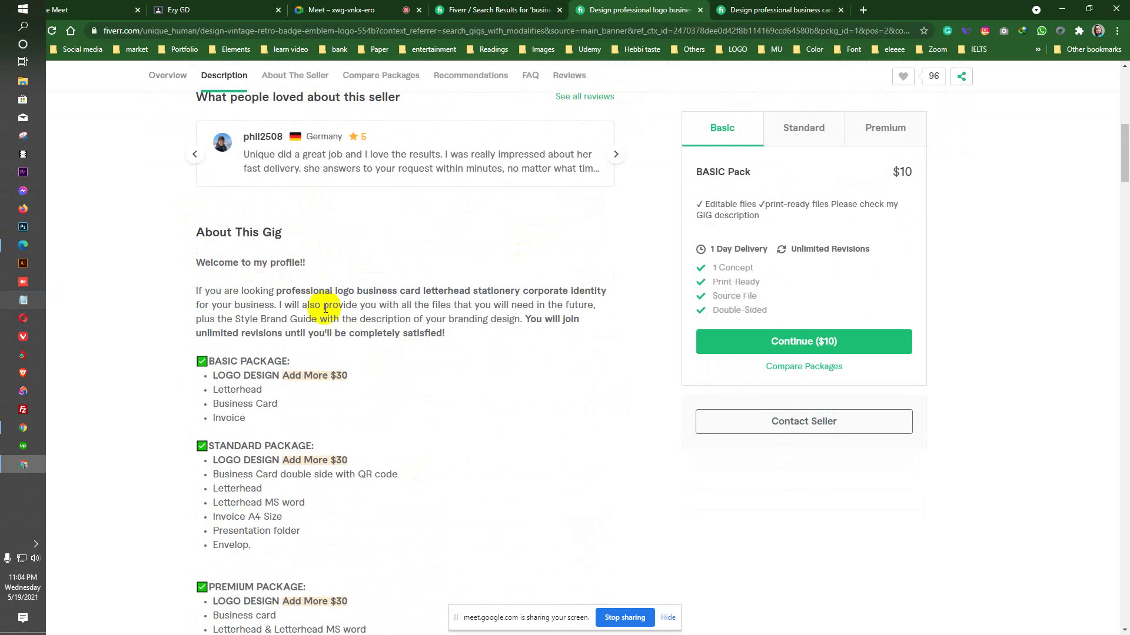
pyautogui.scroll(-14, 324, 312)
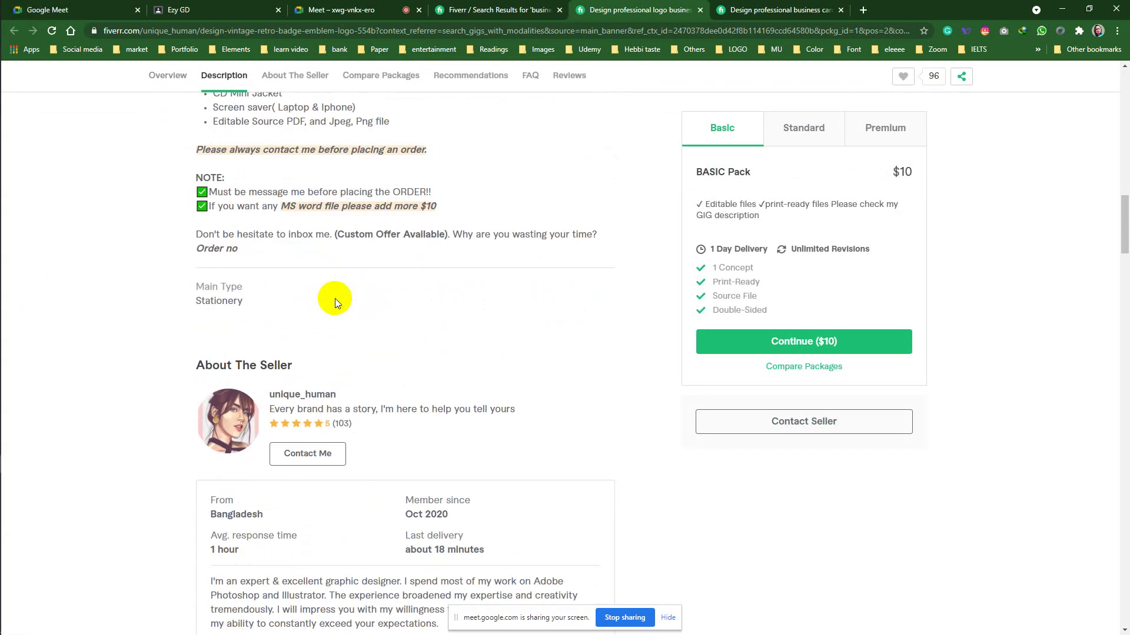
pyautogui.scroll(3, 334, 298)
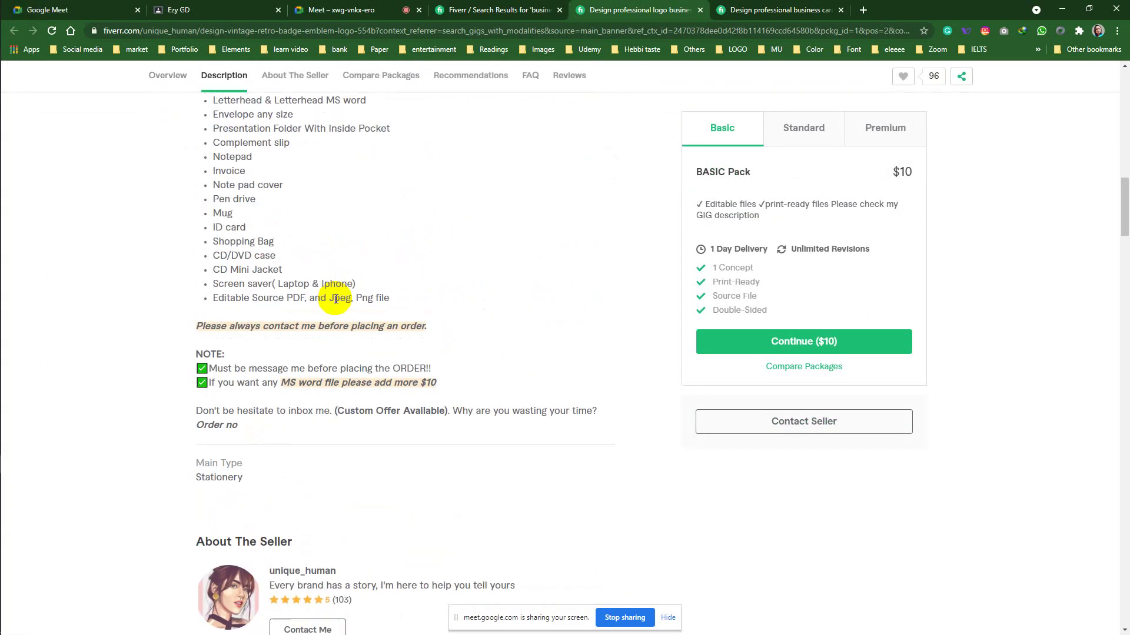
# Step: Switch to Microsoft Edge, close the Fiverr Community Standards page and show the Seller Dashboard
pyautogui.moveTo(1, 85)
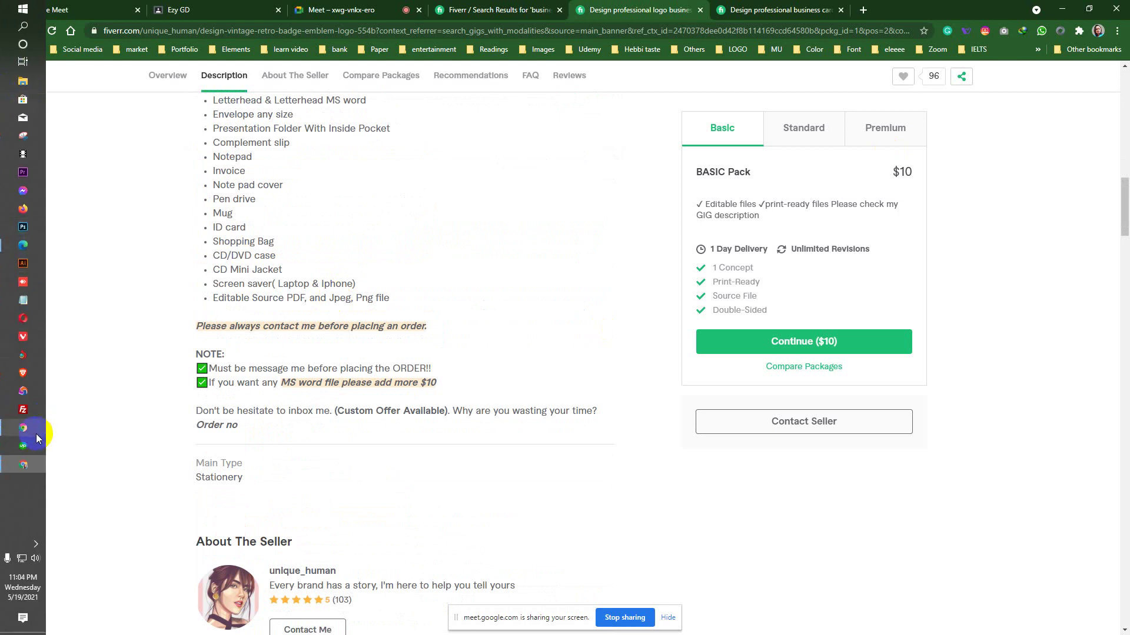
pyautogui.click(23, 245)
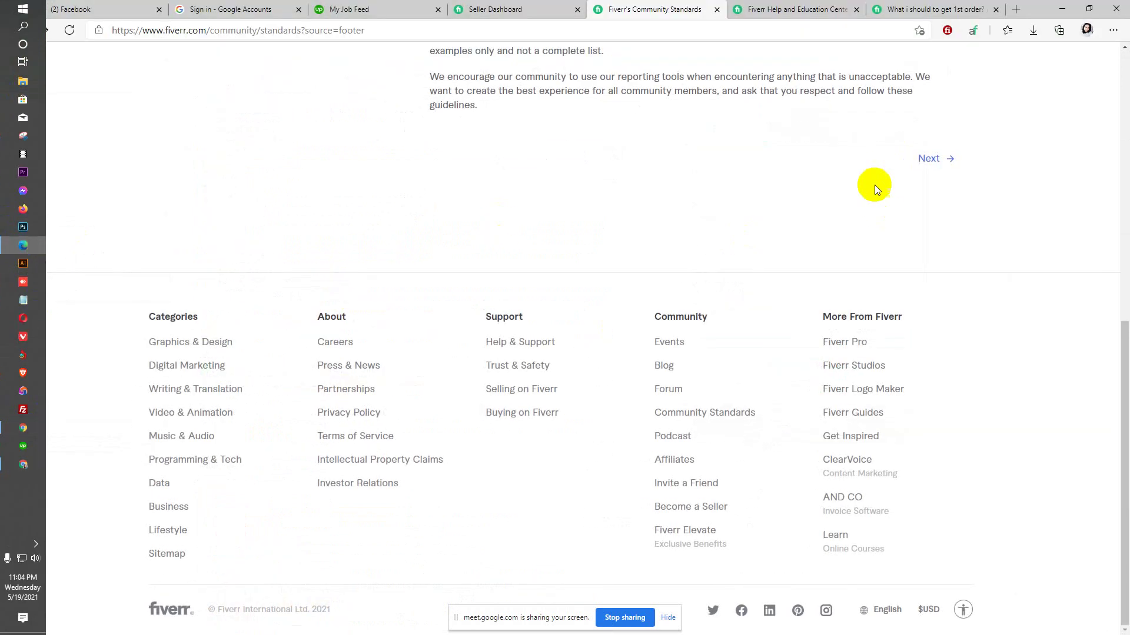
pyautogui.scroll(8, 823, 224)
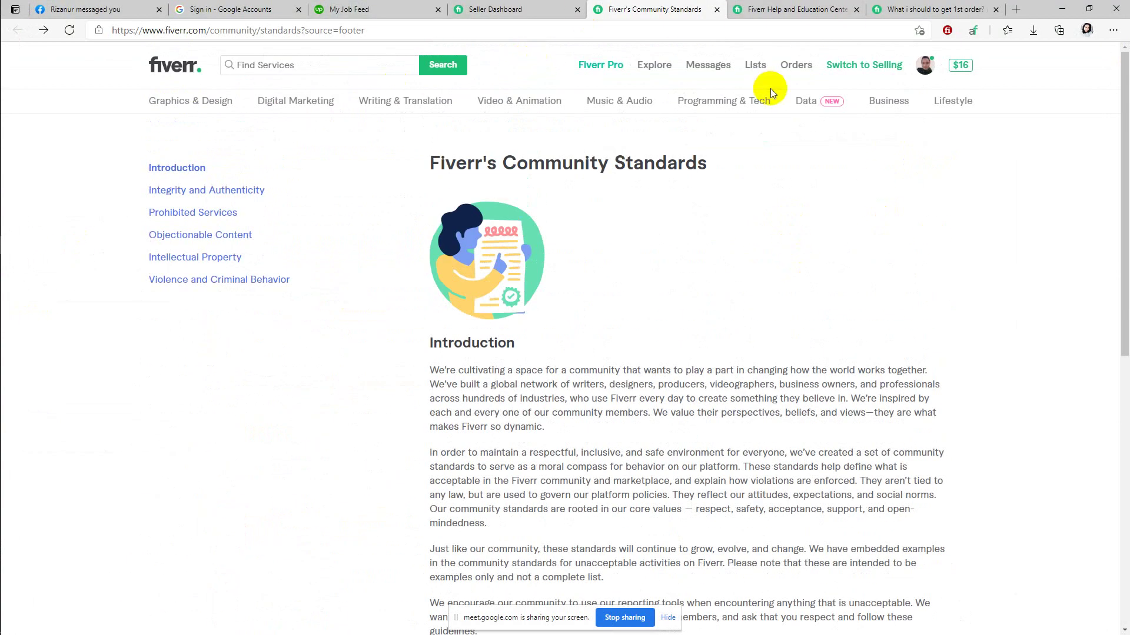
pyautogui.click(716, 9)
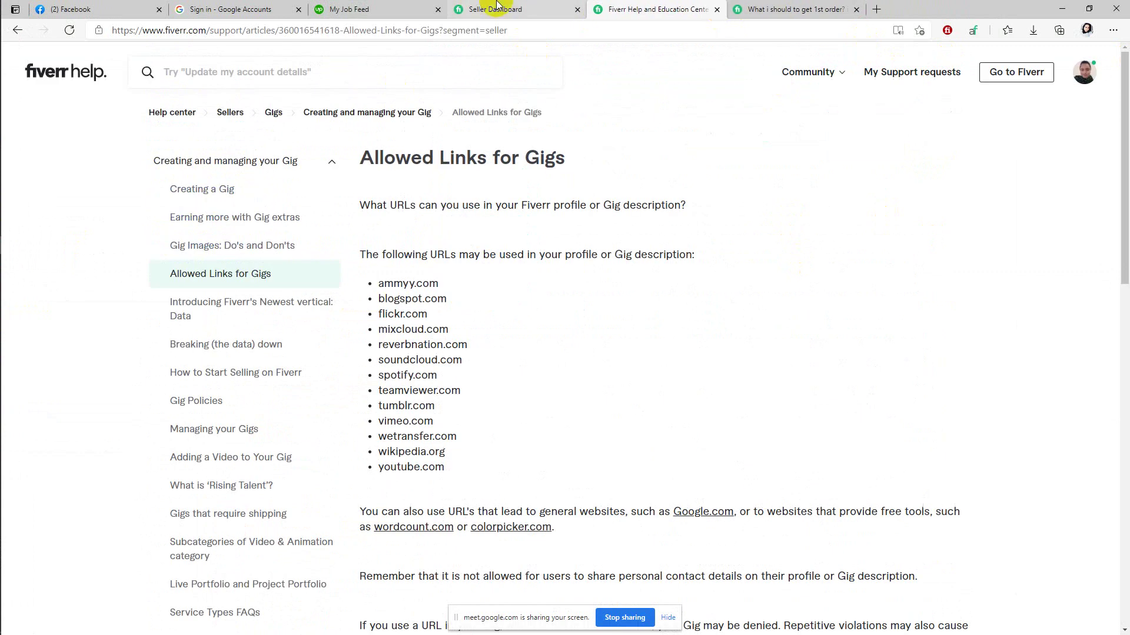
pyautogui.click(496, 6)
pyautogui.scroll(10, 608, 128)
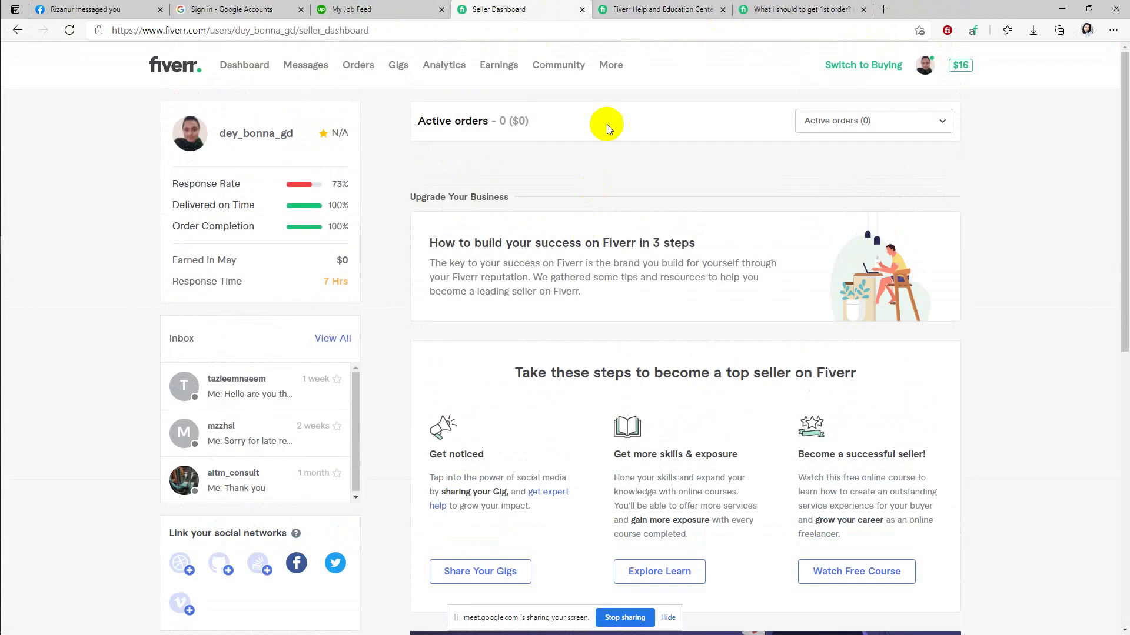
# Step: Open the seller's own profile from the dashboard and start creating a new gig
pyautogui.click(255, 64)
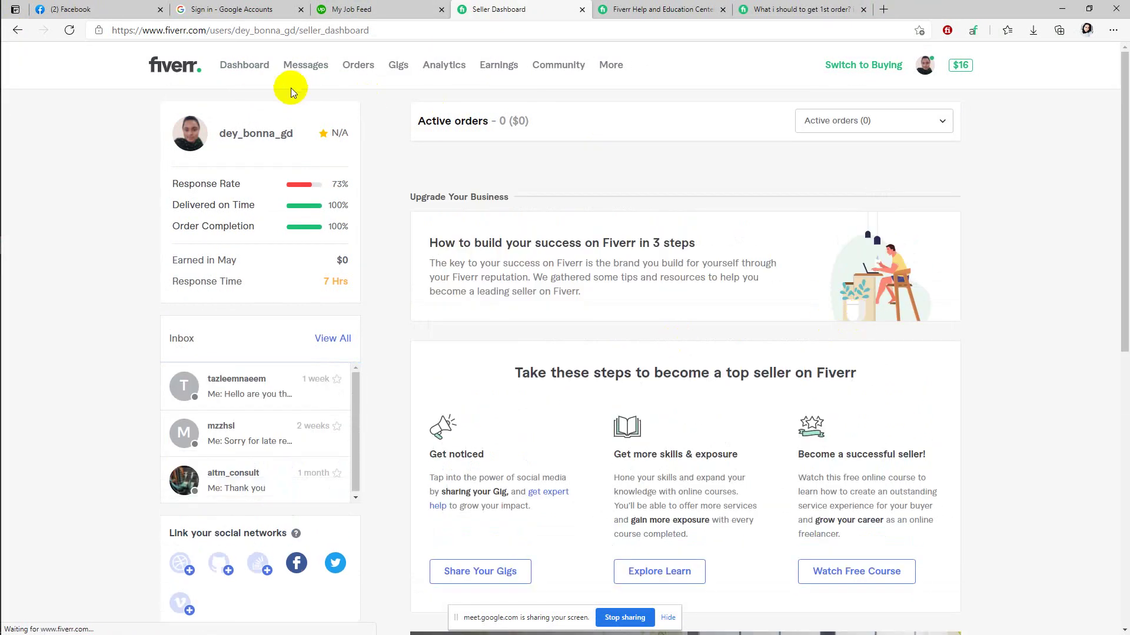
pyautogui.click(260, 135)
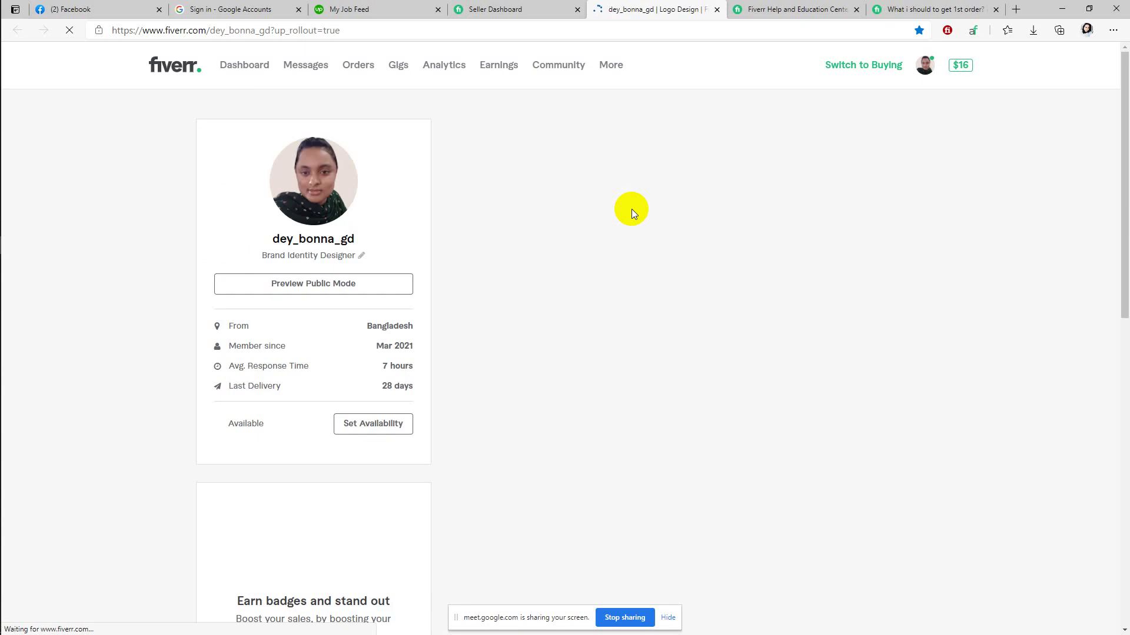
pyautogui.scroll(-4, 602, 285)
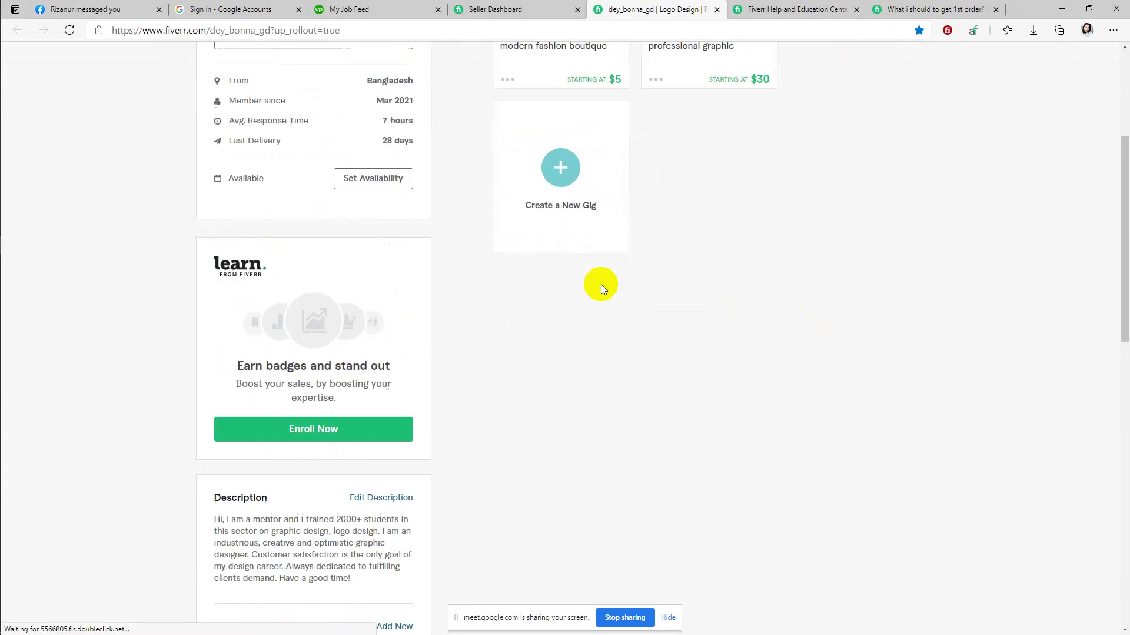
pyautogui.click(560, 151)
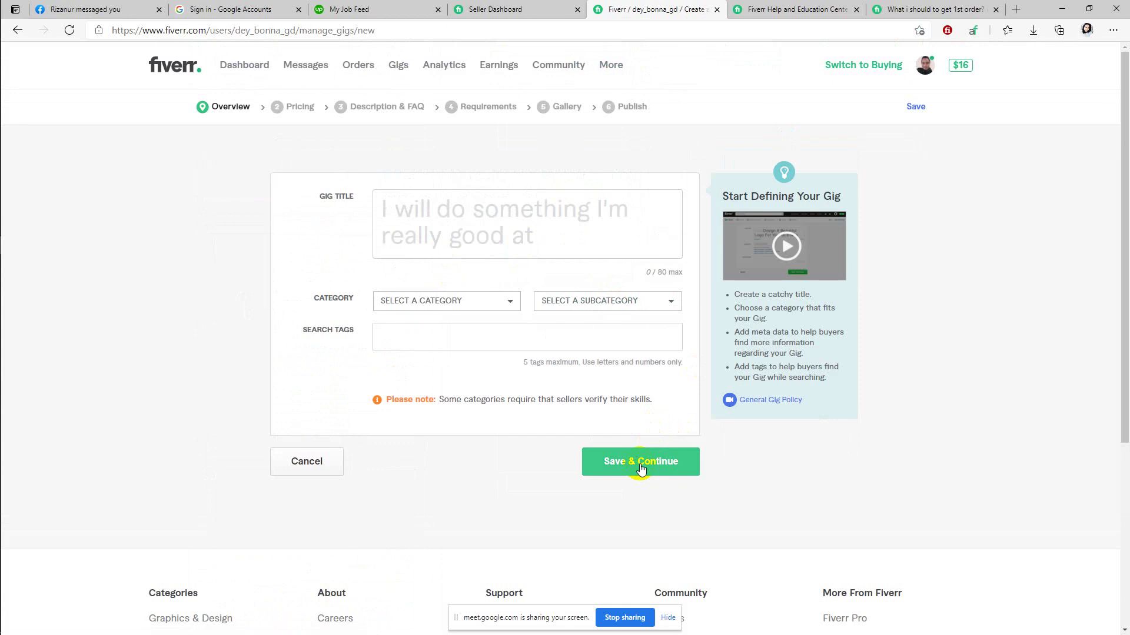
# Step: Enter "business card" as the new gig's title
pyautogui.click(490, 224)
pyautogui.write('bus')
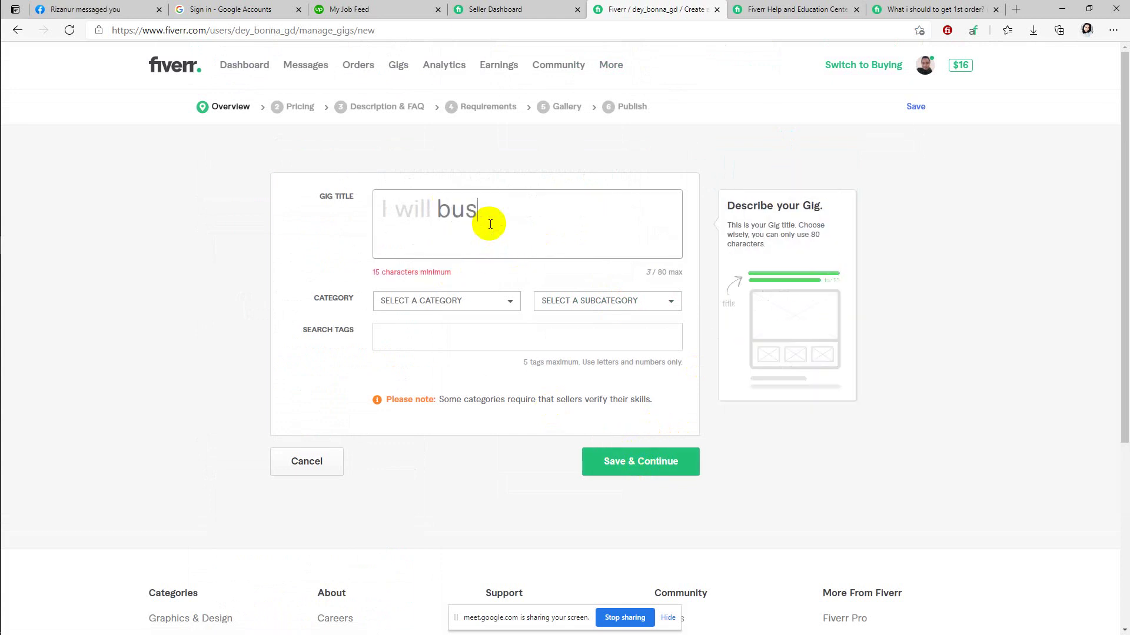
pyautogui.write('iness ')
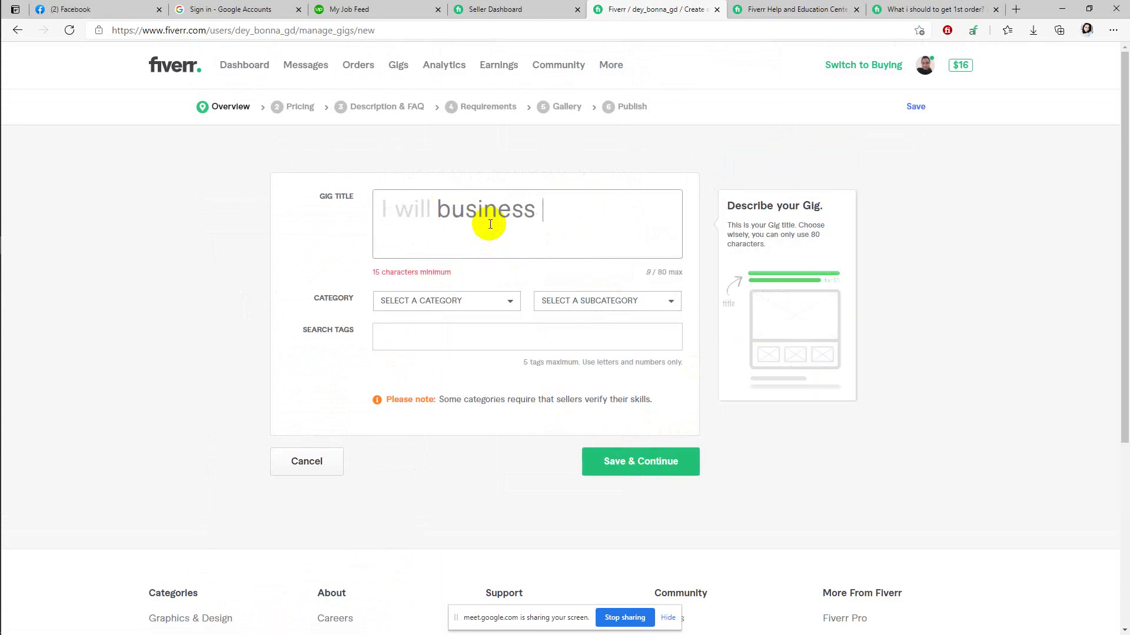
pyautogui.write('card')
# Step: Set the gig's category to Graphics & Design and its subcategory to Business Cards & Stationery
pyautogui.click(504, 301)
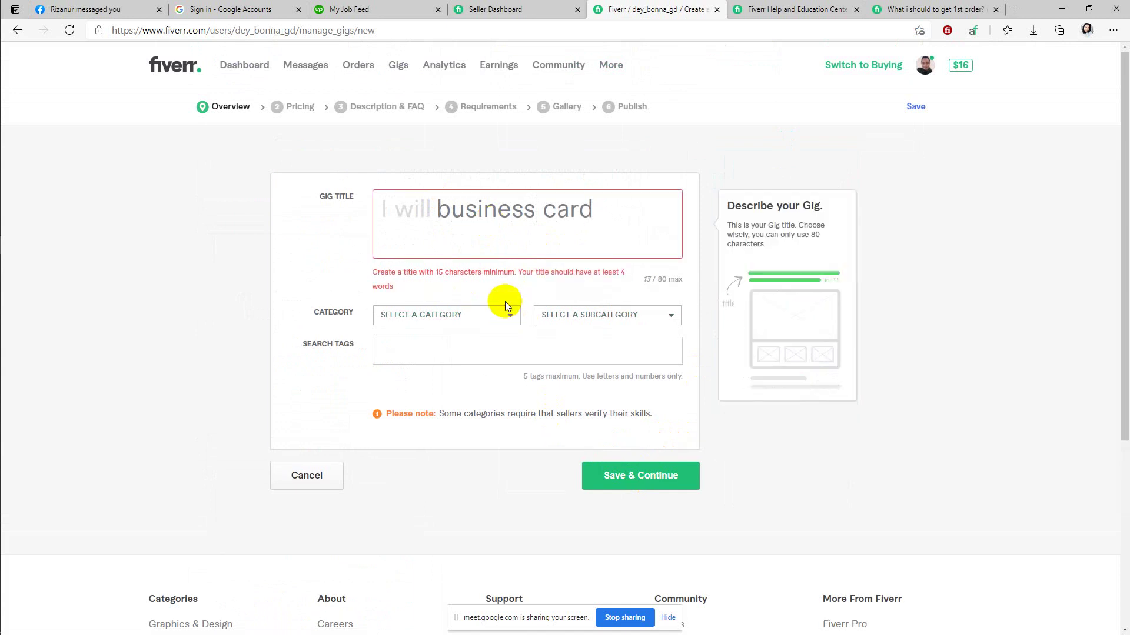
pyautogui.click(505, 310)
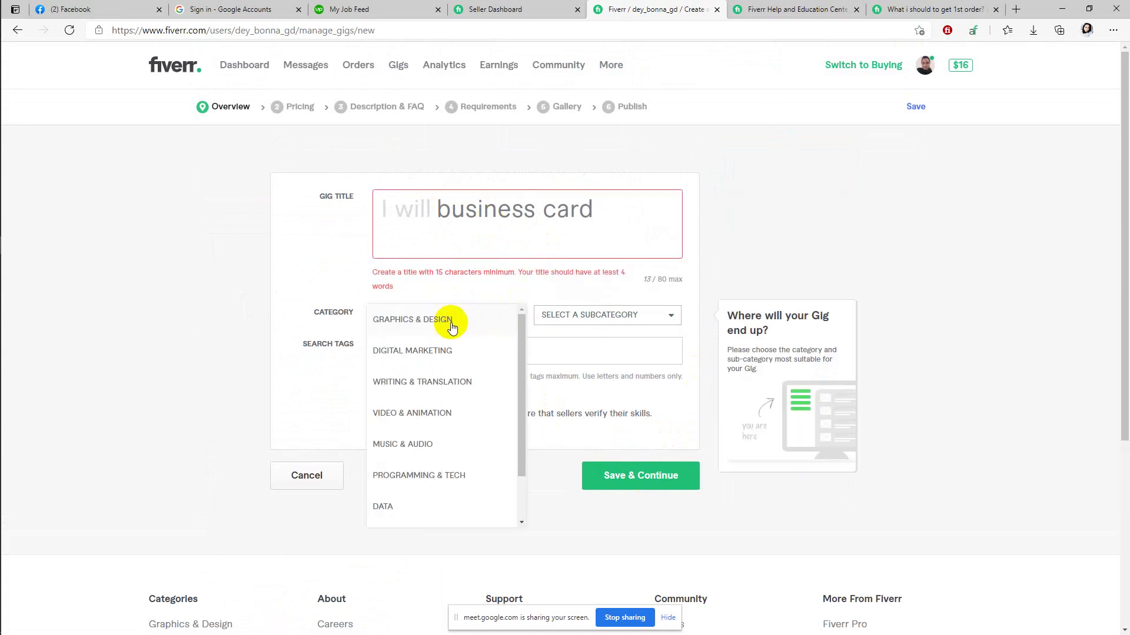
pyautogui.click(452, 320)
pyautogui.click(629, 321)
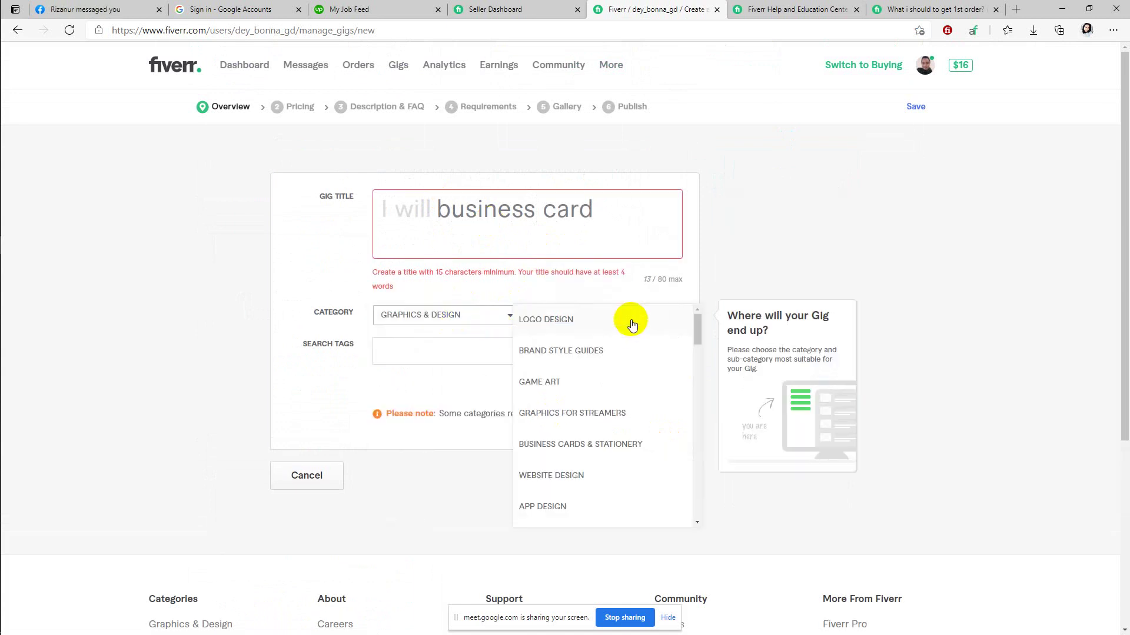
pyautogui.click(588, 444)
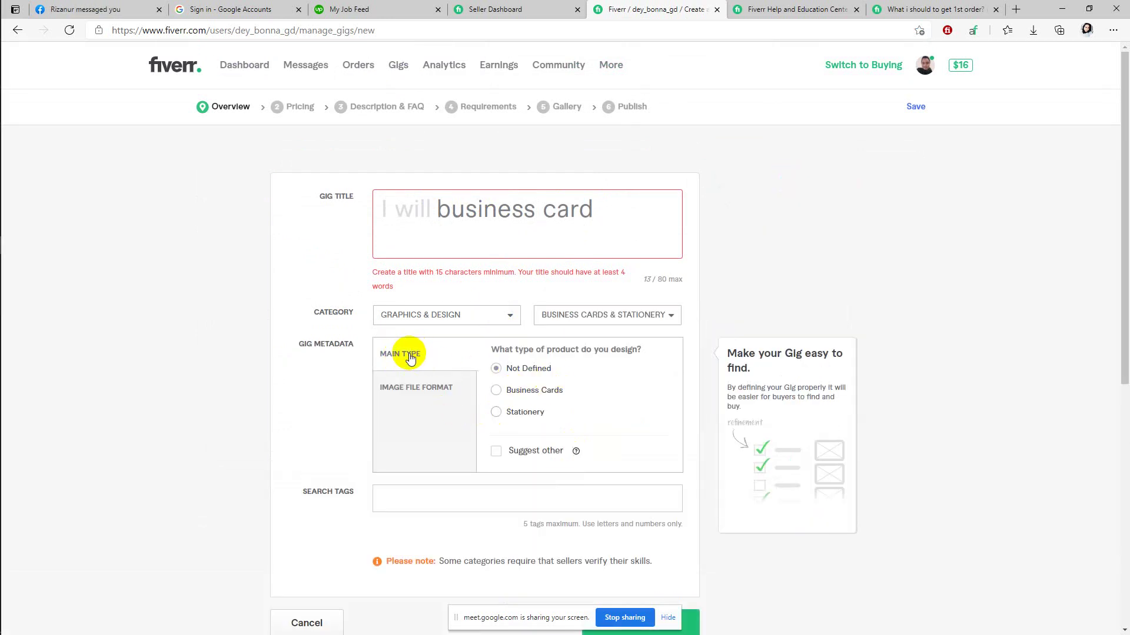
# Step: Select AI, JPG, PDF, PNG and PSD as the gig's file formats and Business Cards as its main type
pyautogui.click(422, 388)
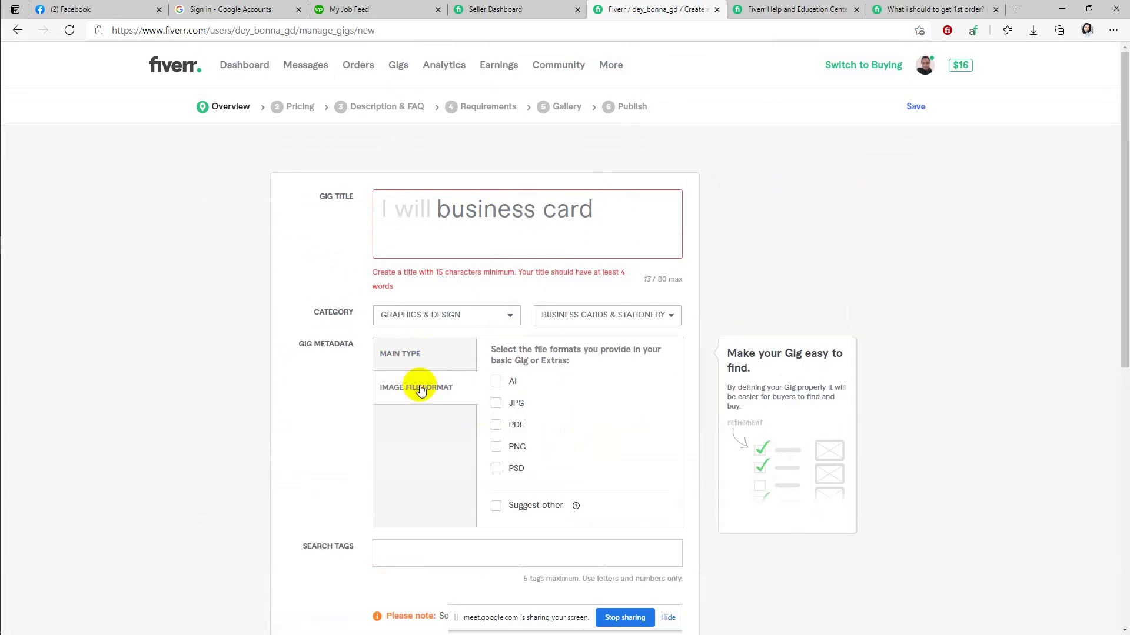
pyautogui.click(511, 381)
pyautogui.click(518, 403)
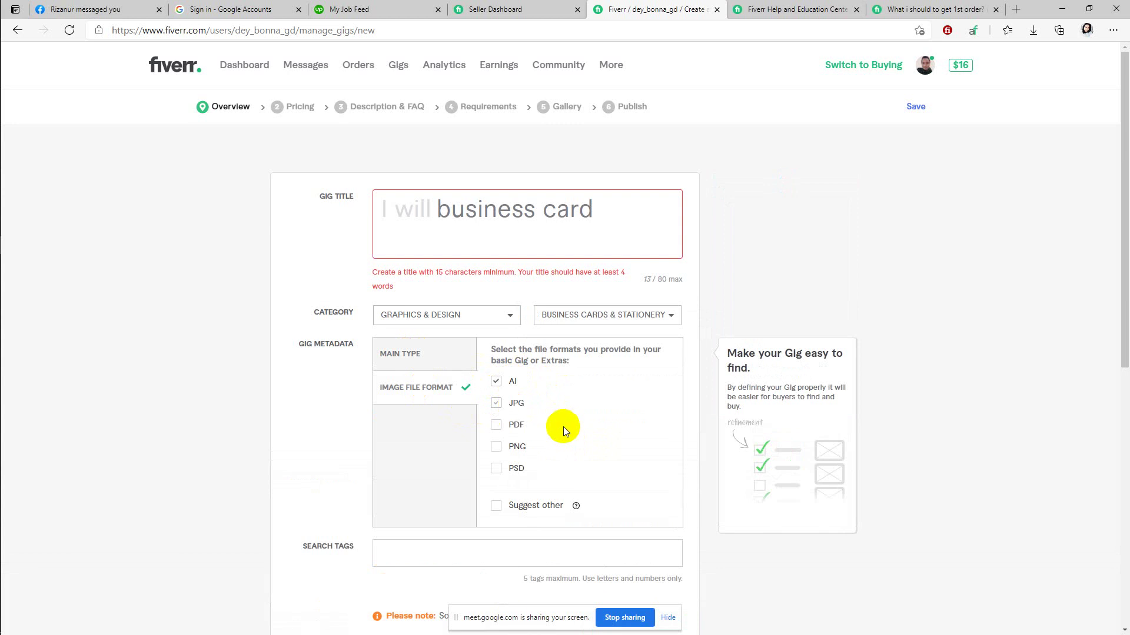
pyautogui.click(529, 430)
pyautogui.click(516, 471)
pyautogui.scroll(-5, 599, 437)
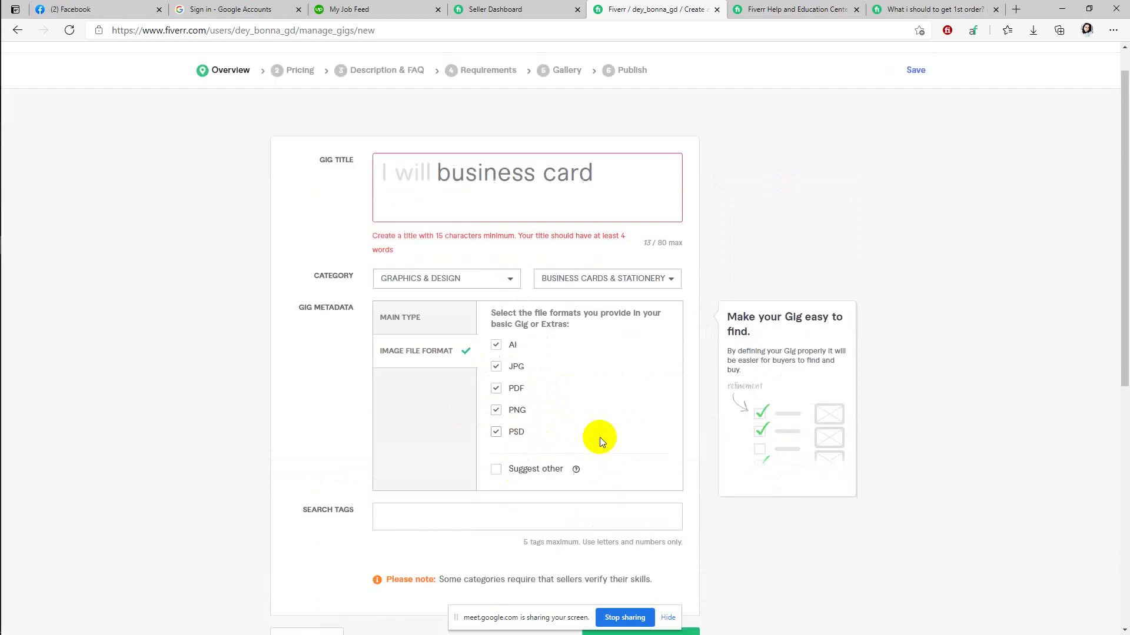
pyautogui.scroll(4, 584, 179)
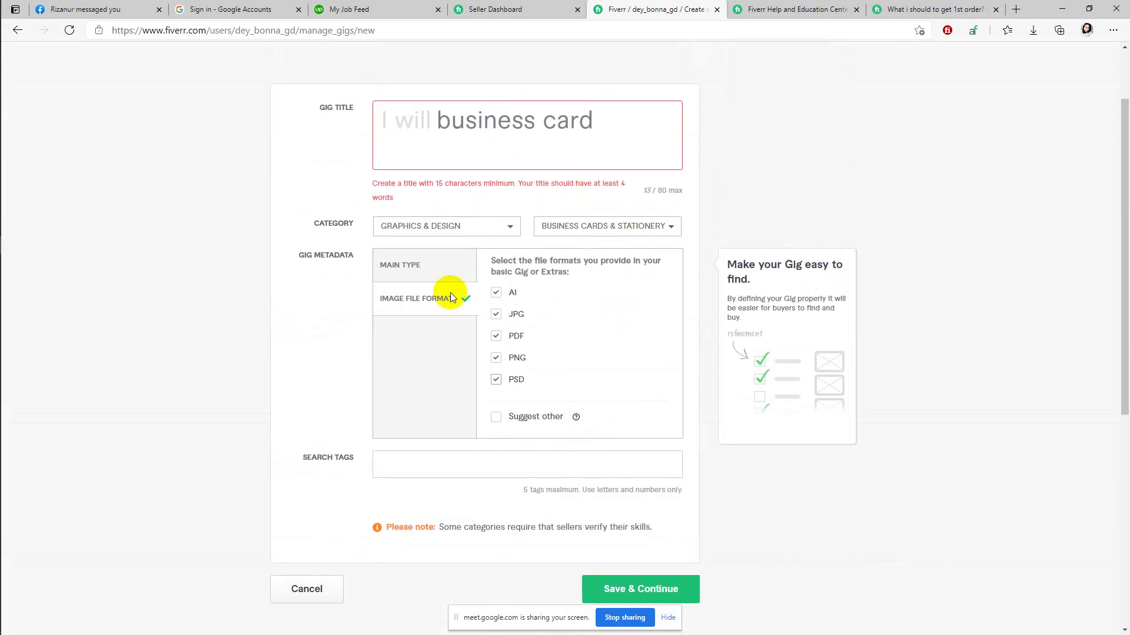
pyautogui.click(449, 263)
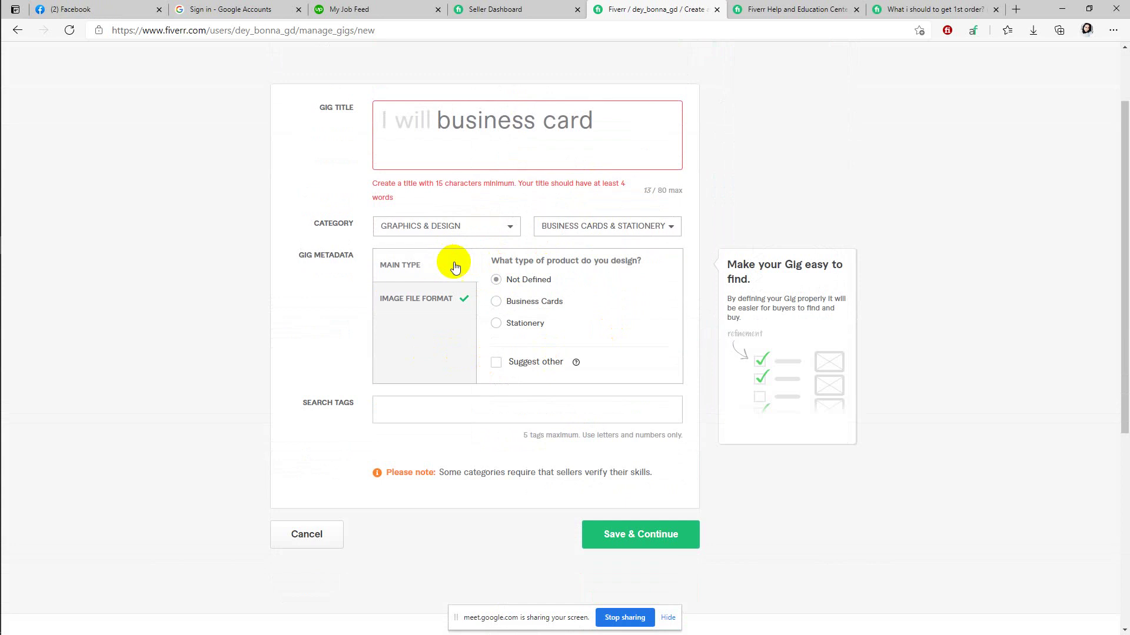
pyautogui.click(554, 305)
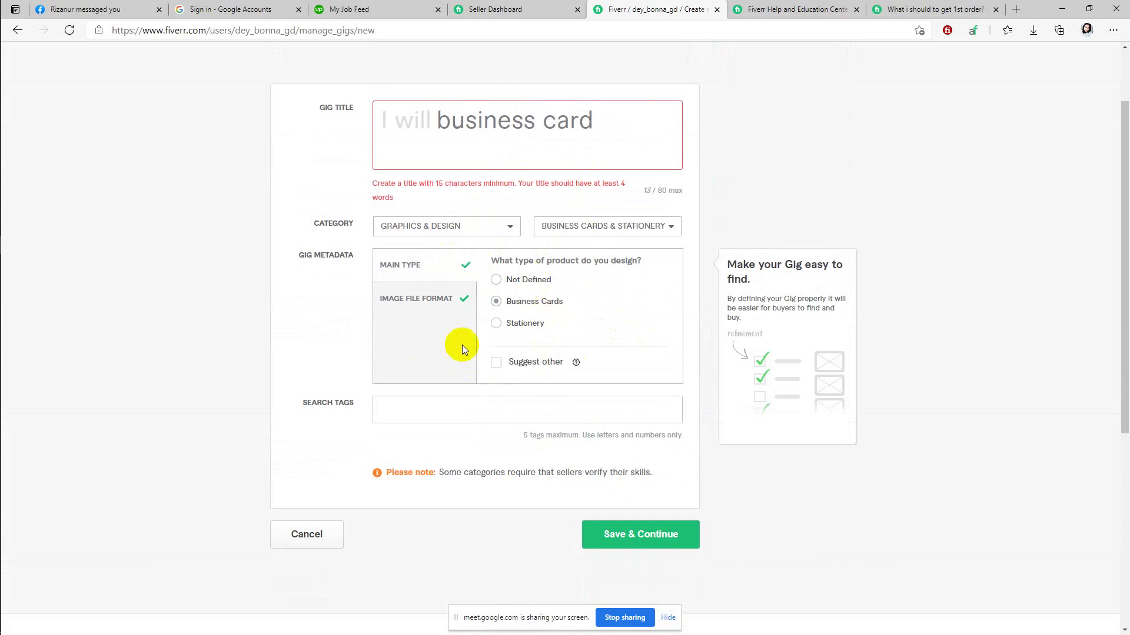
# Step: Add the suggested search tags "business writing" and "internet business", and try to save the gig overview
pyautogui.click(461, 411)
pyautogui.write('busine')
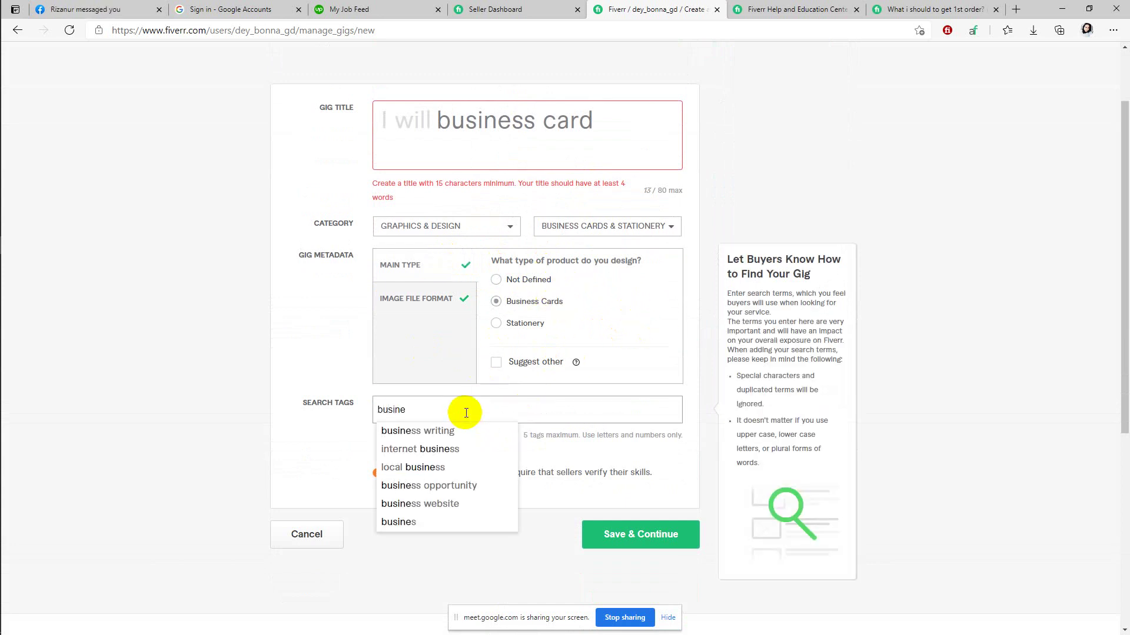
pyautogui.click(440, 430)
pyautogui.write('busi')
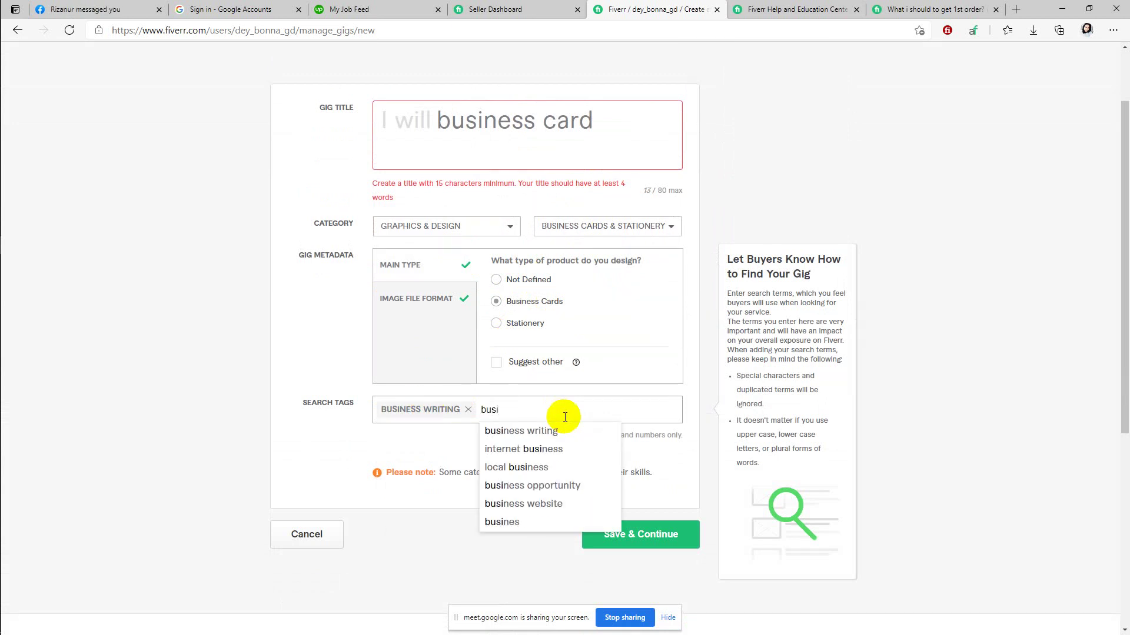
pyautogui.click(541, 450)
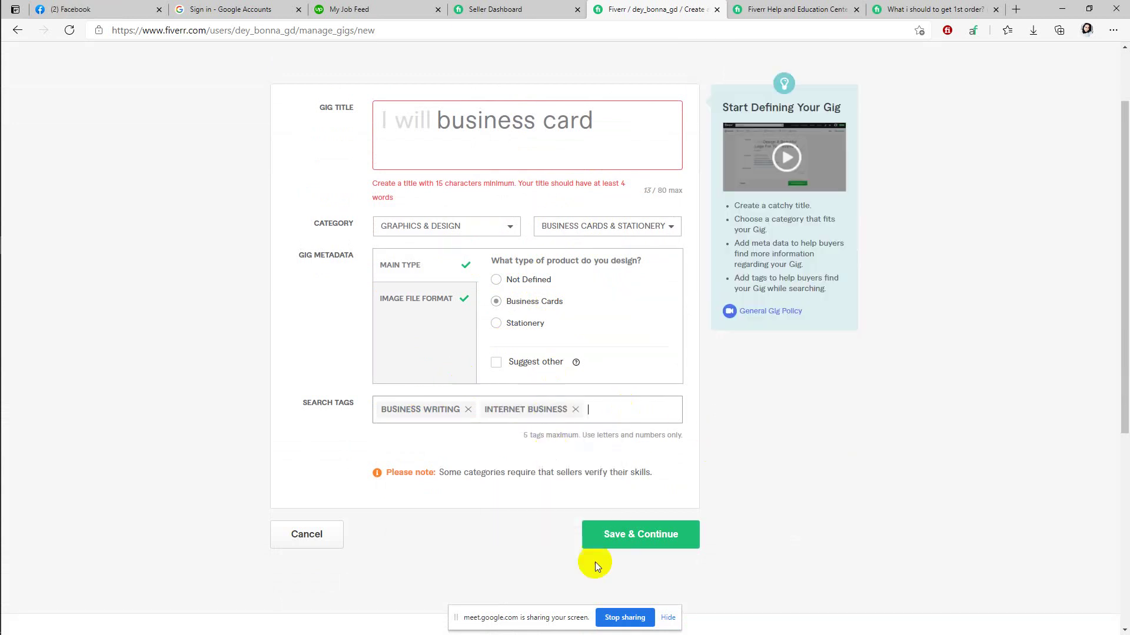
pyautogui.click(648, 536)
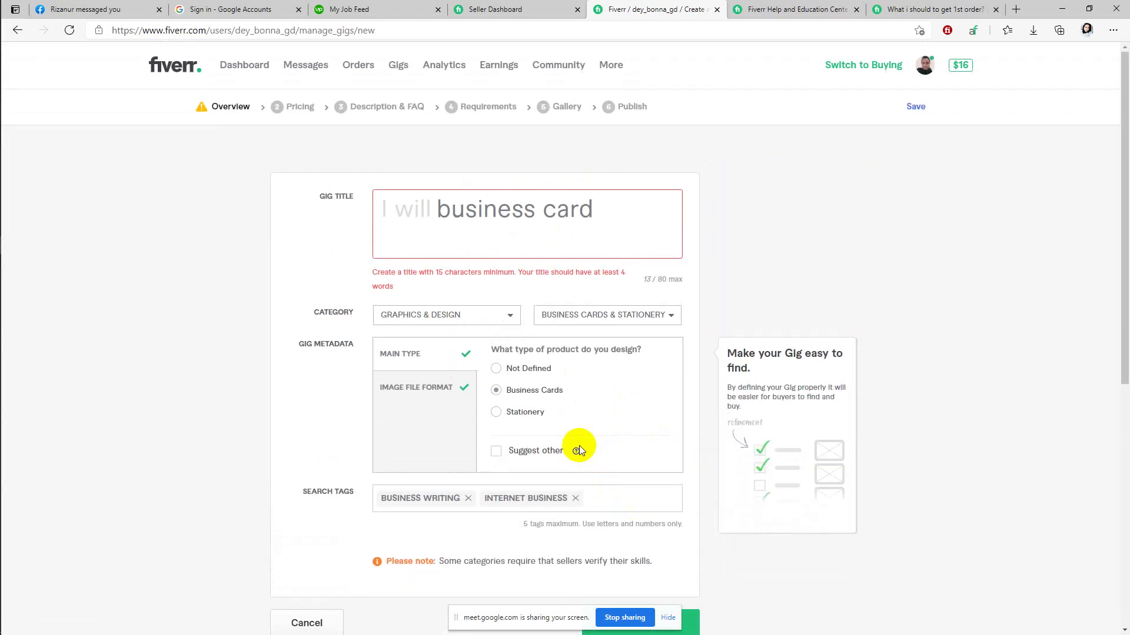
# Step: Add the suggested search tags "builder", "mybb" and "cosmetic", and try again to save the gig overview
pyautogui.scroll(-3, 683, 418)
pyautogui.scroll(1, 679, 418)
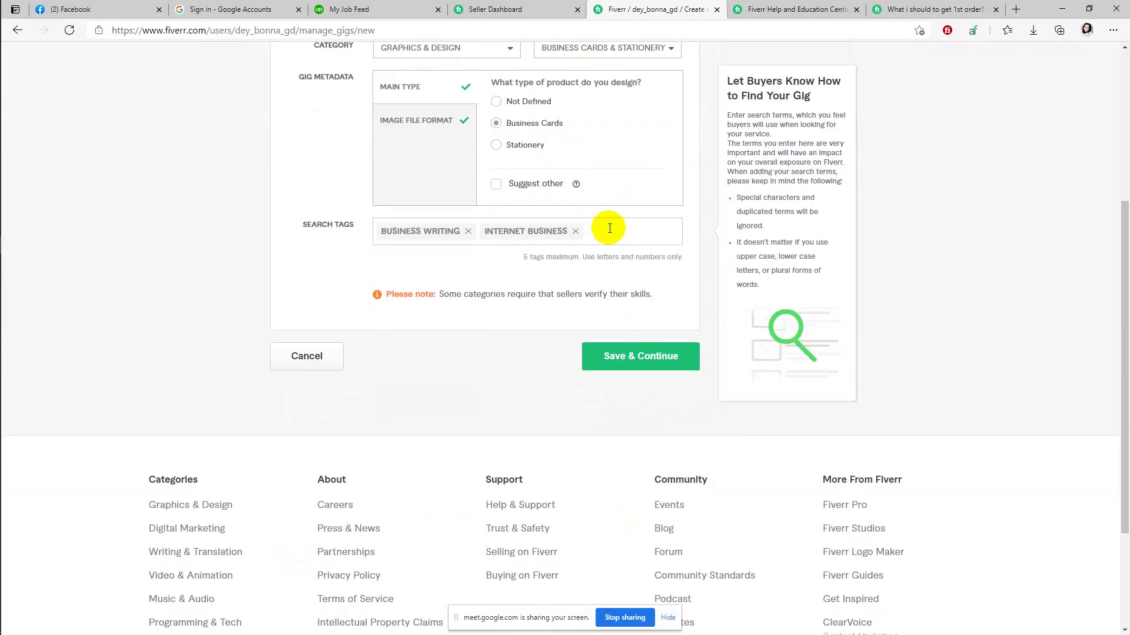
pyautogui.click(610, 228)
pyautogui.write('bu')
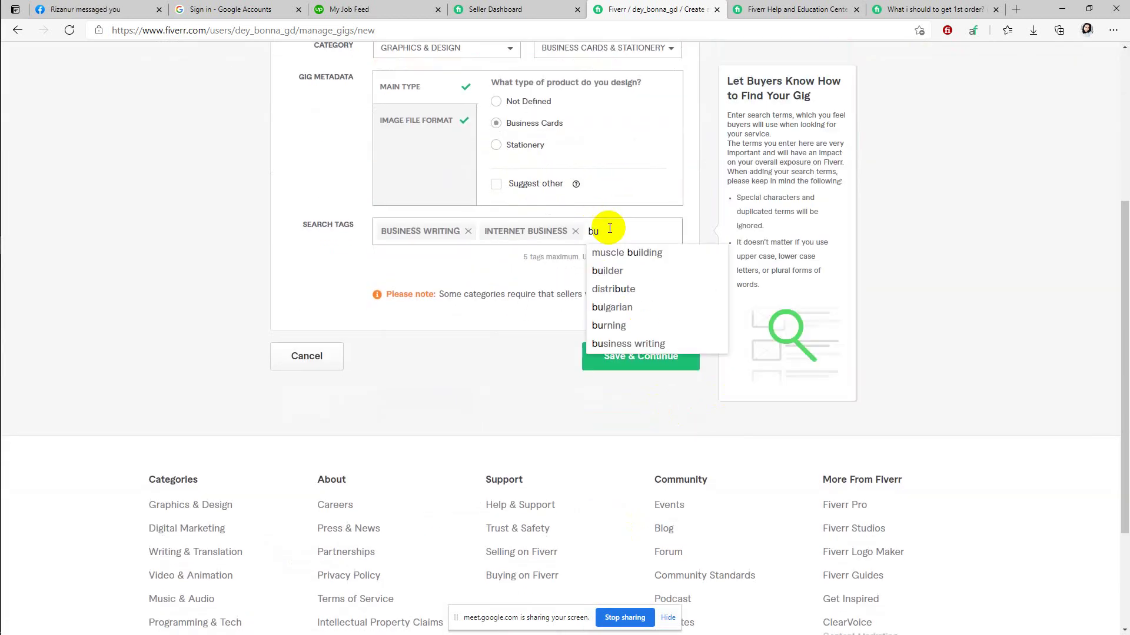
pyautogui.click(610, 269)
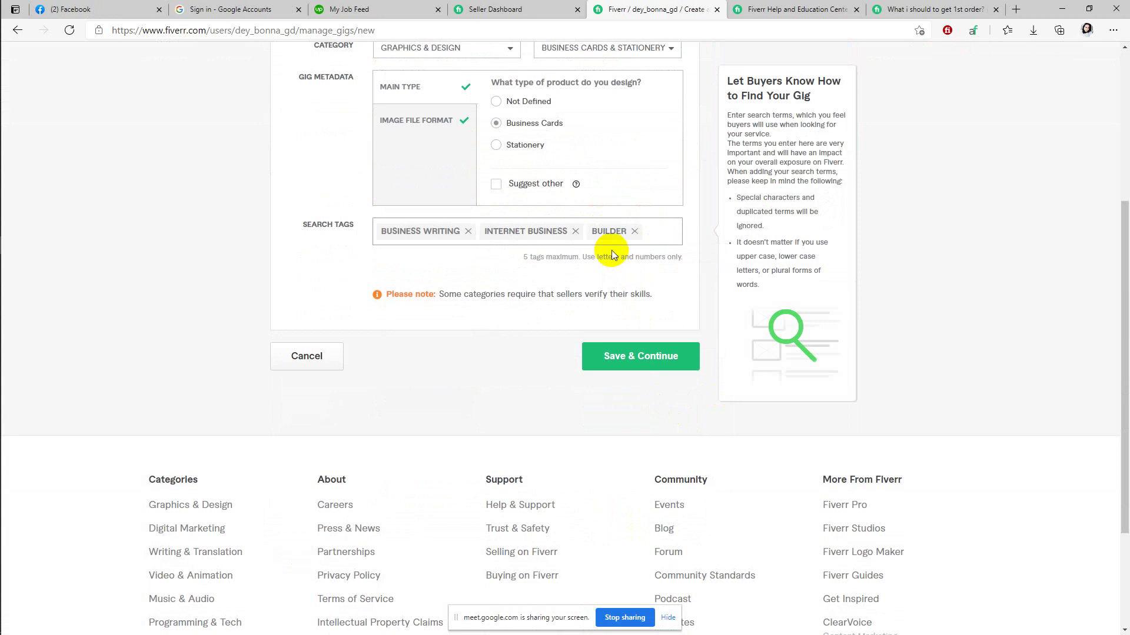
pyautogui.write('bb')
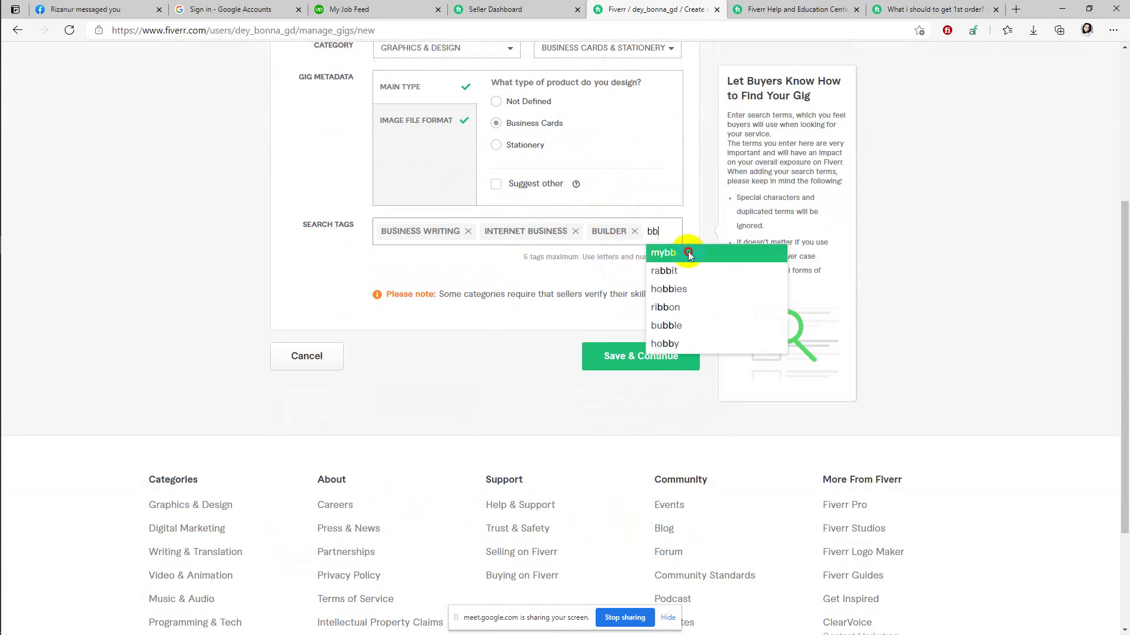
pyautogui.click(688, 253)
pyautogui.write('sm')
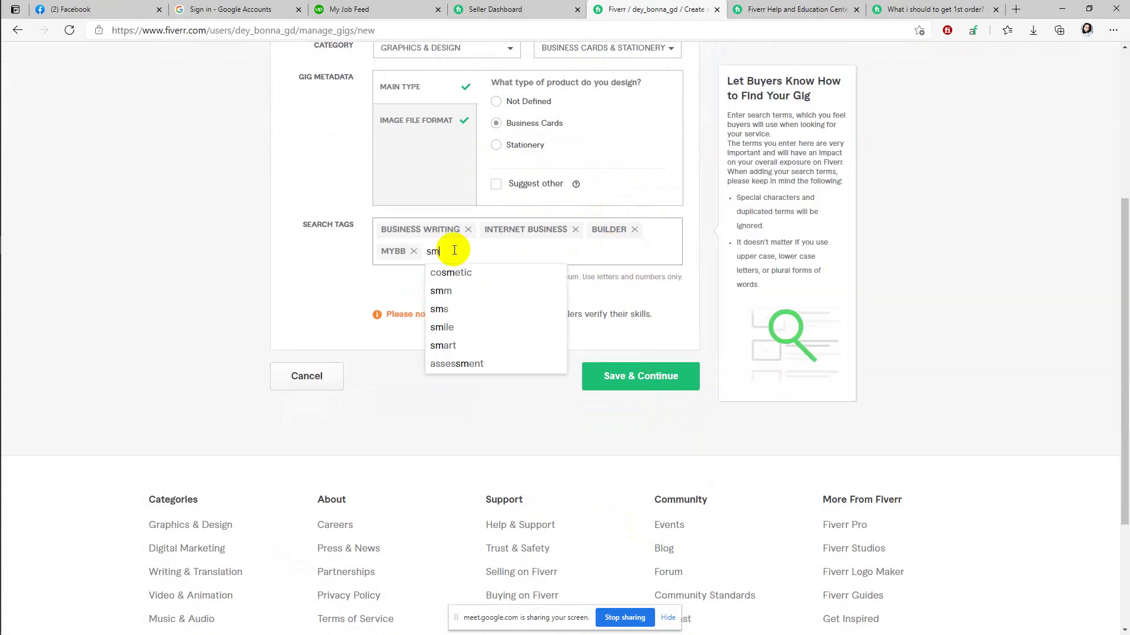
pyautogui.click(471, 272)
pyautogui.click(652, 377)
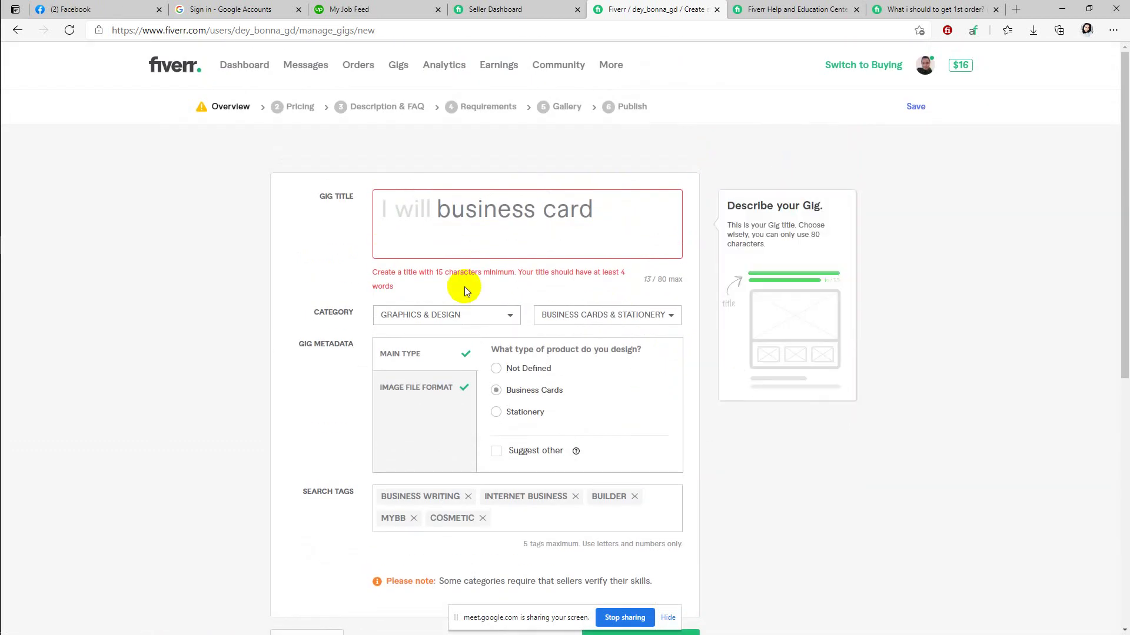
# Step: Extend the gig title to "business card design corporate" and save the overview to continue to pricing
pyautogui.click(616, 214)
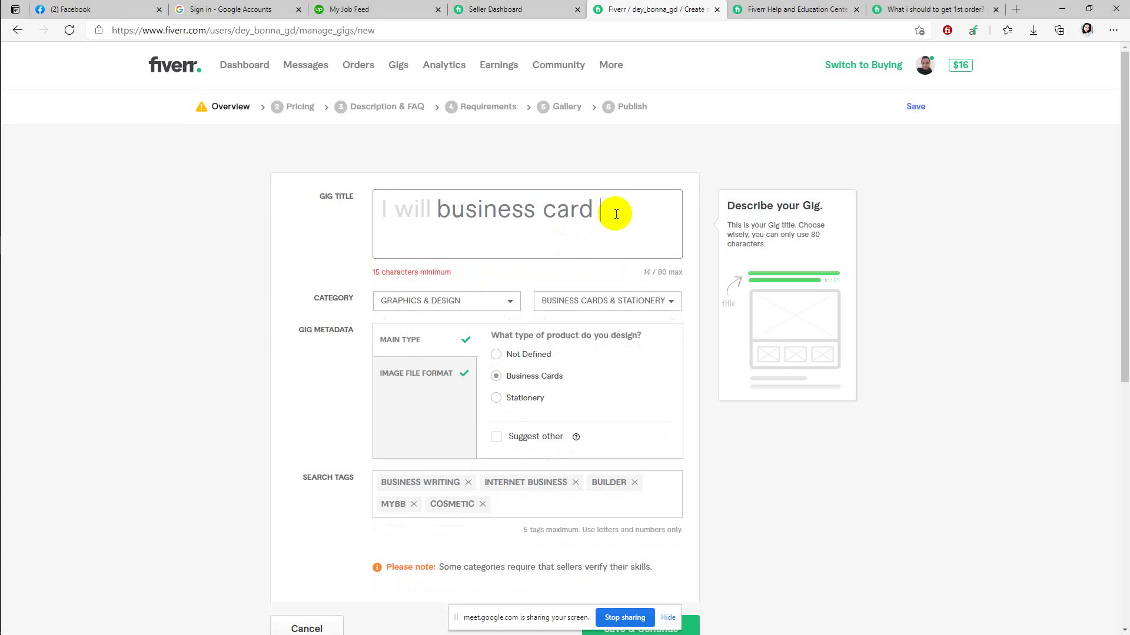
pyautogui.write('desig')
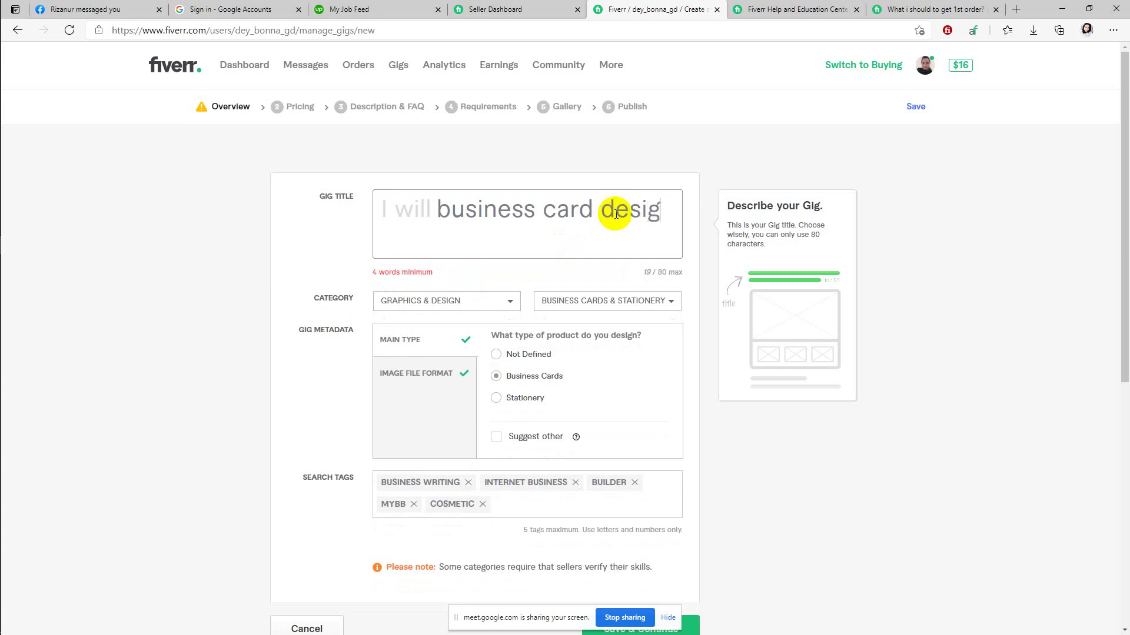
pyautogui.write('n')
pyautogui.write(' c')
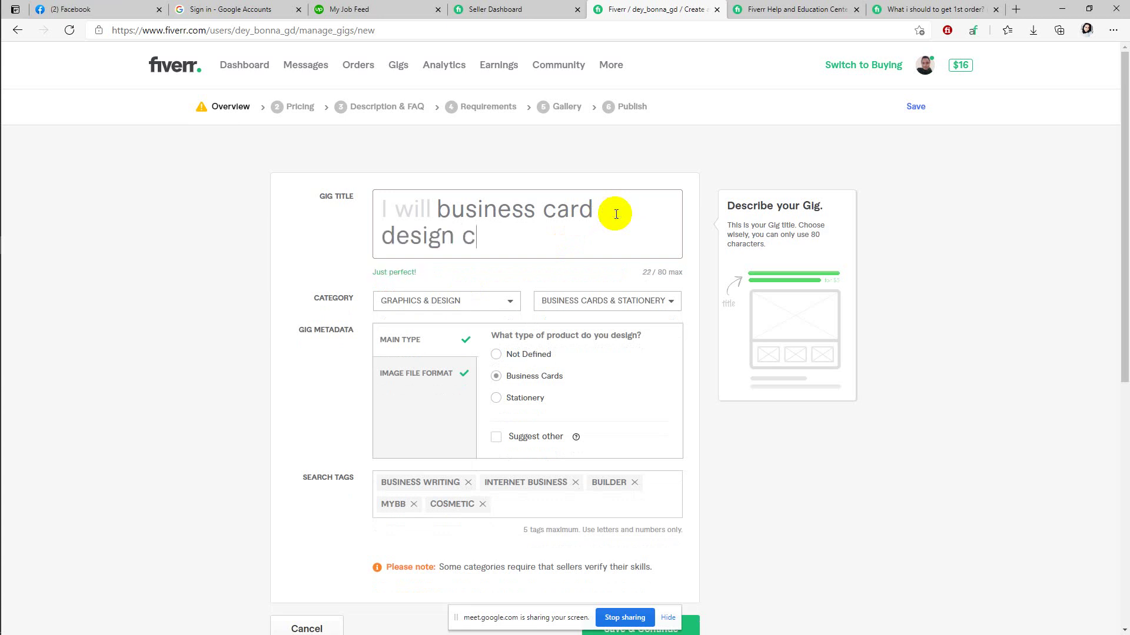
pyautogui.write('orpora')
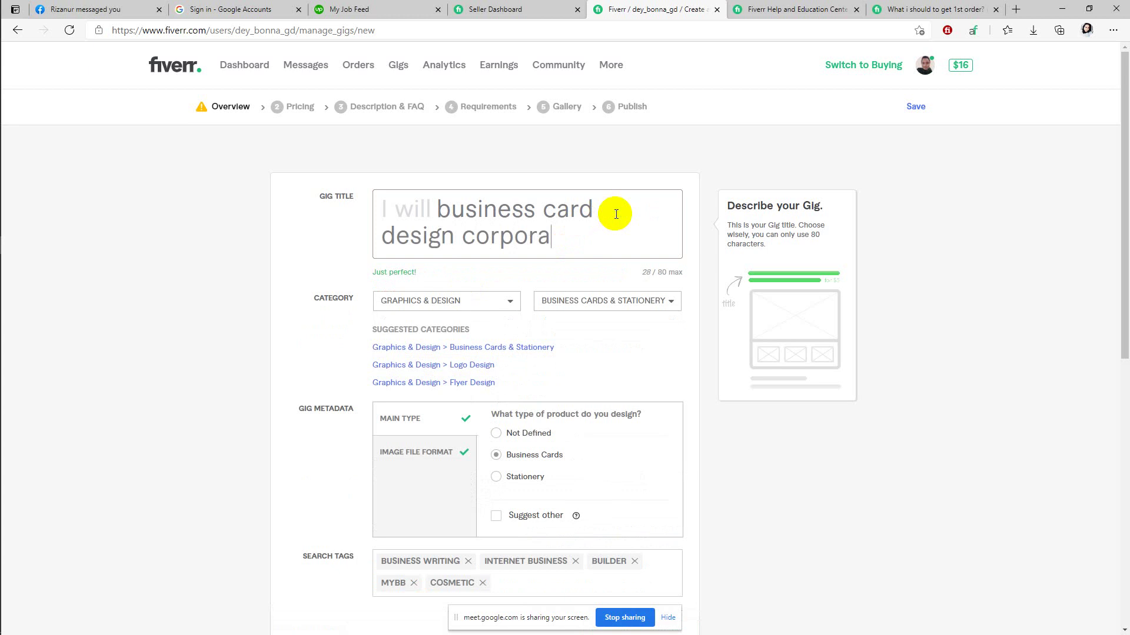
pyautogui.write('te')
pyautogui.scroll(-7, 580, 277)
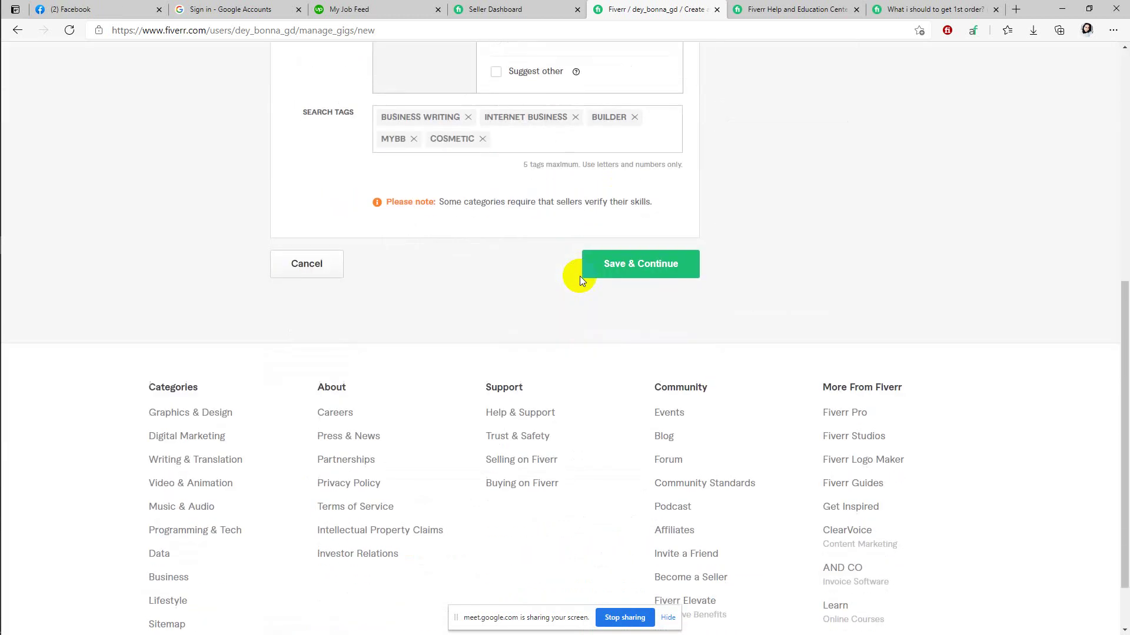
pyautogui.click(651, 263)
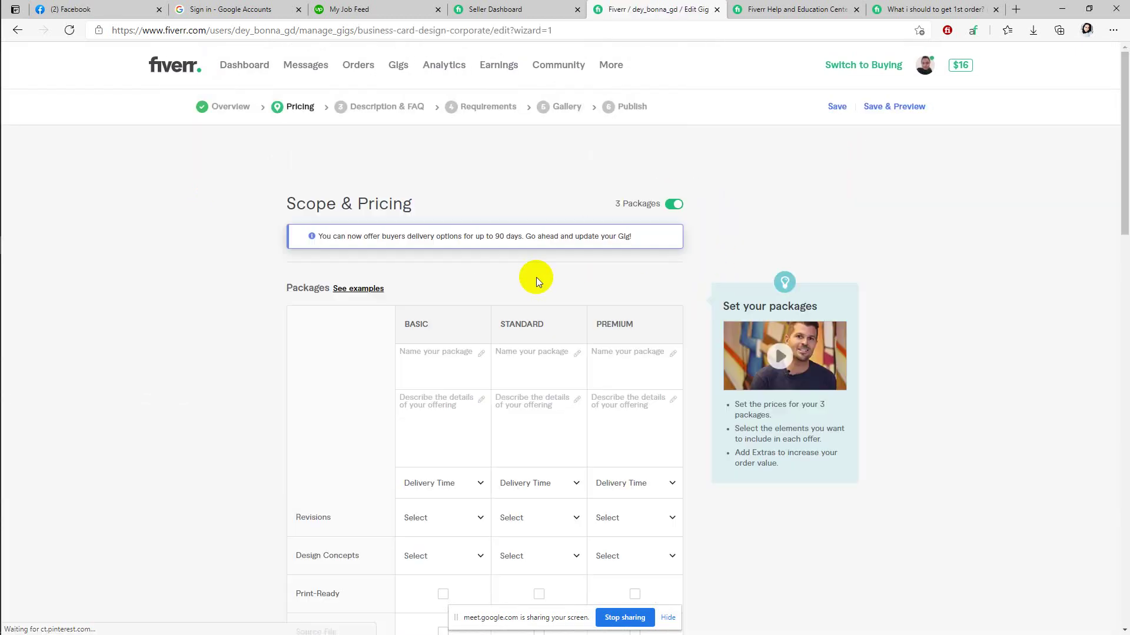
# Step: Look through the unfilled package table and extra services, and try to save the pricing page and continue
pyautogui.scroll(-9, 440, 322)
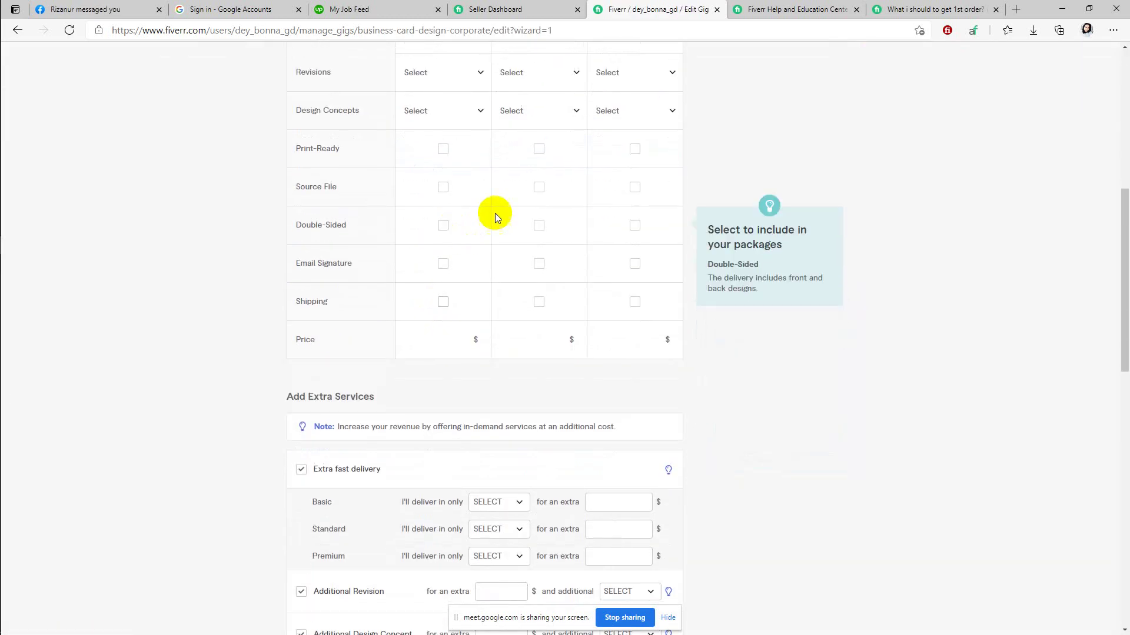
pyautogui.scroll(-8, 507, 281)
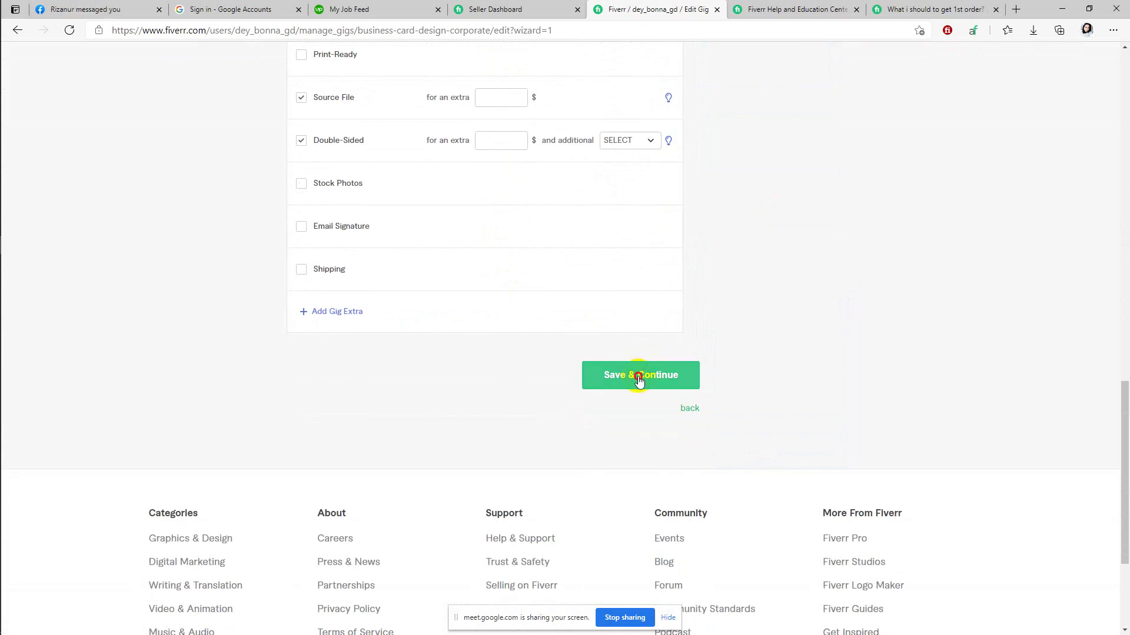
pyautogui.click(643, 372)
# Step: Name the Basic, Standard and Premium packages "fdgfdg", "sdfsdf" and "asf"
pyautogui.click(449, 340)
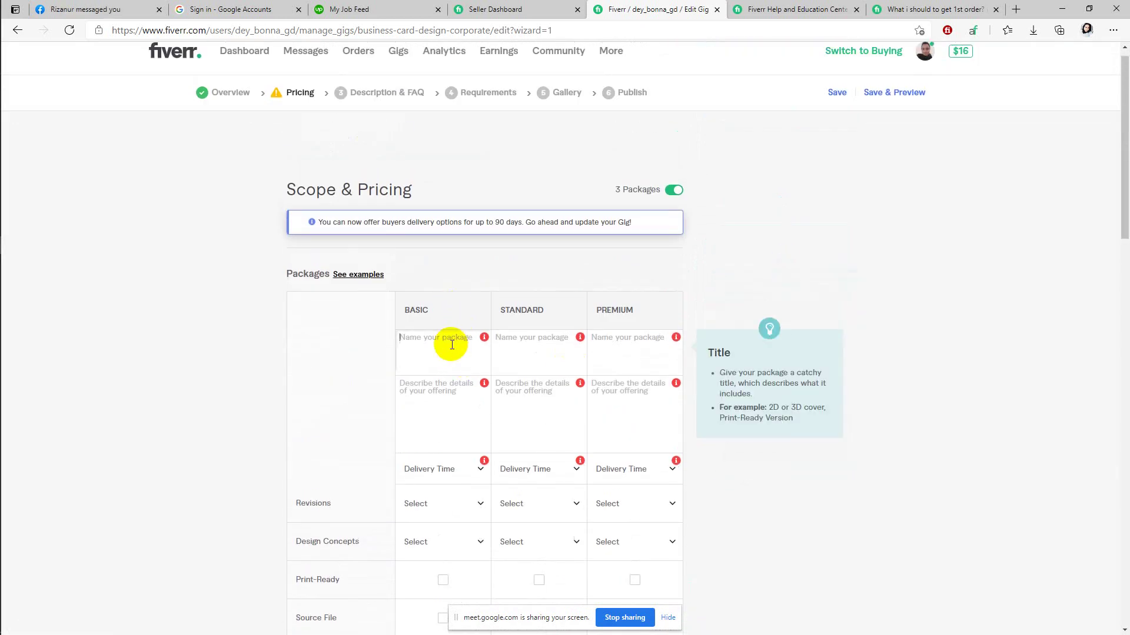
pyautogui.write('fdgfdg')
pyautogui.click(548, 345)
pyautogui.write('sdfsdf')
pyautogui.click(638, 357)
pyautogui.write('asf')
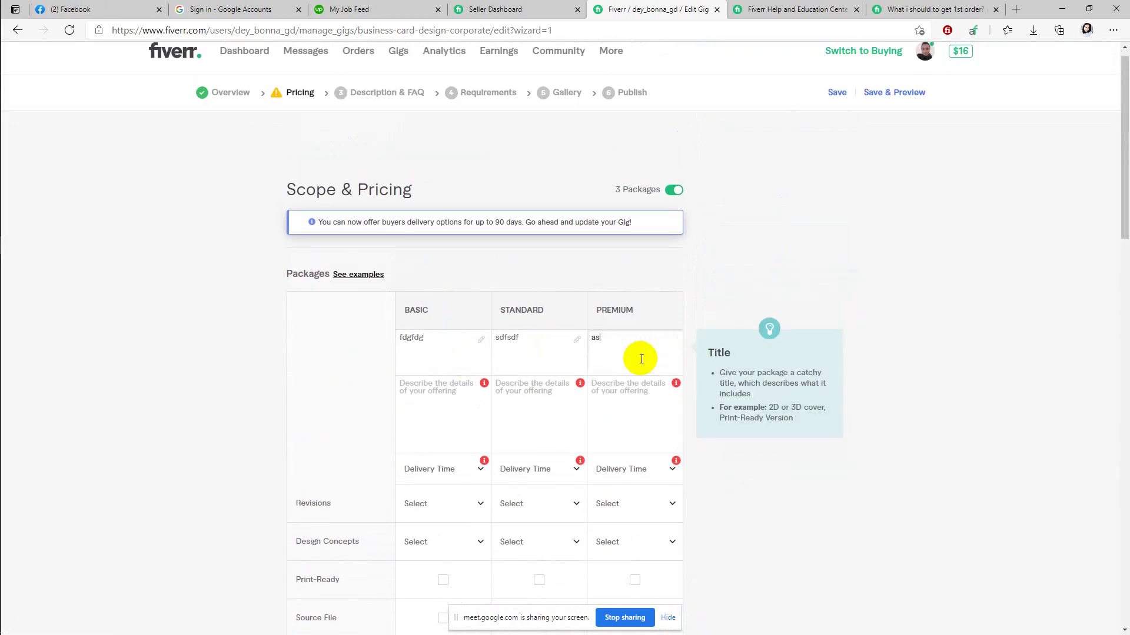
# Step: Turn off the three-package option and describe the Basic package as "dfdf"
pyautogui.click(672, 198)
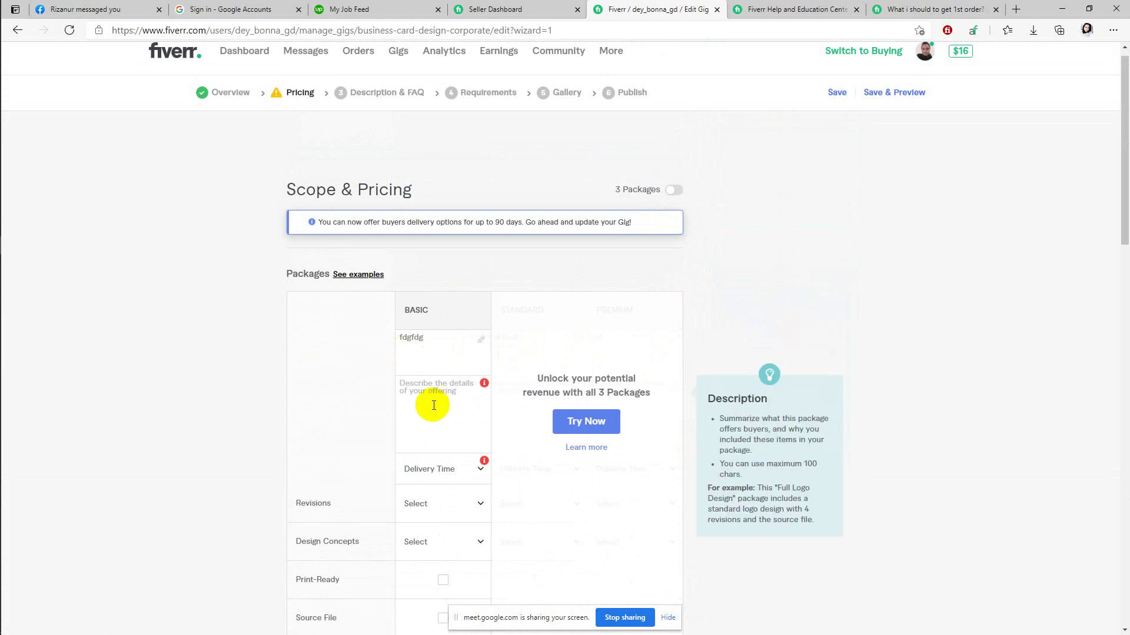
pyautogui.click(442, 404)
pyautogui.write('dfdf')
# Step: Set the Basic package to 1 day delivery, 1 revision and 3 design concepts
pyautogui.scroll(-5, 469, 401)
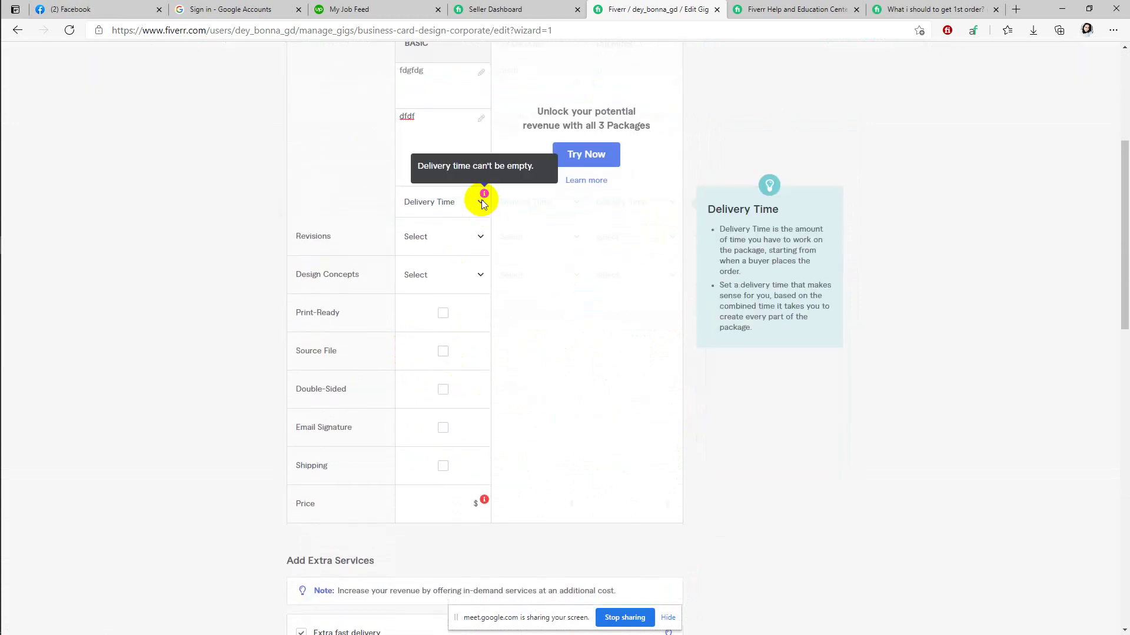
pyautogui.click(475, 205)
pyautogui.click(441, 283)
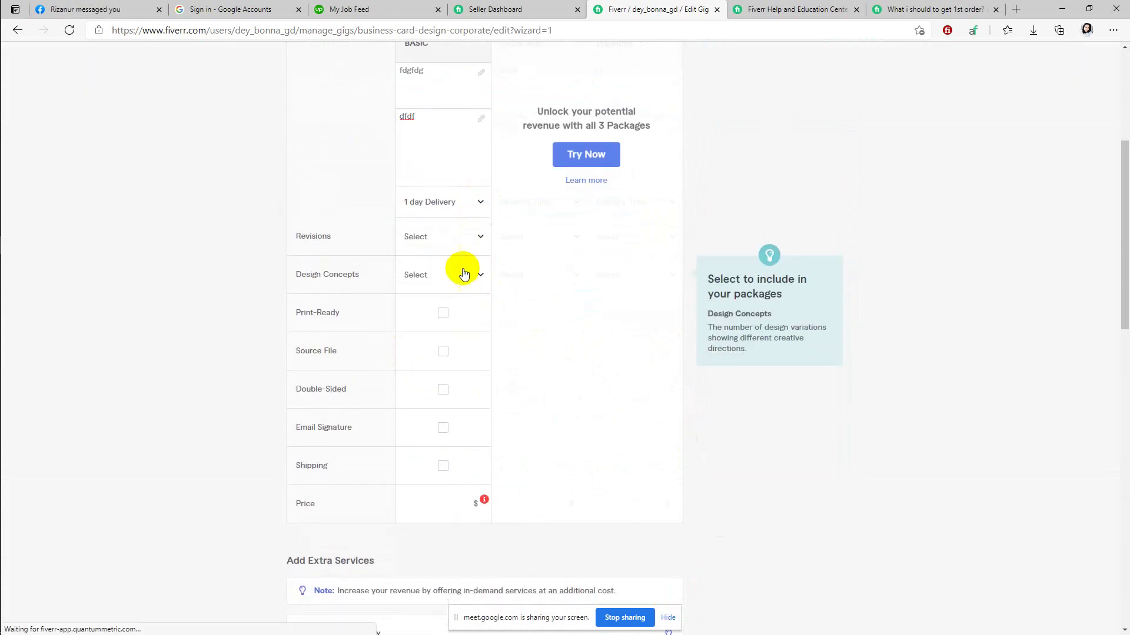
pyautogui.click(452, 241)
pyautogui.click(453, 316)
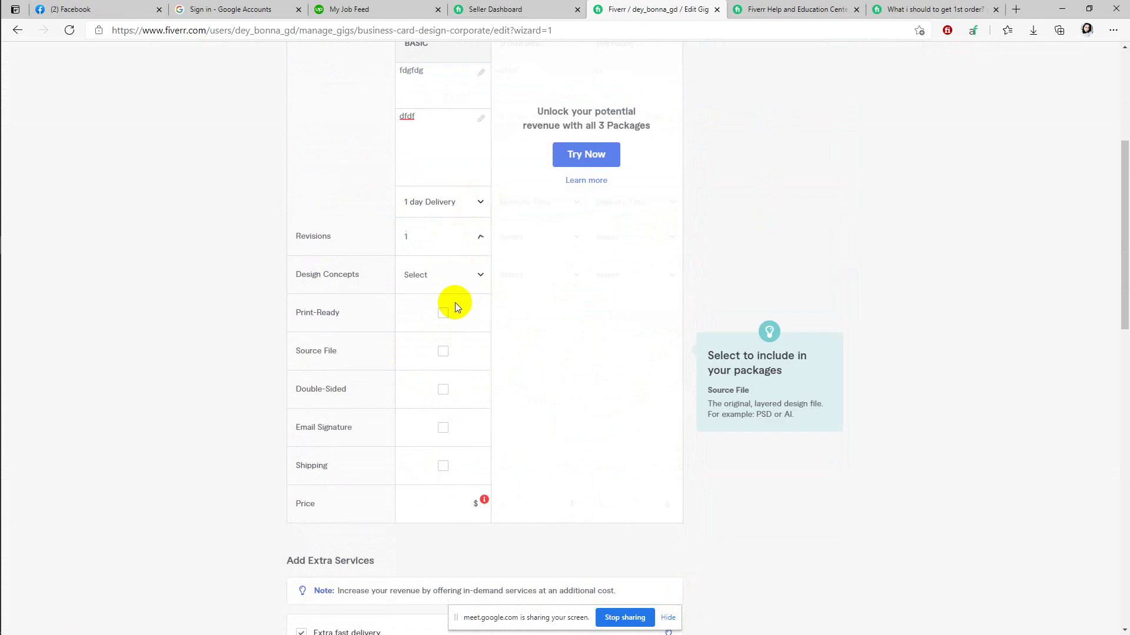
pyautogui.click(457, 287)
pyautogui.click(432, 422)
# Step: Include print-ready, source file, double-sided, email signature and shipping in the Basic package, and price it at $10
pyautogui.scroll(-3, 440, 343)
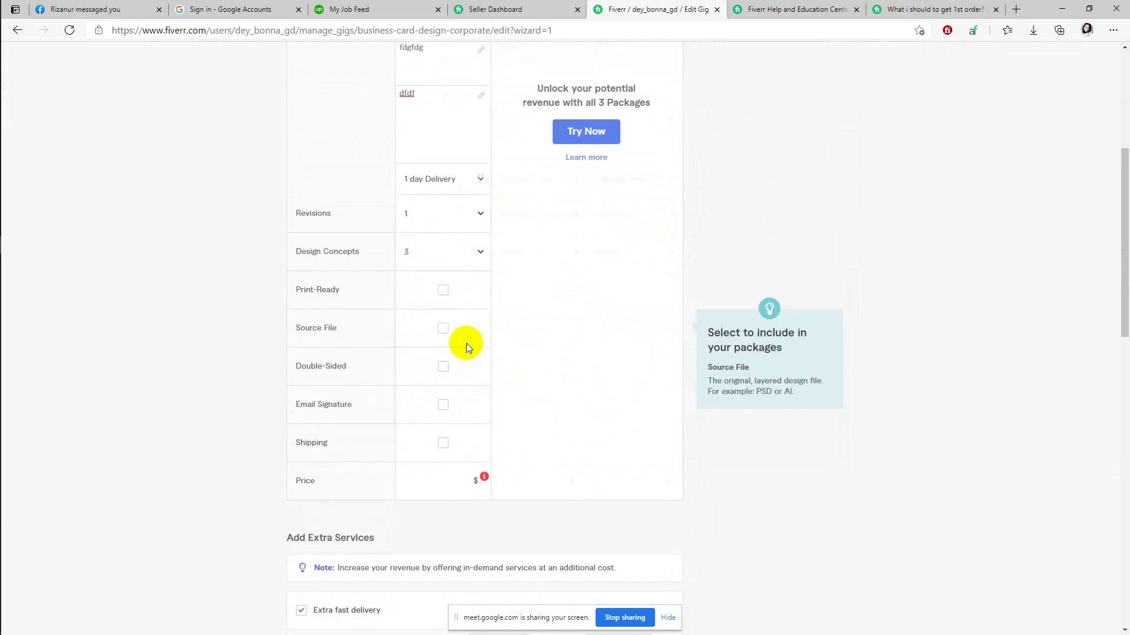
pyautogui.click(443, 136)
pyautogui.click(445, 175)
pyautogui.click(444, 212)
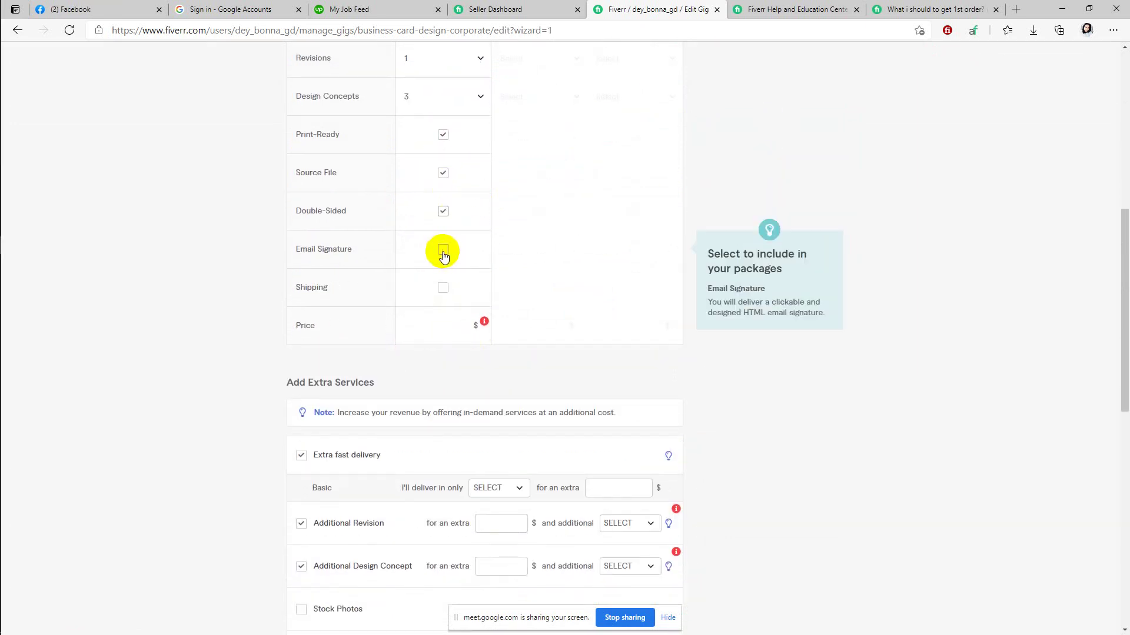
pyautogui.click(442, 250)
pyautogui.click(465, 324)
pyautogui.write('10')
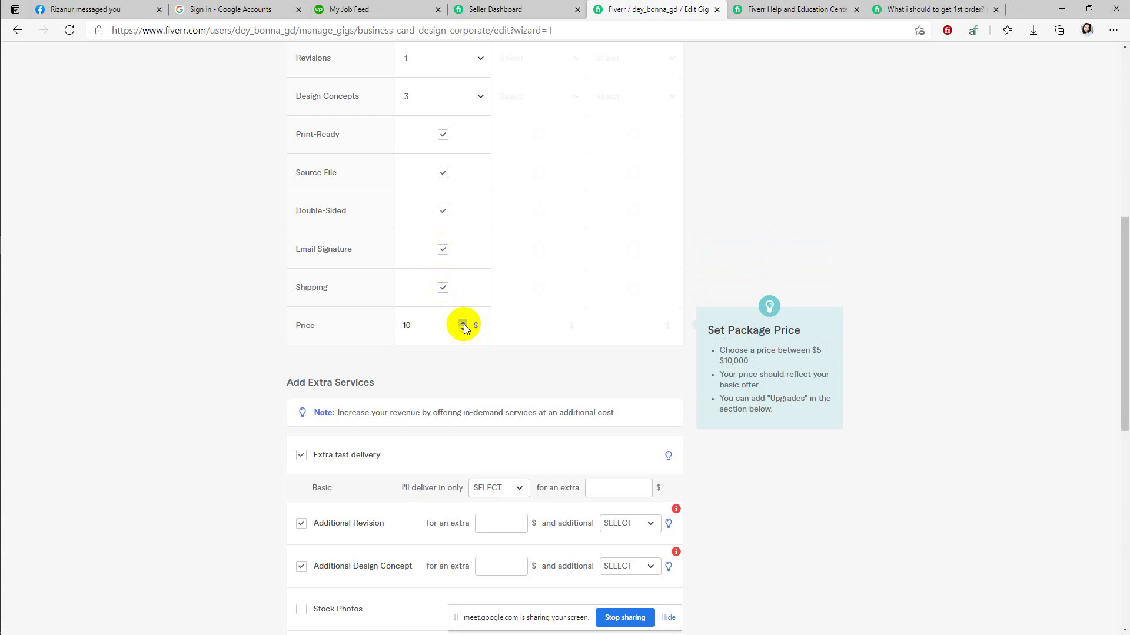
# Step: Try to save the pricing page with the selected extra services left unpriced
pyautogui.scroll(-8, 693, 468)
pyautogui.scroll(3, 747, 230)
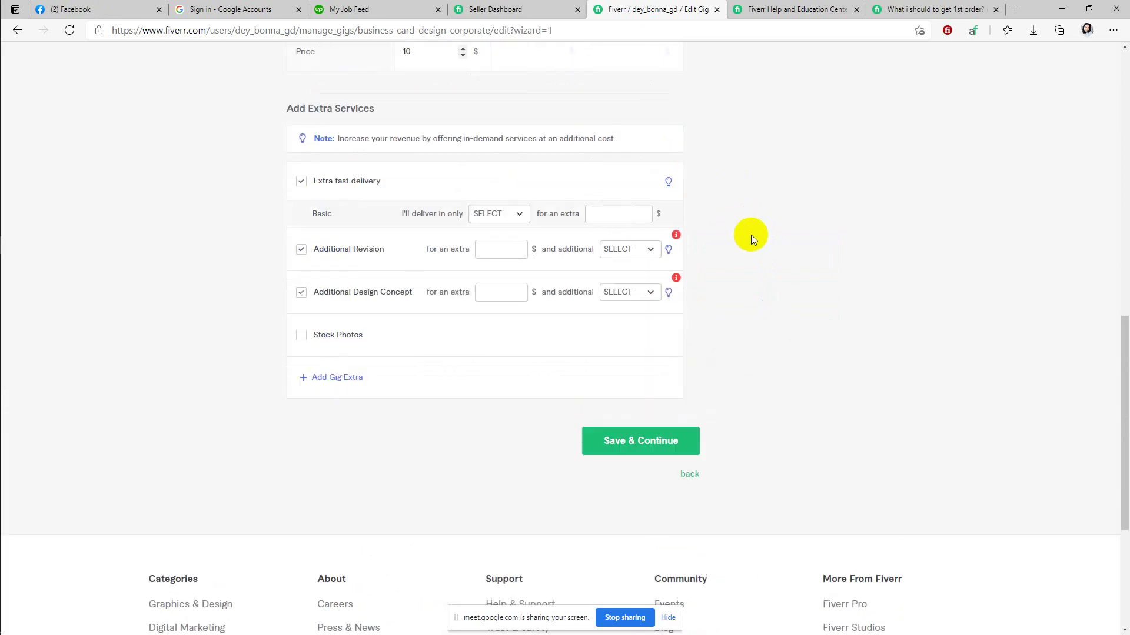
pyautogui.click(641, 445)
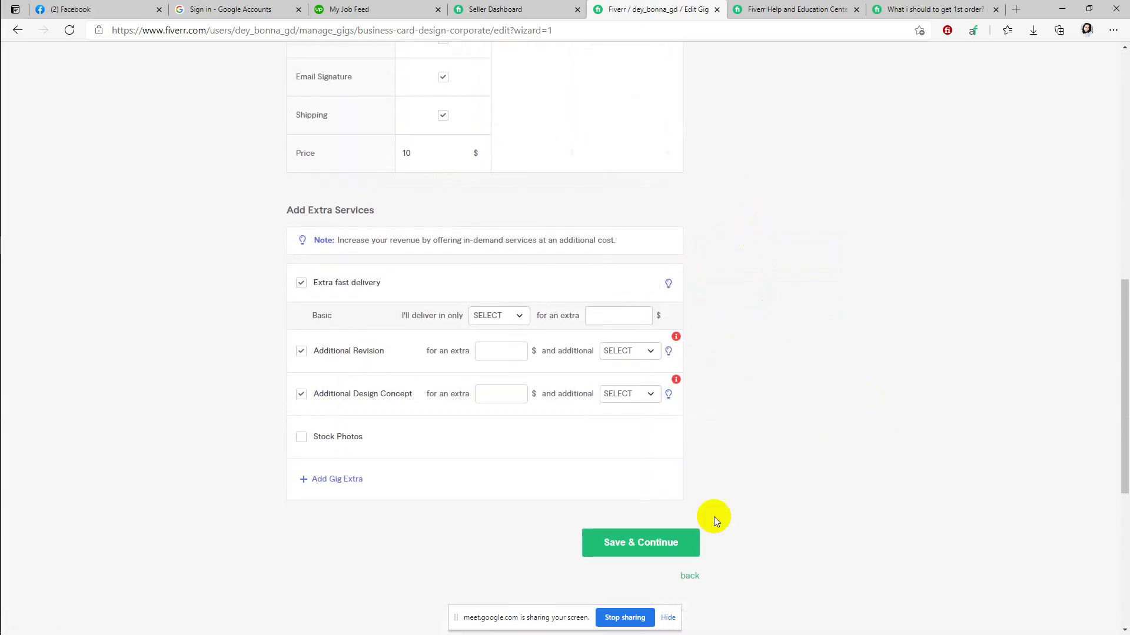
pyautogui.click(655, 542)
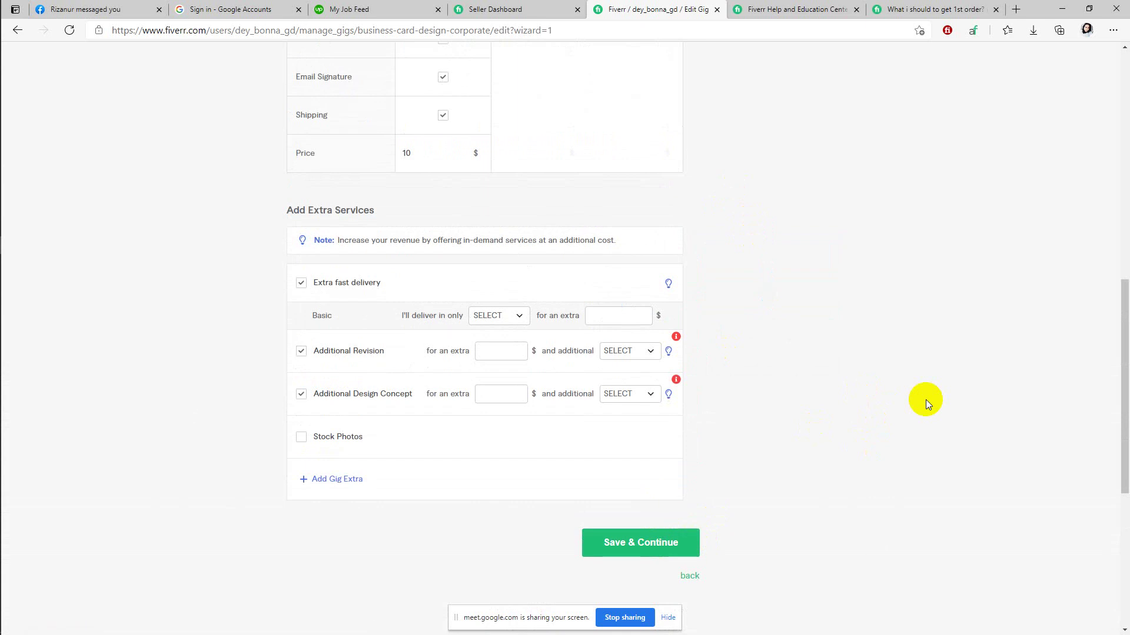
# Step: Deselect the Extra fast delivery, Additional Revision and Additional Design Concept extras, and save the pricing page to continue to the description
pyautogui.click(301, 351)
pyautogui.click(300, 283)
pyautogui.click(301, 366)
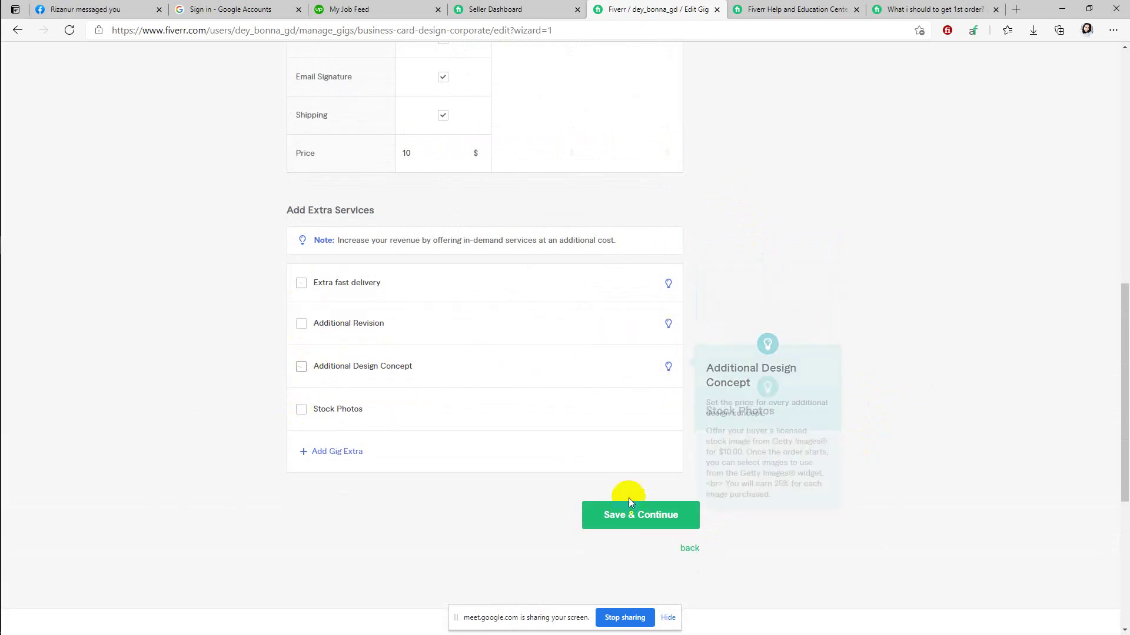
pyautogui.click(657, 523)
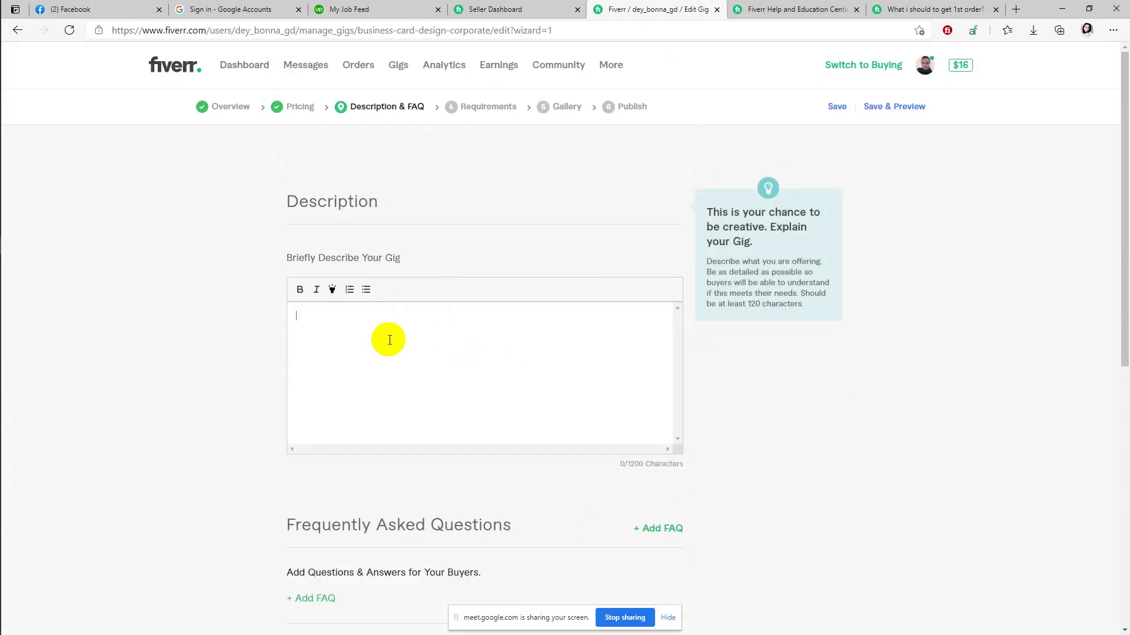
# Step: Fill the gig description with "dfvfdgfdgfsdvsdvsdfmn,ashbdashdkjasdkjasndknaskdklasjdl" followed by the text copied from the "Allowed Links for Gigs" help article
pyautogui.write('fdgfdgfsdvsdvsd')
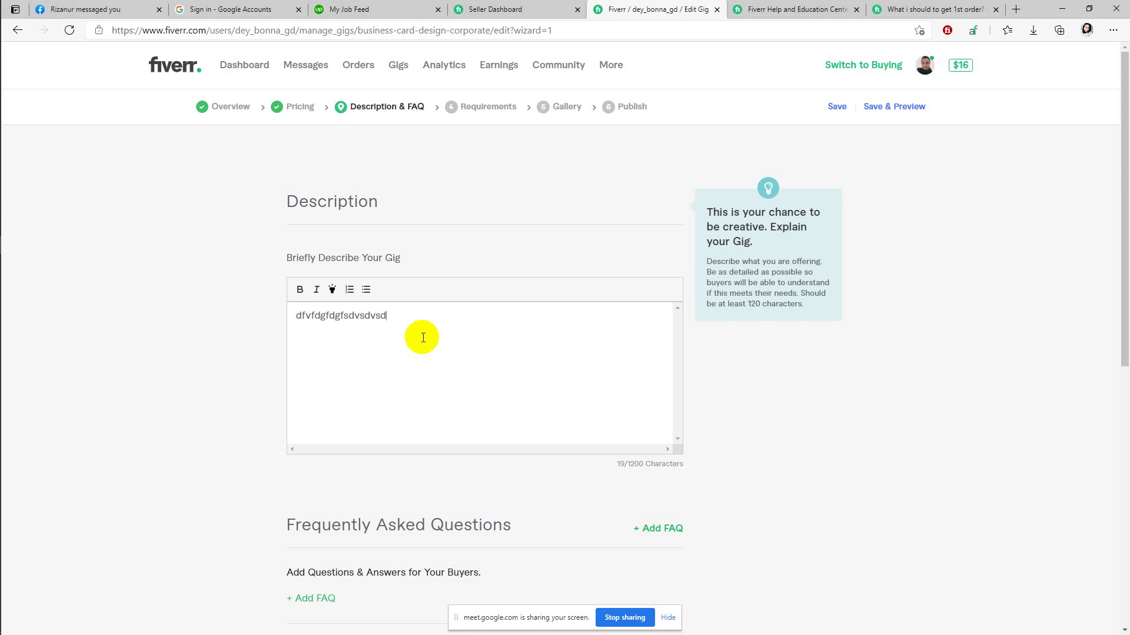
pyautogui.write('fmn,ashbdashdkjasdkjasndknaskdklasjdl')
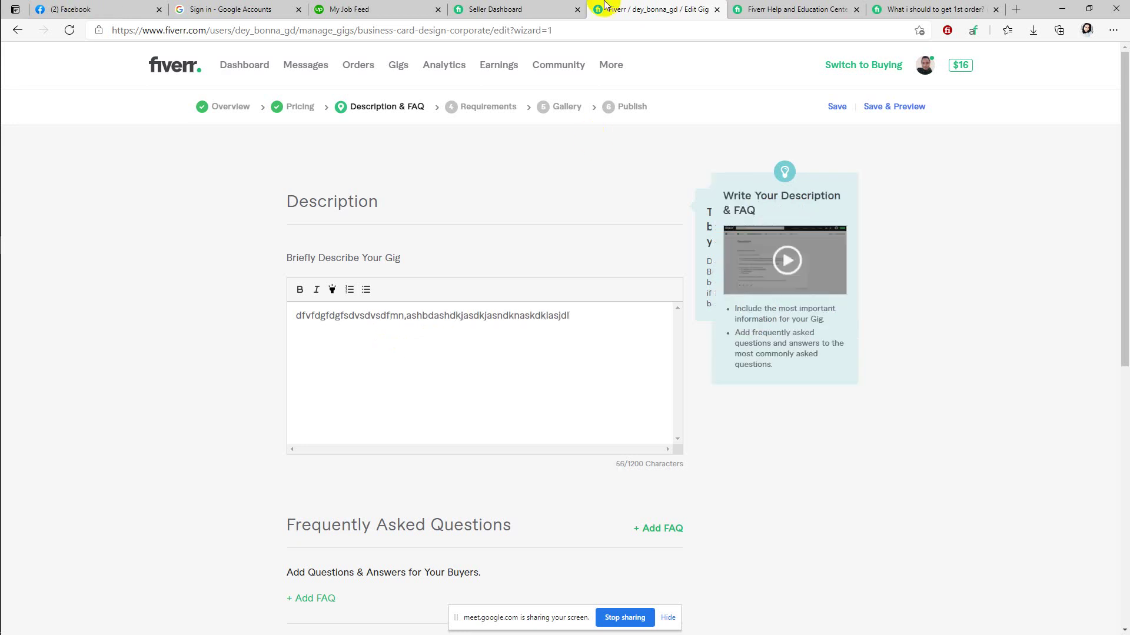
pyautogui.click(799, 9)
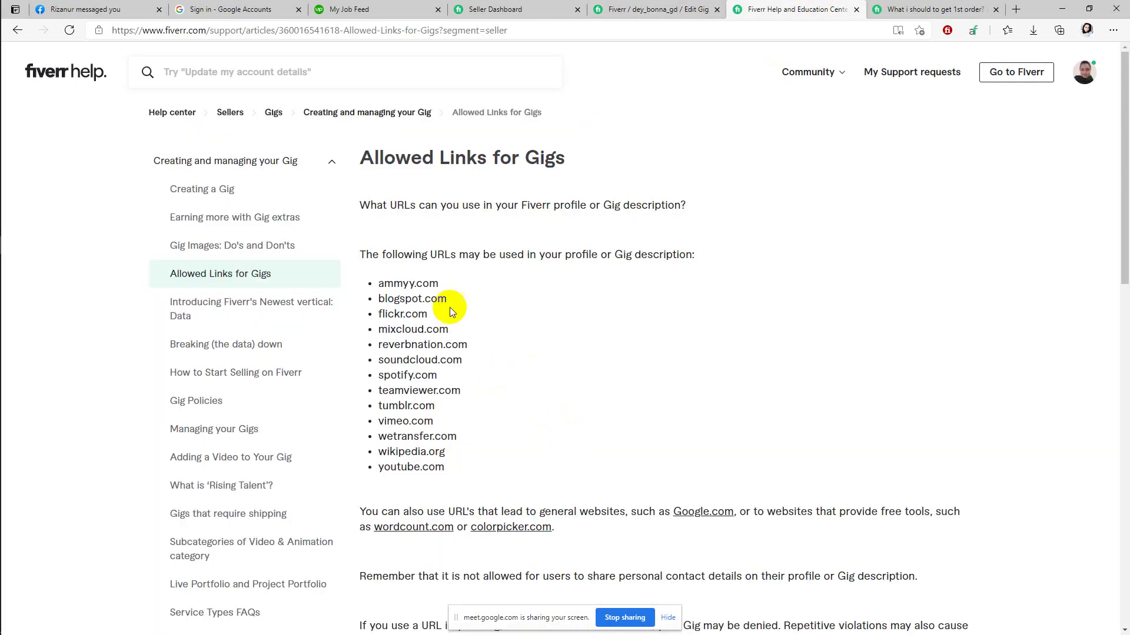
pyautogui.moveTo(362, 203); pyautogui.dragTo(540, 100)
pyautogui.scroll(-9, 588, 436)
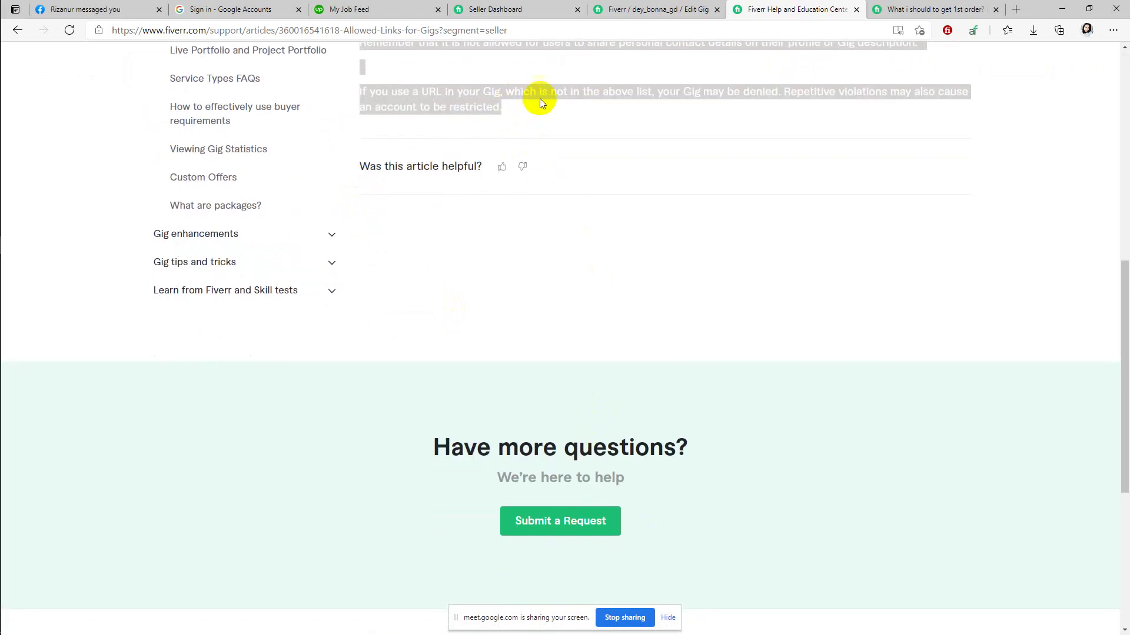
pyautogui.rightClick(540, 98)
pyautogui.click(580, 107)
pyautogui.click(653, 9)
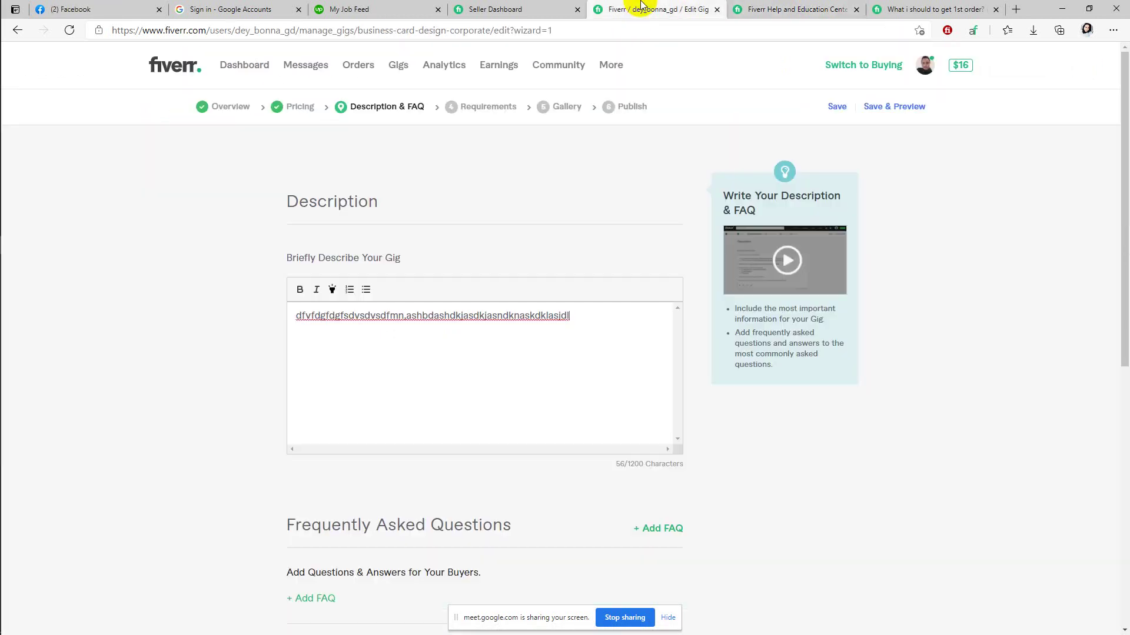
pyautogui.click(408, 387)
pyautogui.hotkey('ctrl', 'v')
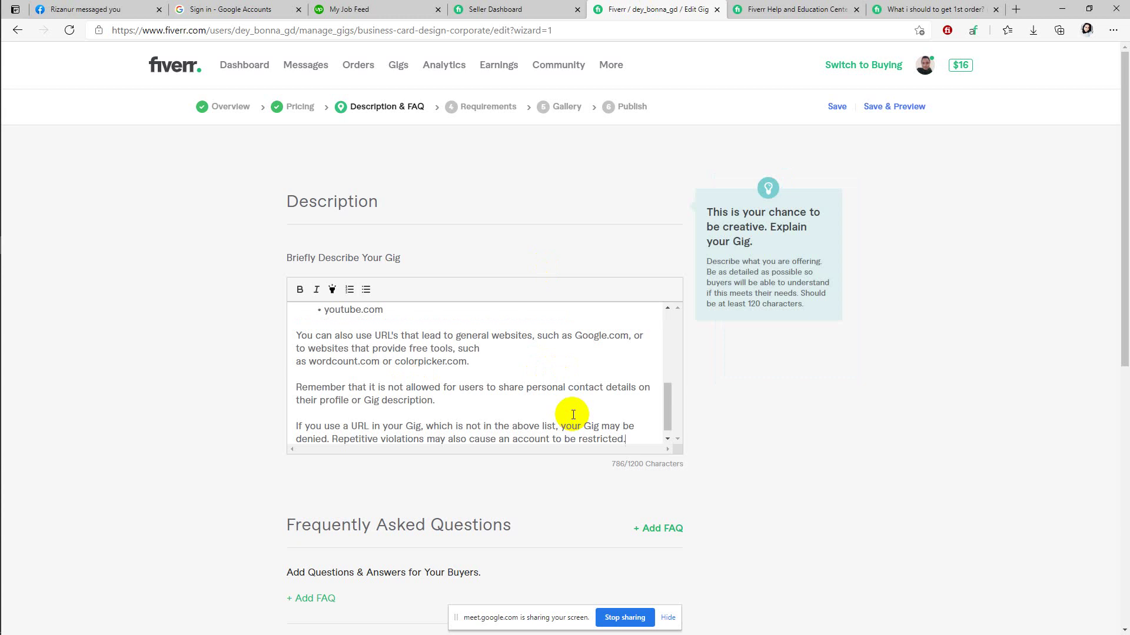
# Step: Open a new FAQ entry for the gig and try to add it with the question and answer empty
pyautogui.scroll(-2, 522, 481)
pyautogui.scroll(-4, 521, 482)
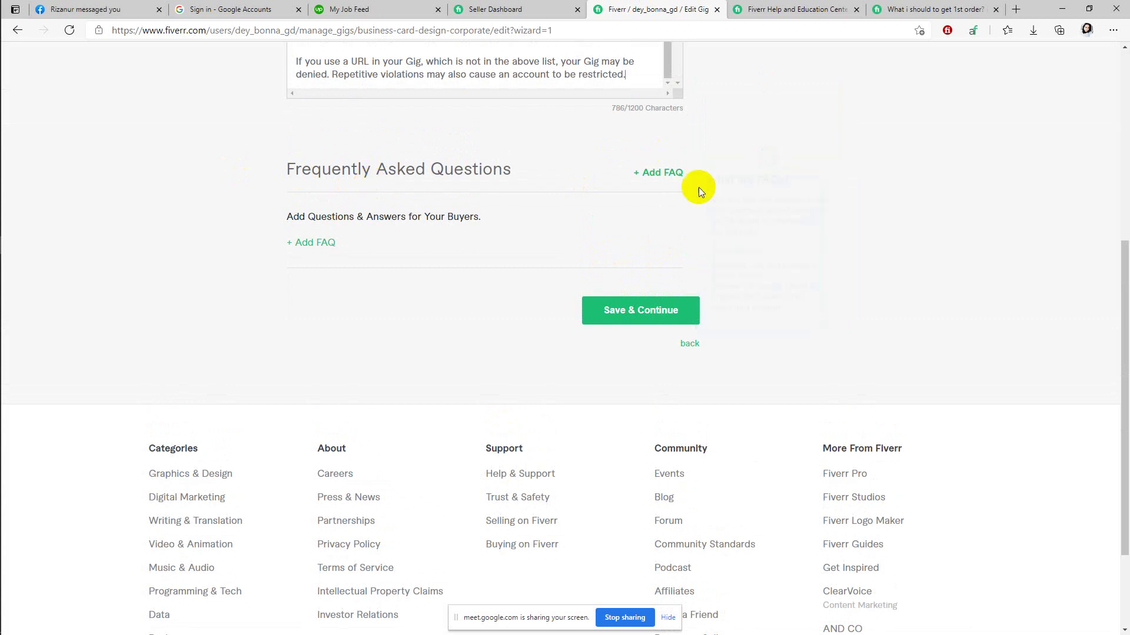
pyautogui.click(658, 173)
pyautogui.click(322, 255)
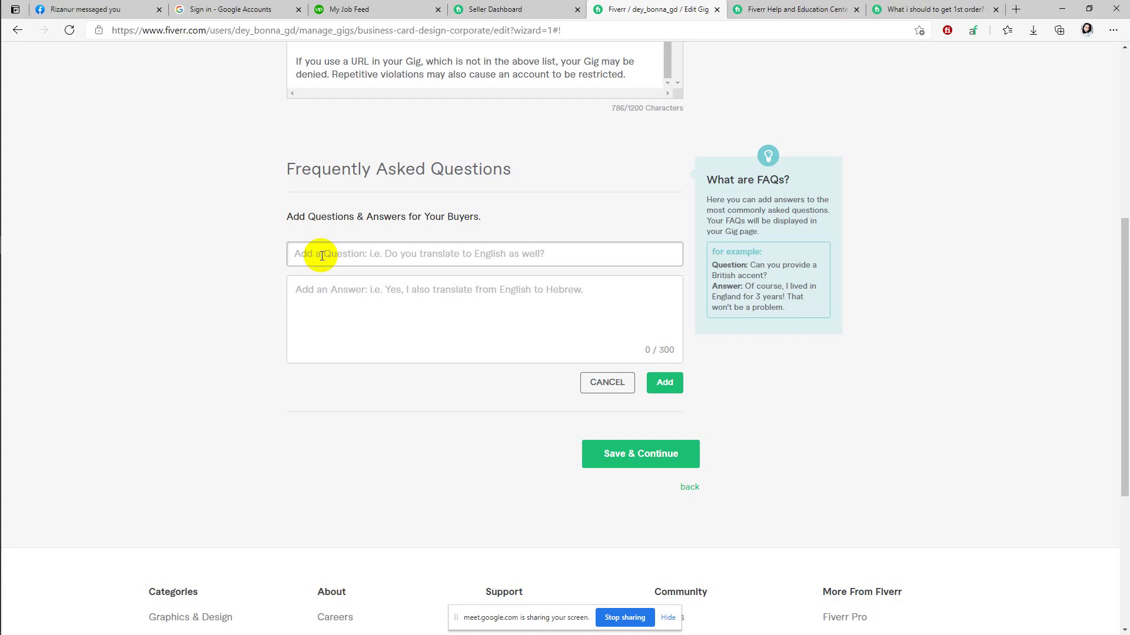
pyautogui.click(418, 300)
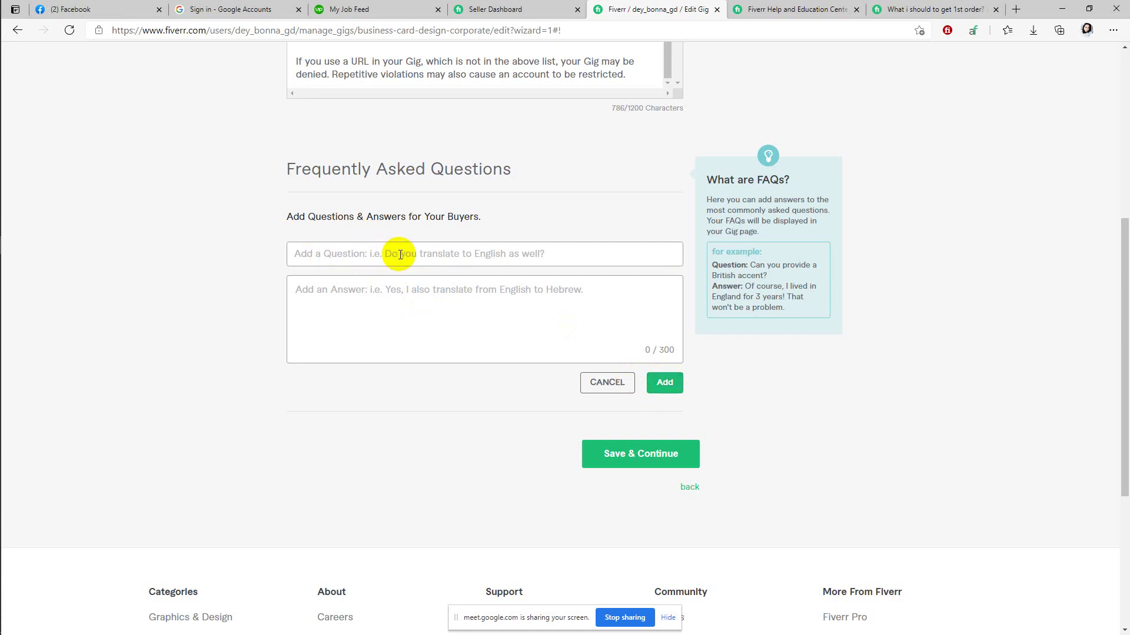
pyautogui.click(655, 143)
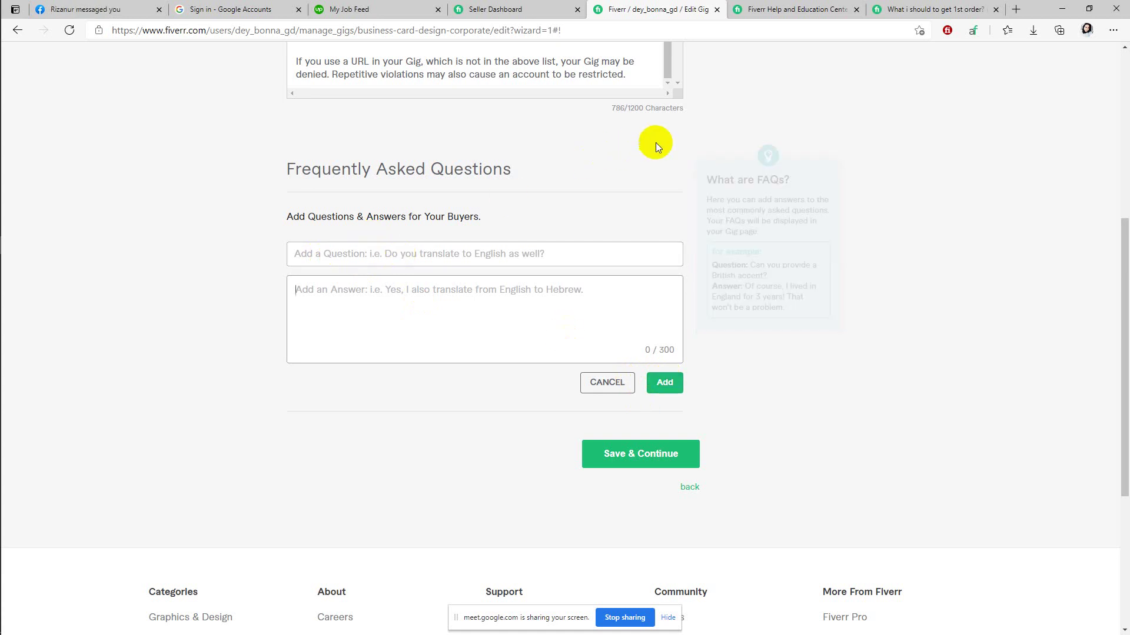
pyautogui.click(662, 386)
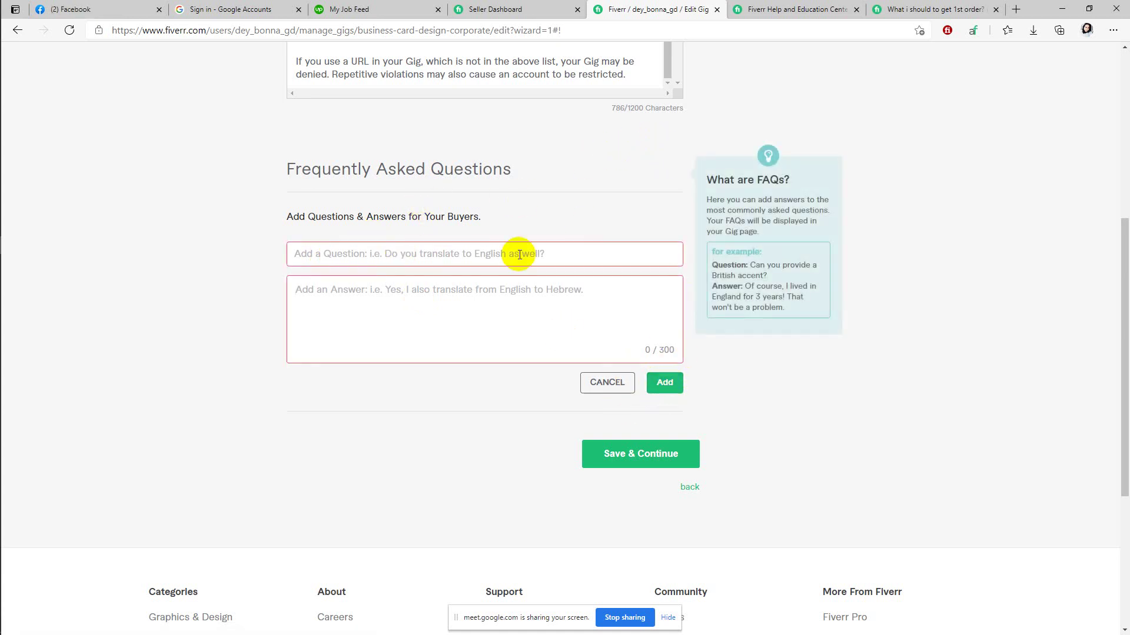
# Step: Add an FAQ with the question "erfgfergetrf" and the answer "sdfwrfewrf"
pyautogui.click(416, 253)
pyautogui.write('erfgfergetrf')
pyautogui.click(404, 302)
pyautogui.write('sdfwrfewrf')
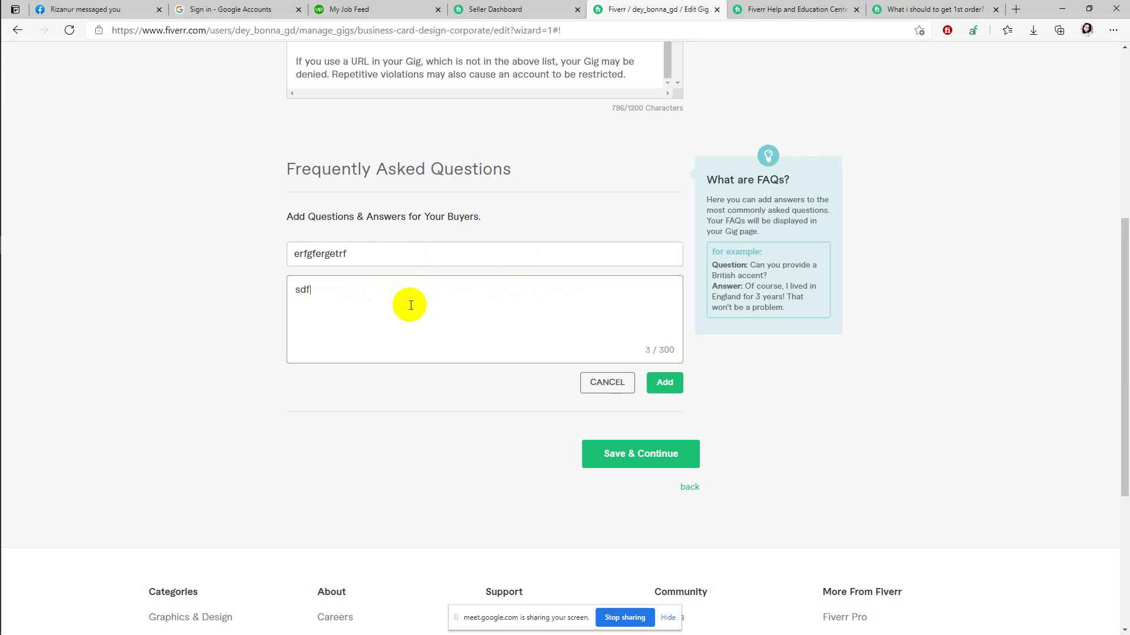
pyautogui.click(664, 383)
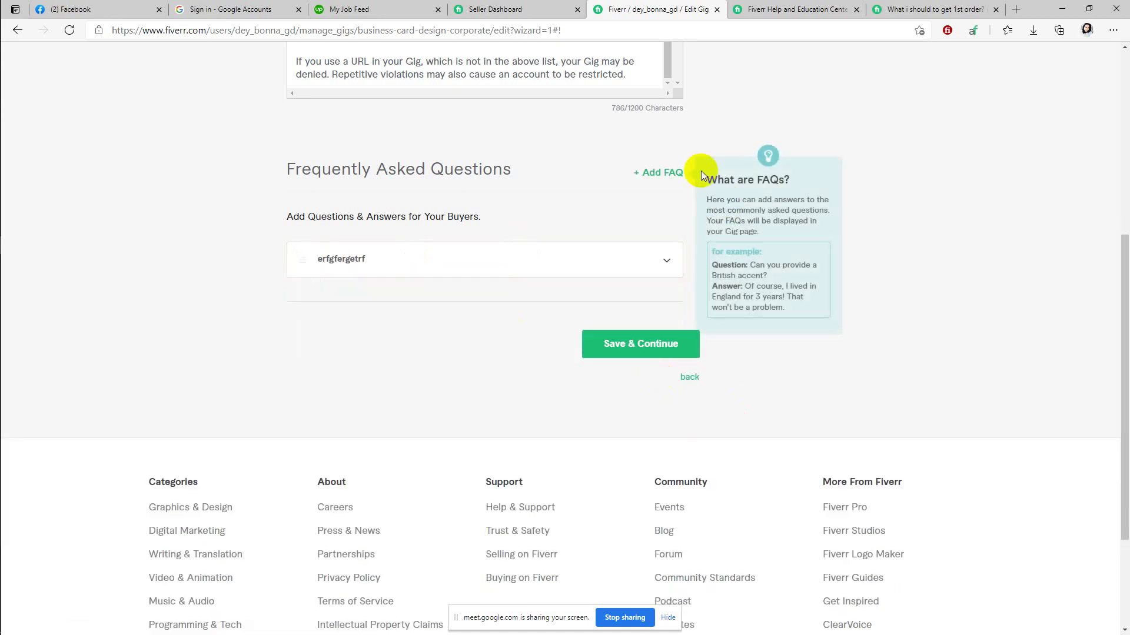
# Step: Add a second FAQ with the question "rhtjr4ht45ht" and the answer "juyjuytjuytjtuy"
pyautogui.click(670, 173)
pyautogui.click(400, 253)
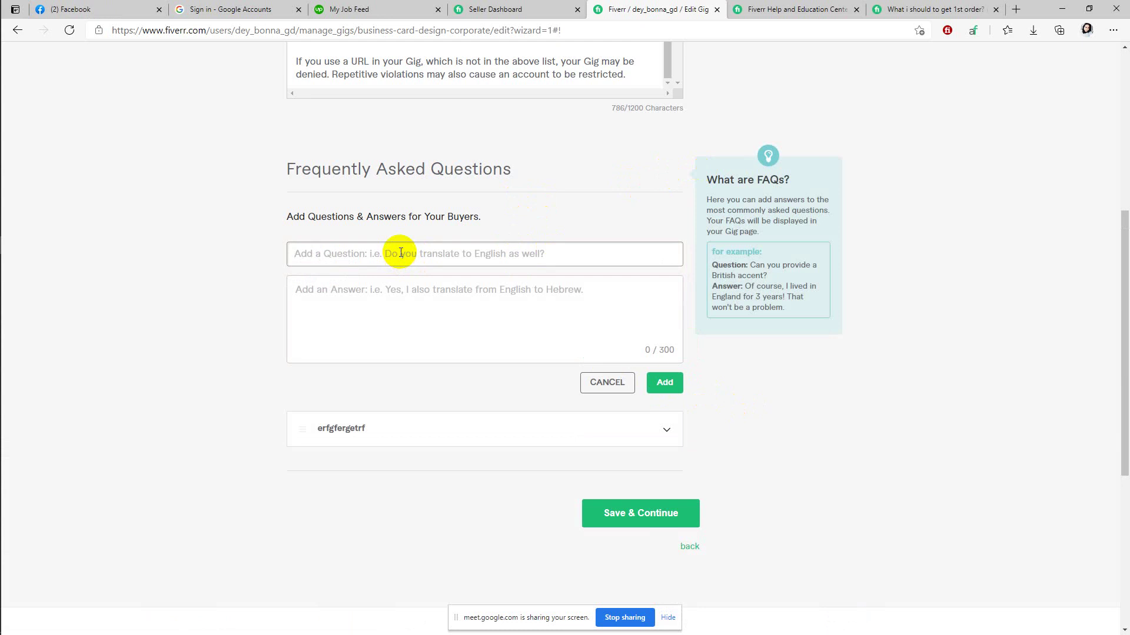
pyautogui.write('rhtjr4ht45ht')
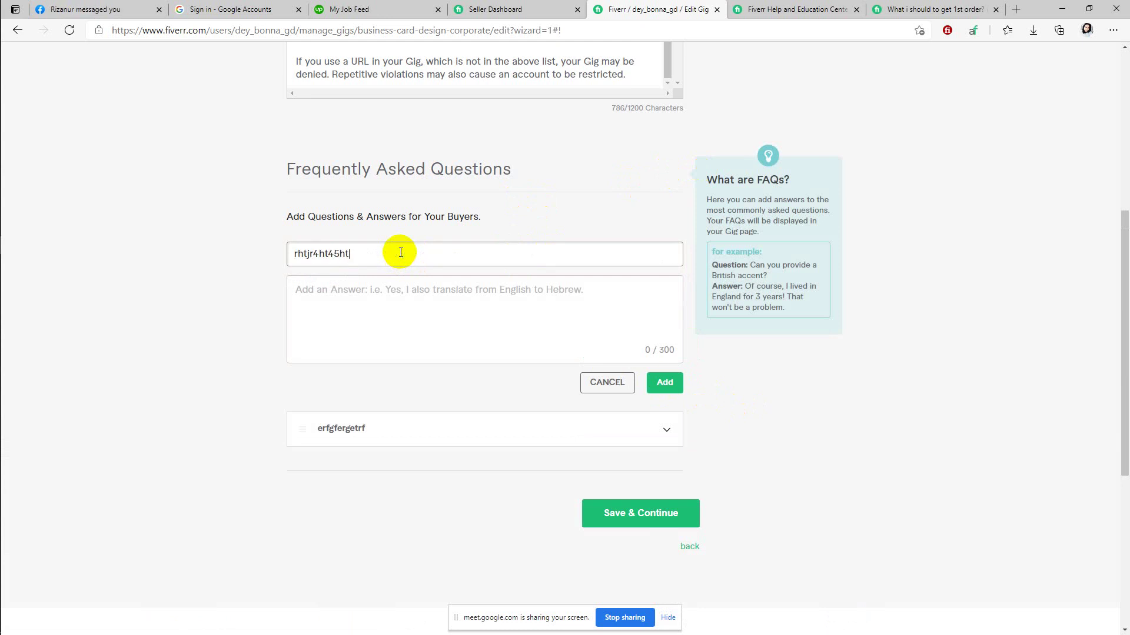
pyautogui.click(470, 295)
pyautogui.write('juyjuytjuytjtuy')
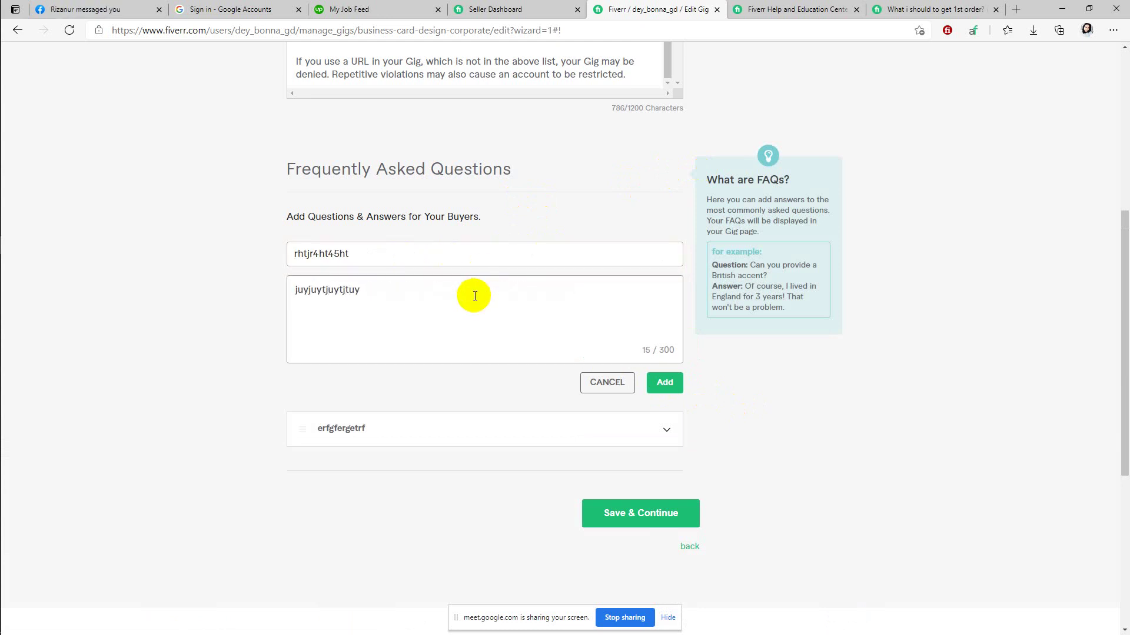
pyautogui.click(671, 391)
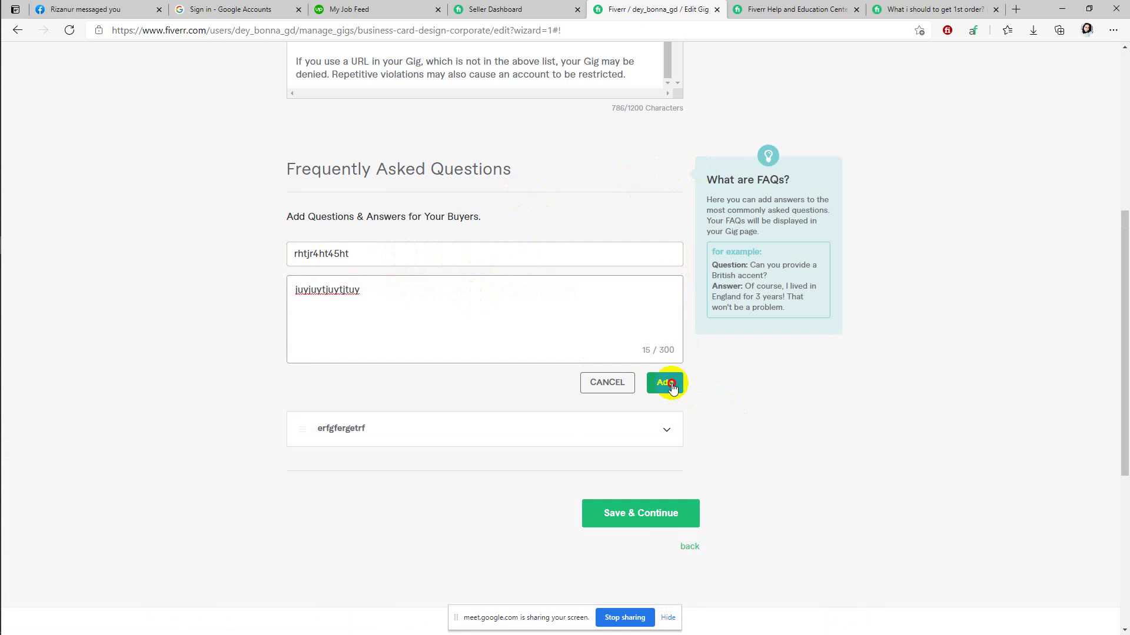
# Step: Add a third FAQ with the question "tylhythythyt" and the answer "yjtujuytj"
pyautogui.click(674, 176)
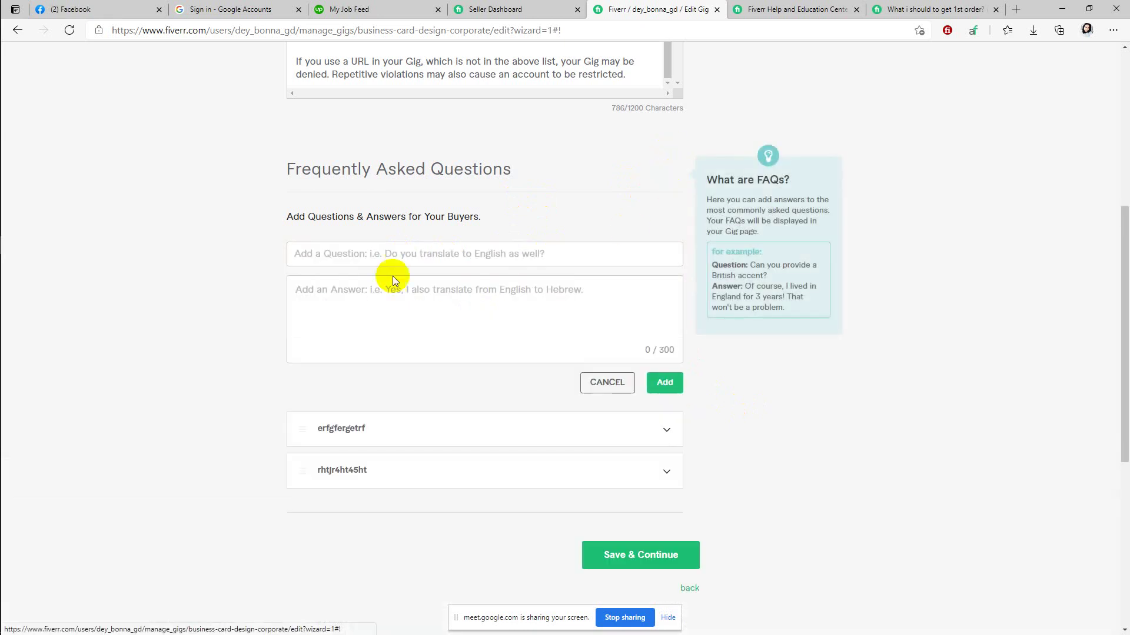
pyautogui.click(354, 257)
pyautogui.write('tylhythythyt')
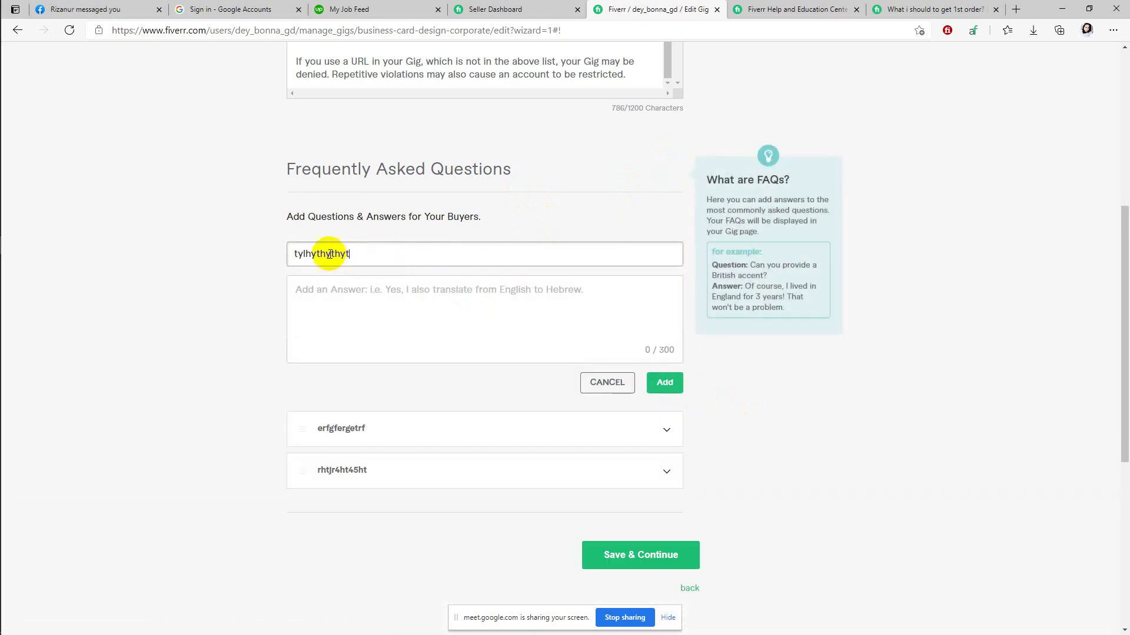
pyautogui.click(357, 293)
pyautogui.write('yjtujuytj')
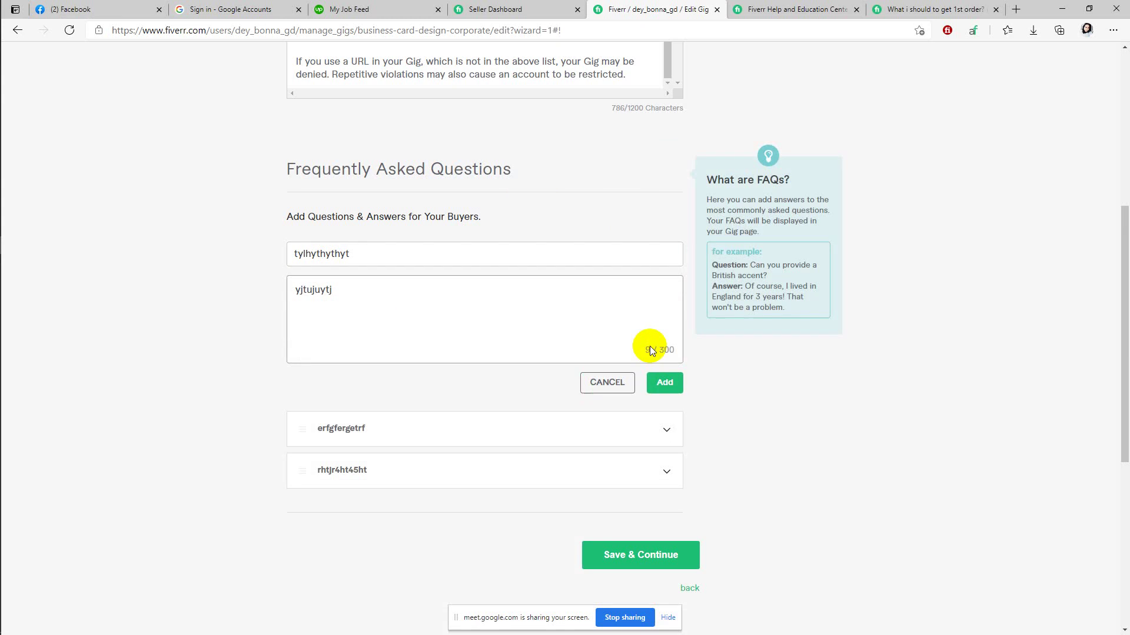
pyautogui.click(665, 383)
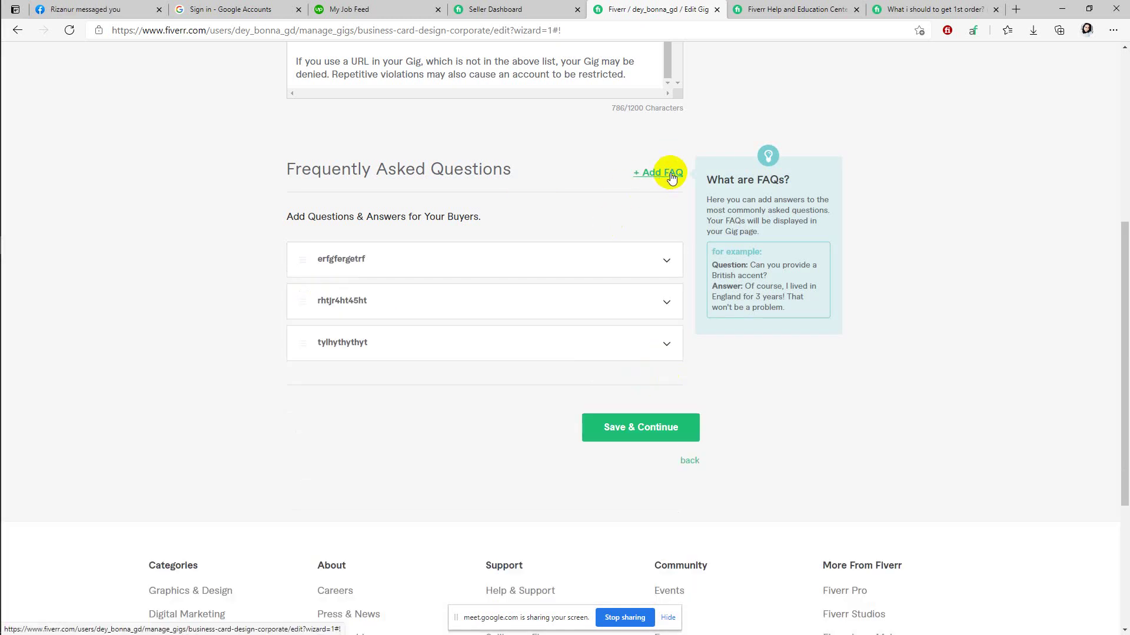
# Step: Revisit the forum thread about getting a first order and return to the gig being edited
pyautogui.click(800, 8)
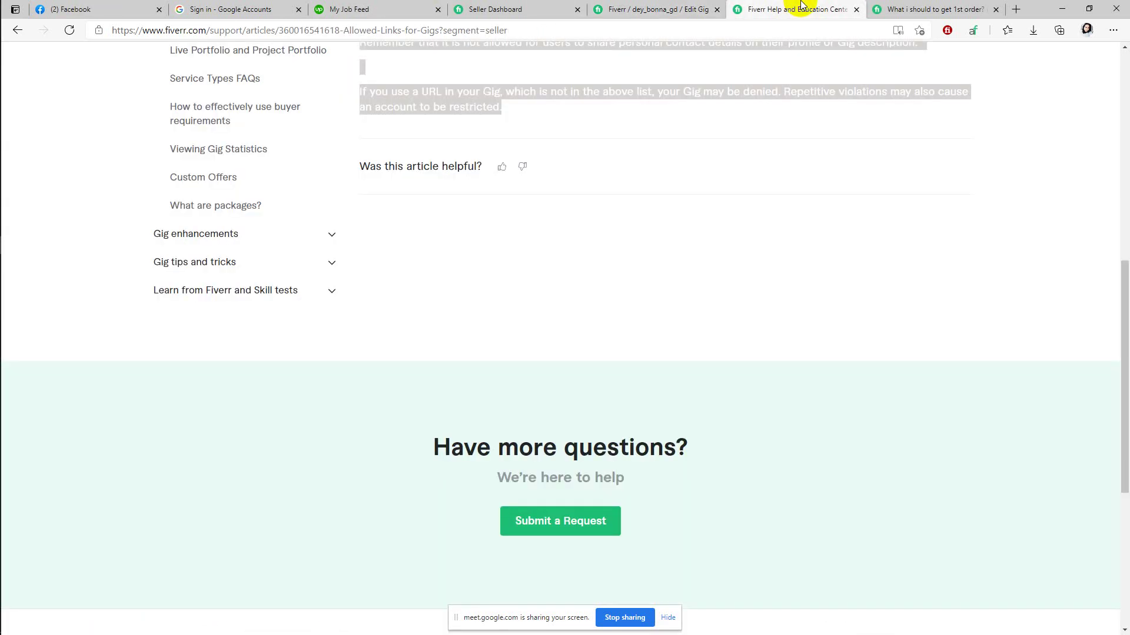
pyautogui.click(935, 9)
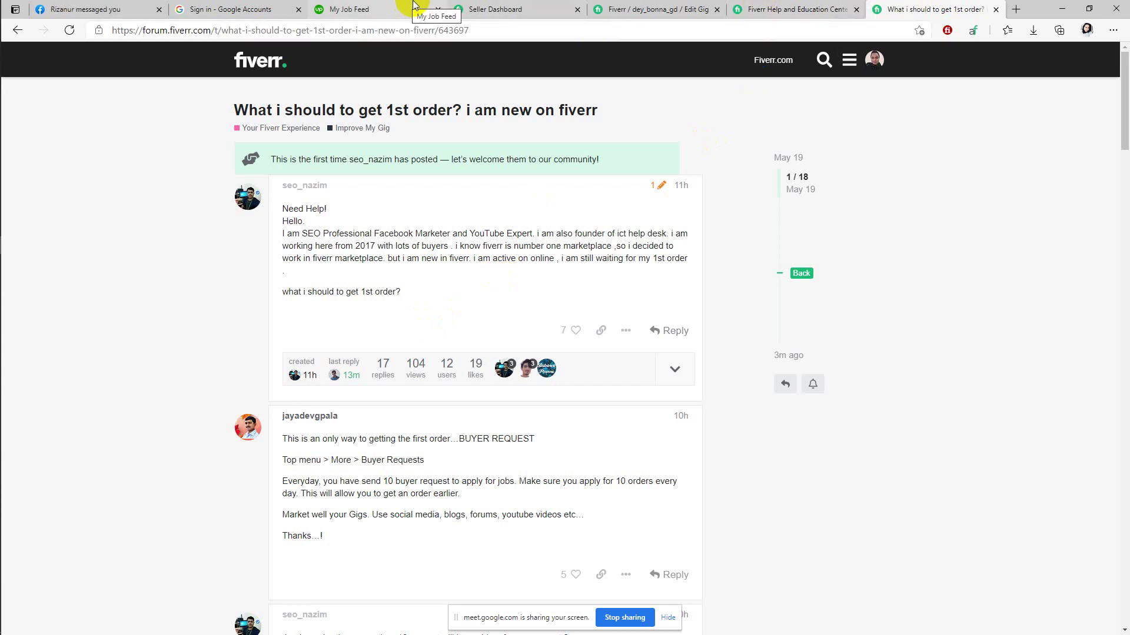
pyautogui.click(812, 7)
pyautogui.click(628, 6)
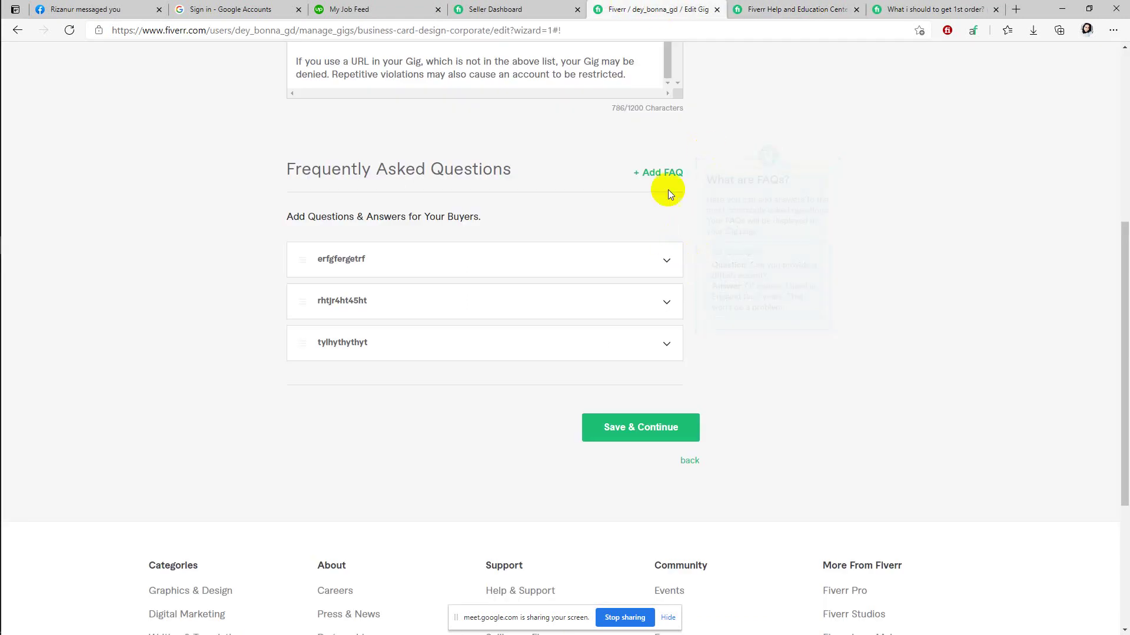
# Step: Go back through the gig's Pricing and Overview pages to review the entered details
pyautogui.click(687, 461)
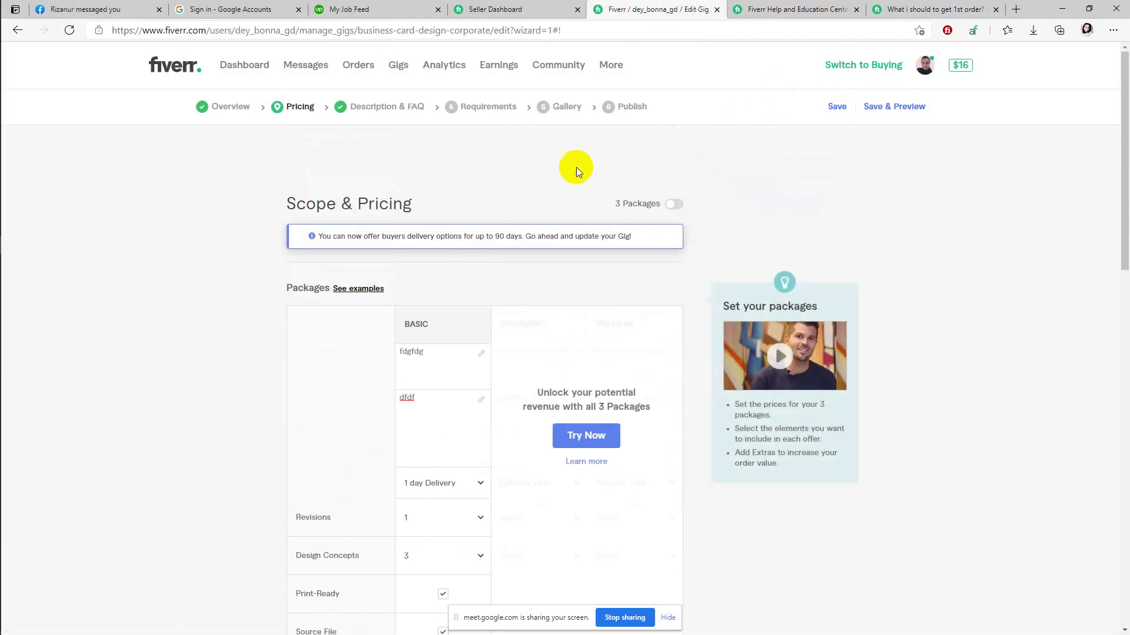
pyautogui.scroll(-14, 646, 241)
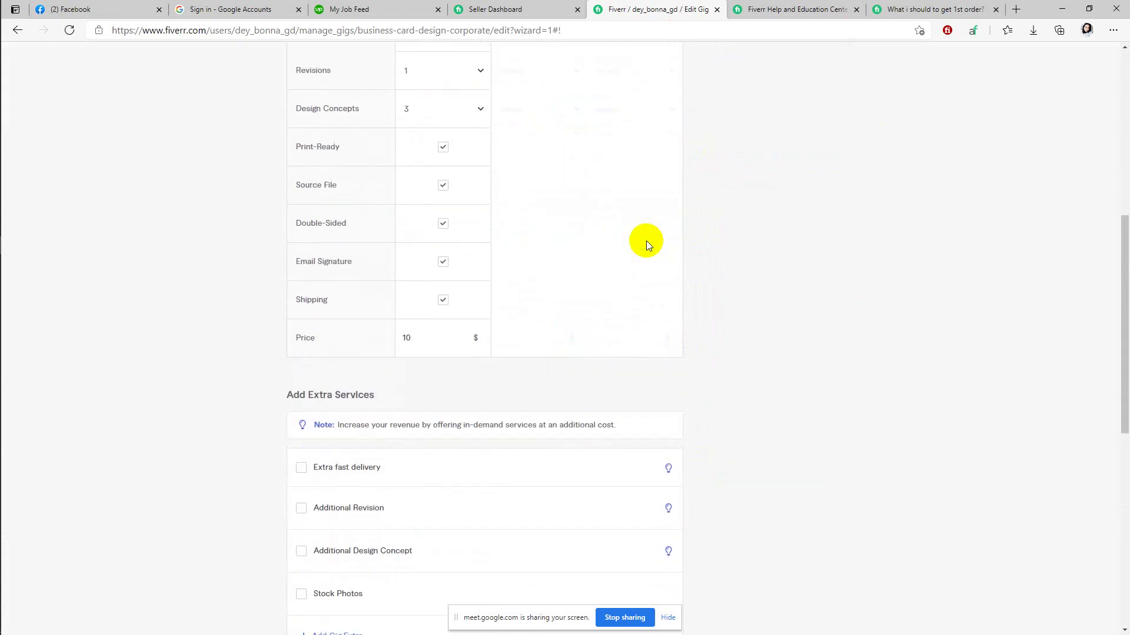
pyautogui.click(690, 385)
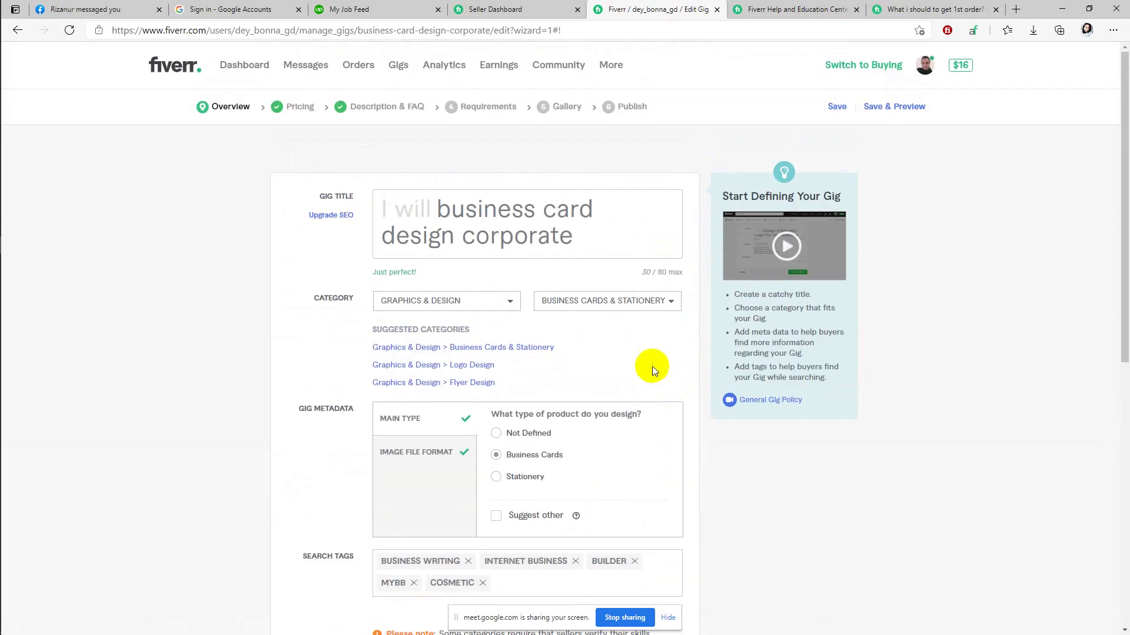
pyautogui.scroll(-6, 652, 366)
pyautogui.scroll(6, 503, 298)
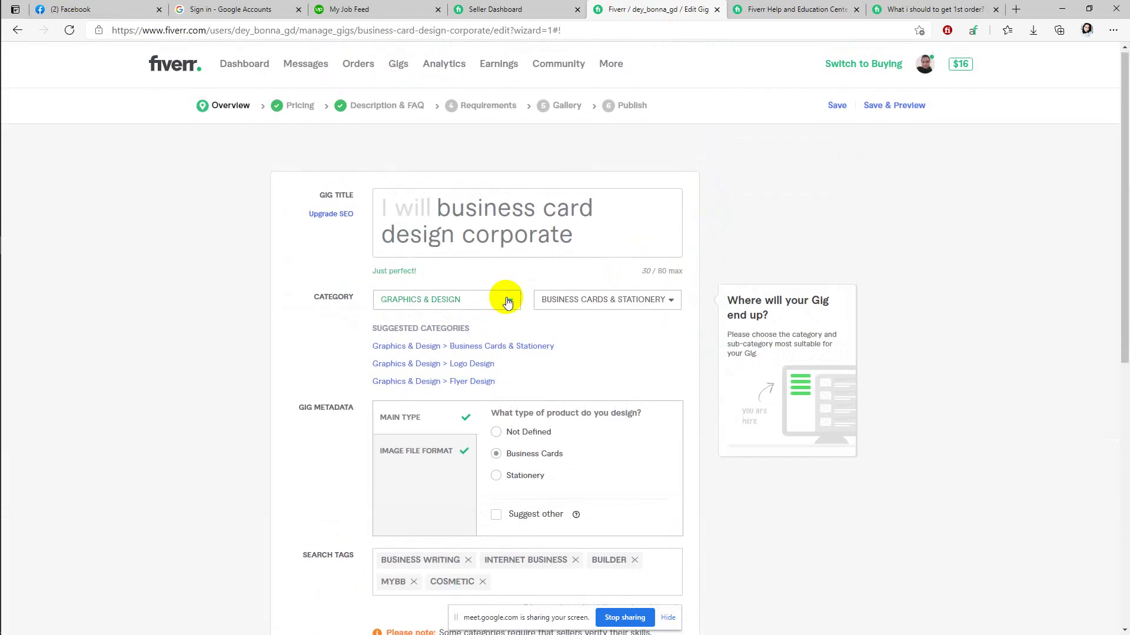
# Step: Leave the gig editor for the seller dashboard and reload it
pyautogui.click(246, 70)
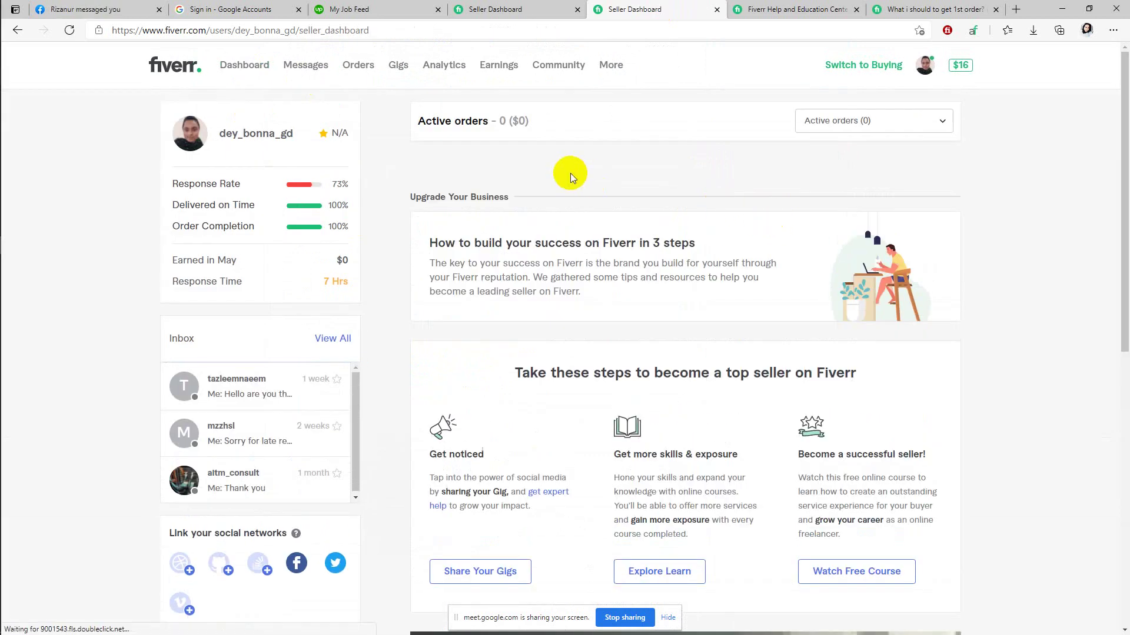
pyautogui.rightClick(553, 160)
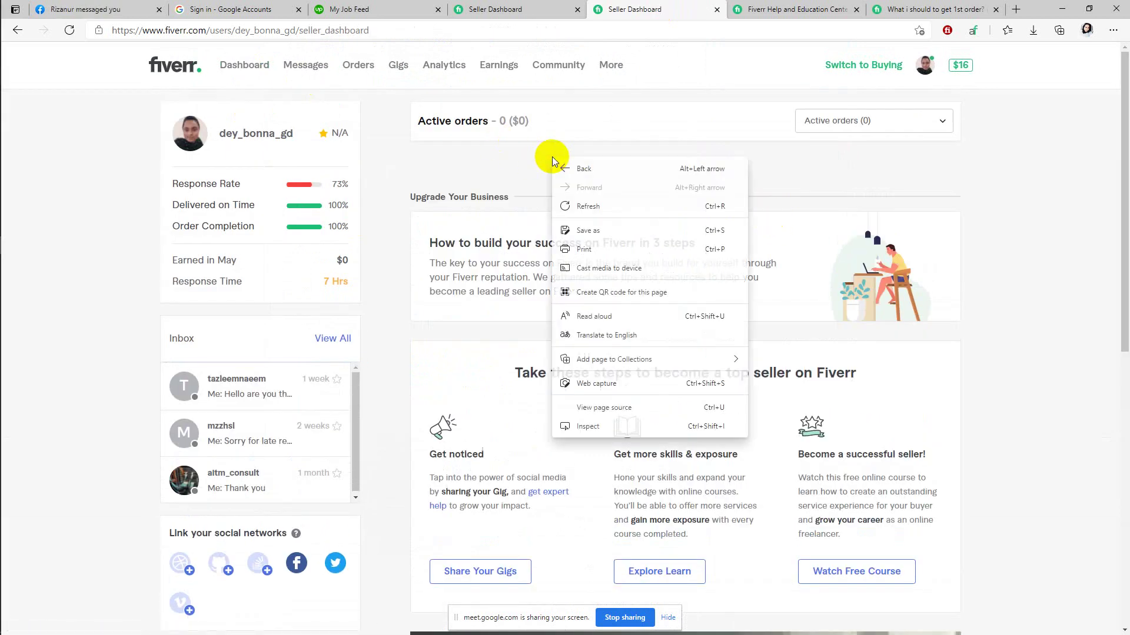
pyautogui.click(587, 203)
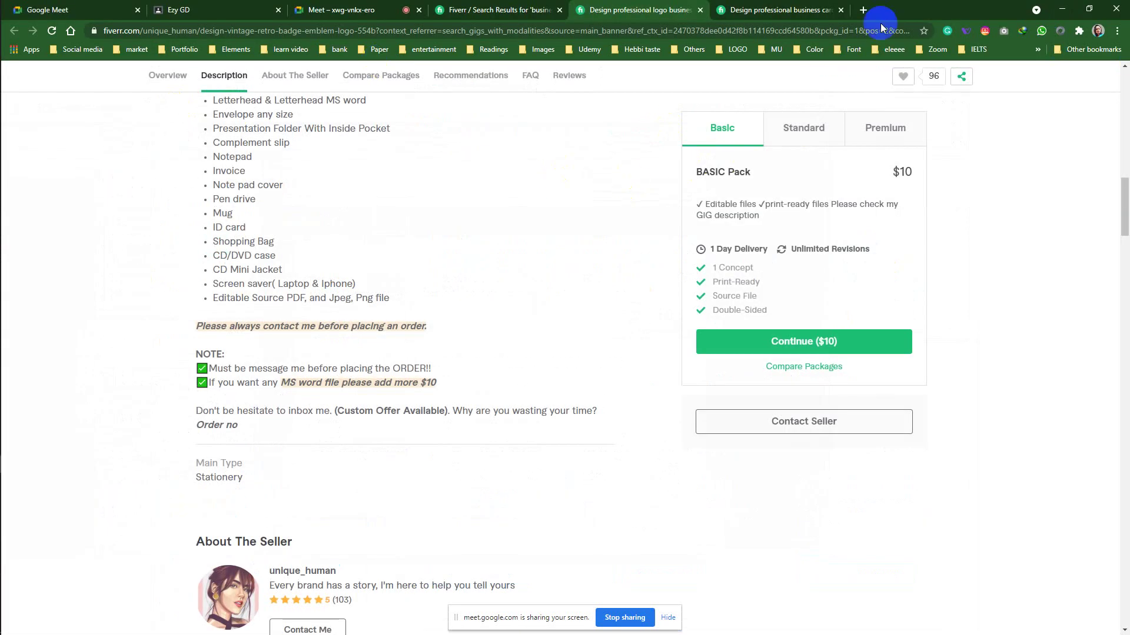
# Step: Close the two opened gig pages and the Fiverr search results, and minimize the meeting's browser window
pyautogui.click(841, 10)
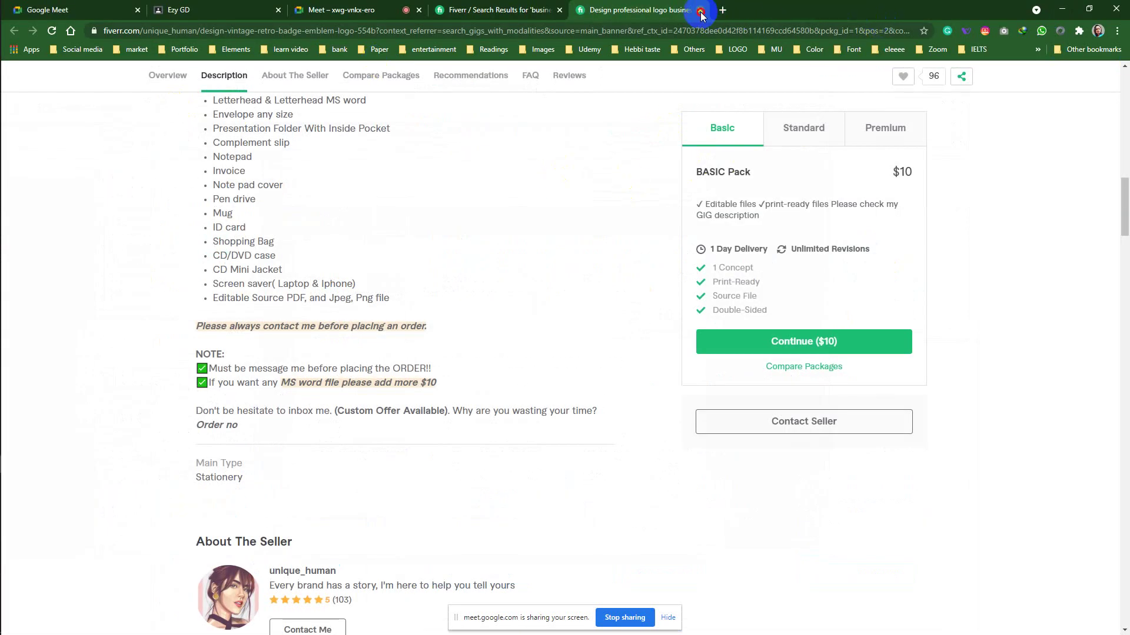
pyautogui.click(700, 10)
pyautogui.click(560, 10)
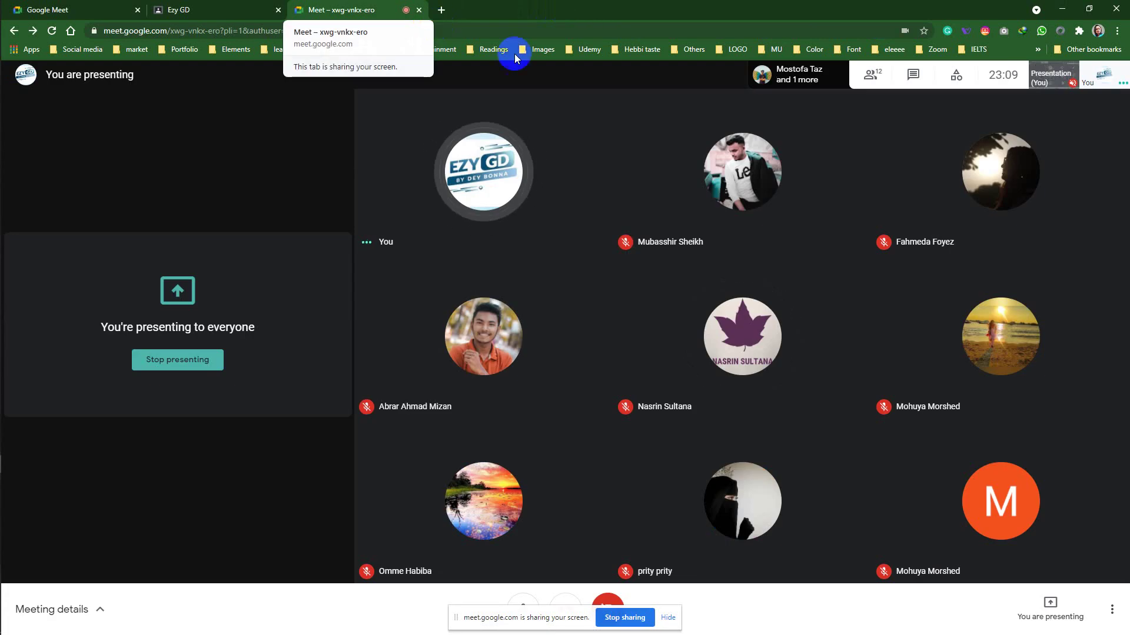
pyautogui.click(1063, 12)
# Step: Create a new document in Adobe Illustrator with the preset settings
pyautogui.moveTo(10, 238)
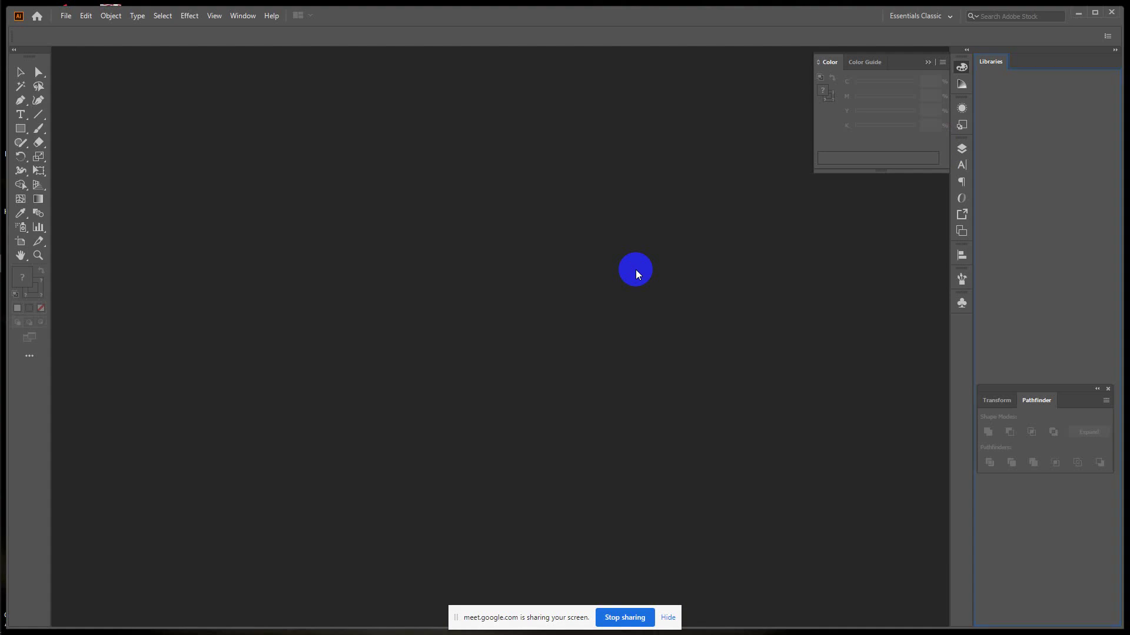
pyautogui.hotkey('ctrl', 'n')
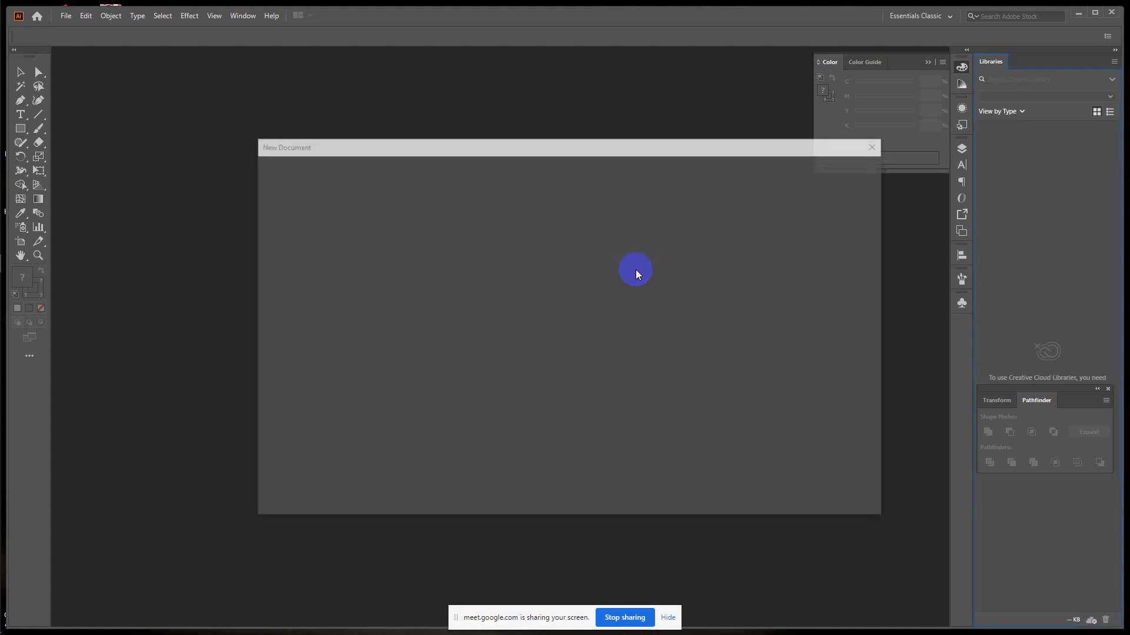
pyautogui.press('Return')
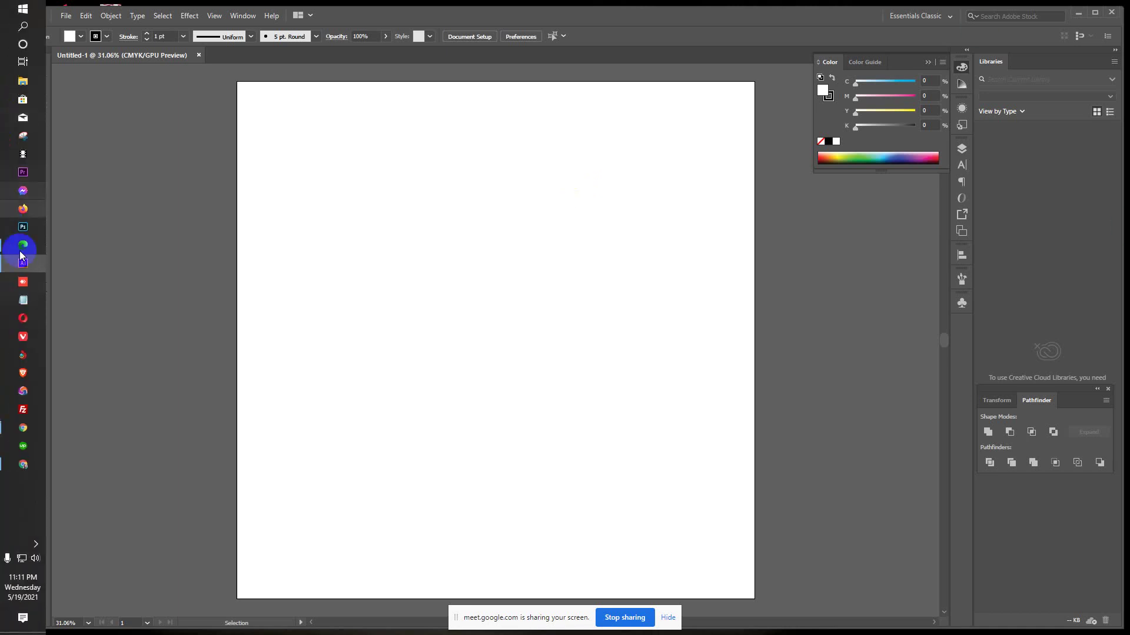
# Step: Switch to the Fiverr browser window and open the Buyer Requests page
pyautogui.click(20, 251)
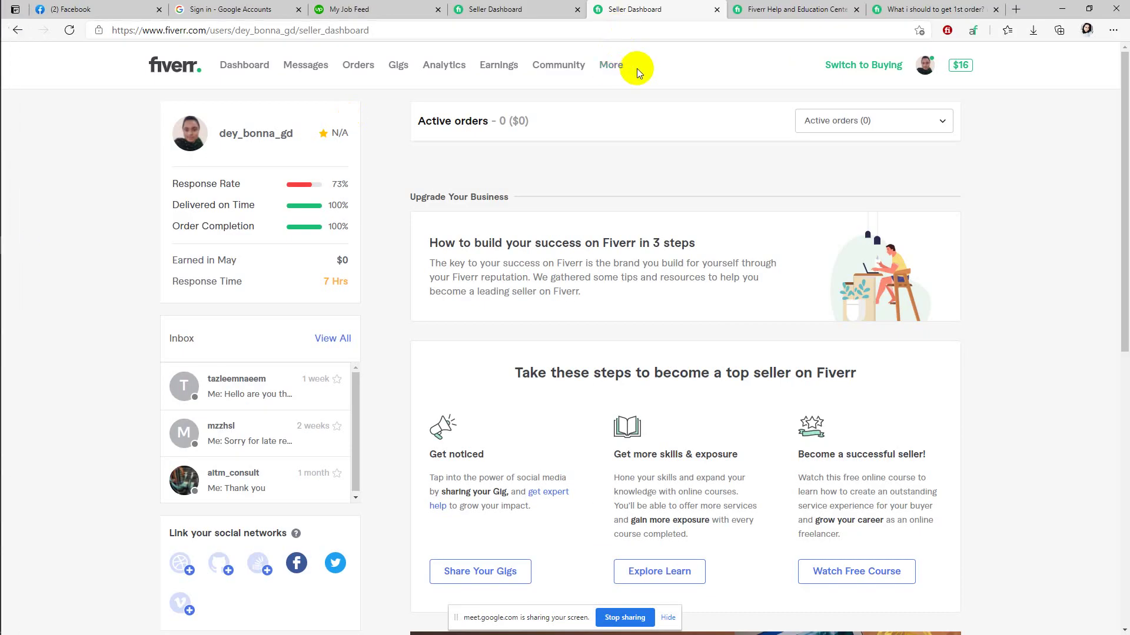
pyautogui.moveTo(611, 66)
pyautogui.click(613, 95)
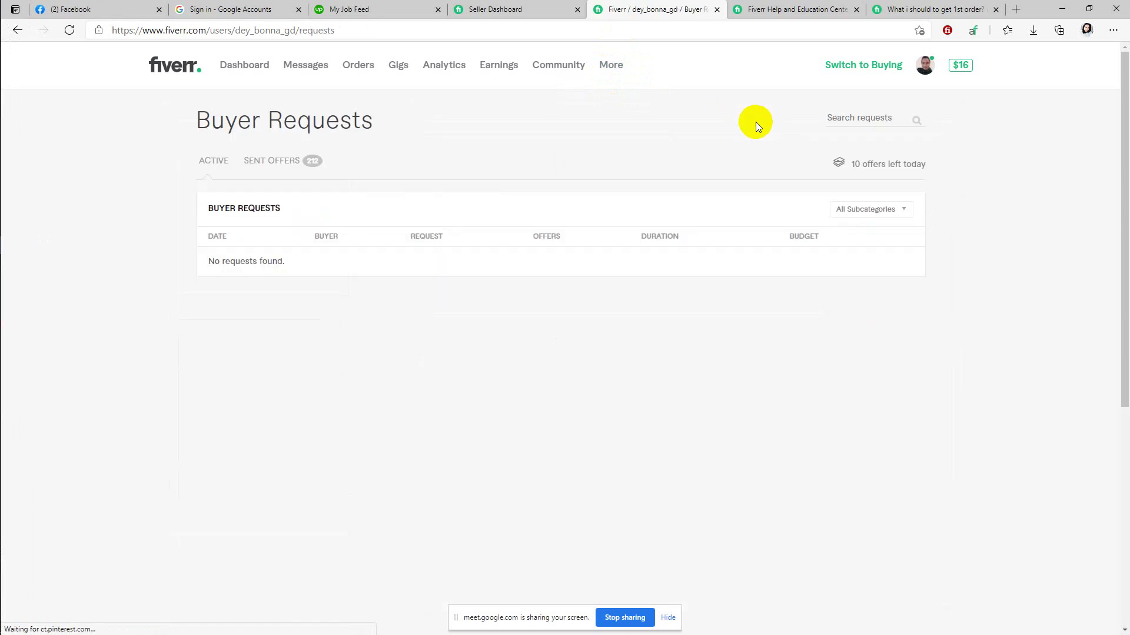
# Step: Reload the Buyer Requests page and check how many offers are left for today
pyautogui.rightClick(641, 121)
pyautogui.click(680, 167)
pyautogui.rightClick(633, 140)
pyautogui.click(689, 193)
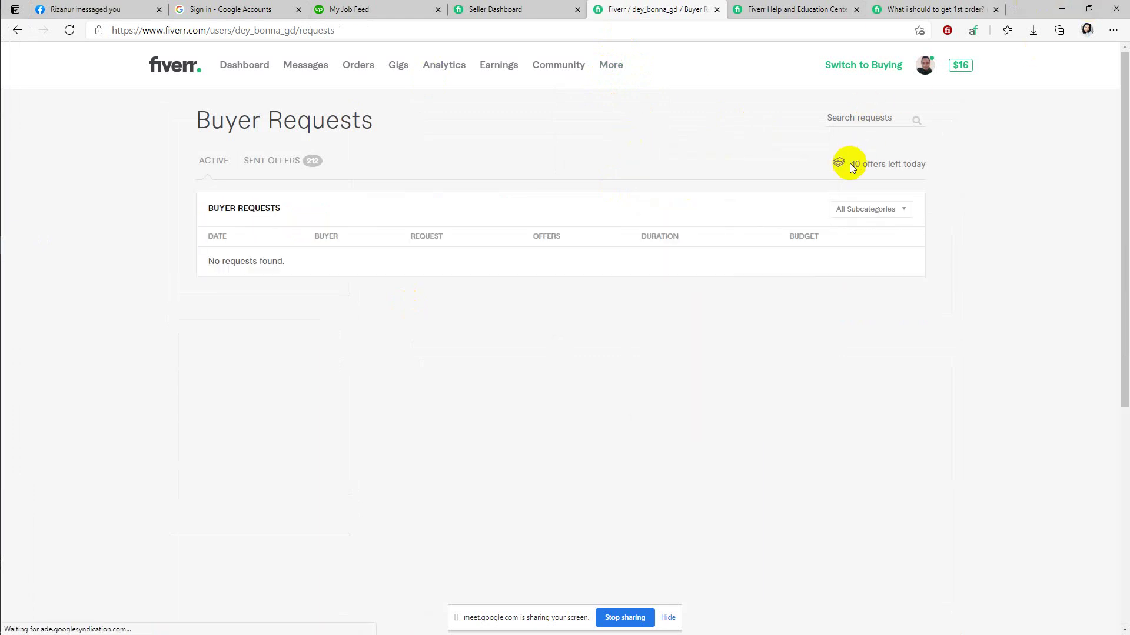
pyautogui.moveTo(850, 166); pyautogui.dragTo(933, 169)
pyautogui.click(933, 169)
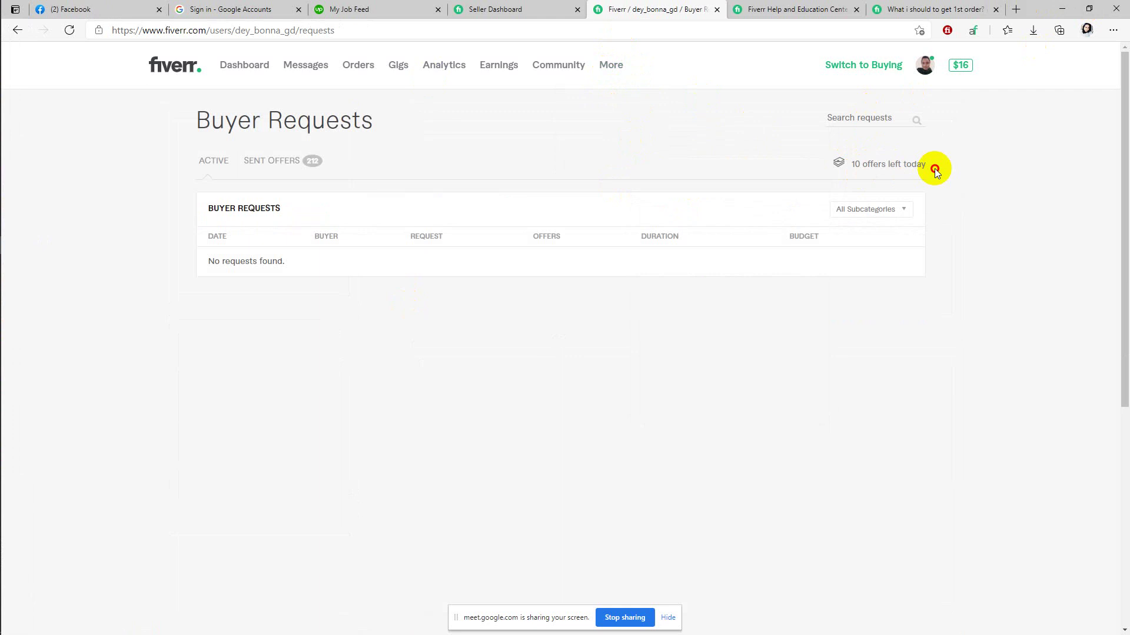
# Step: Switch back to Illustrator and draw an upright ellipse about 361 by 598 px in the upper part of the artboard
pyautogui.click(1064, 10)
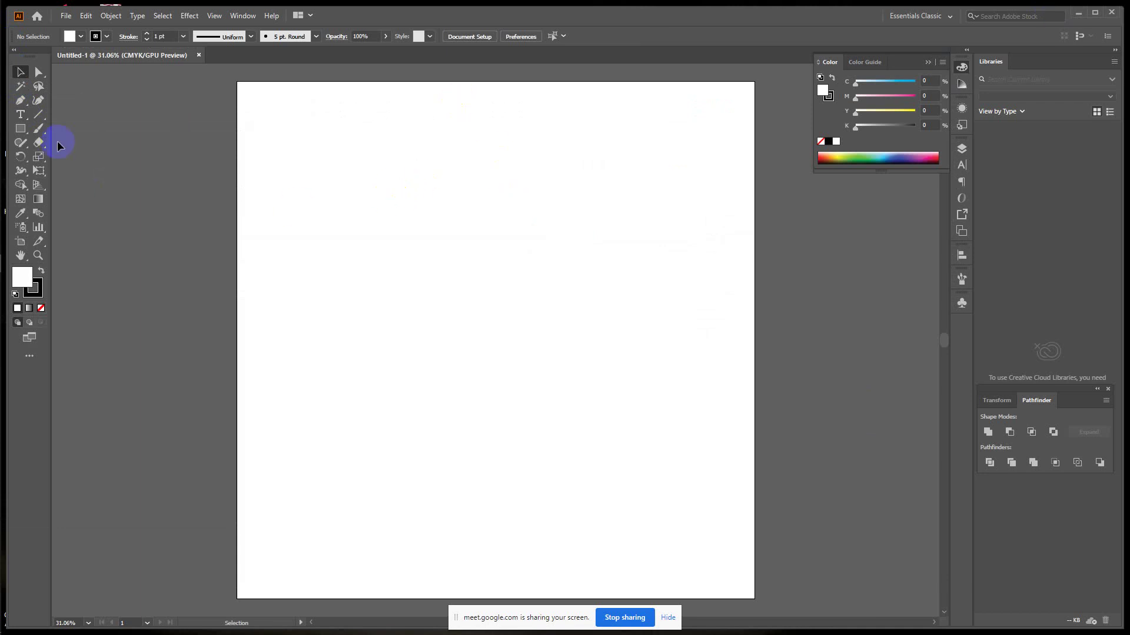
pyautogui.click(23, 130)
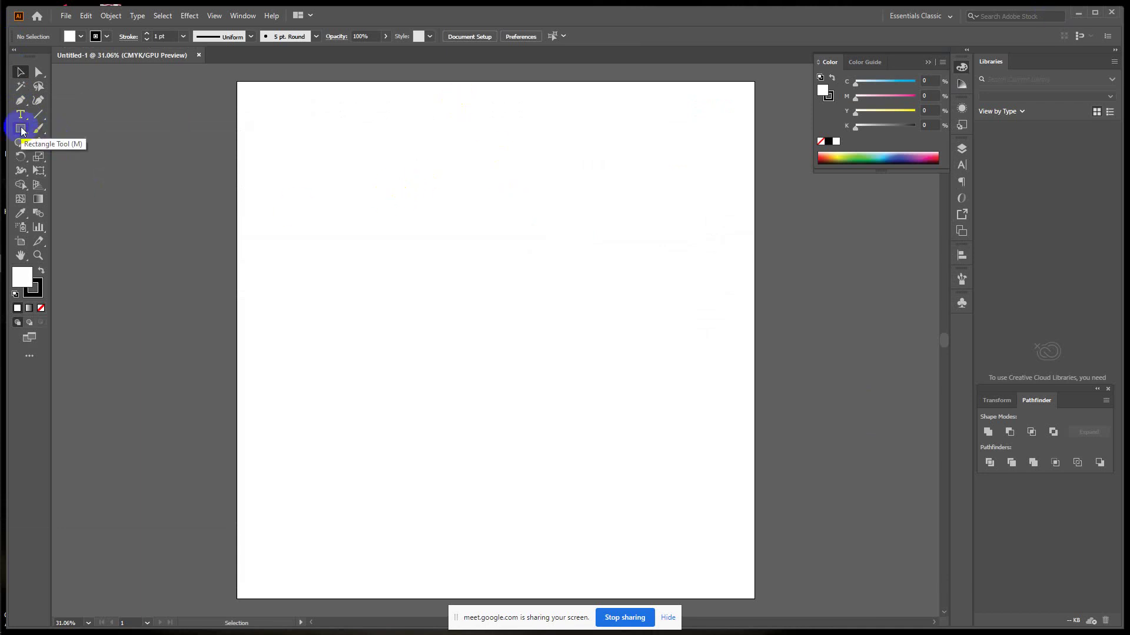
pyautogui.moveTo(21, 131); pyautogui.dragTo(76, 156)
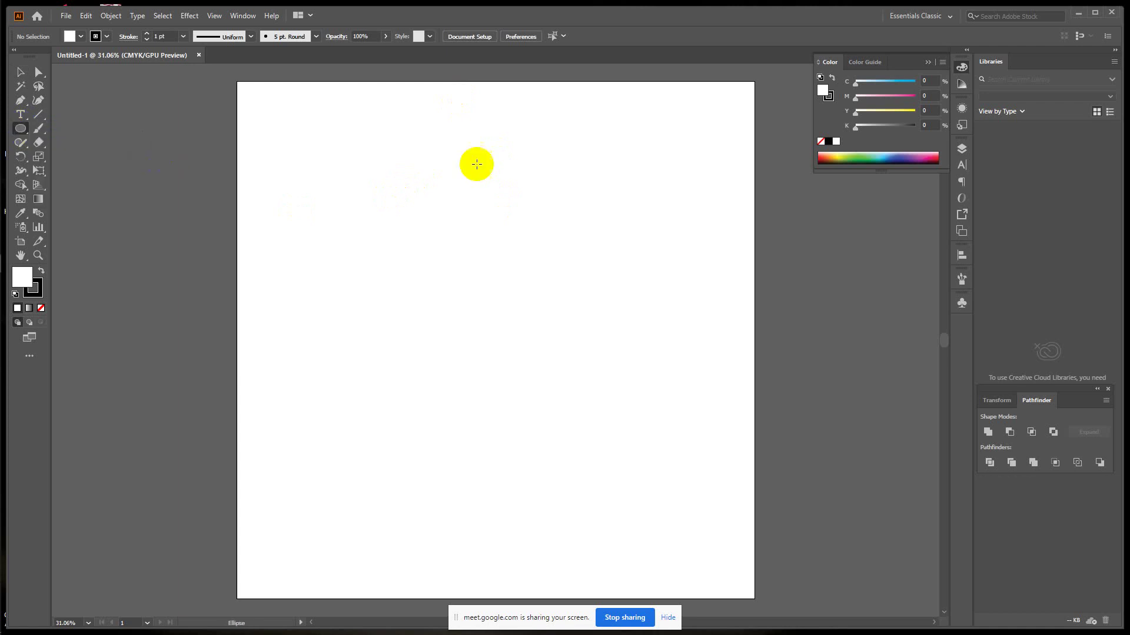
pyautogui.moveTo(406, 147)
pyautogui.mouseDown()
pyautogui.moveTo(497, 300)
pyautogui.moveTo(610, 310)
pyautogui.mouseUp()
# Step: Swap the ellipse's fill and stroke colours to give it a black fill, and set its stroke to none
pyautogui.click(40, 271)
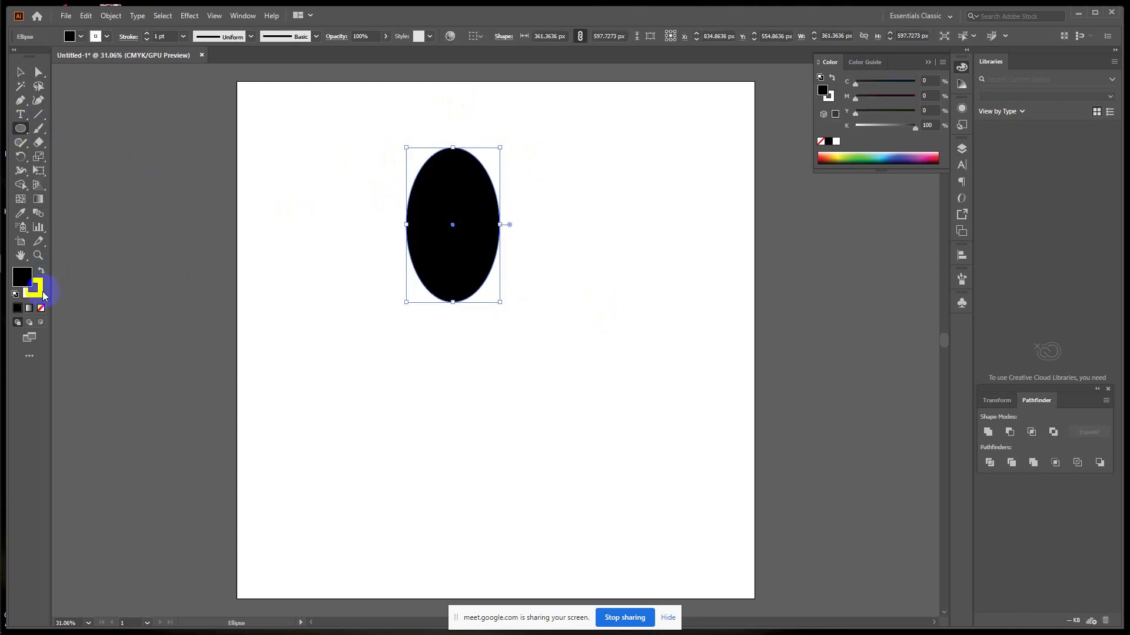
pyautogui.click(41, 271)
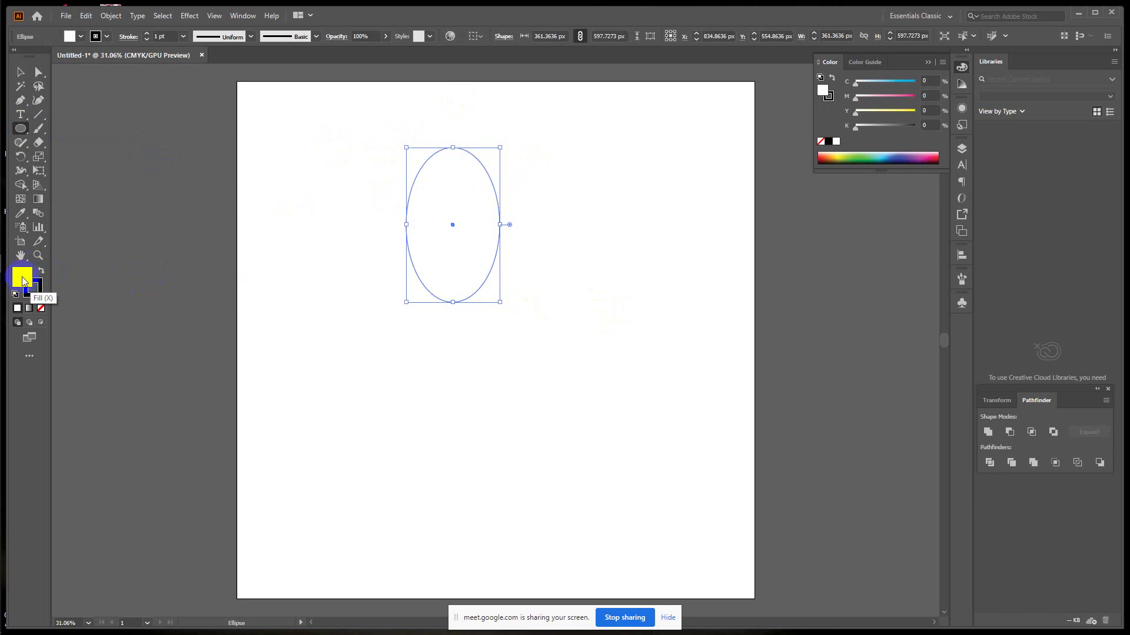
pyautogui.click(38, 272)
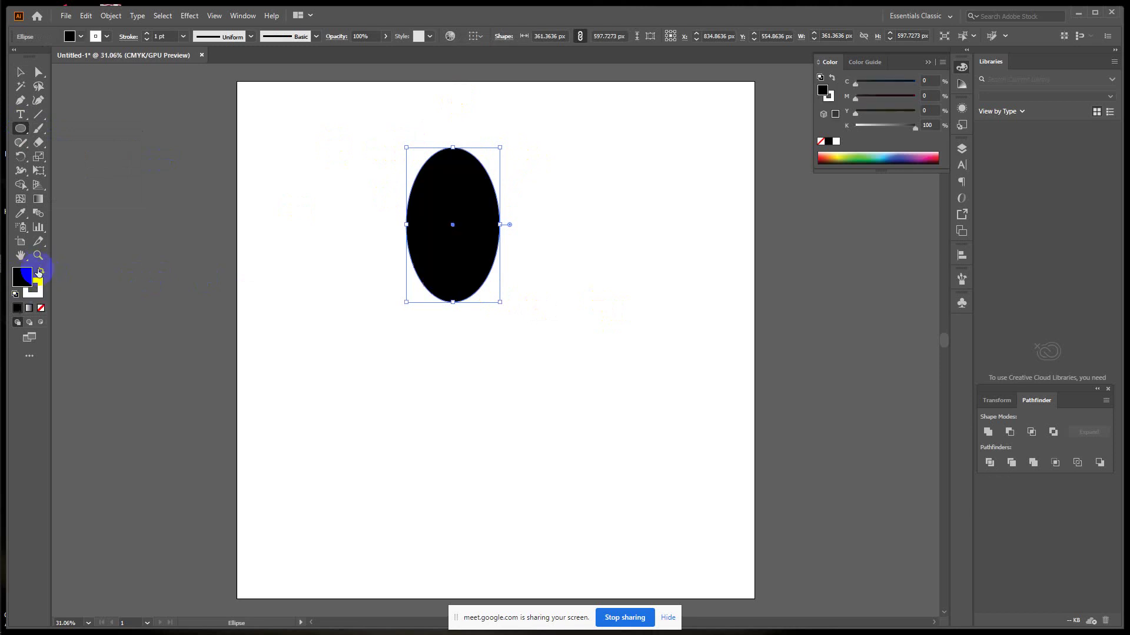
pyautogui.click(39, 272)
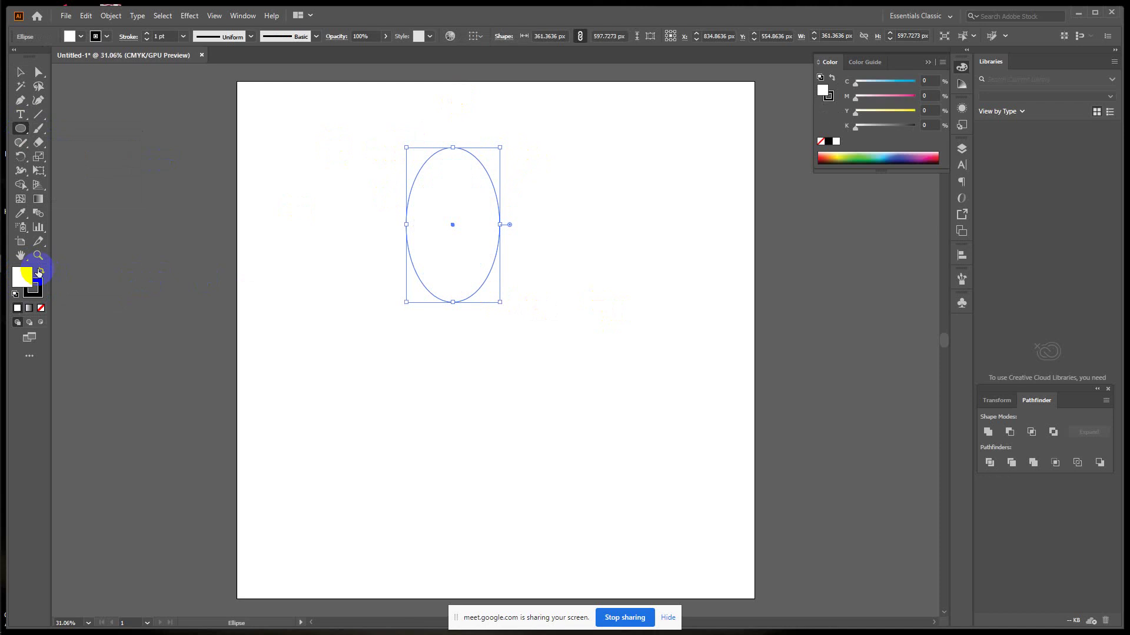
pyautogui.click(38, 287)
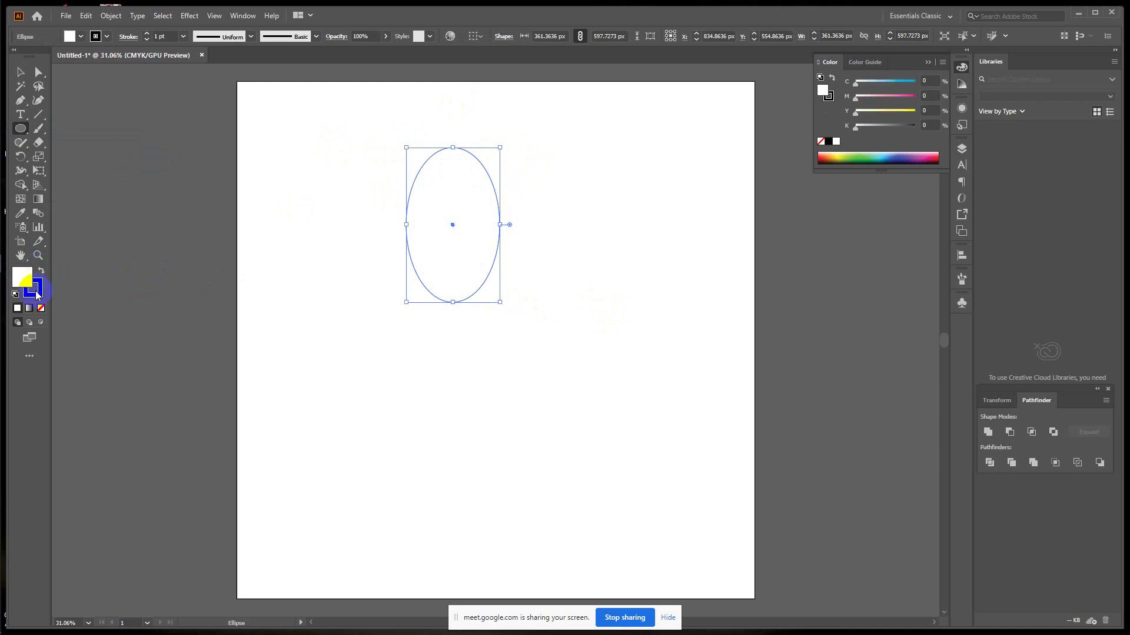
pyautogui.click(41, 272)
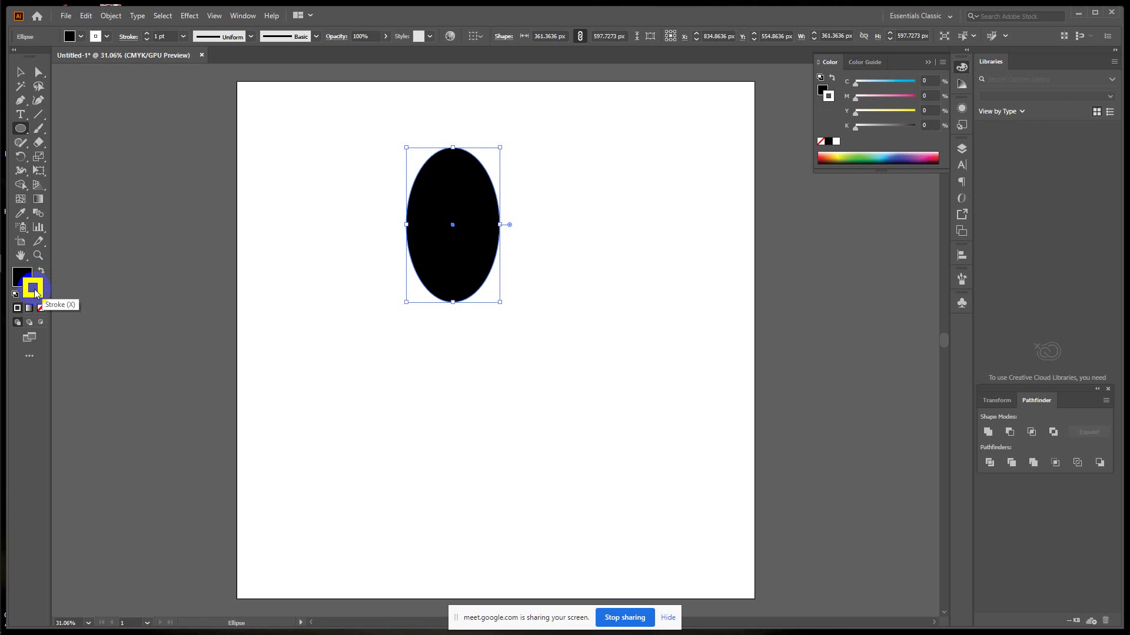
pyautogui.click(41, 309)
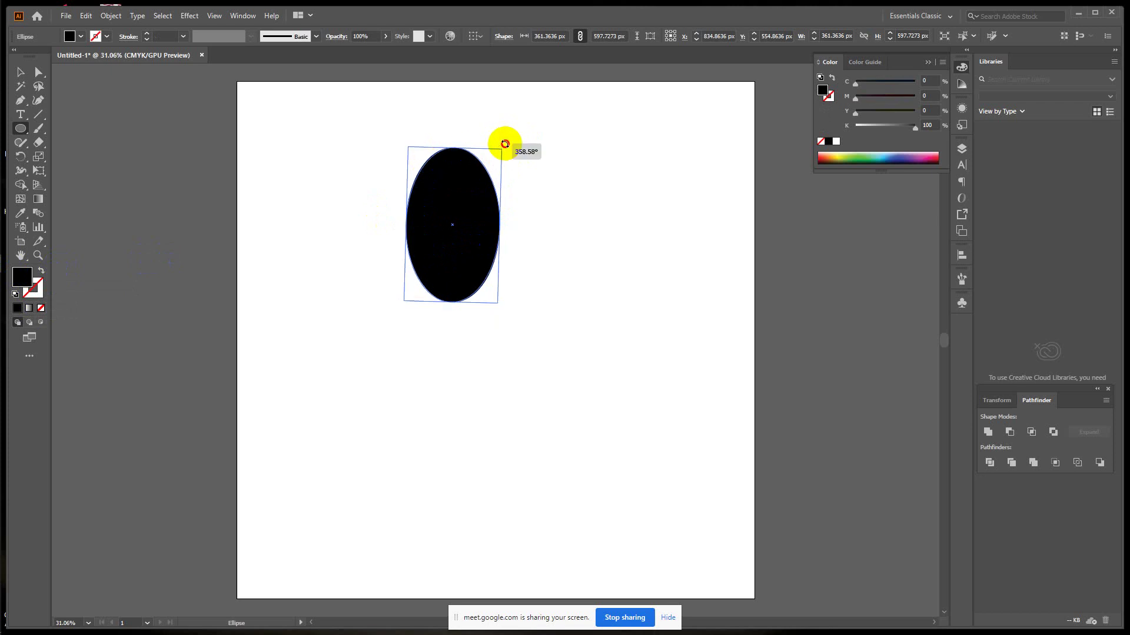
# Step: Try rotating the ellipse freehand from a corner of its bounding box, and undo the rotation
pyautogui.moveTo(504, 143); pyautogui.dragTo(324, 113)
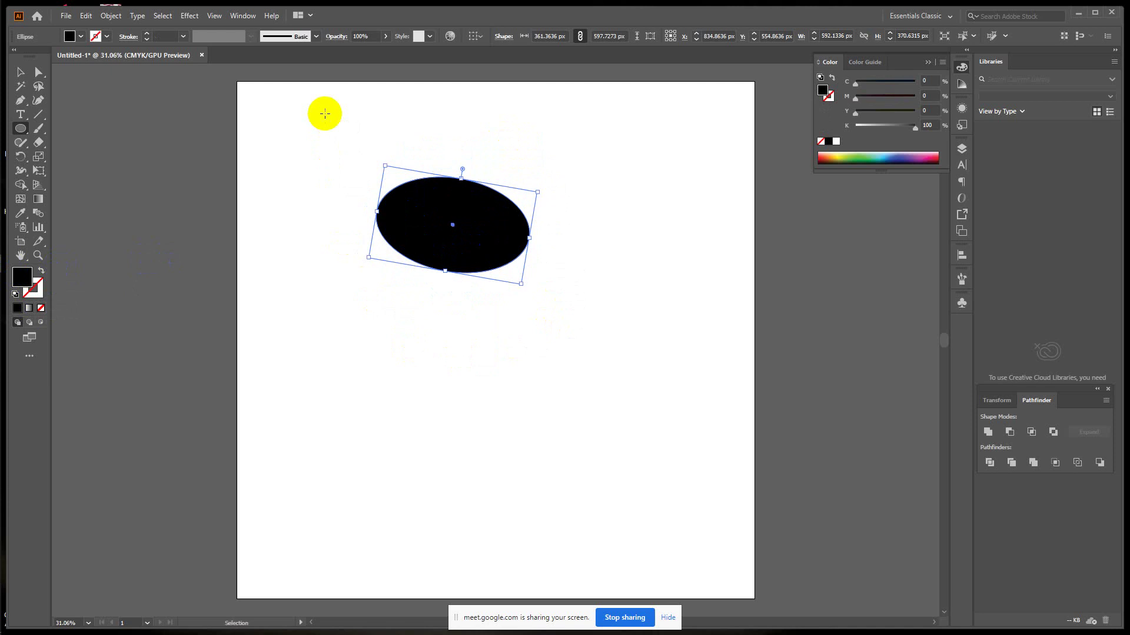
pyautogui.hotkey('ctrl', 'z')
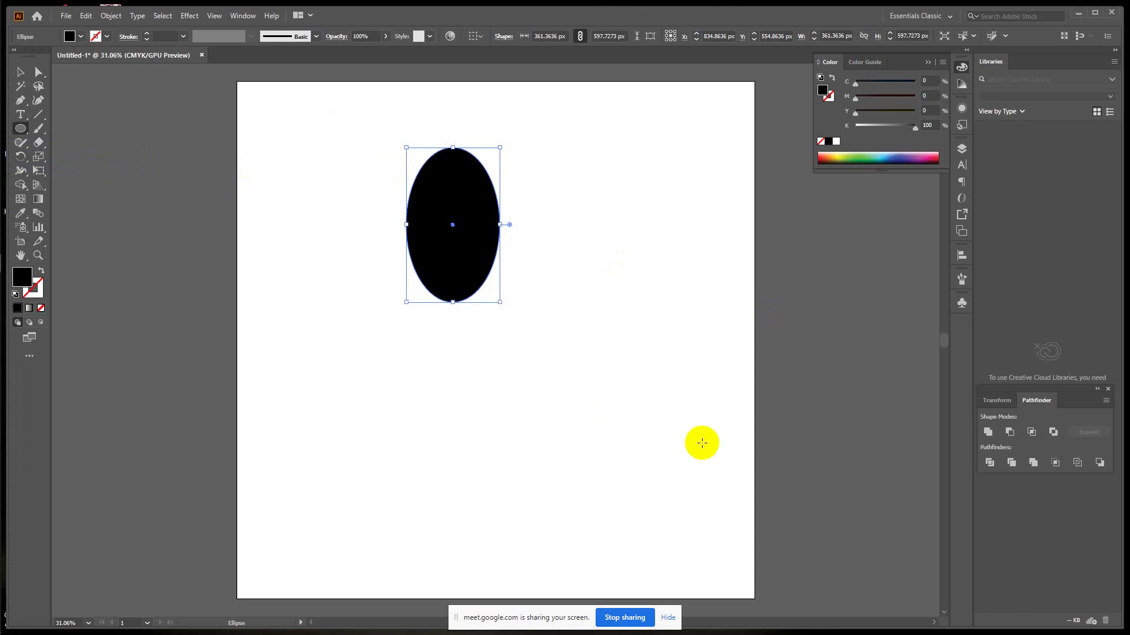
pyautogui.click(469, 237)
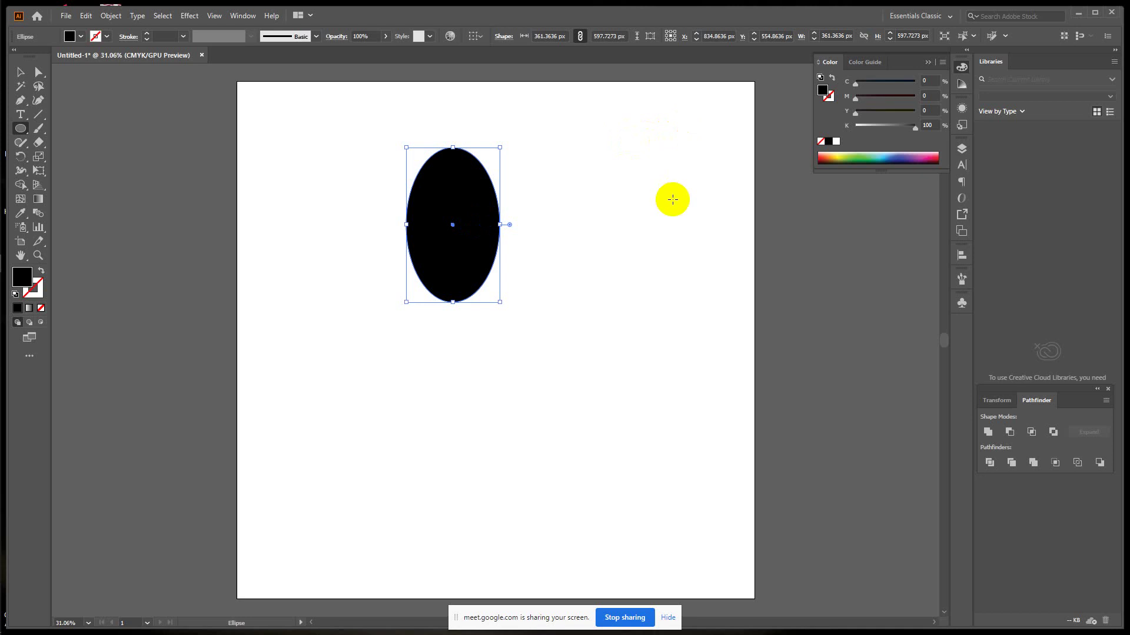
# Step: Try rotating the ellipse freehand about its centre with the Rotate tool, and undo the rotation
pyautogui.click(23, 160)
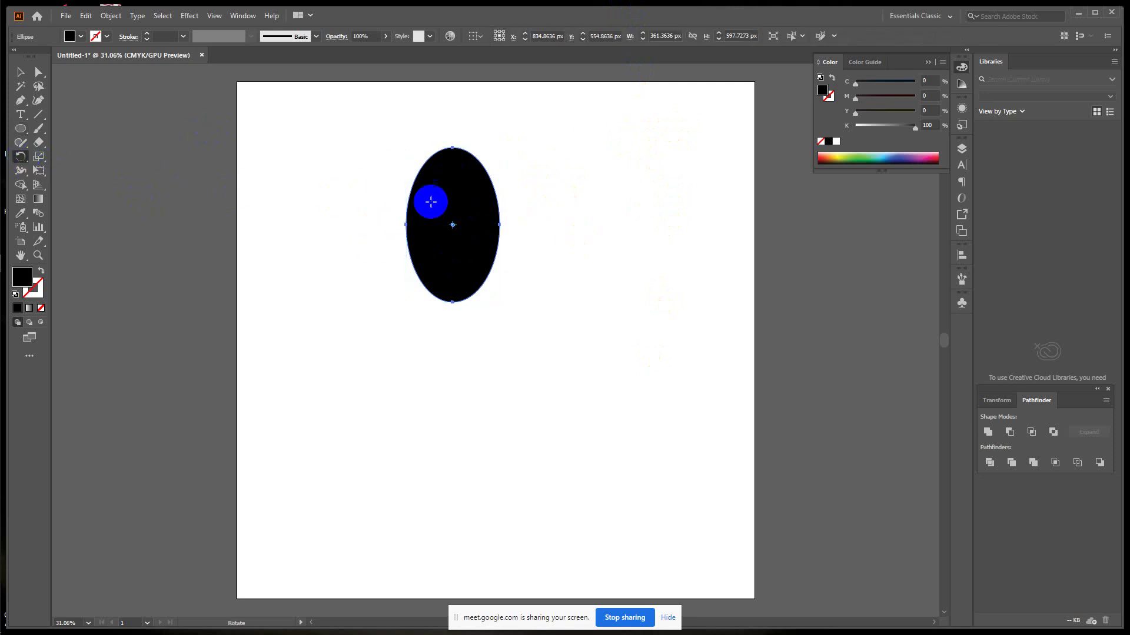
pyautogui.moveTo(467, 170); pyautogui.dragTo(472, 285)
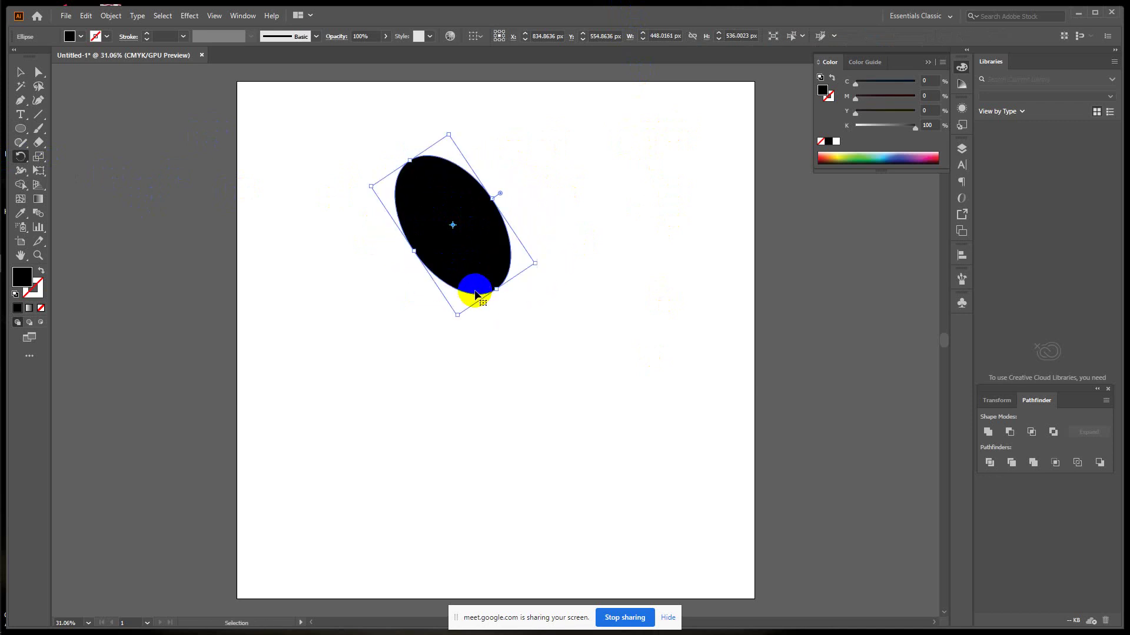
pyautogui.hotkey('ctrl', 'z')
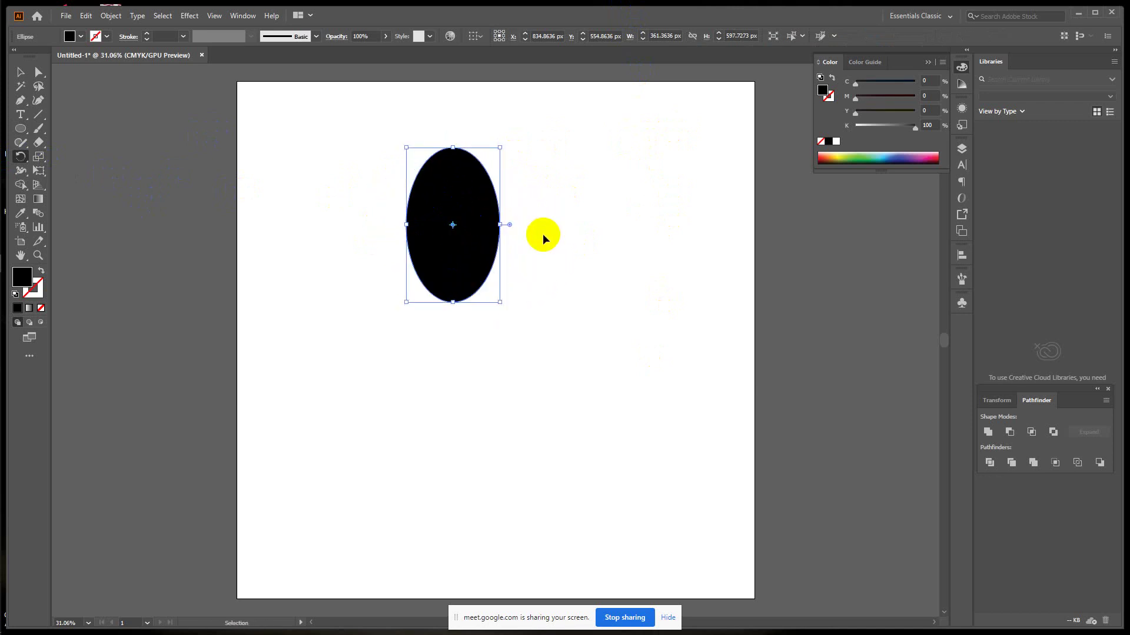
# Step: Reset the ellipse to the default fill and stroke colours, and restore its black fill with no stroke
pyautogui.press('d')
pyautogui.click(21, 72)
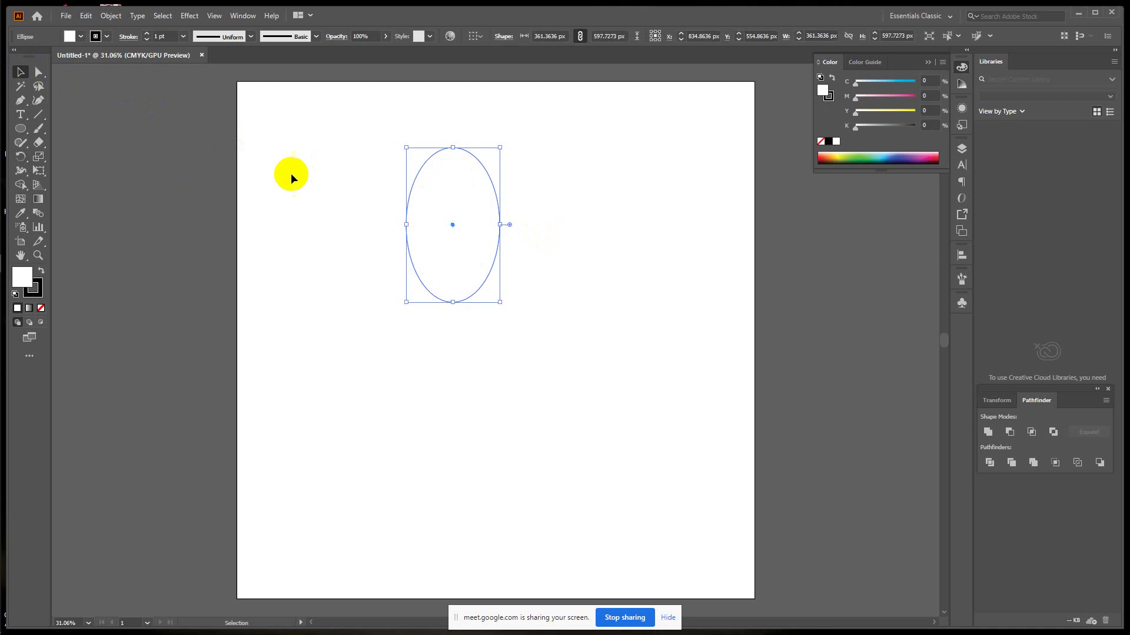
pyautogui.moveTo(320, 137); pyautogui.dragTo(585, 331)
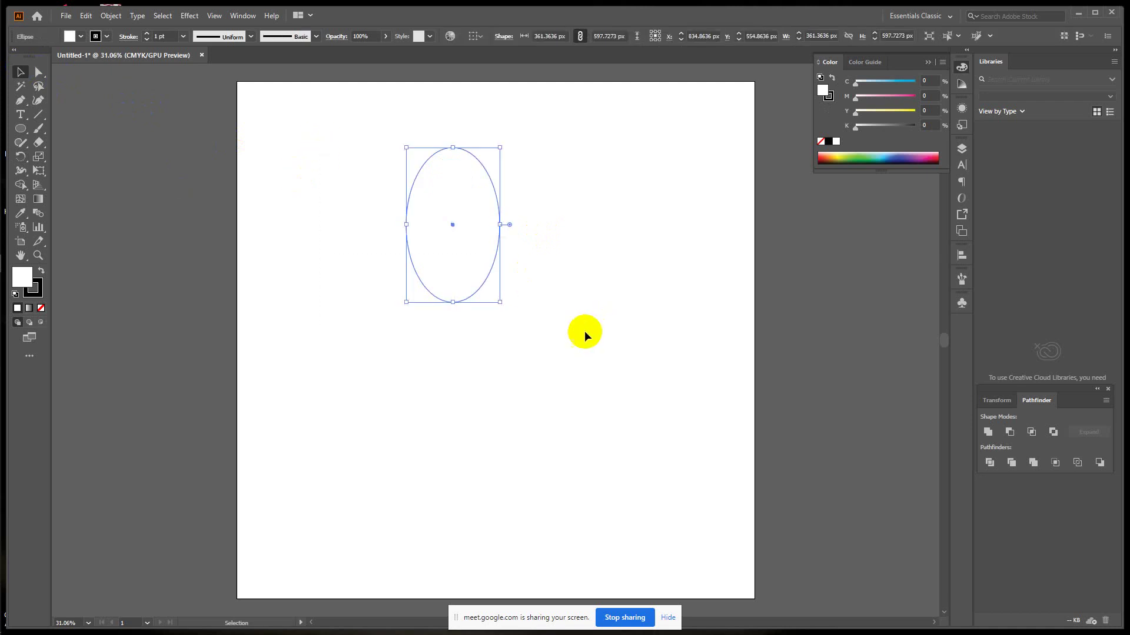
pyautogui.click(41, 270)
pyautogui.click(40, 307)
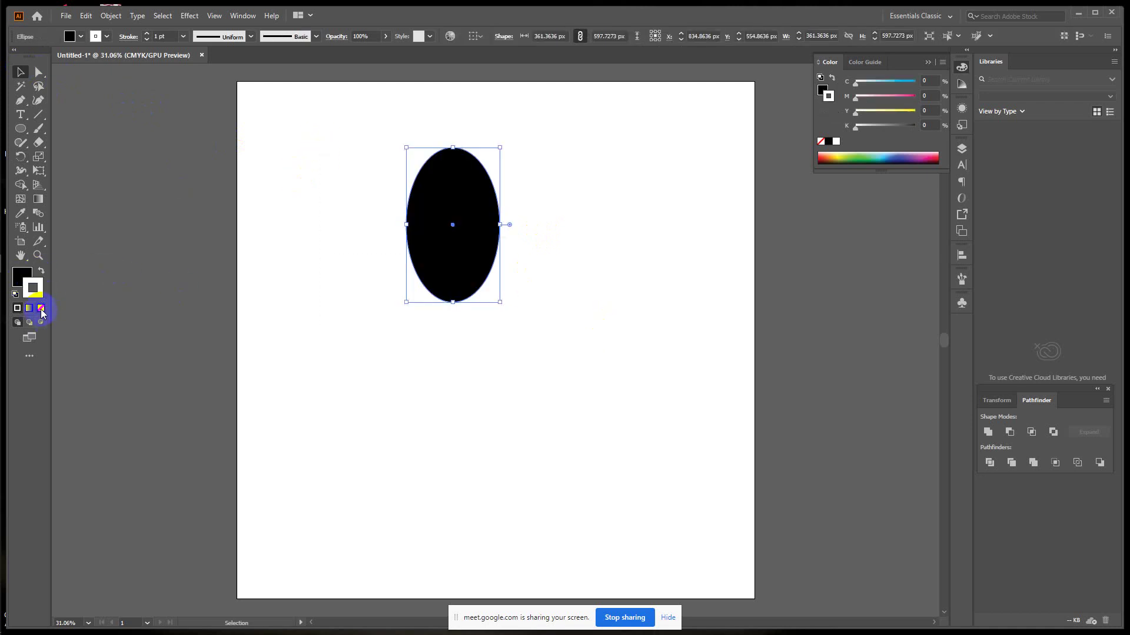
pyautogui.click(14, 277)
pyautogui.click(383, 125)
pyautogui.moveTo(384, 126); pyautogui.dragTo(639, 424)
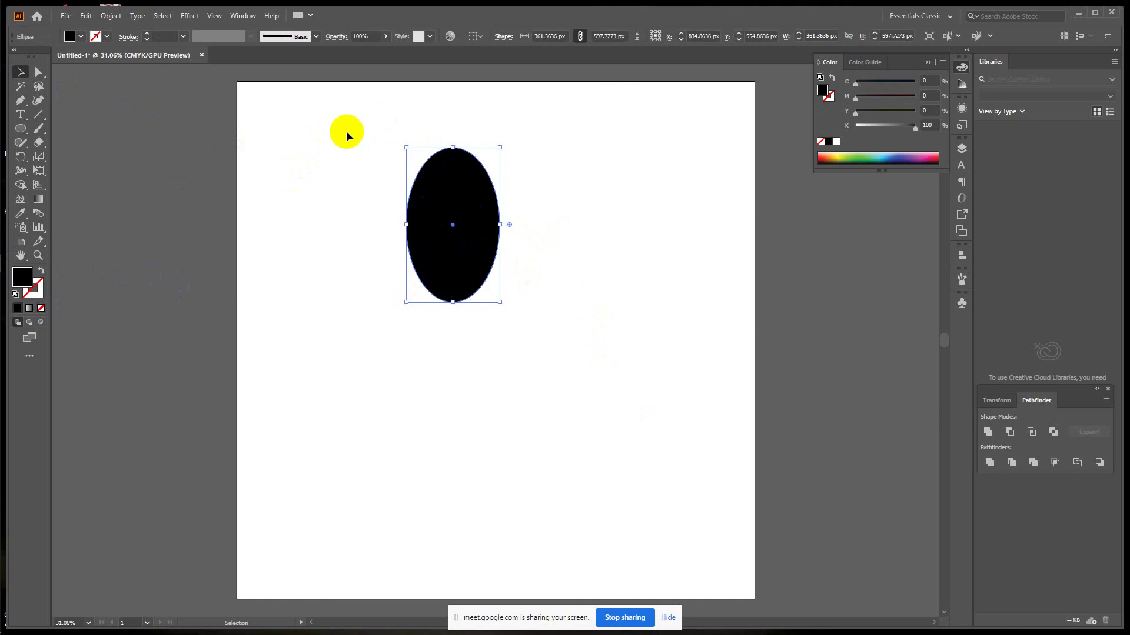
# Step: Rotate the black ellipse freehand slightly about its centre with the Rotate tool, tilting its upper end to the left
pyautogui.click(38, 171)
pyautogui.click(21, 157)
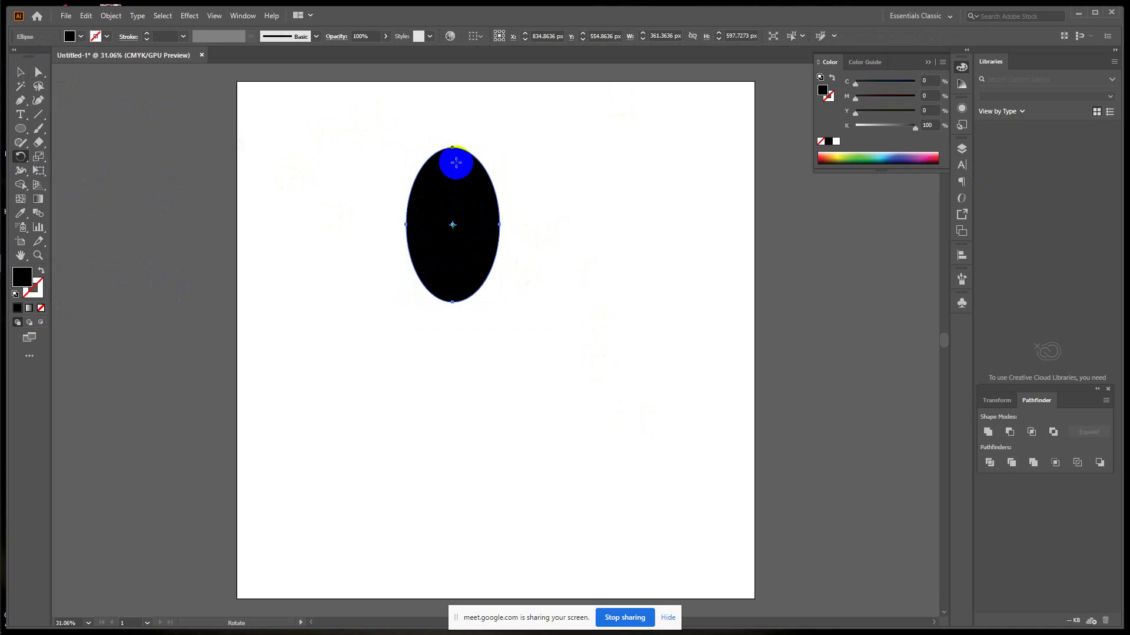
pyautogui.moveTo(456, 163); pyautogui.dragTo(457, 238)
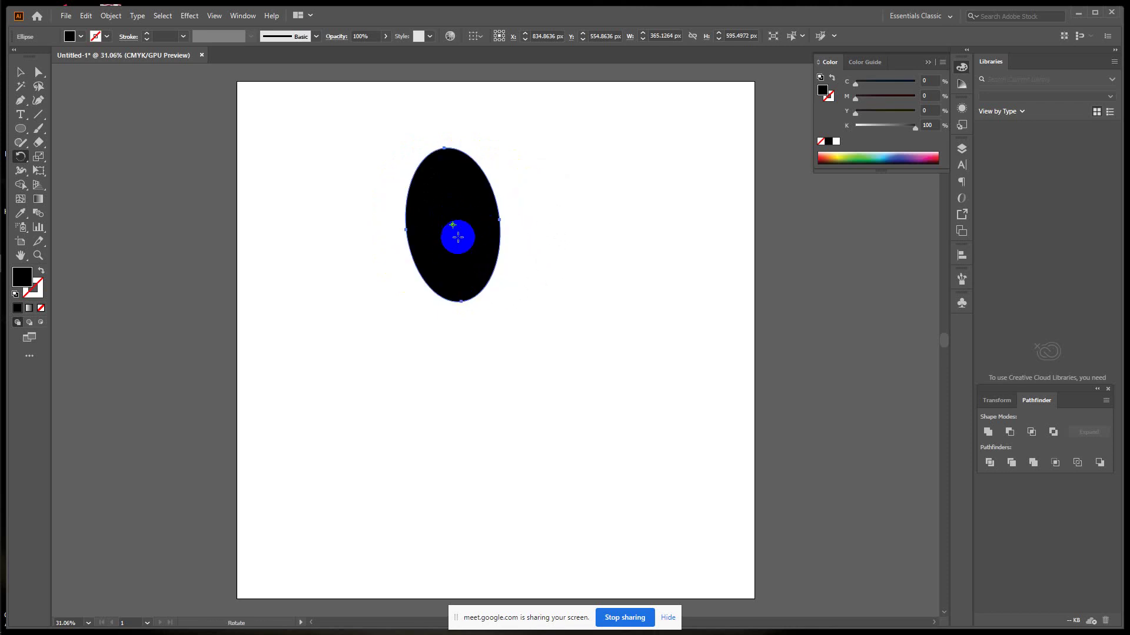
pyautogui.moveTo(440, 263); pyautogui.dragTo(417, 185)
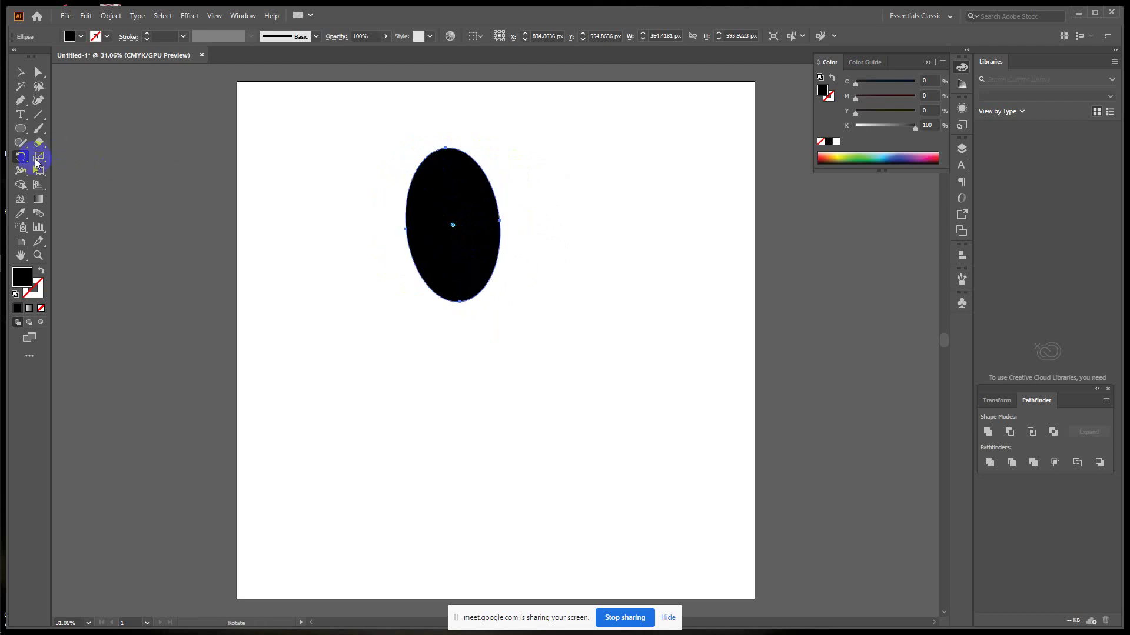
# Step: Draw a second ellipse about 366 by 530 px to the right of the first, and try rotating it freehand about a pivot near its lower end
pyautogui.click(21, 128)
pyautogui.moveTo(623, 215)
pyautogui.mouseDown()
pyautogui.moveTo(676, 355)
pyautogui.moveTo(716, 349)
pyautogui.mouseUp()
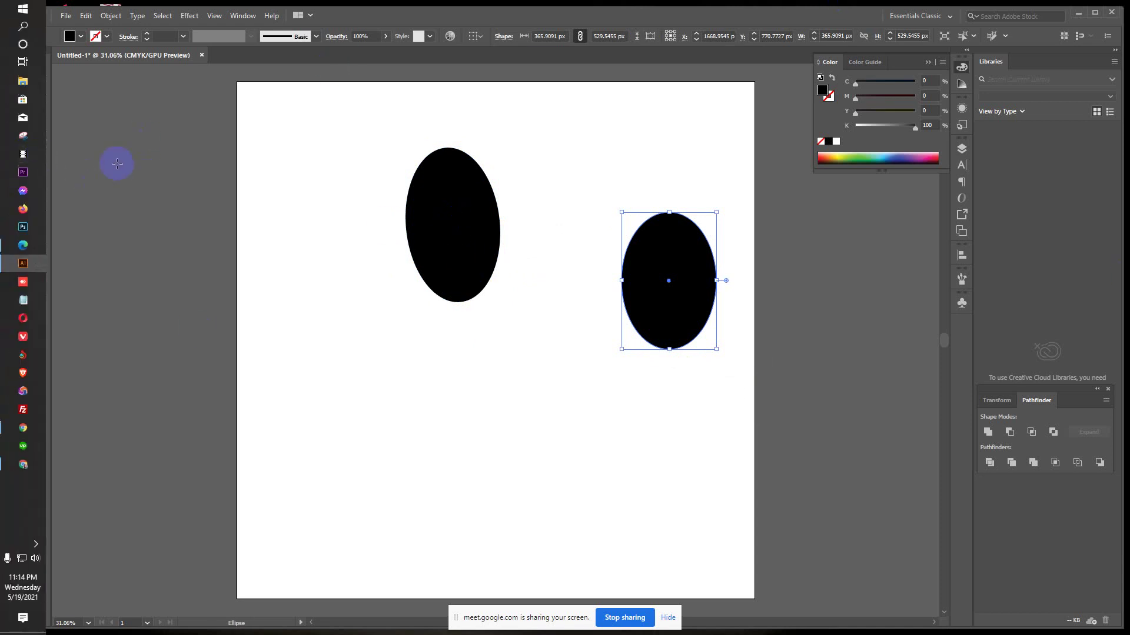
pyautogui.click(21, 155)
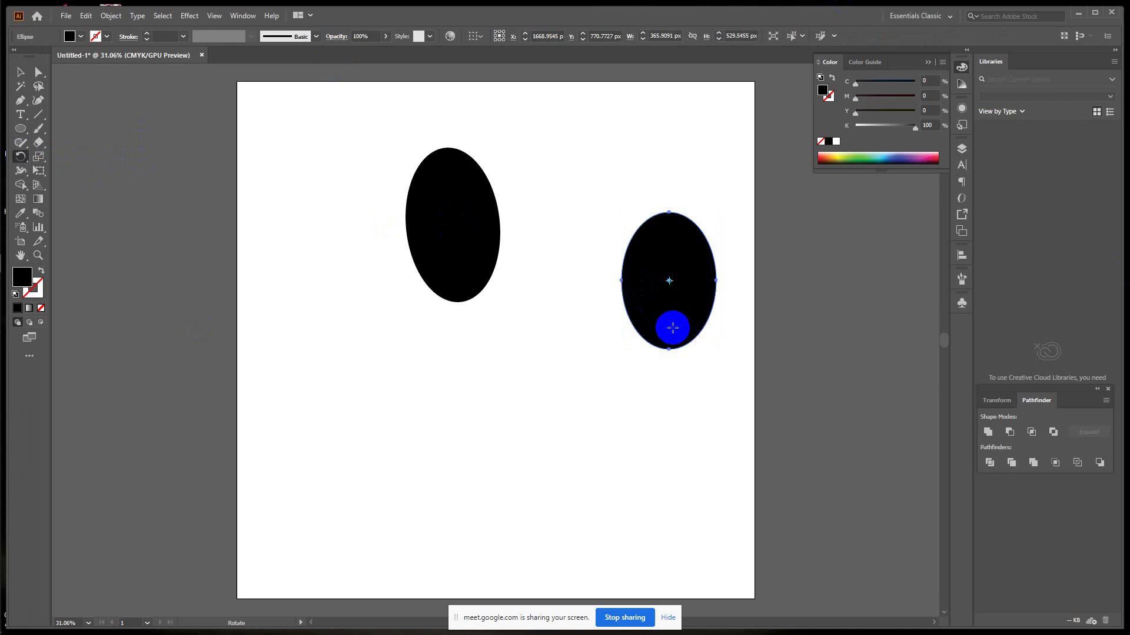
pyautogui.click(671, 331)
pyautogui.moveTo(681, 315); pyautogui.dragTo(563, 229)
pyautogui.click(607, 259)
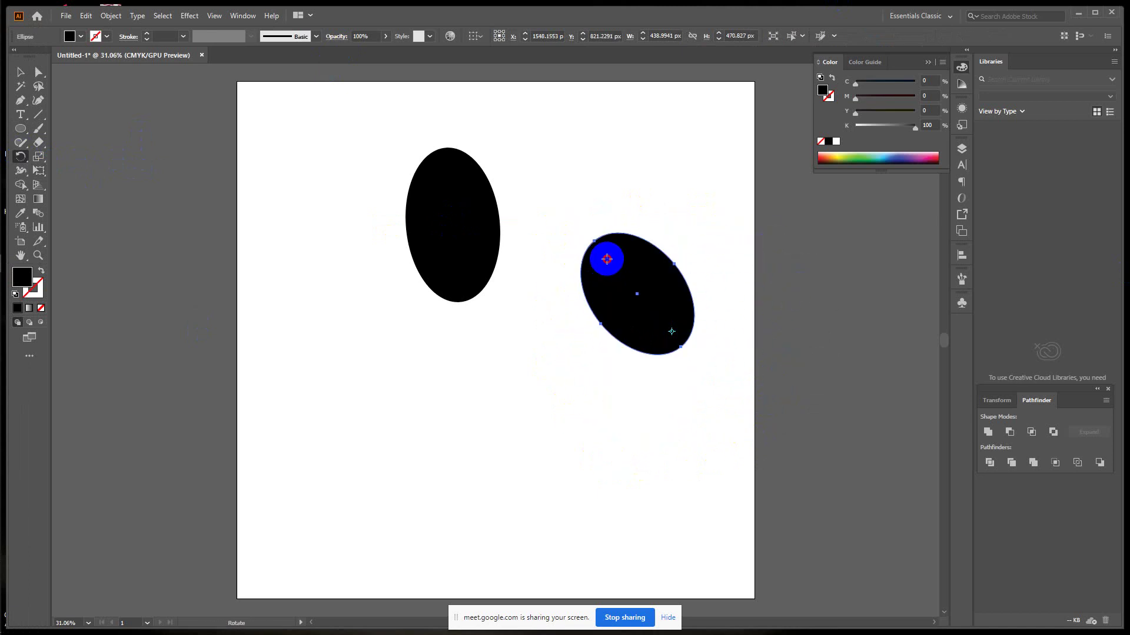
pyautogui.moveTo(606, 259); pyautogui.dragTo(783, 312)
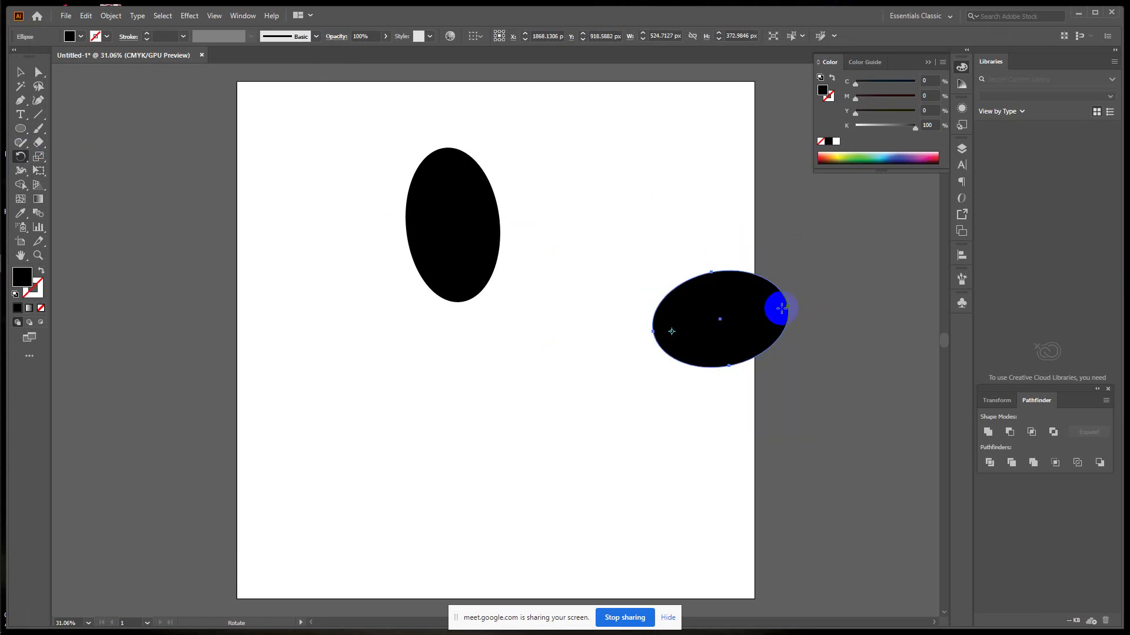
# Step: Delete the rotated second ellipse that overhangs the artboard's right edge
pyautogui.click(29, 78)
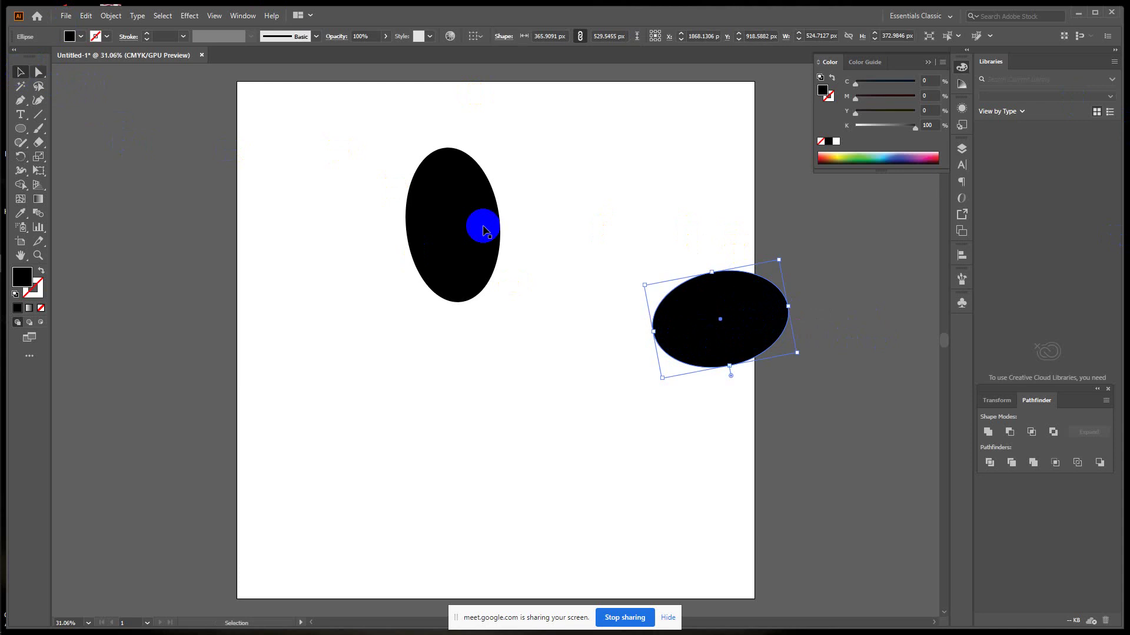
pyautogui.moveTo(748, 301); pyautogui.dragTo(611, 116)
pyautogui.press('Delete')
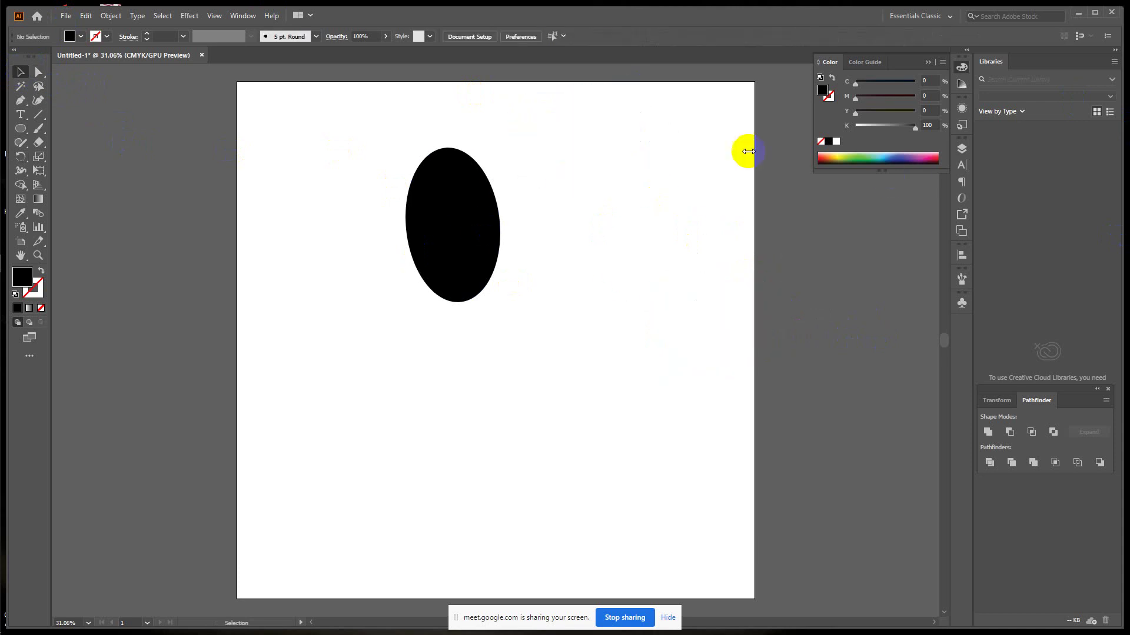
# Step: Draw an upright ellipse about 236 by 423 px to the right of the large one and place its rotation pivot near its lower end
pyautogui.click(21, 129)
pyautogui.moveTo(597, 142); pyautogui.dragTo(659, 250)
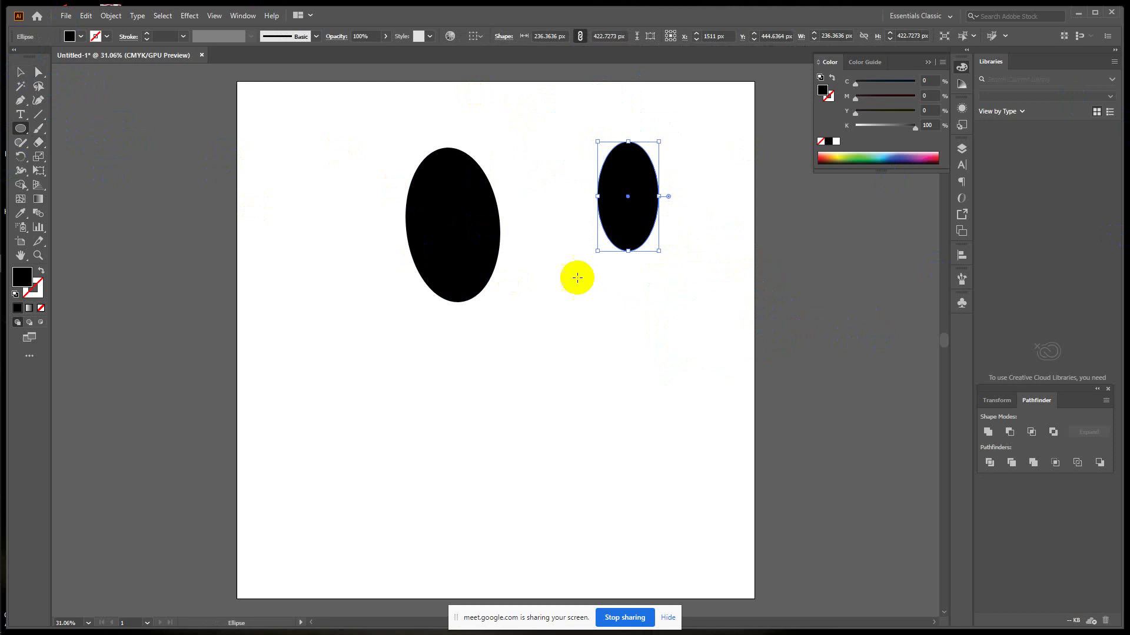
pyautogui.click(21, 156)
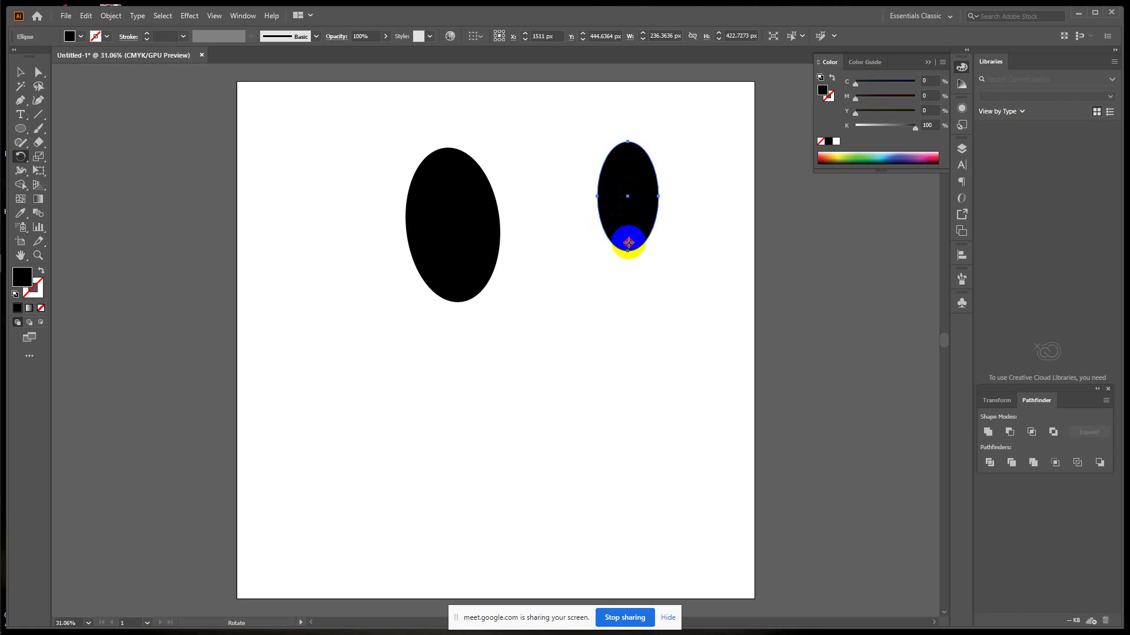
pyautogui.click(628, 242)
pyautogui.moveTo(630, 157); pyautogui.dragTo(718, 222)
pyautogui.hotkey('ctrl', 'z')
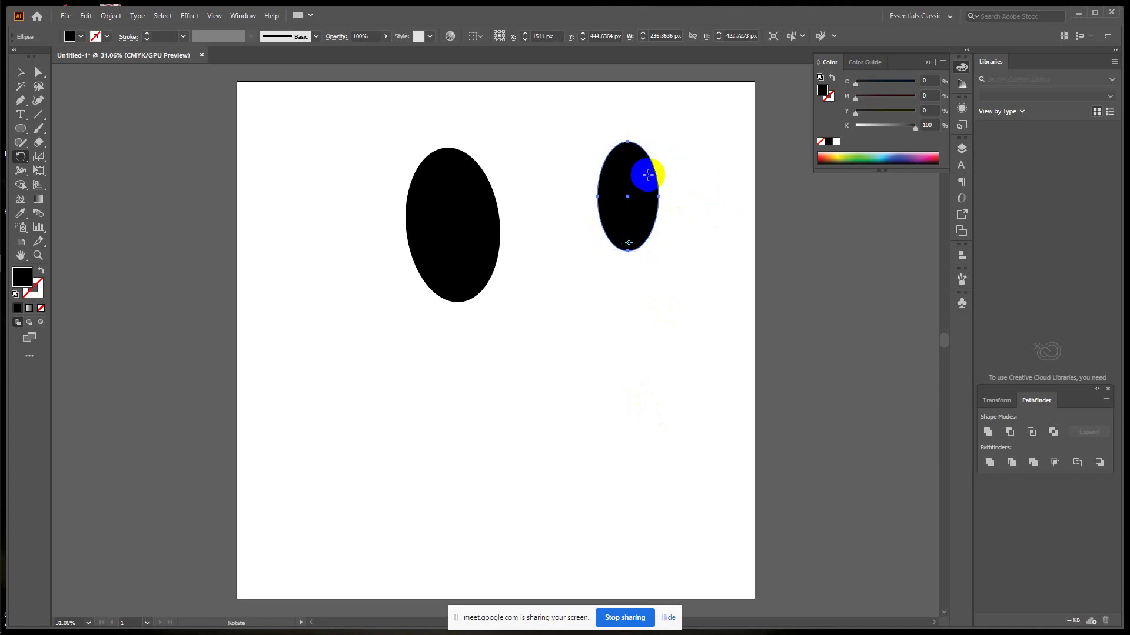
# Step: Make a rotated copy of the small ellipse about the pivot and repeat the transformation to form a nine-petal flower
pyautogui.moveTo(634, 161); pyautogui.dragTo(682, 192)
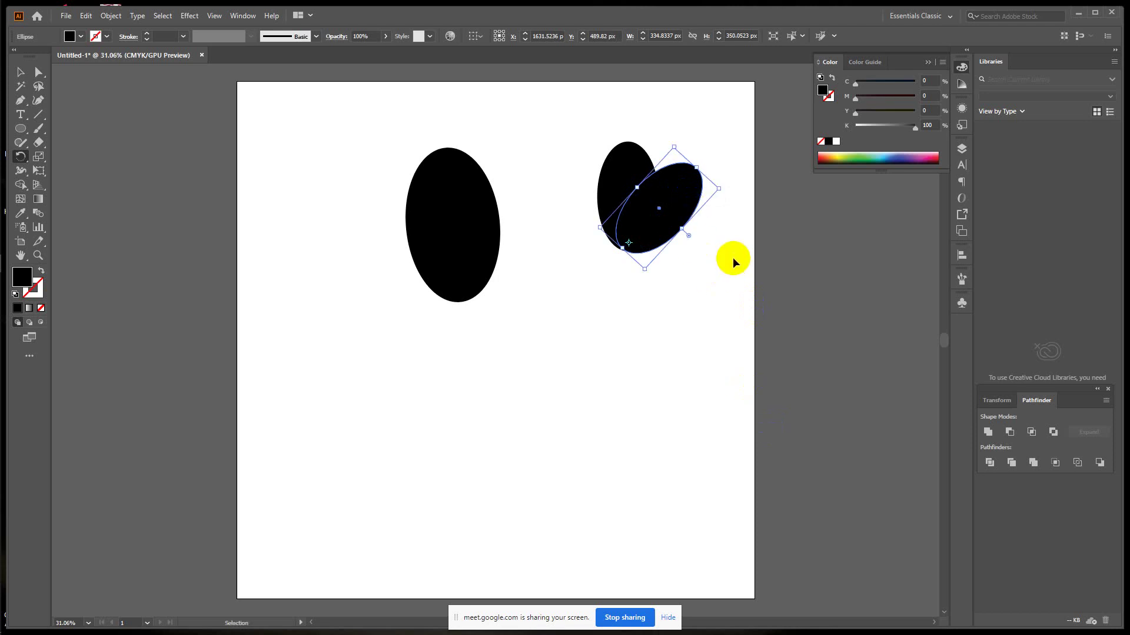
pyautogui.hotkey('ctrl', 'd')
pyautogui.hotkey('ctrl', 'd')
pyautogui.hotkey('ctrl', 'd')
pyautogui.hotkey('ctrl', 'd')
pyautogui.hotkey('ctrl', 'd')
pyautogui.hotkey('ctrl', 'd')
pyautogui.hotkey('ctrl', 'd')
pyautogui.hotkey('ctrl', 'd')
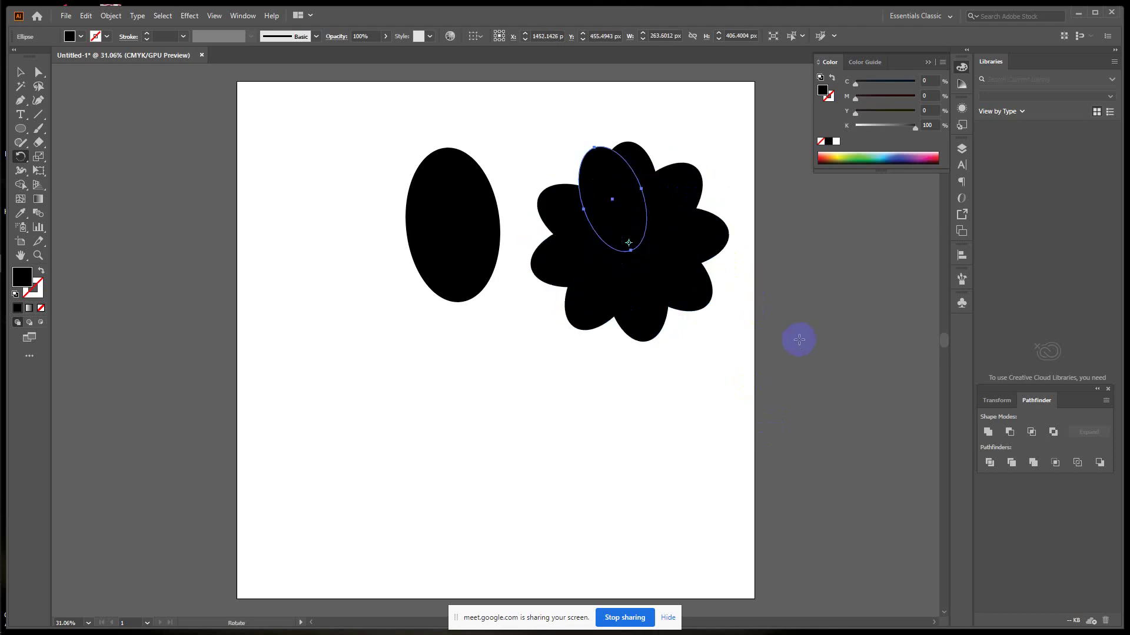
# Step: Fill the flower's original upright top petal with green (C 86.27, M 29.41, Y 100, K 20)
pyautogui.click(20, 72)
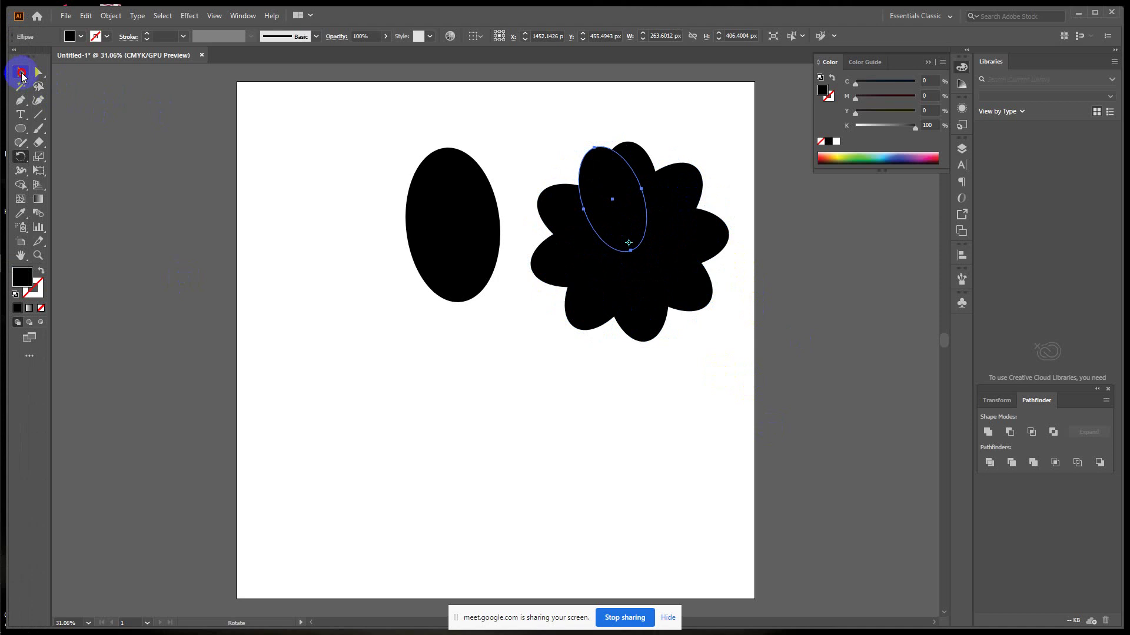
pyautogui.click(381, 330)
pyautogui.moveTo(732, 402); pyautogui.dragTo(575, 118)
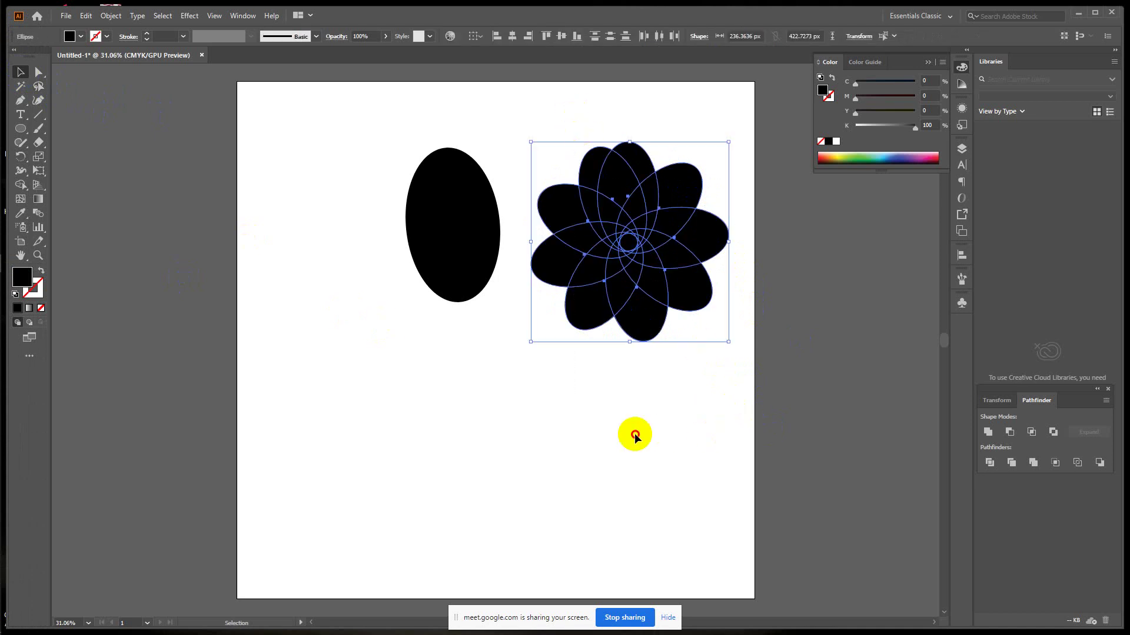
pyautogui.click(633, 433)
pyautogui.click(630, 151)
pyautogui.click(860, 158)
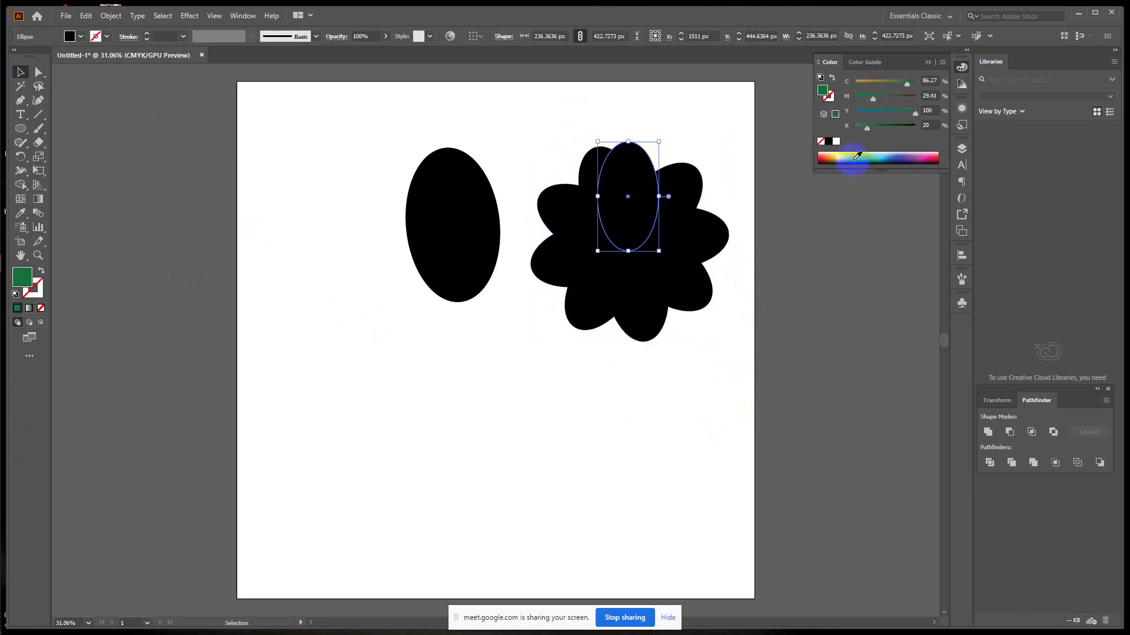
# Step: Fill the flower's upper-left petal with blue (C 97.65, M 91.37) and its lower-left petal with red (M 99.61, Y 100)
pyautogui.click(555, 214)
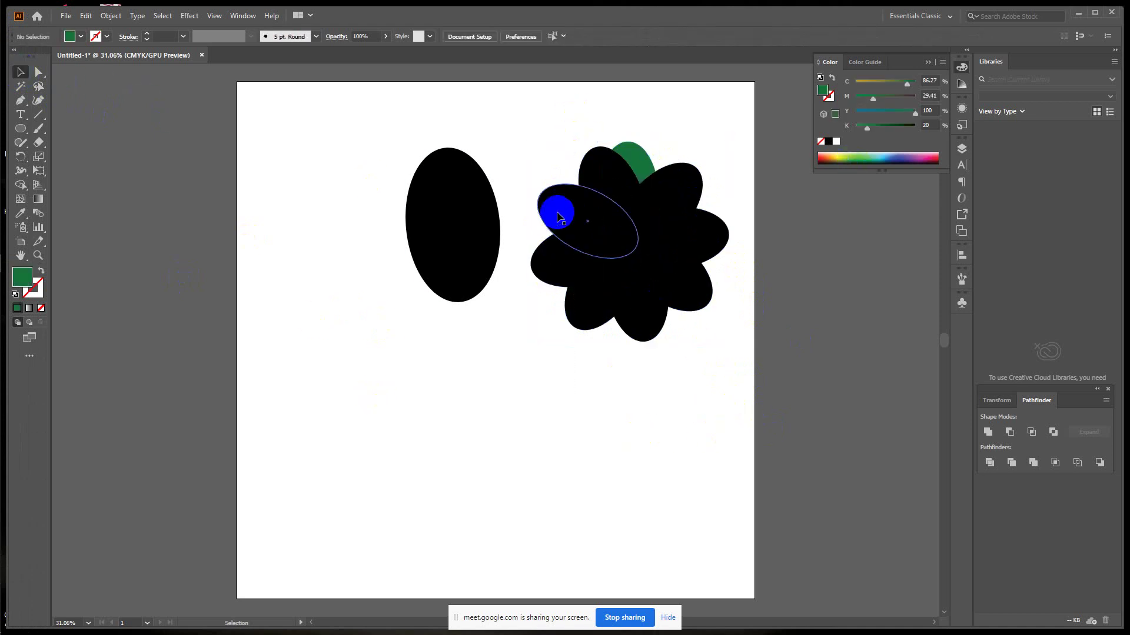
pyautogui.click(901, 160)
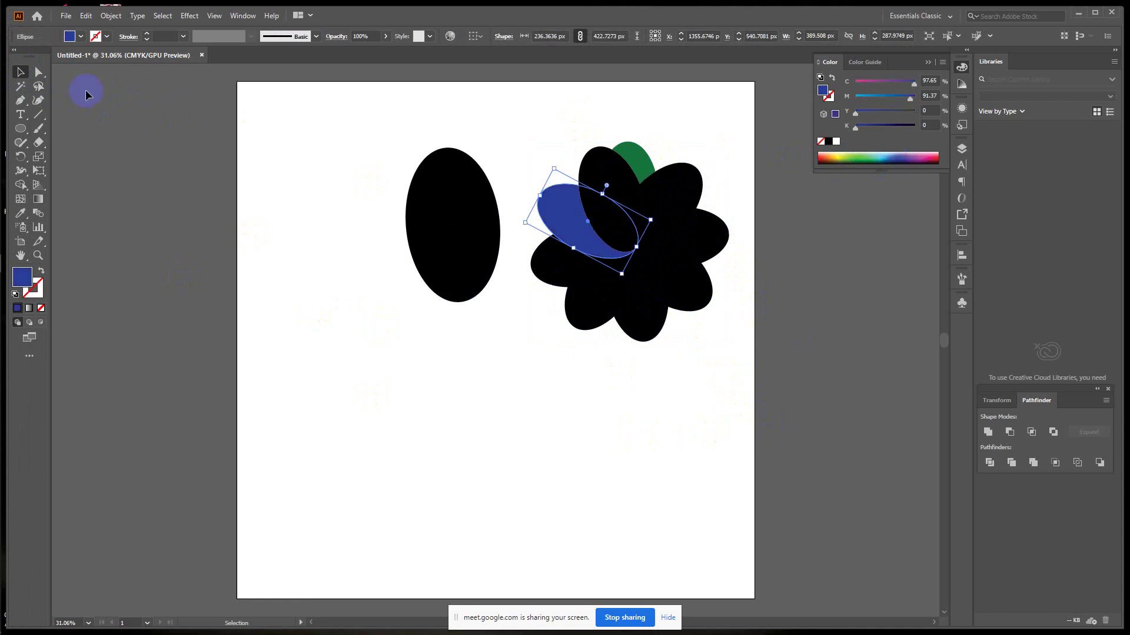
pyautogui.click(612, 289)
pyautogui.click(585, 306)
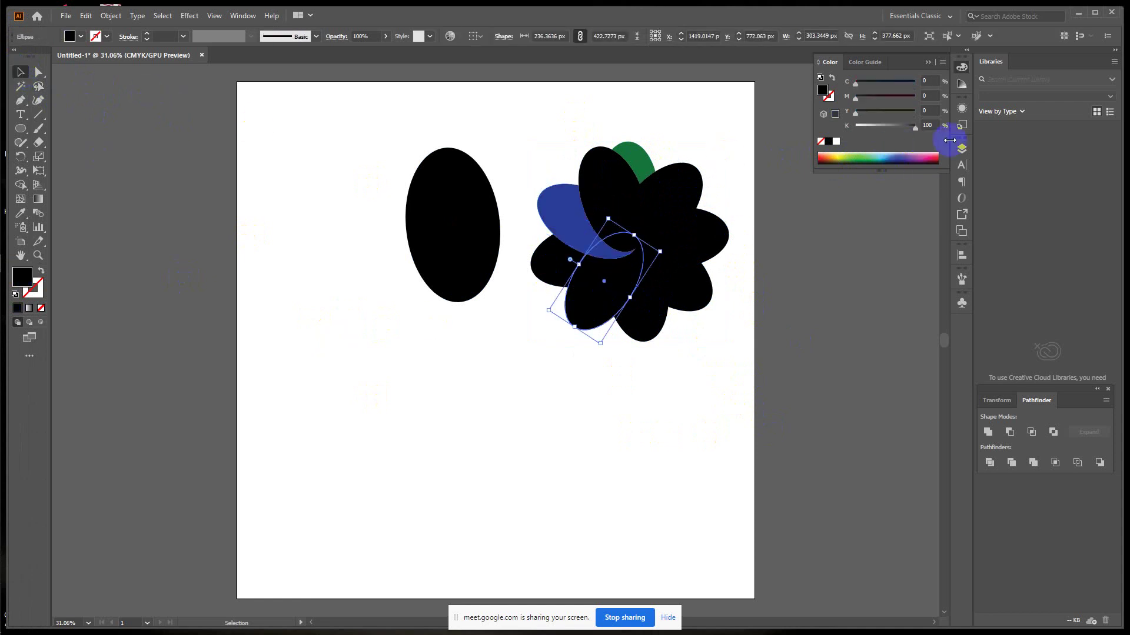
pyautogui.click(935, 158)
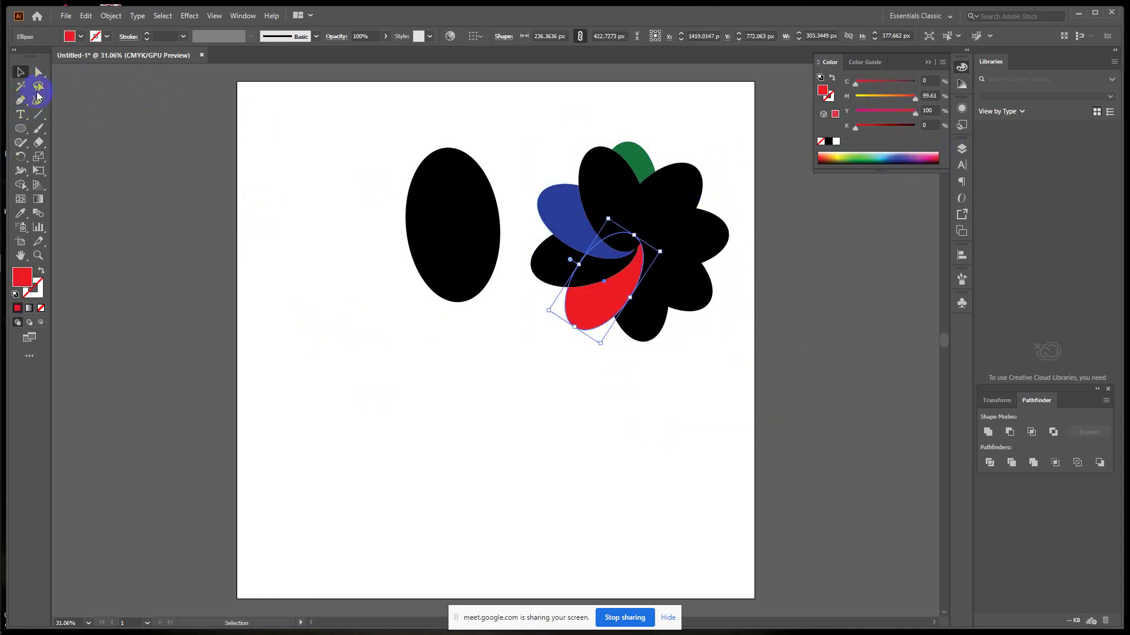
# Step: Fill the flower's lower-right petal with light blue and its right petal with red
pyautogui.click(714, 336)
pyautogui.click(695, 294)
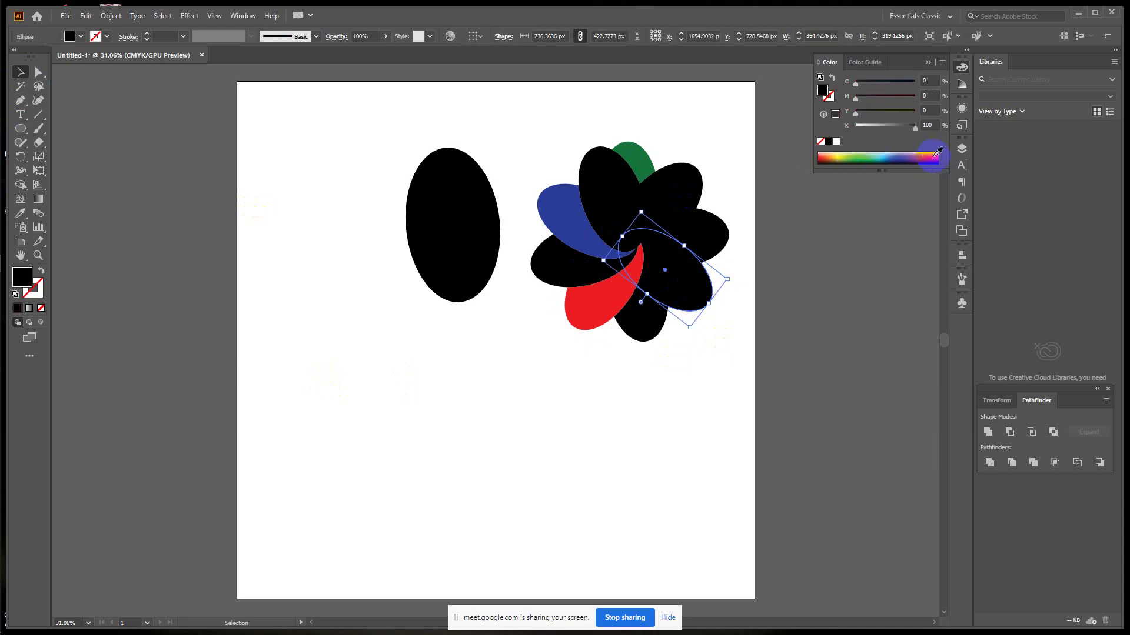
pyautogui.click(891, 154)
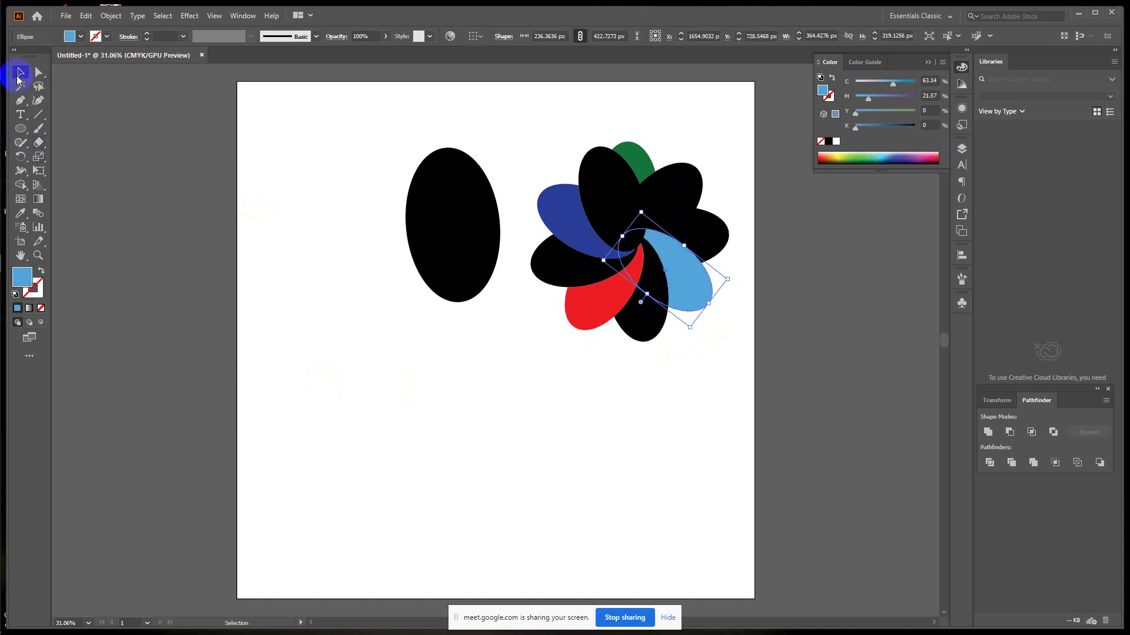
pyautogui.click(703, 234)
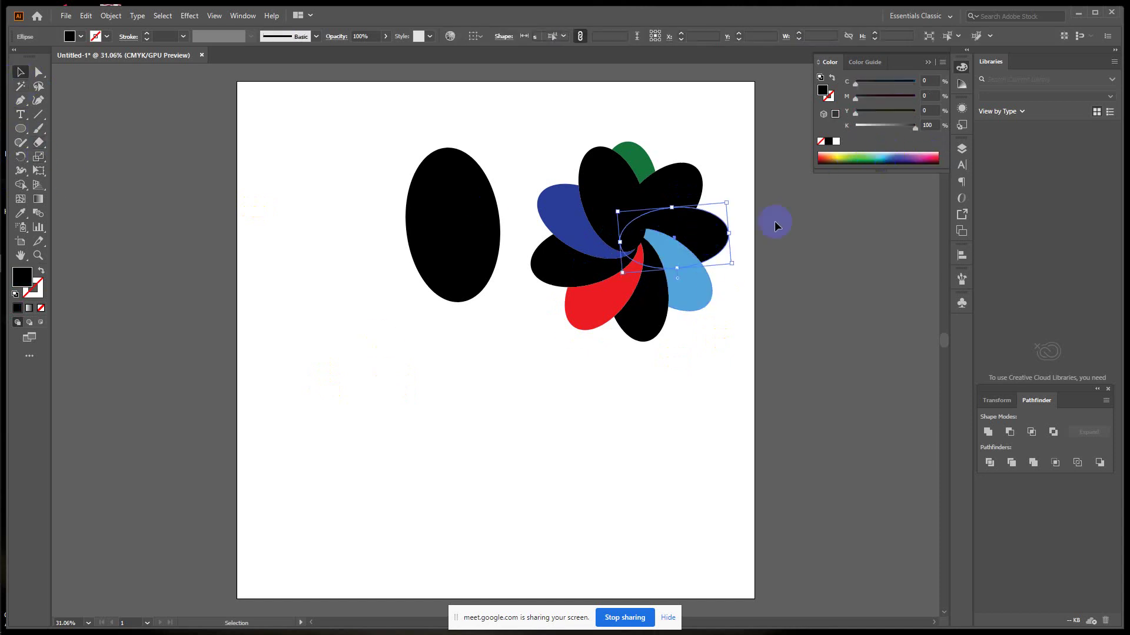
pyautogui.click(935, 154)
pyautogui.click(676, 436)
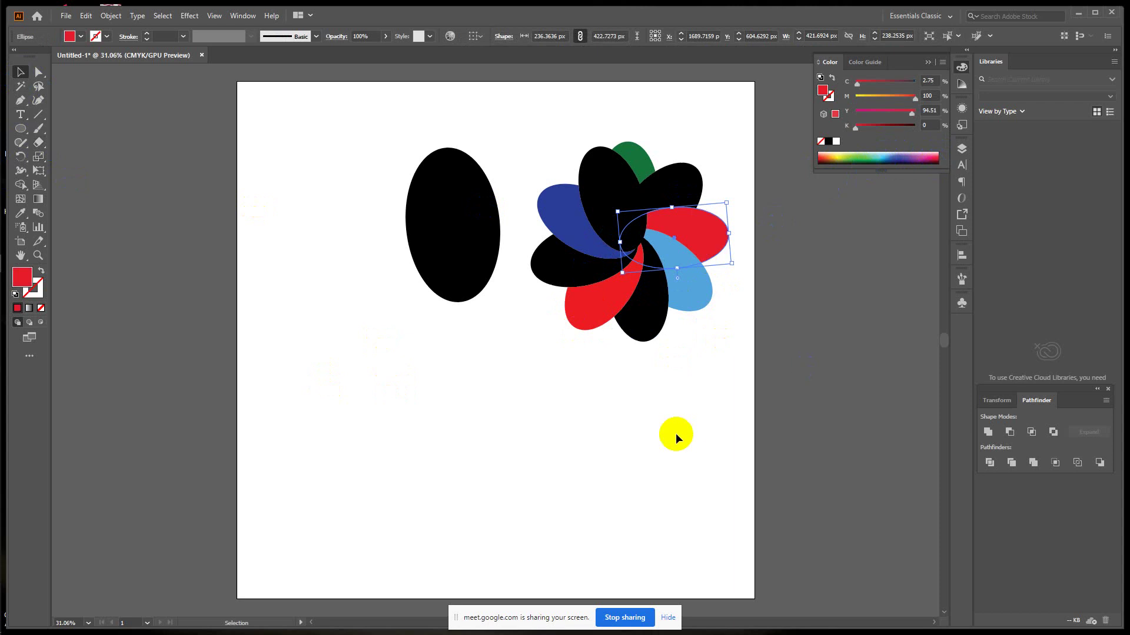
# Step: Fill the flower's black left petal with light yellow and deselect it
pyautogui.click(559, 262)
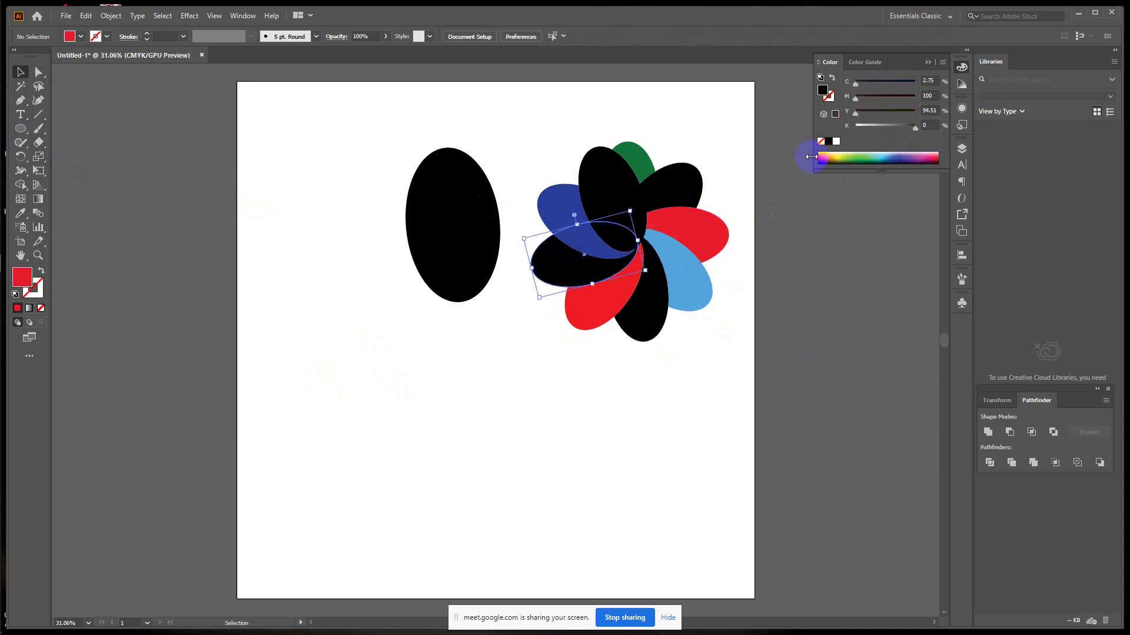
pyautogui.click(830, 154)
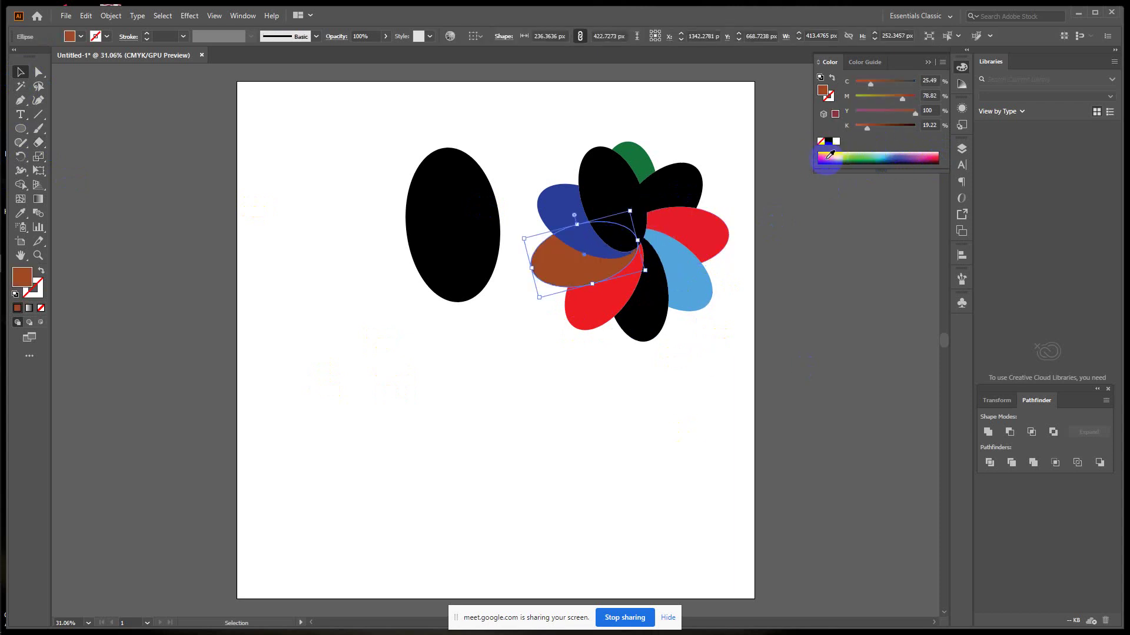
pyautogui.click(839, 156)
pyautogui.click(835, 154)
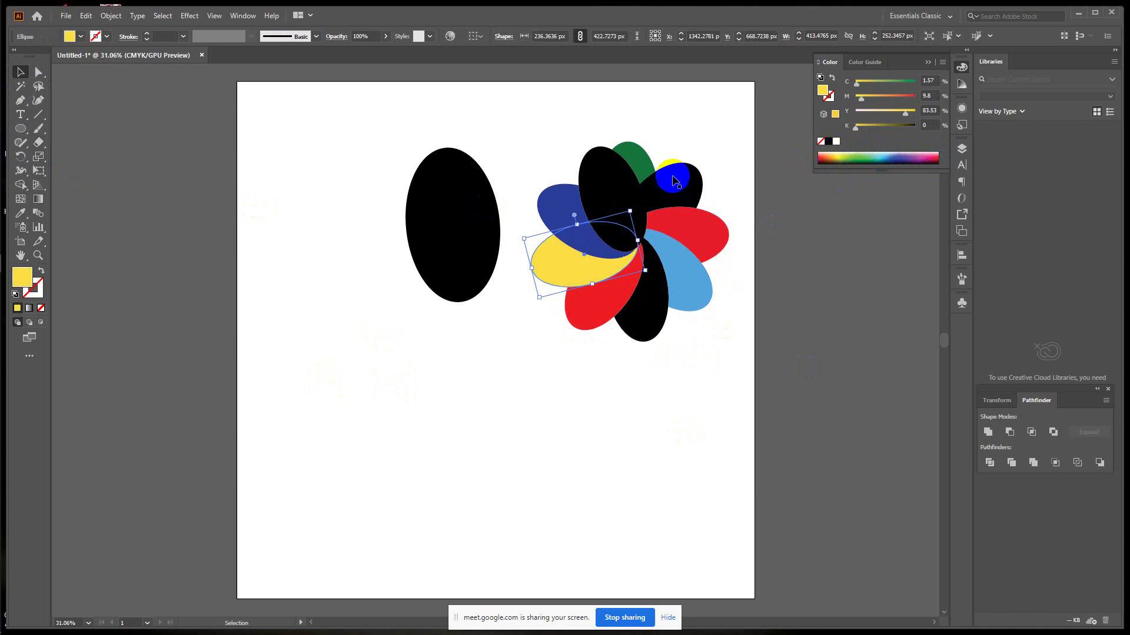
pyautogui.click(251, 221)
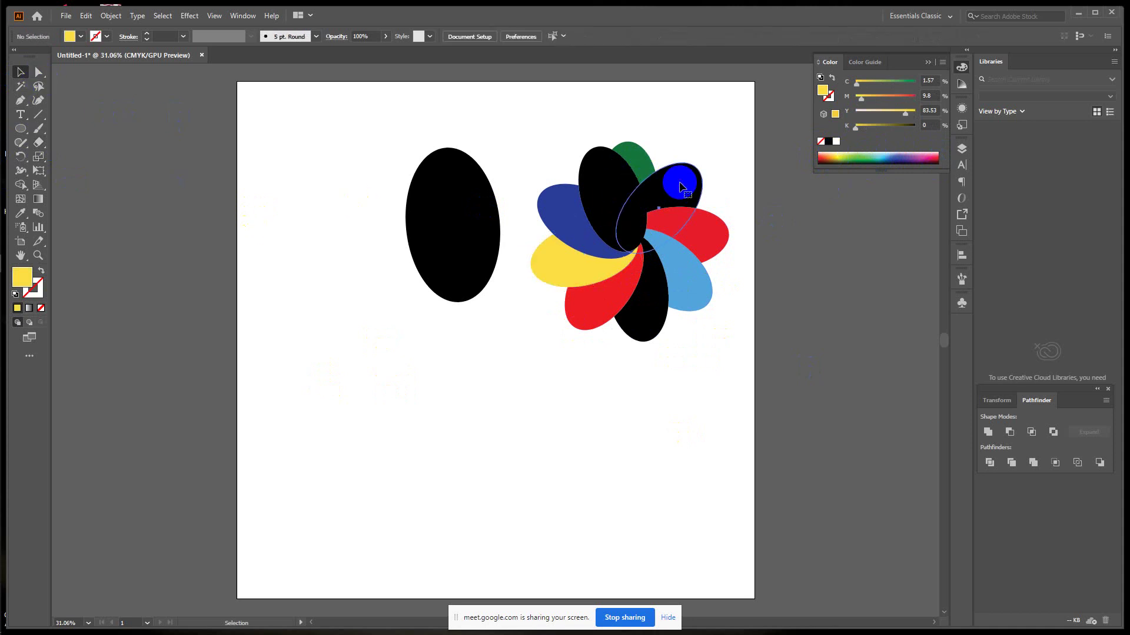
# Step: Fill the flower's black upper-right petal with turquoise from the colour spectrum
pyautogui.click(680, 187)
pyautogui.click(932, 155)
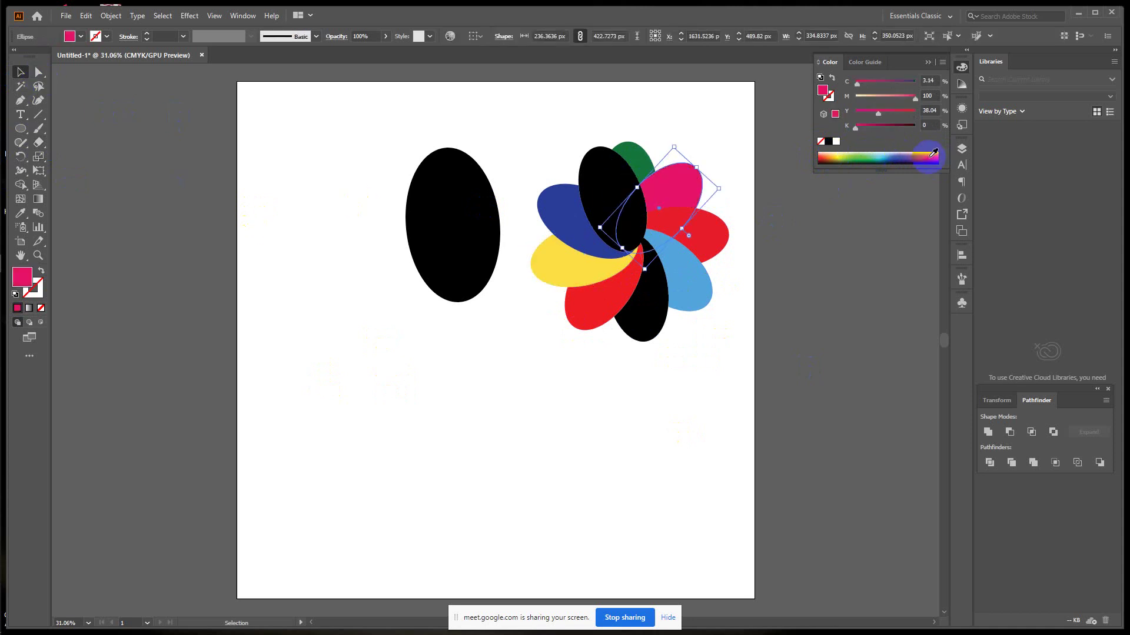
pyautogui.click(900, 157)
pyautogui.click(875, 156)
# Step: Fill the flower's remaining black petals: the upper one with golden yellow and the bottom one with dark red
pyautogui.click(609, 177)
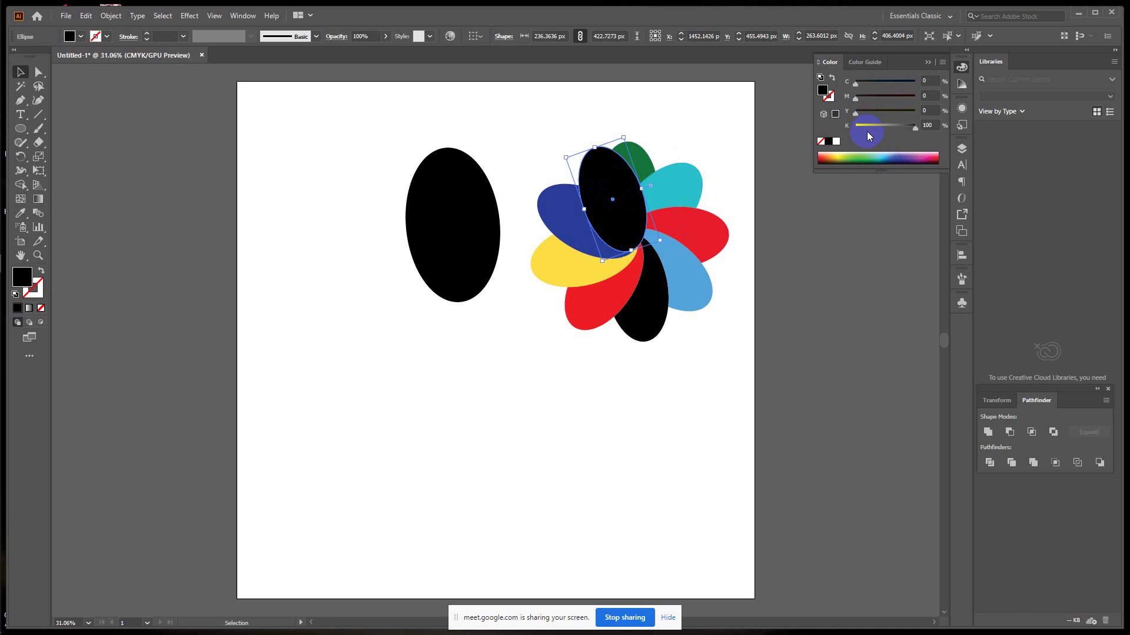
pyautogui.click(847, 162)
pyautogui.click(841, 156)
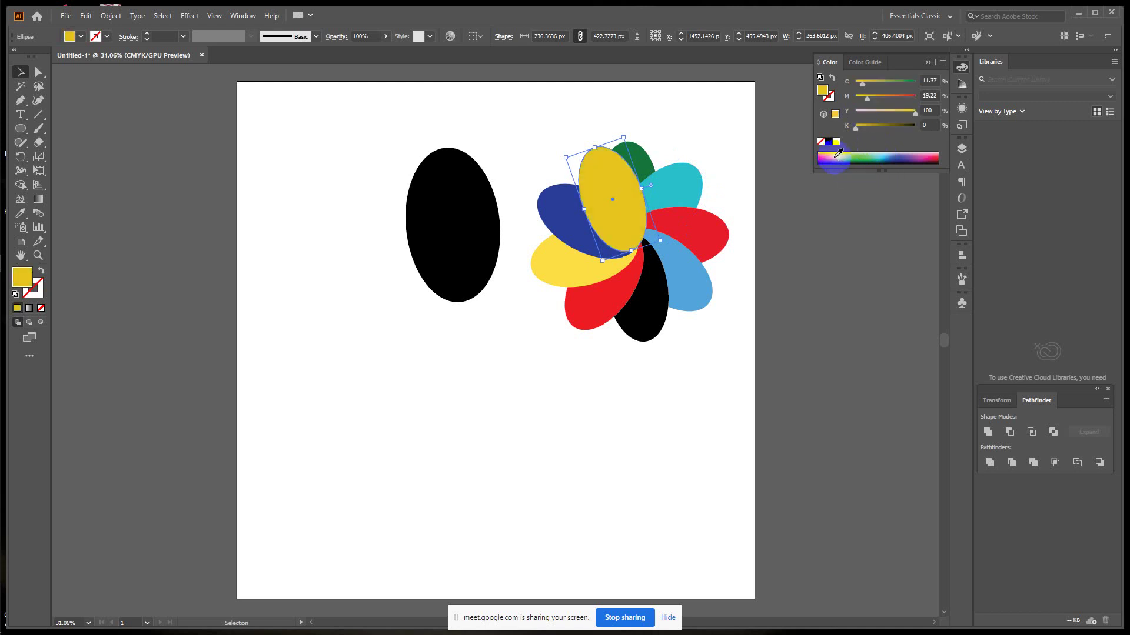
pyautogui.click(649, 310)
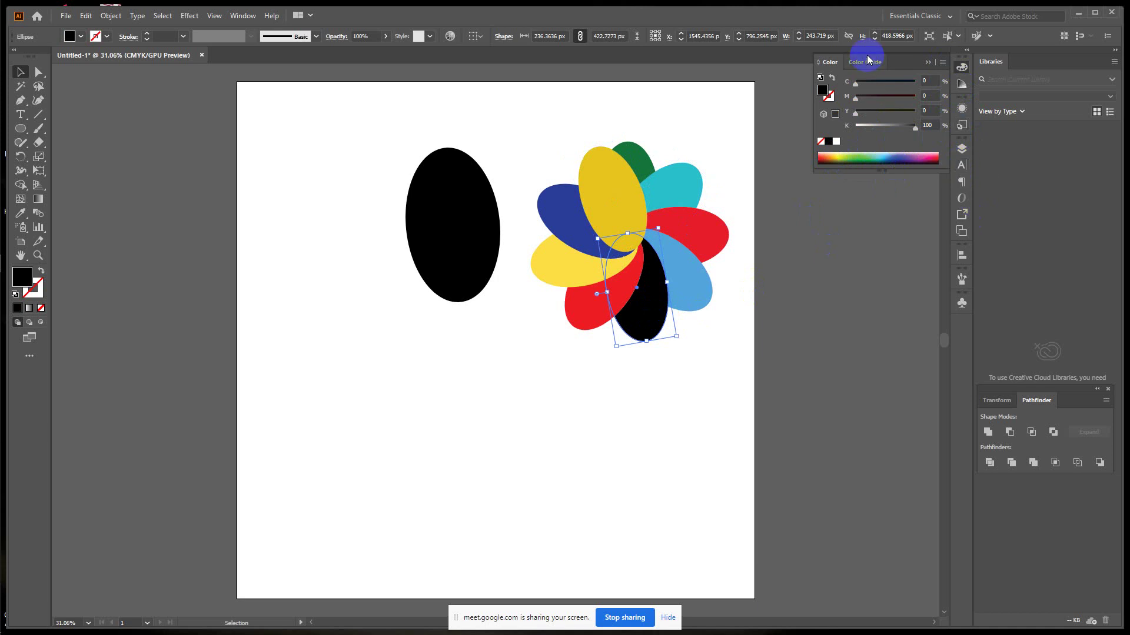
pyautogui.click(939, 156)
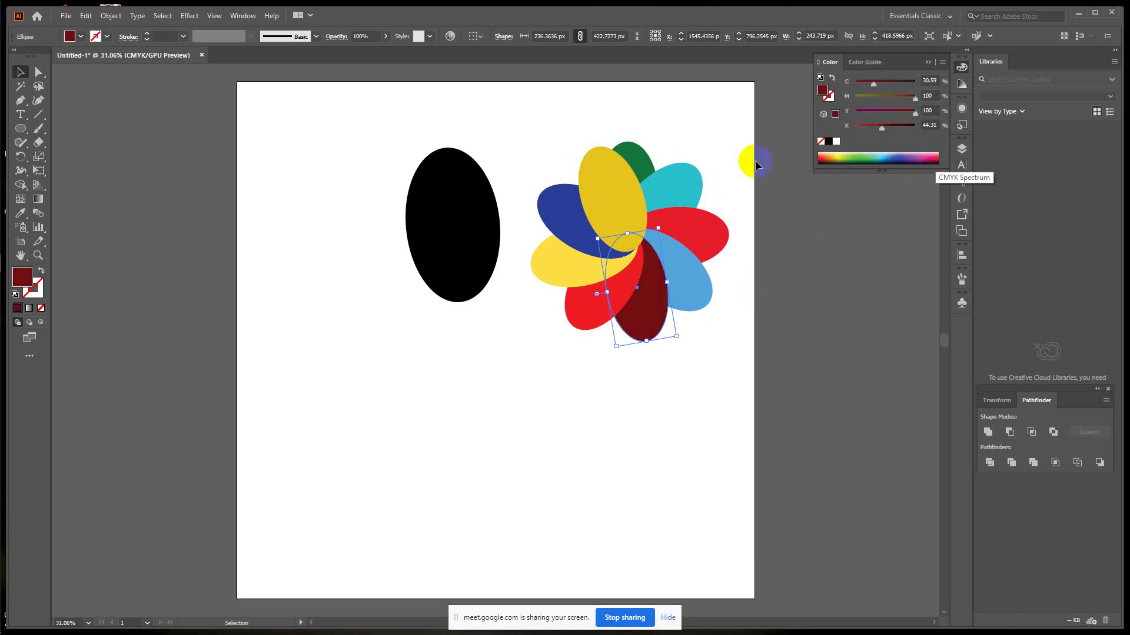
# Step: Shrink the coloured flower and move both it and the black ellipse off the artboard, onto the canvas to its left
pyautogui.moveTo(567, 145); pyautogui.dragTo(739, 376)
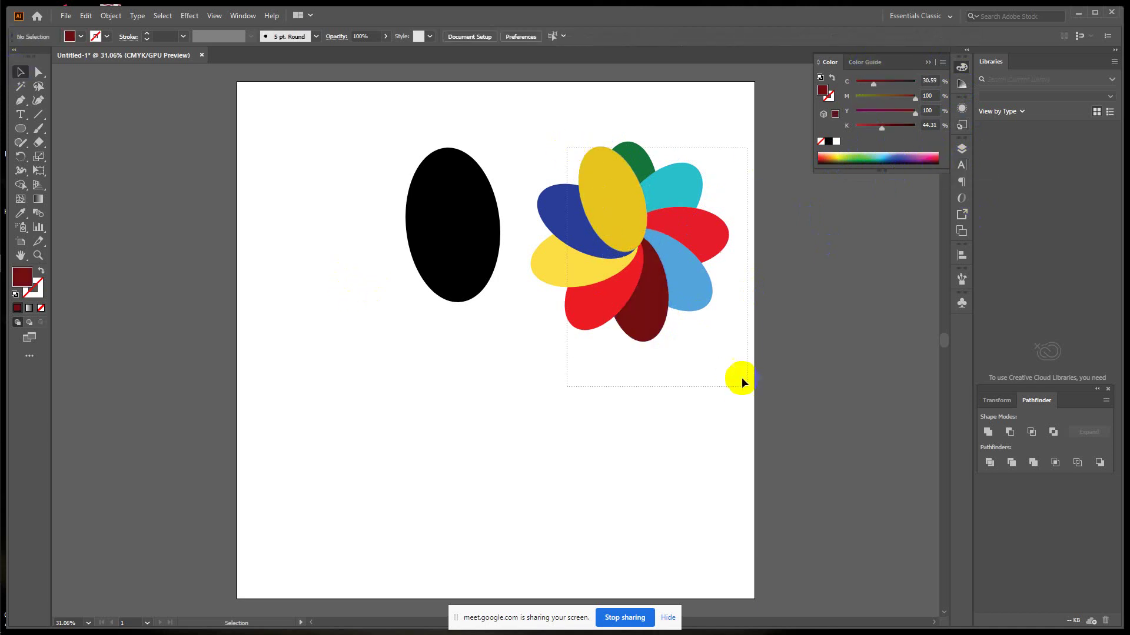
pyautogui.moveTo(733, 243); pyautogui.dragTo(173, 156)
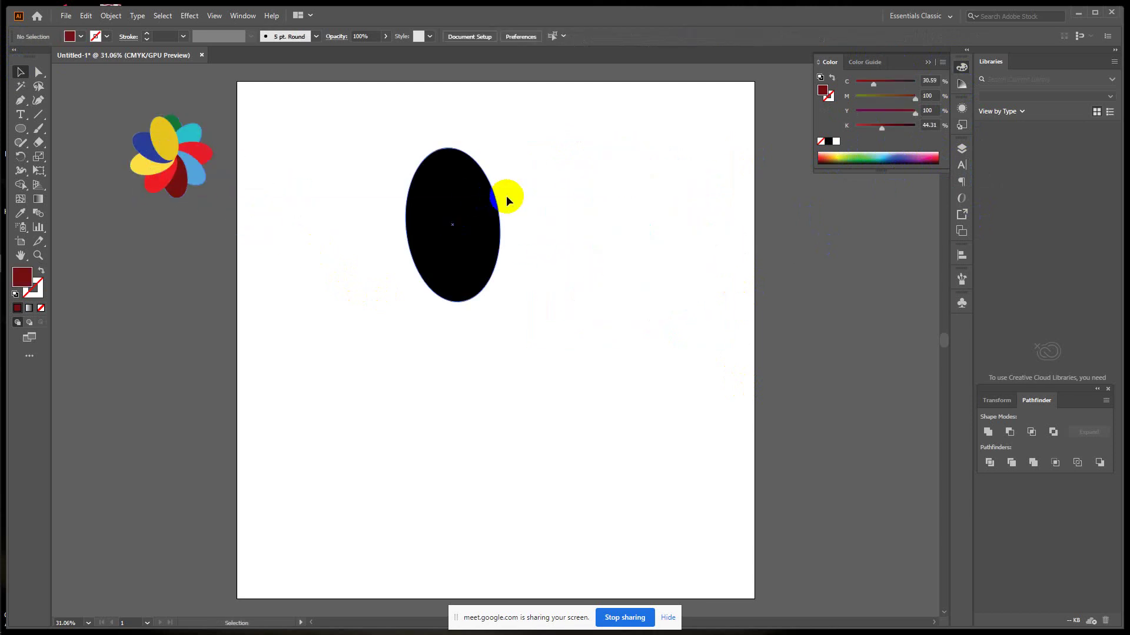
pyautogui.moveTo(504, 194); pyautogui.dragTo(165, 316)
pyautogui.click(575, 378)
pyautogui.moveTo(466, 197); pyautogui.dragTo(181, 307)
pyautogui.click(518, 338)
# Step: Draw a black vertical ellipse about 298 by 445 px near the artboard's centre
pyautogui.moveTo(20, 128); pyautogui.dragTo(76, 156)
pyautogui.moveTo(437, 196); pyautogui.dragTo(515, 311)
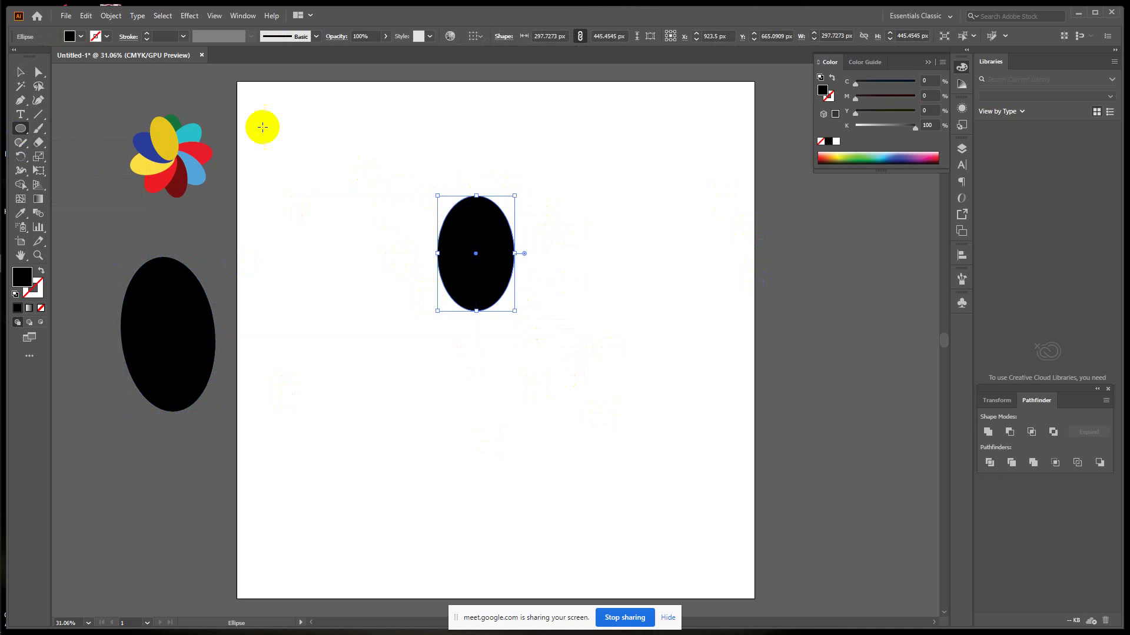
# Step: Try rotating the ellipse itself by 20° around its bottom anchor point, and undo the rotation
pyautogui.click(20, 156)
pyautogui.click(476, 253)
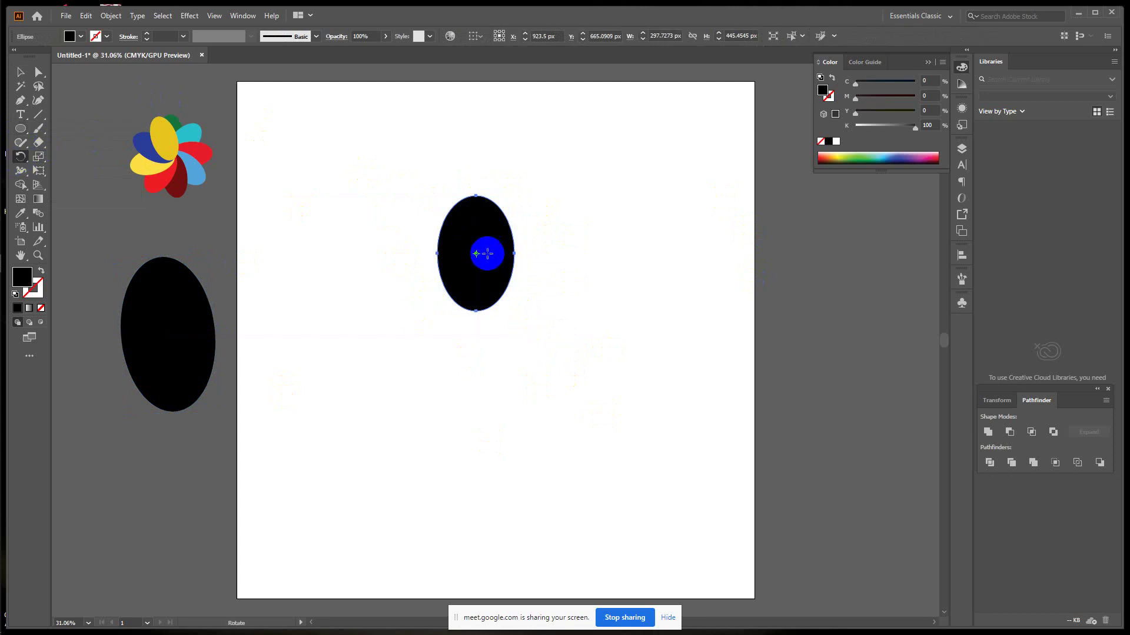
pyautogui.keyDown('alt'); pyautogui.click(476, 311); pyautogui.keyUp('alt')
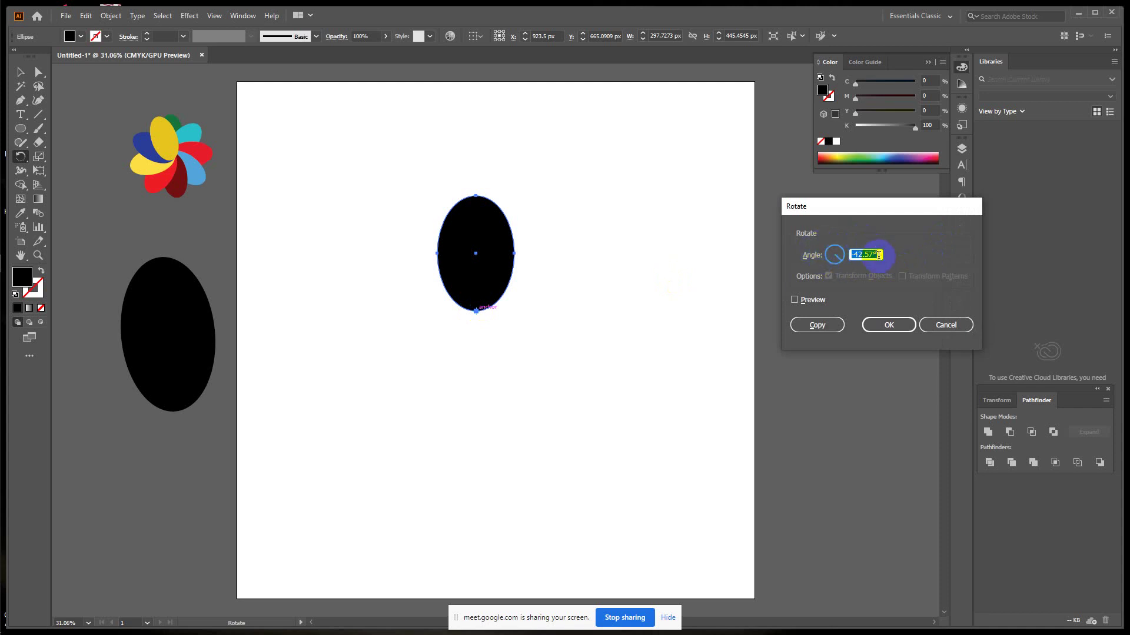
pyautogui.write('20')
pyautogui.click(889, 327)
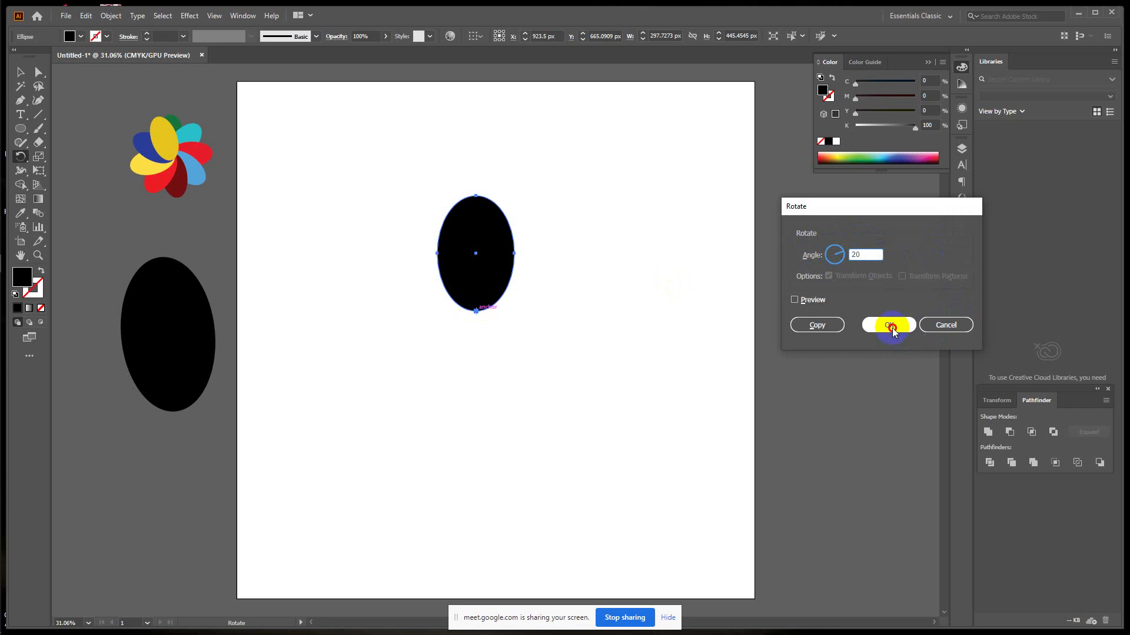
pyautogui.hotkey('ctrl', 'z')
# Step: Try making a copy of the ellipse rotated 20° around its bottom anchor point, and undo the copy
pyautogui.click(476, 311)
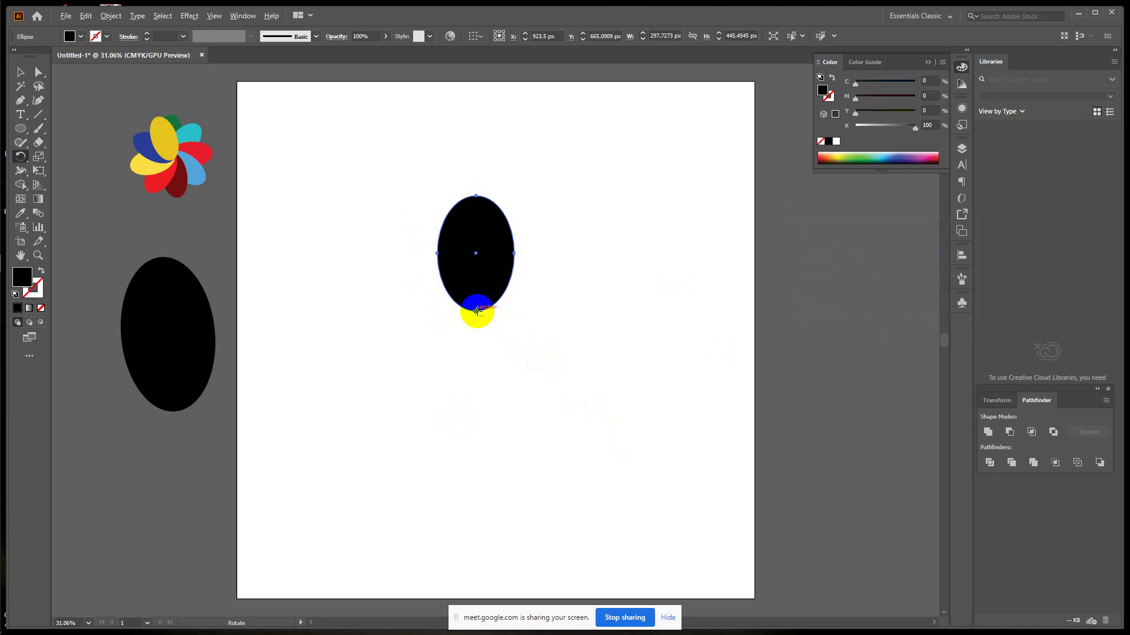
pyautogui.keyDown('alt'); pyautogui.click(476, 311); pyautogui.keyUp('alt')
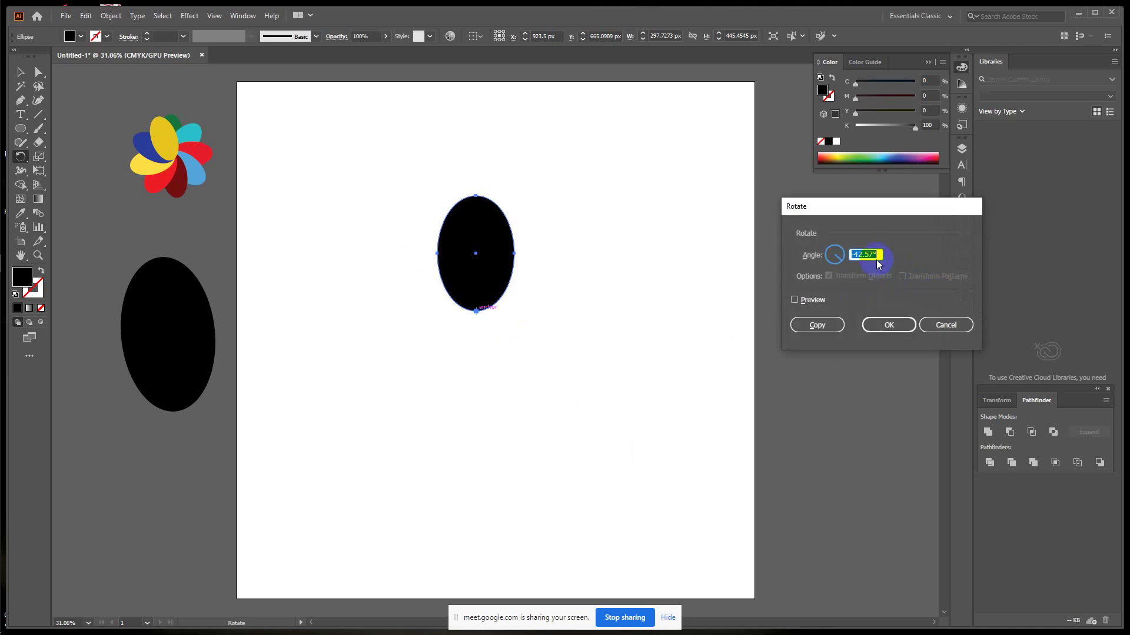
pyautogui.write('20')
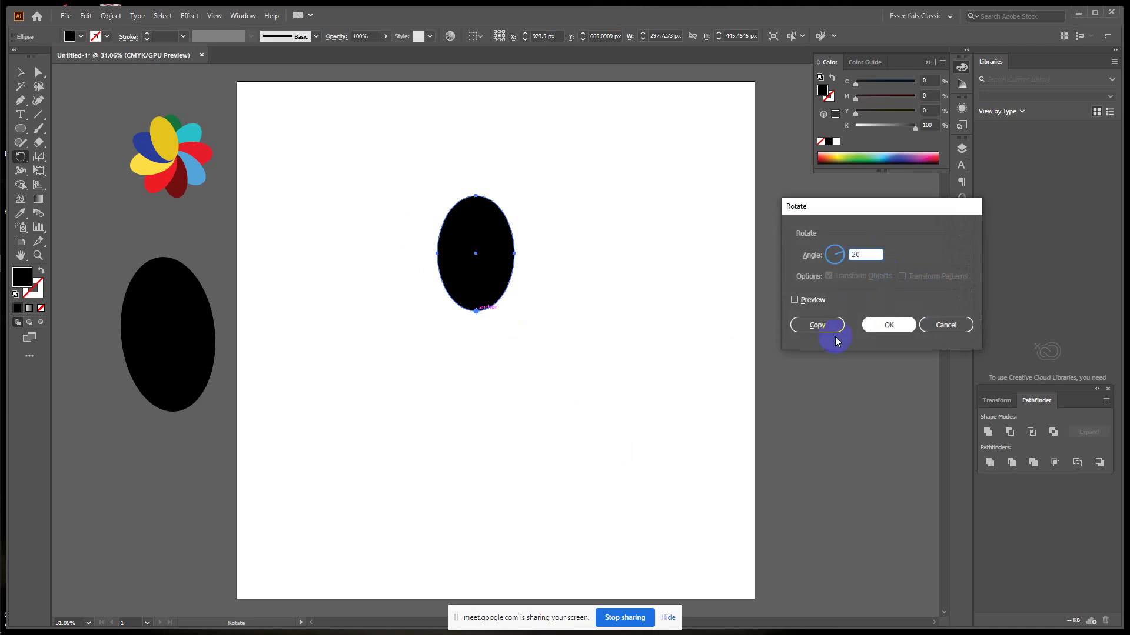
pyautogui.click(816, 324)
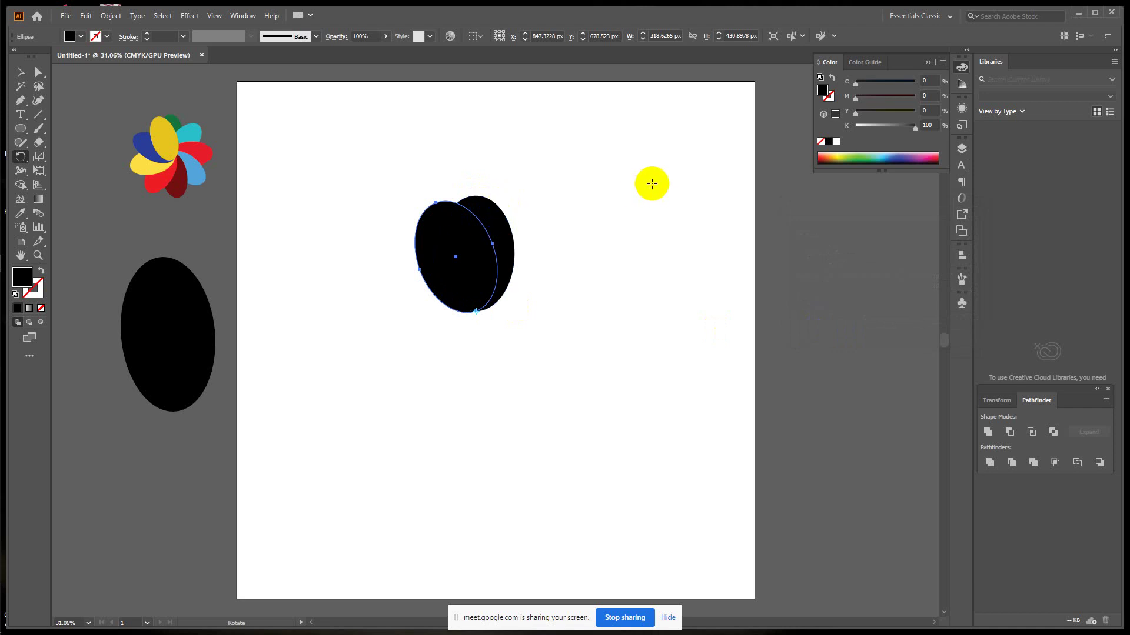
pyautogui.press('v')
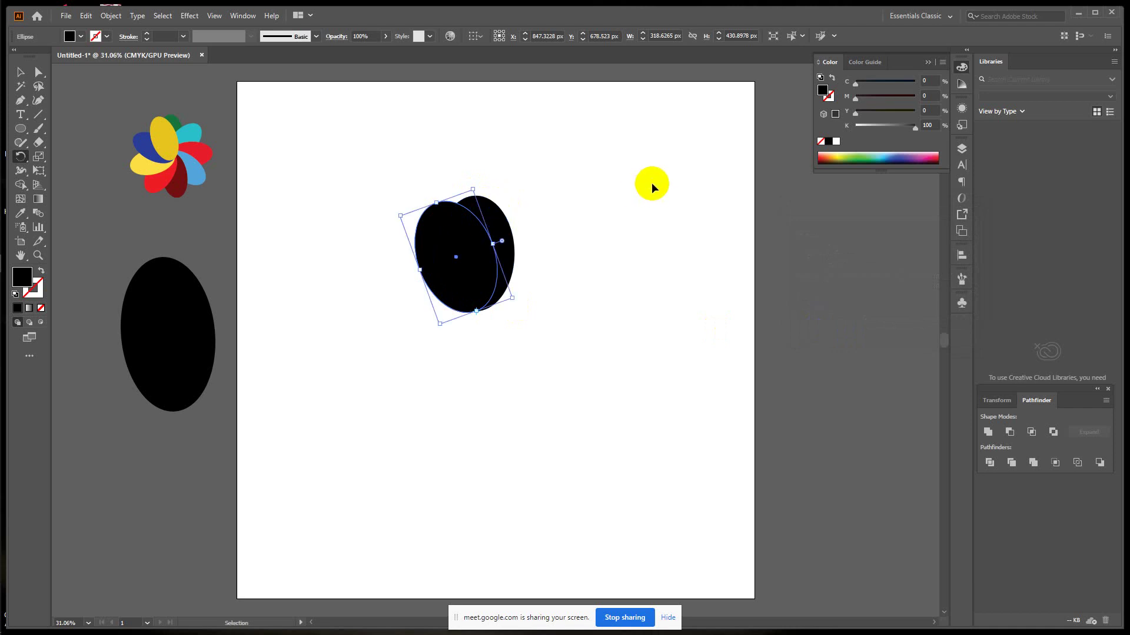
pyautogui.hotkey('ctrl', 'z')
# Step: Create a copy of the ellipse rotated 30° around its bottom anchor point
pyautogui.press('r')
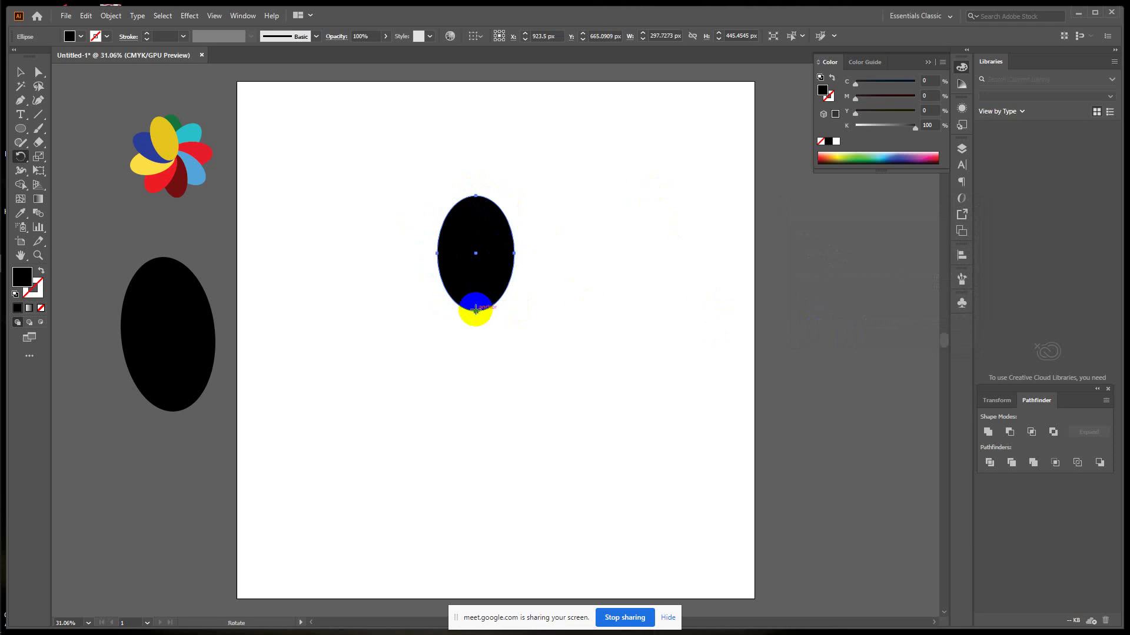
pyautogui.keyDown('alt'); pyautogui.click(476, 309); pyautogui.keyUp('alt')
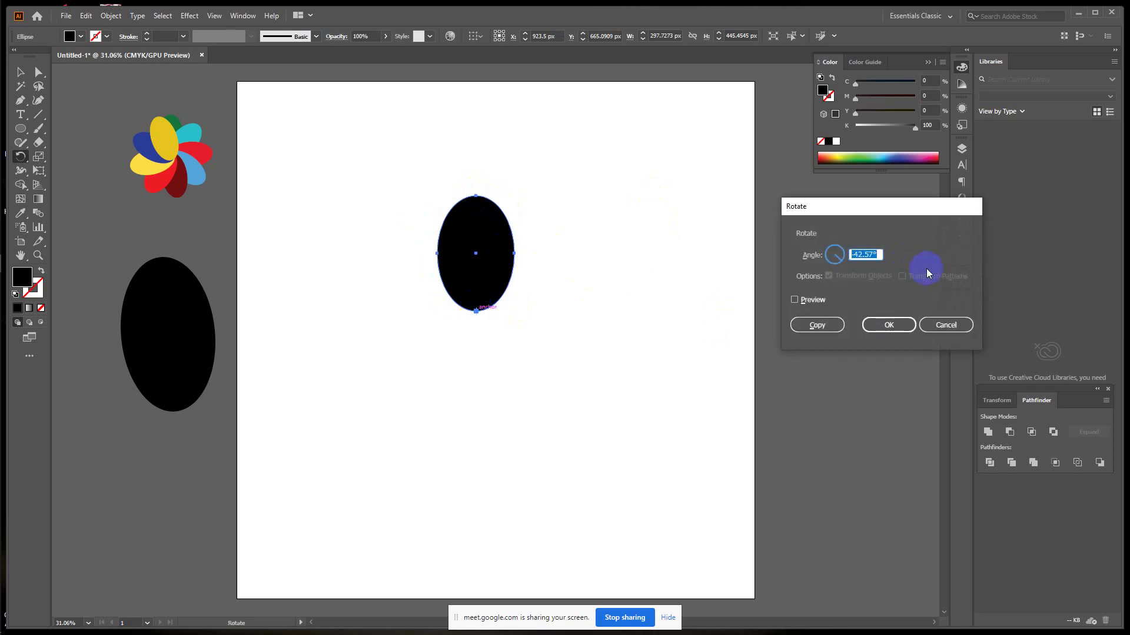
pyautogui.click(872, 255)
pyautogui.write('30')
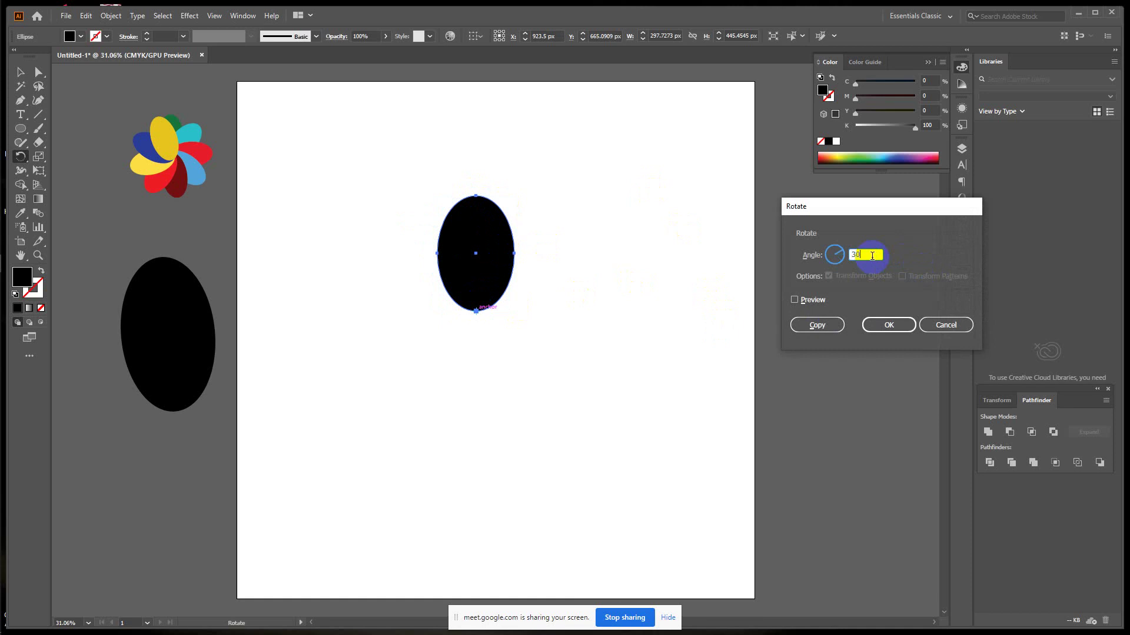
pyautogui.click(815, 324)
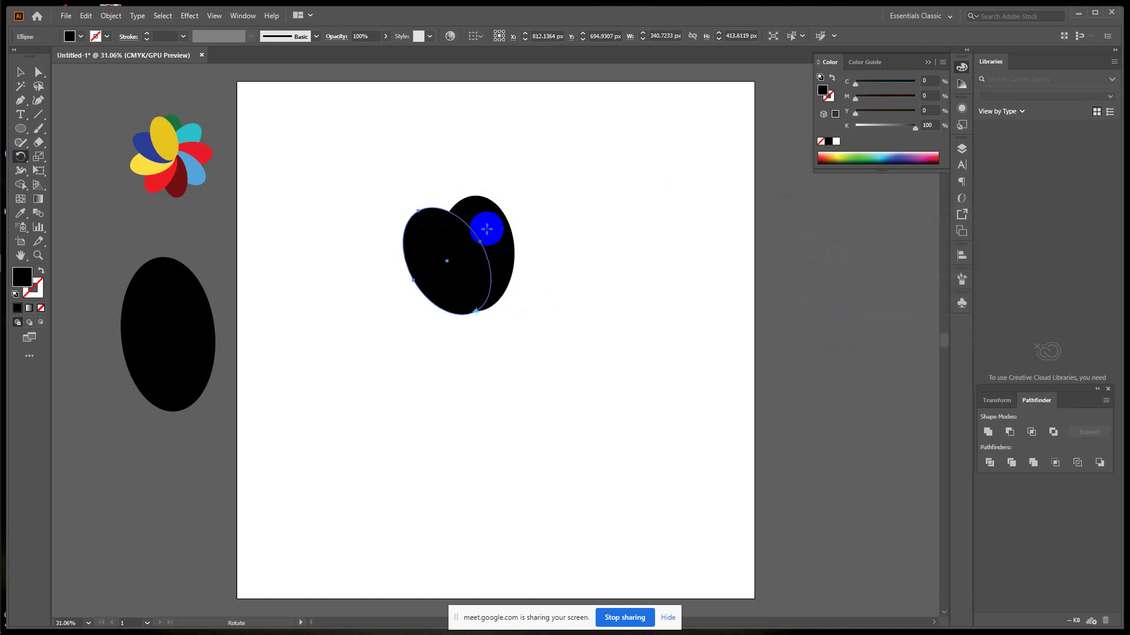
# Step: Repeat the 30° rotated copy ten more times to complete a full circular flower of twelve petals
pyautogui.hotkey('ctrl', 'd')
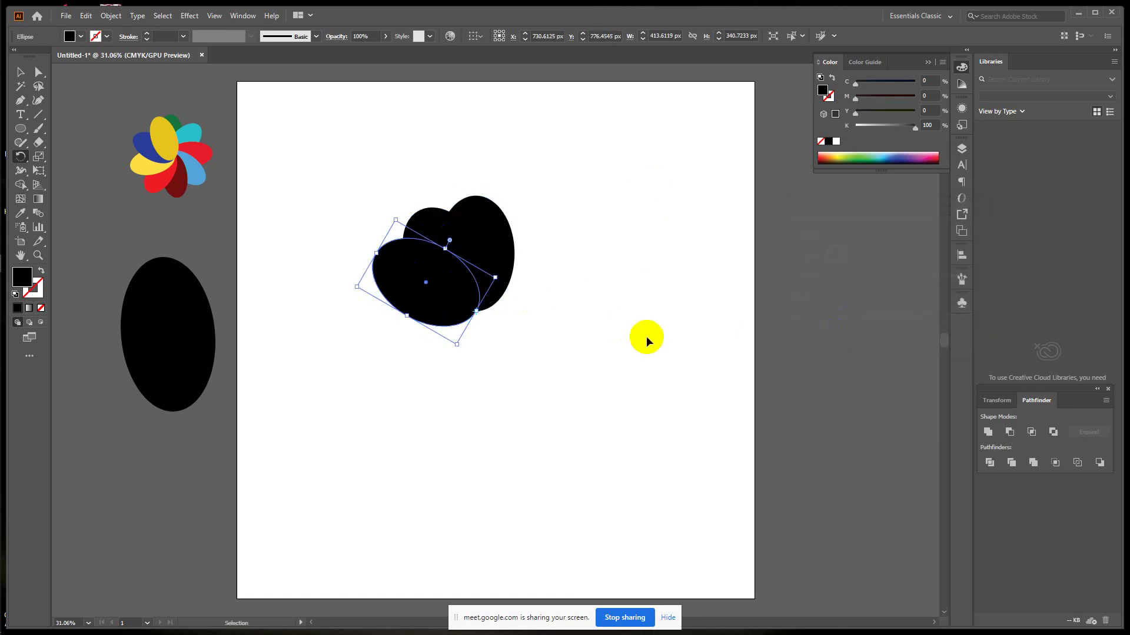
pyautogui.hotkey('ctrl', 'd')
pyautogui.hotkey('ctrl', 'd')
pyautogui.hotkey('ctrl', 'd')
pyautogui.hotkey('ctrl', 'd')
pyautogui.hotkey('ctrl', 'd')
pyautogui.hotkey('ctrl', 'd')
pyautogui.hotkey('ctrl', 'd')
pyautogui.hotkey('ctrl', 'd')
pyautogui.hotkey('ctrl', 'd')
pyautogui.press('r')
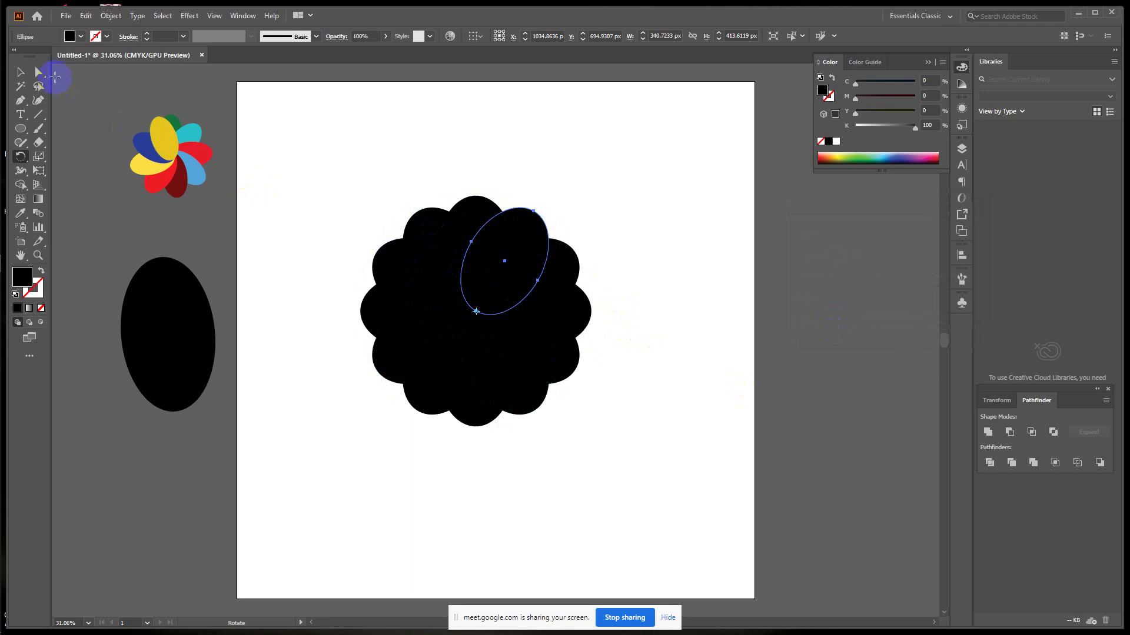
# Step: Select all petals of the black flower on the artboard and delete them
pyautogui.click(20, 72)
pyautogui.moveTo(357, 143); pyautogui.dragTo(329, 150)
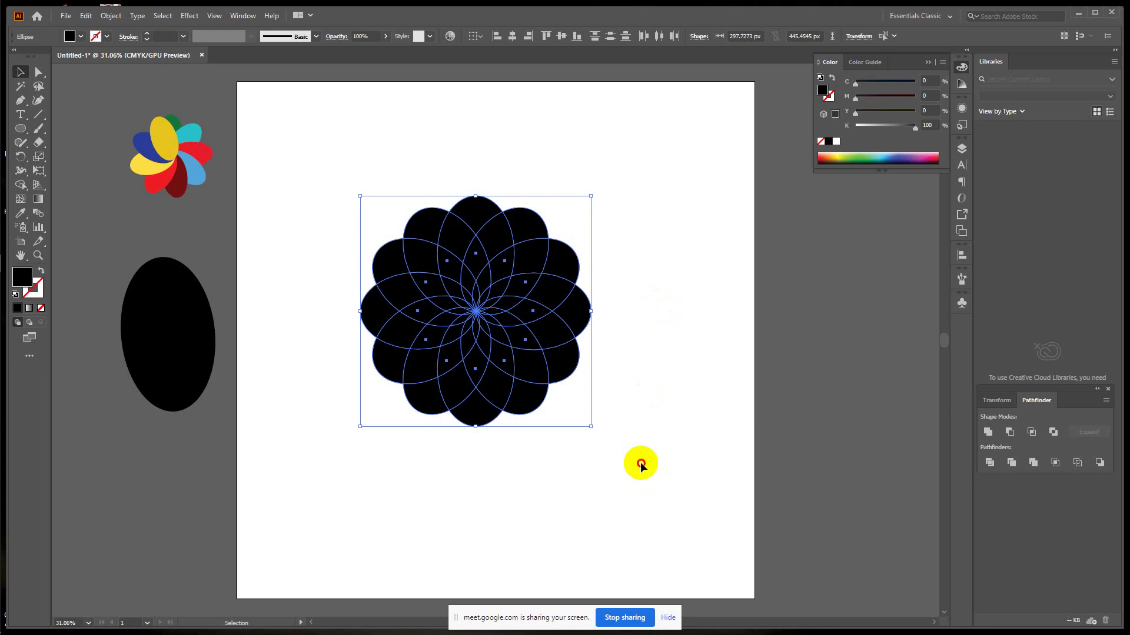
pyautogui.moveTo(641, 461); pyautogui.dragTo(726, 468)
pyautogui.click(411, 158)
pyautogui.click(726, 468)
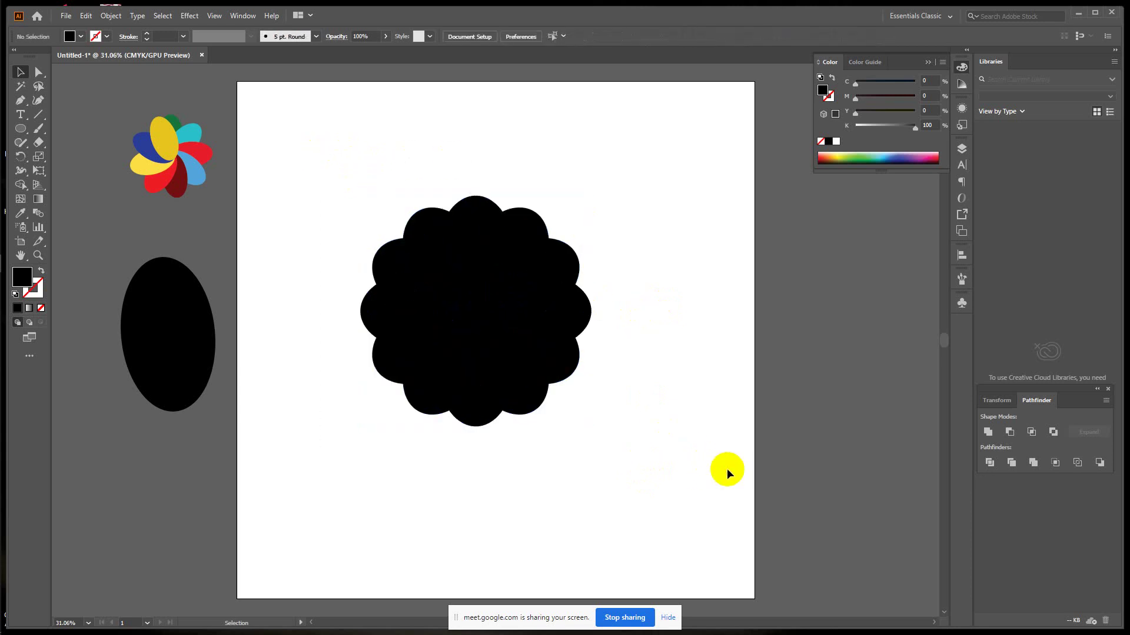
pyautogui.moveTo(307, 164); pyautogui.dragTo(676, 468)
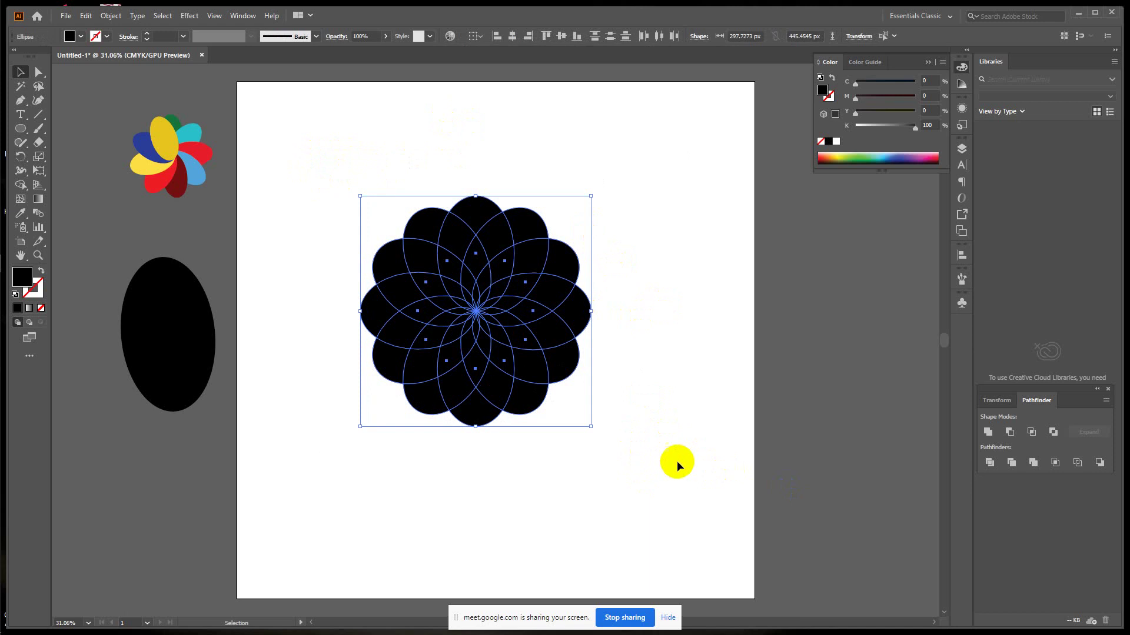
pyautogui.press('Delete')
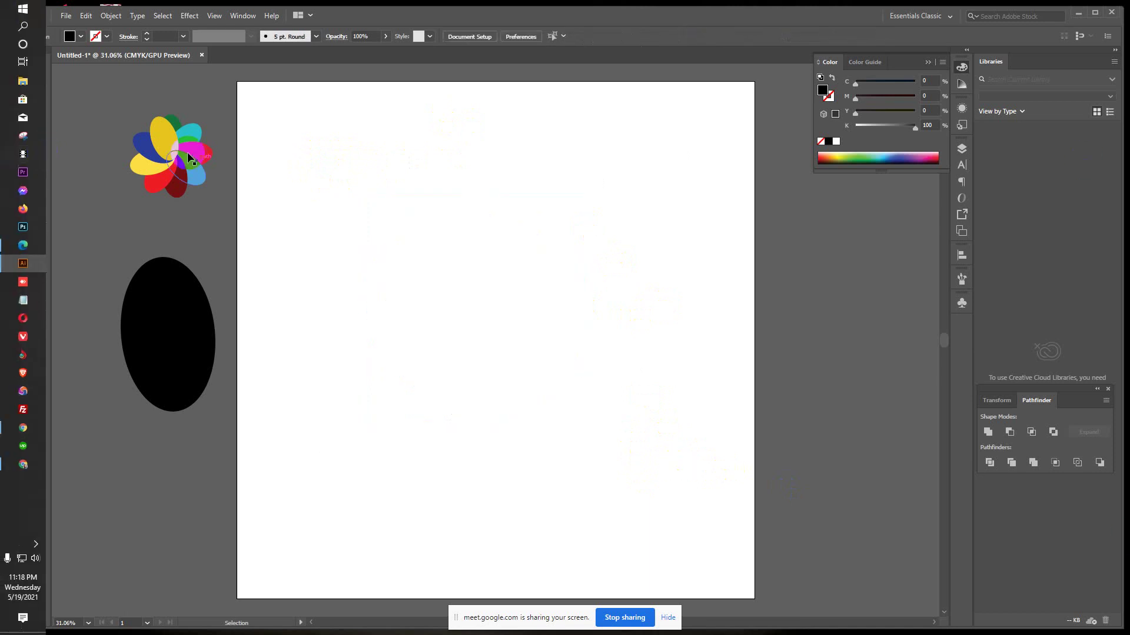
# Step: Draw a black ellipse about 270 px wide and 475 px high in the upper middle of the artboard
pyautogui.click(20, 128)
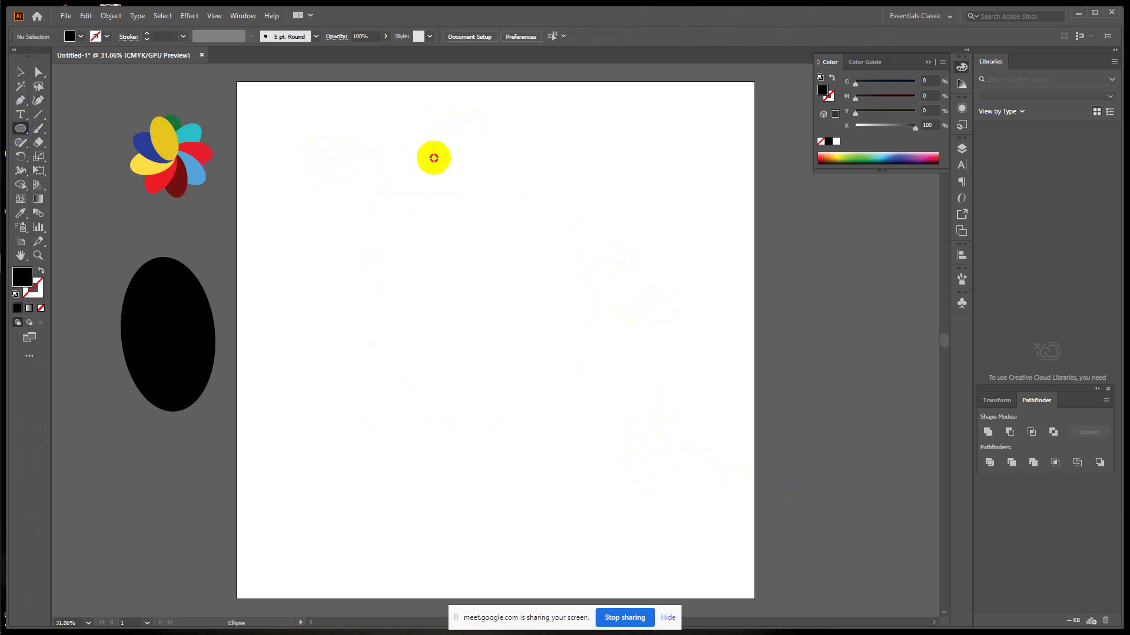
pyautogui.moveTo(433, 157); pyautogui.dragTo(504, 281)
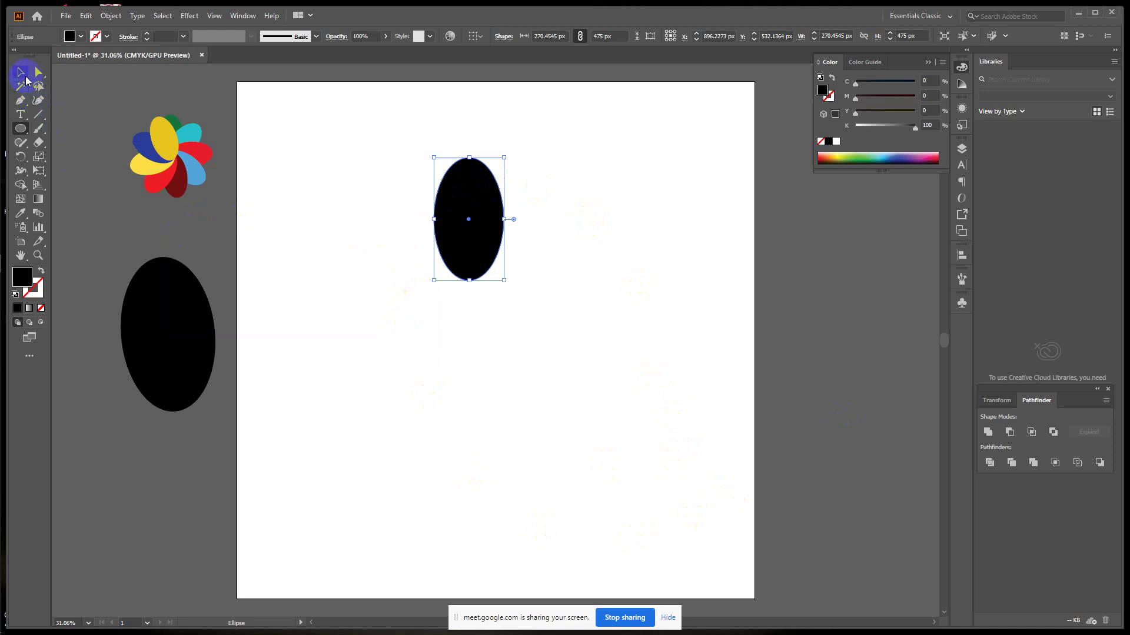
pyautogui.click(21, 73)
# Step: Show the rulers and add a horizontal guide below the ellipse and a vertical guide through its centre
pyautogui.hotkey('ctrl', 'r')
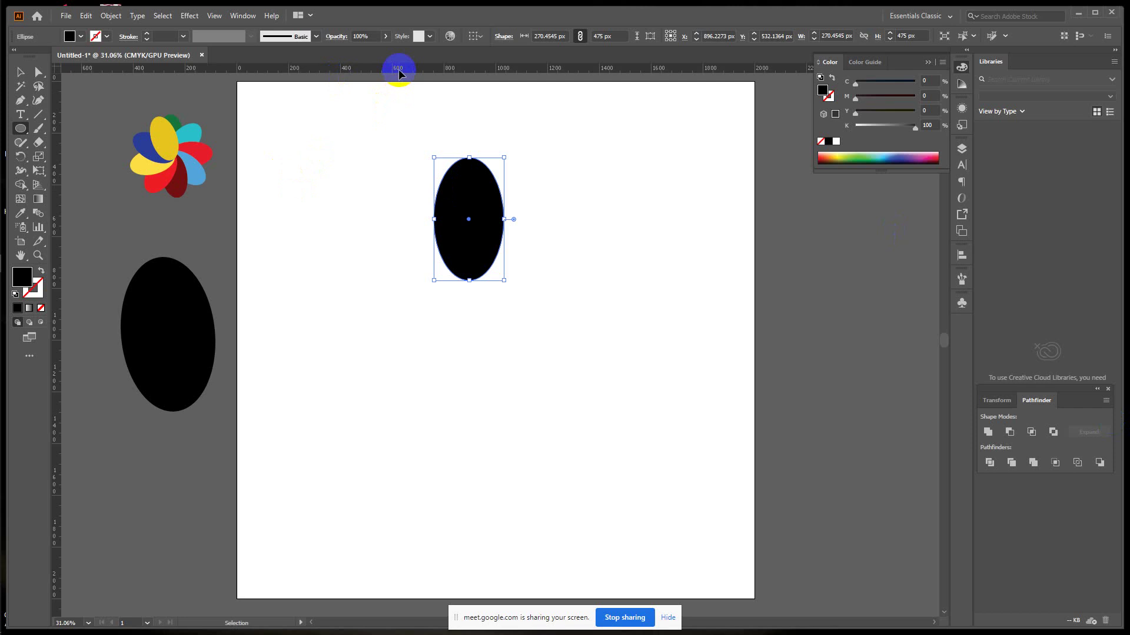
pyautogui.moveTo(398, 72); pyautogui.dragTo(418, 377)
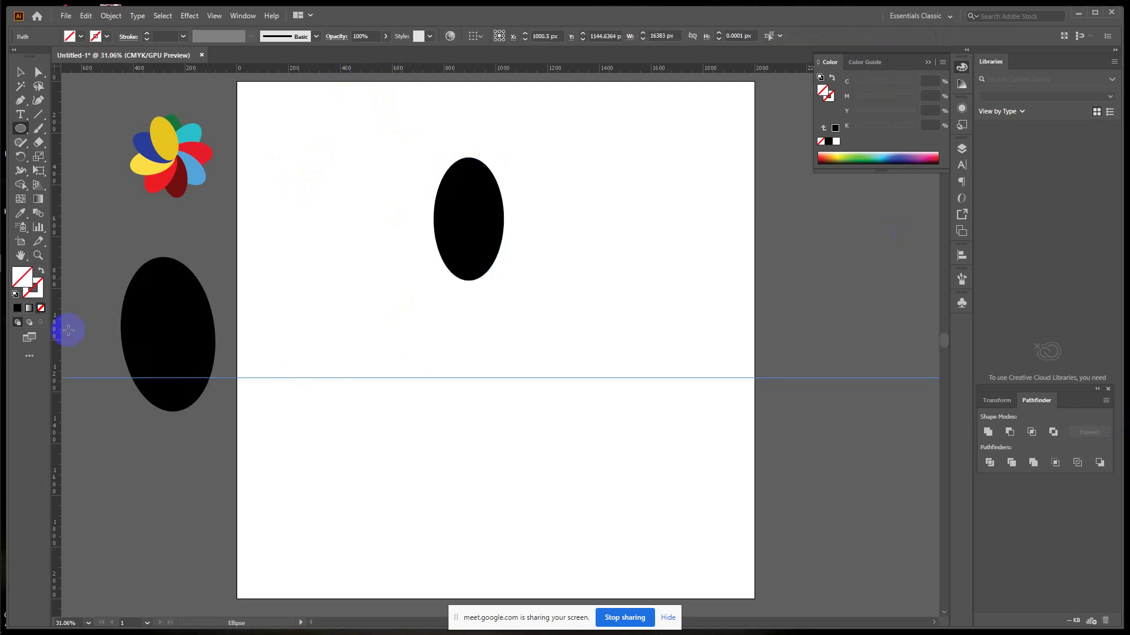
pyautogui.moveTo(57, 327); pyautogui.dragTo(469, 344)
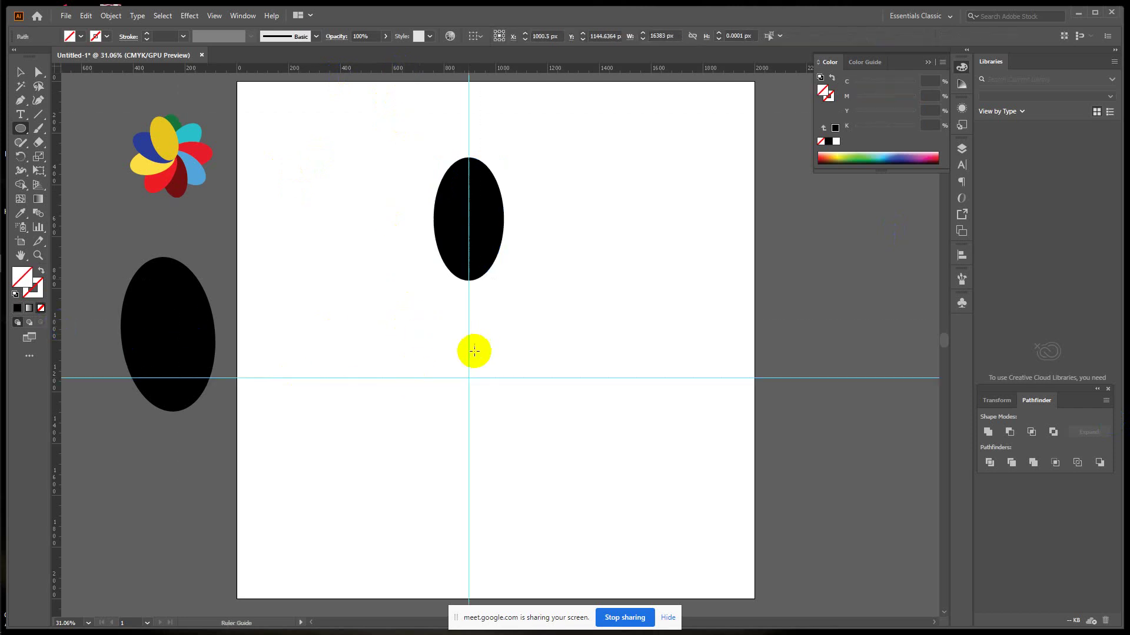
# Step: Draw a circle about 77 px in diameter at the intersection of the guides and fill it with orange
pyautogui.click(20, 128)
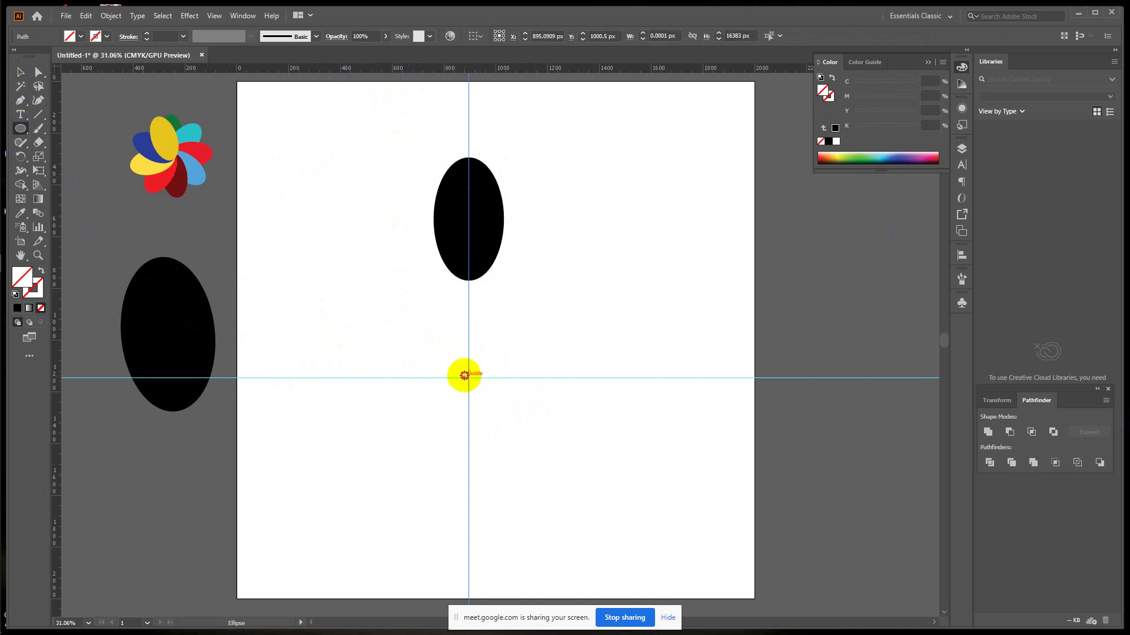
pyautogui.moveTo(464, 377); pyautogui.dragTo(478, 388)
pyautogui.hotkey('alt', 'space')
pyautogui.click(106, 198)
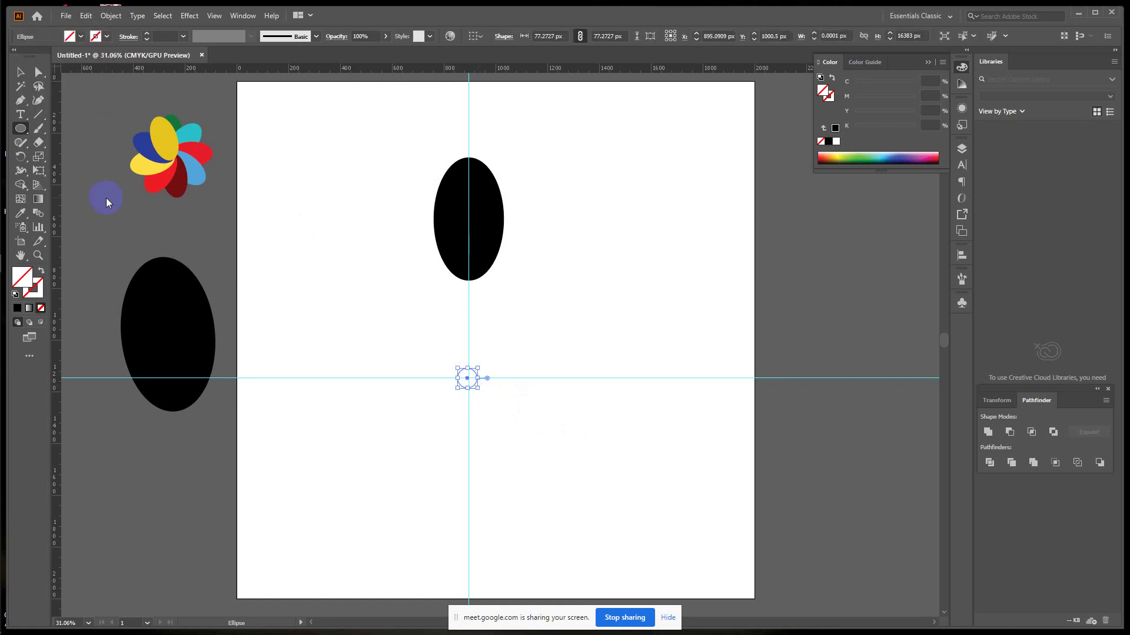
pyautogui.click(545, 344)
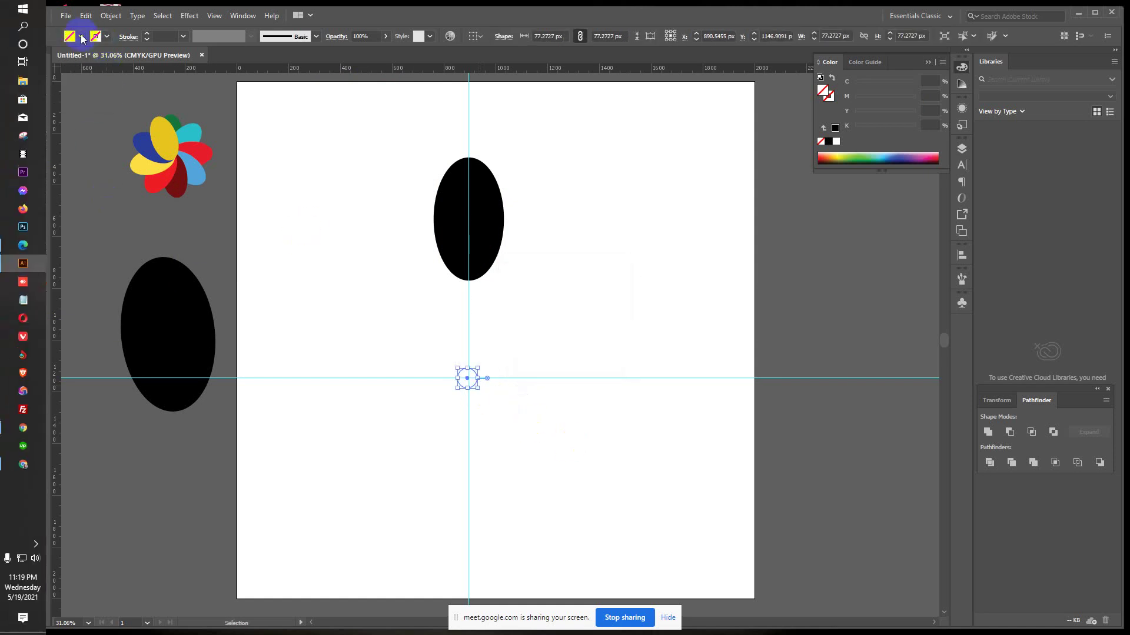
pyautogui.click(80, 36)
pyautogui.click(115, 56)
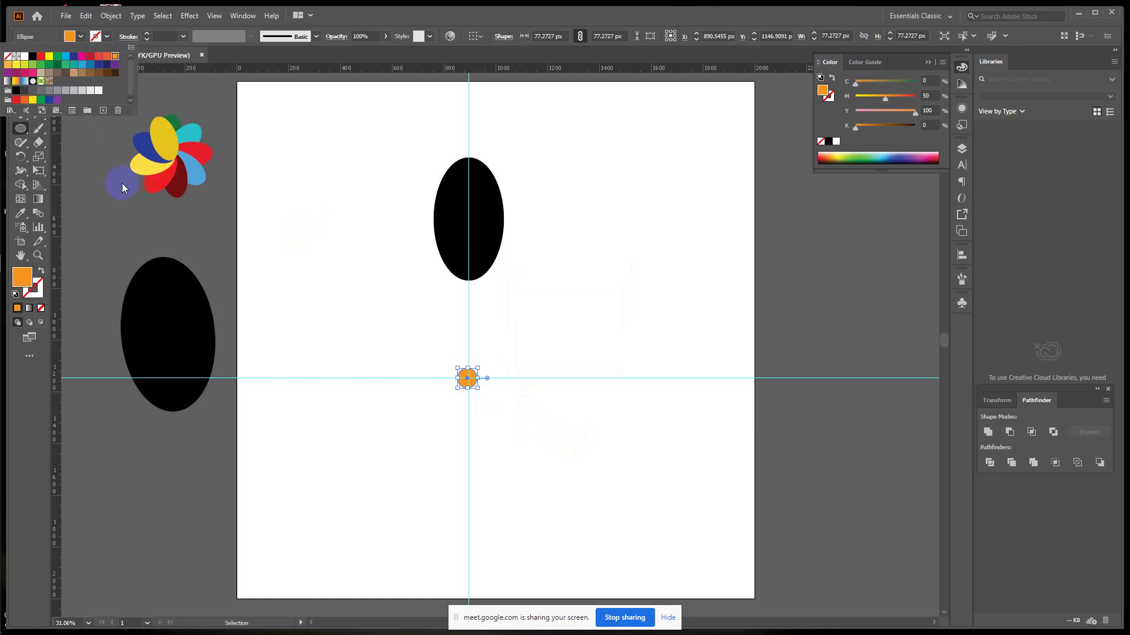
pyautogui.click(122, 182)
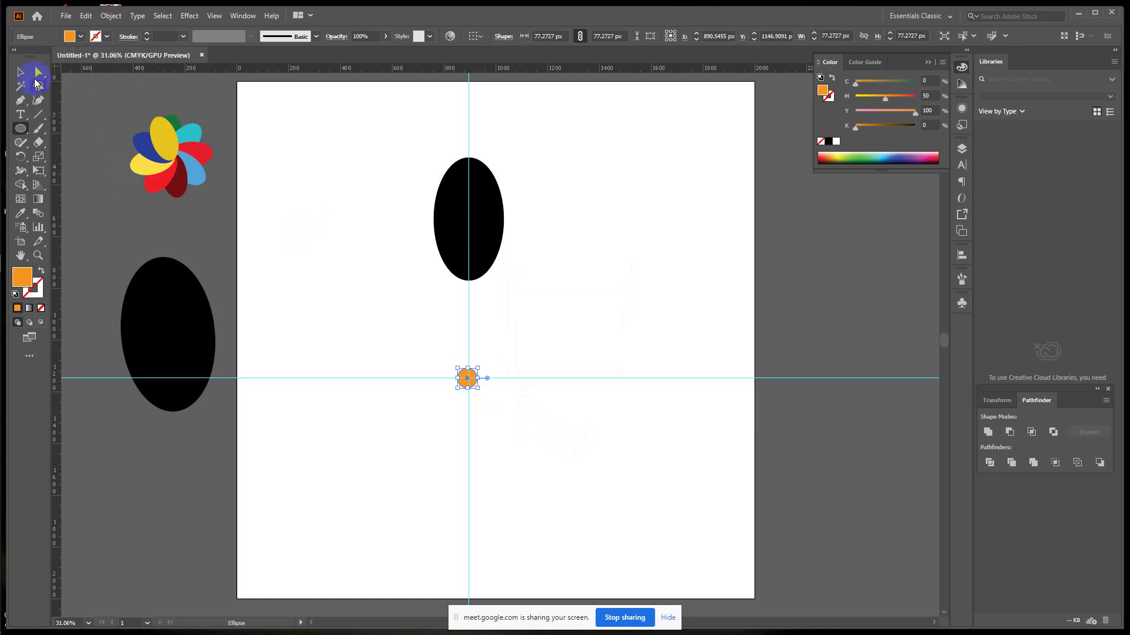
# Step: Align the black ellipse and the orange circle to each other by their horizontal centres, and deselect them
pyautogui.keyDown('shift'); pyautogui.click(487, 218); pyautogui.keyUp('shift')
pyautogui.click(468, 380)
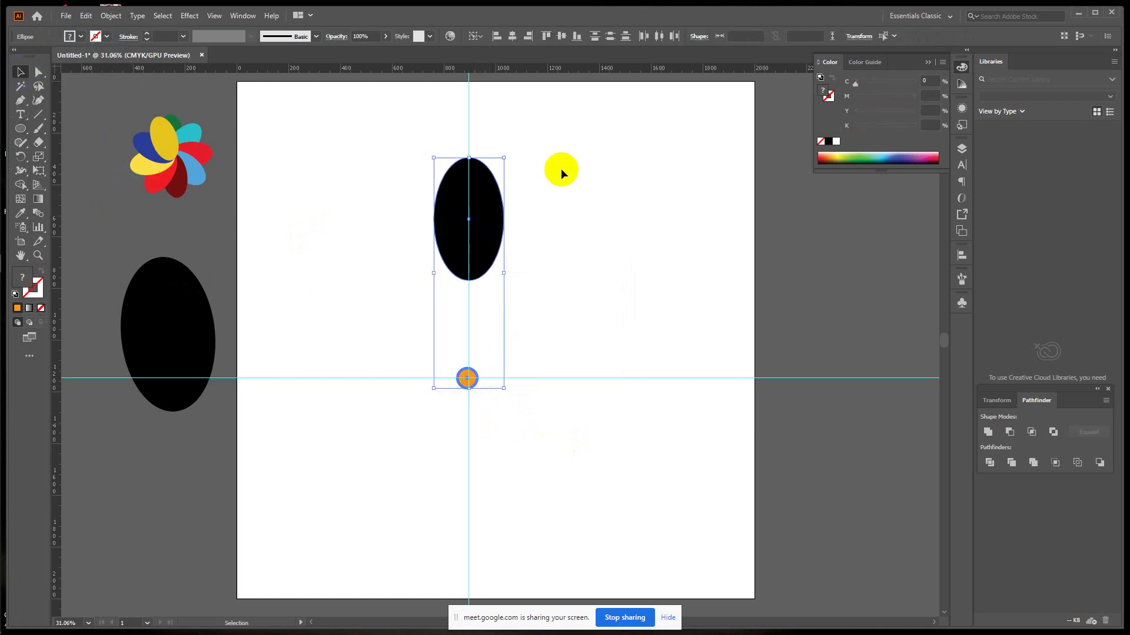
pyautogui.click(512, 36)
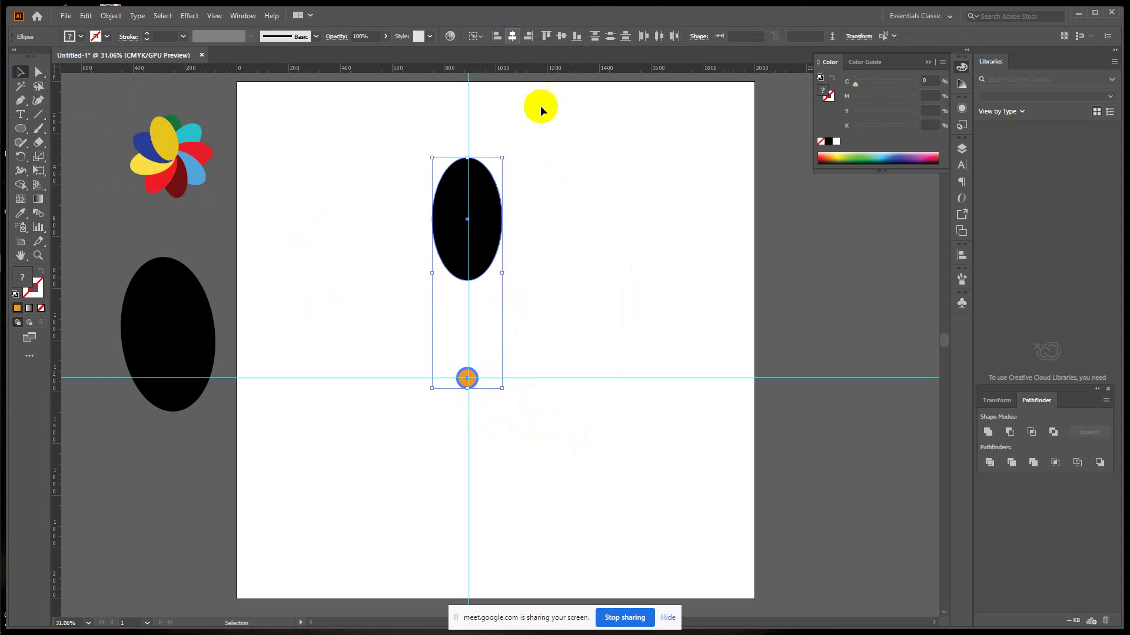
pyautogui.click(584, 274)
# Step: Try deleting the vertical guide, and undo the deletion
pyautogui.moveTo(374, 308); pyautogui.dragTo(630, 326)
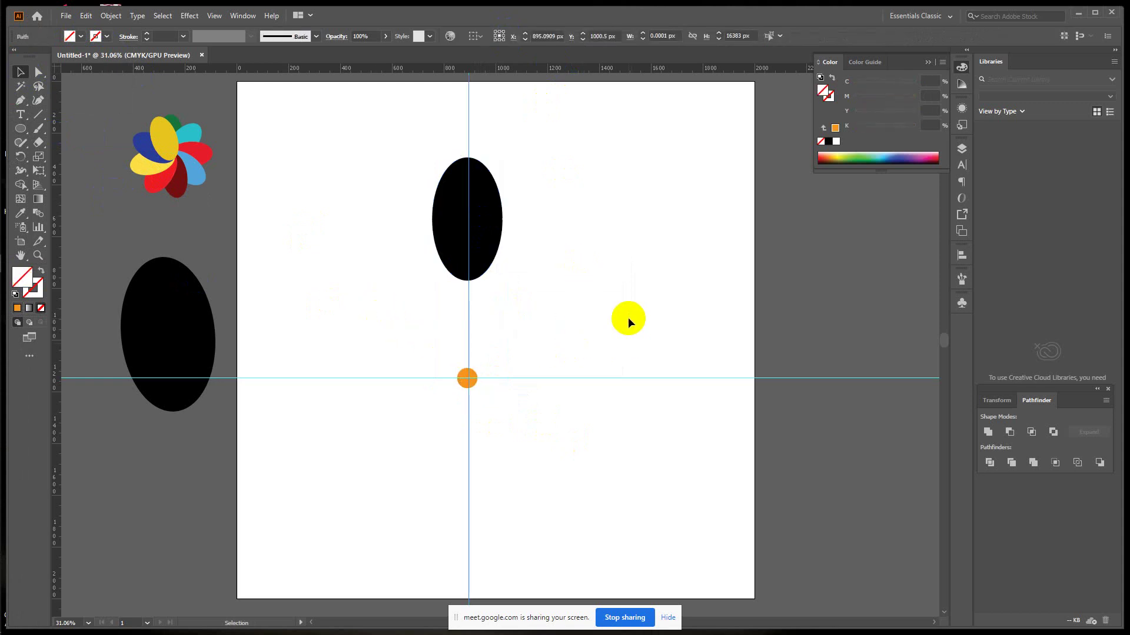
pyautogui.press('Delete')
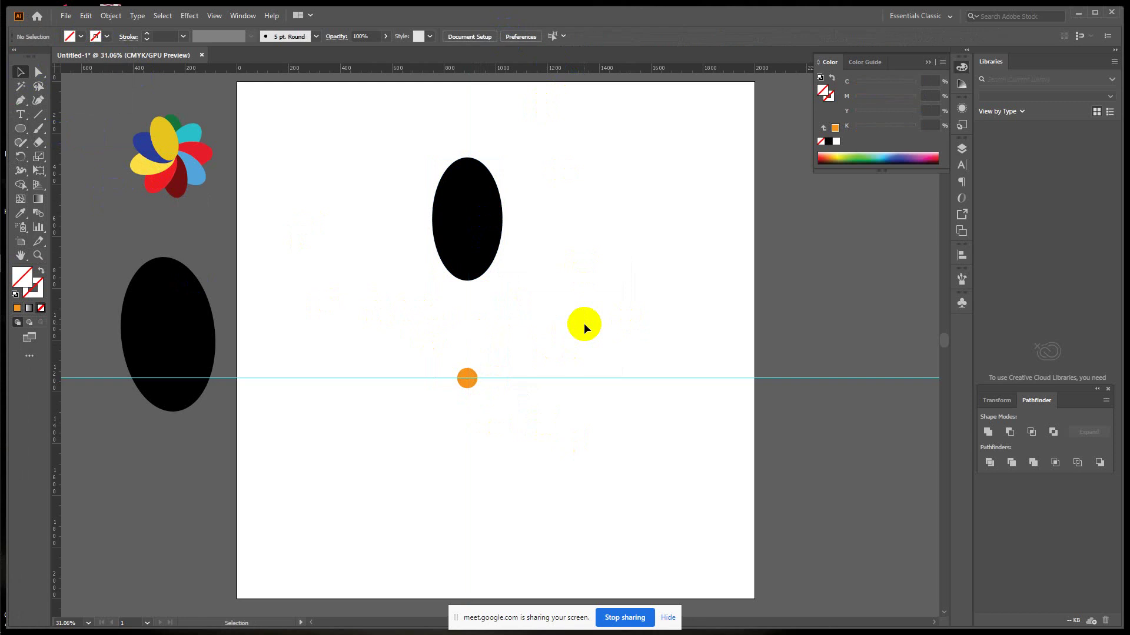
pyautogui.hotkey('ctrl', 'z')
pyautogui.click(595, 457)
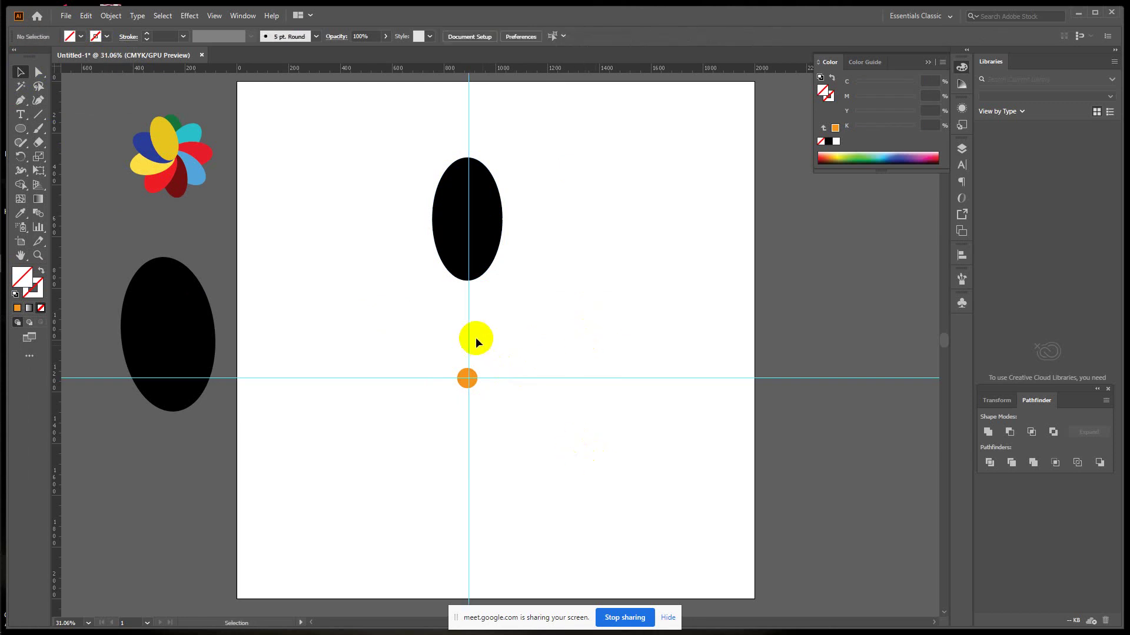
# Step: Remove the vertical guide by moving it off the canvas, and hide the remaining horizontal guide
pyautogui.moveTo(469, 331); pyautogui.dragTo(35, 312)
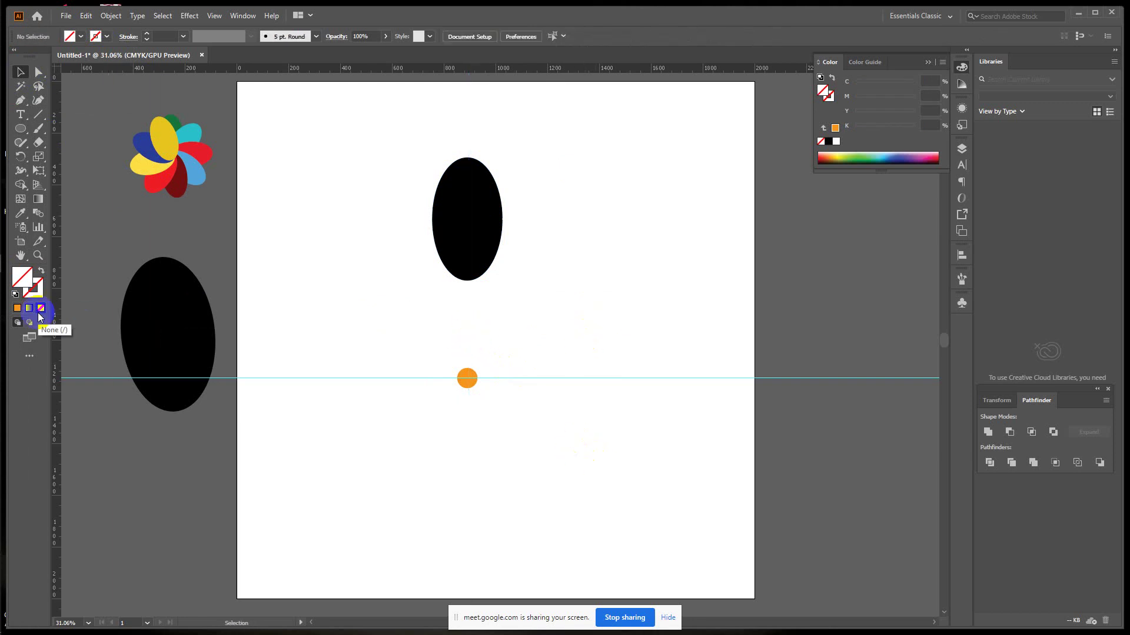
pyautogui.moveTo(621, 342); pyautogui.dragTo(655, 446)
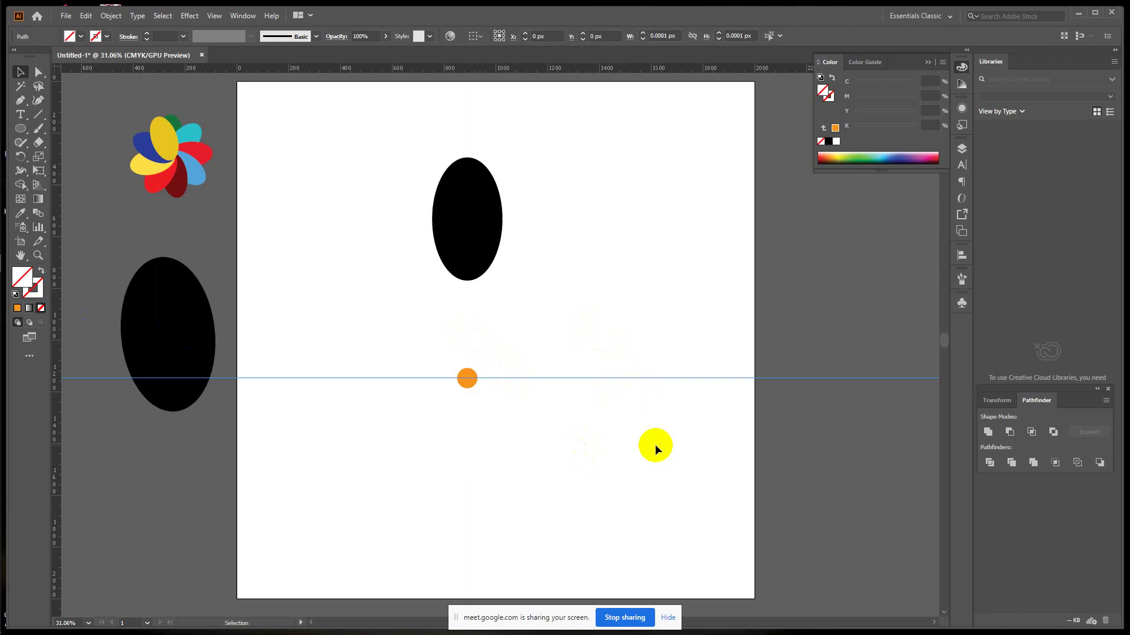
pyautogui.click(655, 443)
pyautogui.press('a')
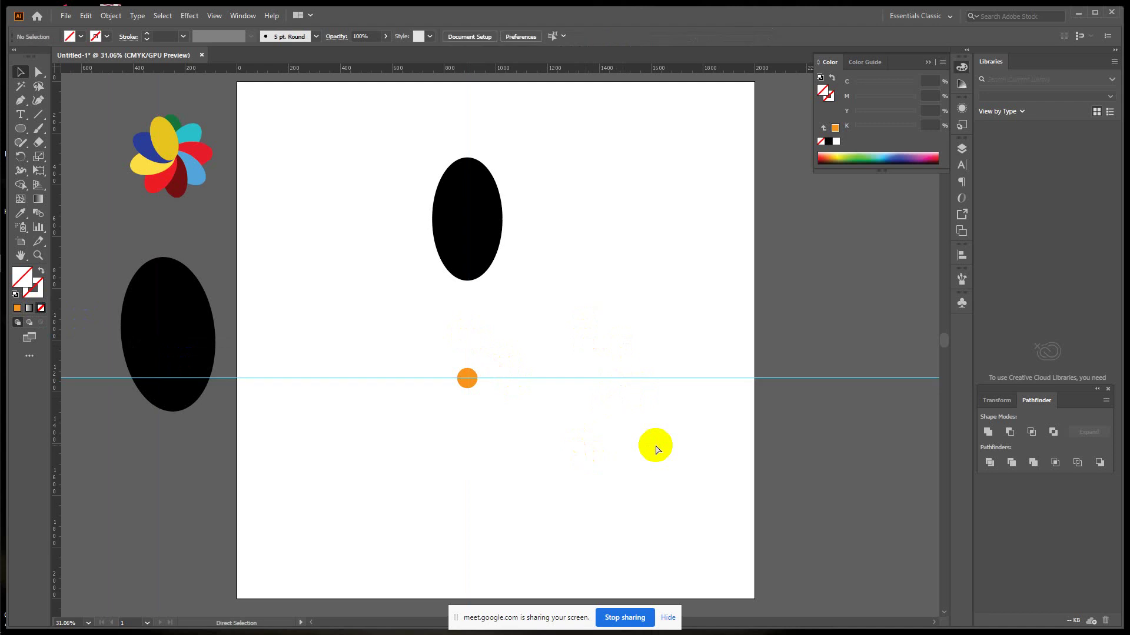
pyautogui.press('v')
pyautogui.hotkey('ctrl', ';')
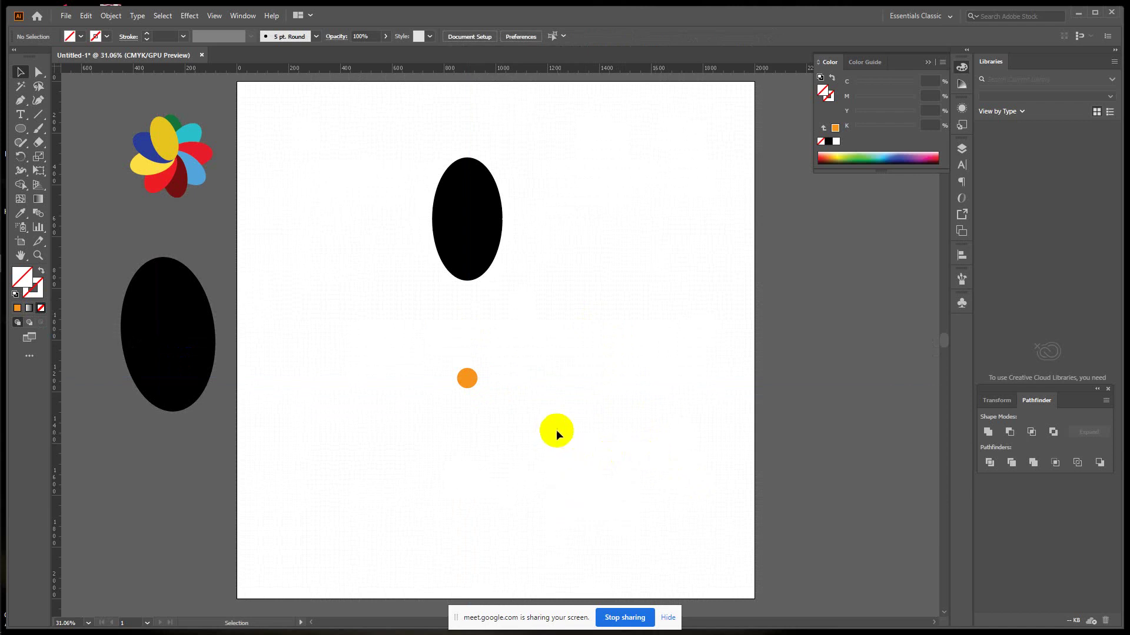
pyautogui.click(466, 378)
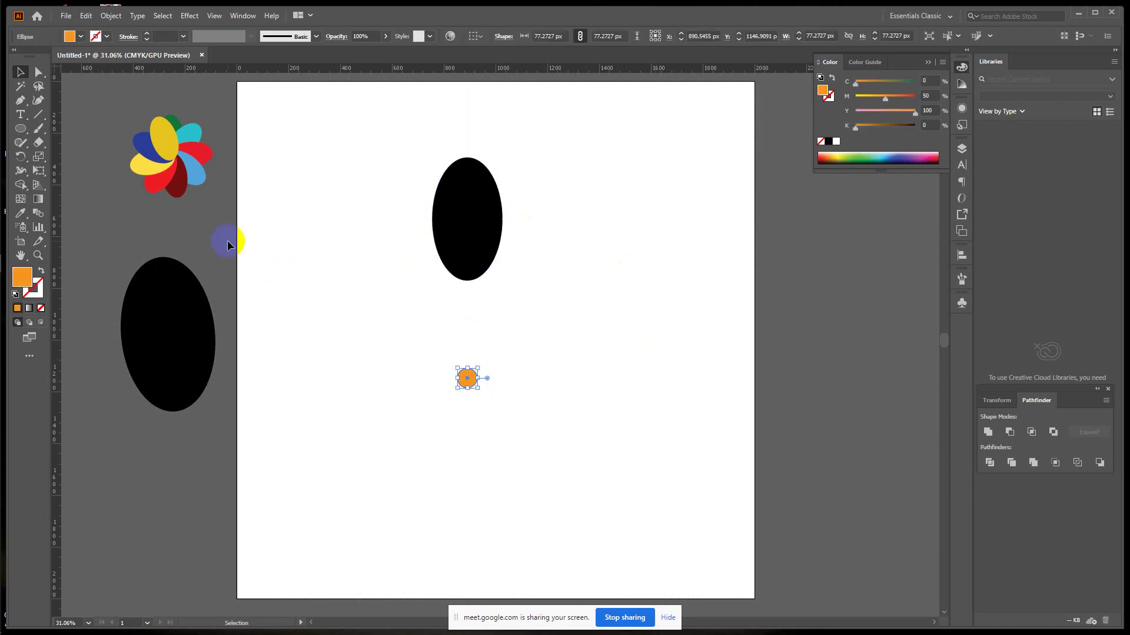
pyautogui.click(24, 159)
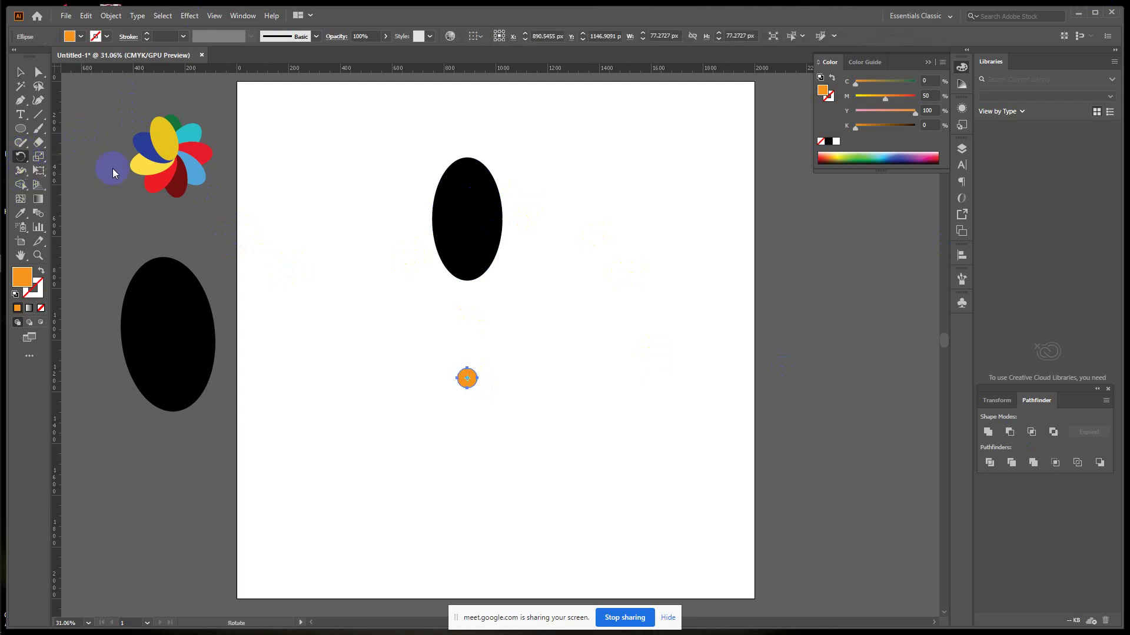
pyautogui.click(20, 72)
# Step: Create a copy of the black ellipse rotated by 360/15 degrees around the orange circle's centre, previewing the rotation first
pyautogui.click(469, 223)
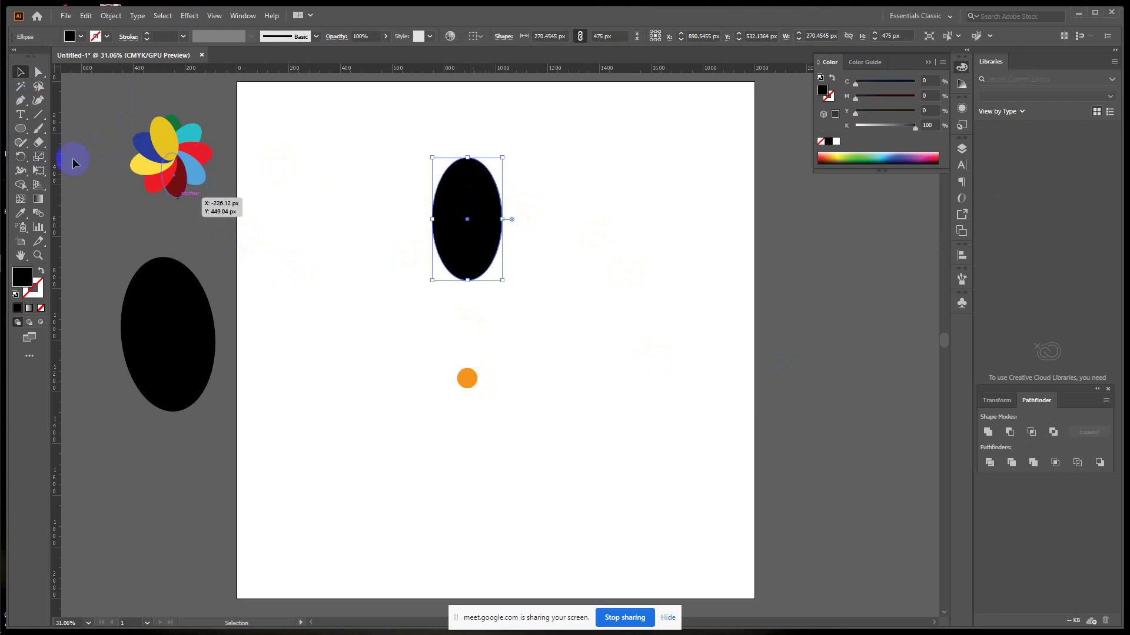
pyautogui.click(21, 156)
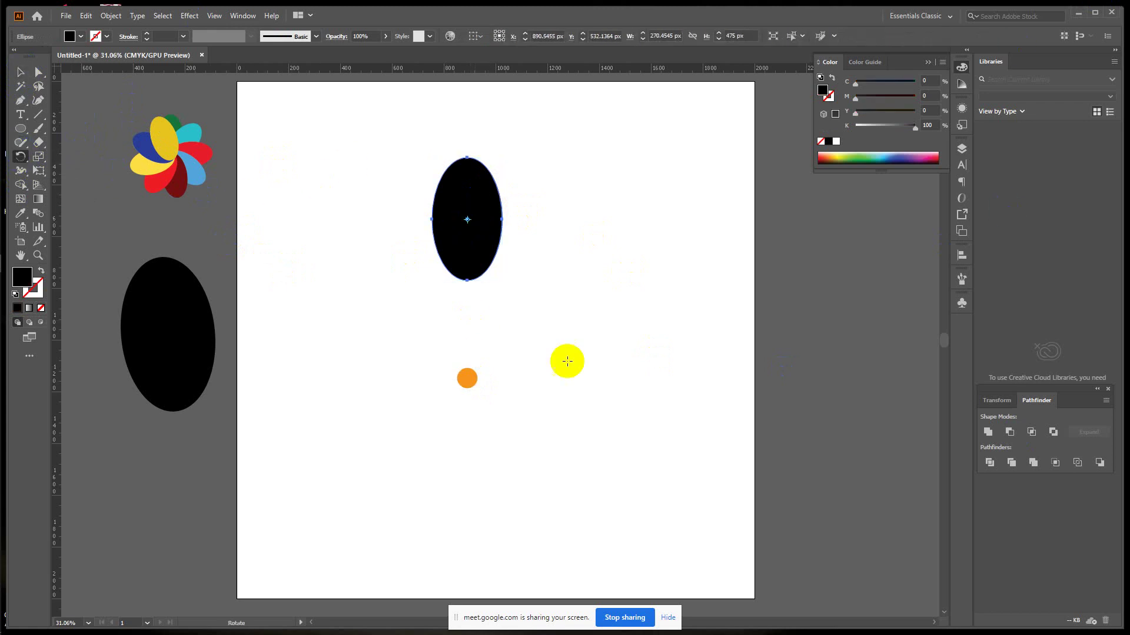
pyautogui.keyDown('alt'); pyautogui.click(467, 376); pyautogui.keyUp('alt')
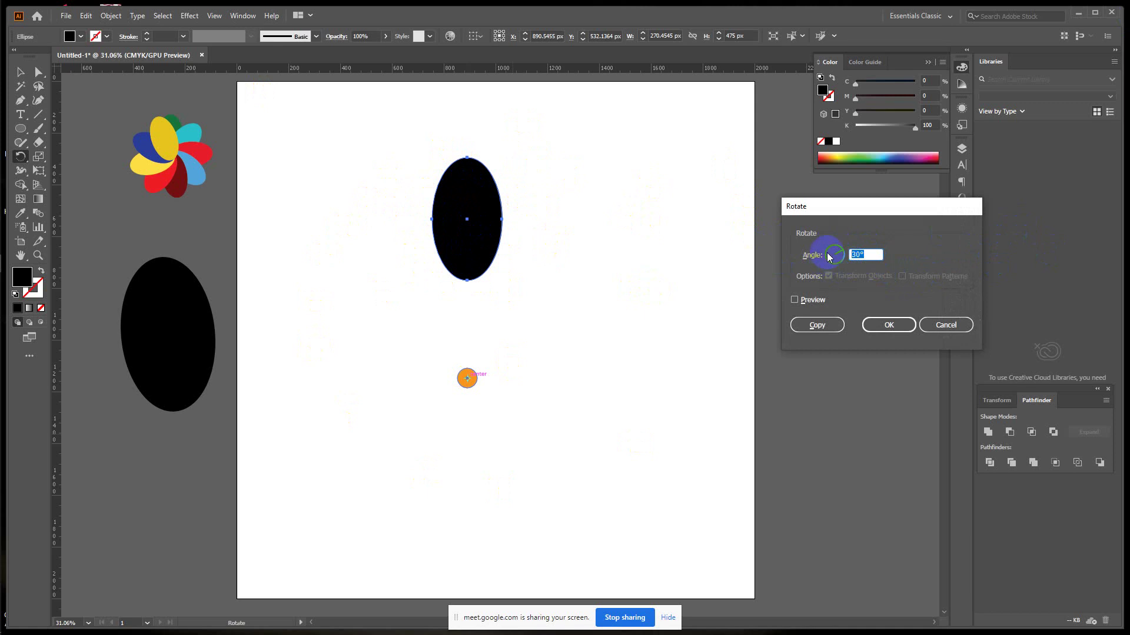
pyautogui.write('360')
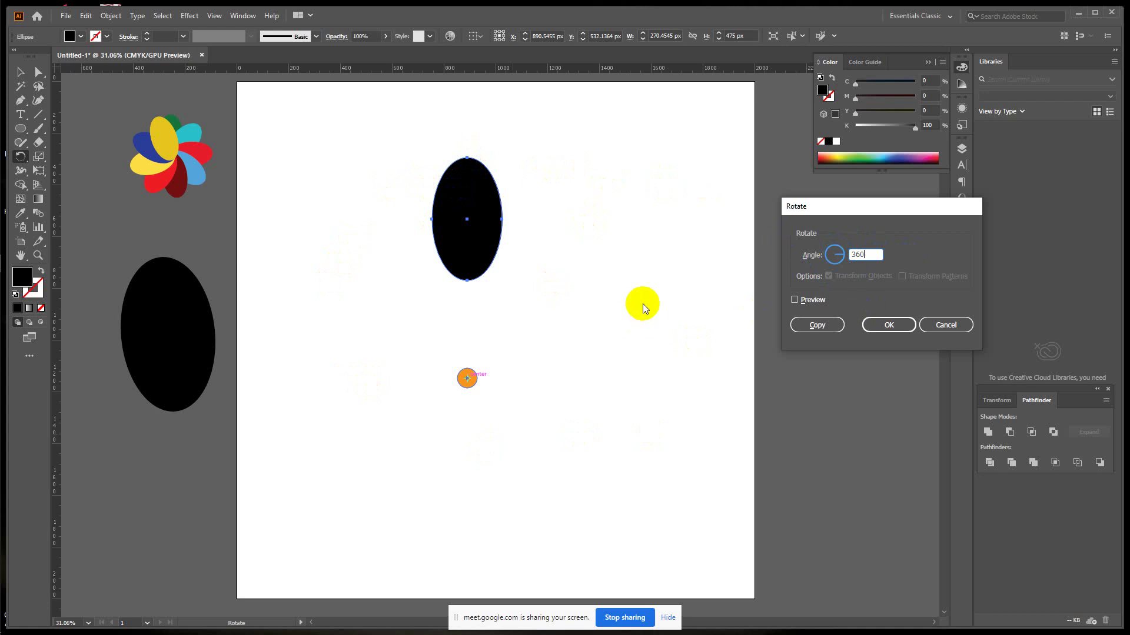
pyautogui.write('/10')
pyautogui.press('BackSpace')
pyautogui.press('BackSpace')
pyautogui.write('20')
pyautogui.press('BackSpace')
pyautogui.press('BackSpace')
pyautogui.write('15')
pyautogui.click(795, 300)
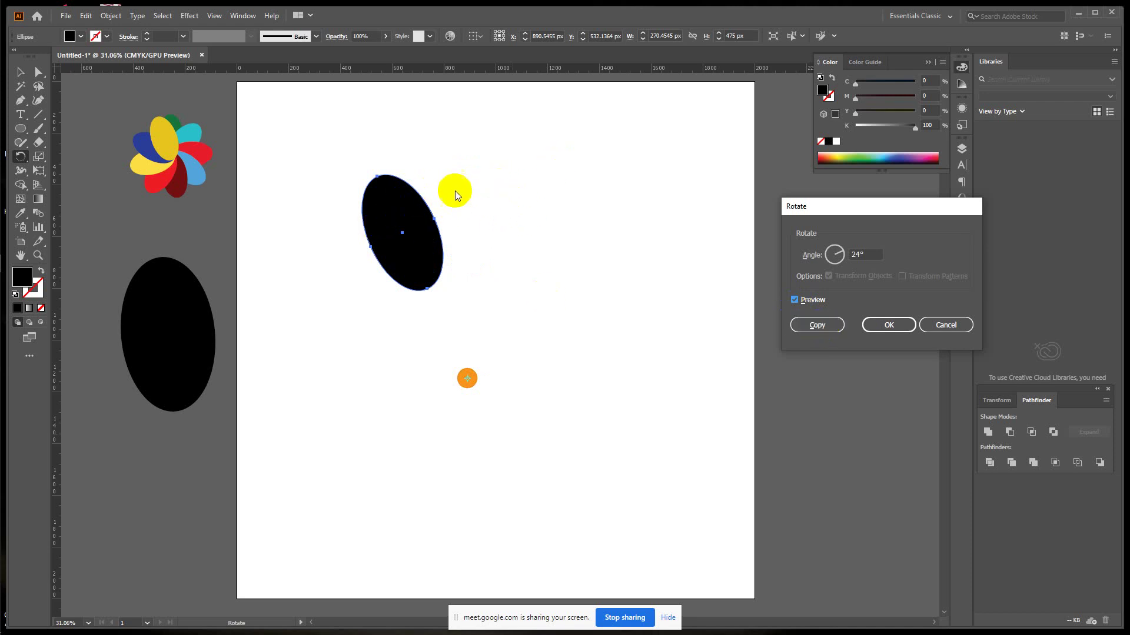
pyautogui.click(819, 325)
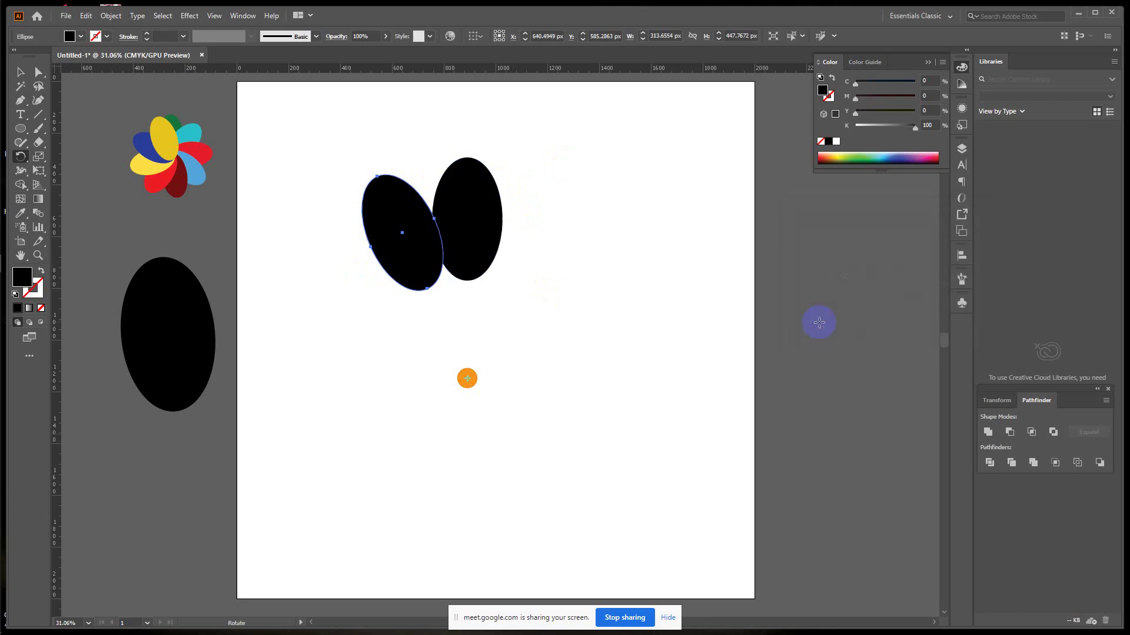
# Step: Repeat the 24° rotated copy thirteen more times to complete a ring of fifteen petals around the orange circle
pyautogui.hotkey('ctrl', 'd')
pyautogui.hotkey('ctrl', 'd')
pyautogui.hotkey('ctrl', 'd')
pyautogui.hotkey('ctrl', 'd')
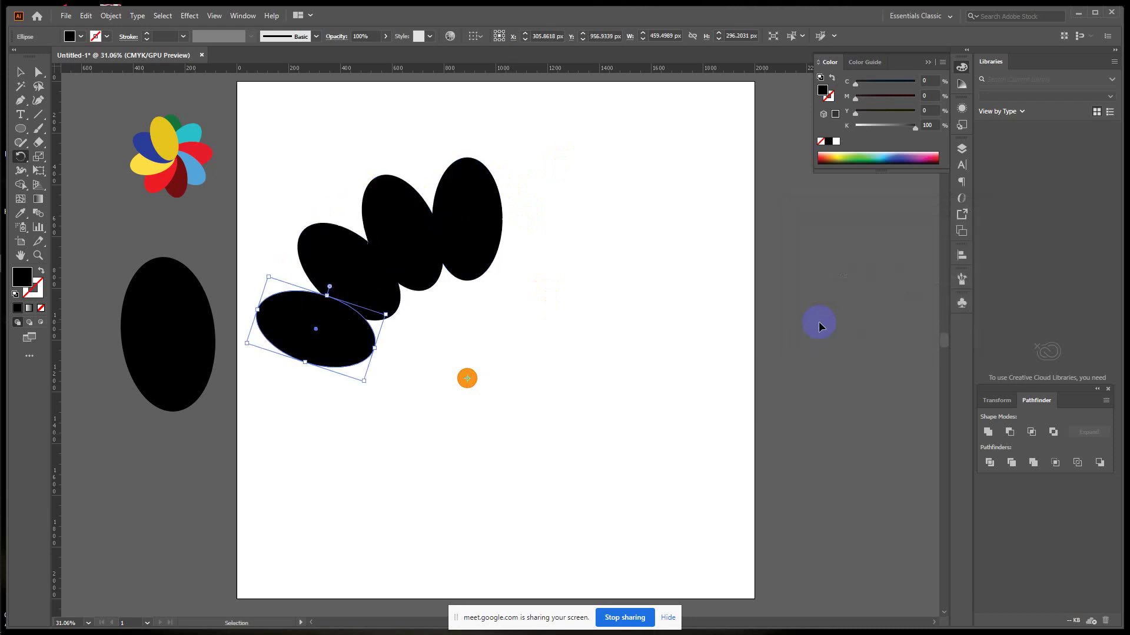
pyautogui.hotkey('ctrl', 'd')
pyautogui.hotkey('ctrl', 'd')
pyautogui.hotkey('ctrl', 'd')
pyautogui.hotkey('ctrl', 'd')
pyautogui.hotkey('ctrl', 'd')
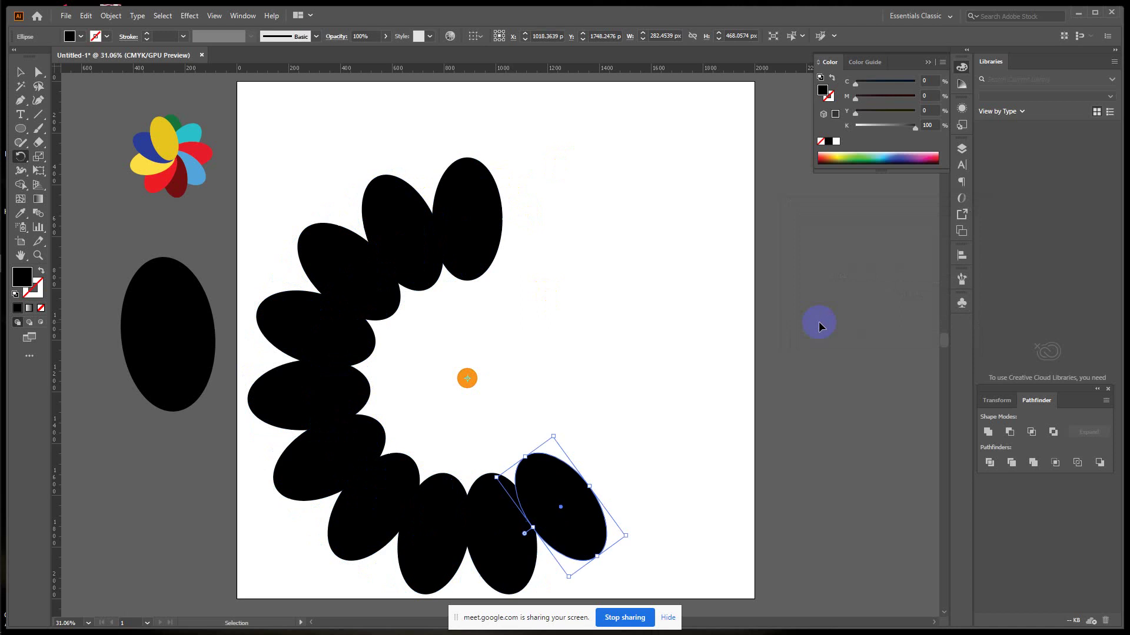
pyautogui.hotkey('ctrl', 'd')
pyautogui.hotkey('ctrl', 'd')
pyautogui.hotkey('ctrl', 'd')
pyautogui.hotkey('ctrl', 'd')
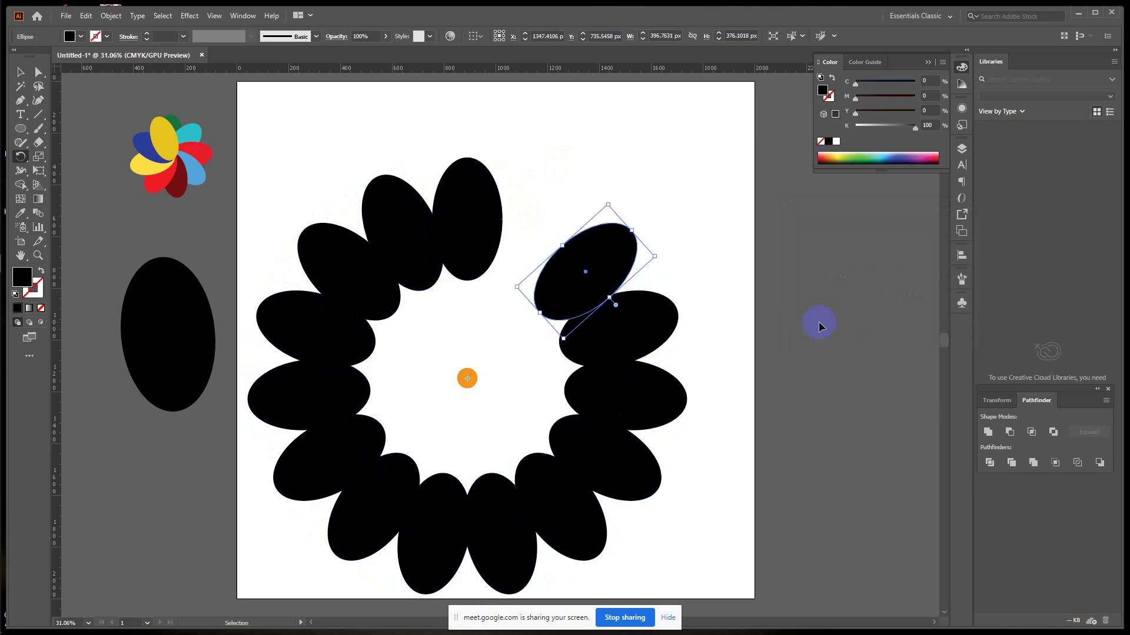
pyautogui.press('r')
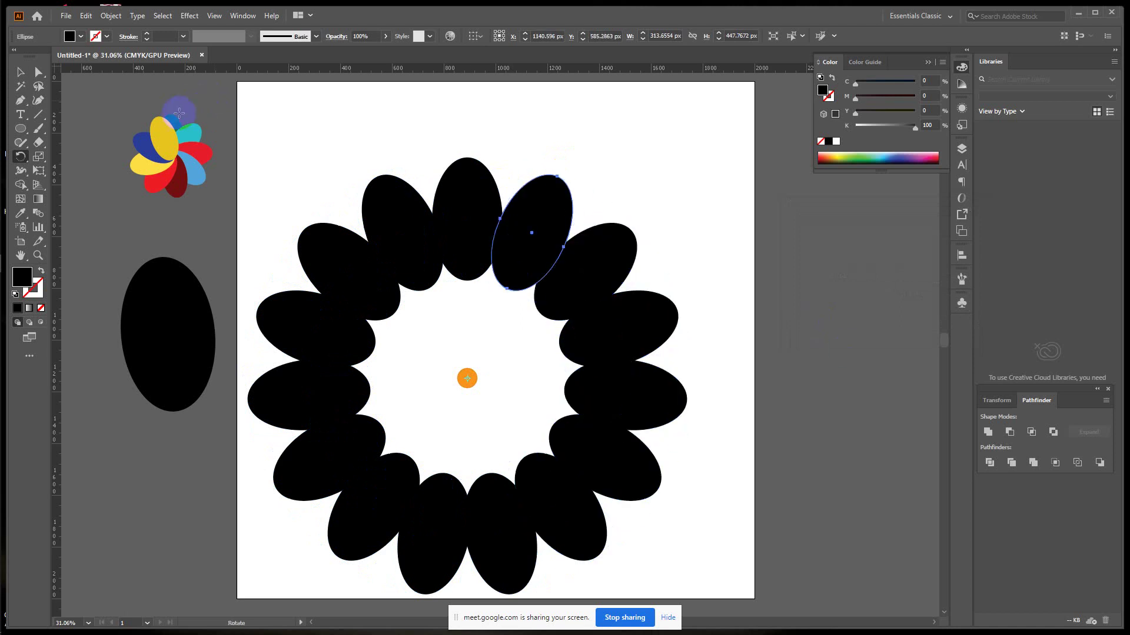
# Step: Select the whole petal ring together with the orange circle and delete them from the artboard
pyautogui.moveTo(51, 79)
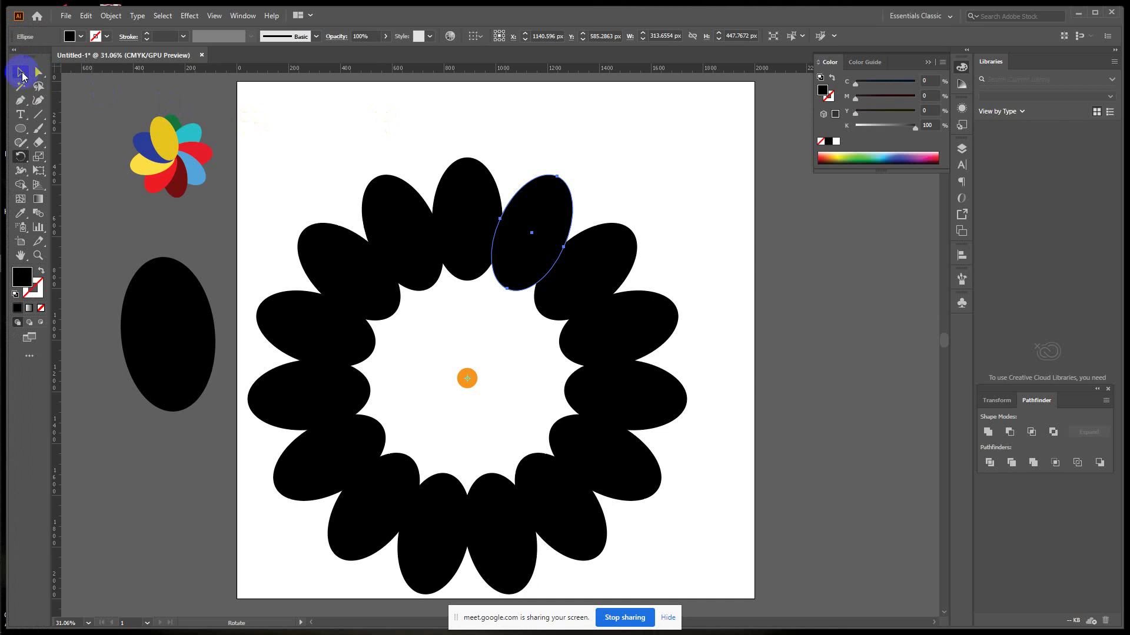
pyautogui.press('v')
pyautogui.click(673, 119)
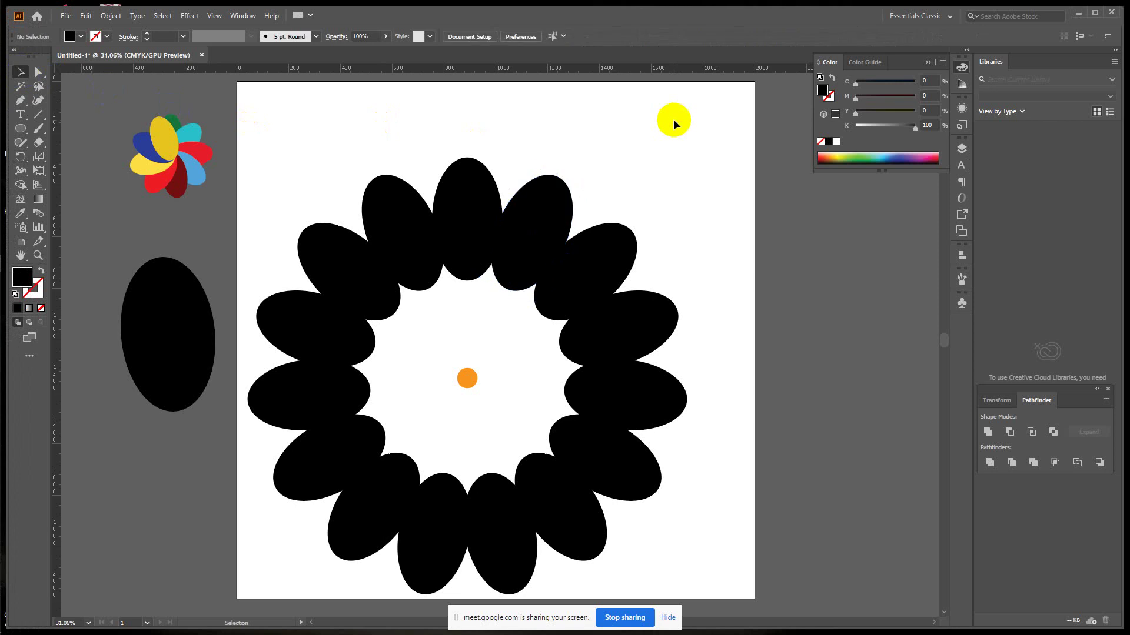
pyautogui.moveTo(251, 128); pyautogui.dragTo(675, 510)
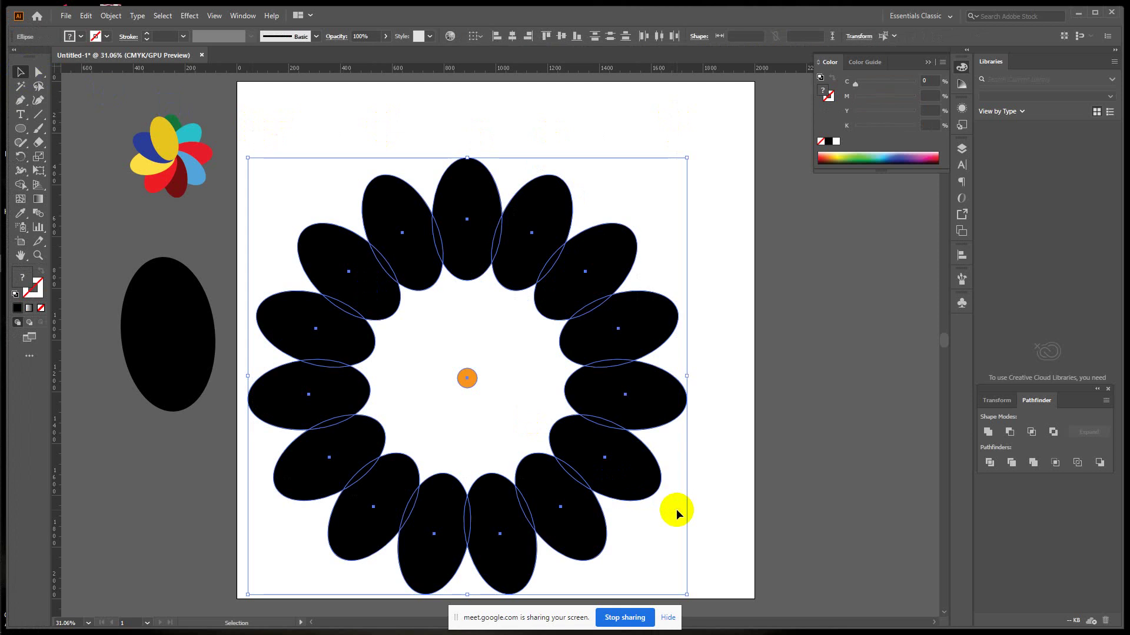
pyautogui.press('Delete')
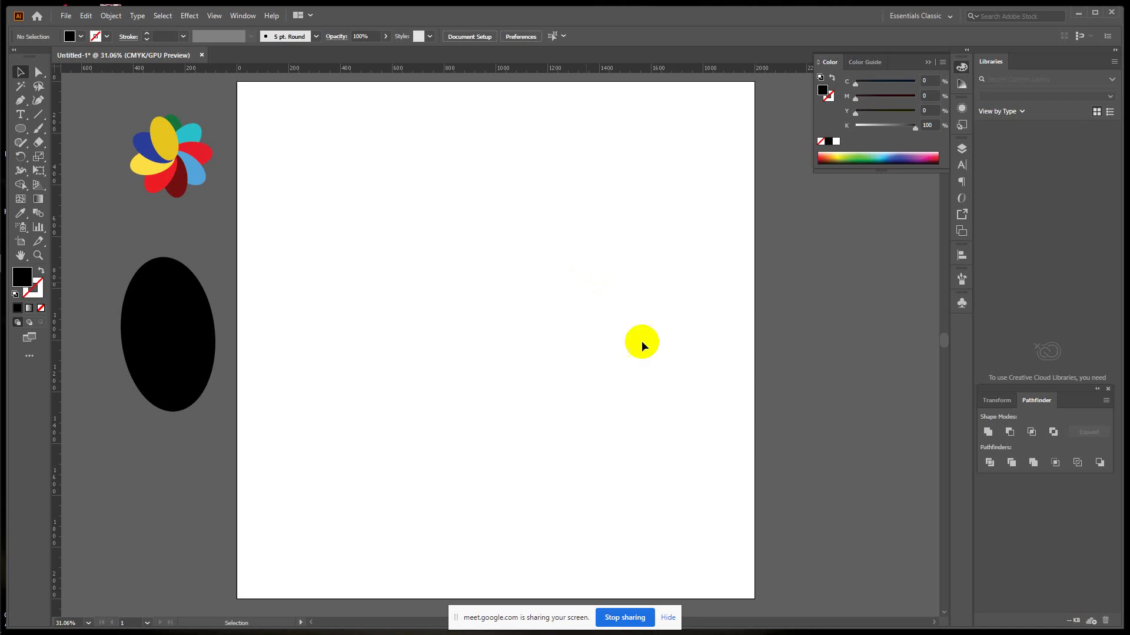
# Step: Draw a black circle about 686 px in diameter in the upper middle of the artboard and shift it slightly up and left
pyautogui.click(20, 129)
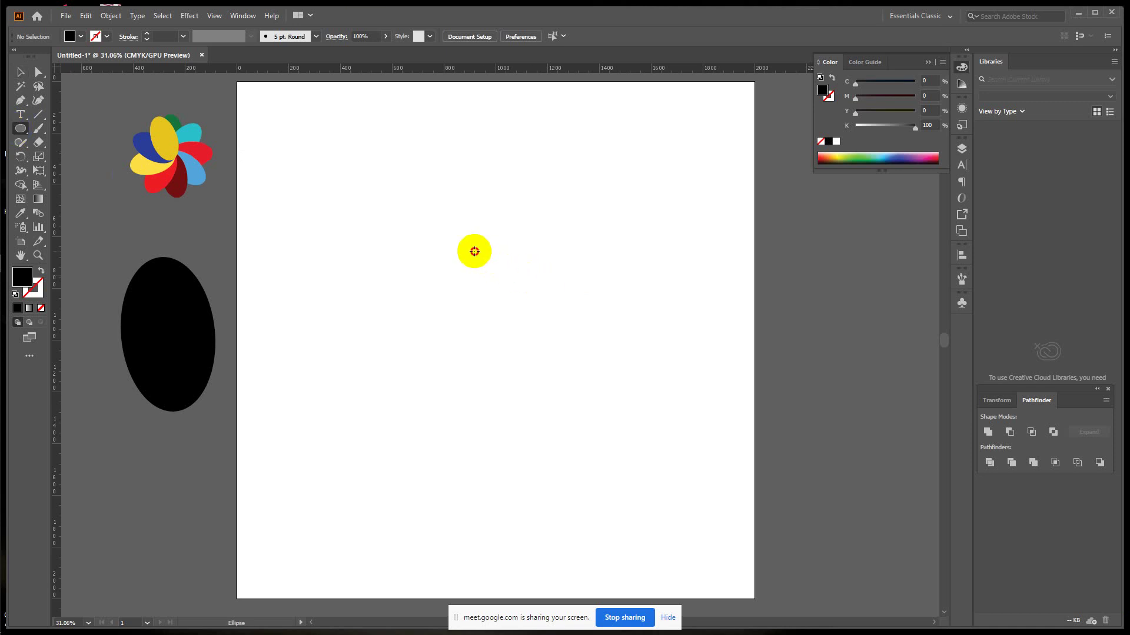
pyautogui.moveTo(474, 251); pyautogui.dragTo(563, 327)
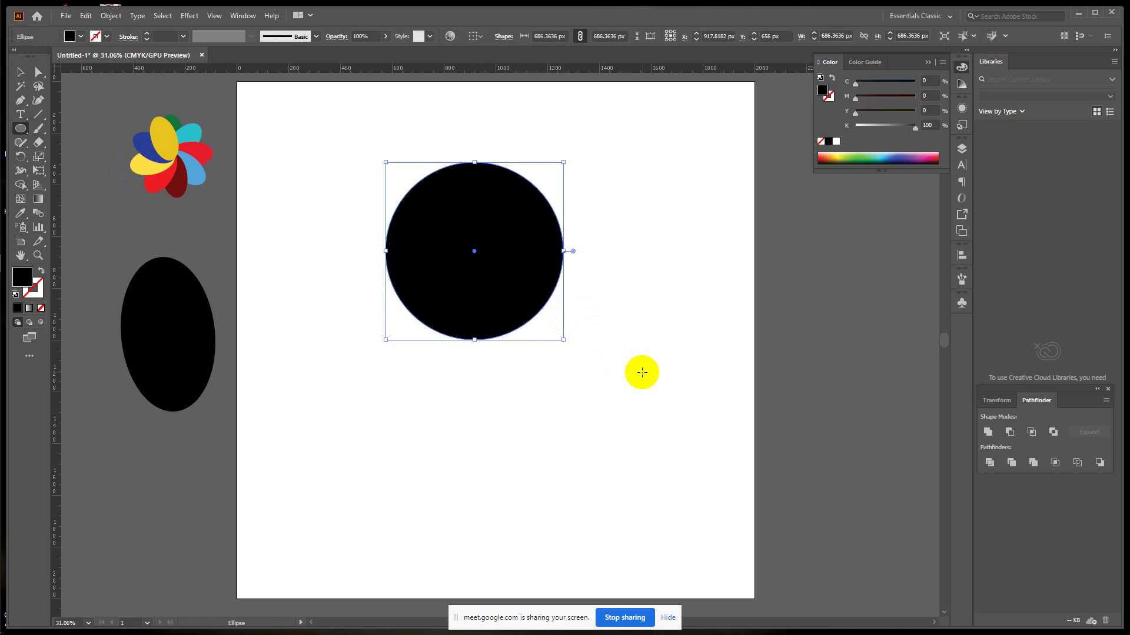
pyautogui.click(20, 72)
pyautogui.click(383, 270)
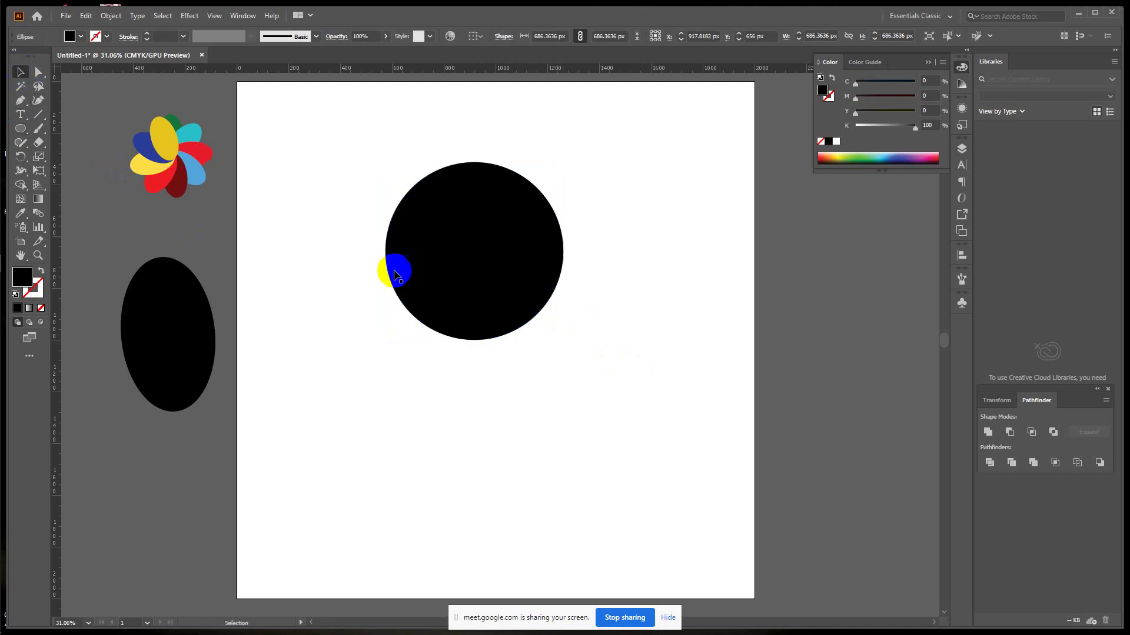
pyautogui.moveTo(438, 263)
pyautogui.mouseDown()
pyautogui.moveTo(704, 373)
pyautogui.moveTo(625, 360)
pyautogui.moveTo(454, 252)
pyautogui.mouseUp()
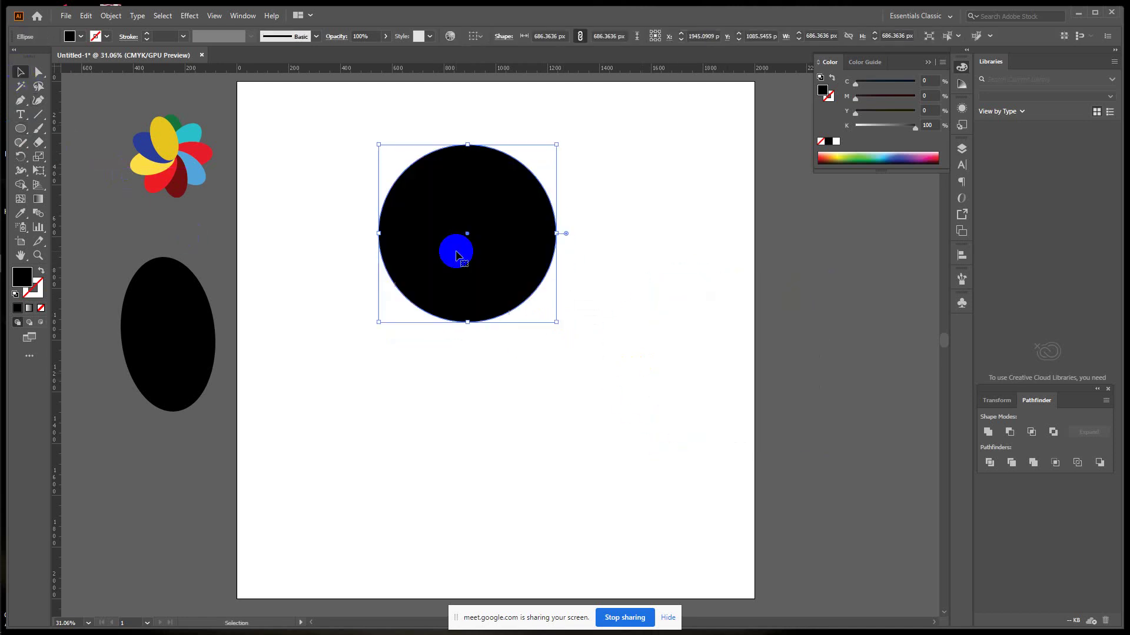
# Step: Duplicate the black circle in place, fill the front copy with magenta, and move it away to the lower right of the original
pyautogui.press('a')
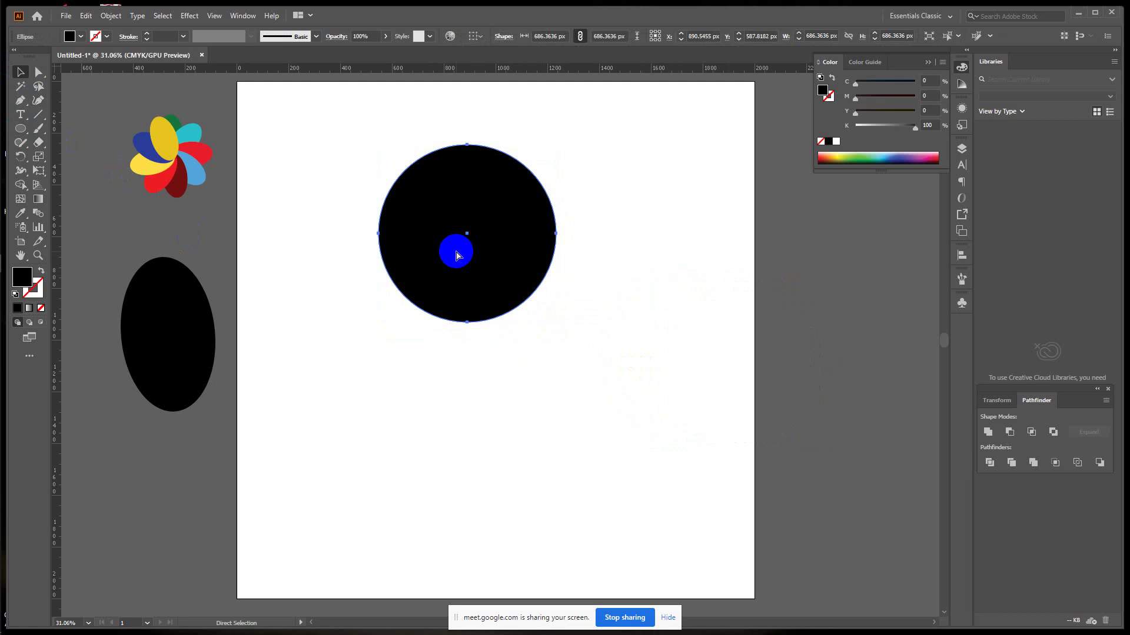
pyautogui.press('v')
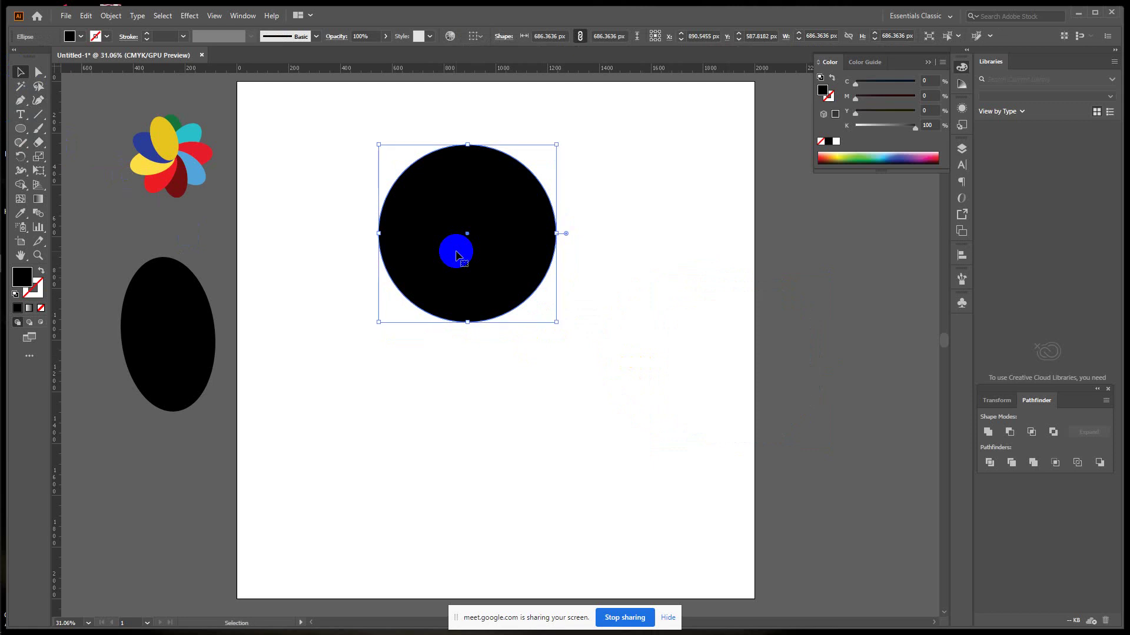
pyautogui.click(932, 154)
pyautogui.click(367, 450)
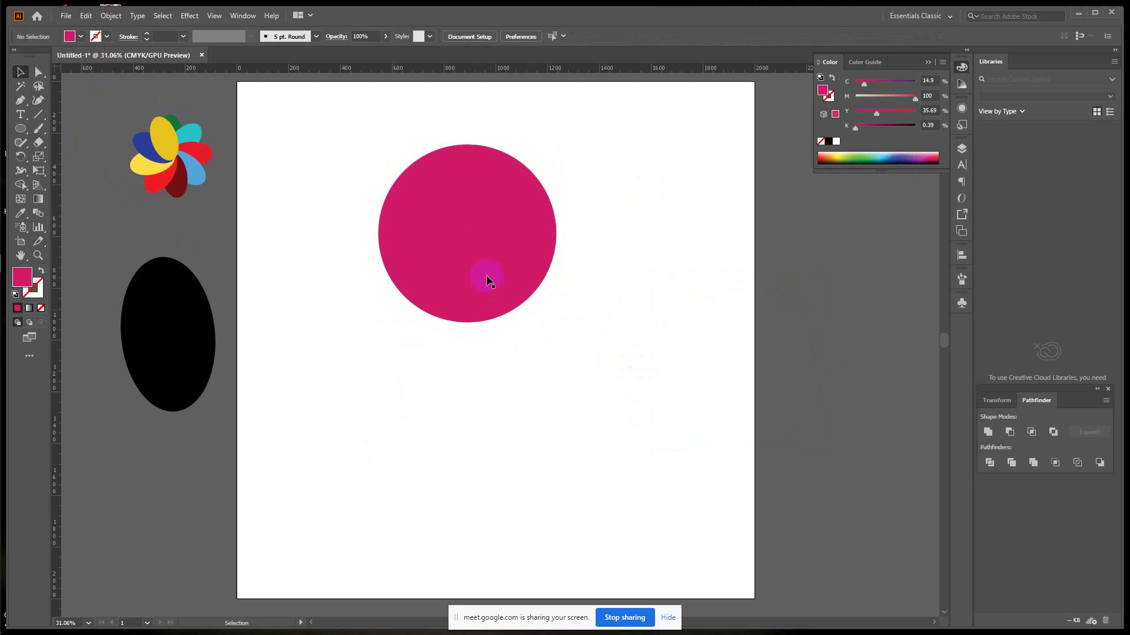
pyautogui.moveTo(486, 274); pyautogui.dragTo(718, 356)
pyautogui.click(483, 246)
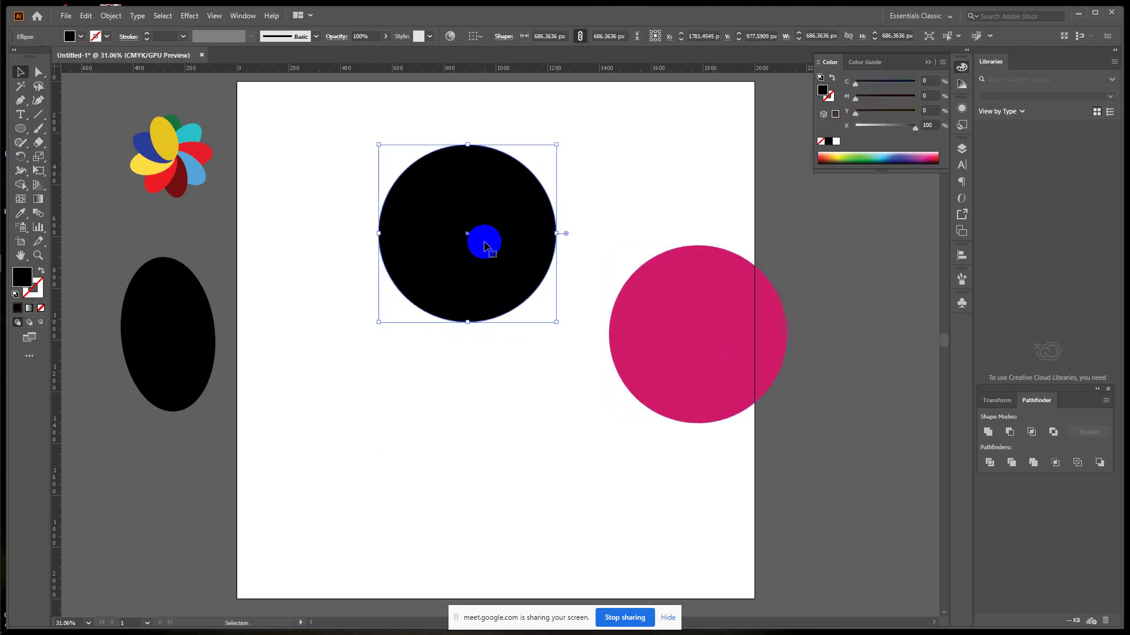
pyautogui.click(533, 418)
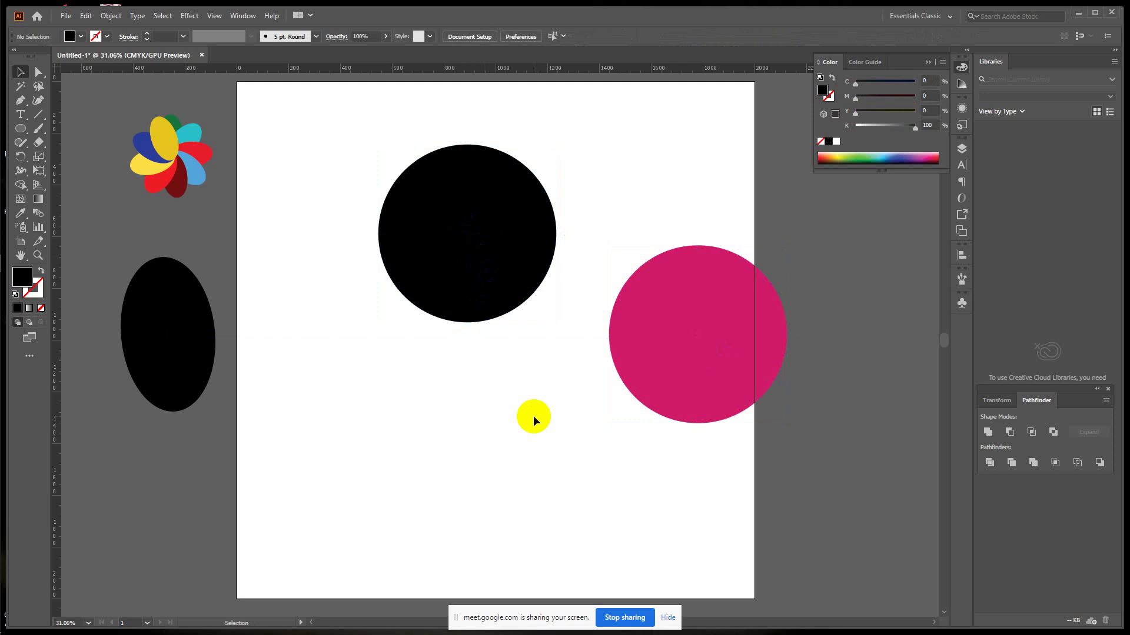
# Step: Undo the magenta copy's changes and delete the remaining black circle from the artboard
pyautogui.hotkey('ctrl', 'z')
pyautogui.hotkey('ctrl', 'z')
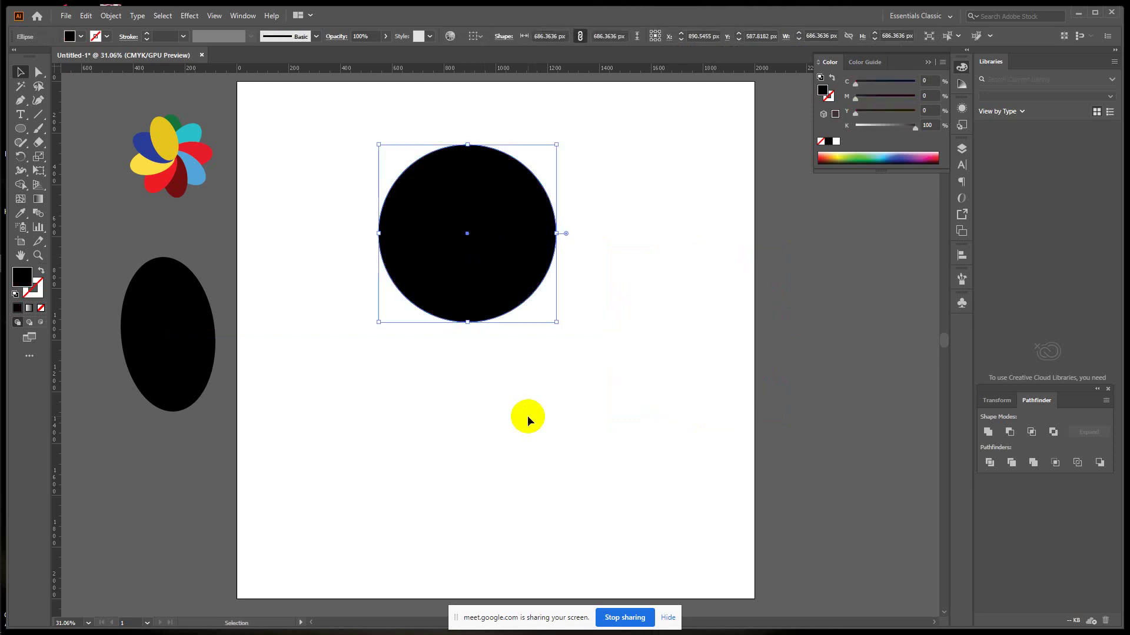
pyautogui.click(533, 419)
pyautogui.click(20, 73)
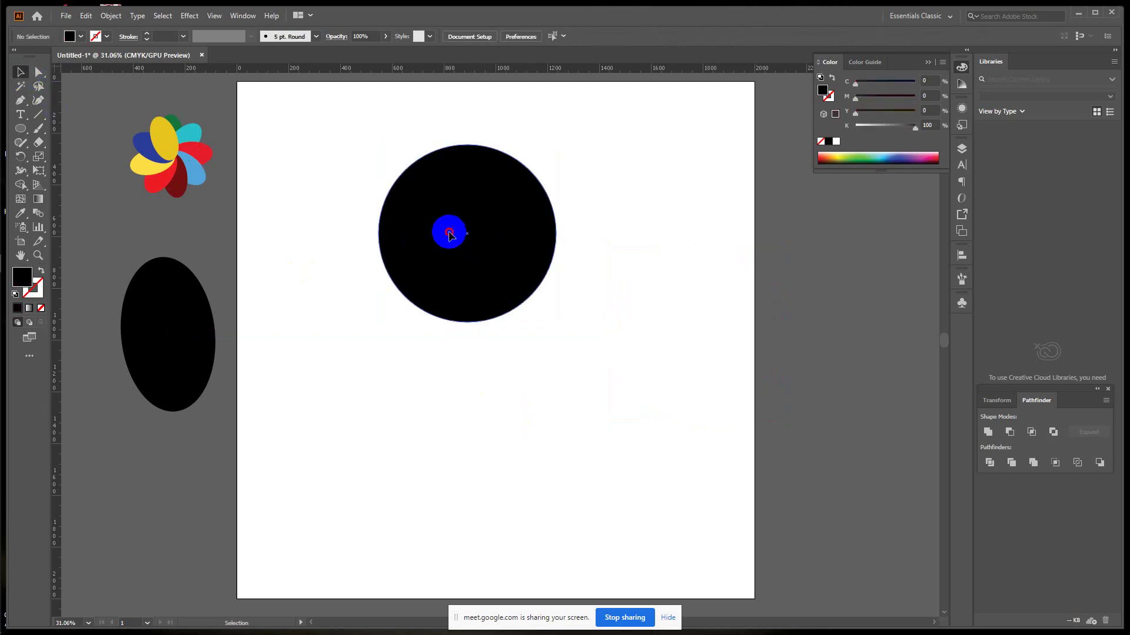
pyautogui.click(449, 231)
pyautogui.press('Delete')
# Step: Draw a black circle about 686 px in diameter in the artboard's upper part and place a copy to its lower right
pyautogui.click(18, 127)
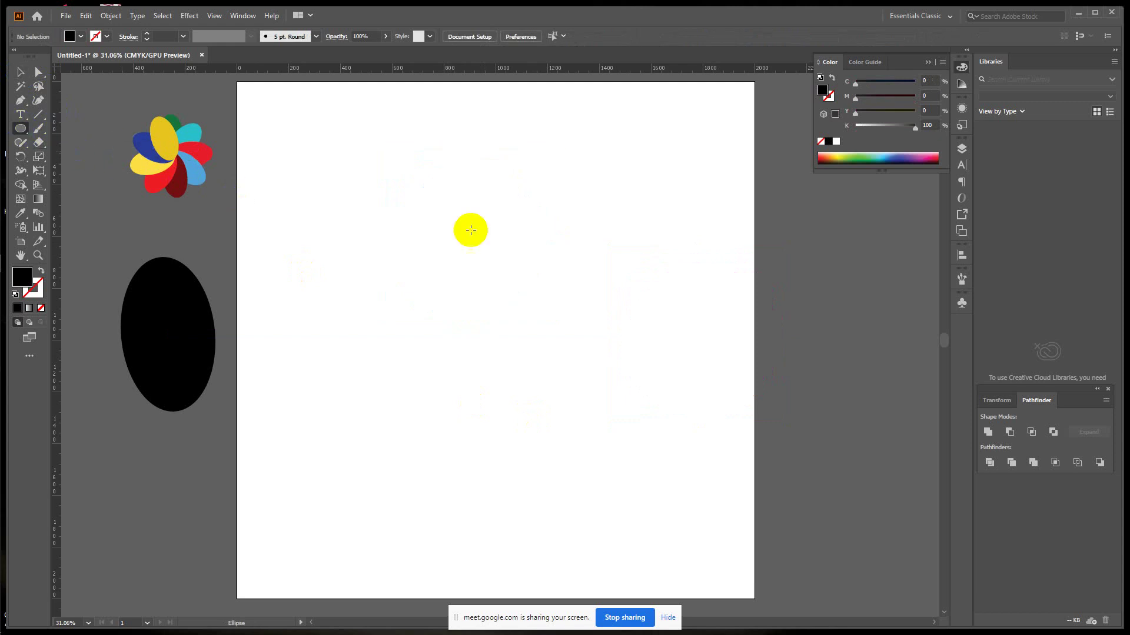
pyautogui.moveTo(434, 205); pyautogui.dragTo(573, 306)
pyautogui.moveTo(523, 257); pyautogui.dragTo(523, 258)
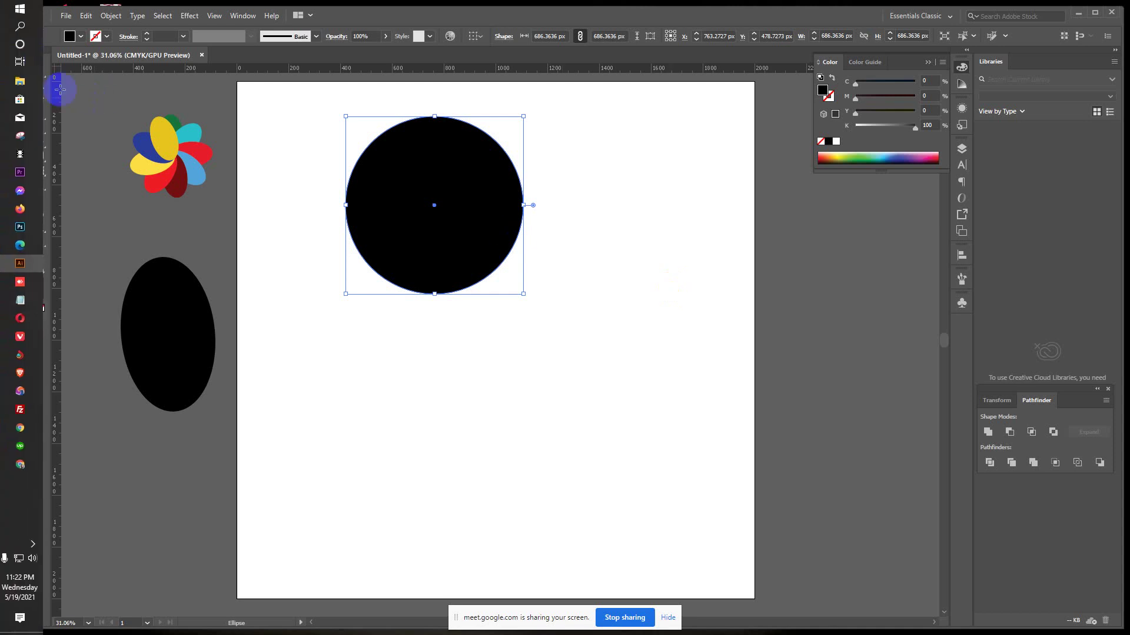
pyautogui.click(20, 72)
pyautogui.moveTo(456, 161); pyautogui.dragTo(677, 290)
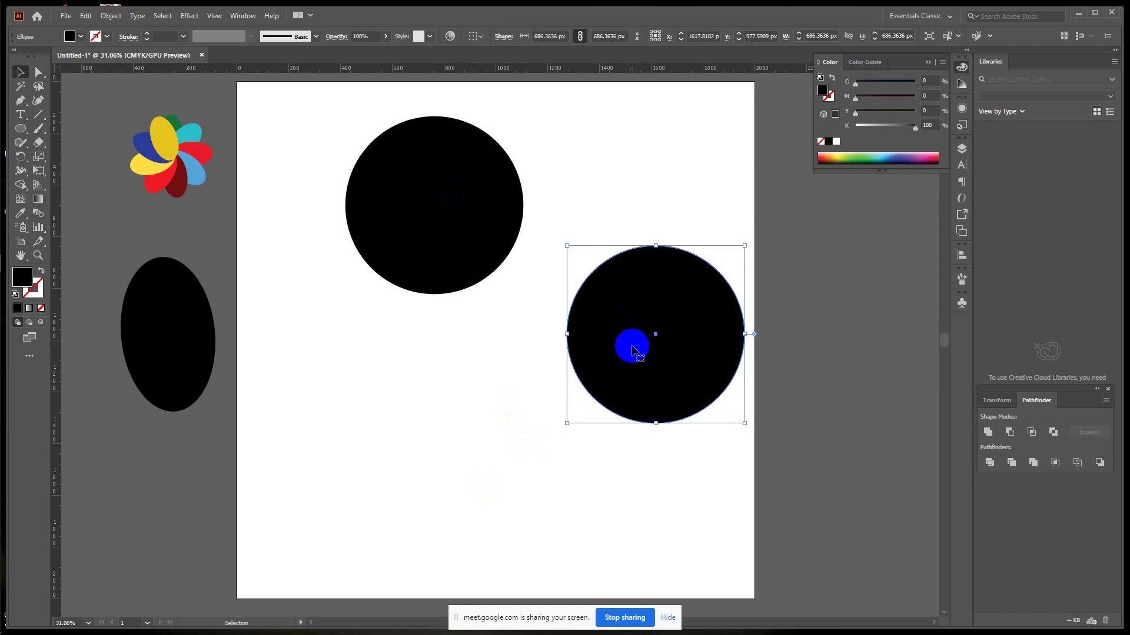
# Step: Duplicate the lower-right circle in place, fill one green (C 72.55, Y 100), and keep the other black near the artboard's lower left
pyautogui.press('a')
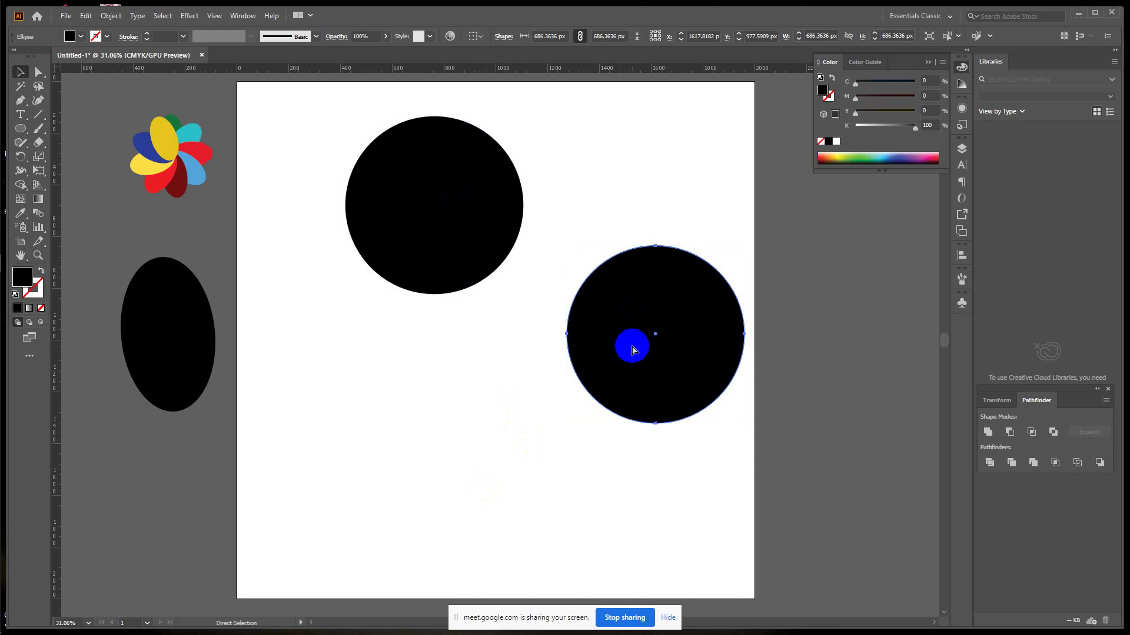
pyautogui.press('v')
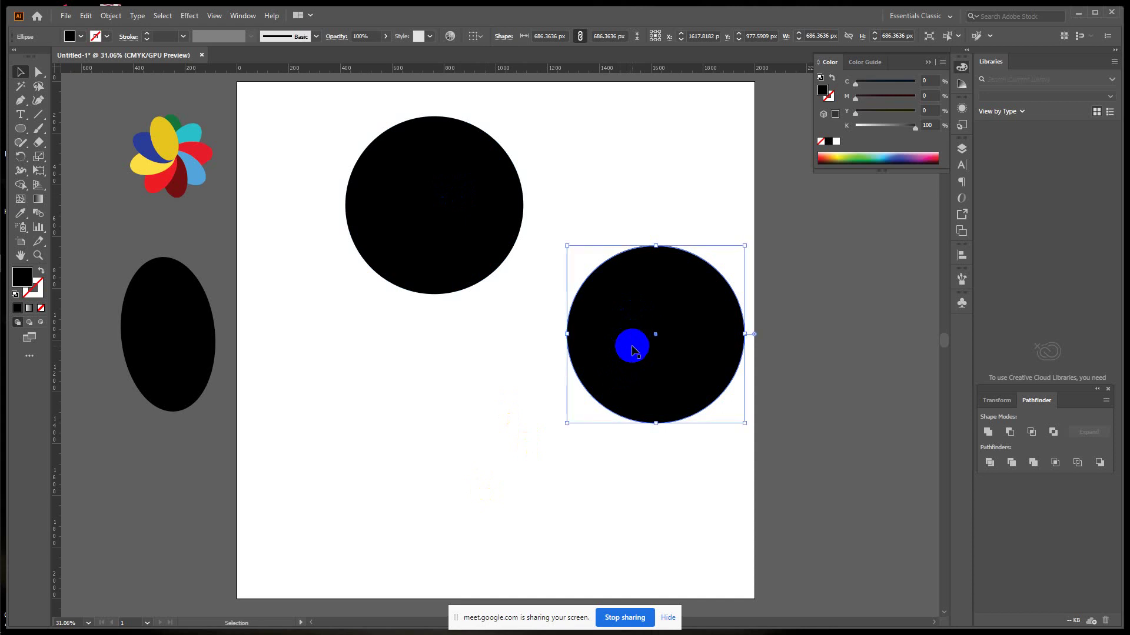
pyautogui.click(859, 157)
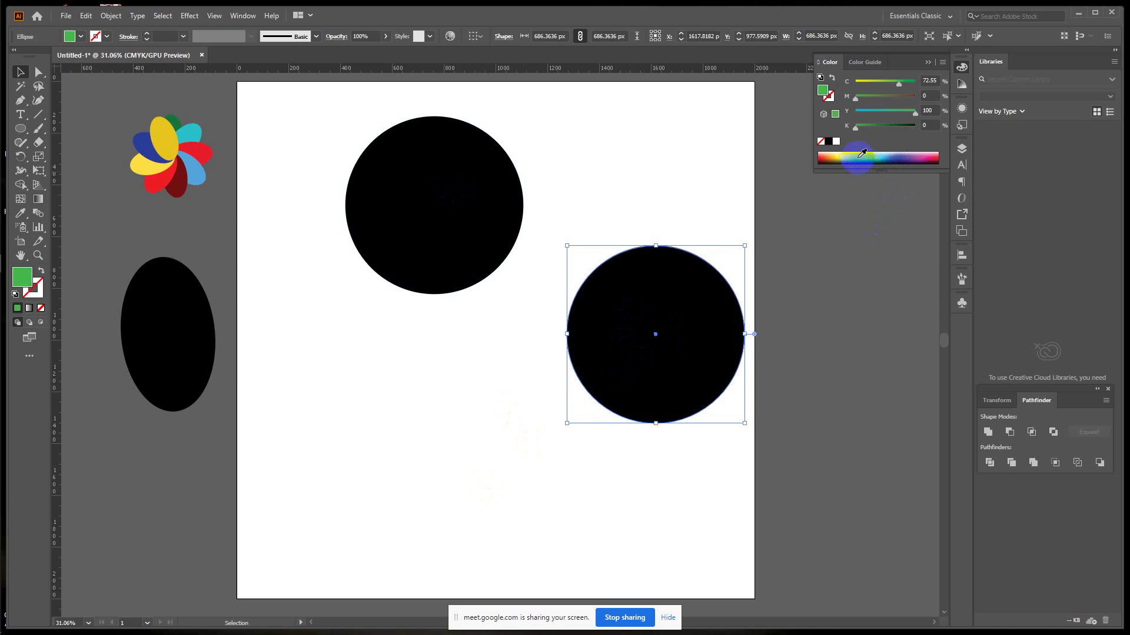
pyautogui.click(444, 463)
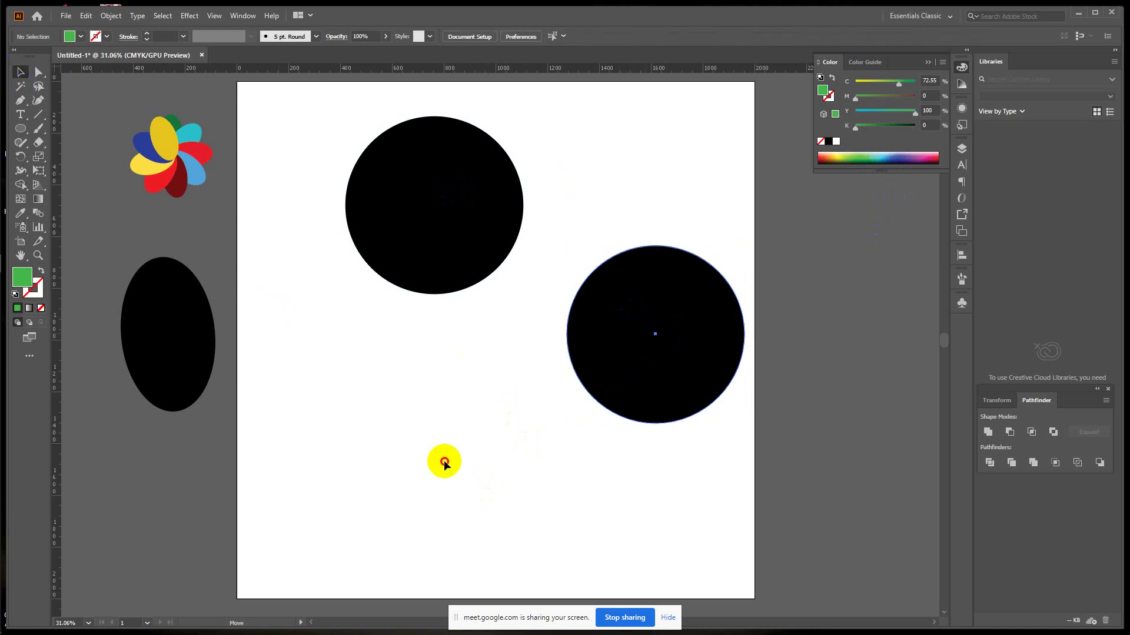
pyautogui.hotkey('ctrl', 'z')
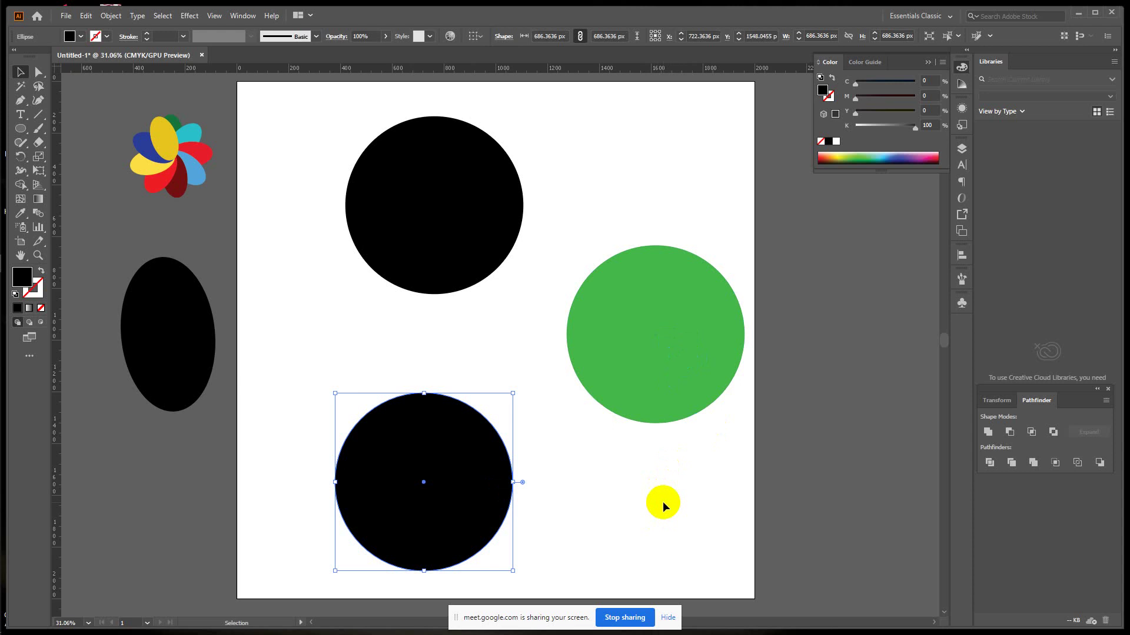
# Step: Delete the upper black circle and the green circle, then move the remaining circle to the upper middle, enlarged to about 859 px
pyautogui.moveTo(289, 143); pyautogui.dragTo(777, 385)
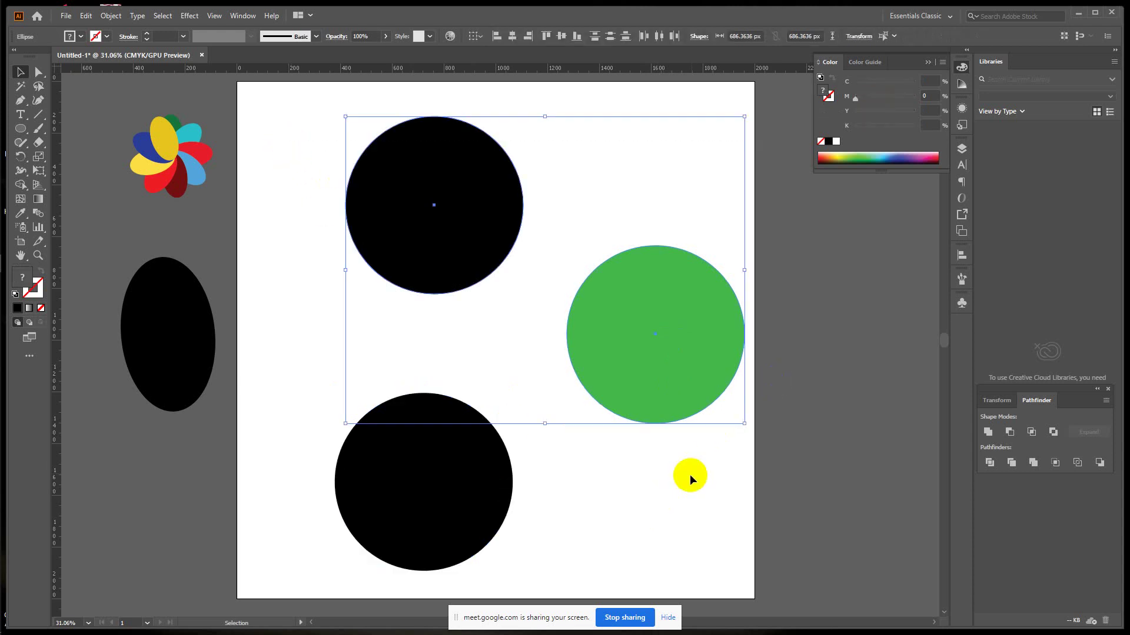
pyautogui.press('Delete')
pyautogui.moveTo(459, 499); pyautogui.dragTo(586, 281)
pyautogui.click(672, 378)
pyautogui.click(458, 292)
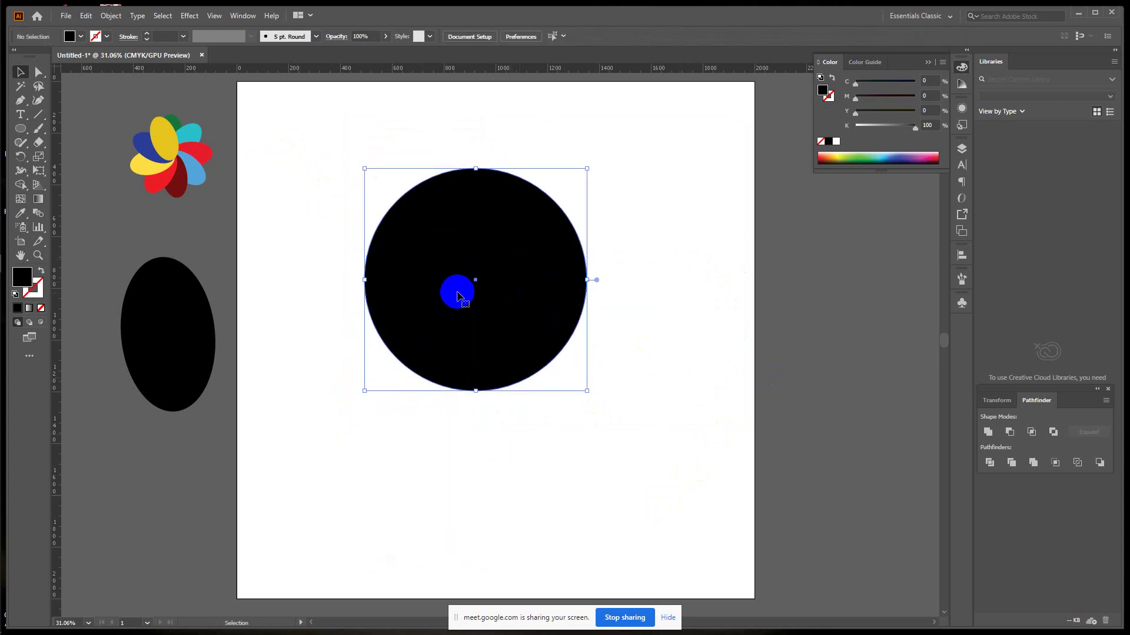
# Step: Turn the black circle into an unfilled outline with a 3 pt black stroke
pyautogui.click(42, 270)
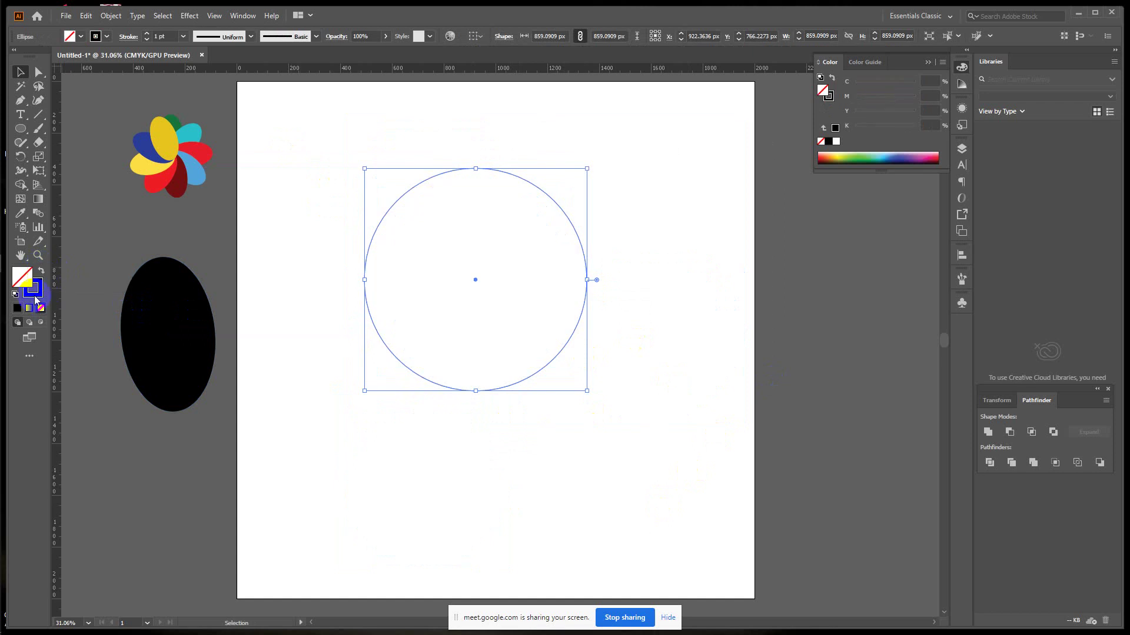
pyautogui.click(147, 34)
pyautogui.click(147, 34)
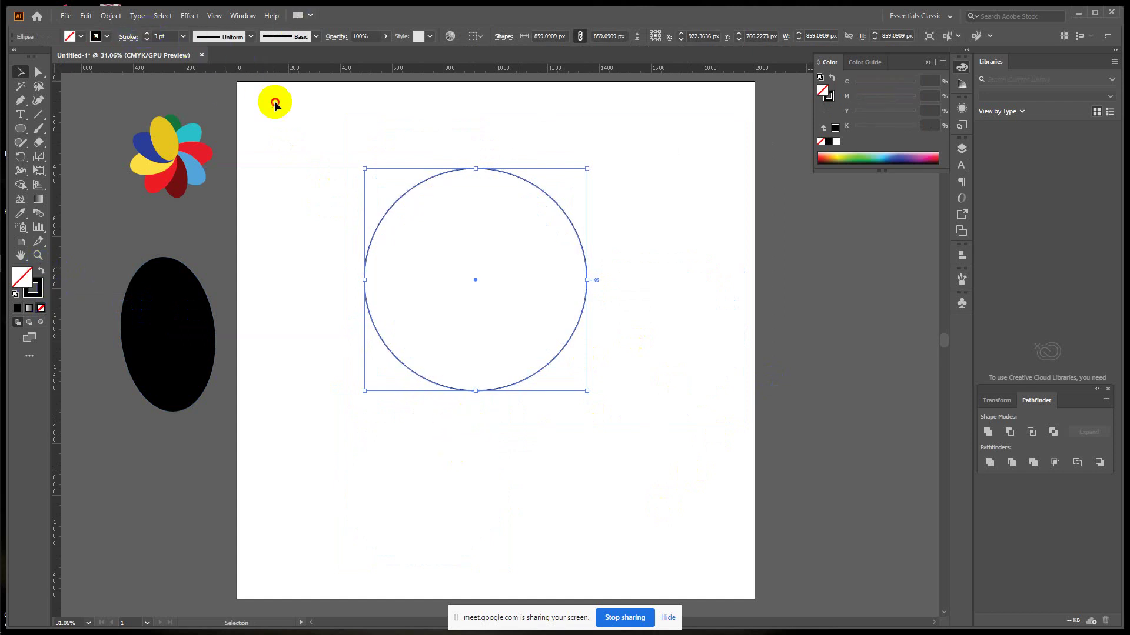
pyautogui.click(358, 142)
# Step: Create two smaller concentric copies inside the outlined circle, the larger of them about 345 px in diameter
pyautogui.click(586, 280)
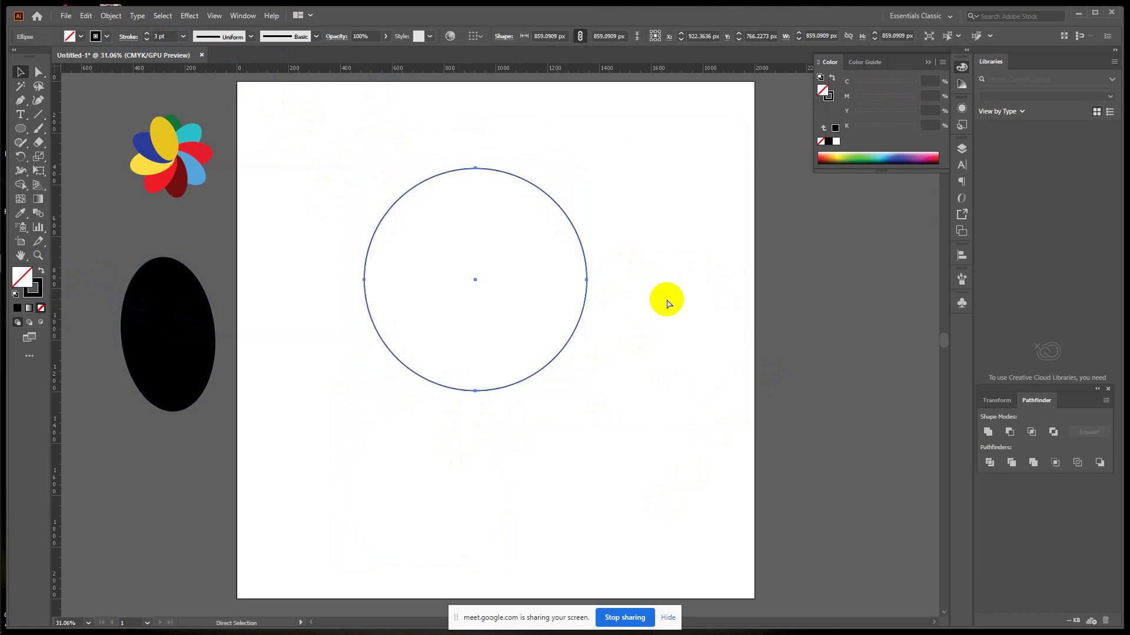
pyautogui.press('v')
pyautogui.moveTo(586, 280); pyautogui.dragTo(503, 280)
pyautogui.click(684, 386)
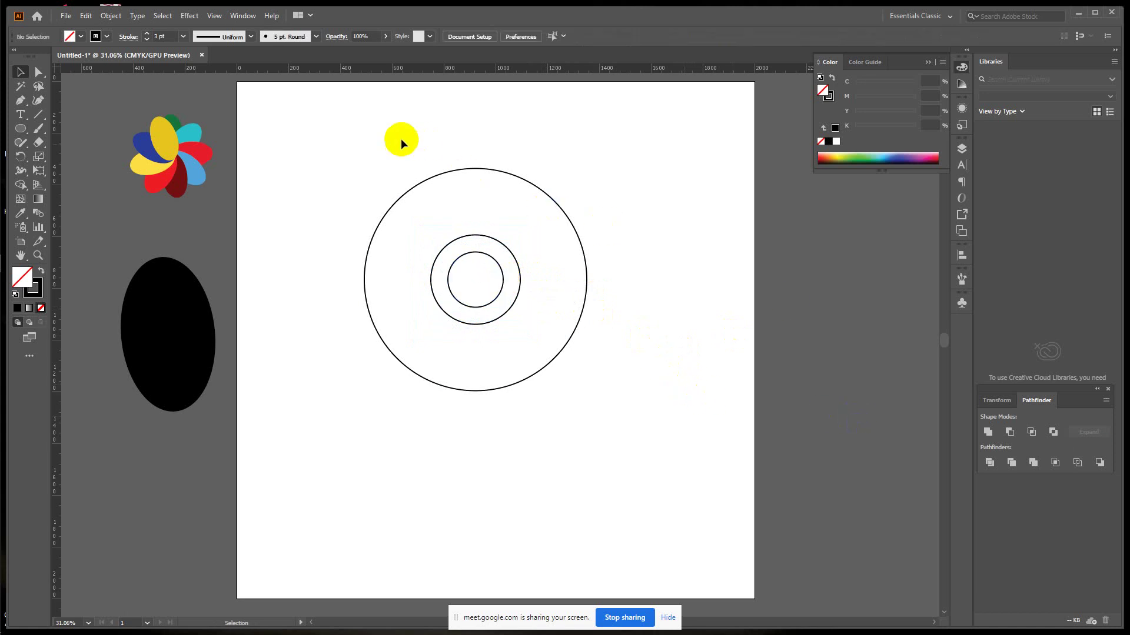
# Step: Swap fill and stroke on all three concentric circles, and fill the middle one dark green (C 81.96, M 45.1, Y 100, K 51.76)
pyautogui.moveTo(391, 138); pyautogui.dragTo(718, 423)
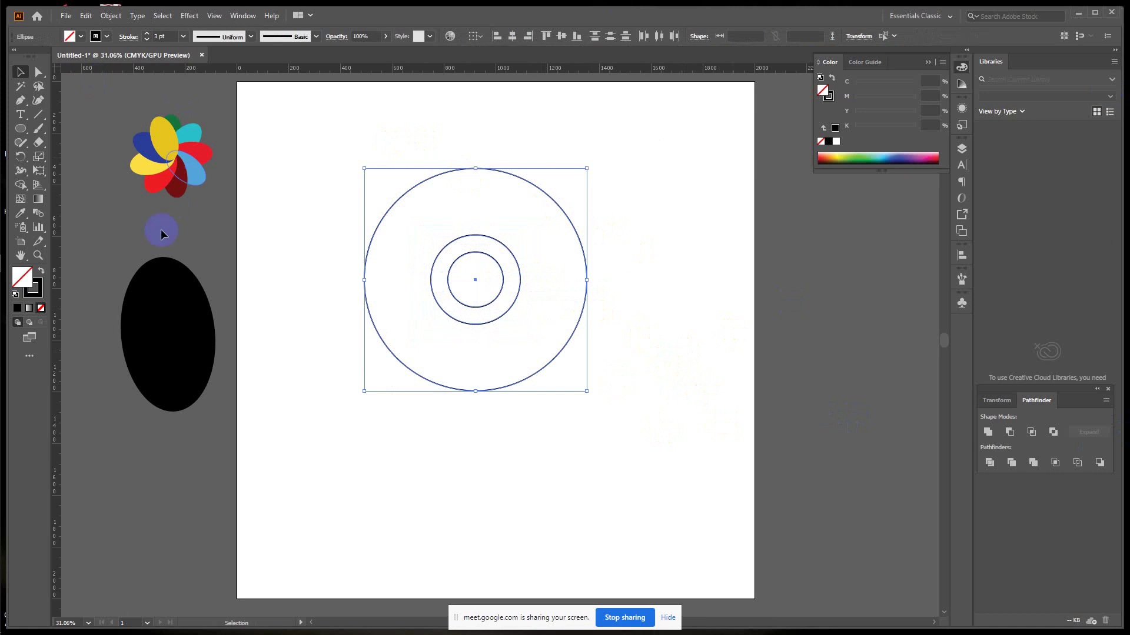
pyautogui.click(41, 273)
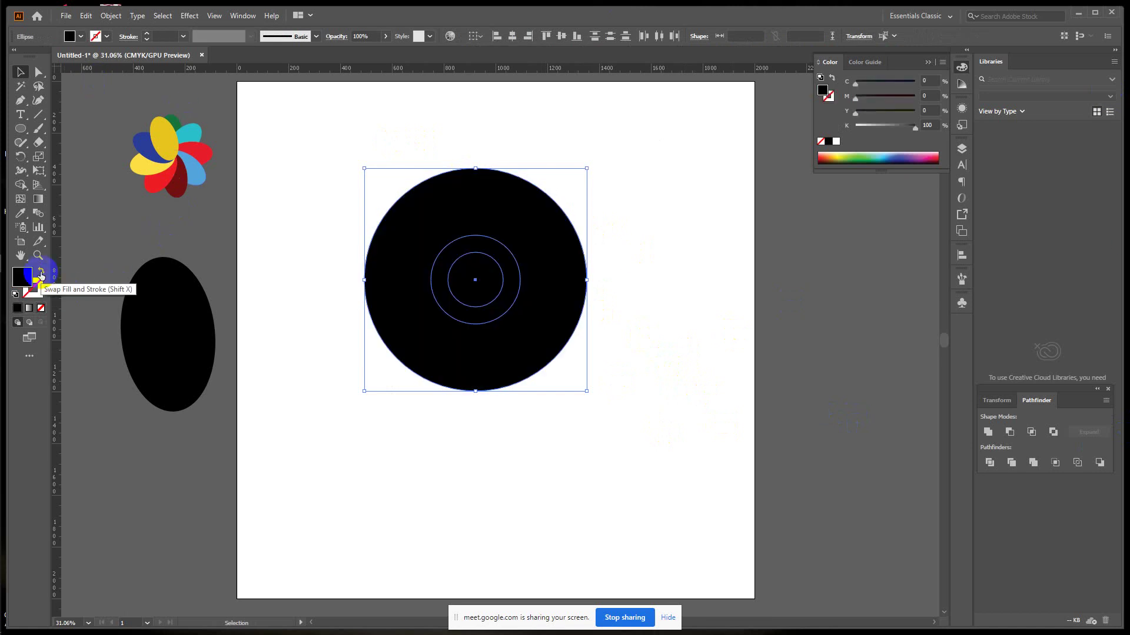
pyautogui.click(468, 238)
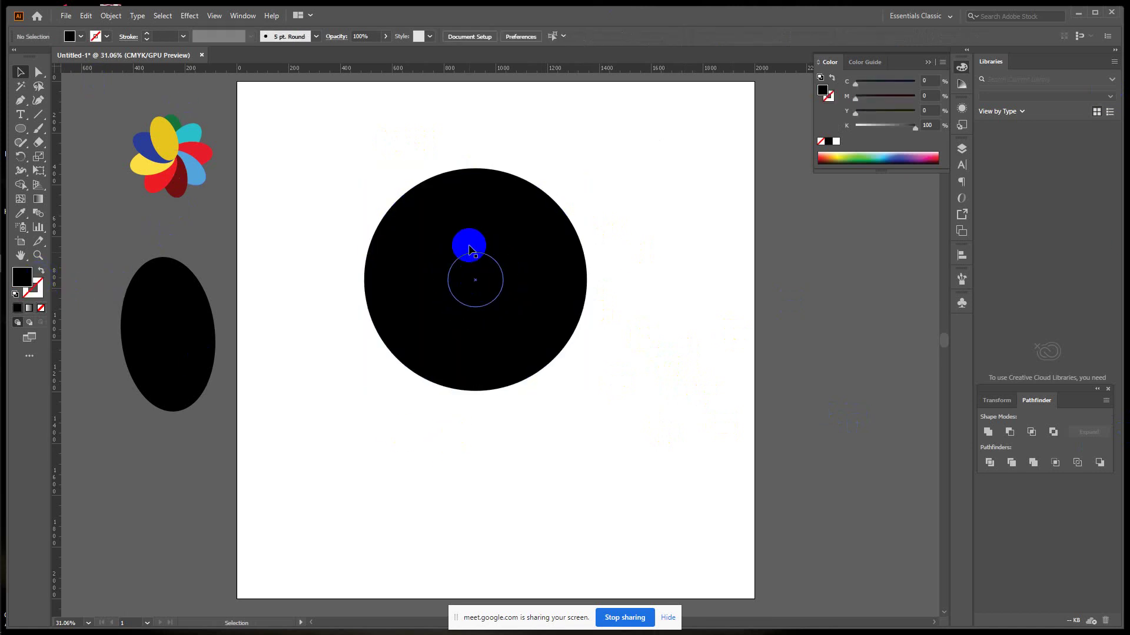
pyautogui.click(858, 160)
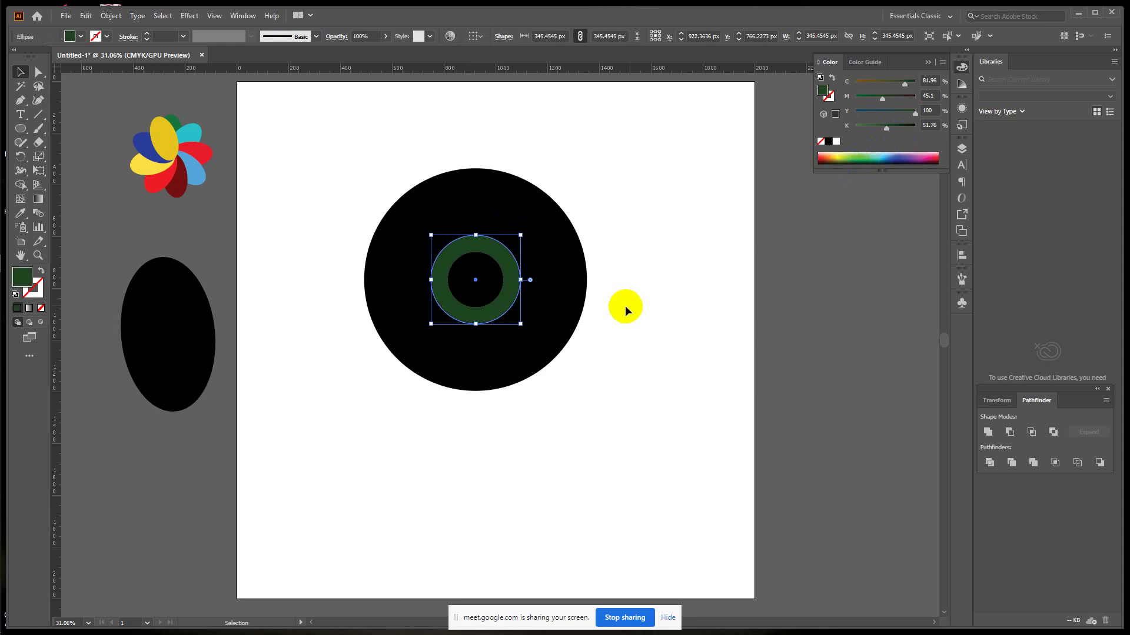
# Step: Fill the innermost circle with light blue (C 39.22, M 7.45, Y 0, K 0)
pyautogui.click(497, 285)
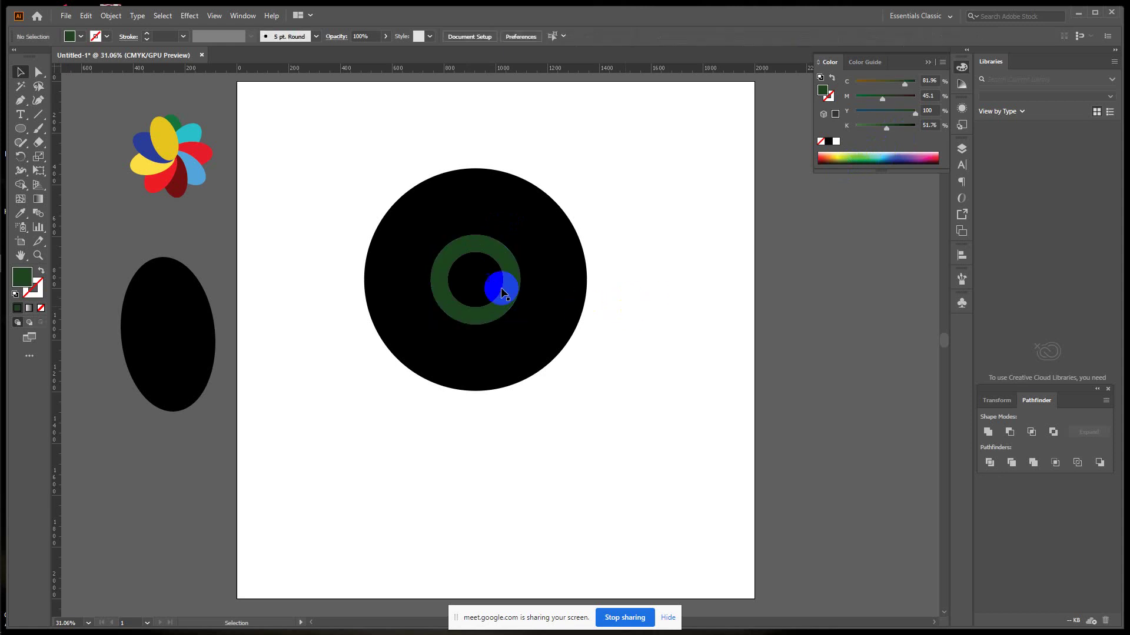
pyautogui.click(890, 153)
pyautogui.click(313, 291)
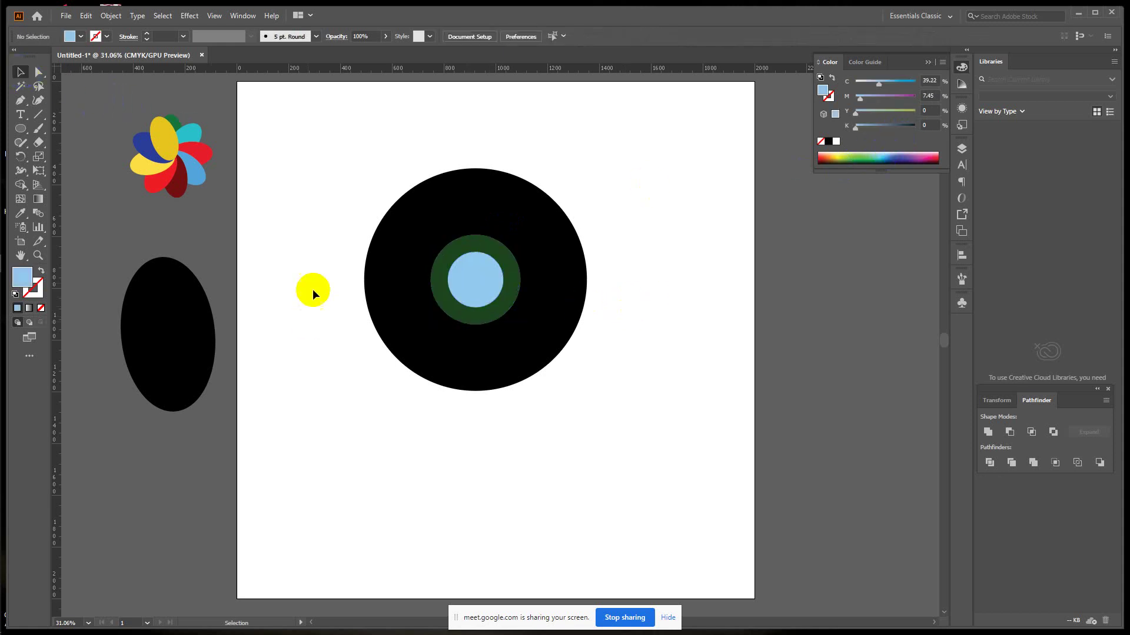
# Step: Select all three concentric circles and try to place a vertical guide through their centre
pyautogui.moveTo(290, 157); pyautogui.dragTo(694, 453)
pyautogui.click(449, 328)
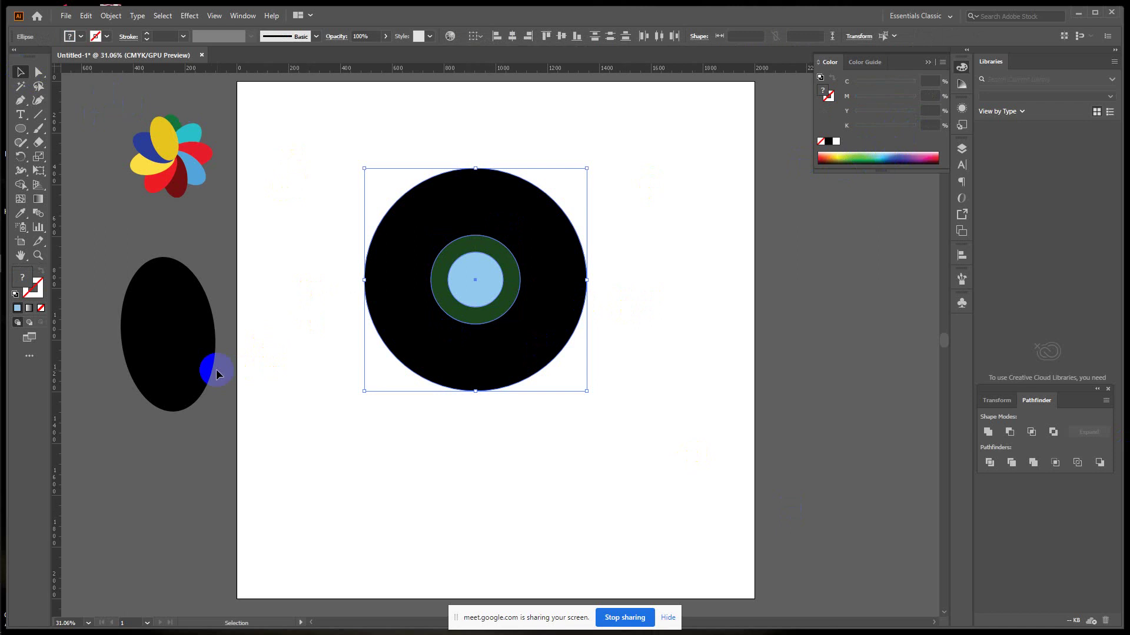
pyautogui.moveTo(59, 383); pyautogui.dragTo(475, 430)
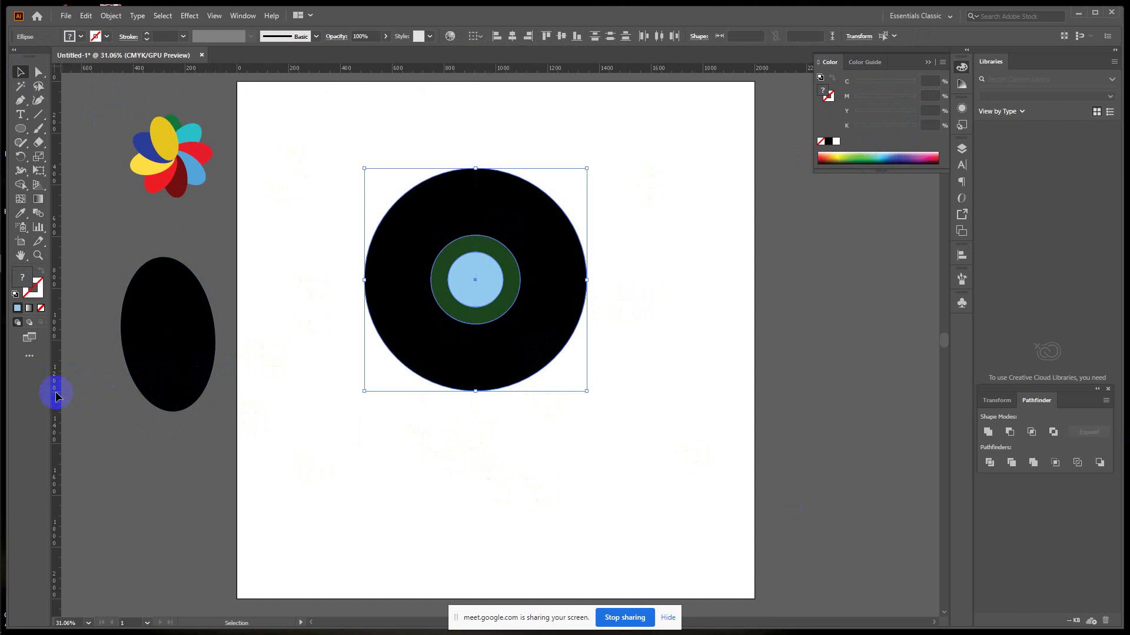
pyautogui.moveTo(55, 390); pyautogui.dragTo(473, 416)
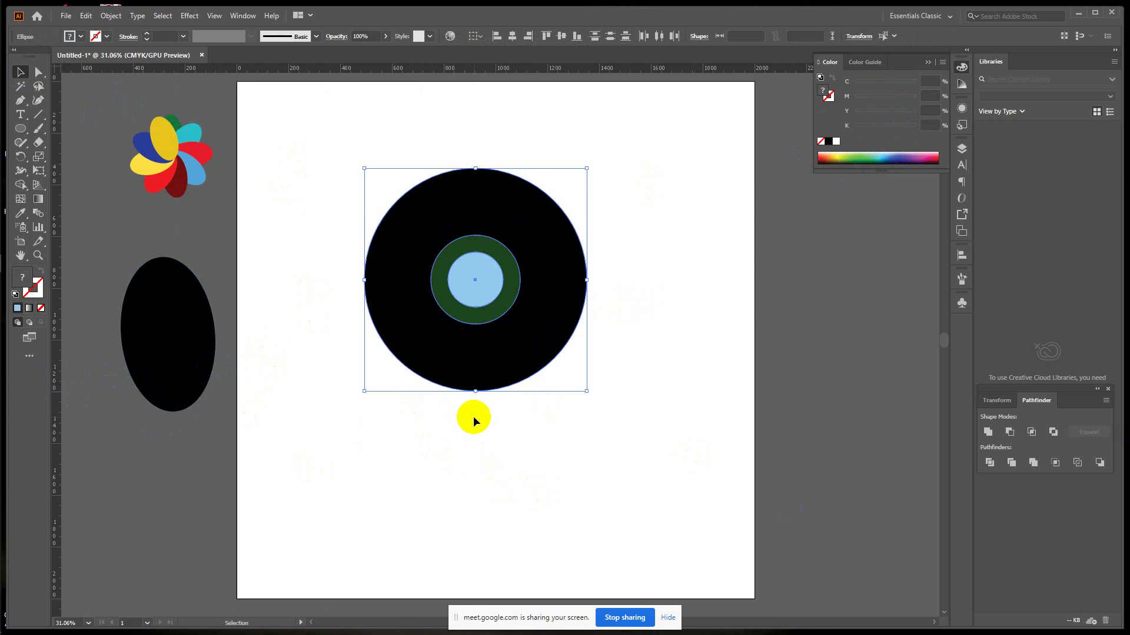
# Step: Show the hidden guides, delete the stray vertical ones, and position the horizontal guide through the concentric circles' centre
pyautogui.hotkey('ctrl', ';')
pyautogui.click(517, 449)
pyautogui.moveTo(434, 456); pyautogui.dragTo(581, 483)
pyautogui.press('Delete')
pyautogui.moveTo(628, 378); pyautogui.dragTo(618, 280)
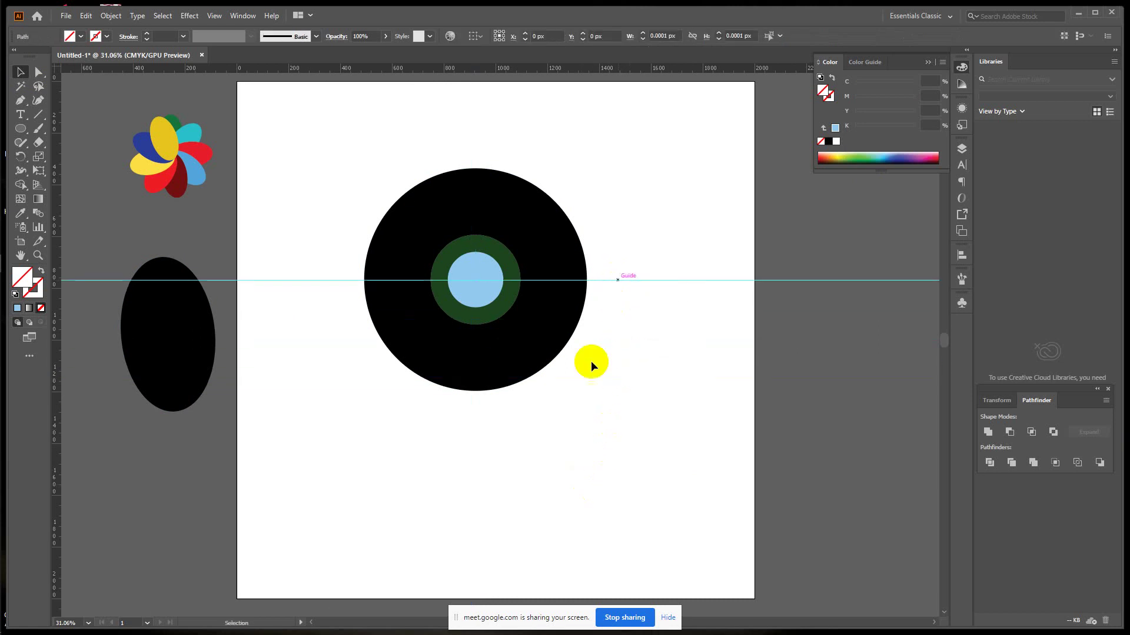
# Step: Select the innermost circle and place a vertical guide through its centre
pyautogui.click(477, 291)
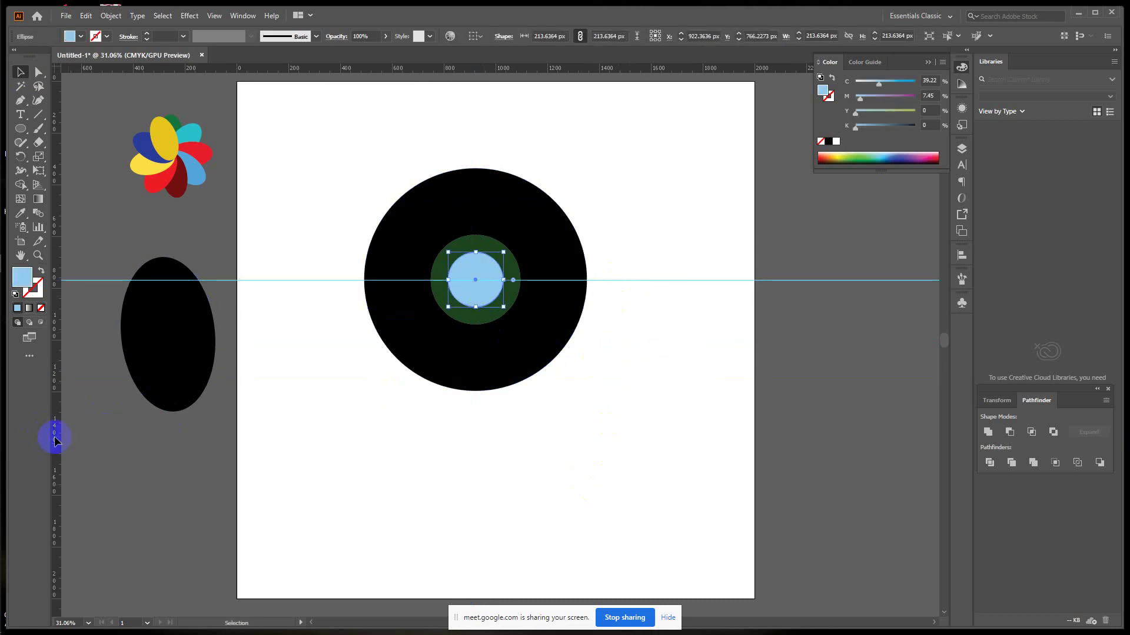
pyautogui.moveTo(57, 441); pyautogui.dragTo(475, 441)
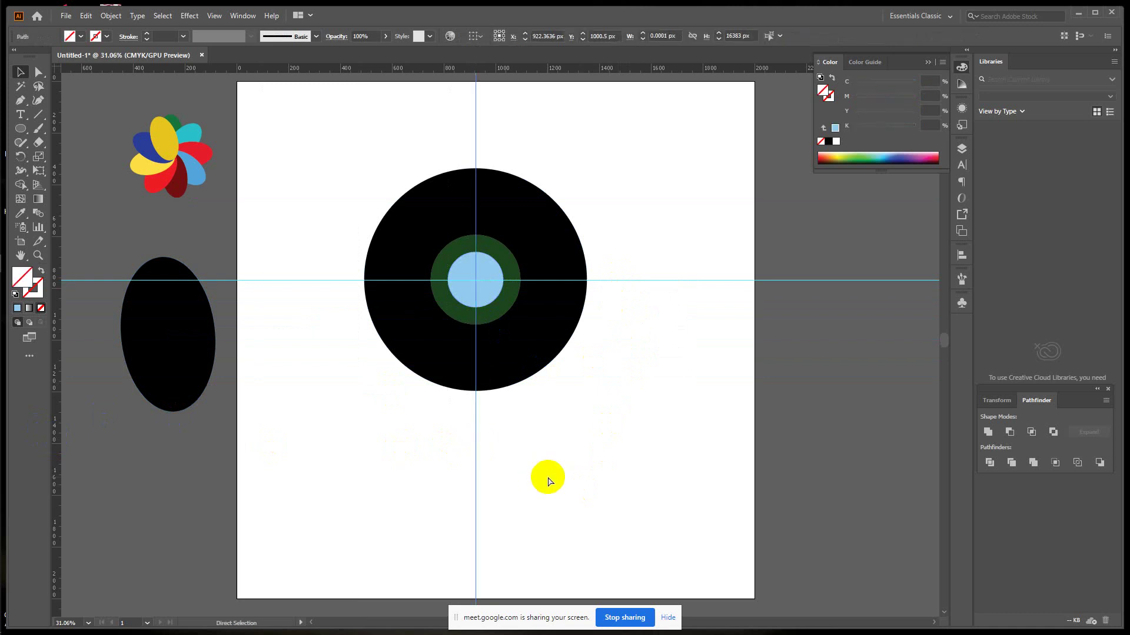
# Step: Draw a horizontal line about 590 px long from the dark green circle's top, along the vertical guide, out past the outermost circle
pyautogui.hotkey('ctrl', '+')
pyautogui.hotkey('ctrl', '+')
pyautogui.hotkey('ctrl', '+')
pyautogui.press('space')
pyautogui.moveTo(660, 347); pyautogui.dragTo(660, 450)
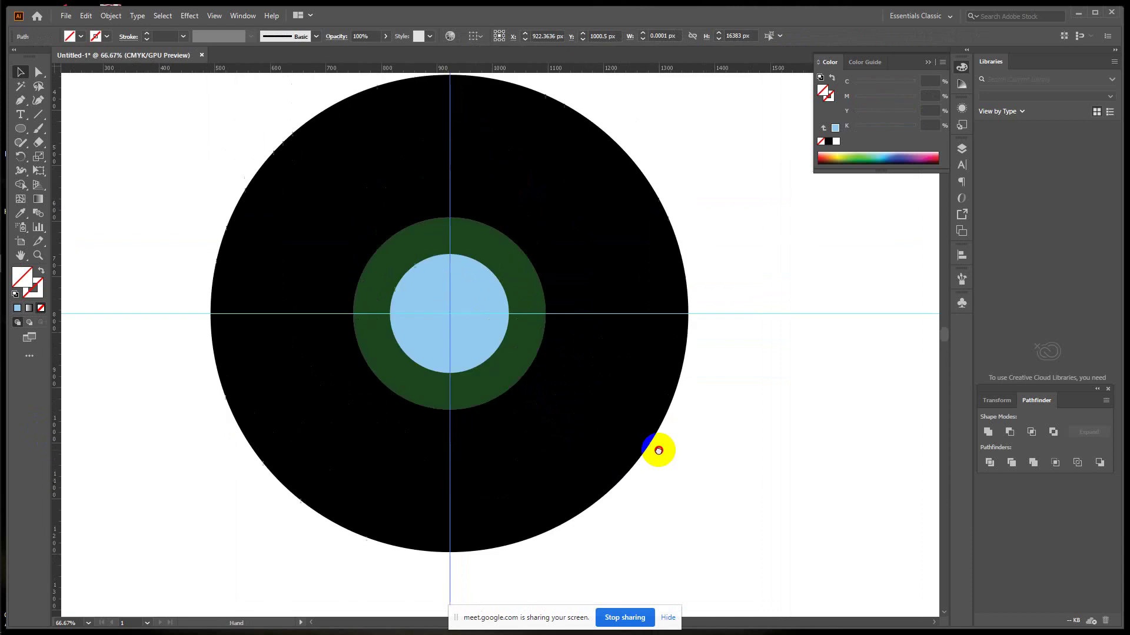
pyautogui.moveTo(647, 324); pyautogui.dragTo(648, 385)
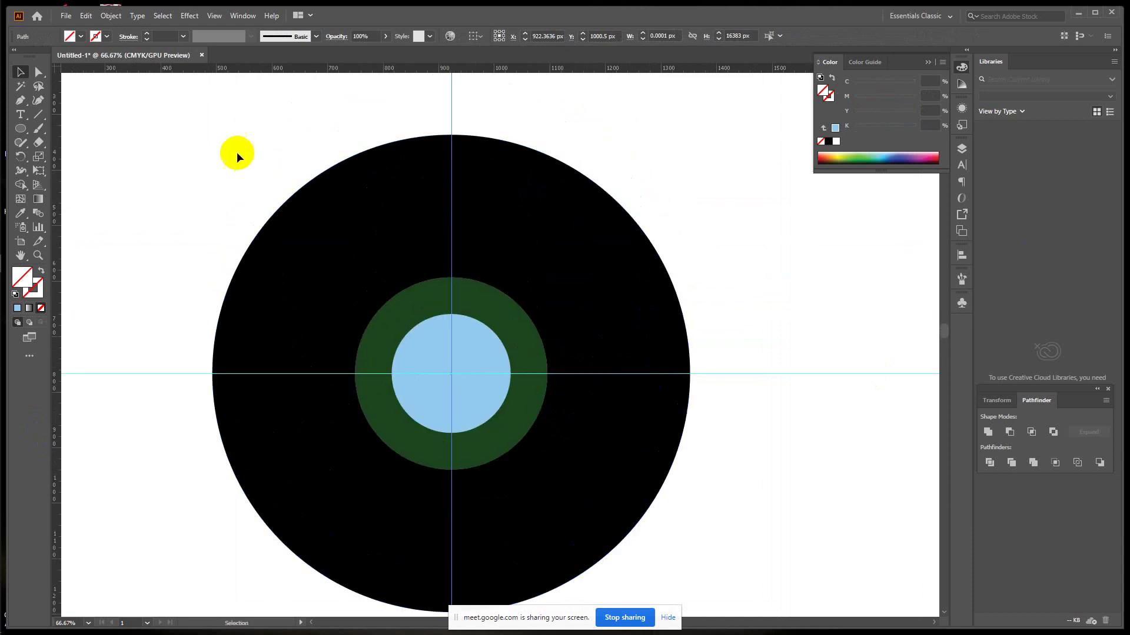
pyautogui.click(40, 117)
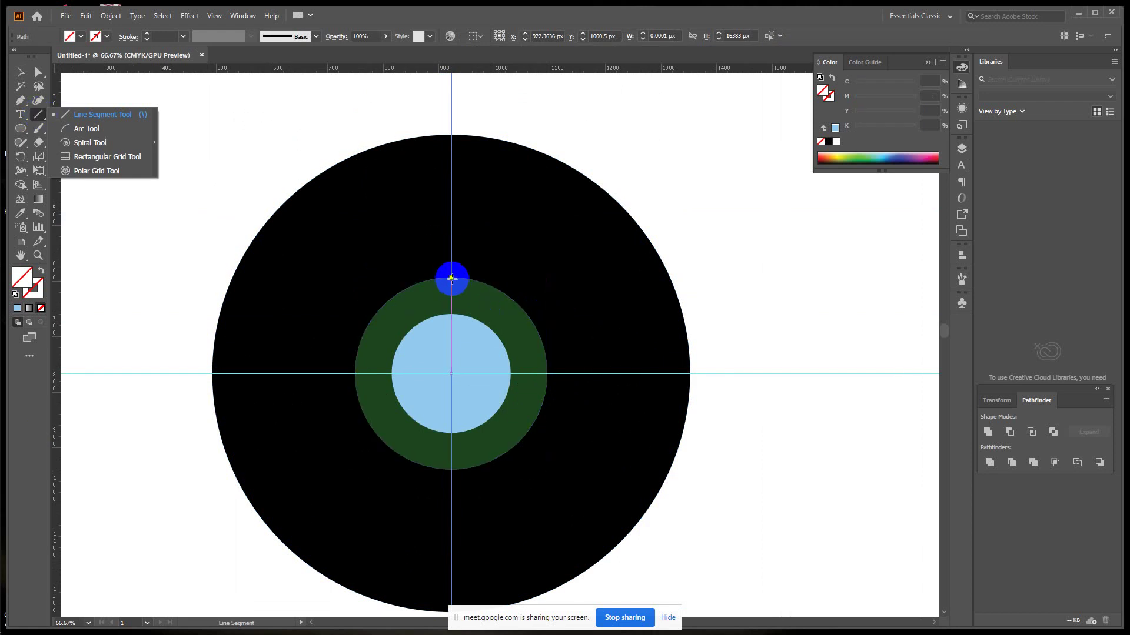
pyautogui.click(451, 278)
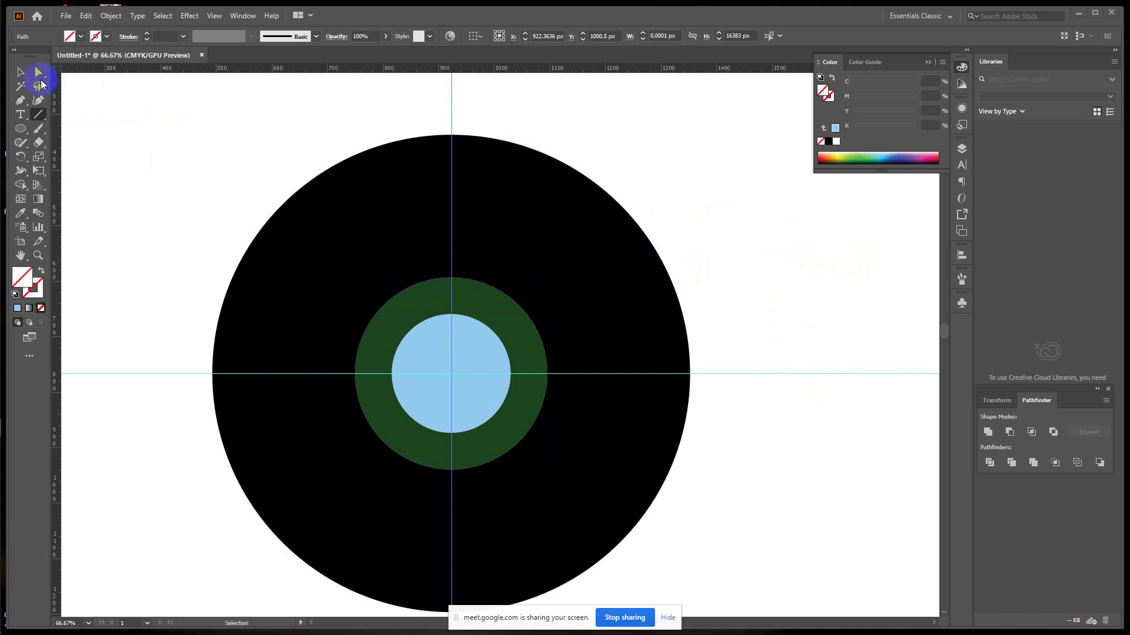
pyautogui.click(20, 71)
pyautogui.moveTo(718, 170); pyautogui.dragTo(802, 338)
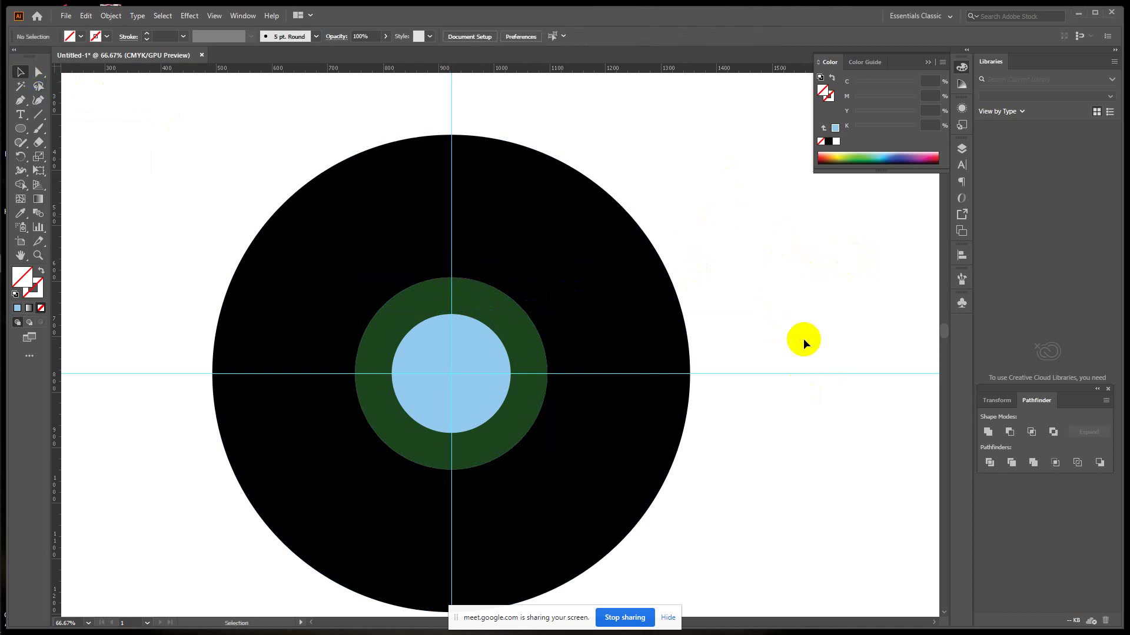
pyautogui.click(461, 287)
pyautogui.click(232, 131)
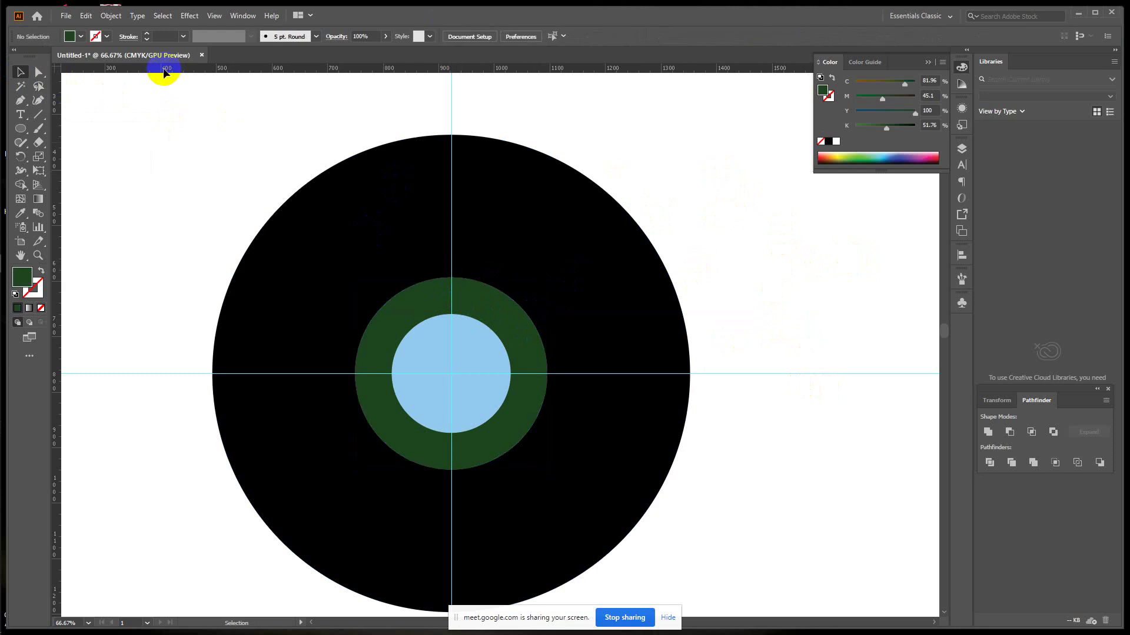
pyautogui.click(39, 114)
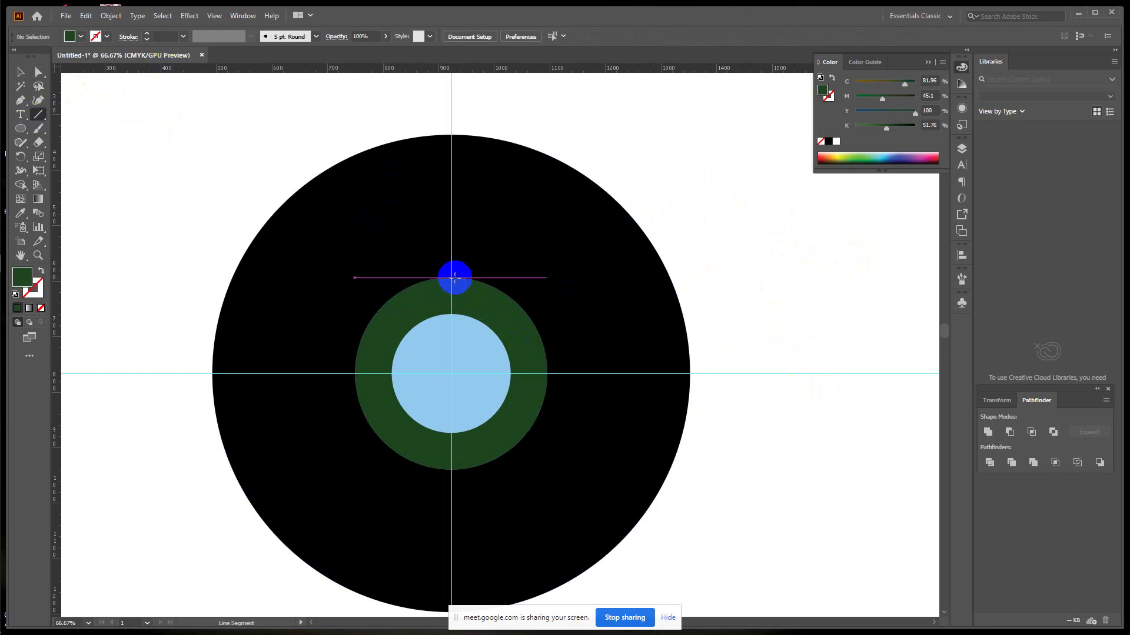
pyautogui.moveTo(451, 277); pyautogui.dragTo(779, 264)
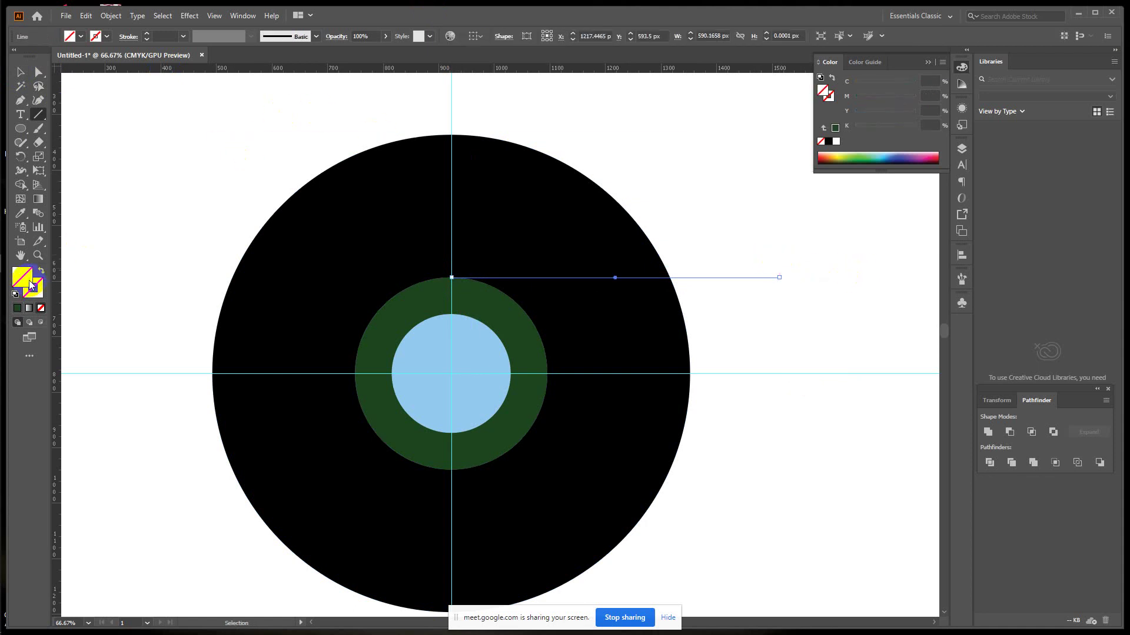
# Step: Give the horizontal line a black 1 pt stroke and deselect it
pyautogui.click(147, 34)
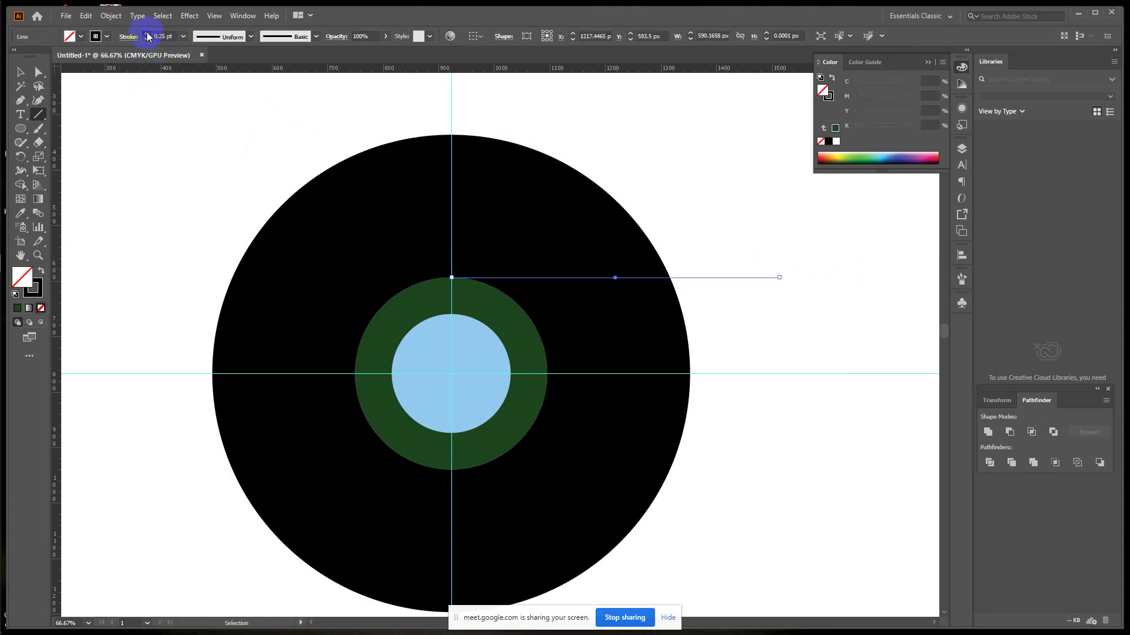
pyautogui.click(147, 33)
pyautogui.click(147, 34)
pyautogui.click(147, 34)
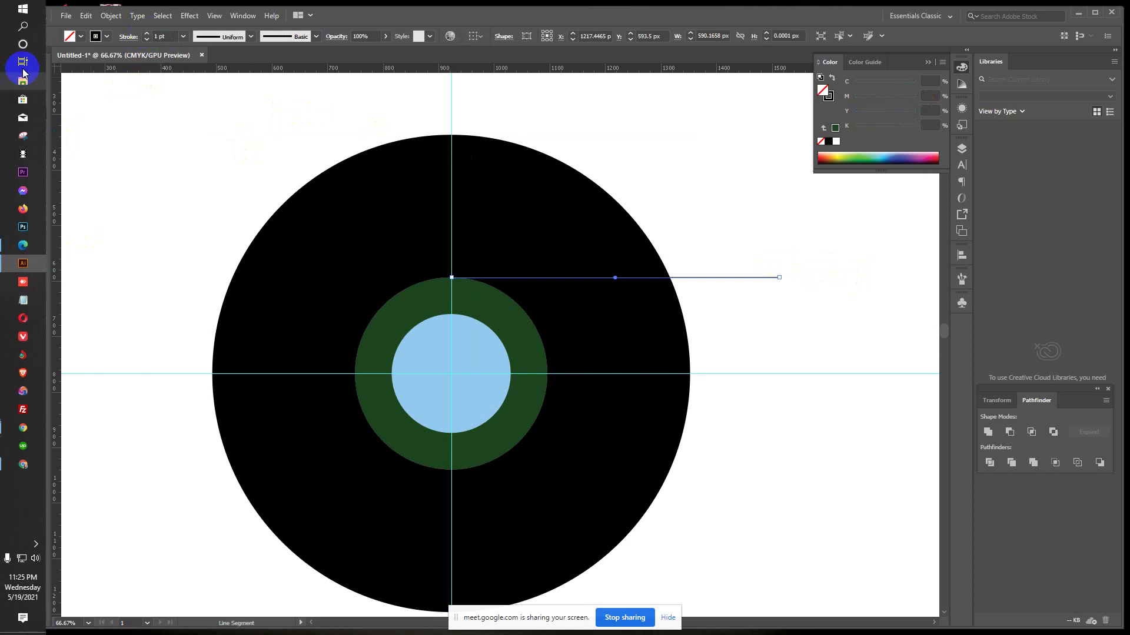
pyautogui.click(22, 74)
pyautogui.click(94, 129)
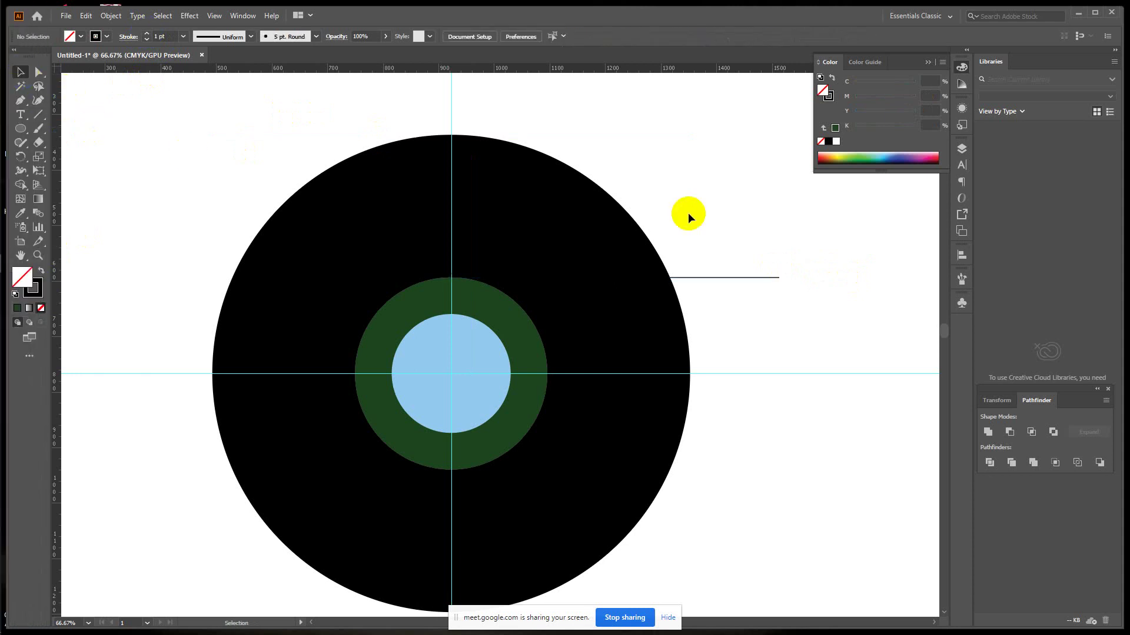
# Step: Fill the outermost circle with blue (C 78.82, M 56.08, Y 0, K 0), then reselect the horizontal line
pyautogui.click(765, 277)
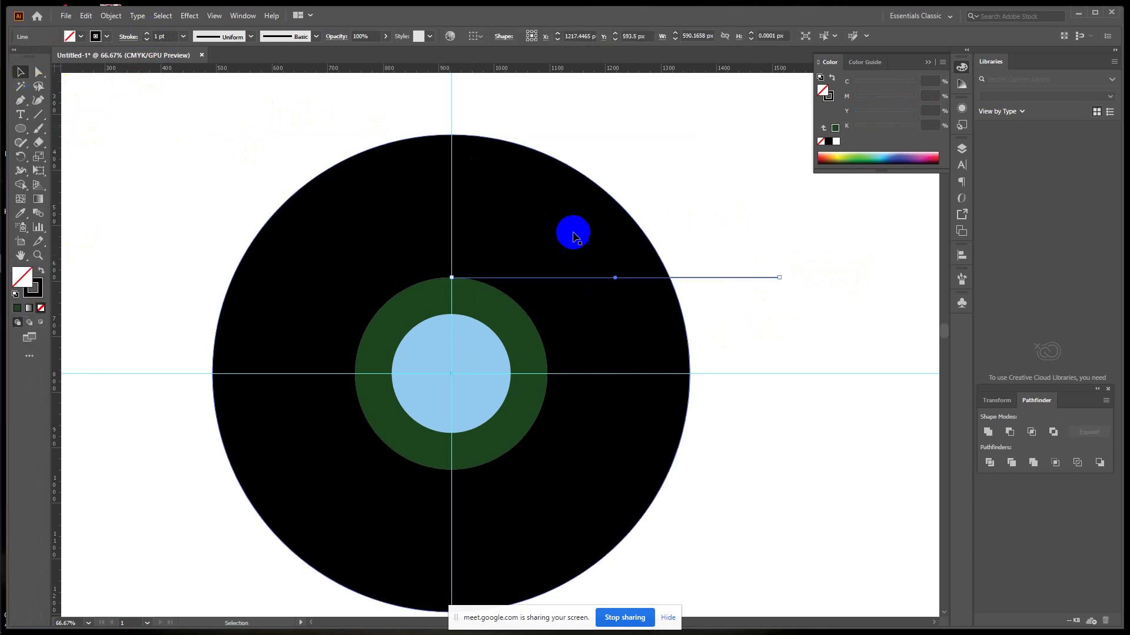
pyautogui.click(577, 228)
pyautogui.click(889, 156)
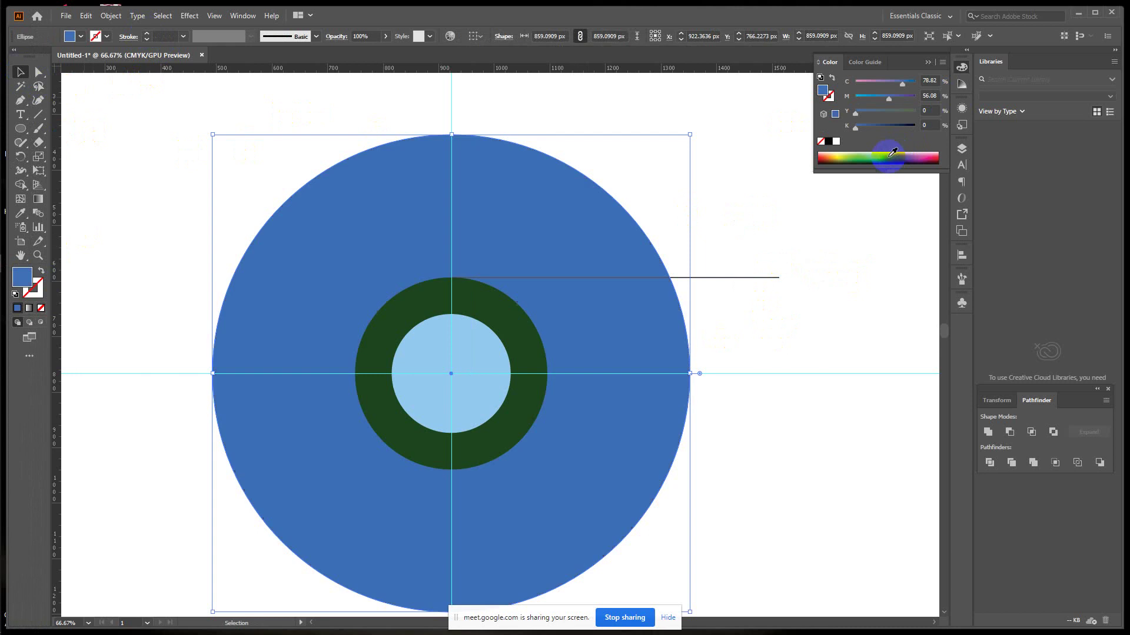
pyautogui.click(78, 168)
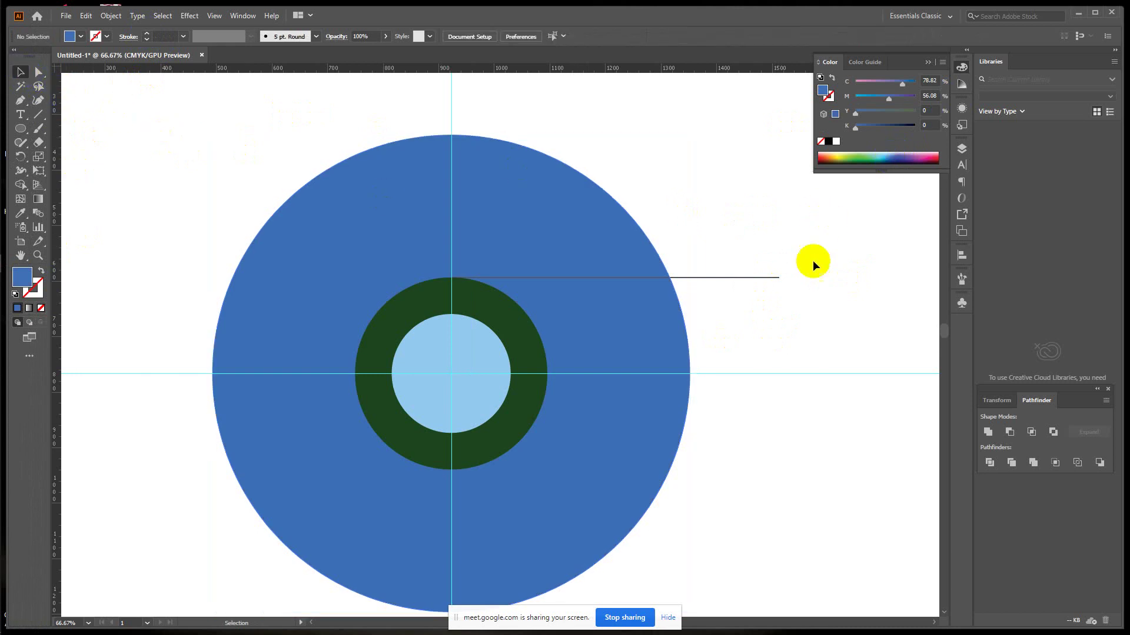
pyautogui.click(775, 280)
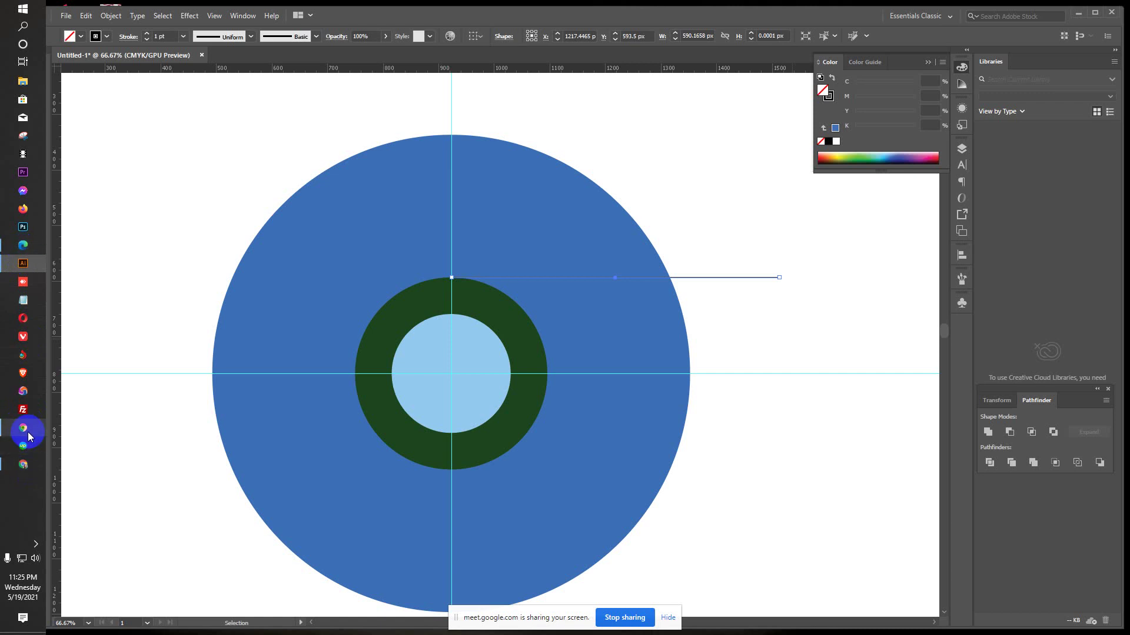
# Step: Switch to Microsoft Edge and close the Fiverr help, first-order question and Buyer Requests pages
pyautogui.click(23, 245)
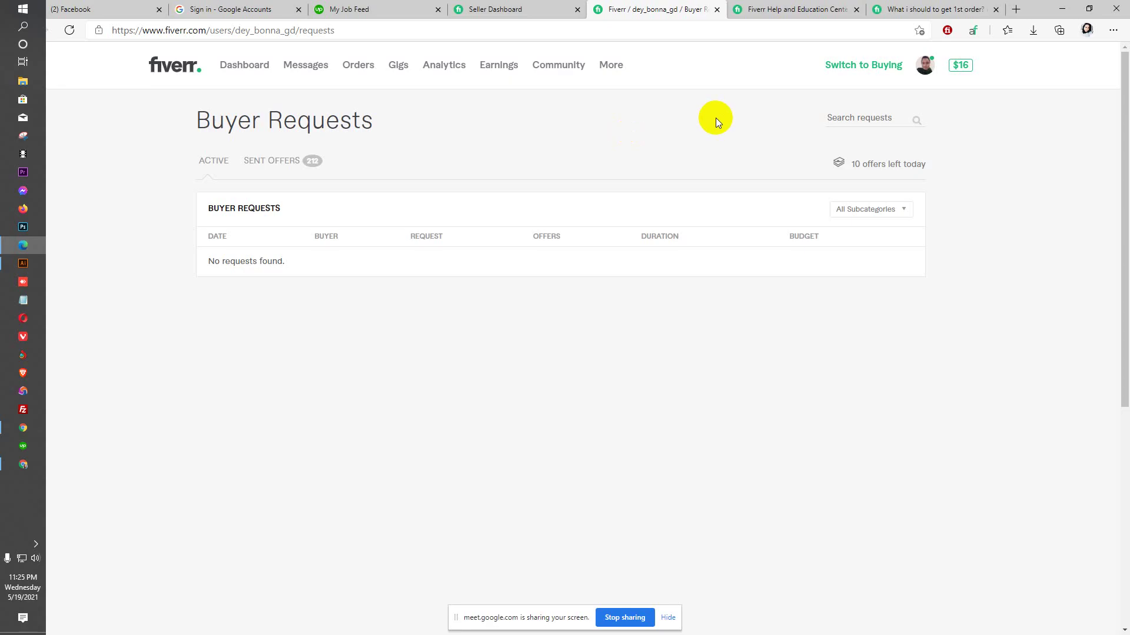
pyautogui.click(968, 10)
pyautogui.click(996, 10)
pyautogui.click(857, 10)
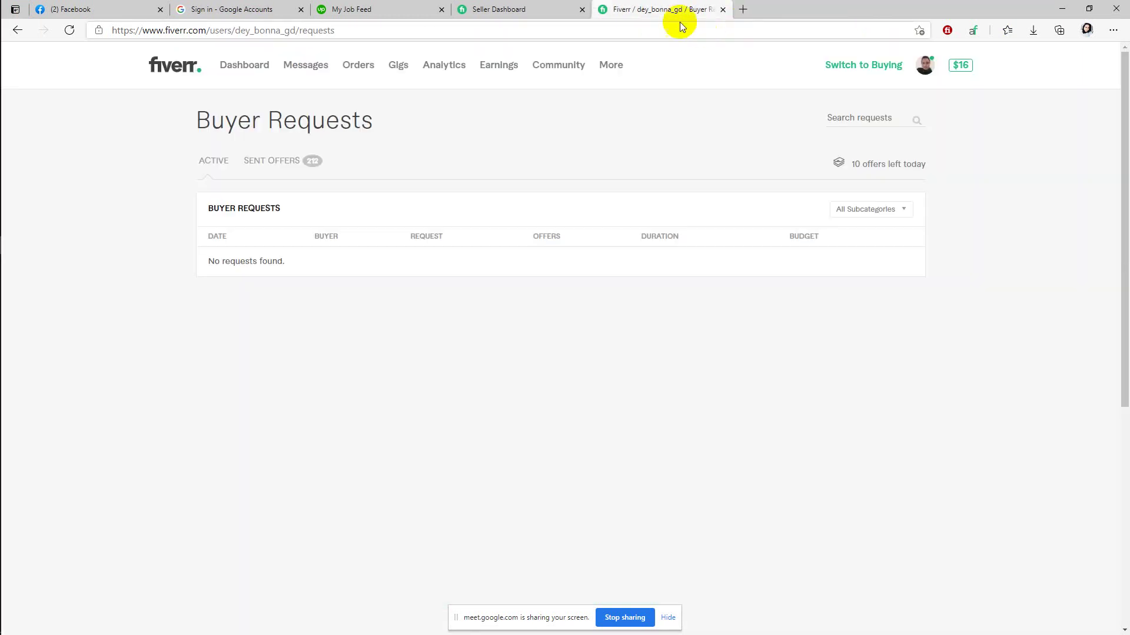
pyautogui.click(723, 9)
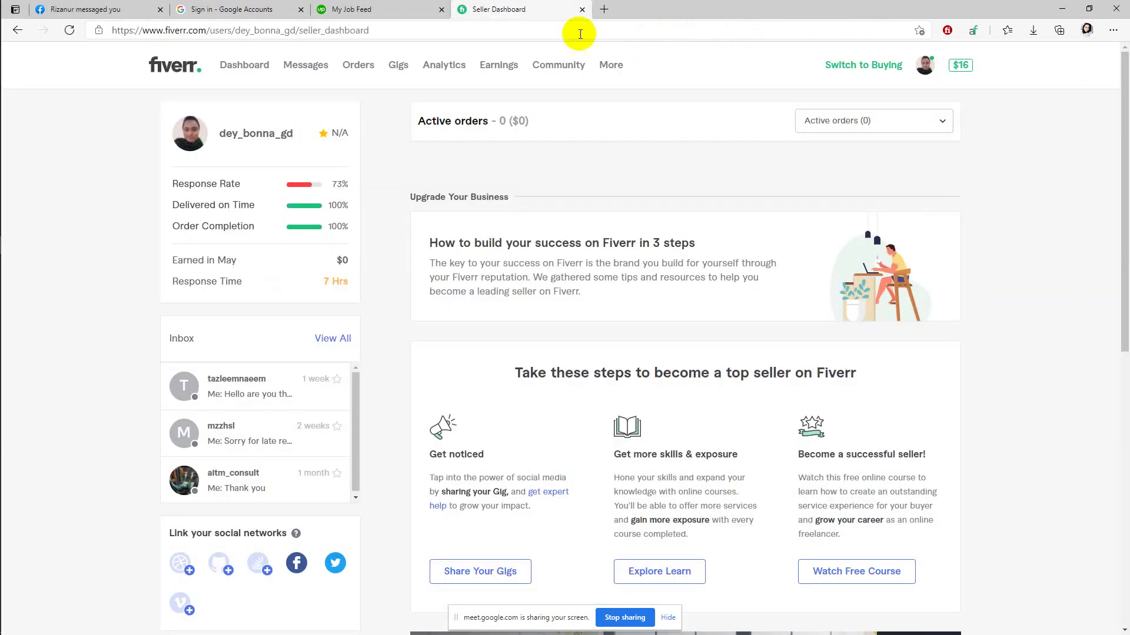
# Step: Open a new browser page and run a Bing image search for google chrome
pyautogui.click(601, 10)
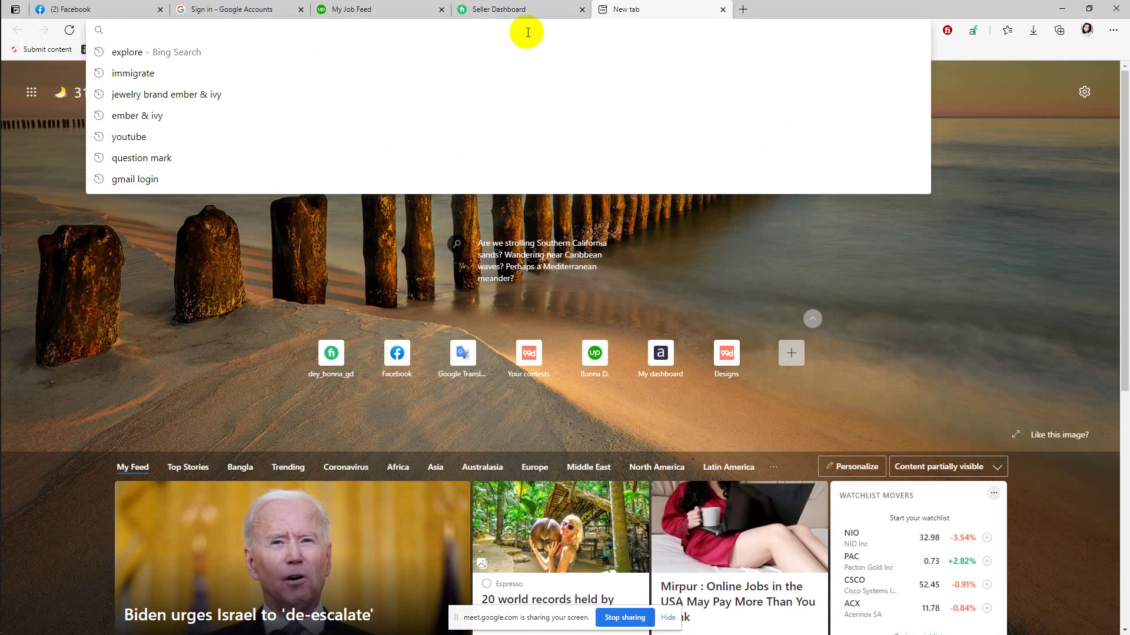
pyautogui.write('go')
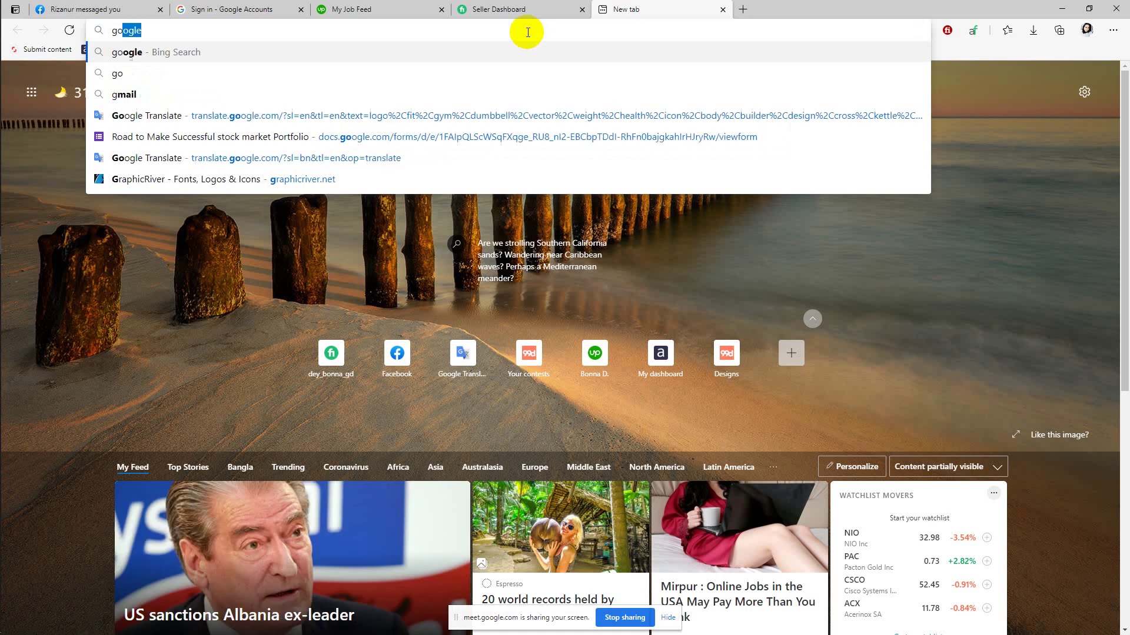
pyautogui.write('ogle')
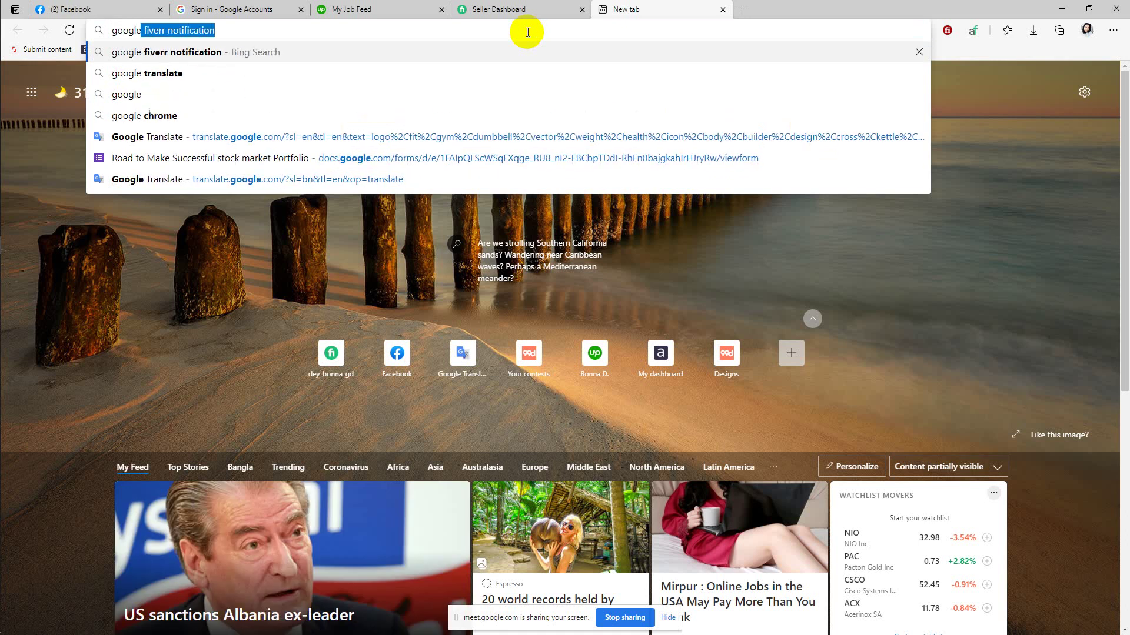
pyautogui.write(' cho')
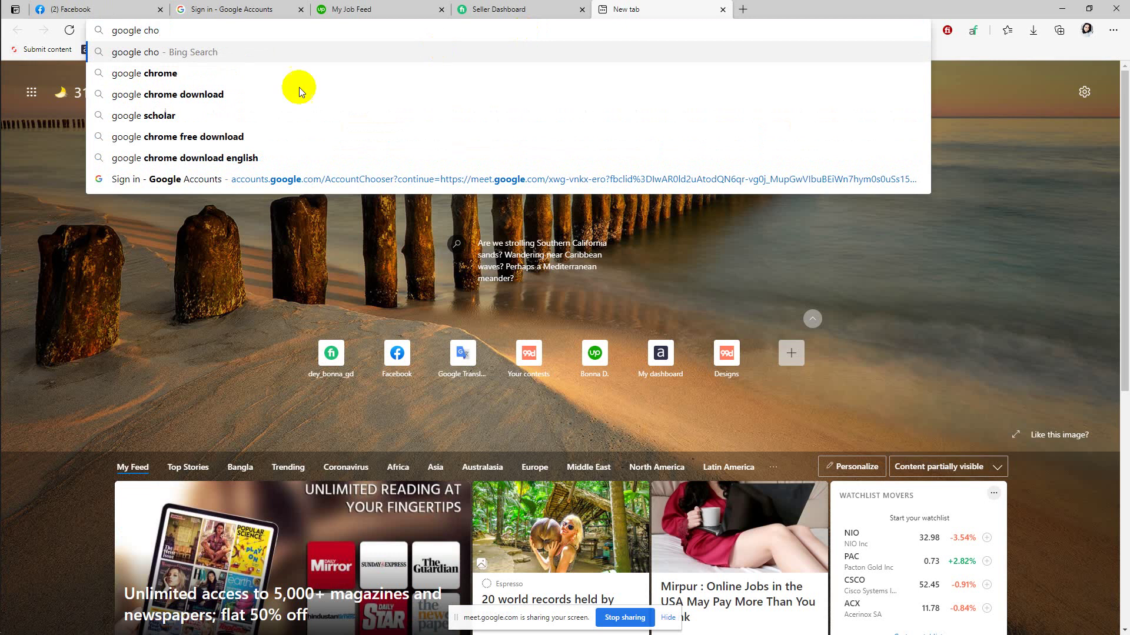
pyautogui.click(245, 71)
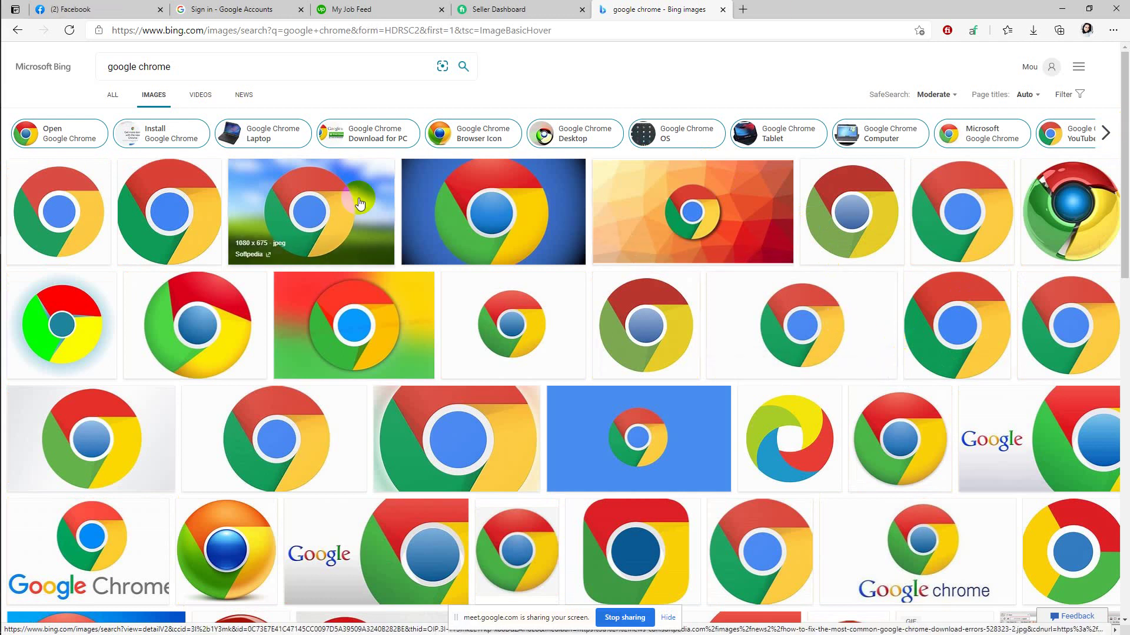
# Step: Open the Chrome logo picture with the Google chrome wordmark beneath it and copy the image
pyautogui.scroll(-5, 356, 200)
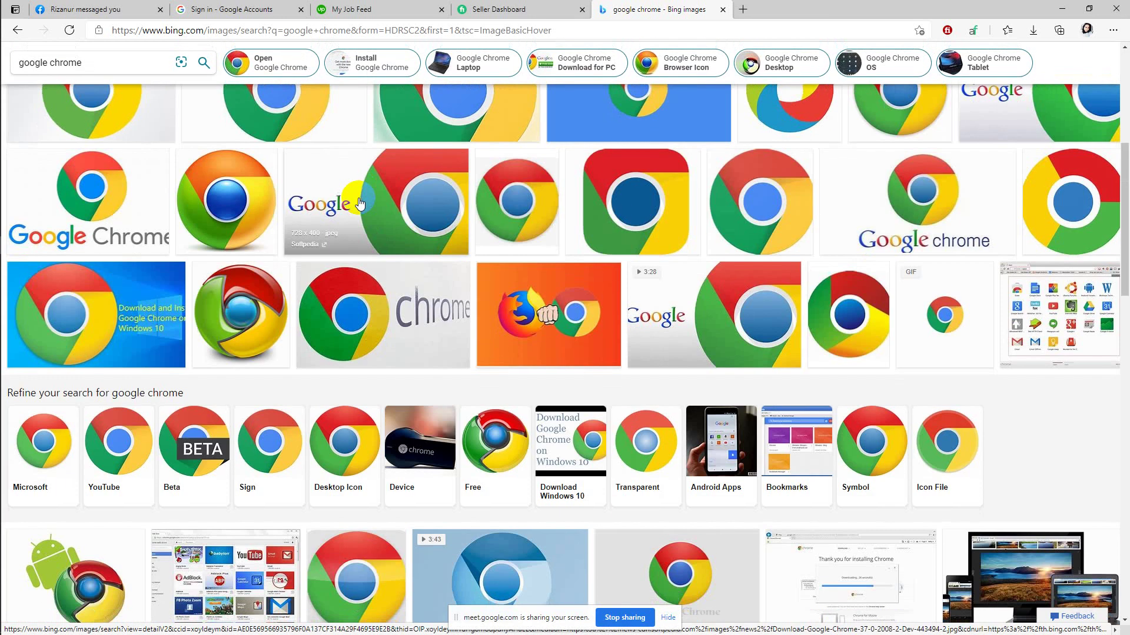
pyautogui.click(933, 176)
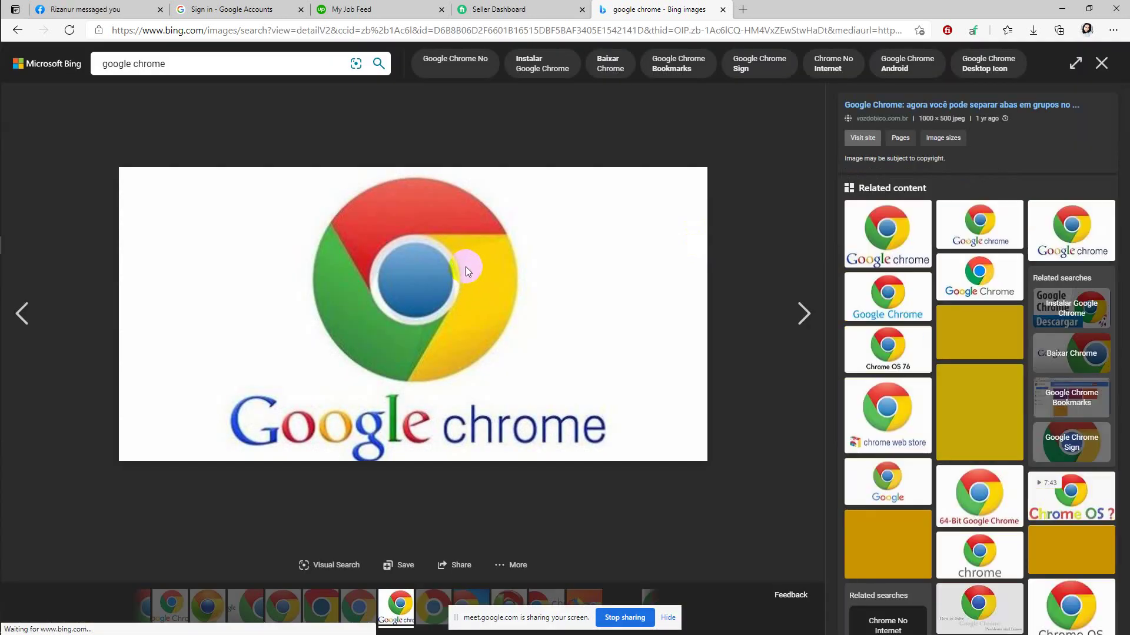
pyautogui.rightClick(465, 268)
pyautogui.click(512, 316)
pyautogui.moveTo(2, 235)
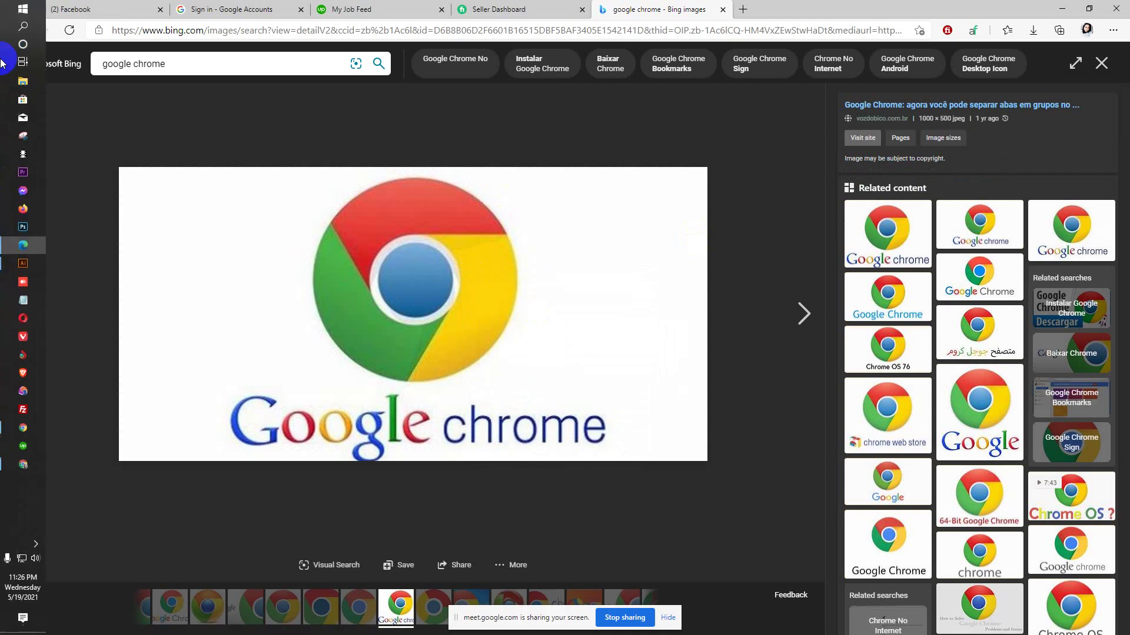
# Step: Switch to Illustrator, paste the copied Chrome logo image, and move it over the artboard's upper-right corner
pyautogui.click(23, 264)
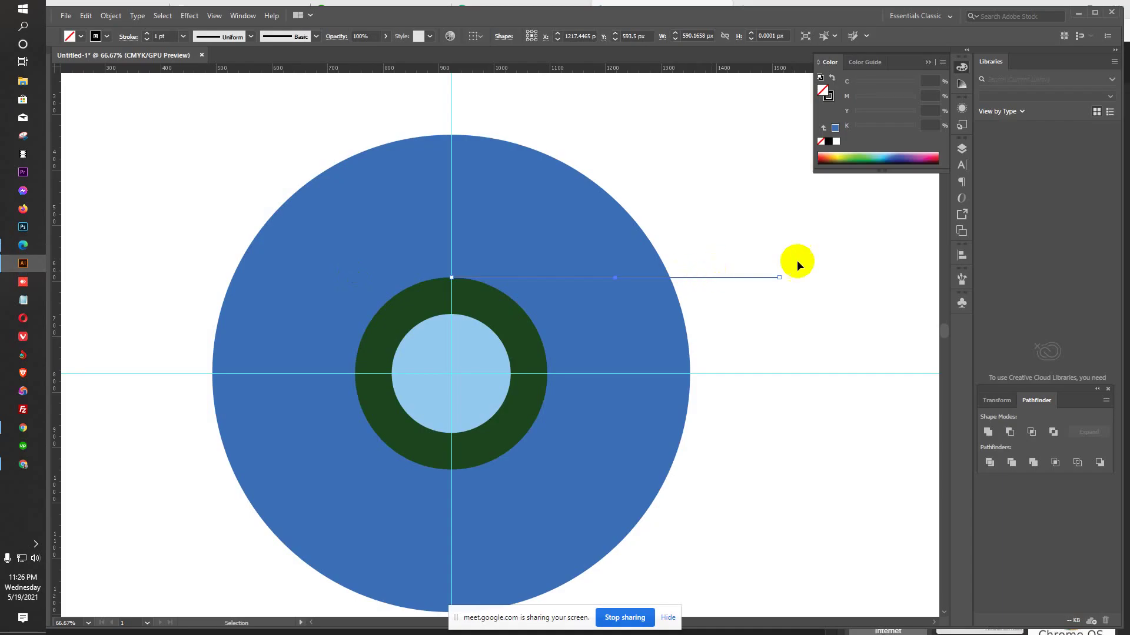
pyautogui.hotkey('ctrl', 'v')
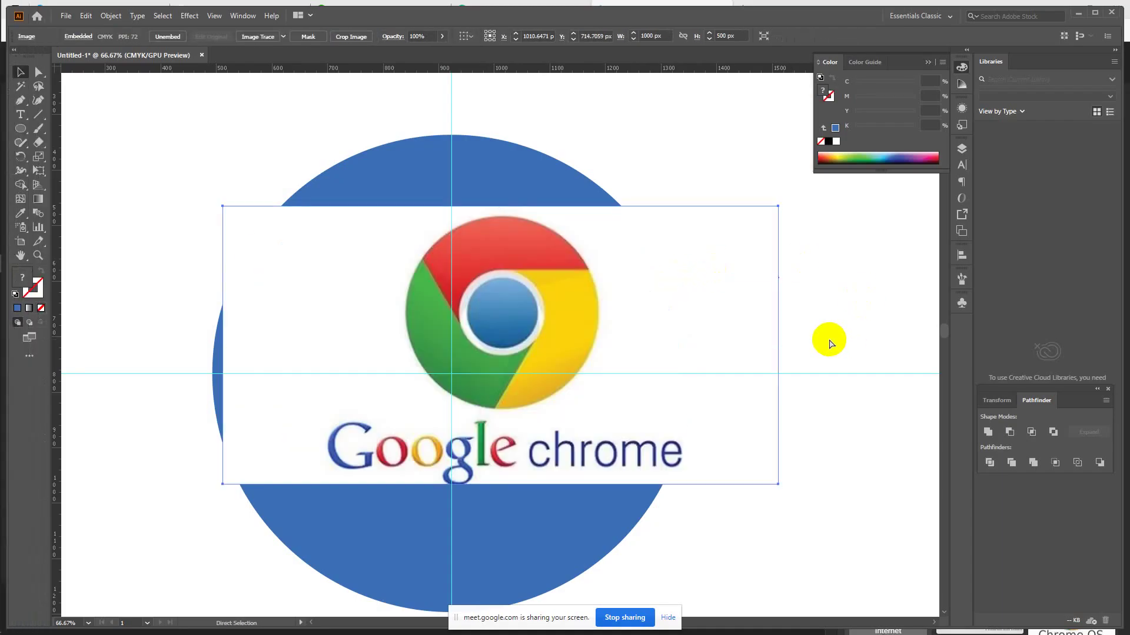
pyautogui.hotkey('ctrl', '-')
pyautogui.hotkey('ctrl', '-')
pyautogui.moveTo(583, 378); pyautogui.dragTo(726, 199)
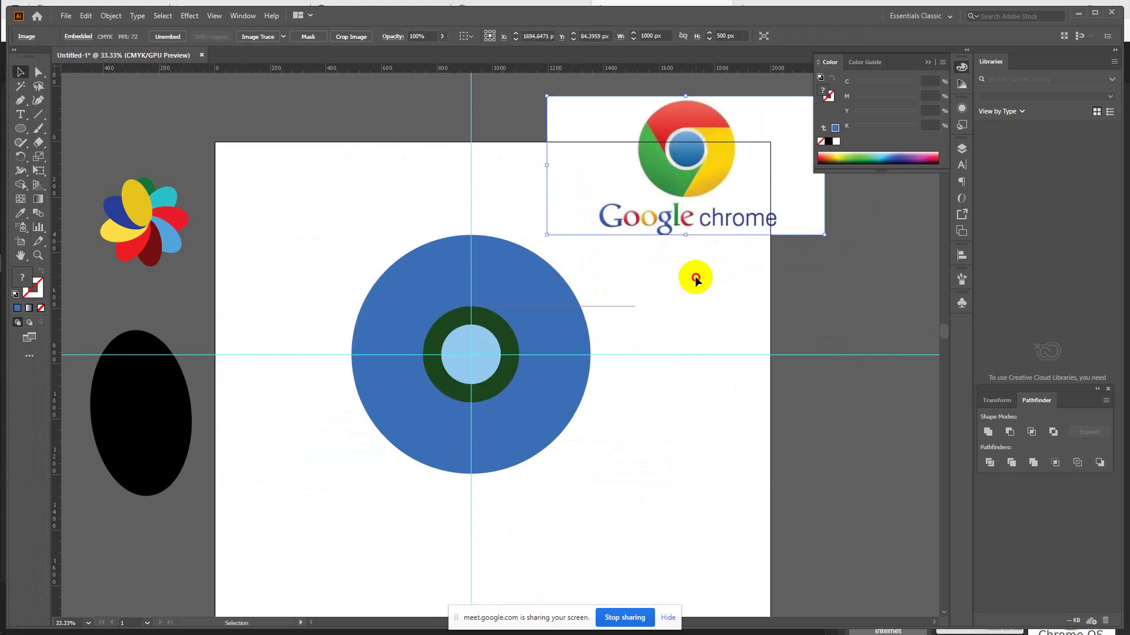
# Step: Copy the horizontal line rotated by 360/3 (120°) around the circles' centre, and repeat the transformation for a third line
pyautogui.click(611, 291)
pyautogui.moveTo(638, 329); pyautogui.dragTo(638, 328)
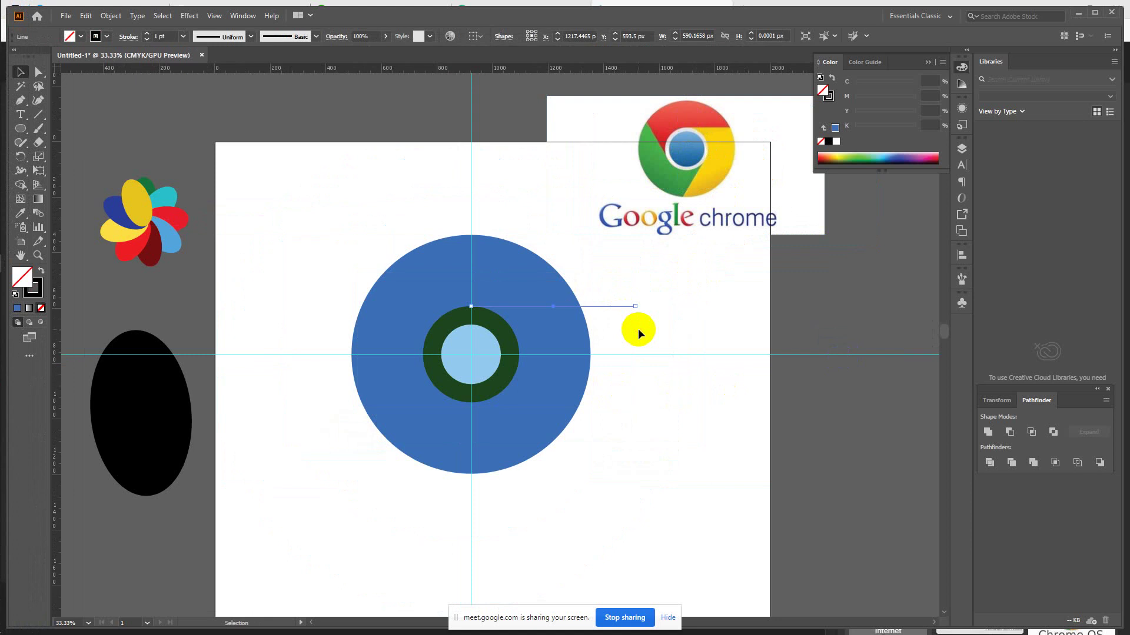
pyautogui.press('r')
pyautogui.click(469, 353)
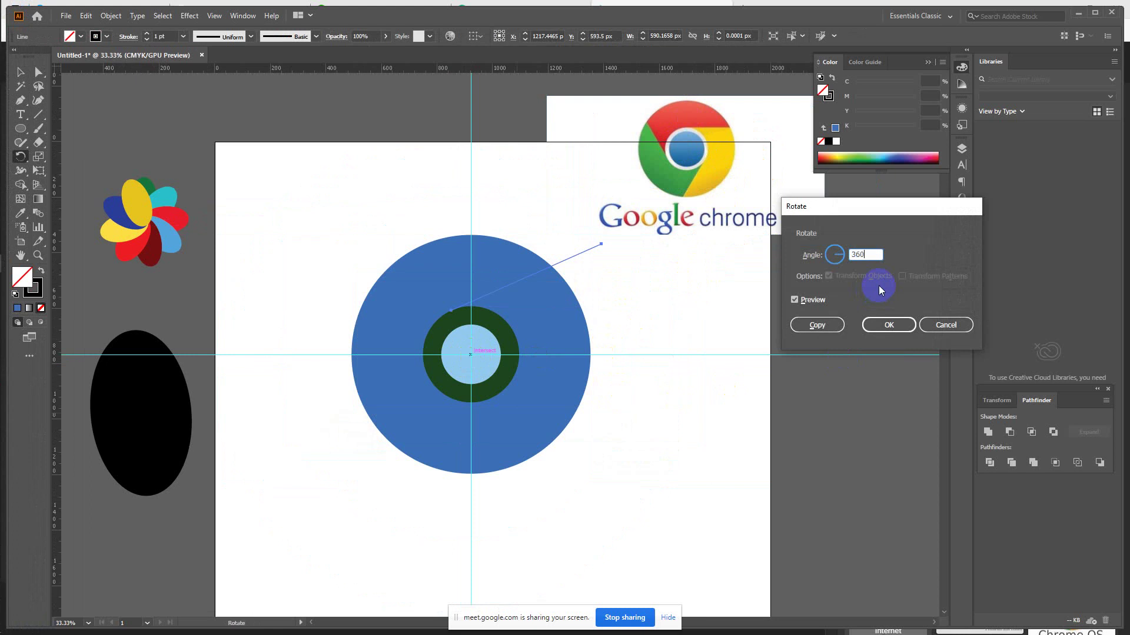
pyautogui.write('360/3')
pyautogui.press('Tab')
pyautogui.click(817, 327)
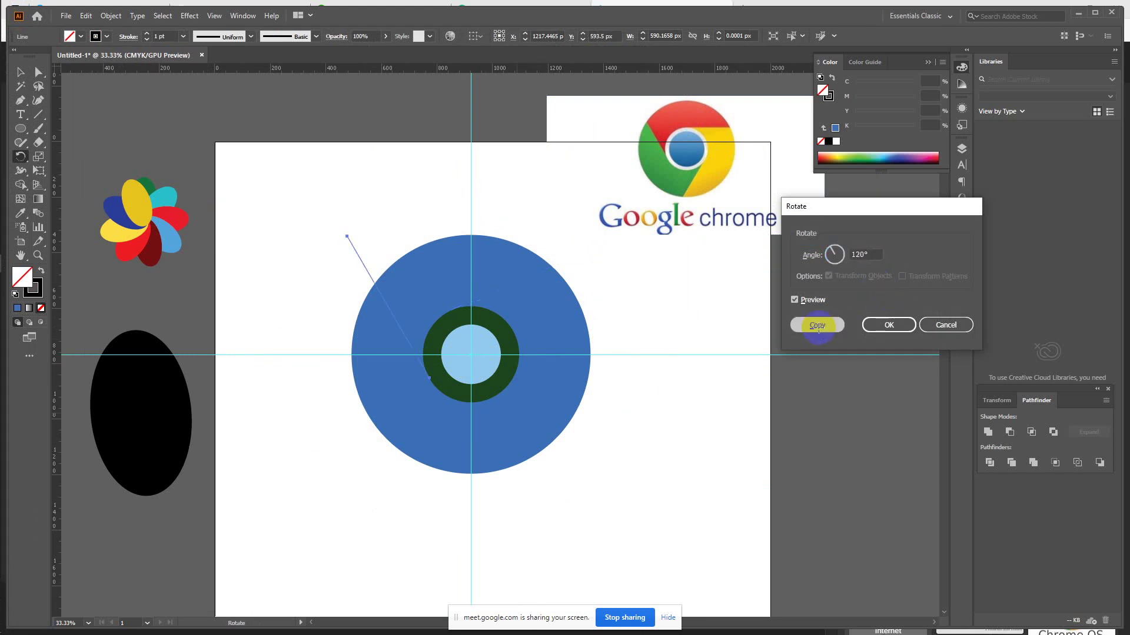
pyautogui.hotkey('ctrl', 'd')
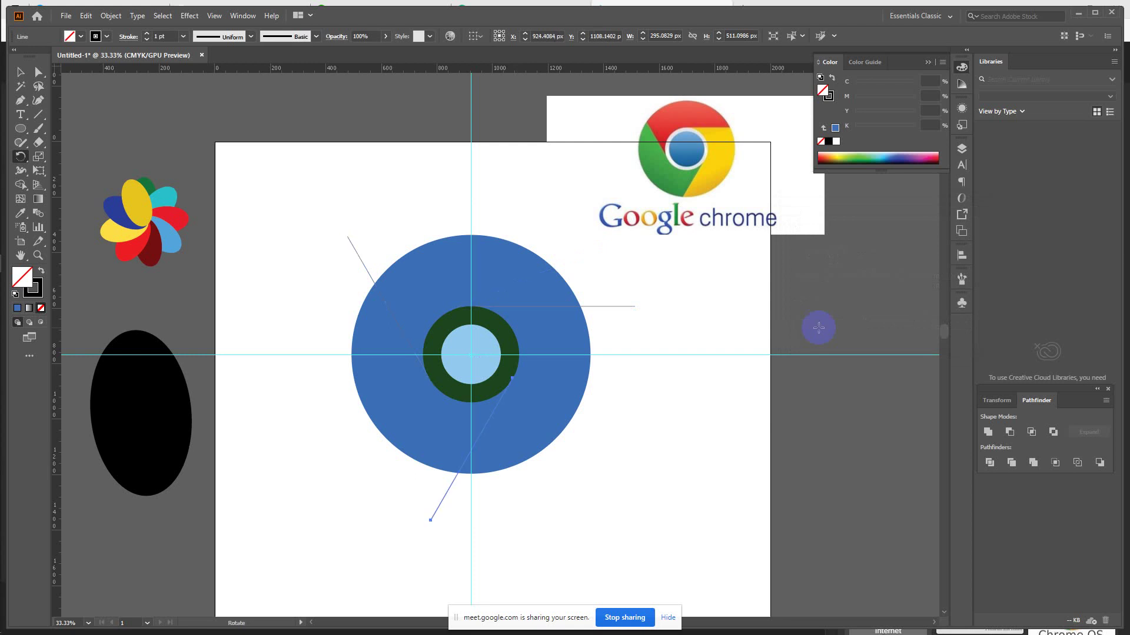
# Step: Delete the vertical and horizontal centre guides, and move the Chrome reference image off the artboard's right side
pyautogui.click(20, 72)
pyautogui.click(198, 151)
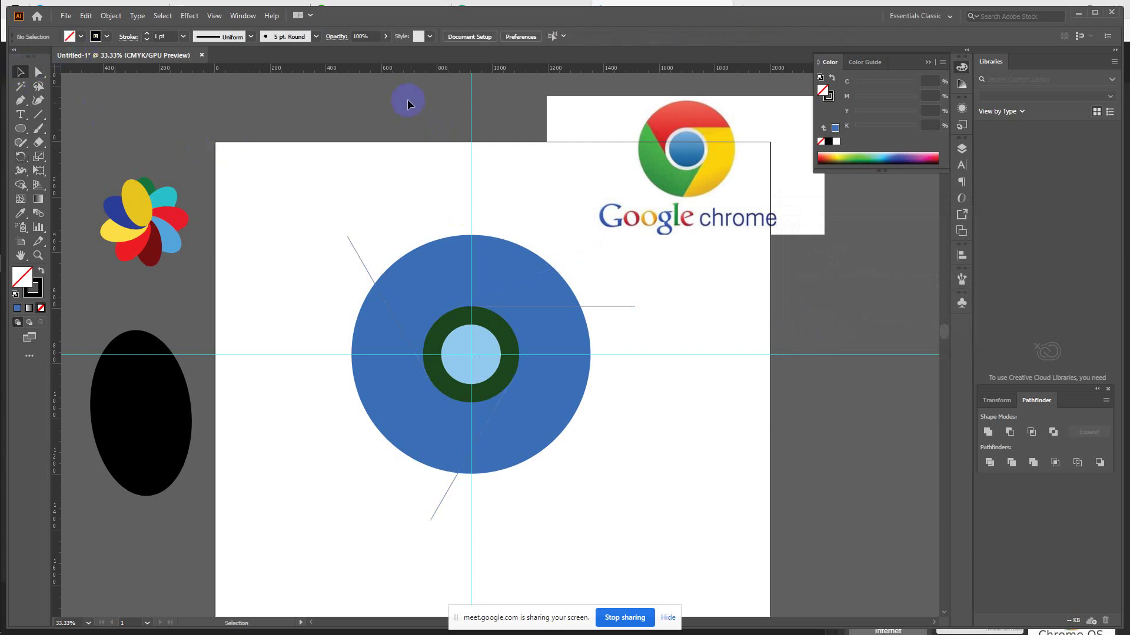
pyautogui.moveTo(526, 129); pyautogui.dragTo(523, 122)
pyautogui.press('Delete')
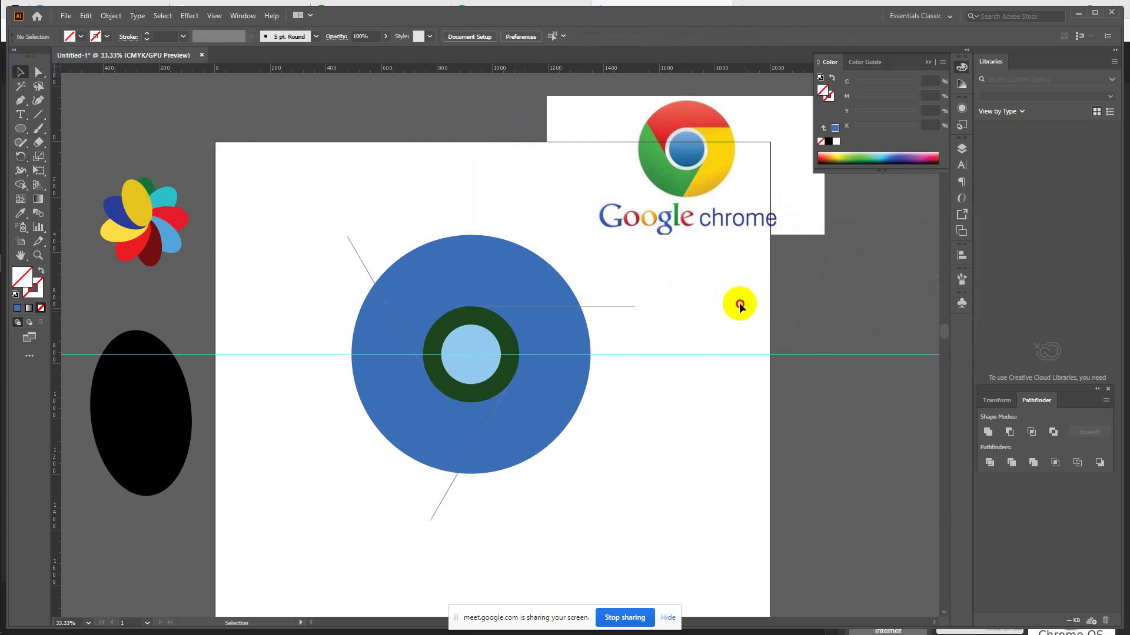
pyautogui.moveTo(738, 303); pyautogui.dragTo(766, 434)
pyautogui.press('Delete')
pyautogui.moveTo(245, 233); pyautogui.dragTo(585, 472)
pyautogui.click(925, 334)
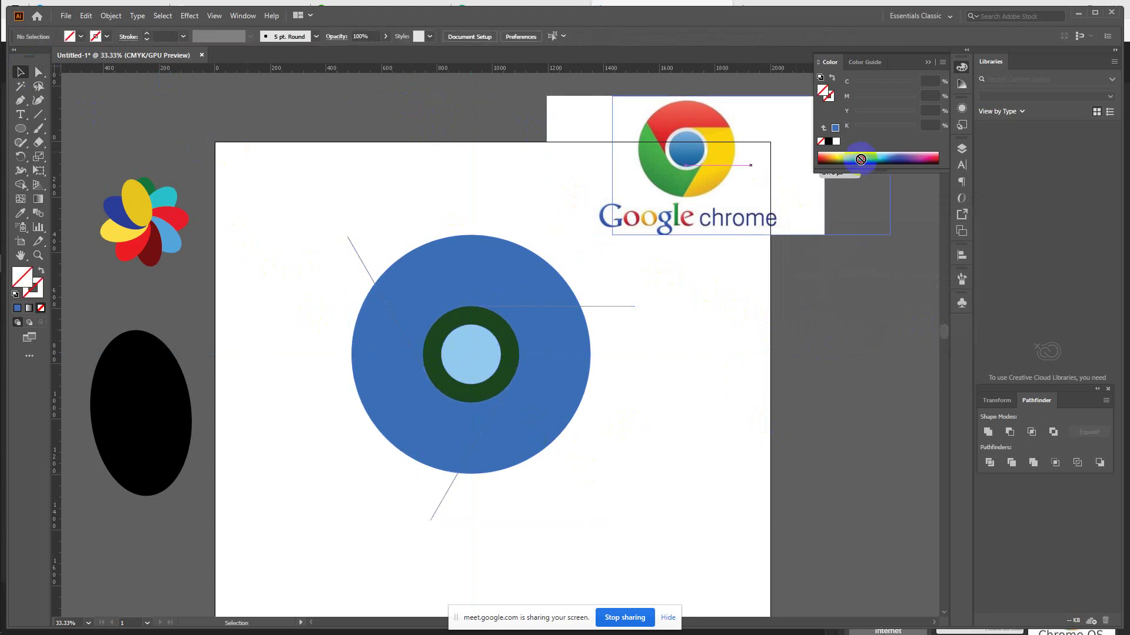
pyautogui.moveTo(749, 171); pyautogui.dragTo(885, 201)
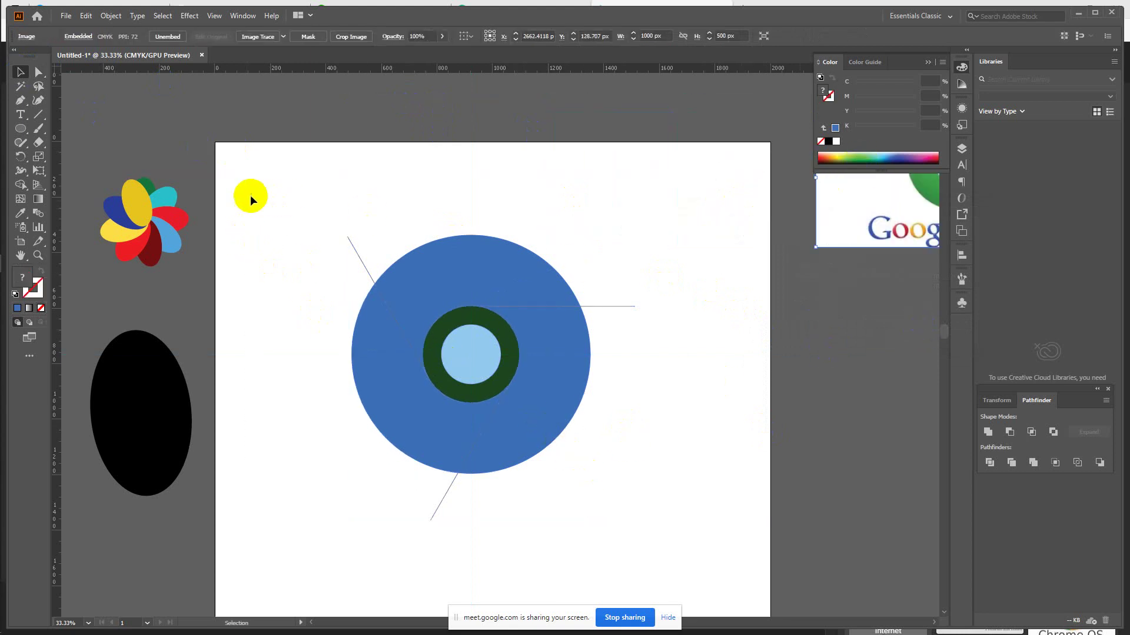
# Step: Float the Pathfinder panel on its own above the artboard's upper-right area
pyautogui.moveTo(250, 196); pyautogui.dragTo(670, 480)
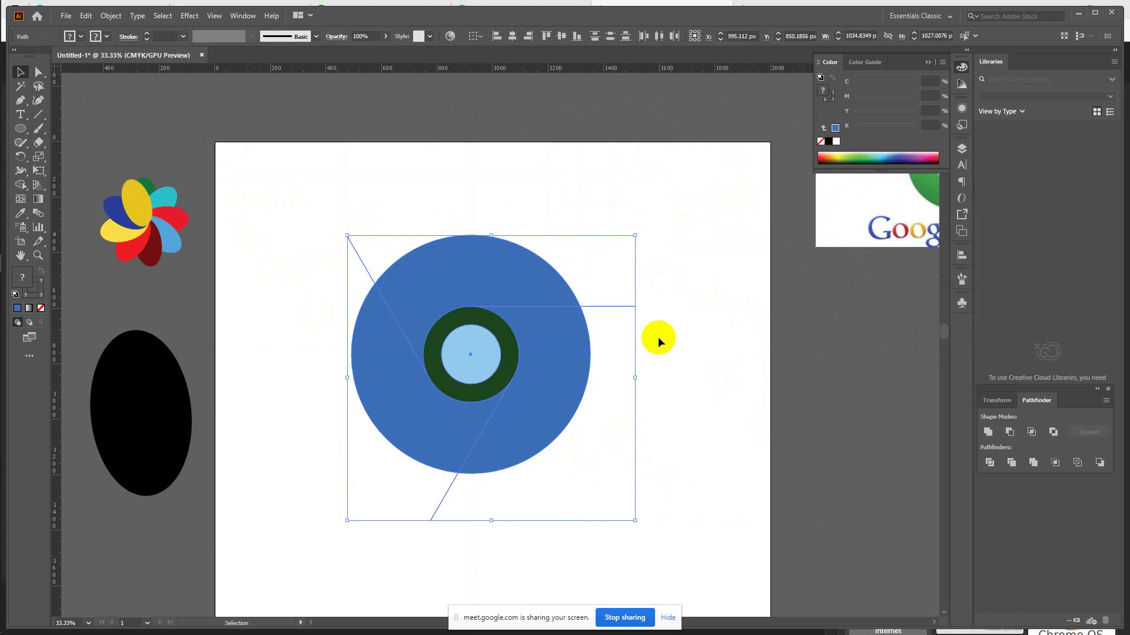
pyautogui.click(240, 18)
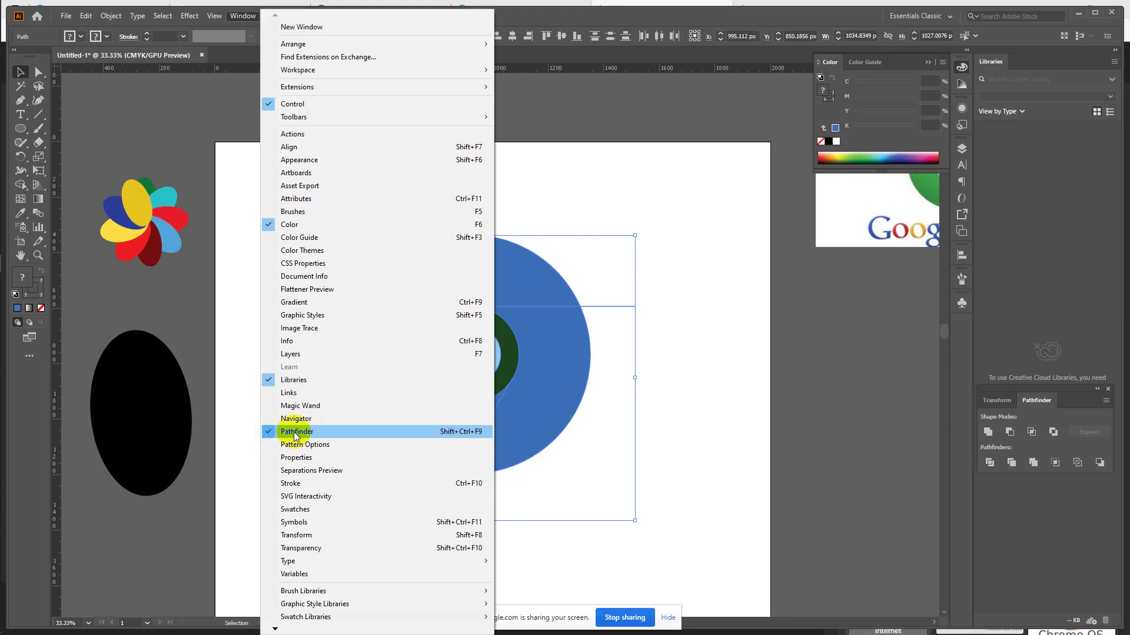
pyautogui.click(862, 418)
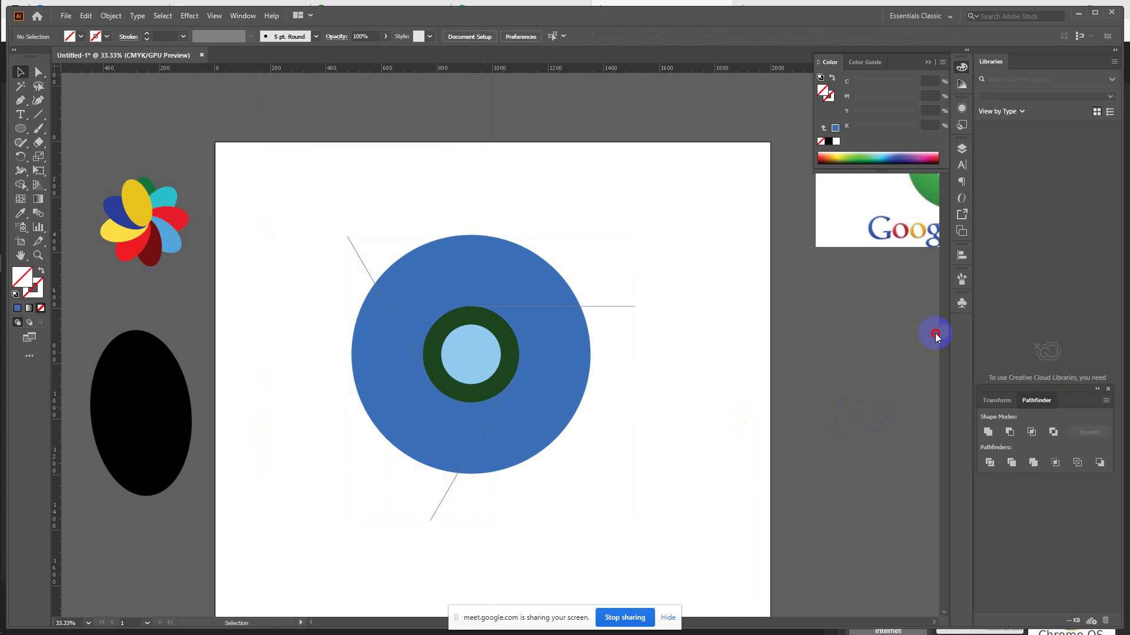
pyautogui.moveTo(935, 334); pyautogui.dragTo(650, 116)
# Step: Divide the circles along the three lines with Pathfinder Divide, and ungroup the resulting pieces
pyautogui.moveTo(656, 522); pyautogui.dragTo(279, 221)
pyautogui.click(639, 184)
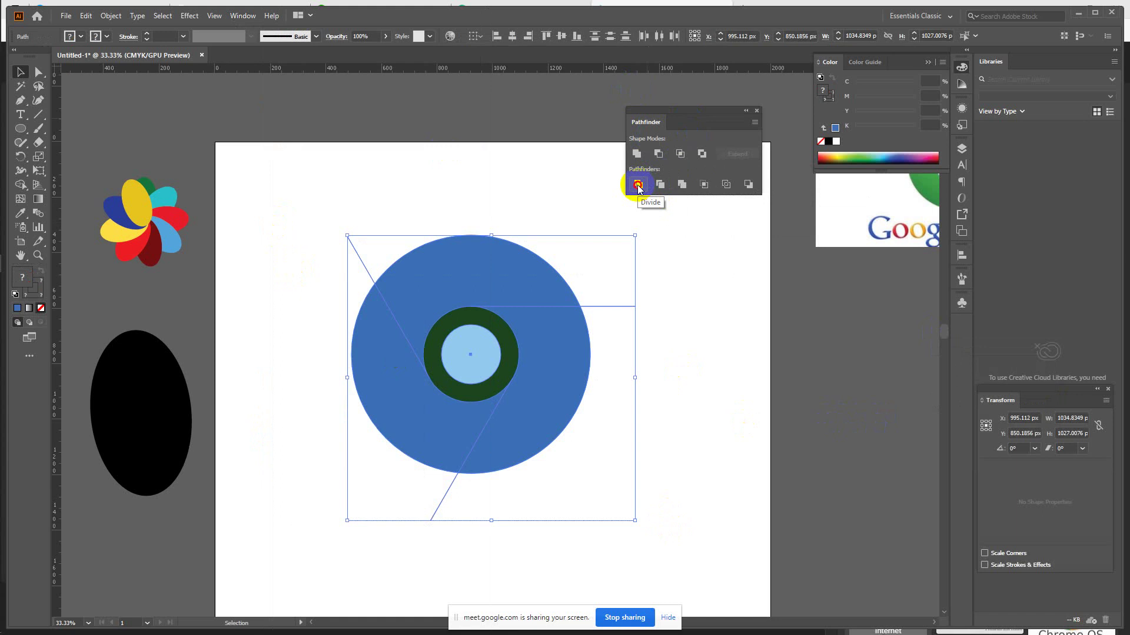
pyautogui.click(638, 185)
pyautogui.click(512, 285)
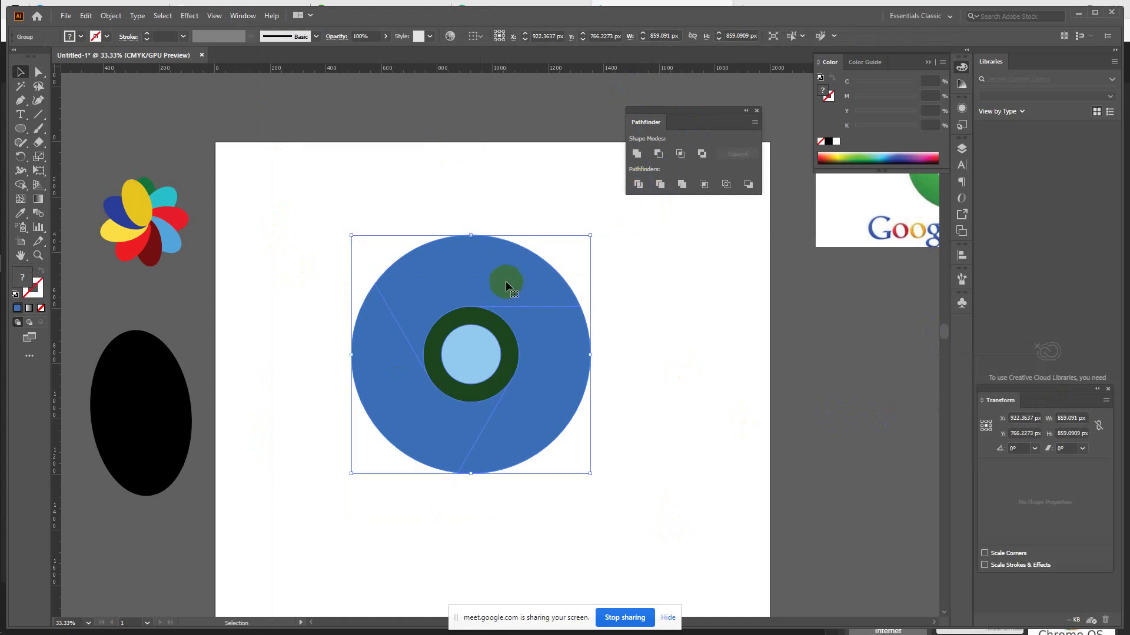
pyautogui.rightClick(506, 281)
pyautogui.click(539, 379)
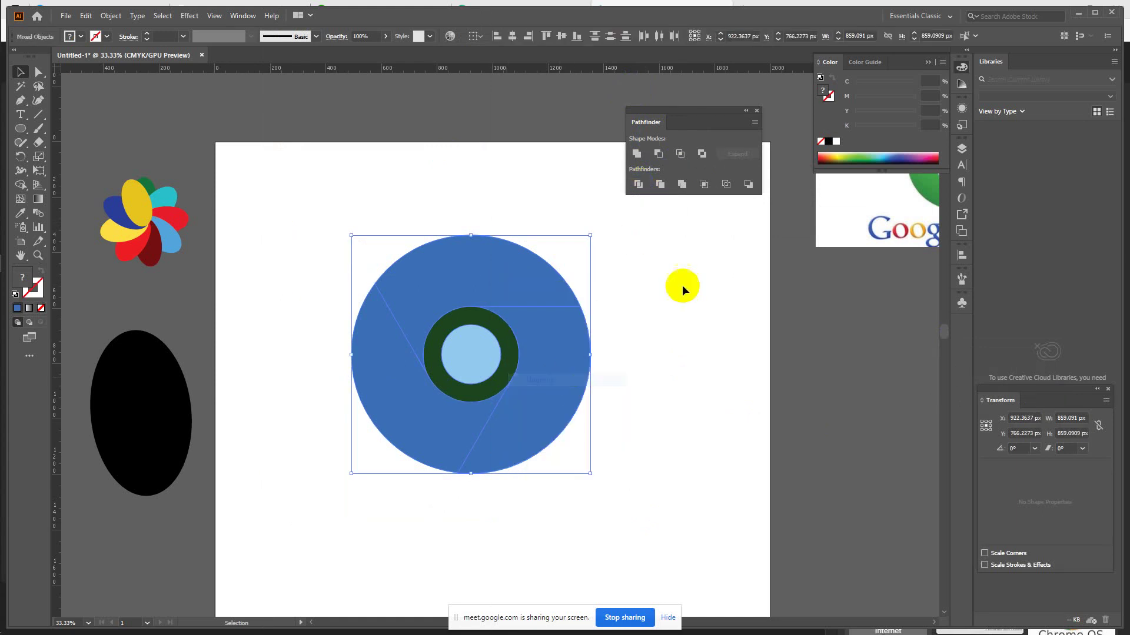
pyautogui.click(683, 288)
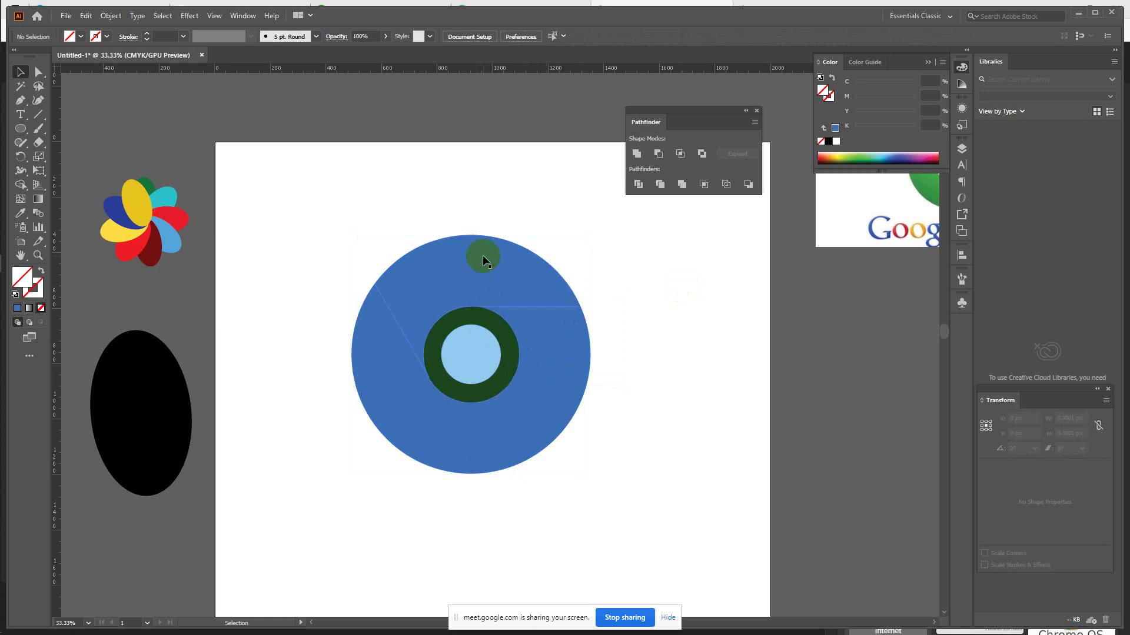
# Step: Fill the upper segment of the outer circle with the red sampled from the Chrome reference image
pyautogui.moveTo(801, 244); pyautogui.dragTo(664, 285)
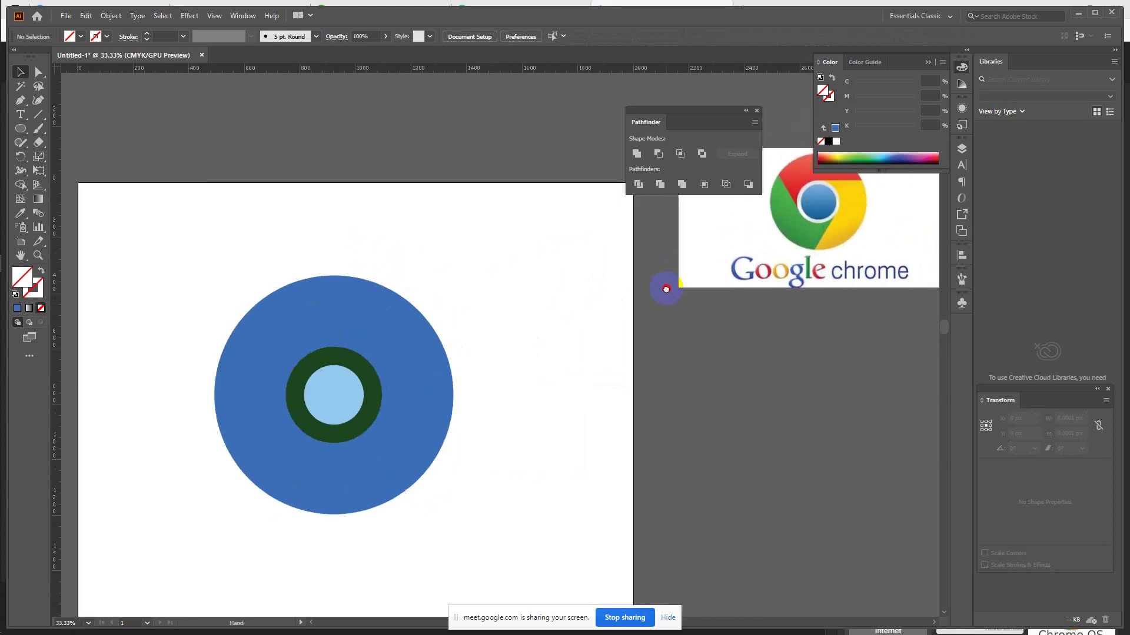
pyautogui.click(340, 305)
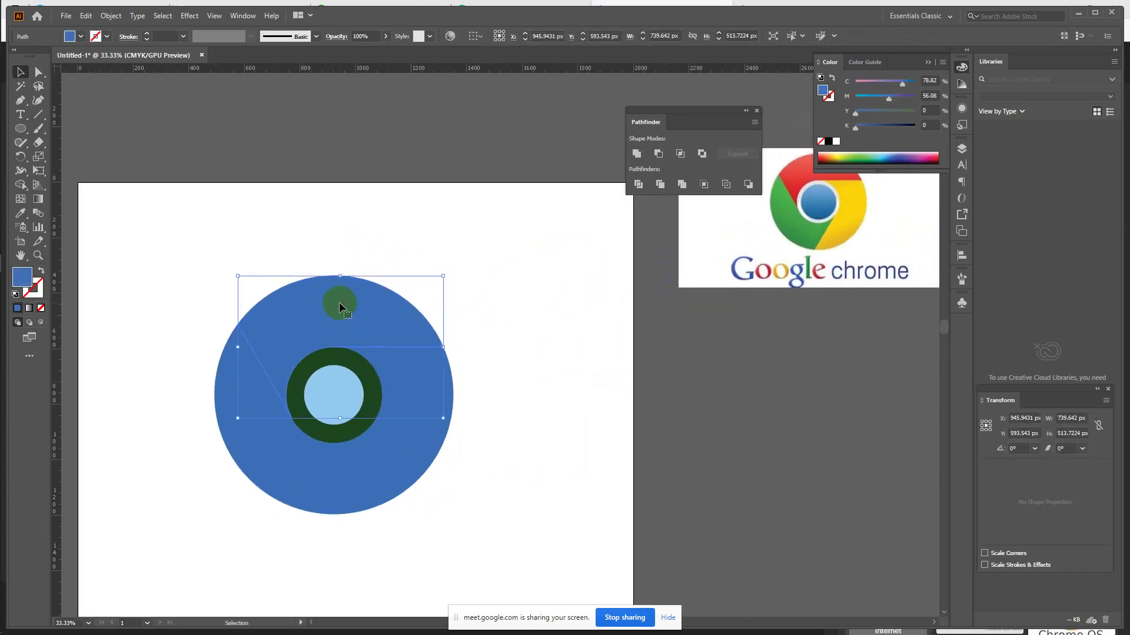
pyautogui.click(22, 213)
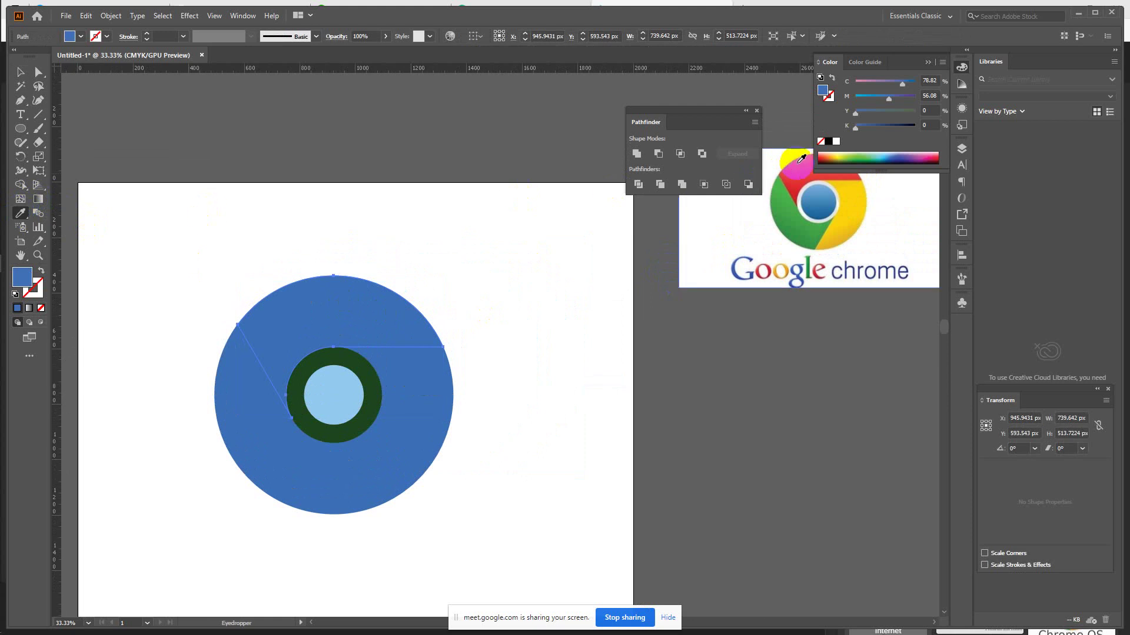
pyautogui.click(788, 167)
pyautogui.click(20, 71)
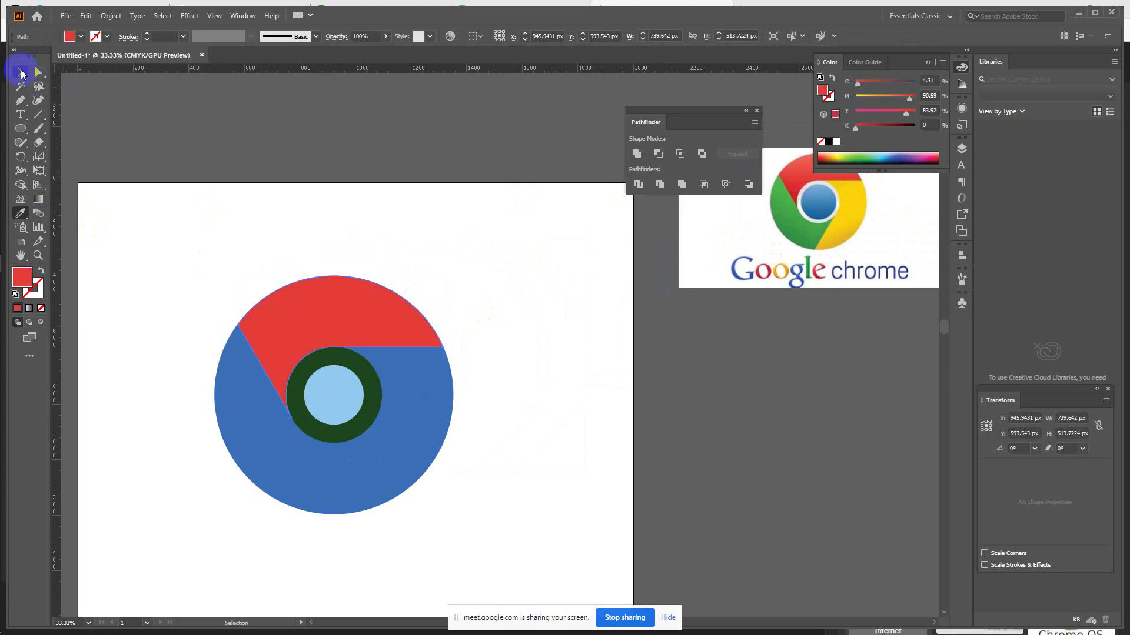
# Step: Fill the lower-left segment of the outer circle with the green sampled from the Chrome reference image
pyautogui.click(254, 433)
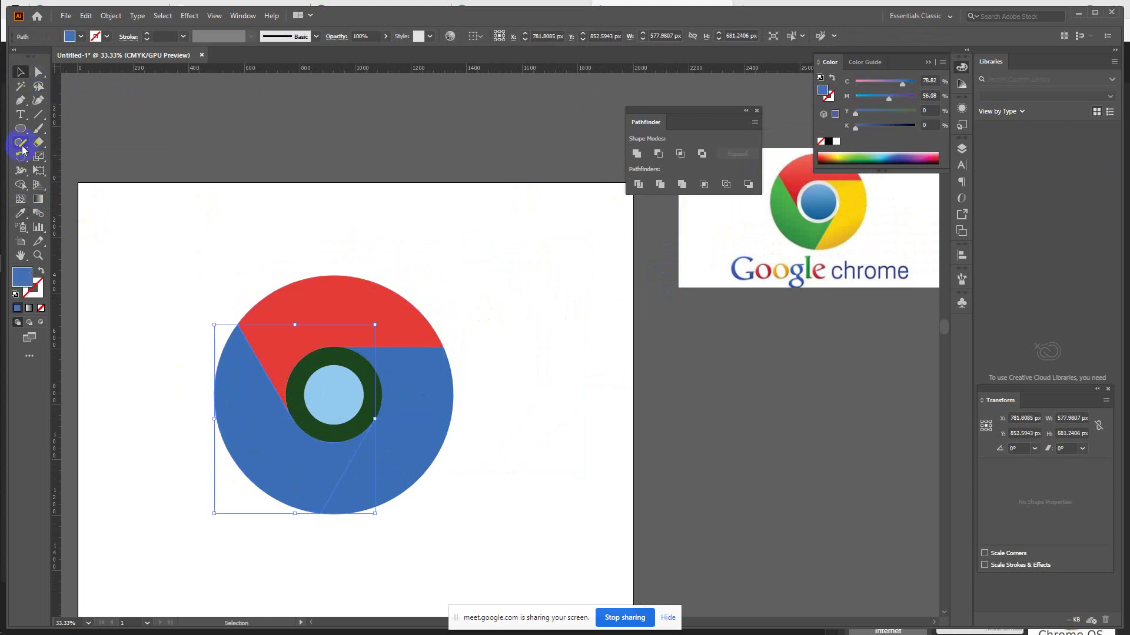
pyautogui.click(21, 213)
pyautogui.click(804, 222)
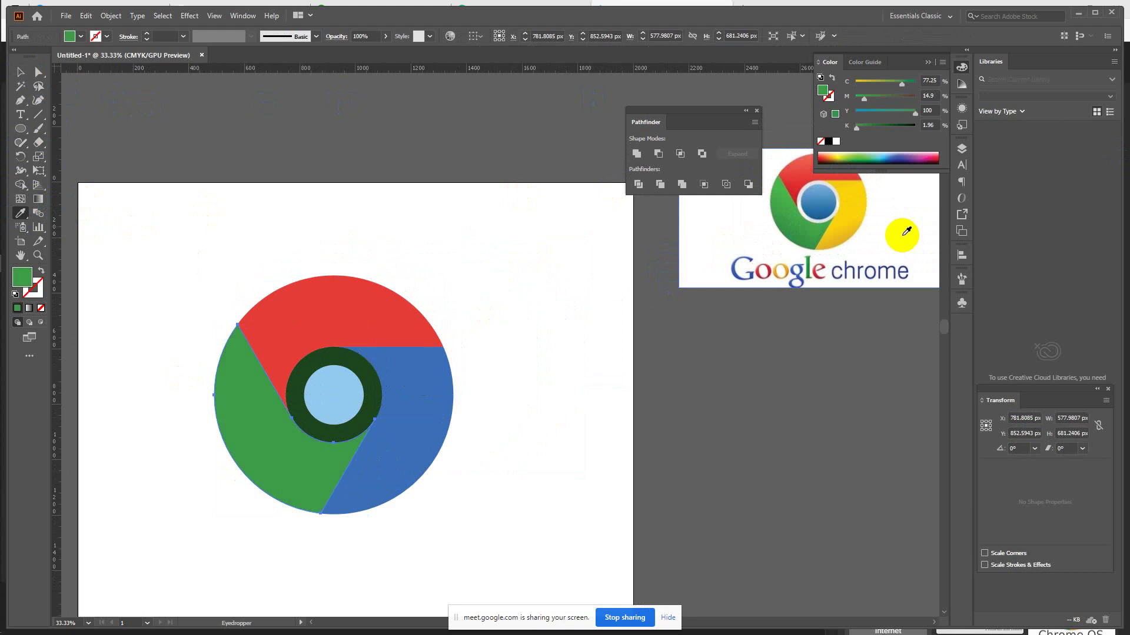
pyautogui.click(22, 73)
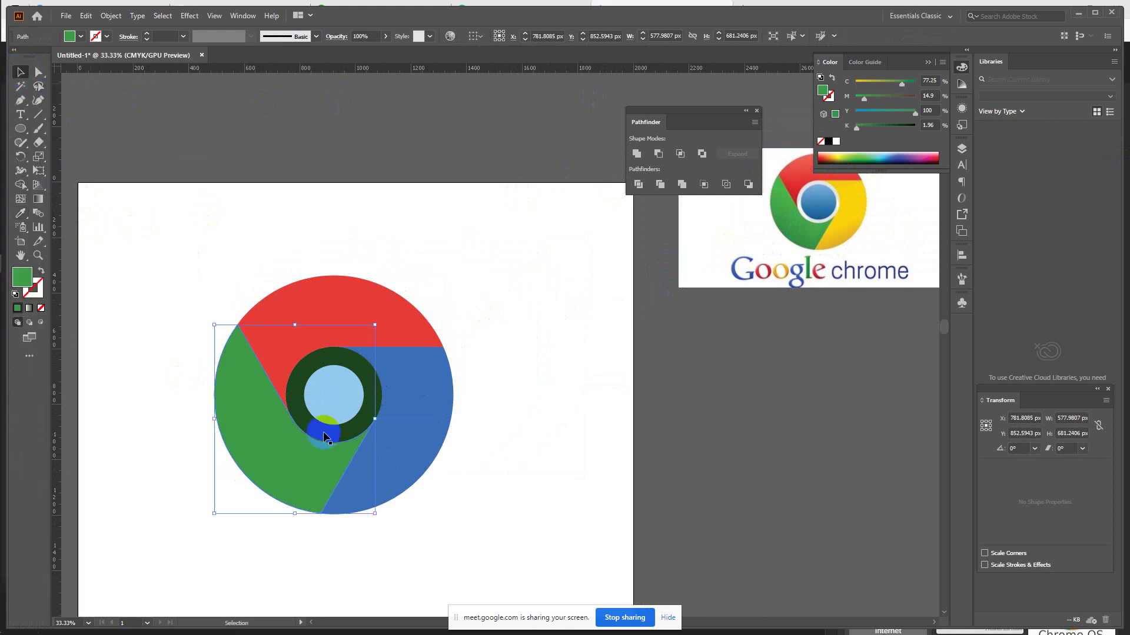
# Step: Fill the remaining right-hand segment of the outer circle with the yellow sampled from the reference image
pyautogui.click(411, 428)
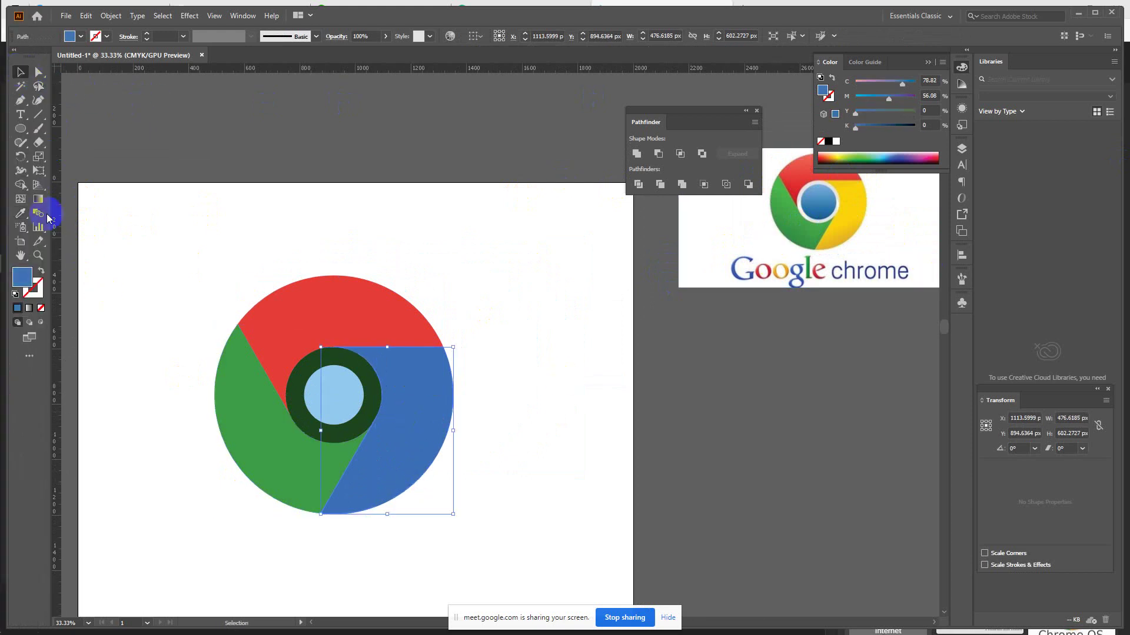
pyautogui.click(22, 213)
pyautogui.click(847, 223)
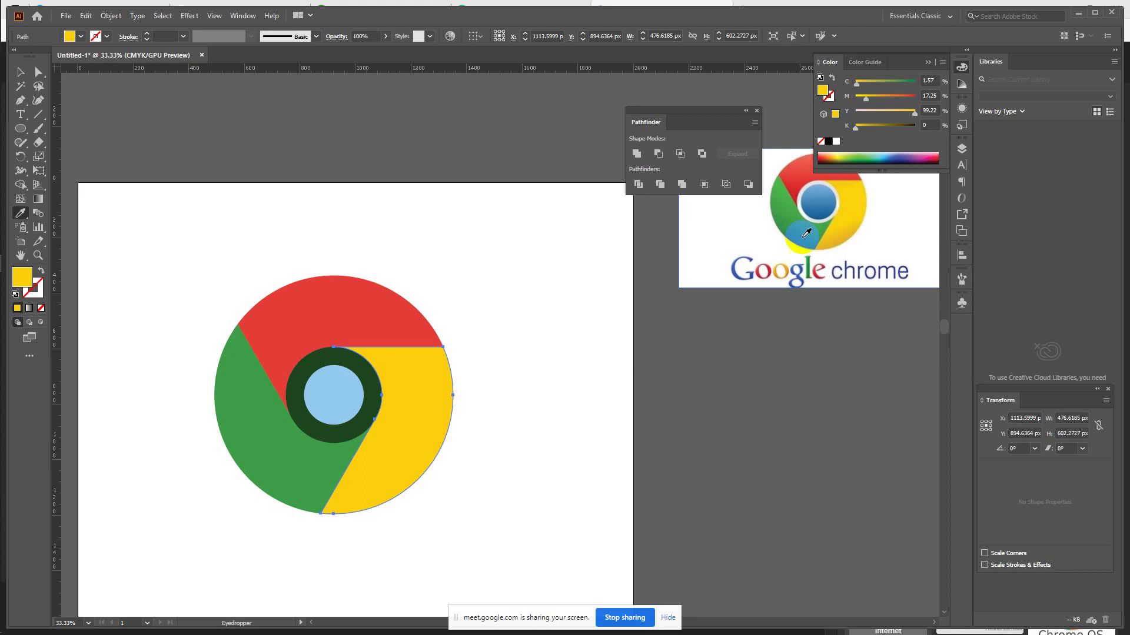
pyautogui.click(21, 72)
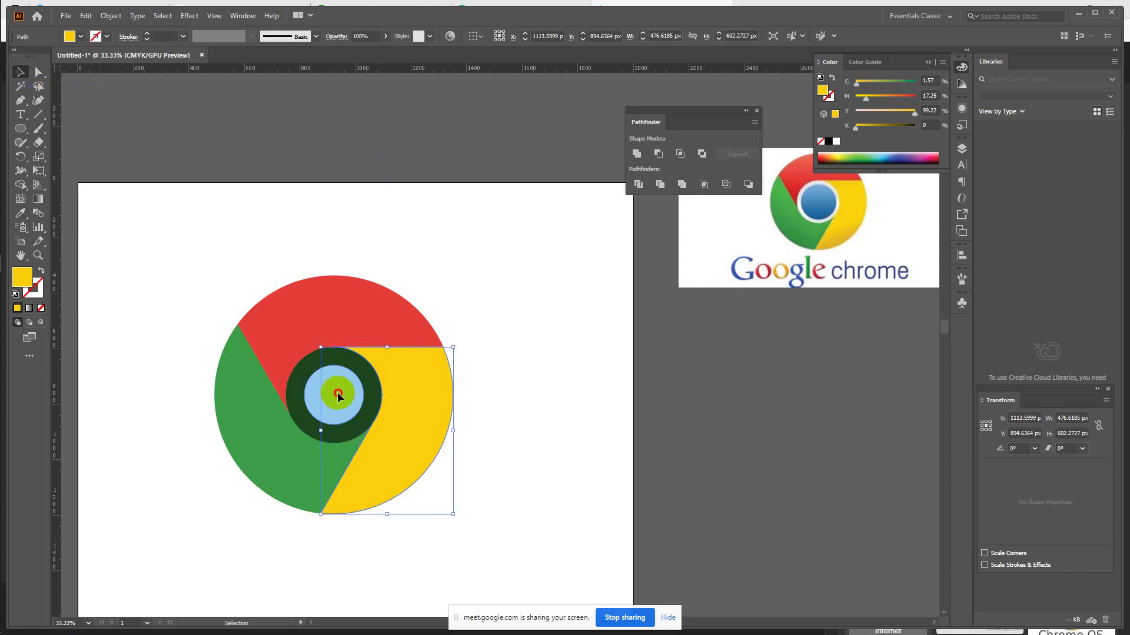
# Step: Fill the centre circle with the blue sampled from the reference image, and delete the dark green ring around it
pyautogui.click(338, 395)
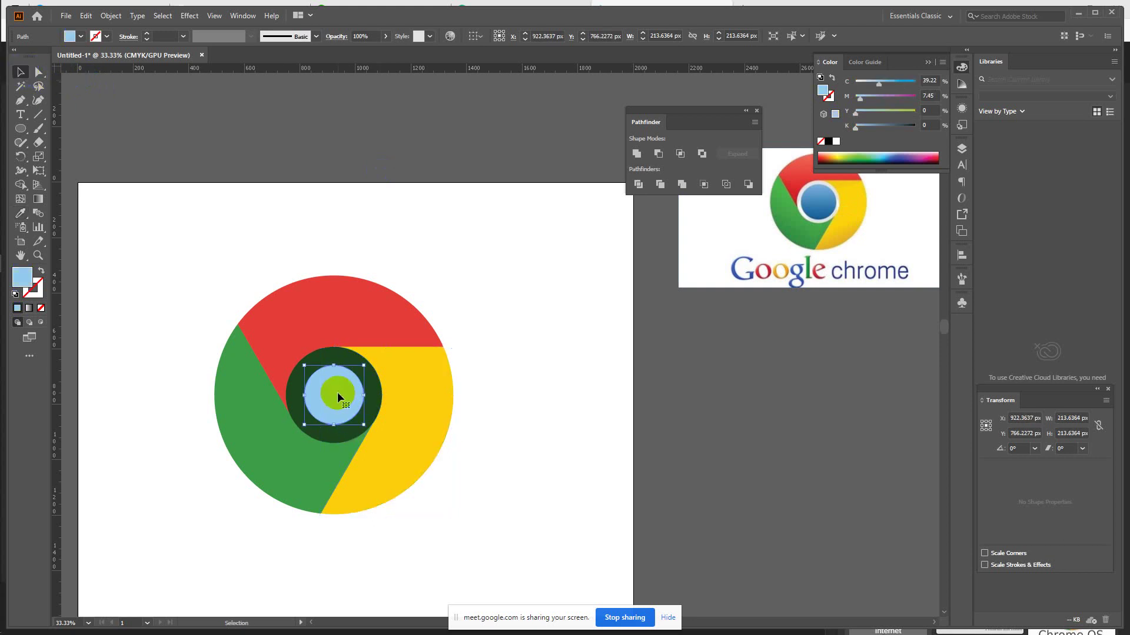
pyautogui.click(20, 214)
pyautogui.click(818, 200)
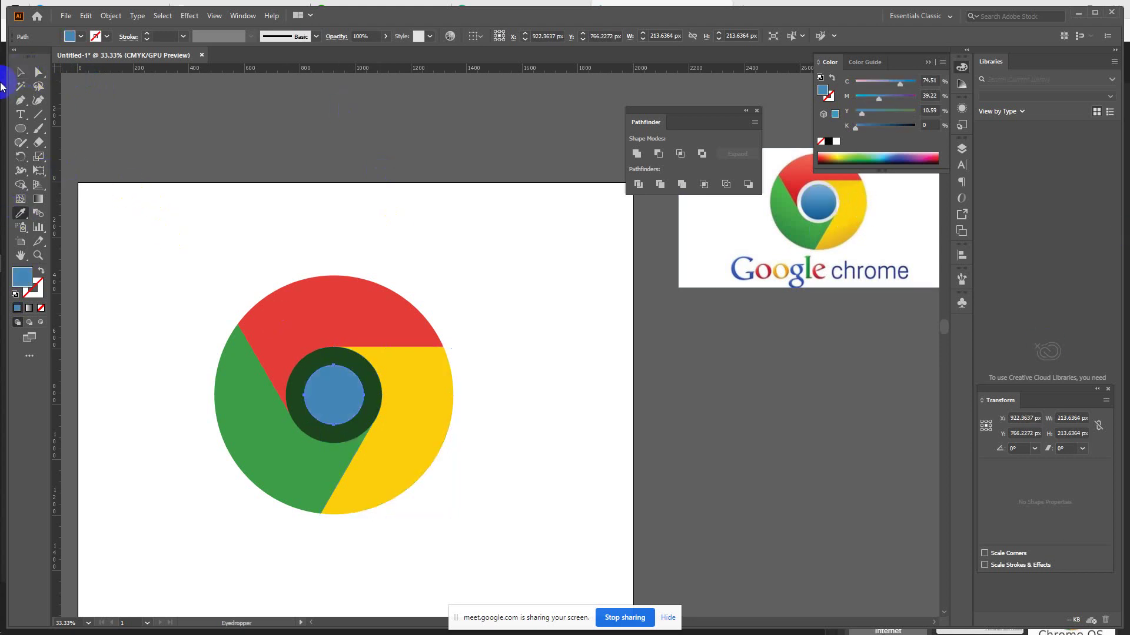
pyautogui.click(21, 72)
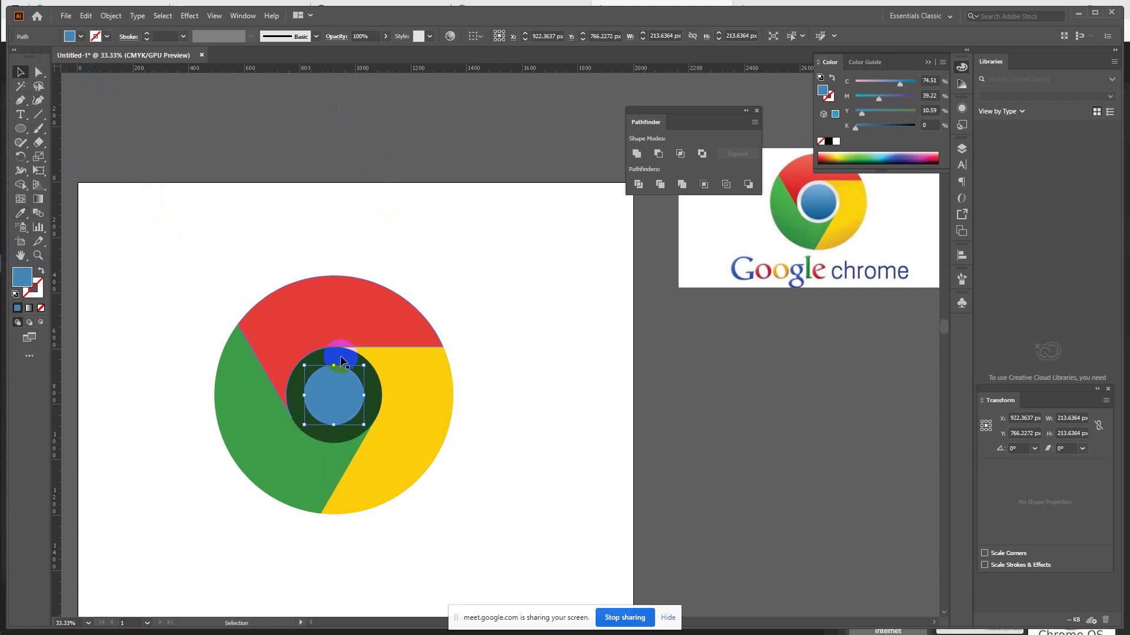
pyautogui.click(347, 359)
pyautogui.click(490, 470)
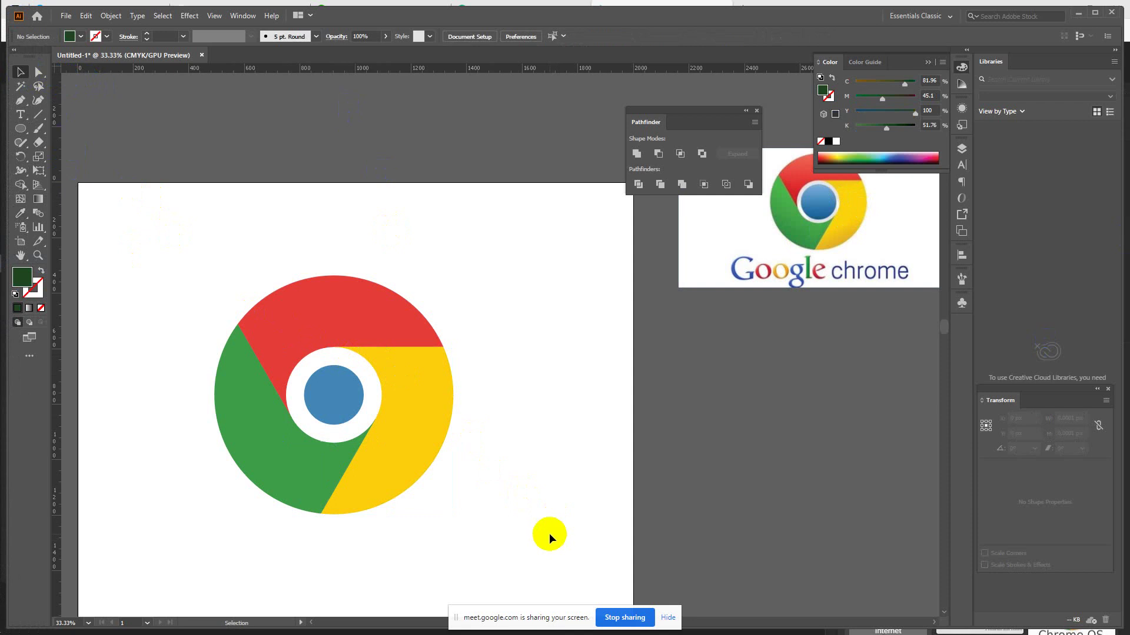
# Step: Scale the finished Chrome logo down about its centre to about 465 px wide, and move it off the artboard below the reference image
pyautogui.moveTo(154, 224); pyautogui.dragTo(549, 538)
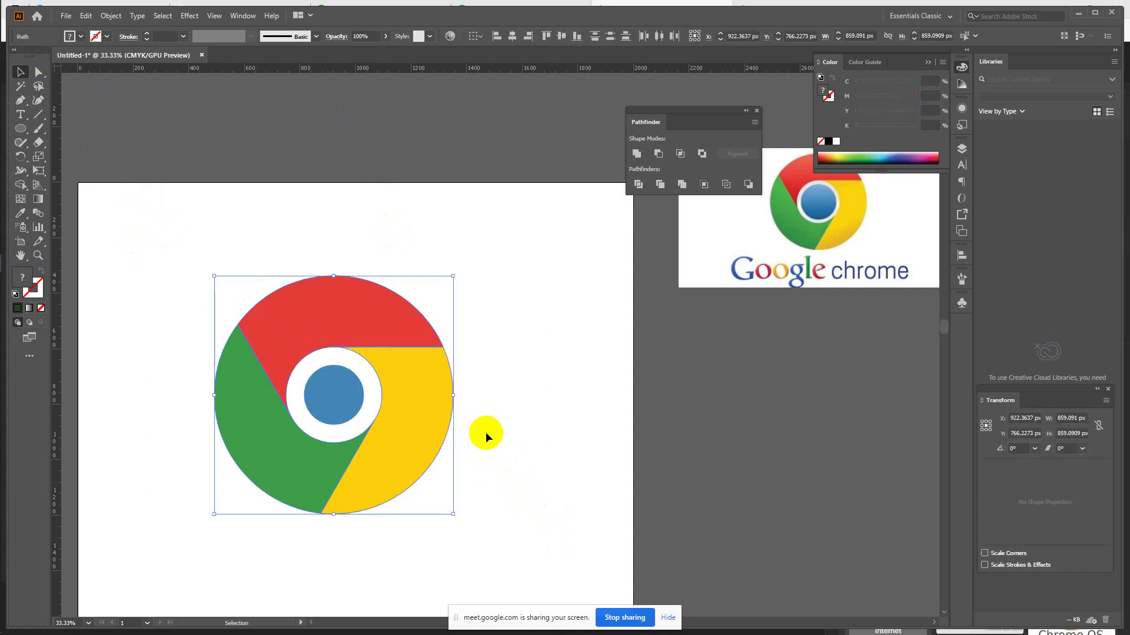
pyautogui.moveTo(453, 393); pyautogui.dragTo(399, 391)
pyautogui.click(489, 469)
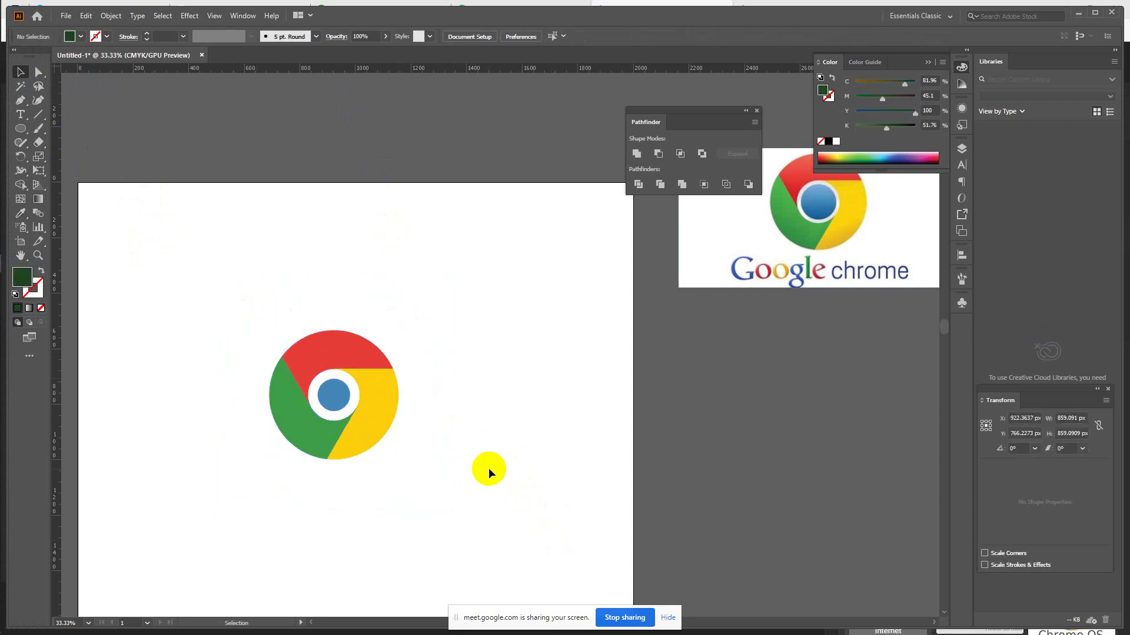
pyautogui.moveTo(229, 298); pyautogui.dragTo(553, 513)
pyautogui.moveTo(375, 399); pyautogui.dragTo(839, 385)
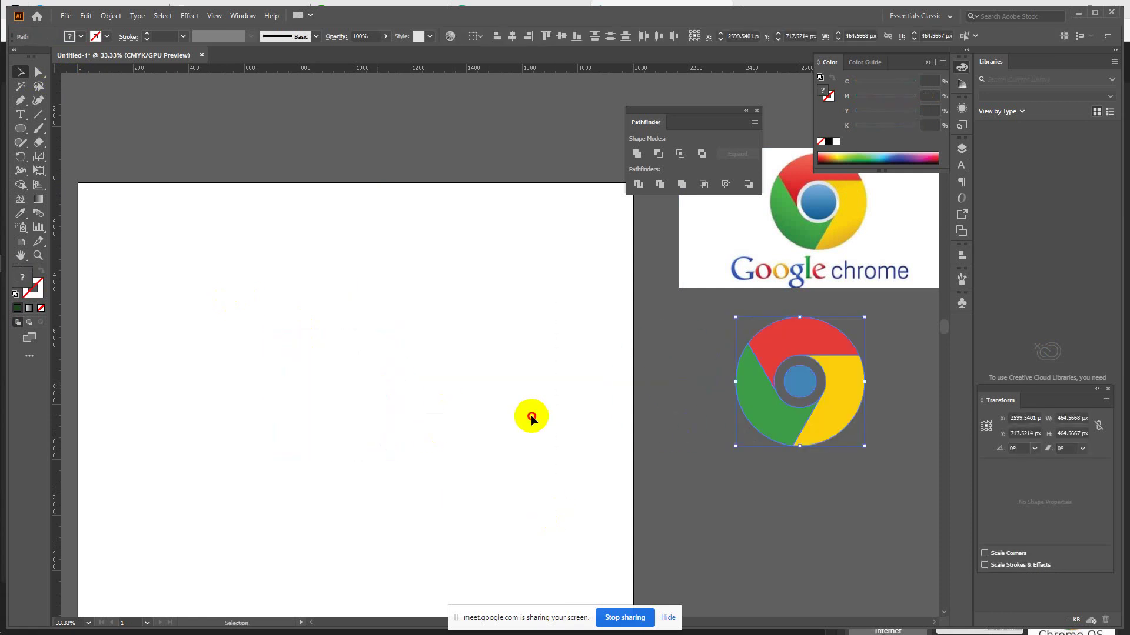
pyautogui.click(528, 415)
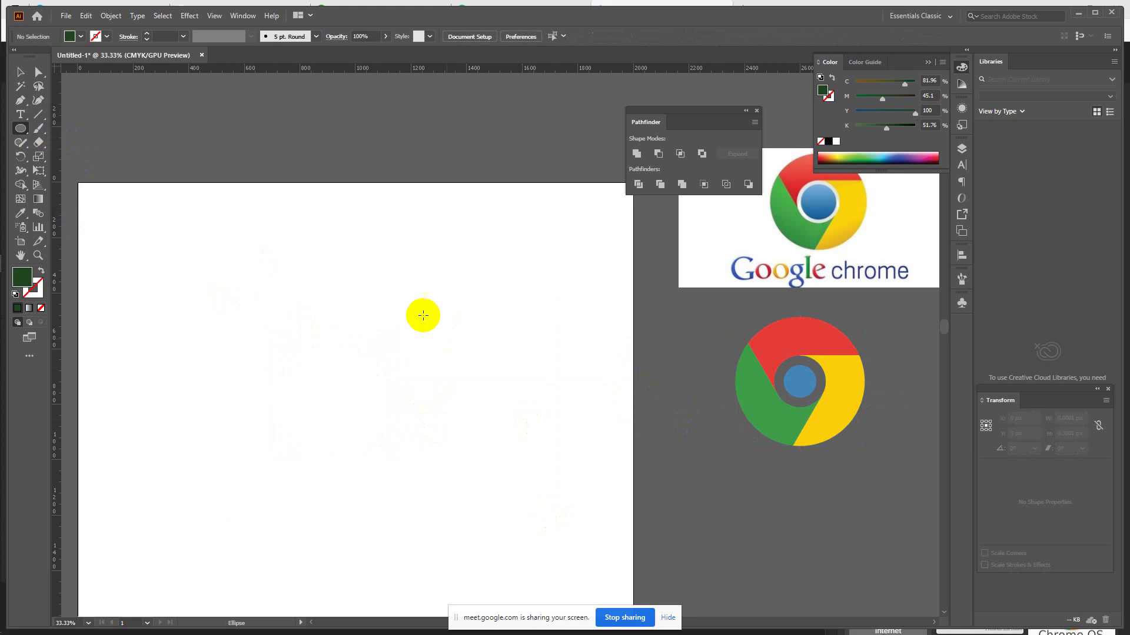
# Step: Draw a circle about 813 px in diameter near the artboard's centre, with no fill and a dark green outline
pyautogui.moveTo(346, 322); pyautogui.dragTo(460, 406)
pyautogui.click(18, 76)
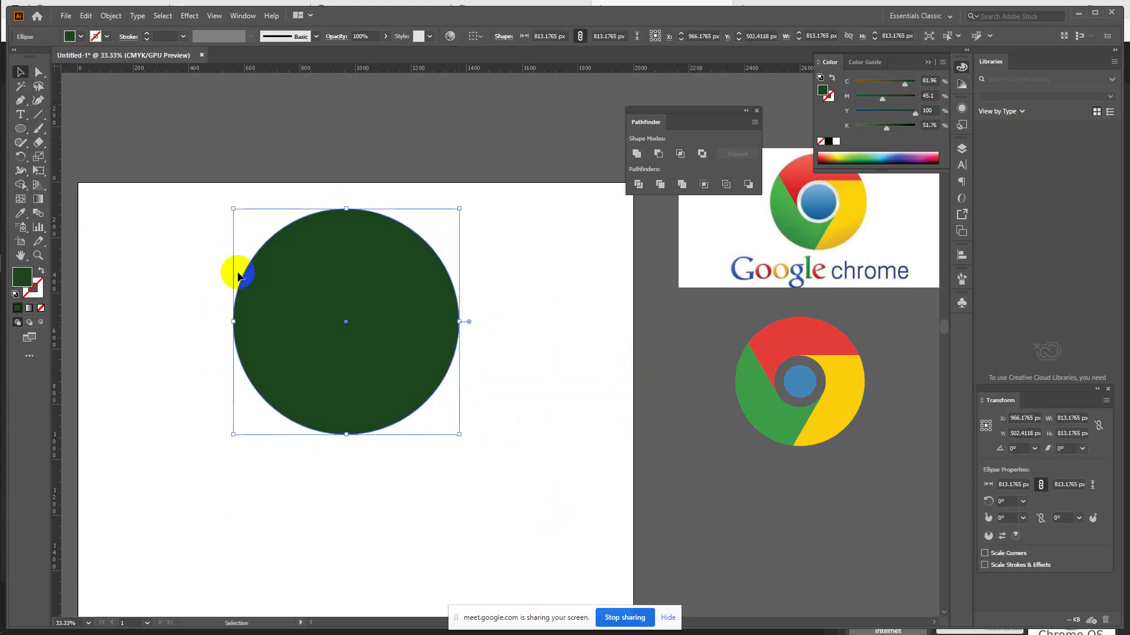
pyautogui.moveTo(399, 313); pyautogui.dragTo(397, 412)
pyautogui.scroll(-4, 565, 383)
pyautogui.moveTo(565, 383); pyautogui.dragTo(773, 444)
pyautogui.moveTo(621, 375); pyautogui.dragTo(606, 424)
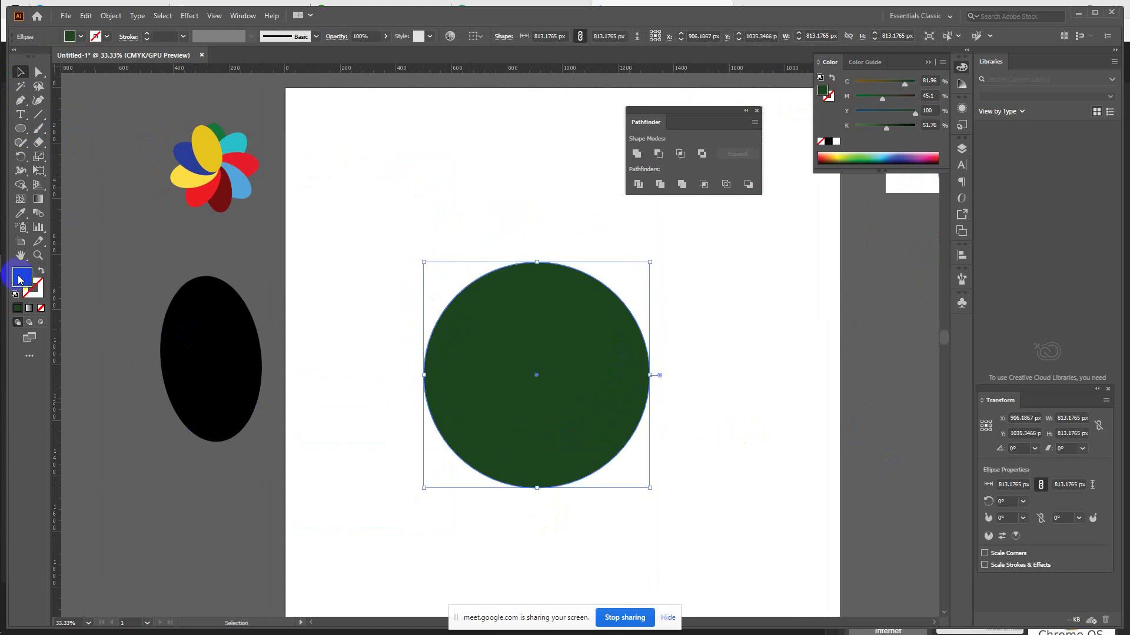
pyautogui.click(42, 272)
# Step: Copy the outlined circle in place and scale the copy about its centre to about 340 px in diameter
pyautogui.press('a')
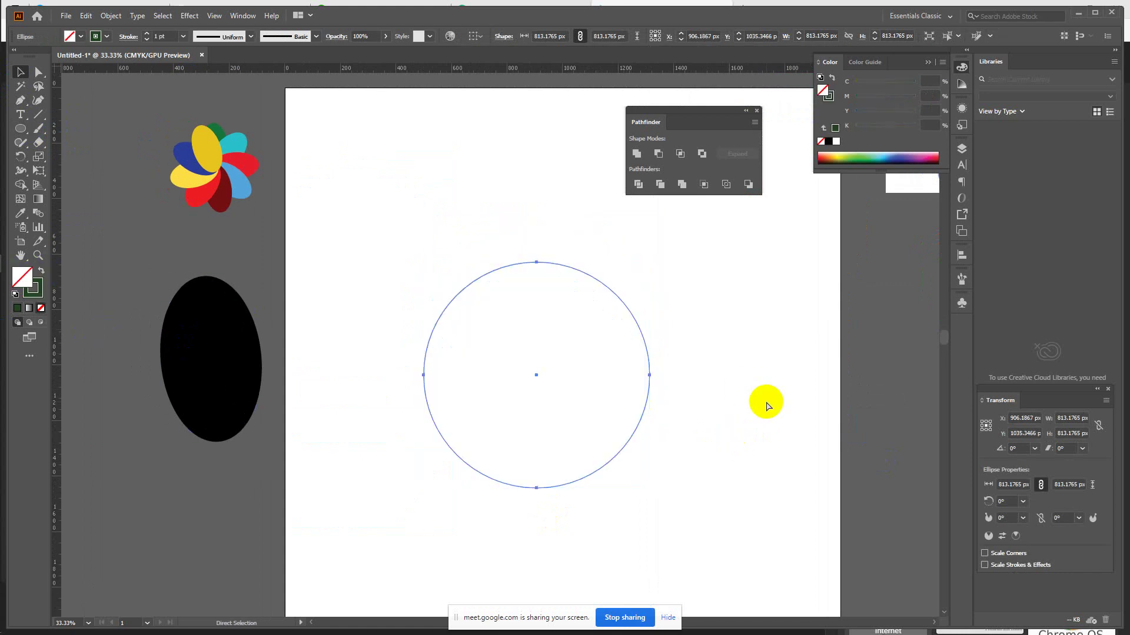
pyautogui.press('v')
pyautogui.moveTo(652, 376); pyautogui.dragTo(583, 377)
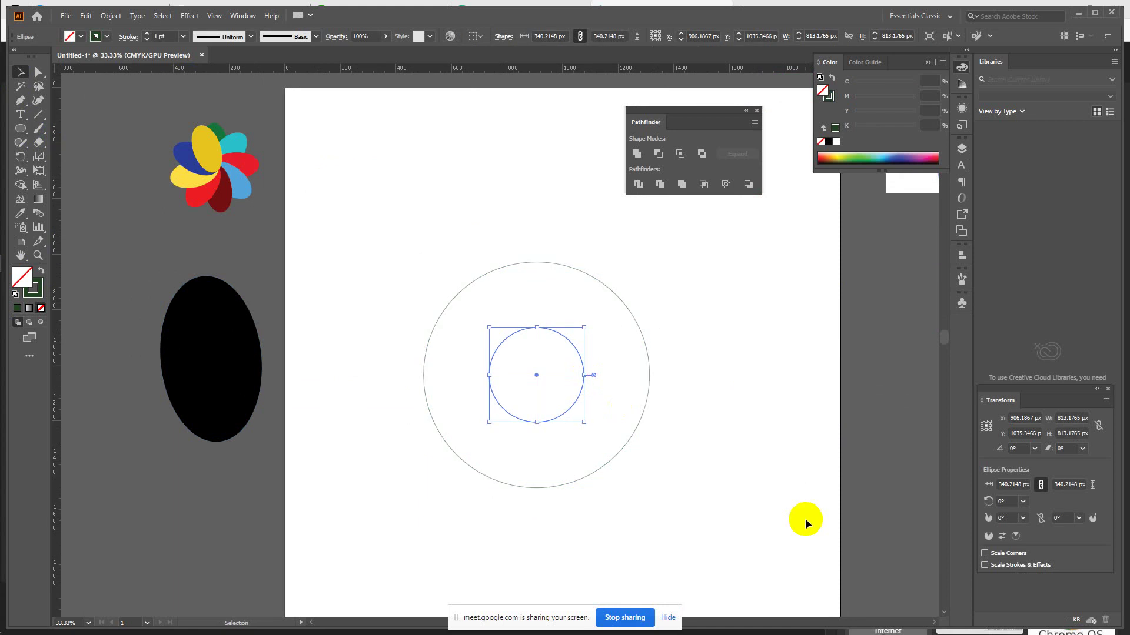
# Step: Copy the middle circle in place and scale the copy about its centre to about 217 px in diameter
pyautogui.press('a')
pyautogui.press('v')
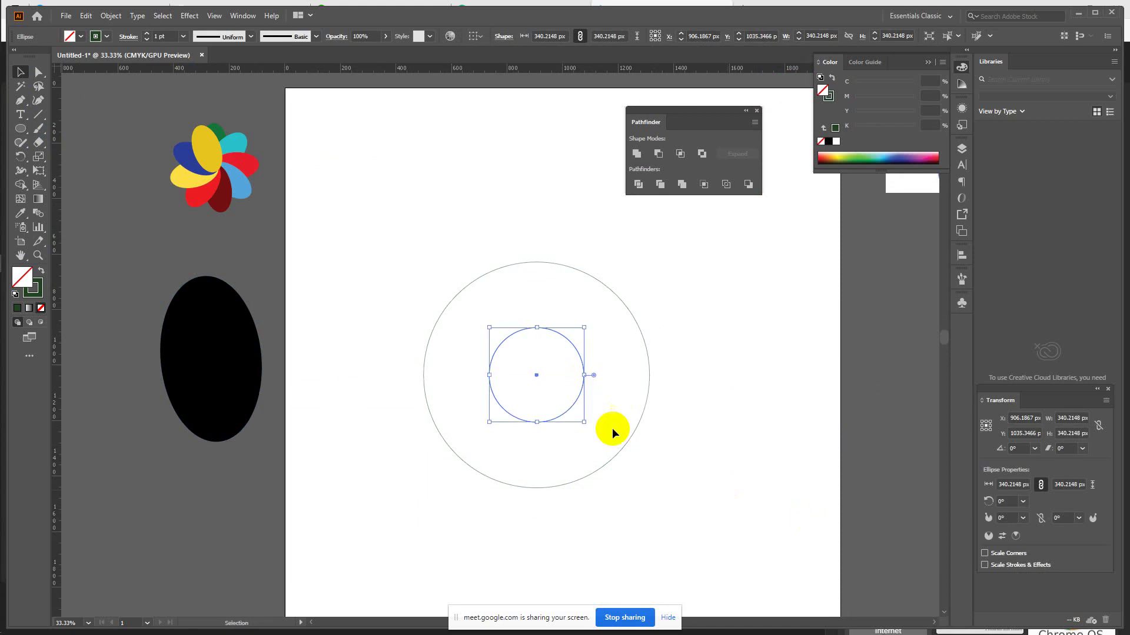
pyautogui.click(585, 374)
pyautogui.click(585, 372)
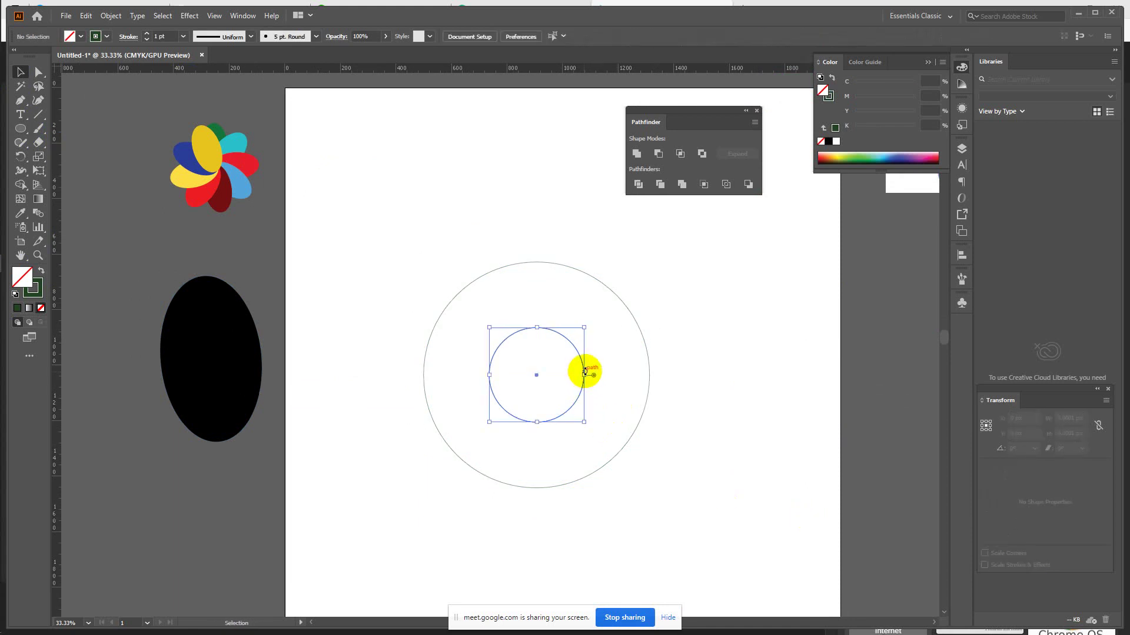
pyautogui.moveTo(585, 372); pyautogui.dragTo(567, 374)
# Step: Swap the fill and outline of all three circles, filling the middle one light green and the innermost one blue
pyautogui.moveTo(693, 504); pyautogui.dragTo(427, 243)
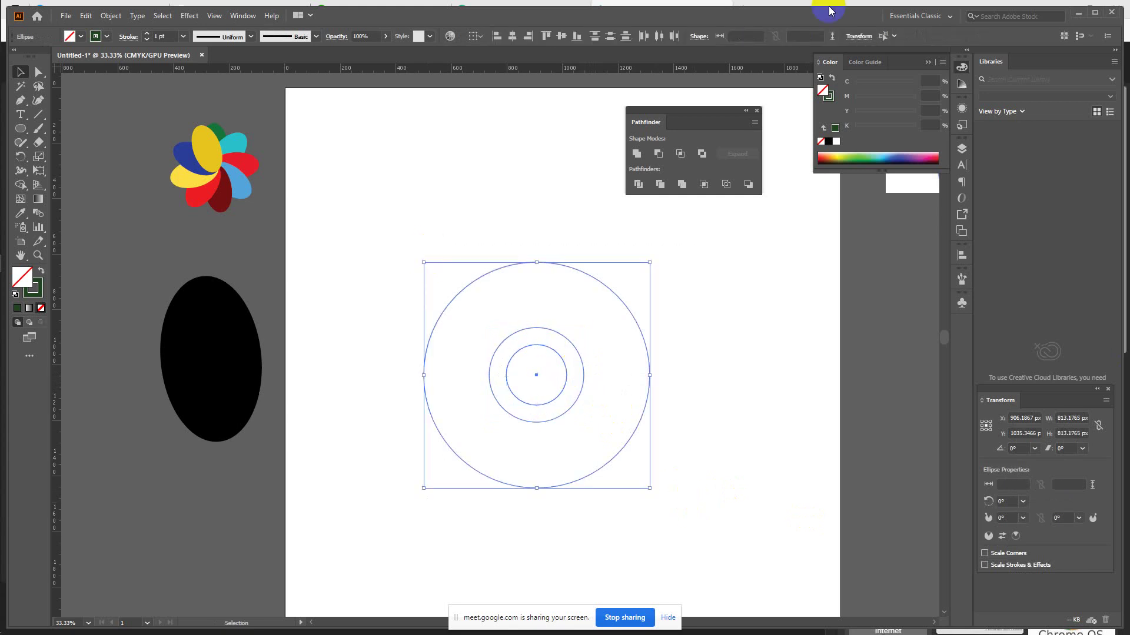
pyautogui.click(41, 270)
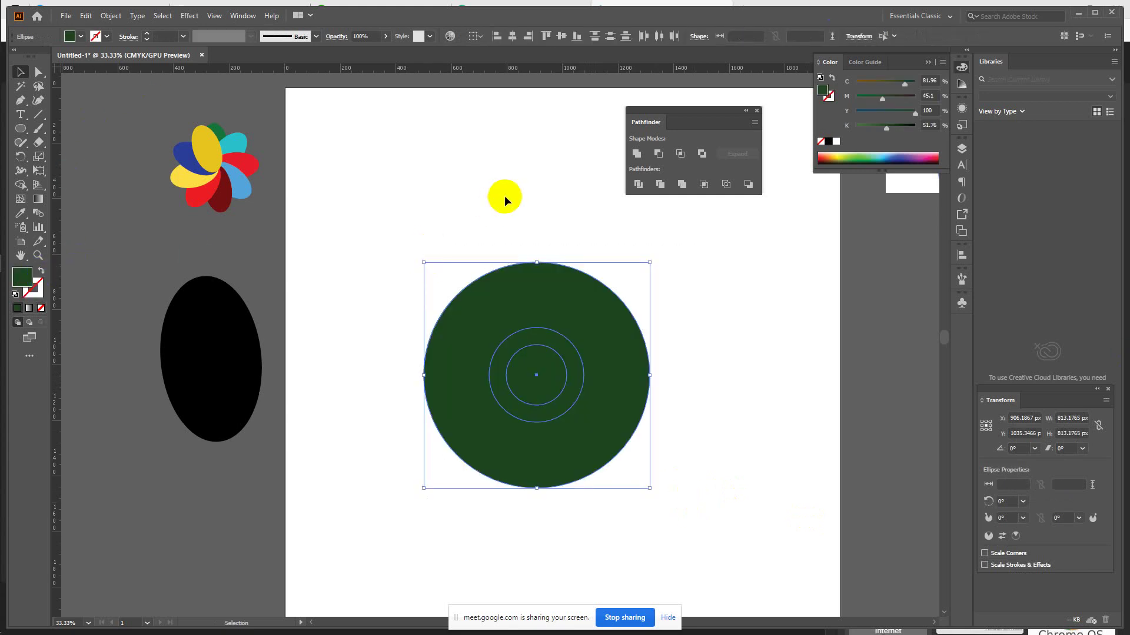
pyautogui.click(539, 340)
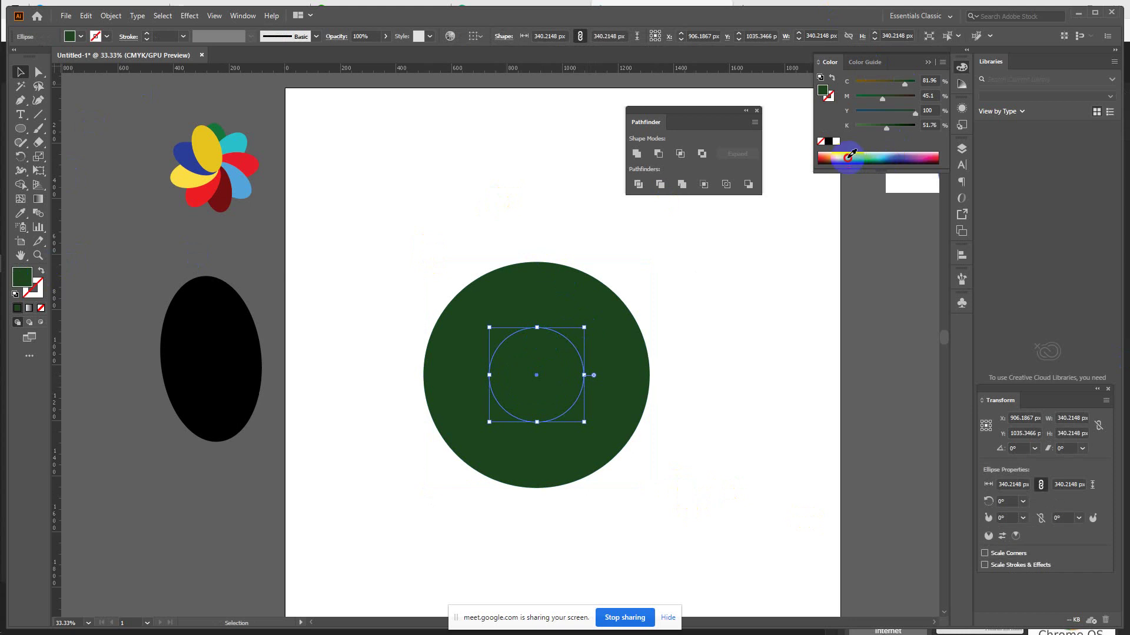
pyautogui.click(849, 157)
pyautogui.click(537, 366)
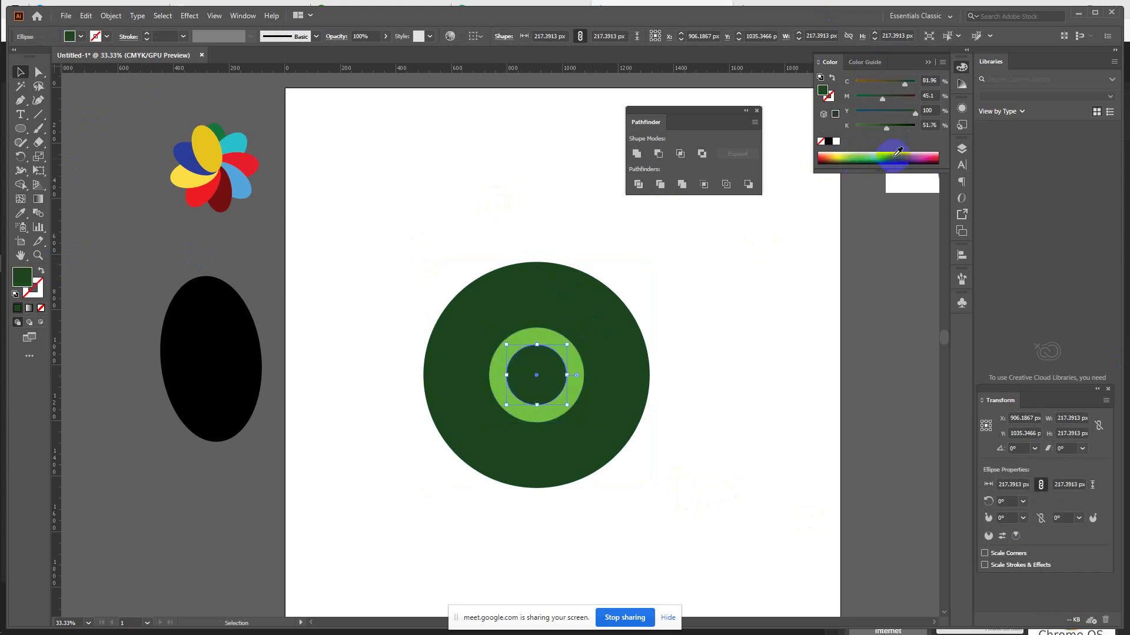
pyautogui.click(897, 153)
# Step: Place a vertical guide through the common centre of the three circles
pyautogui.moveTo(387, 258); pyautogui.dragTo(757, 515)
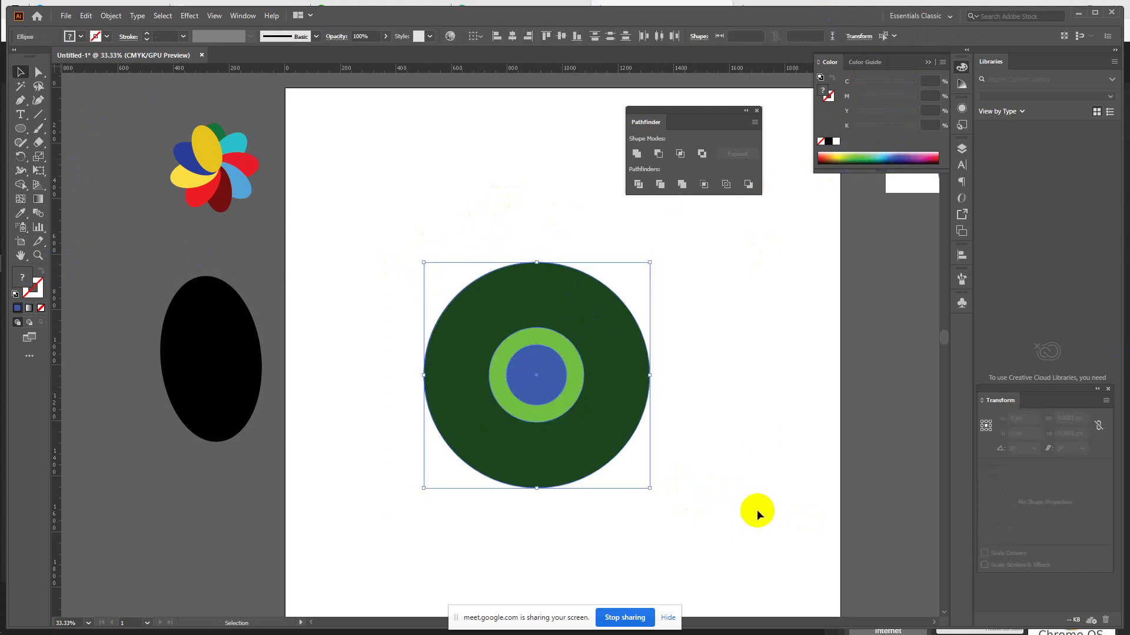
pyautogui.click(758, 439)
pyautogui.moveTo(391, 229); pyautogui.dragTo(726, 494)
pyautogui.press('a')
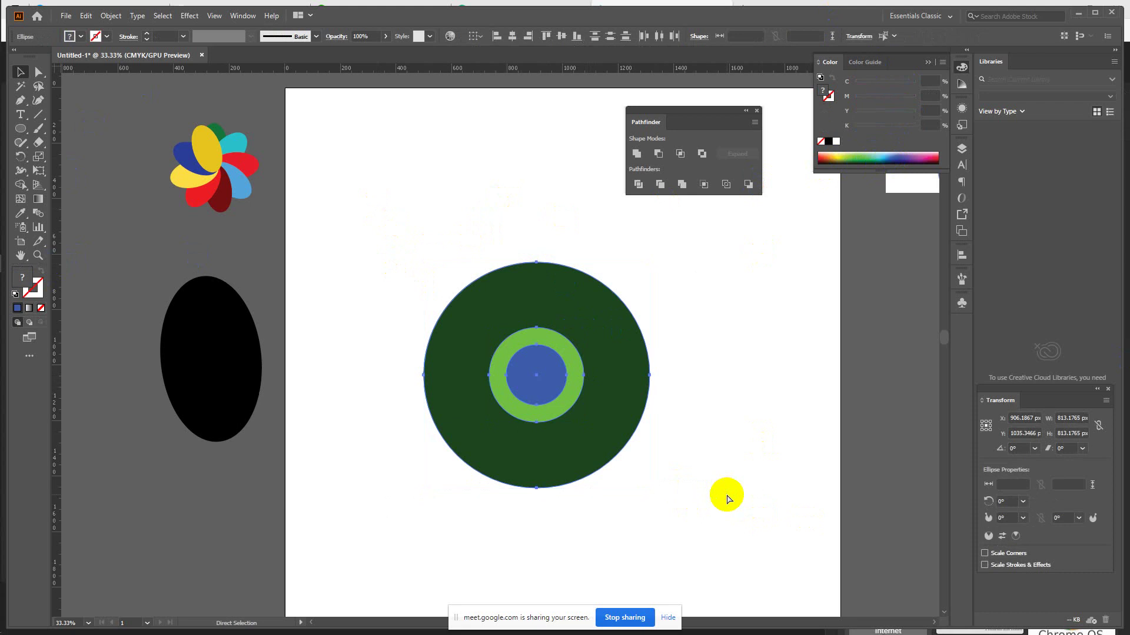
pyautogui.hotkey('ctrl', '=')
pyautogui.moveTo(726, 423); pyautogui.dragTo(676, 438)
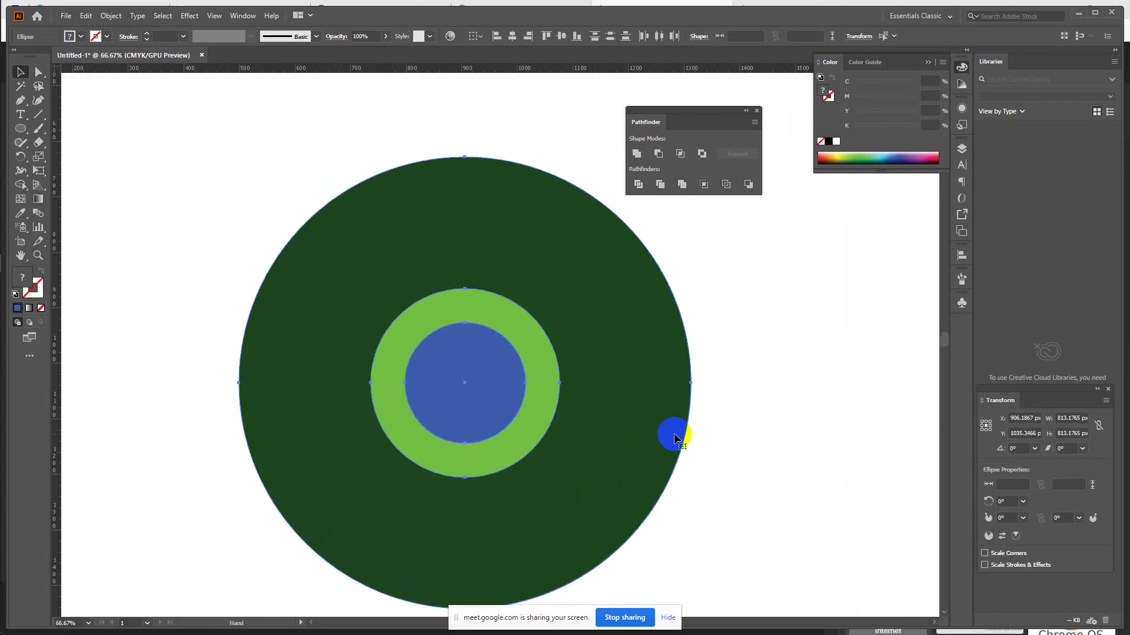
pyautogui.press('v')
pyautogui.click(463, 289)
pyautogui.moveTo(462, 290)
pyautogui.mouseDown()
pyautogui.moveTo(474, 289)
pyautogui.moveTo(462, 293)
pyautogui.mouseUp()
pyautogui.click(1106, 401)
pyautogui.click(426, 405)
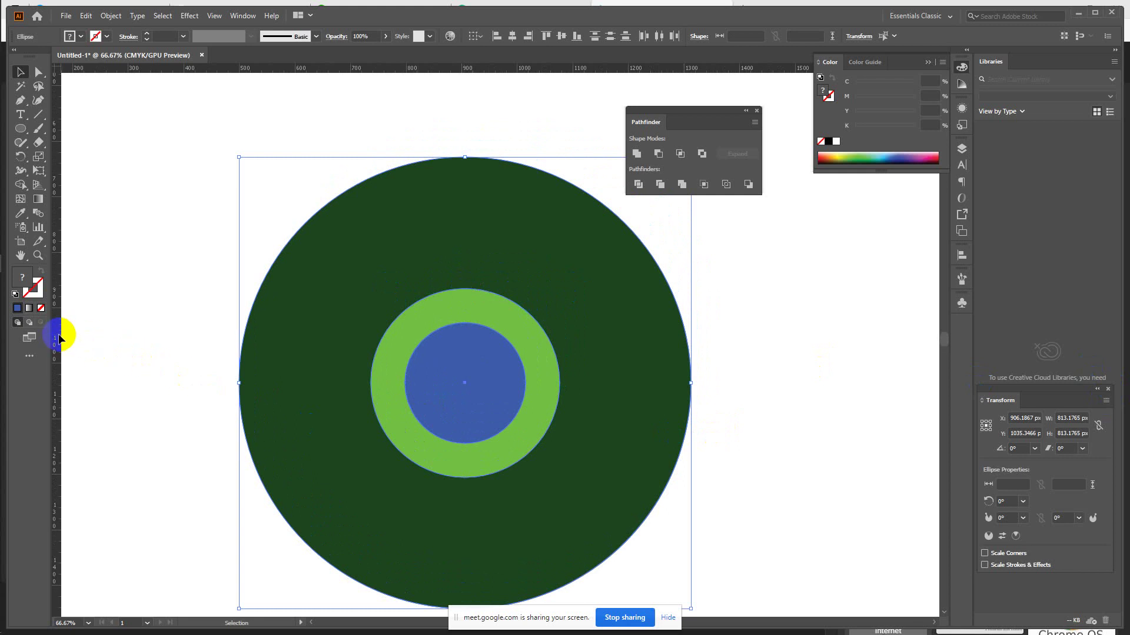
pyautogui.moveTo(59, 338); pyautogui.dragTo(465, 415)
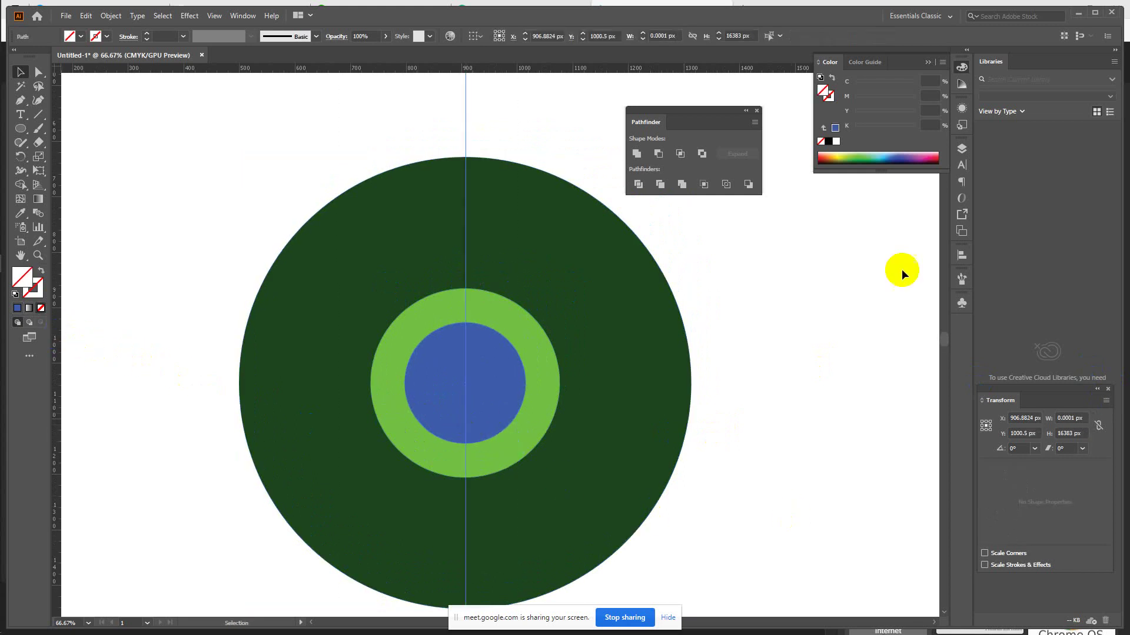
# Step: Align the vertical guide with the circles' centre and place a horizontal guide crossing it there
pyautogui.click(503, 112)
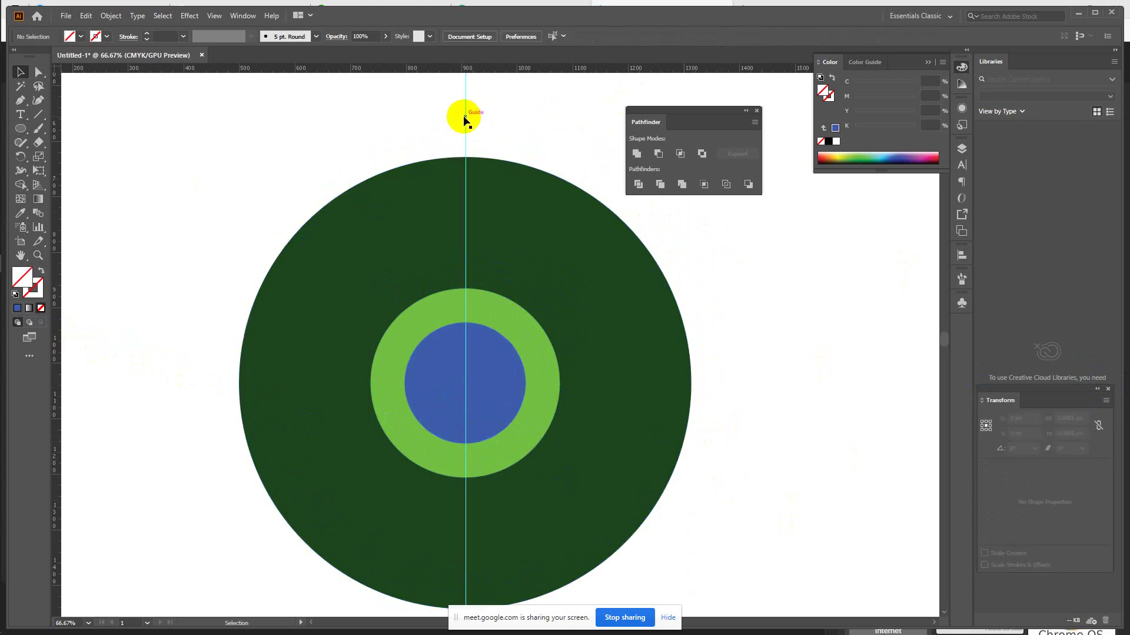
pyautogui.moveTo(466, 124); pyautogui.dragTo(465, 122)
pyautogui.moveTo(270, 152); pyautogui.dragTo(470, 371)
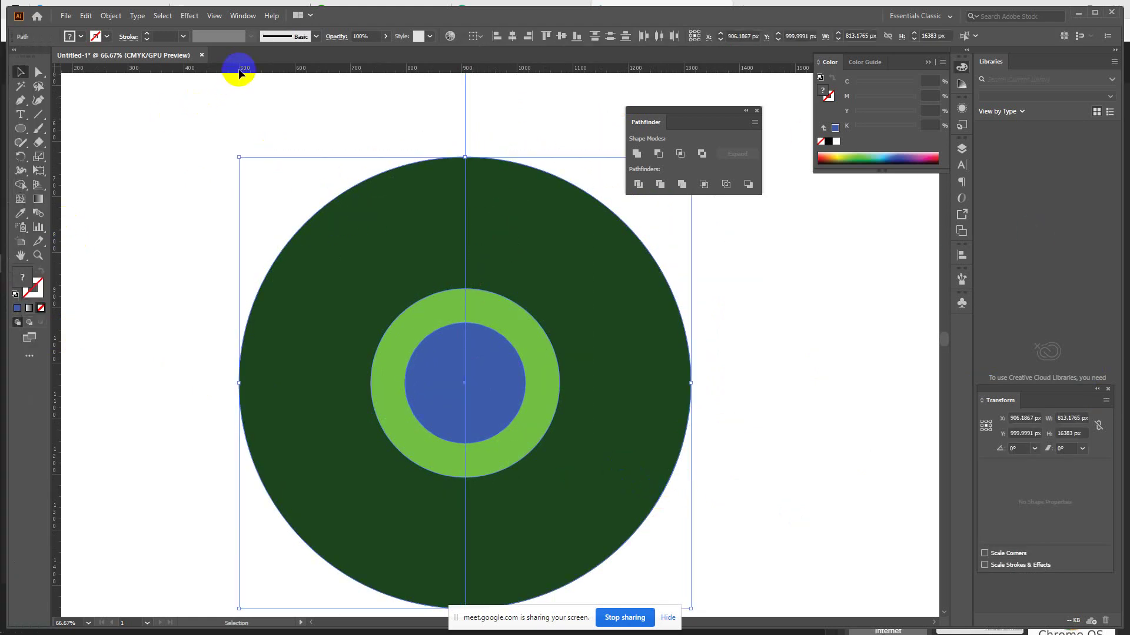
pyautogui.moveTo(240, 73); pyautogui.dragTo(295, 383)
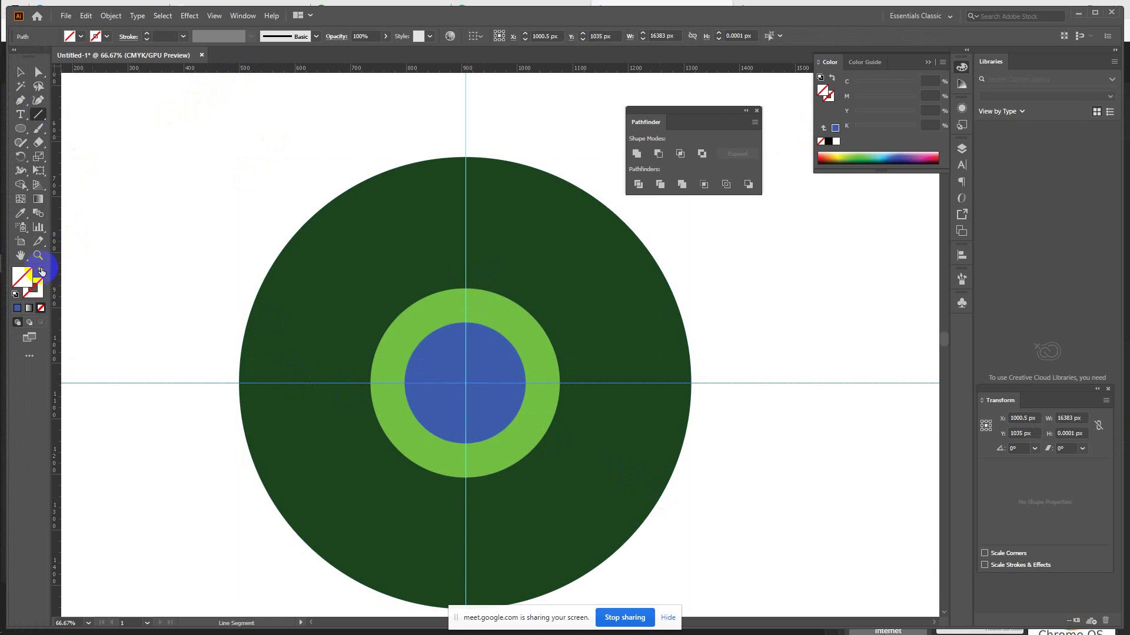
# Step: Draw a horizontal line about 564 px long rightward from the topmost point of the light green circle, with a red fc0303 stroke
pyautogui.click(39, 291)
pyautogui.click(40, 292)
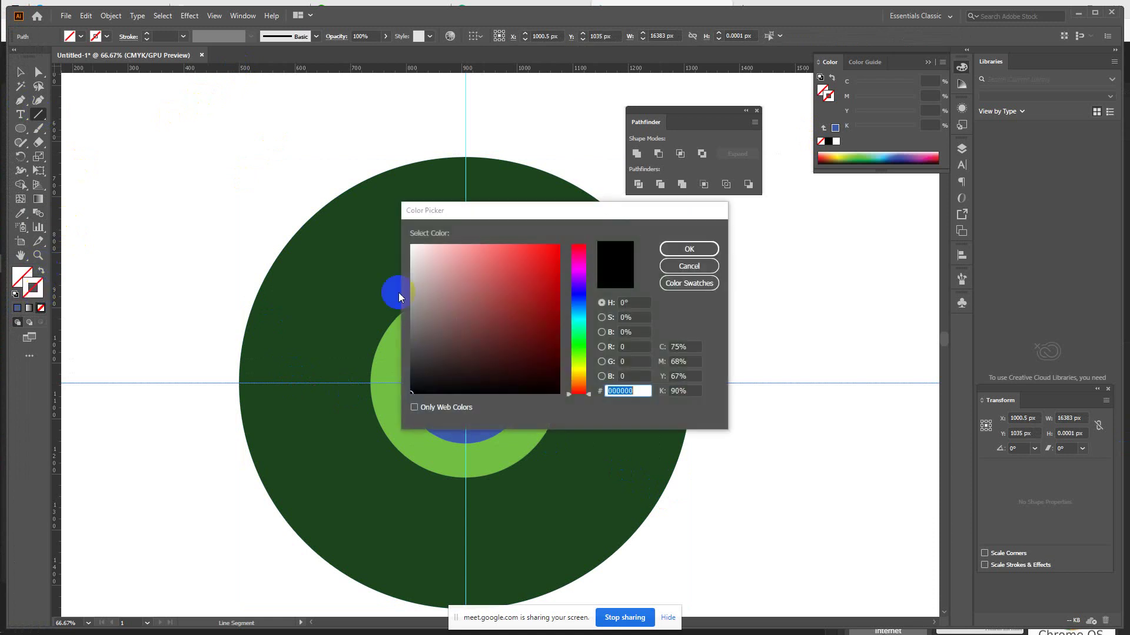
pyautogui.moveTo(479, 302); pyautogui.dragTo(563, 245)
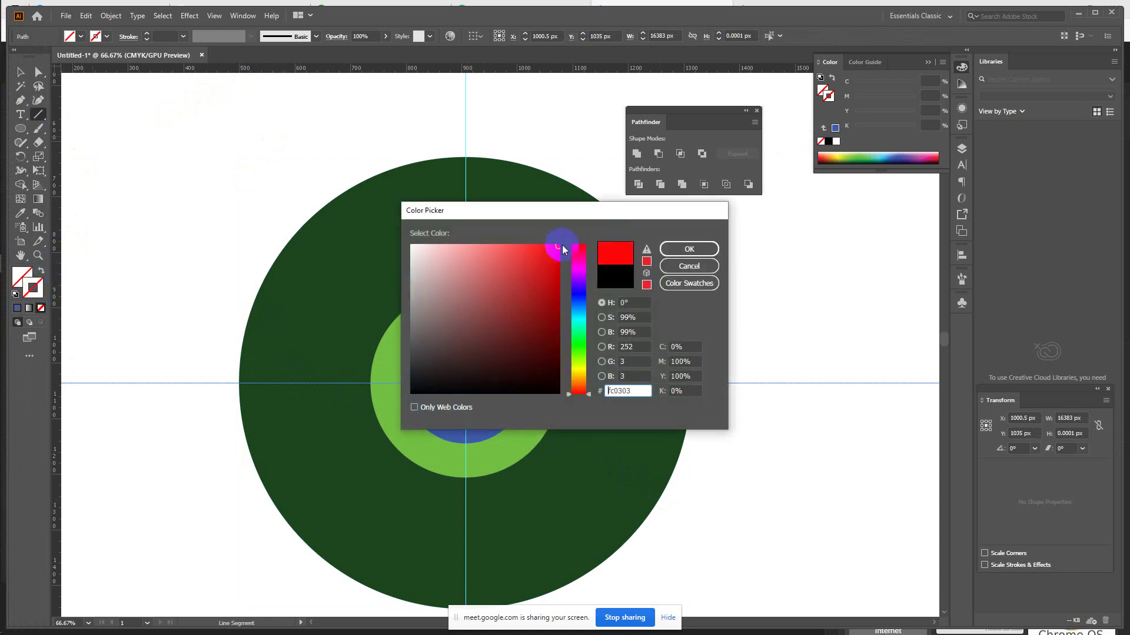
pyautogui.click(689, 249)
pyautogui.click(50, 122)
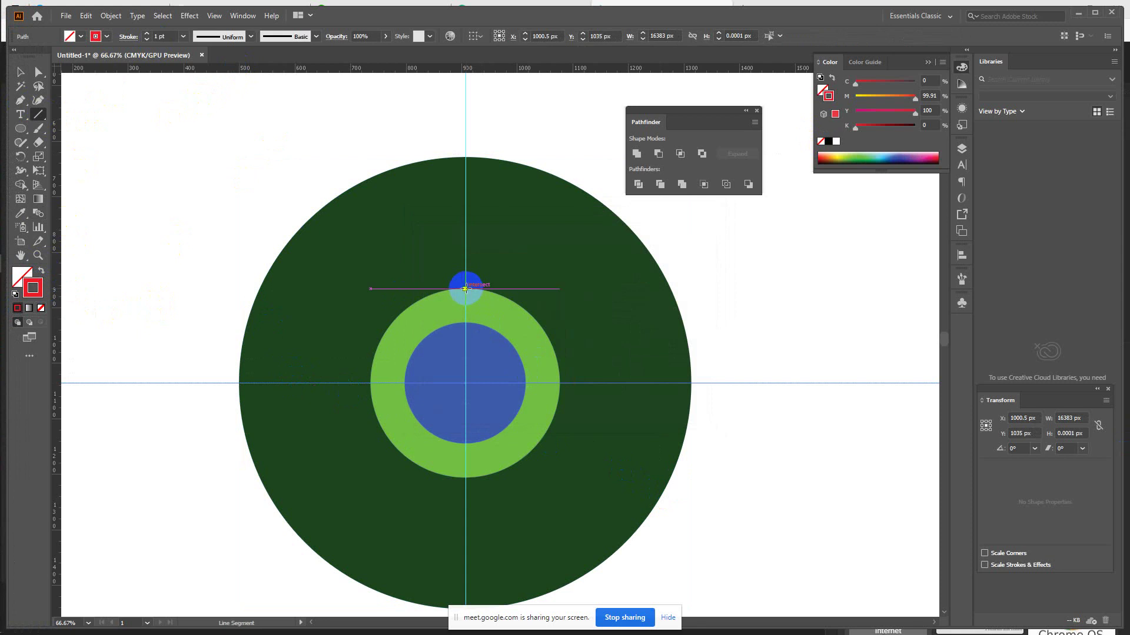
pyautogui.moveTo(465, 289); pyautogui.dragTo(778, 285)
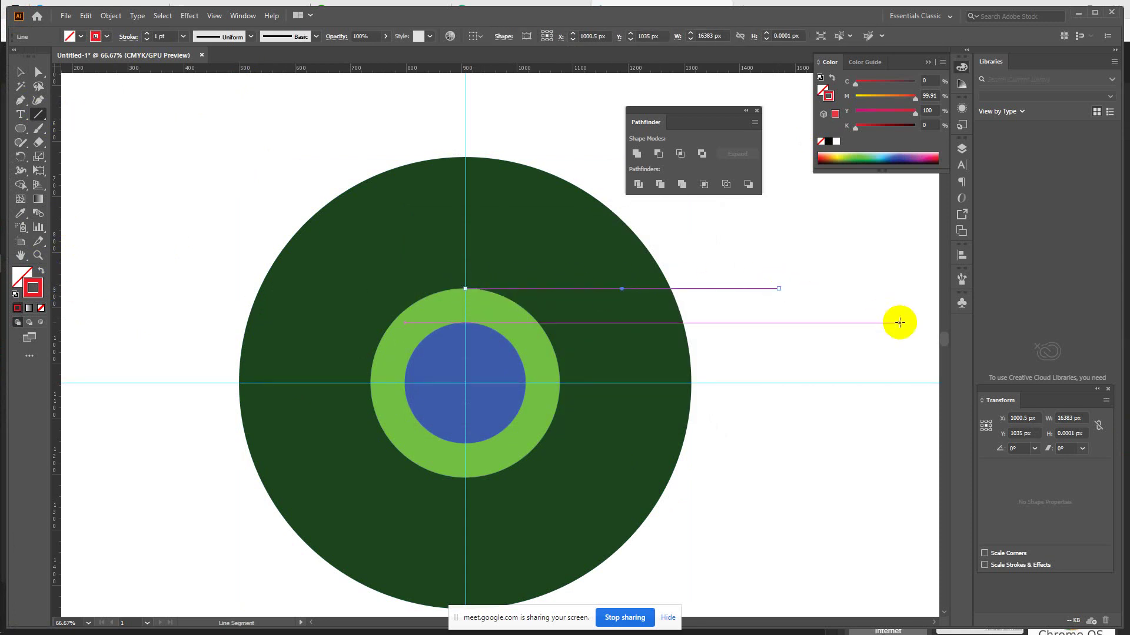
pyautogui.click(21, 72)
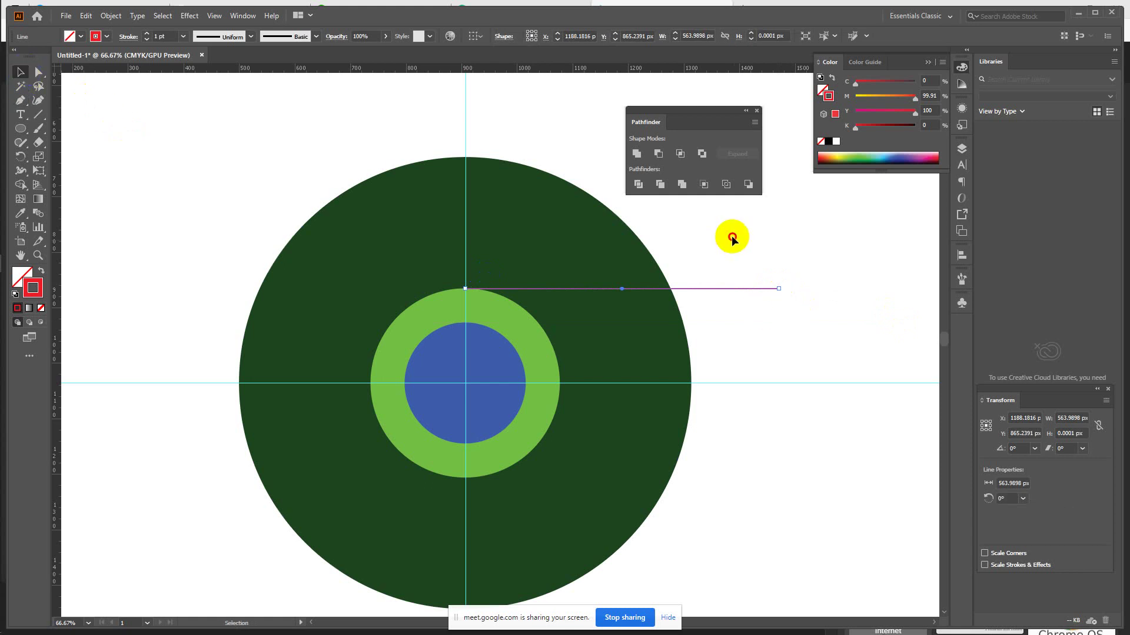
pyautogui.moveTo(732, 236); pyautogui.dragTo(859, 464)
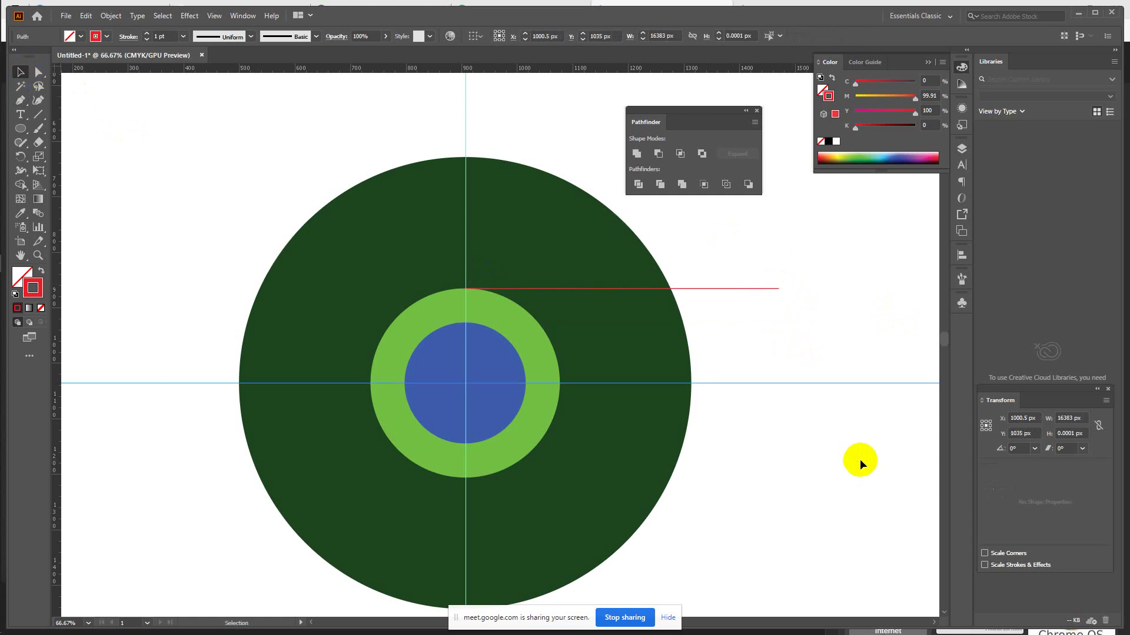
pyautogui.press('Delete')
pyautogui.moveTo(412, 111); pyautogui.dragTo(606, 145)
pyautogui.press('Delete')
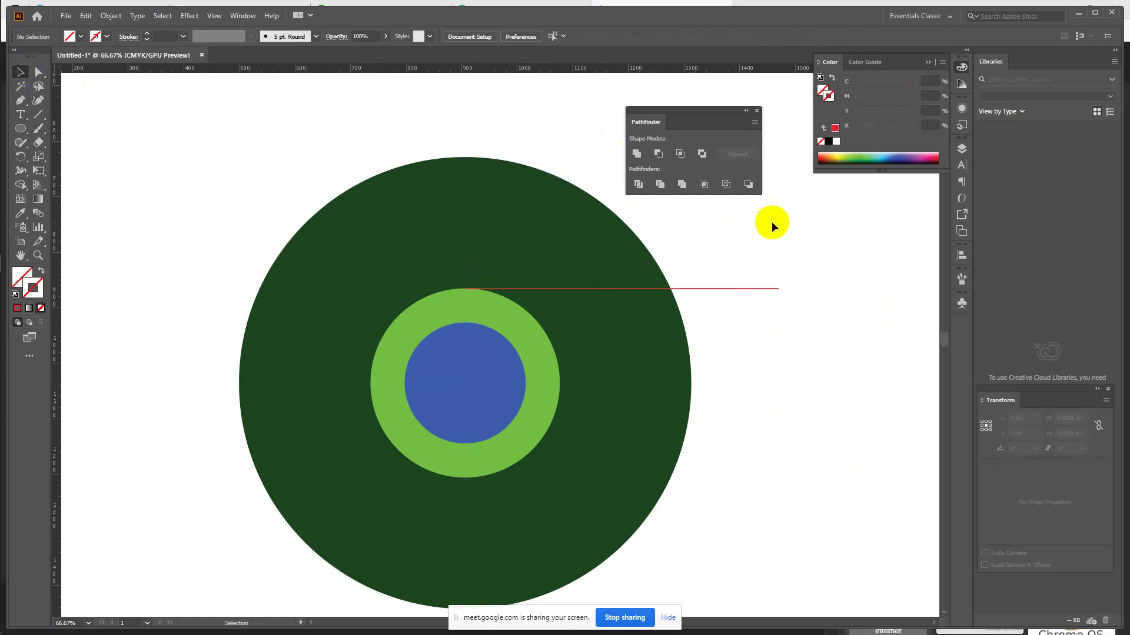
pyautogui.moveTo(733, 227); pyautogui.dragTo(842, 471)
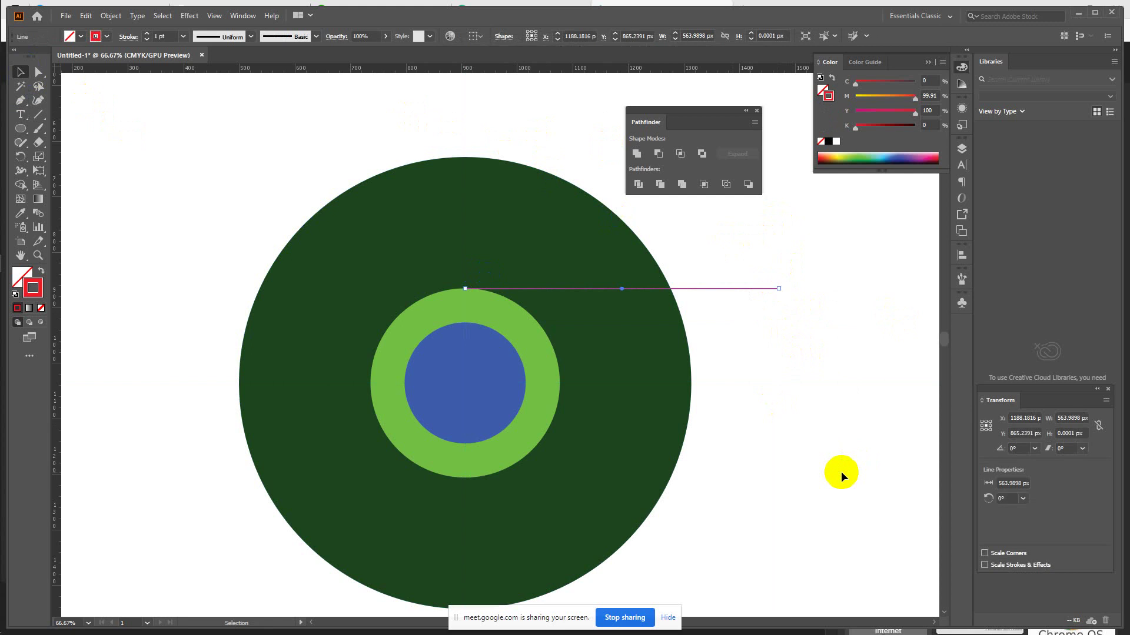
pyautogui.press('r')
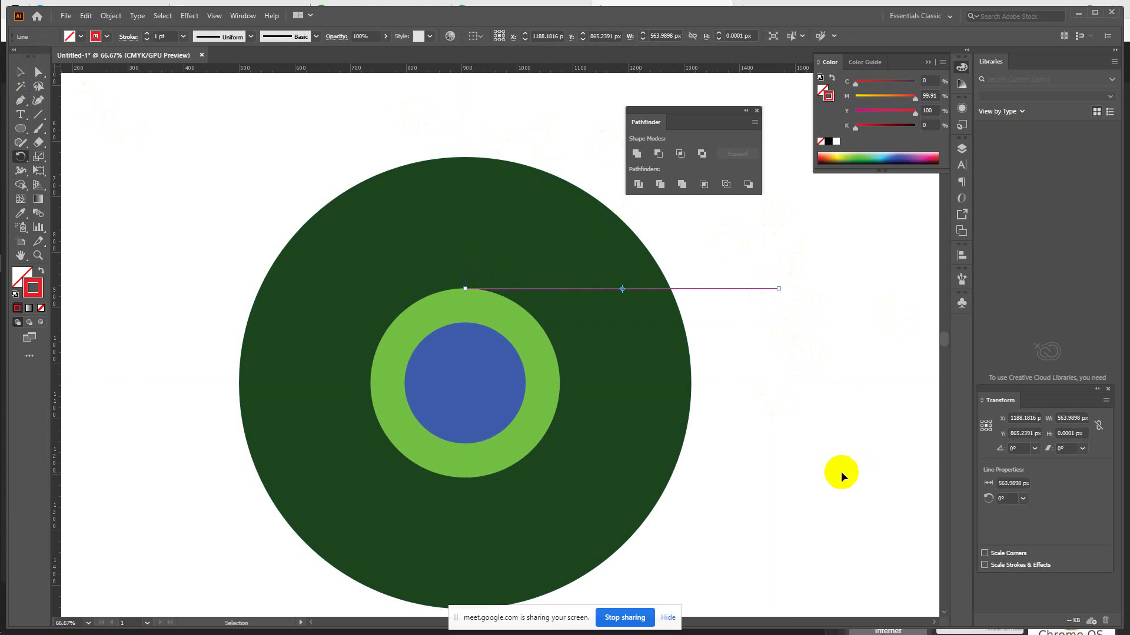
pyautogui.hotkey('ctrl', 'z')
pyautogui.hotkey('ctrl', 'z')
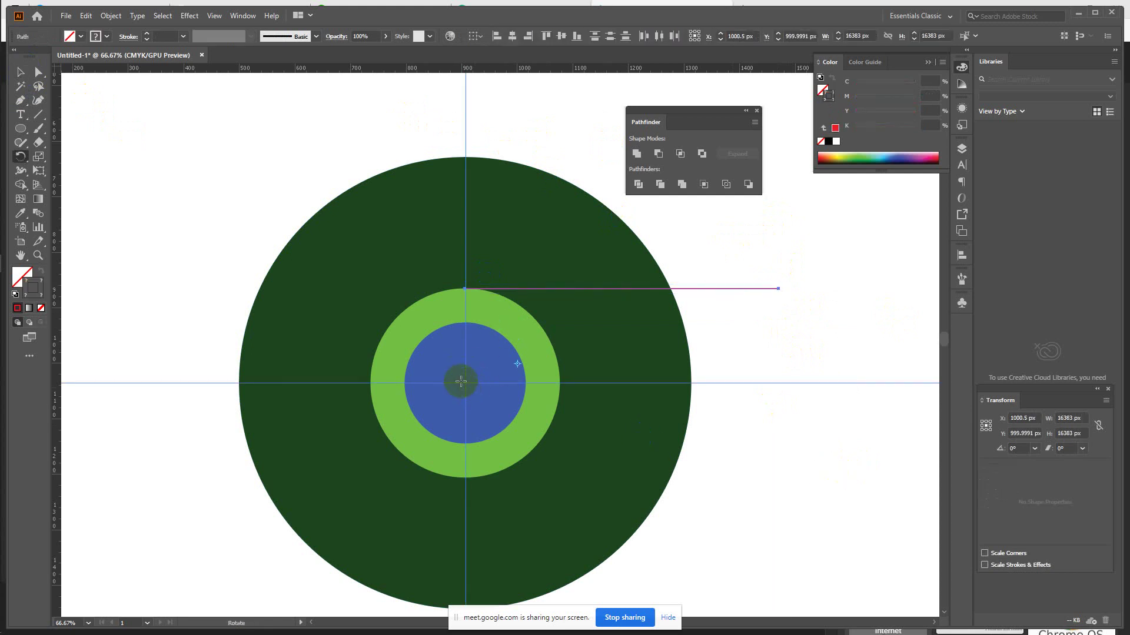
# Step: Place a default placeholder text object above the outer end of the red line
pyautogui.click(21, 114)
pyautogui.click(743, 228)
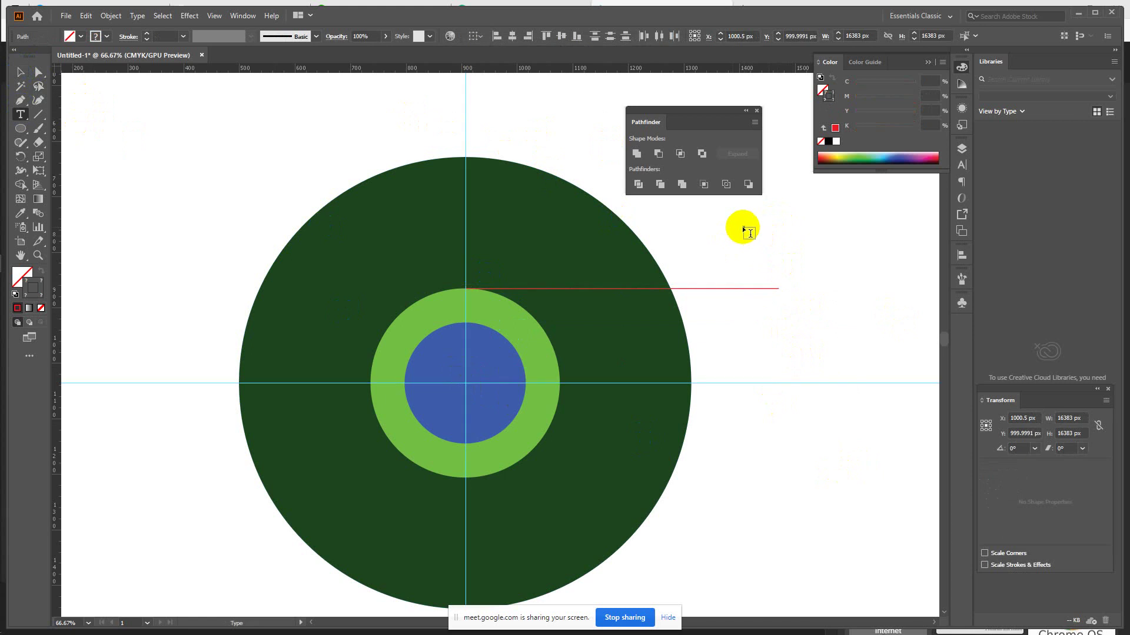
pyautogui.click(21, 72)
pyautogui.click(132, 184)
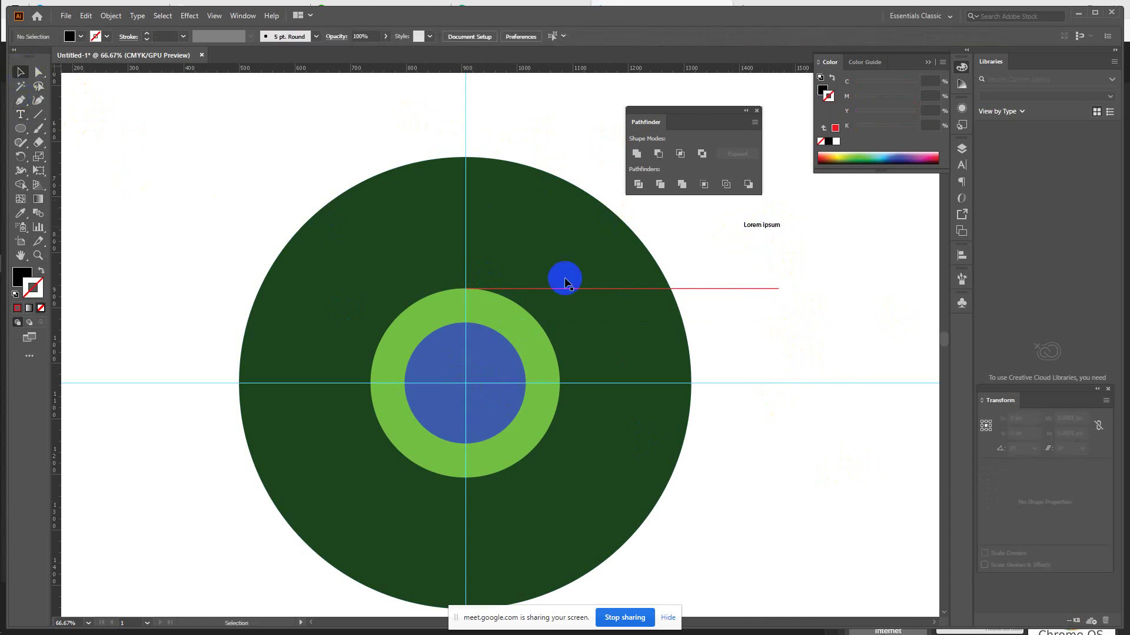
# Step: Rotate copies of the red line about the circles' centre by 360/3 degrees, making three evenly spaced lines
pyautogui.moveTo(735, 243); pyautogui.dragTo(813, 349)
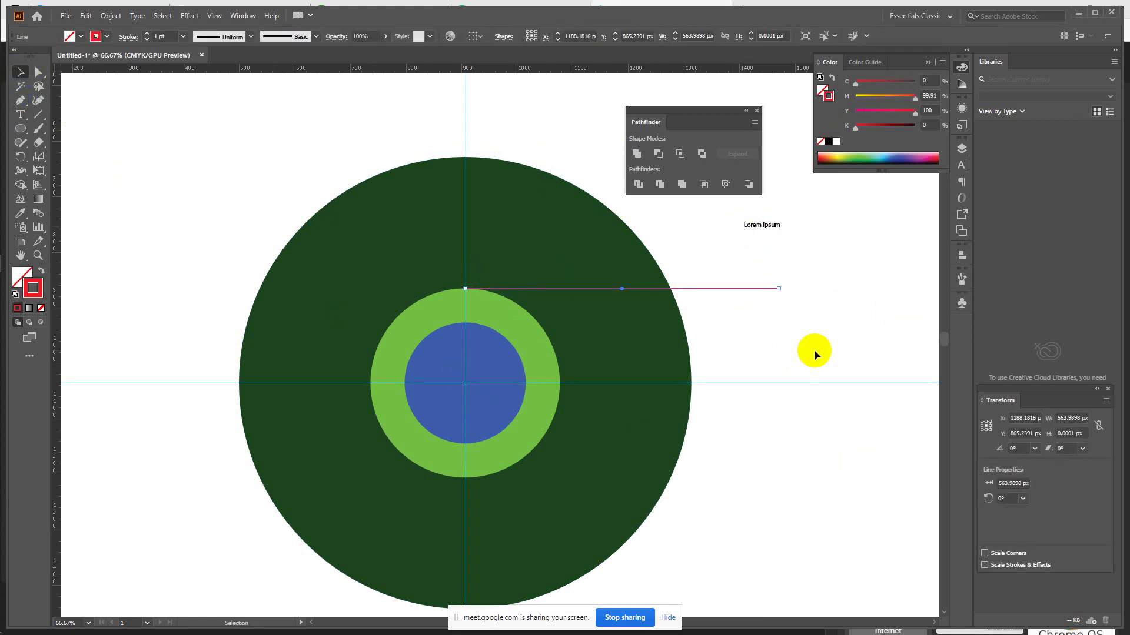
pyautogui.press('r')
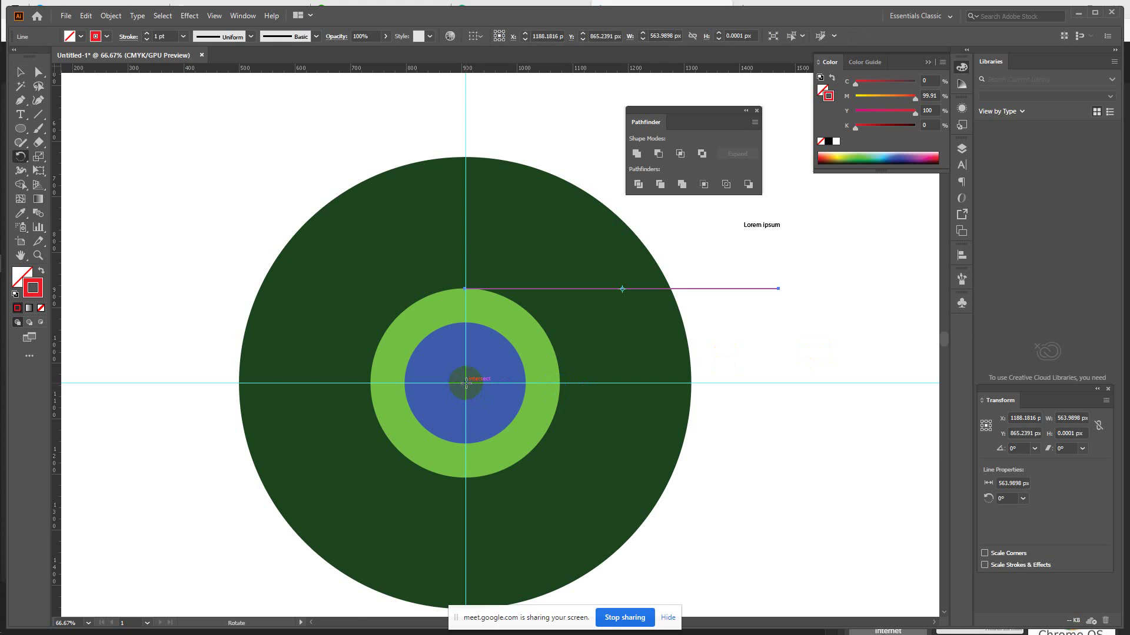
pyautogui.keyDown('alt'); pyautogui.click(465, 383); pyautogui.keyUp('alt')
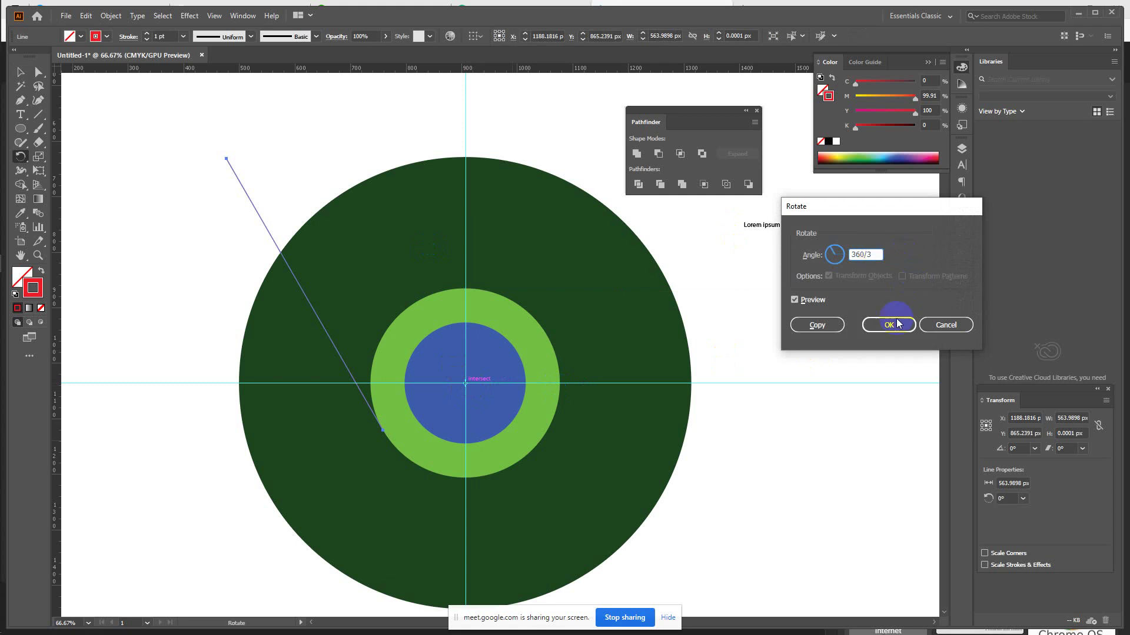
pyautogui.click(817, 326)
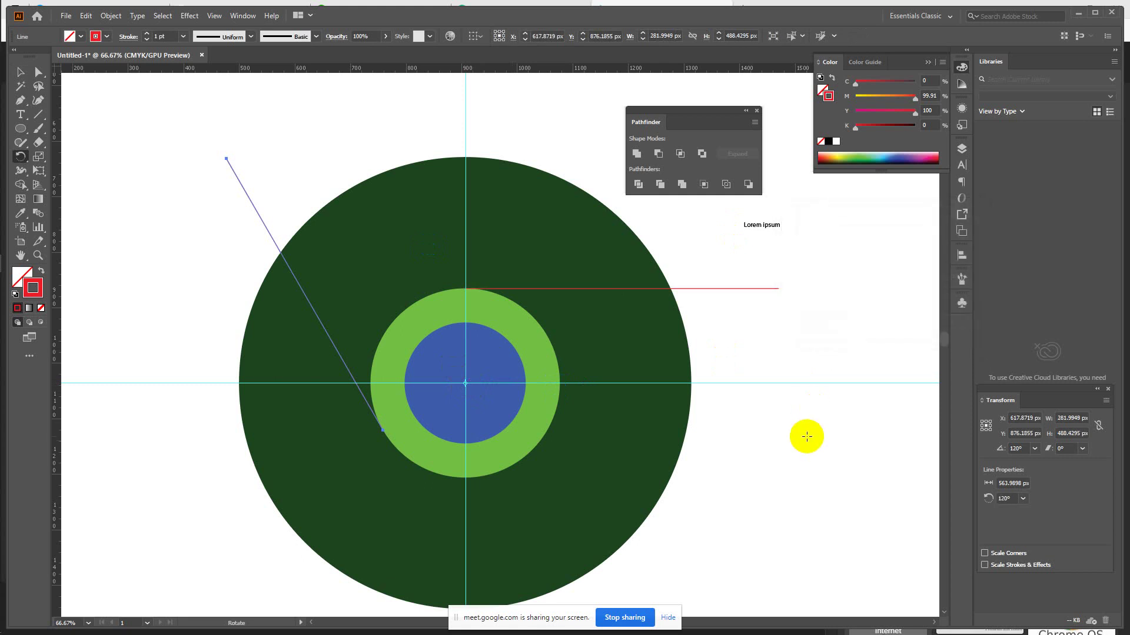
pyautogui.hotkey('ctrl', 'd')
# Step: Delete the horizontal and vertical guides crossing the circles
pyautogui.click(19, 71)
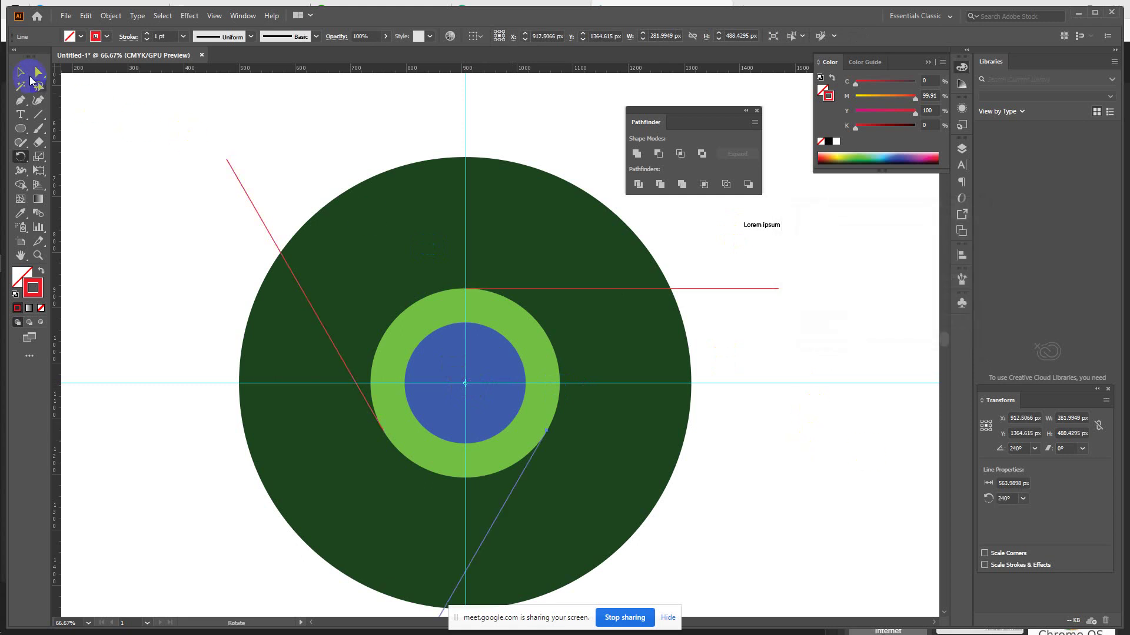
pyautogui.moveTo(850, 316); pyautogui.dragTo(890, 499)
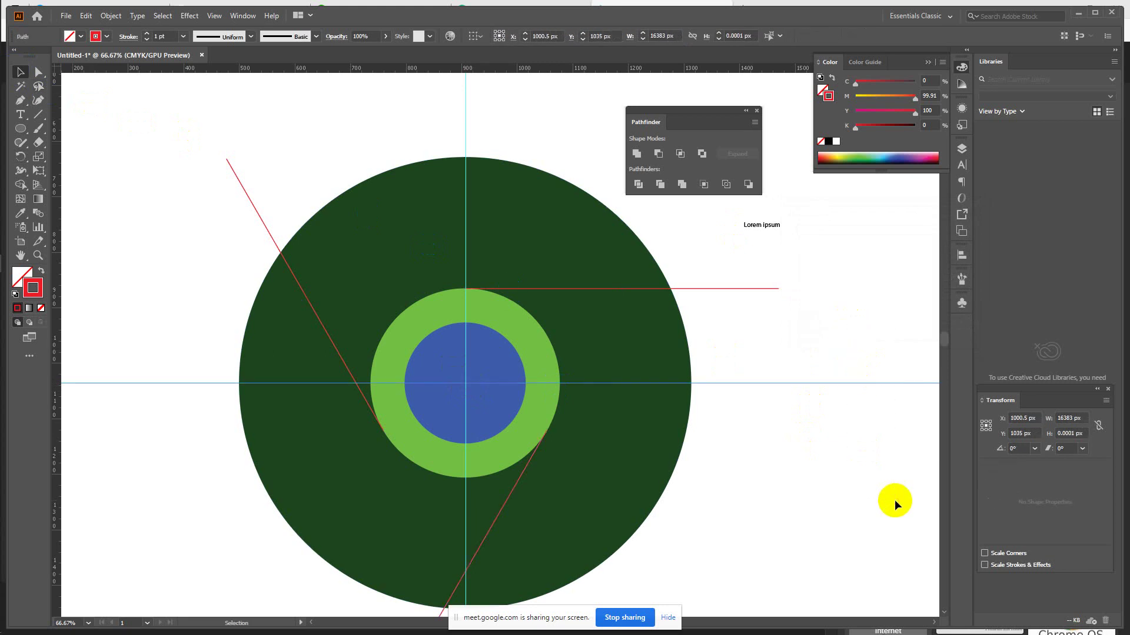
pyautogui.hotkey('ctrl', 'a')
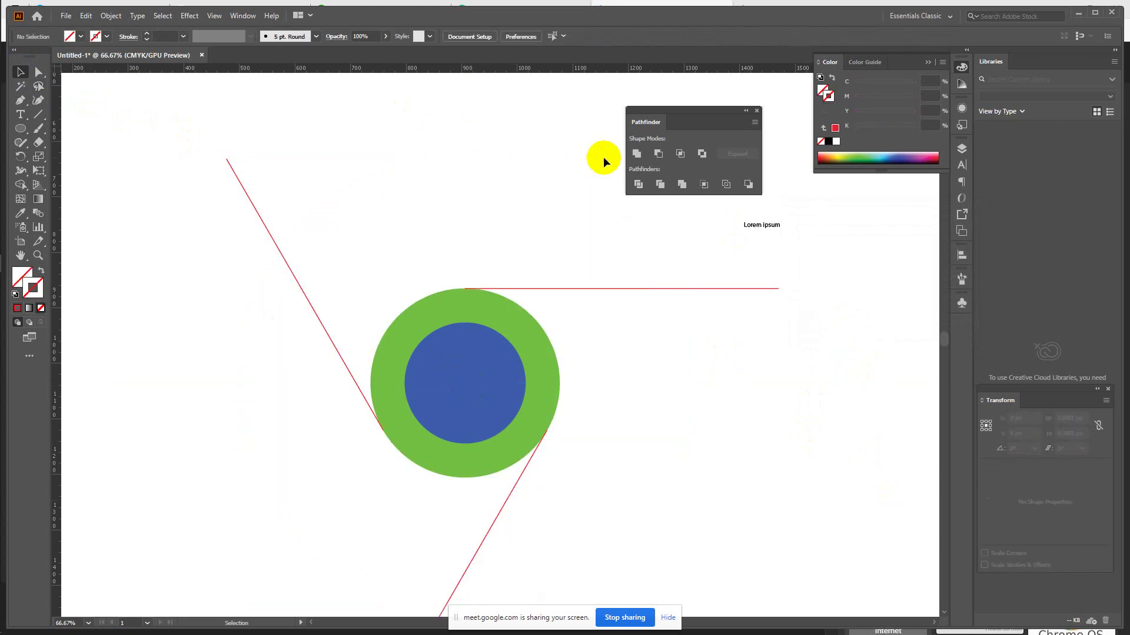
pyautogui.press('a')
pyautogui.press('v')
pyautogui.click(429, 126)
pyautogui.moveTo(394, 103); pyautogui.dragTo(592, 118)
pyautogui.press('Delete')
# Step: Delete the placeholder text object beside the concentric circles
pyautogui.hotkey('ctrl', '-')
pyautogui.hotkey('ctrl', '-')
pyautogui.hotkey('ctrl', '-')
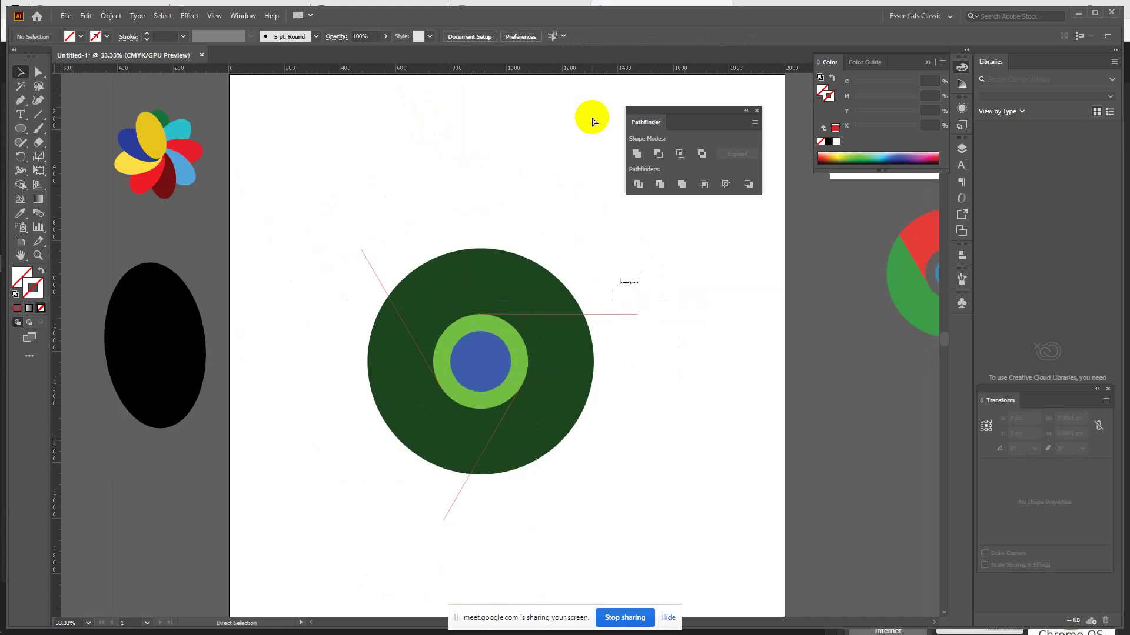
pyautogui.moveTo(568, 277); pyautogui.dragTo(626, 311)
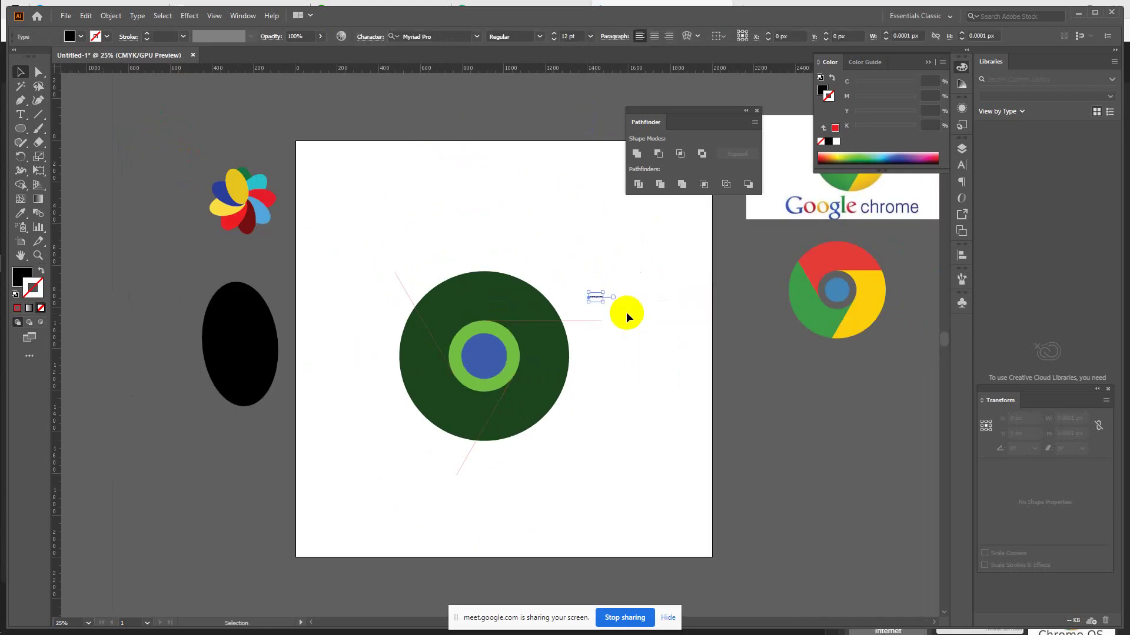
pyautogui.press('Delete')
# Step: Divide all the concentric circles along the three rotated lines with the Pathfinder Divide operation
pyautogui.moveTo(354, 211); pyautogui.dragTo(634, 442)
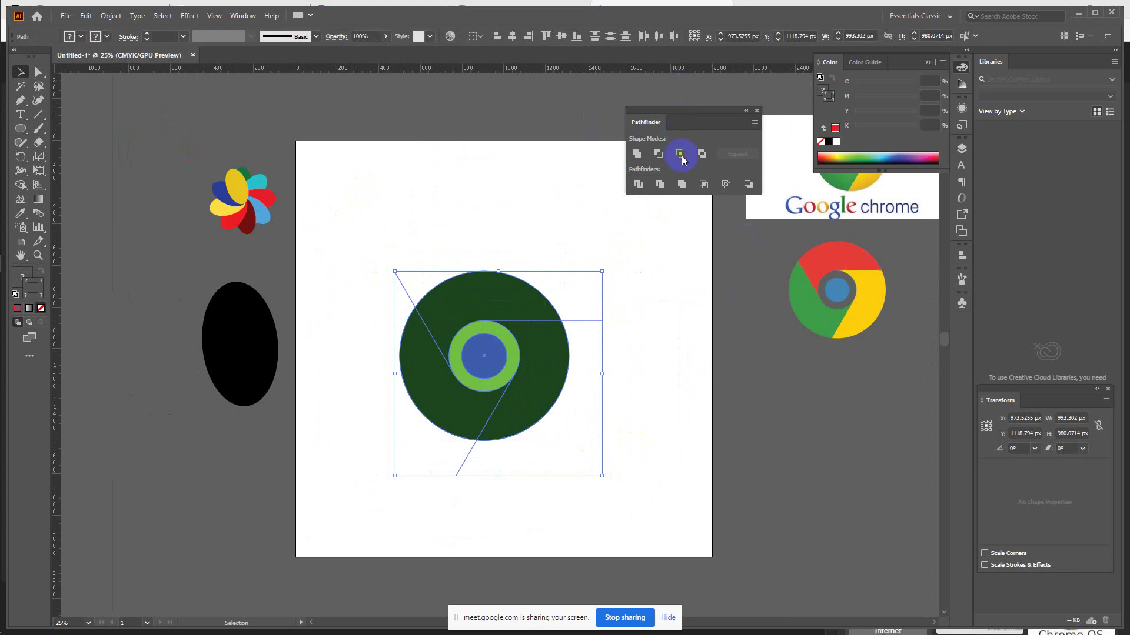
pyautogui.click(640, 186)
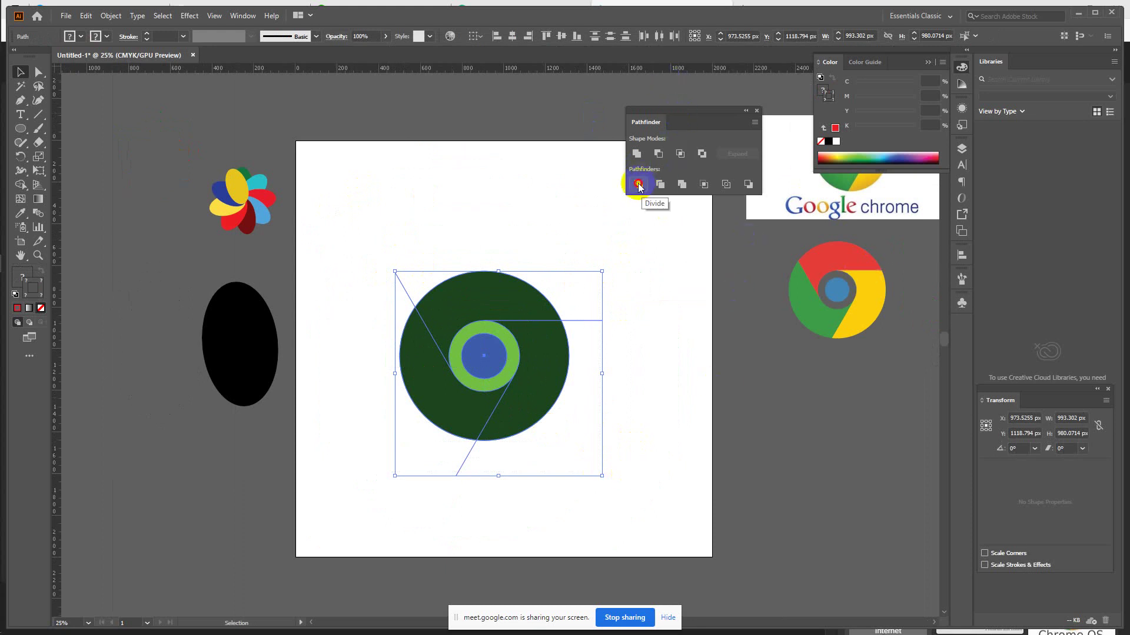
pyautogui.click(639, 186)
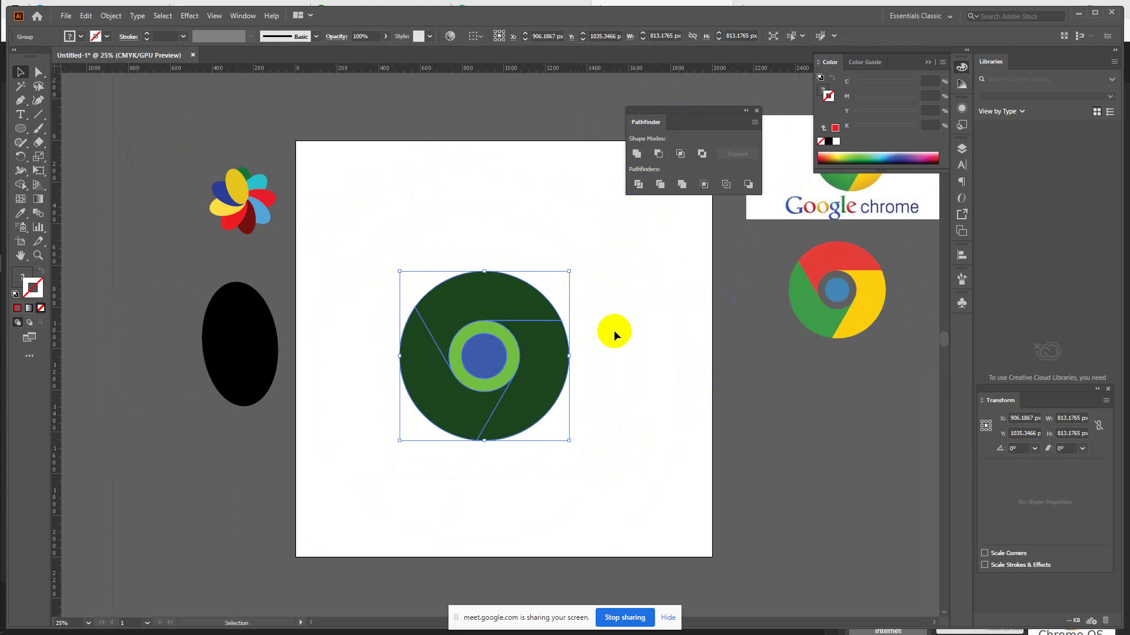
# Step: Ungroup the divided circle artwork and shift it slightly down and to the left on the artboard
pyautogui.click(505, 302)
pyautogui.moveTo(505, 302); pyautogui.dragTo(502, 291)
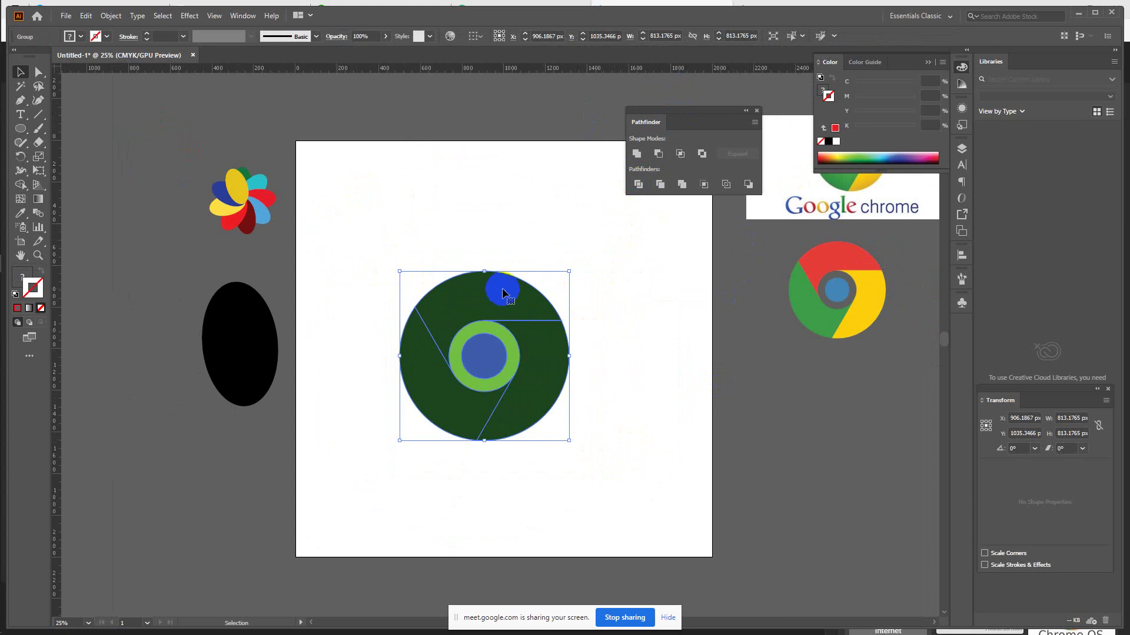
pyautogui.rightClick(503, 292)
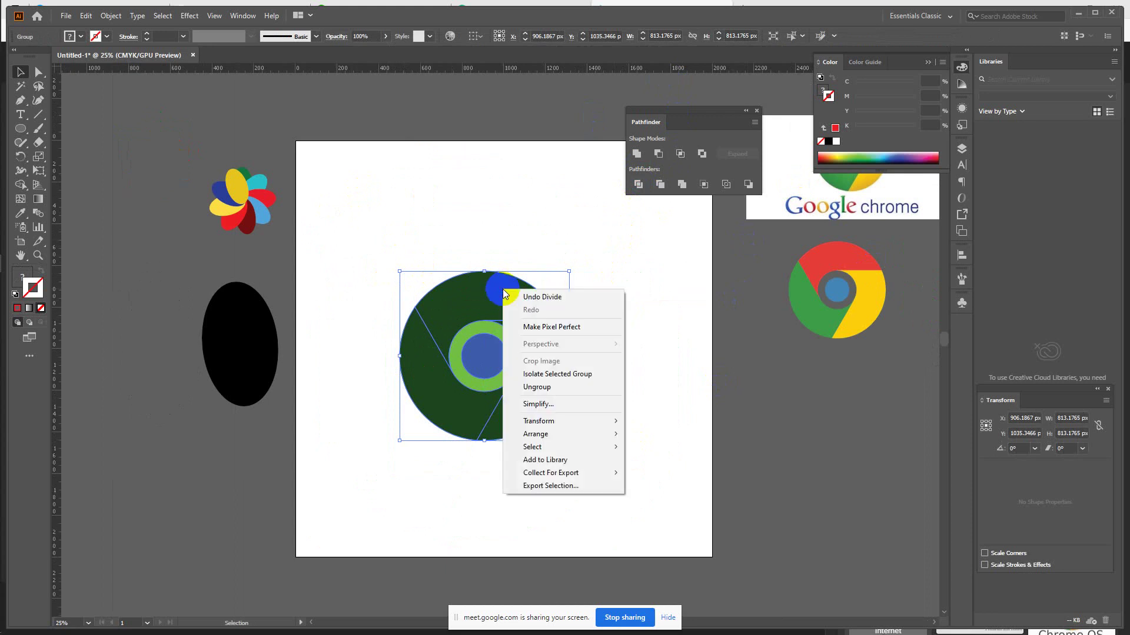
pyautogui.click(550, 387)
pyautogui.moveTo(460, 281); pyautogui.dragTo(435, 300)
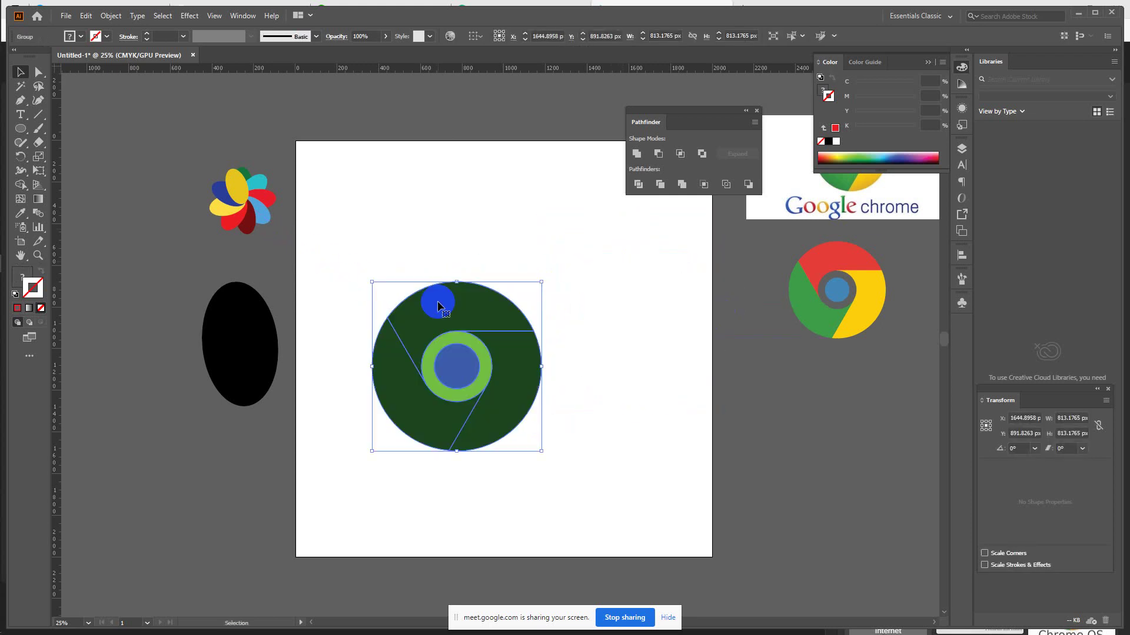
pyautogui.rightClick(438, 302)
pyautogui.click(475, 400)
pyautogui.click(635, 343)
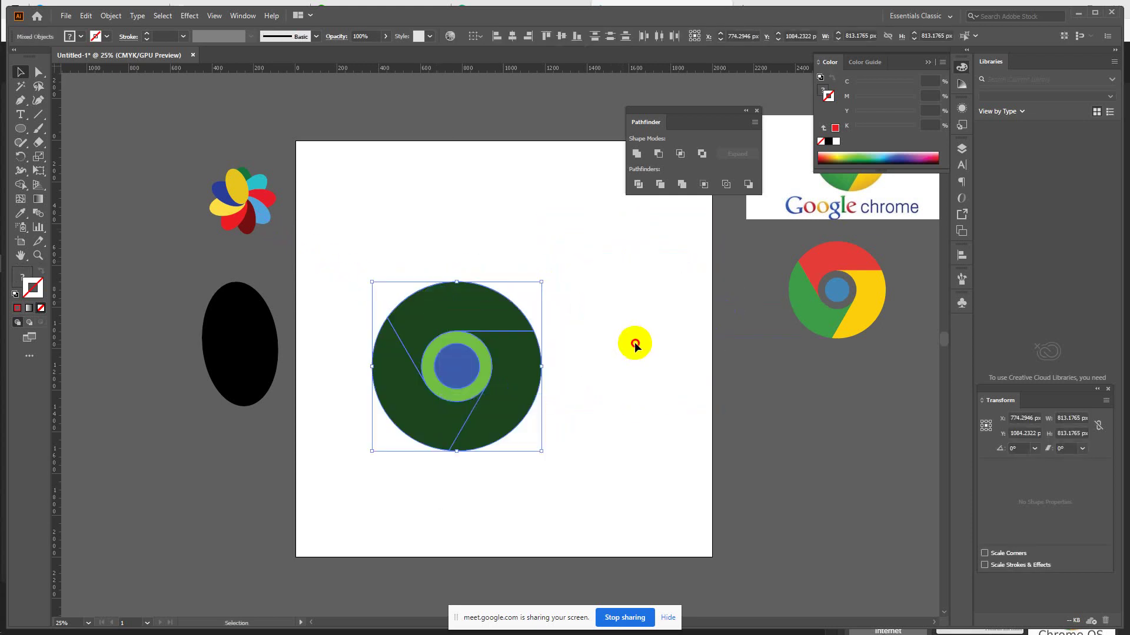
# Step: Recolour the upper segment of the divided circle with the red sampled from the finished Chrome logo
pyautogui.moveTo(475, 304); pyautogui.dragTo(748, 260)
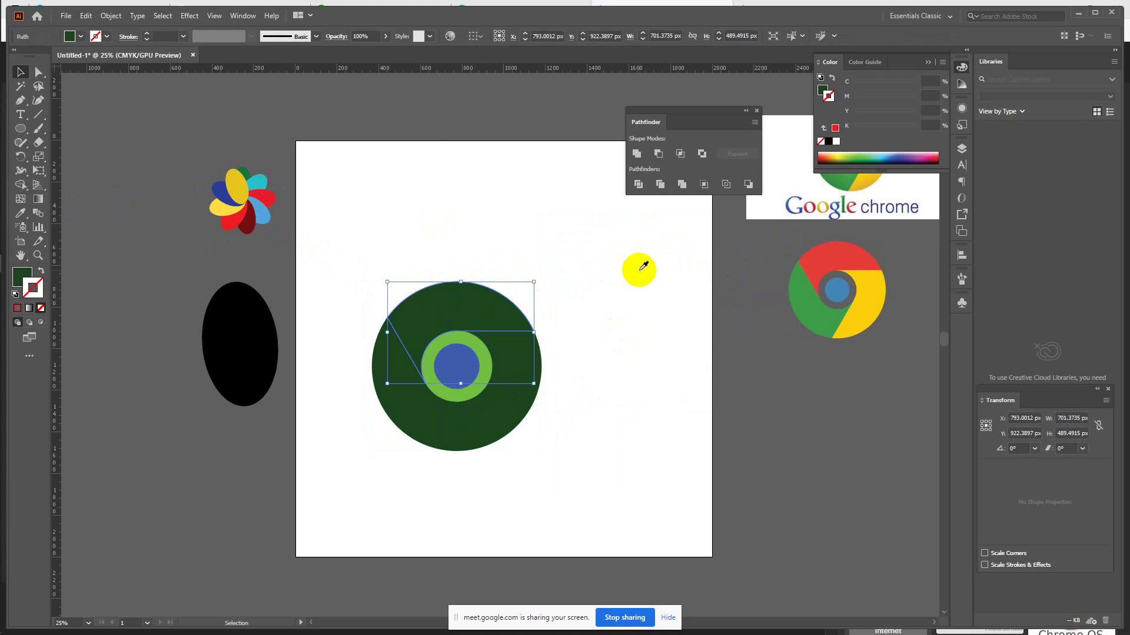
pyautogui.press('i')
pyautogui.click(847, 254)
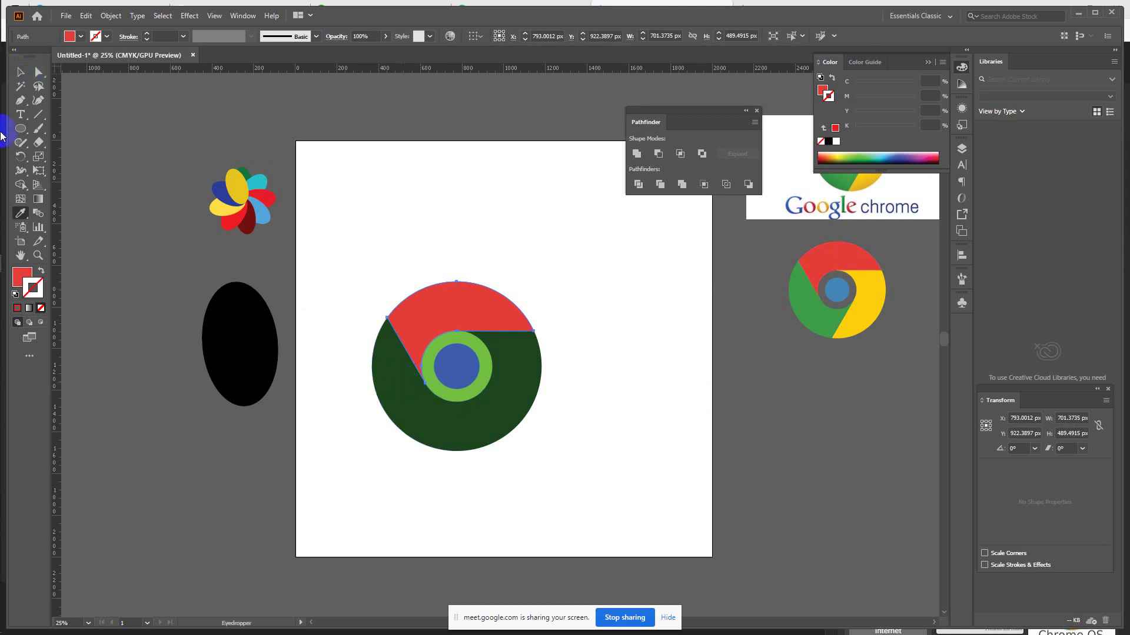
pyautogui.click(26, 72)
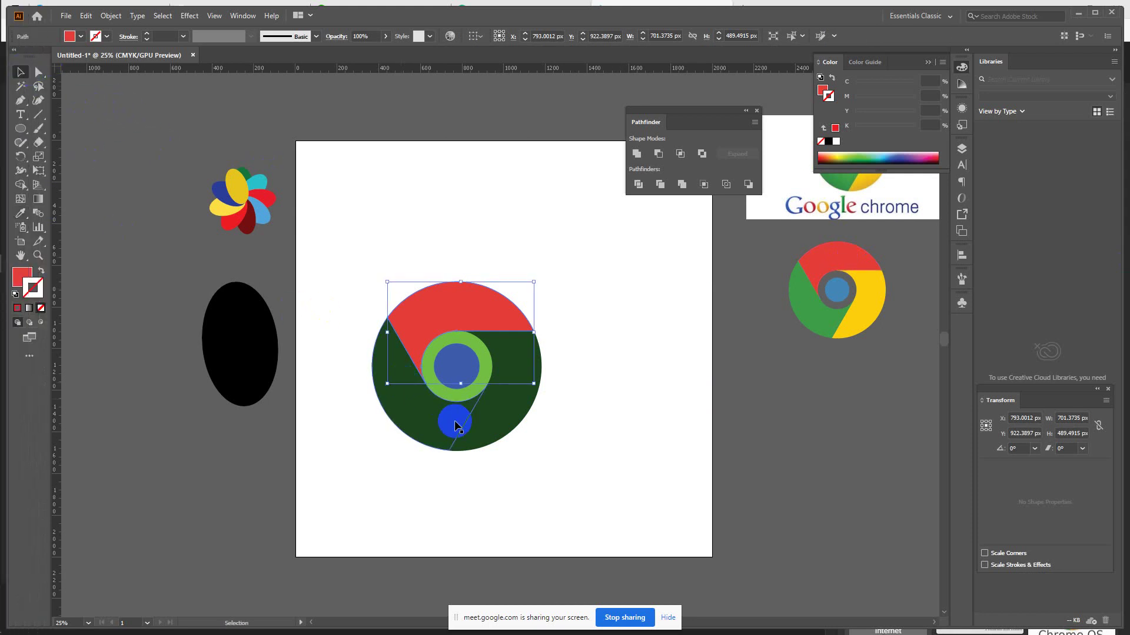
# Step: Recolour the lower-left segment with the green sampled from the finished Chrome logo
pyautogui.click(417, 415)
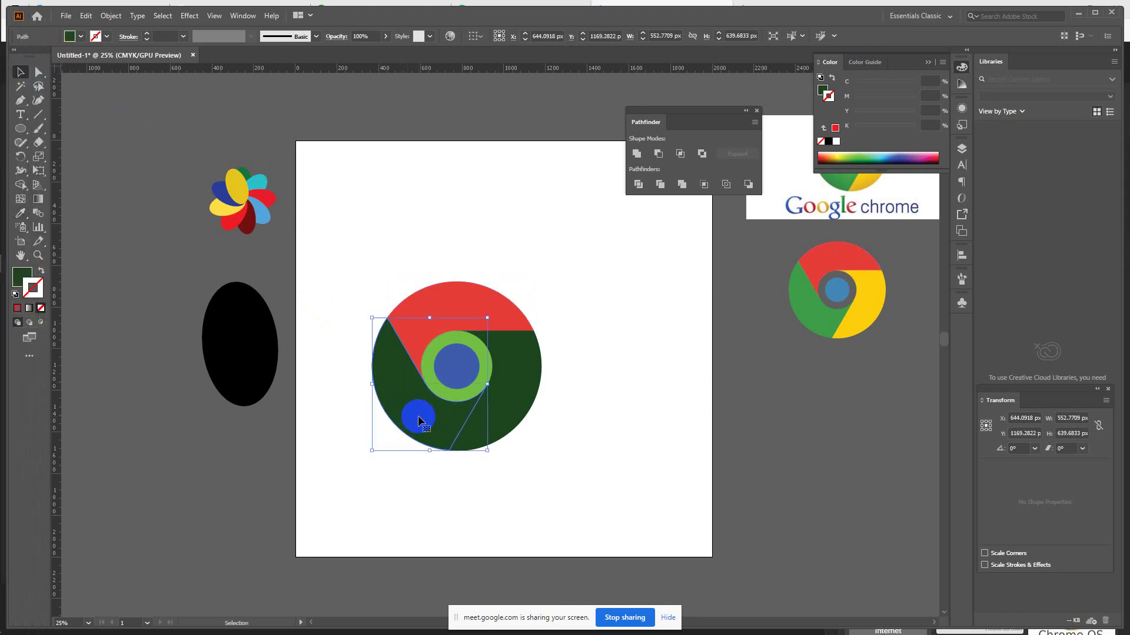
pyautogui.click(827, 324)
pyautogui.click(23, 72)
# Step: Recolour the remaining dark green segment with the yellow sampled from the finished Chrome logo
pyautogui.click(523, 387)
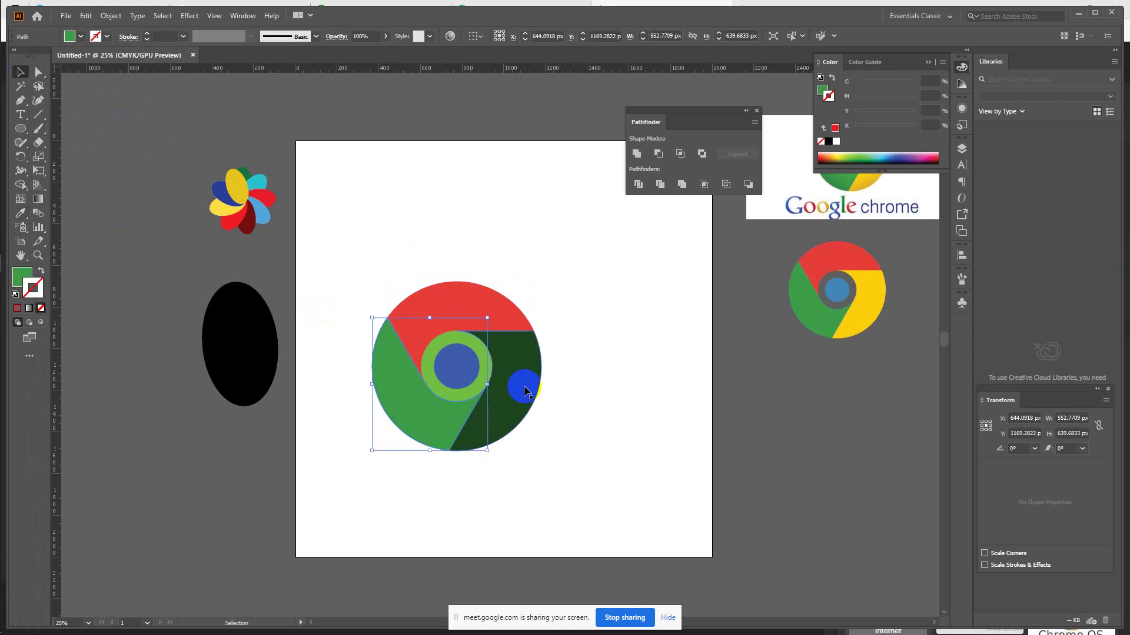
pyautogui.press('i')
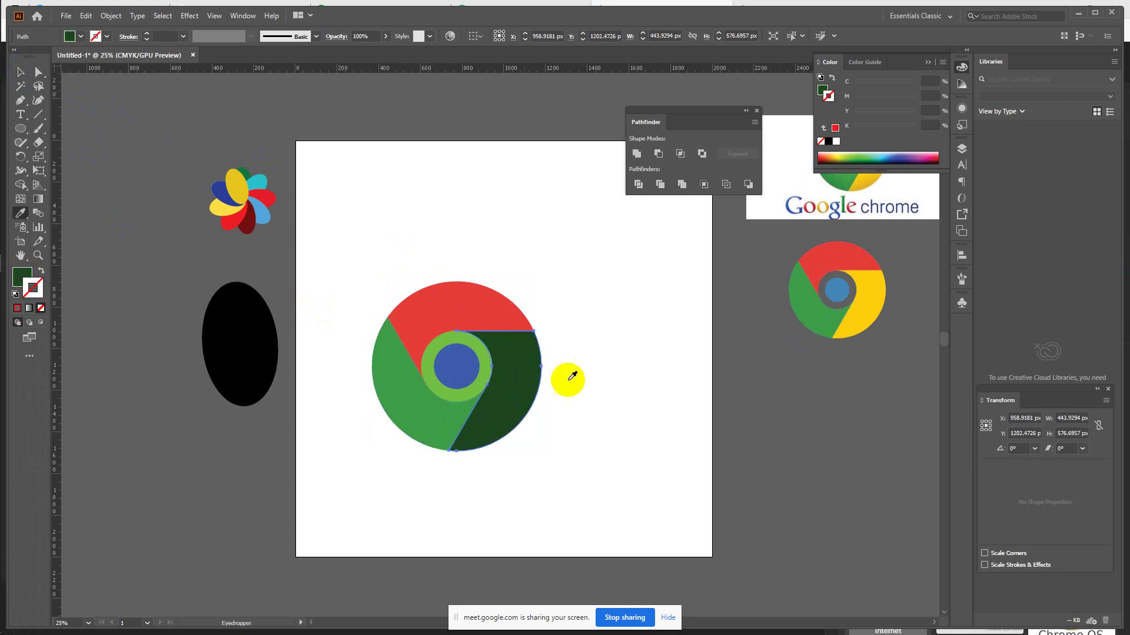
pyautogui.click(864, 301)
pyautogui.click(34, 71)
pyautogui.click(21, 71)
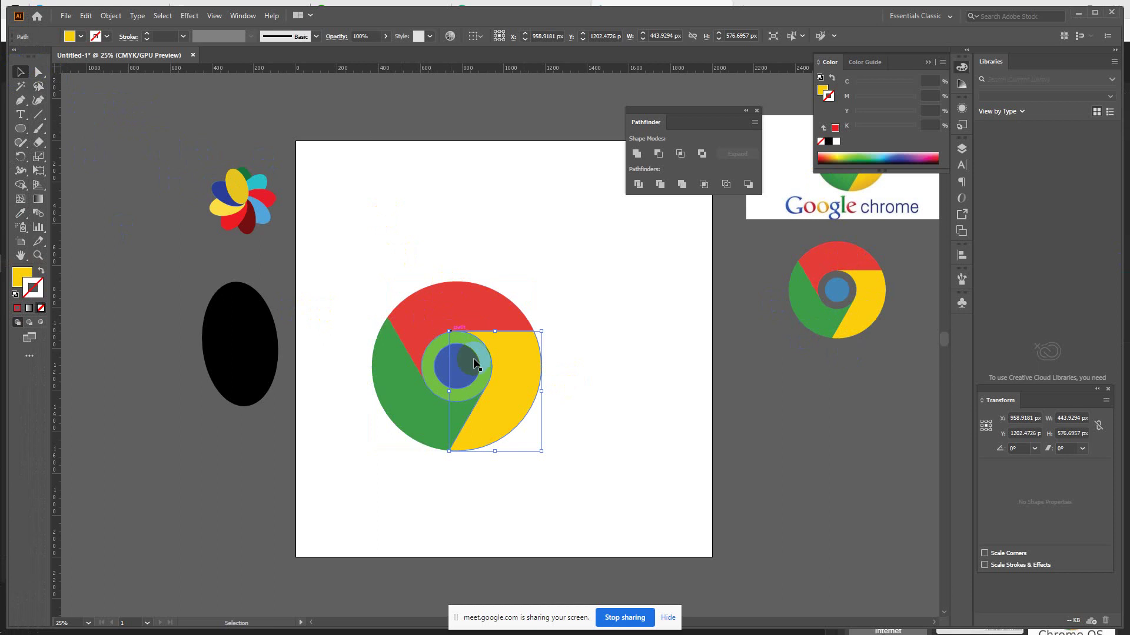
# Step: Recolour the innermost circle with the light blue sampled from the finished Chrome logo's centre
pyautogui.click(467, 361)
pyautogui.press('i')
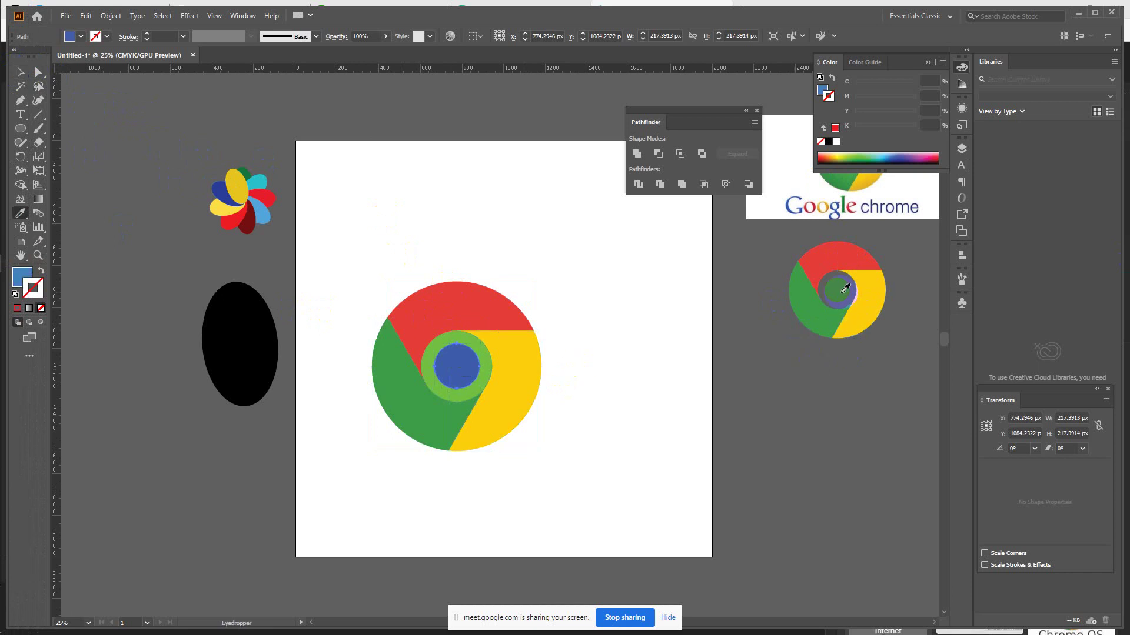
pyautogui.click(843, 290)
pyautogui.click(20, 71)
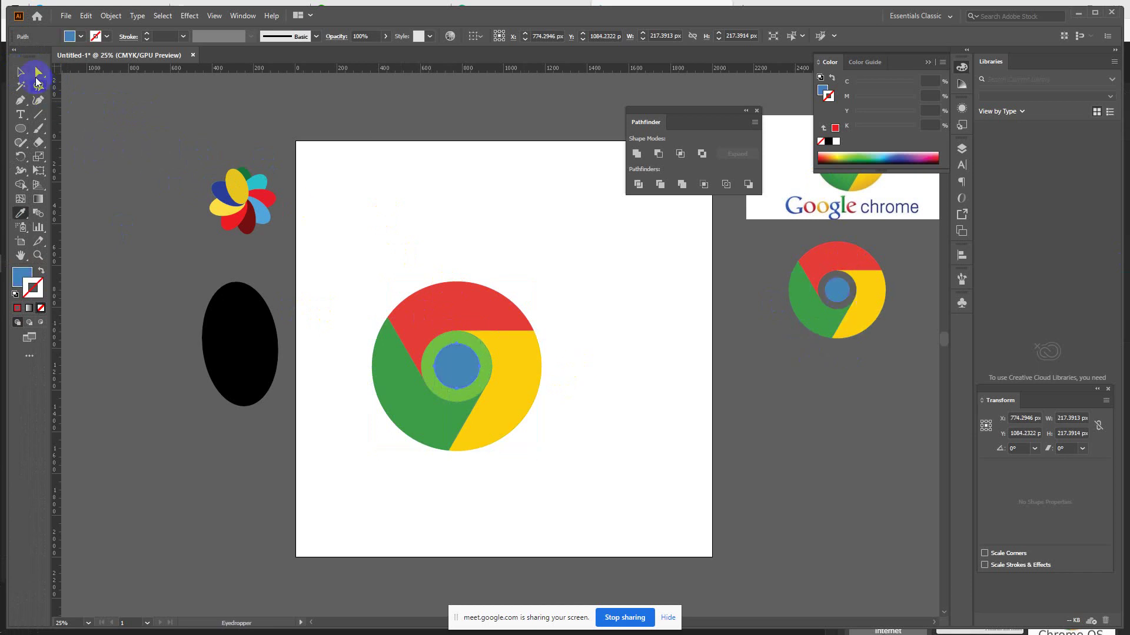
# Step: Delete the light green ring around the blue centre circle
pyautogui.click(526, 199)
pyautogui.click(466, 340)
pyautogui.press('Delete')
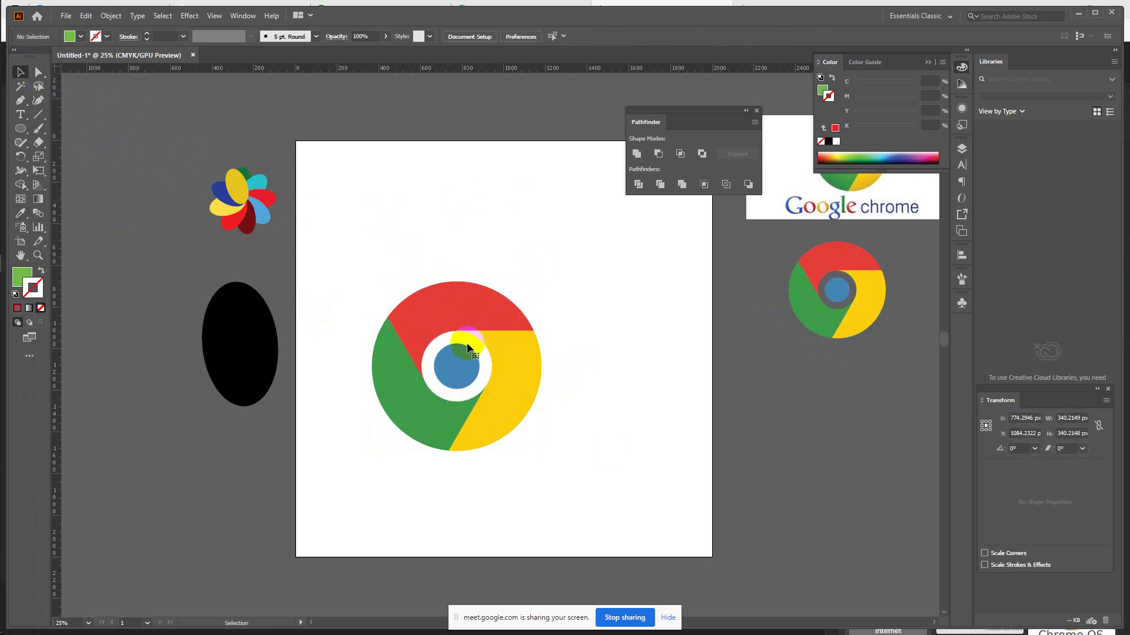
# Step: Scale the whole new logo down proportionally to about 369 px wide and move it off the artboard below the first Chrome logo
pyautogui.click(394, 319)
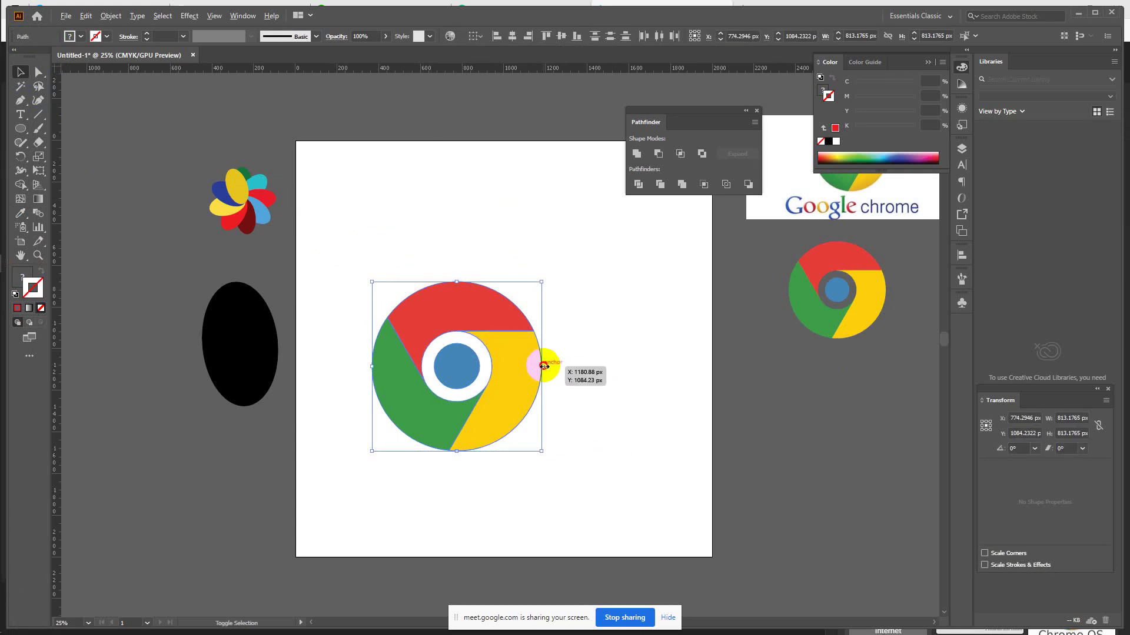
pyautogui.moveTo(543, 366); pyautogui.dragTo(495, 349)
pyautogui.click(553, 421)
pyautogui.moveTo(393, 280); pyautogui.dragTo(590, 460)
pyautogui.moveTo(487, 379); pyautogui.dragTo(829, 429)
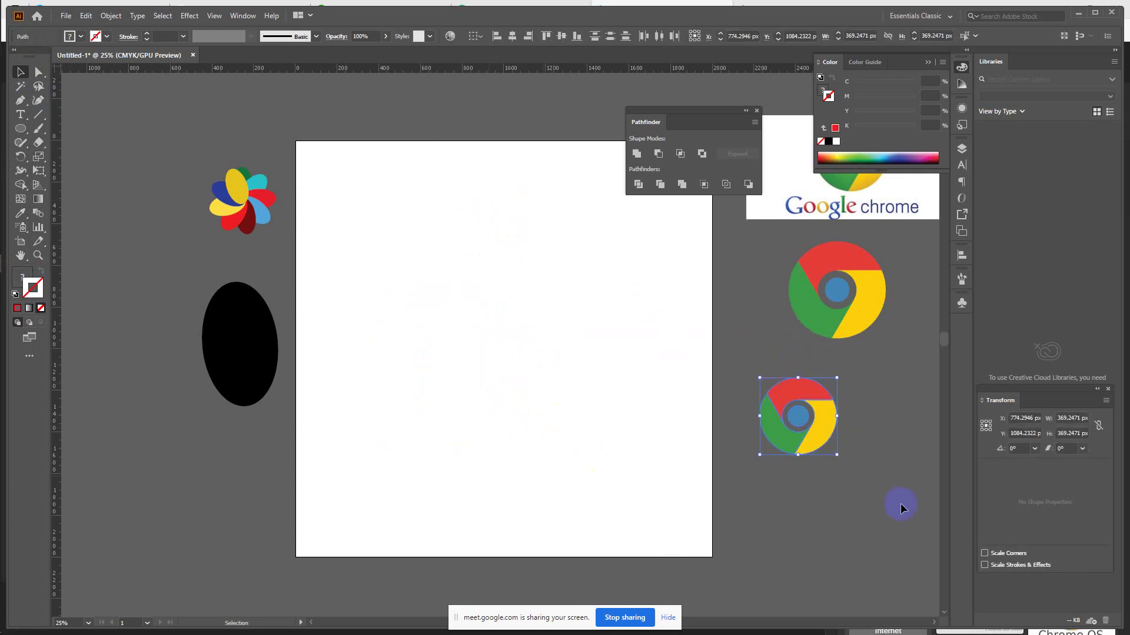
pyautogui.click(900, 503)
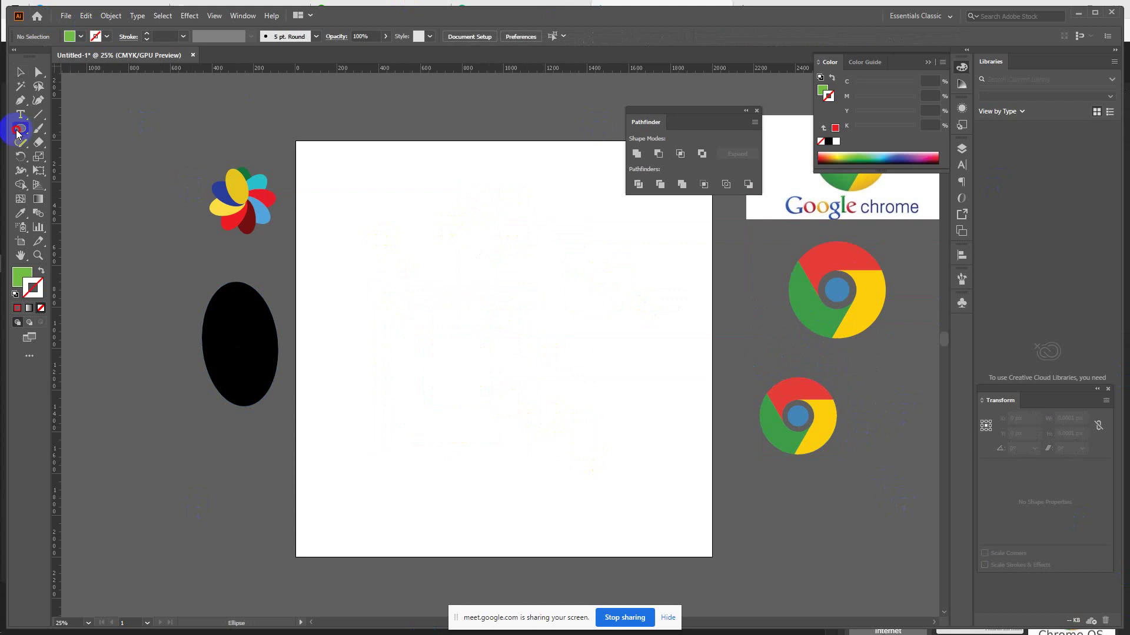
# Step: Create a green polygon with a 50 px radius and 6 sides in the upper part of the artboard
pyautogui.moveTo(18, 135); pyautogui.dragTo(68, 177)
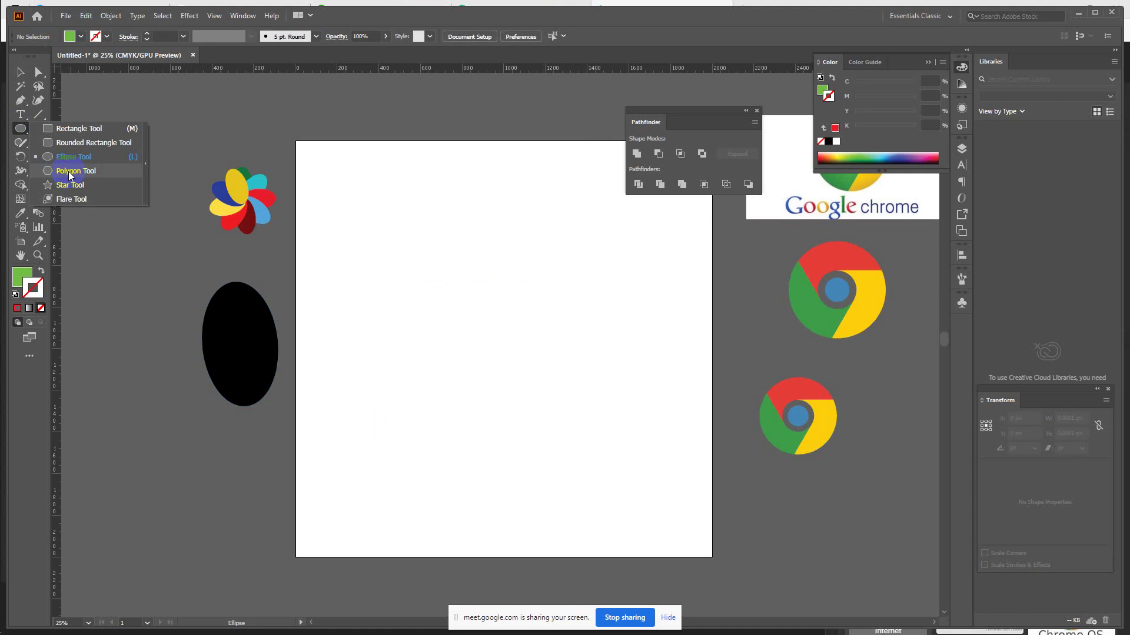
pyautogui.click(68, 171)
pyautogui.click(435, 231)
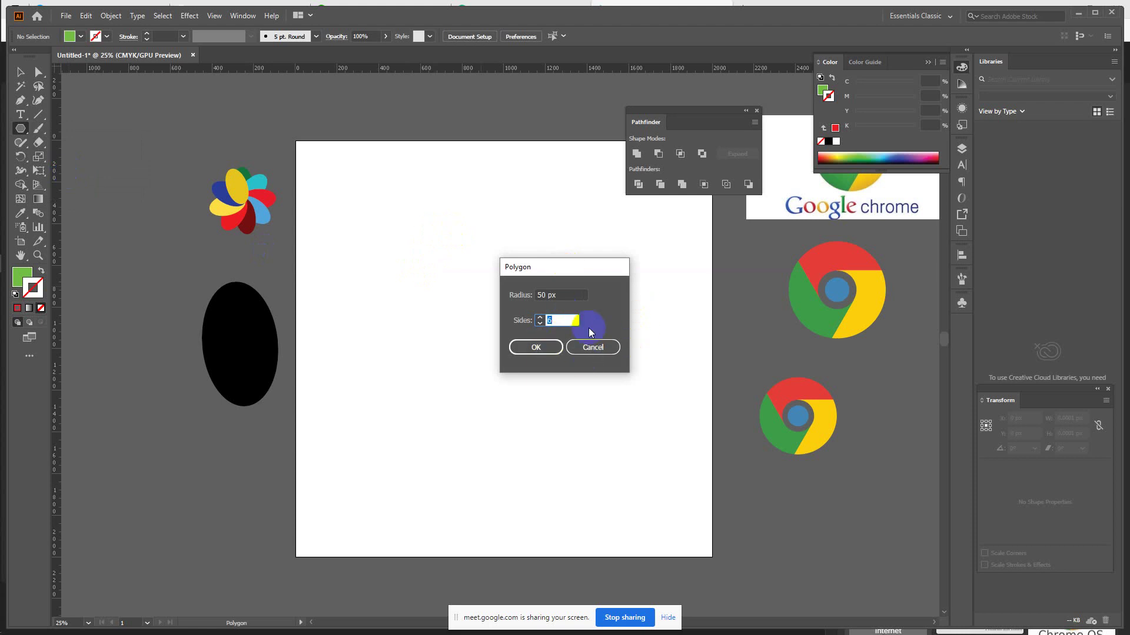
pyautogui.click(595, 348)
pyautogui.click(18, 72)
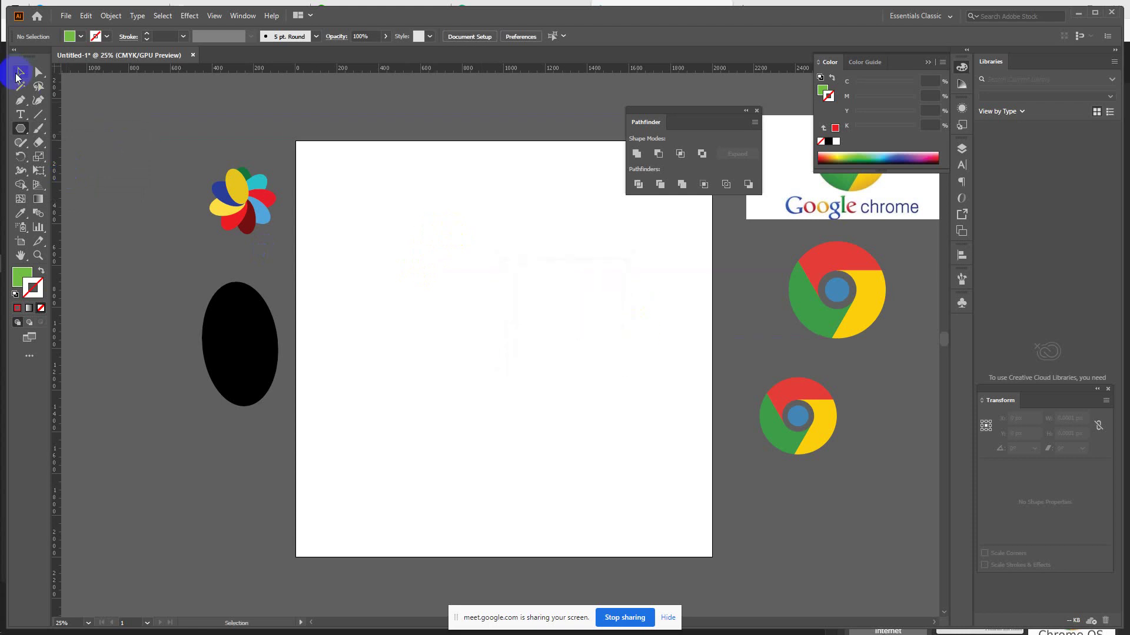
pyautogui.click(20, 129)
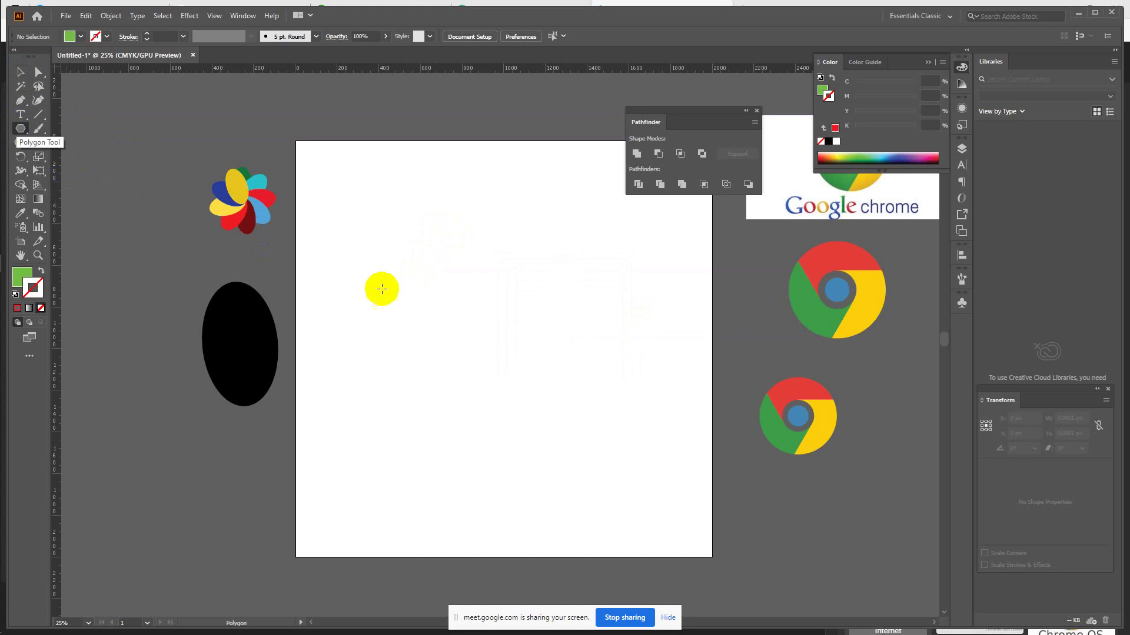
pyautogui.click(427, 268)
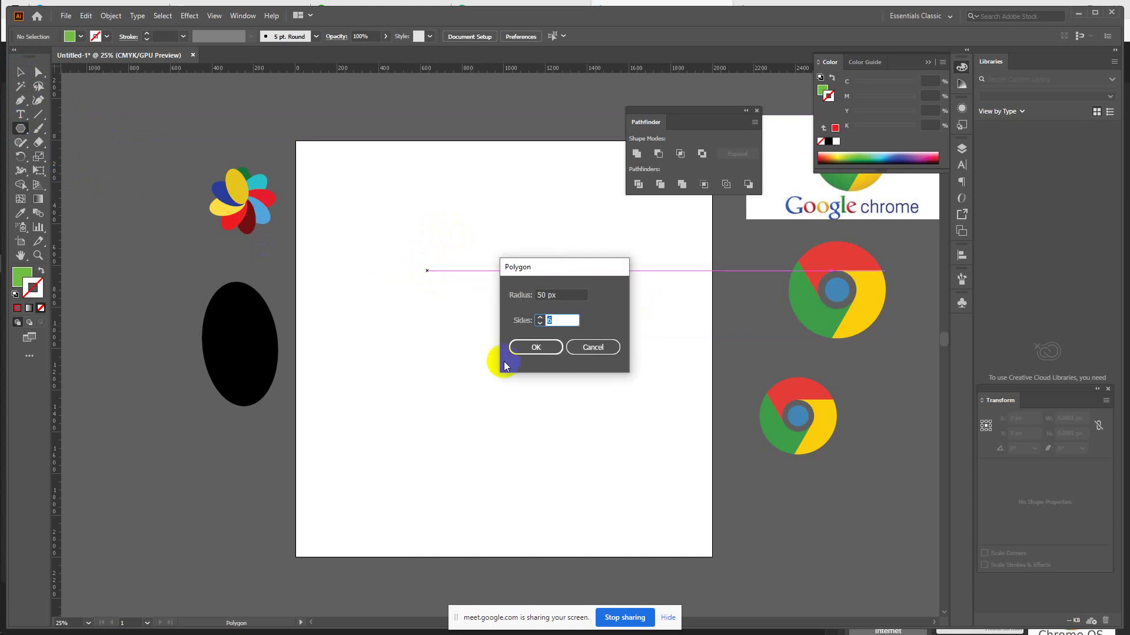
pyautogui.click(527, 349)
pyautogui.click(20, 72)
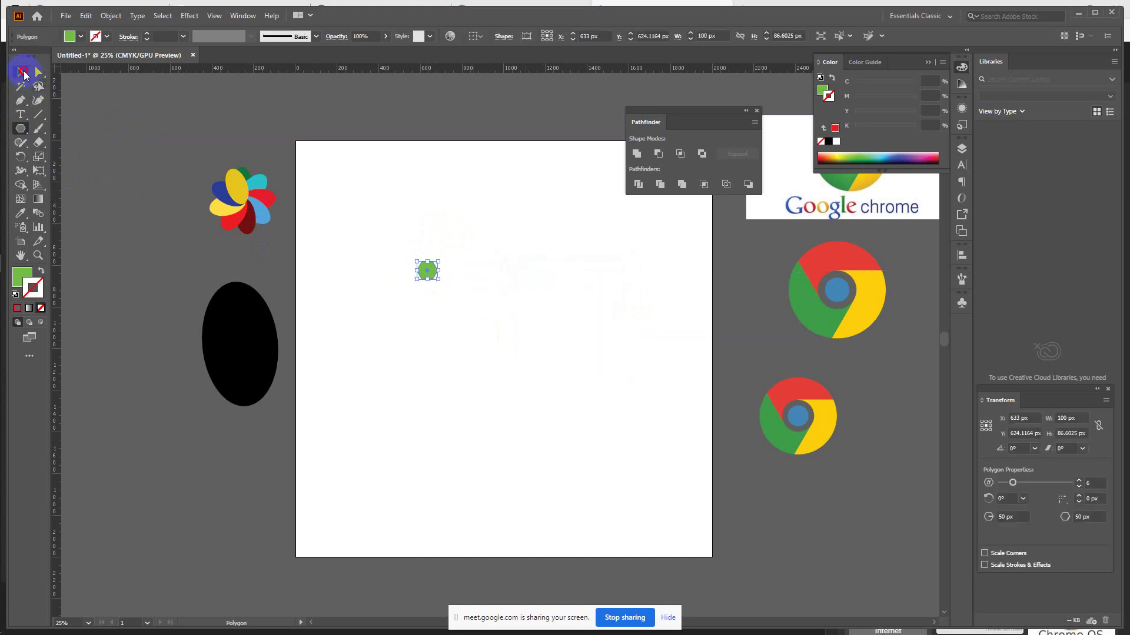
# Step: Rotate the hexagon to 270° so it stands on a corner and enlarge it from its centre to about 171 by 198 px
pyautogui.hotkey('ctrl', '+')
pyautogui.hotkey('ctrl', '+')
pyautogui.hotkey('ctrl', '+')
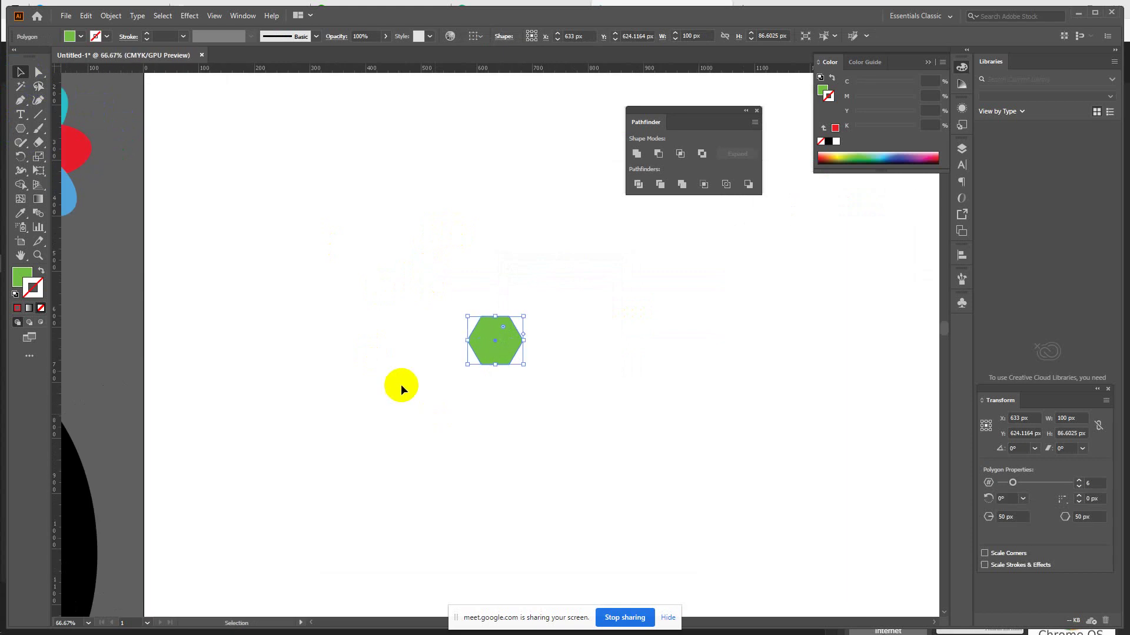
pyautogui.moveTo(525, 311); pyautogui.dragTo(545, 402)
pyautogui.hotkey('ctrl', '+')
pyautogui.hotkey('ctrl', '+')
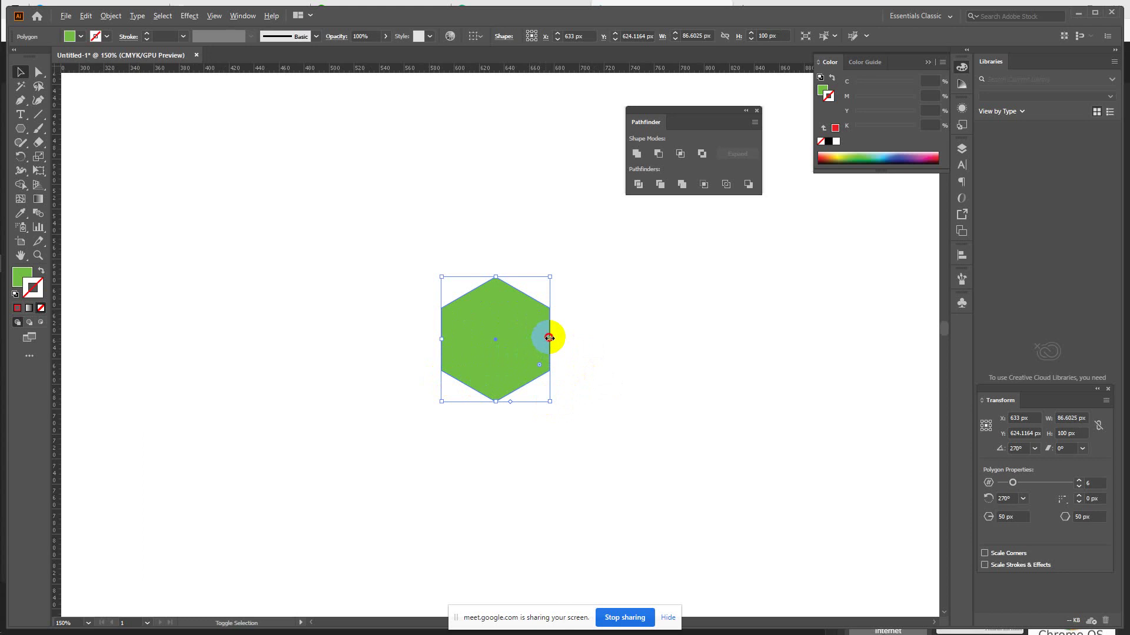
pyautogui.moveTo(548, 339); pyautogui.dragTo(602, 340)
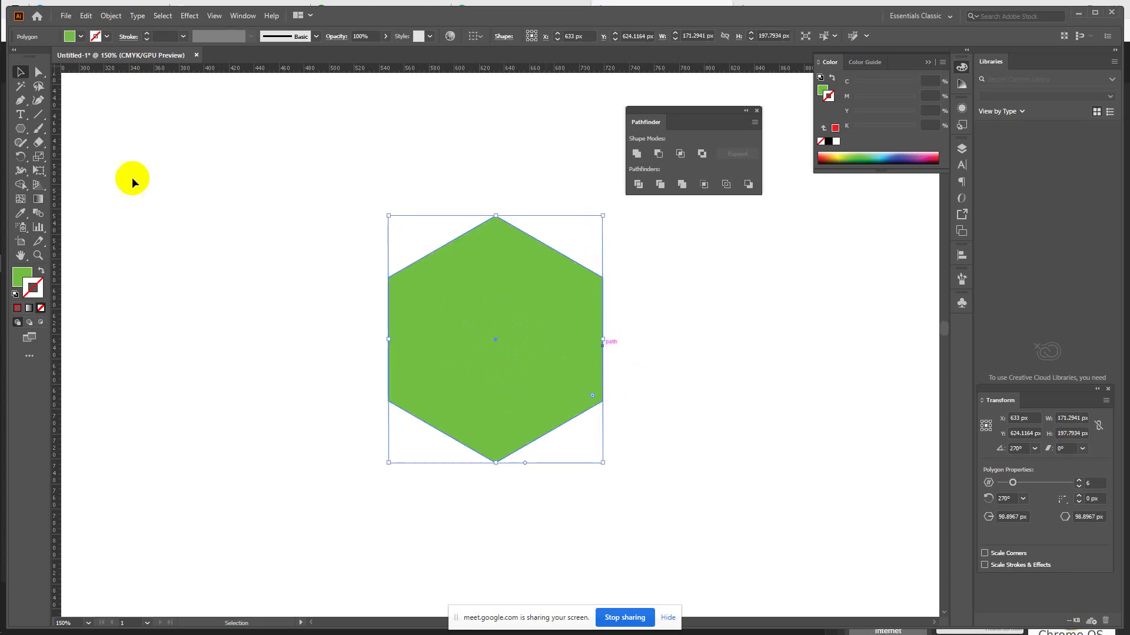
# Step: Draw three lines through the hexagon's opposite corners: a vertical one about 354 px long and two diagonals about 351 px and 302 px
pyautogui.click(41, 116)
pyautogui.moveTo(502, 113); pyautogui.dragTo(497, 552)
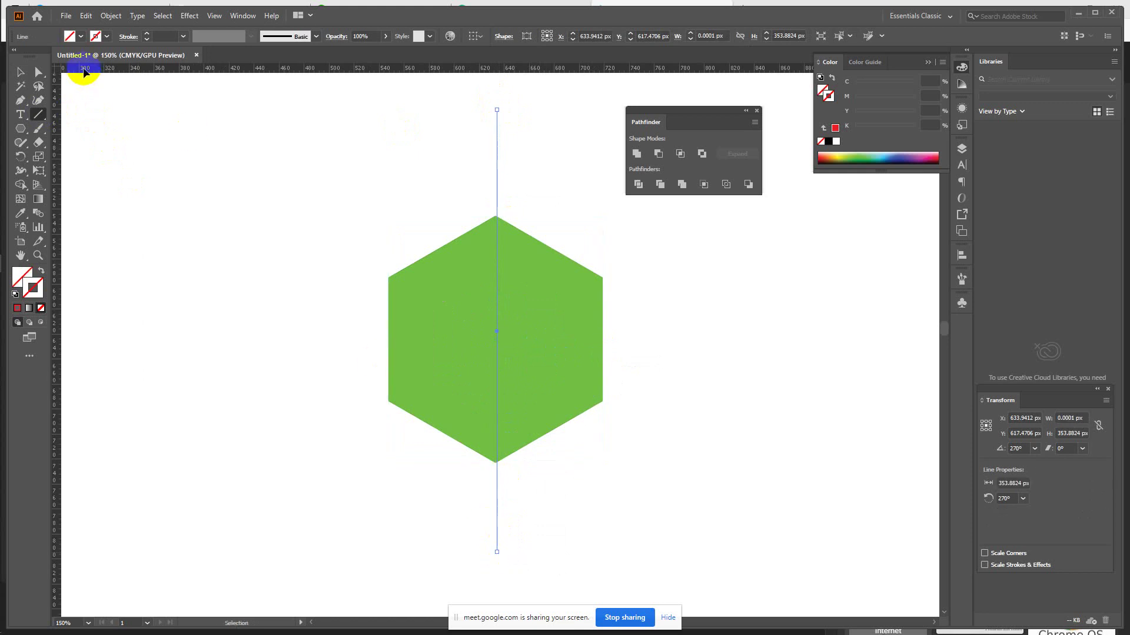
pyautogui.moveTo(276, 221); pyautogui.dragTo(659, 434)
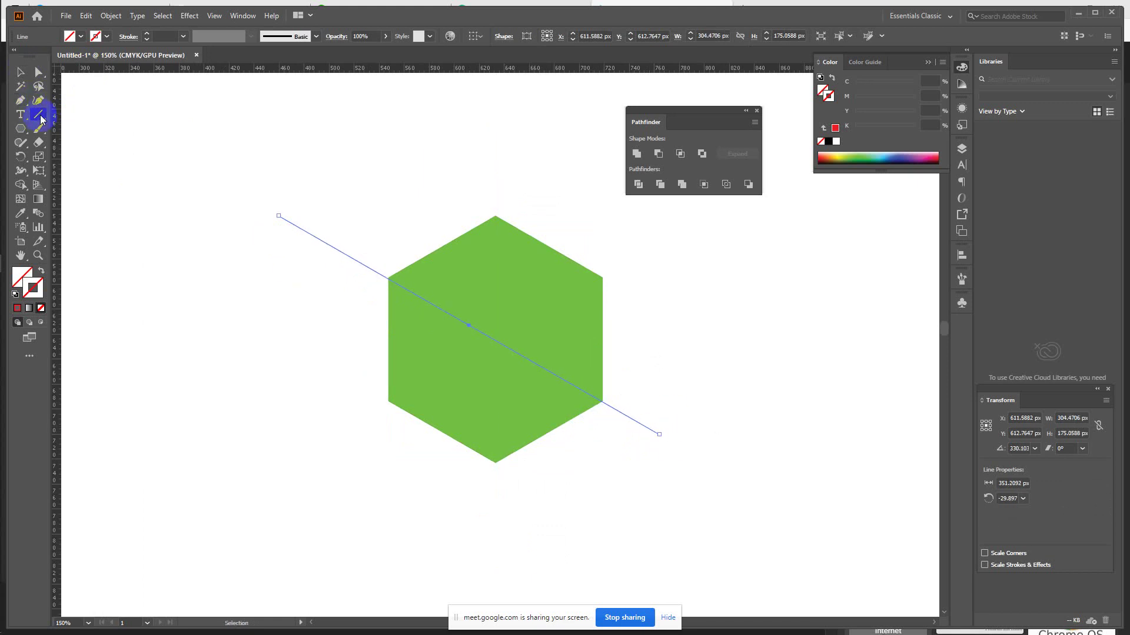
pyautogui.click(22, 74)
pyautogui.click(40, 116)
pyautogui.moveTo(343, 415)
pyautogui.mouseDown()
pyautogui.moveTo(486, 351)
pyautogui.moveTo(670, 241)
pyautogui.moveTo(677, 249)
pyautogui.moveTo(675, 235)
pyautogui.mouseUp()
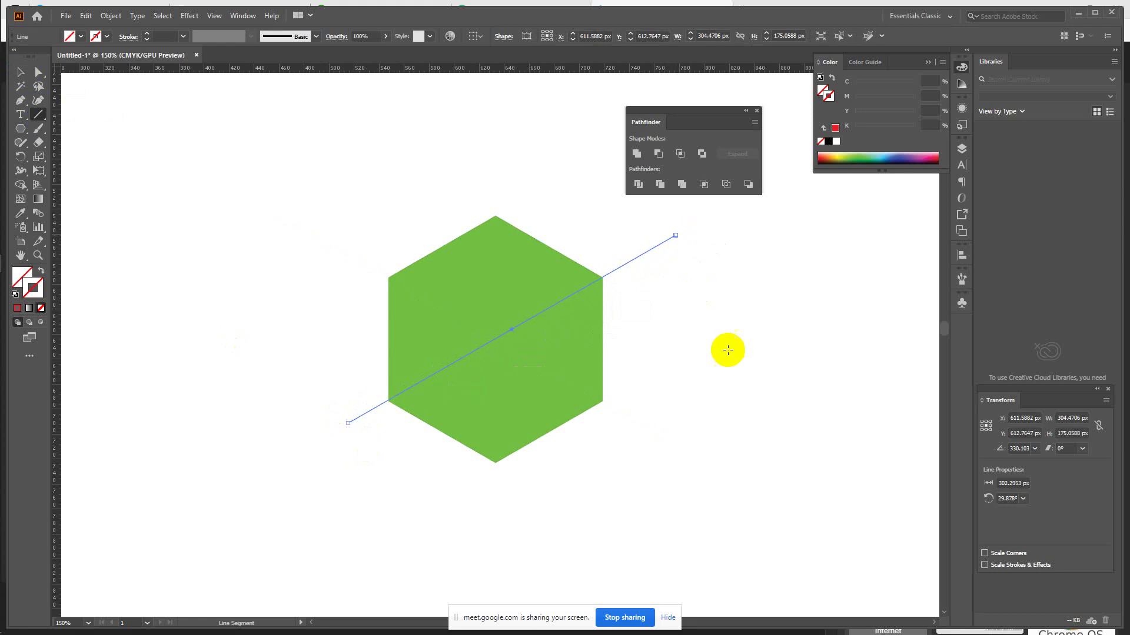
# Step: Divide the hexagon along the three crossing lines with the Pathfinder Divide operation
pyautogui.click(22, 73)
pyautogui.moveTo(259, 122); pyautogui.dragTo(676, 461)
pyautogui.click(637, 184)
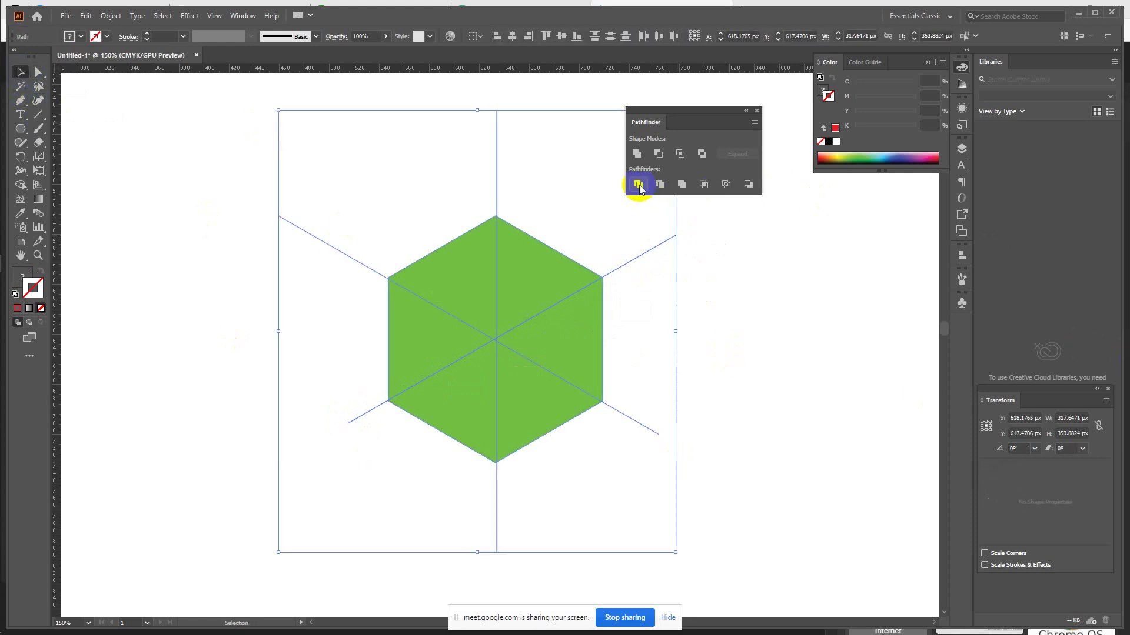
# Step: Ungroup the divided hexagon so its six triangles can be edited separately
pyautogui.rightClick(523, 286)
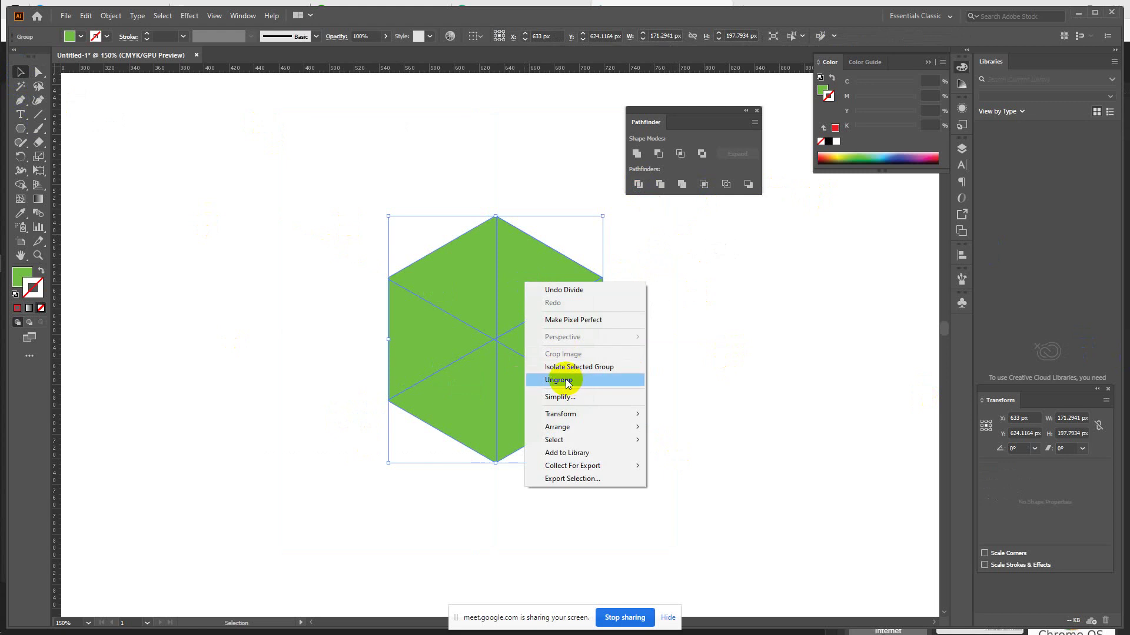
pyautogui.click(559, 378)
pyautogui.click(774, 345)
pyautogui.click(476, 268)
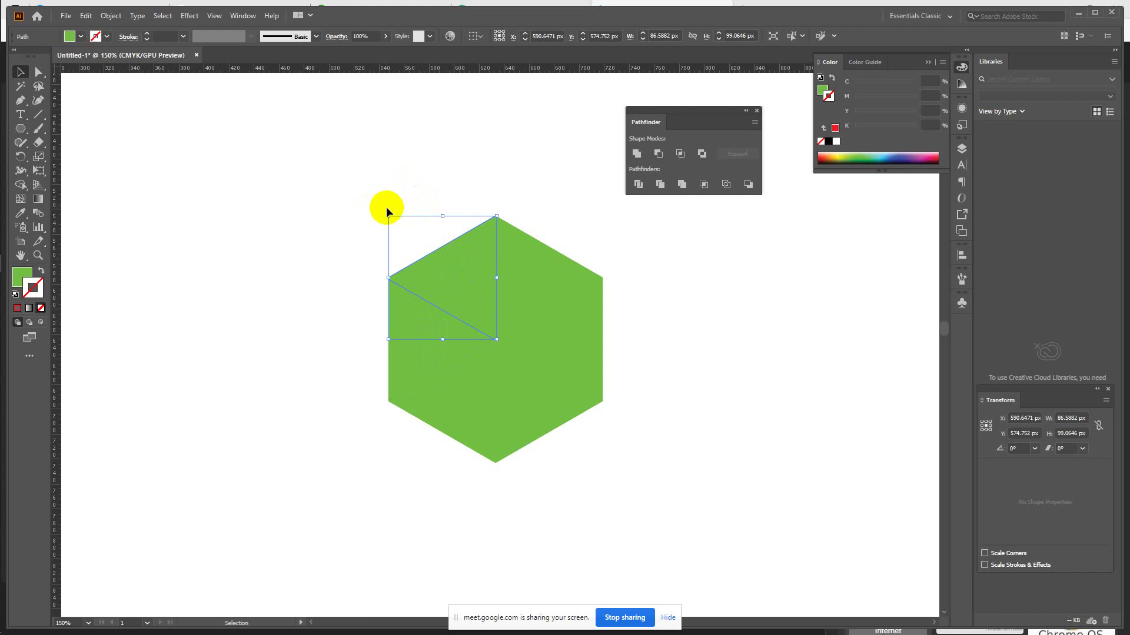
# Step: Take the hexagon's left triangle out, rotate it to about 119° and place it against the hexagon's upper-left edge
pyautogui.click(421, 367)
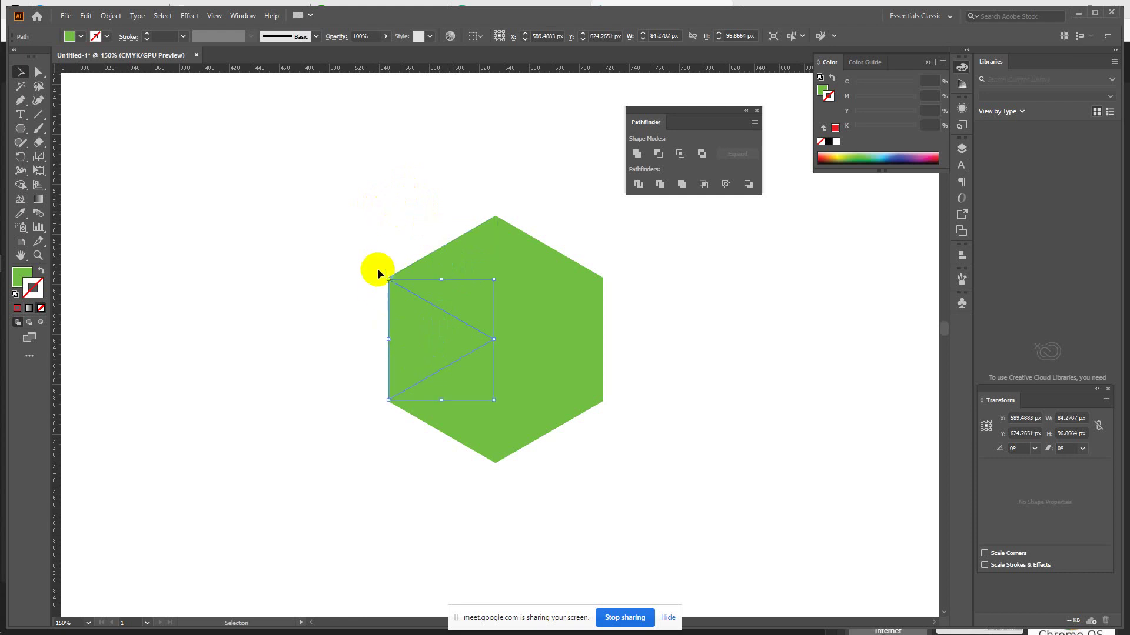
pyautogui.moveTo(383, 270); pyautogui.dragTo(638, 464)
pyautogui.moveTo(472, 345); pyautogui.dragTo(379, 224)
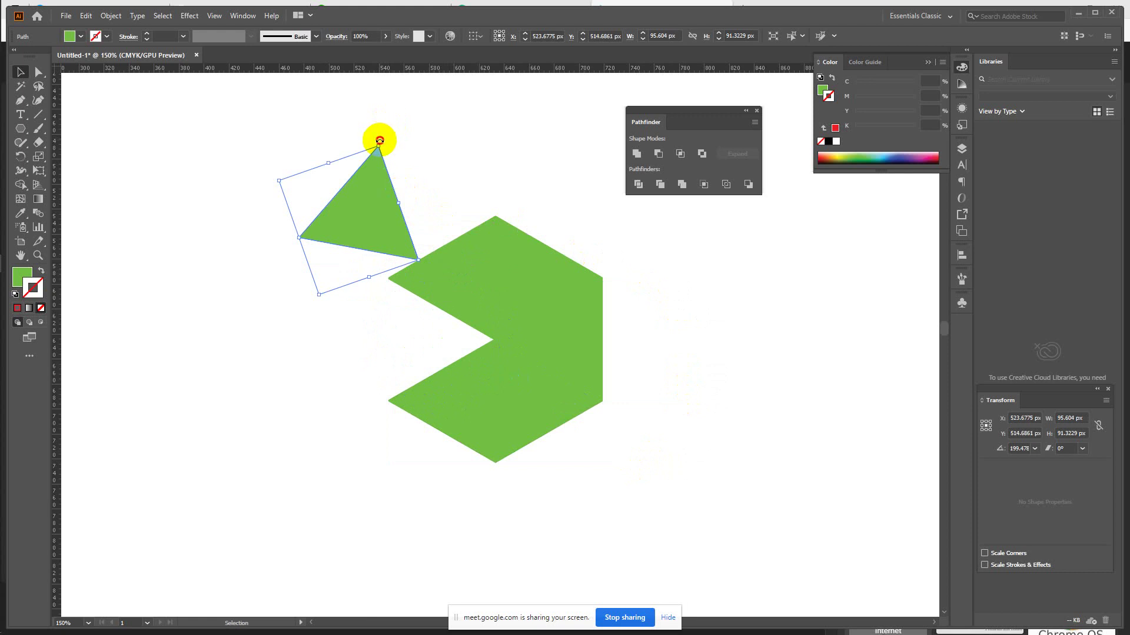
pyautogui.moveTo(380, 139); pyautogui.dragTo(452, 229)
pyautogui.moveTo(380, 232); pyautogui.dragTo(495, 216)
pyautogui.moveTo(443, 215); pyautogui.dragTo(497, 215)
pyautogui.click(553, 212)
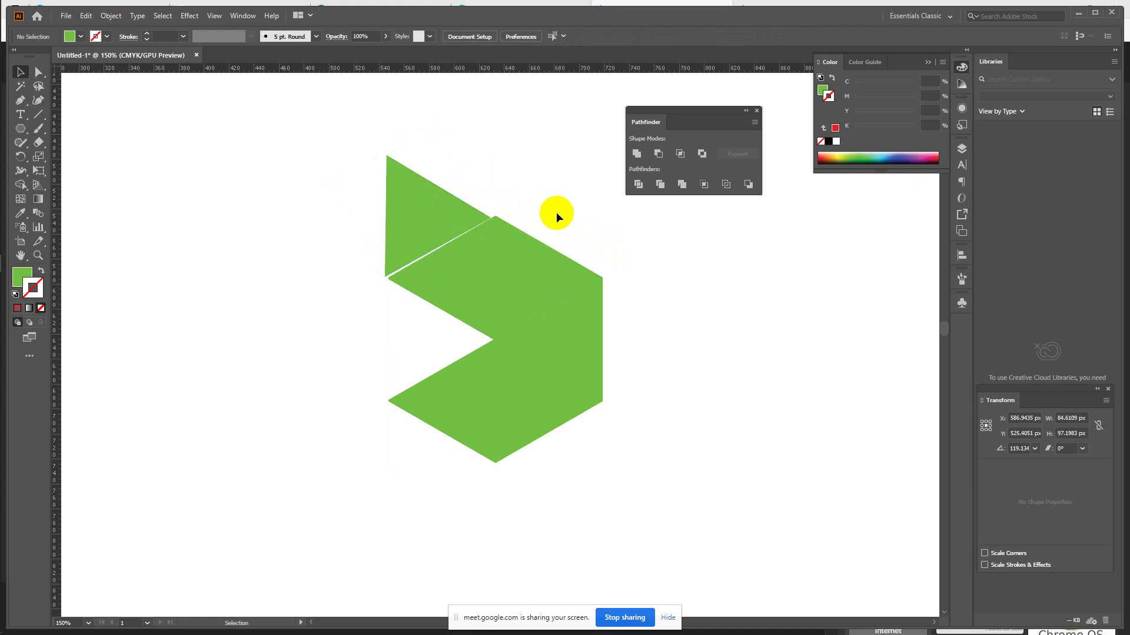
# Step: Nudge the moved triangle so it closes the gap along the hexagon's upper-left edge
pyautogui.hotkey('ctrl', '+')
pyautogui.hotkey('ctrl', '+')
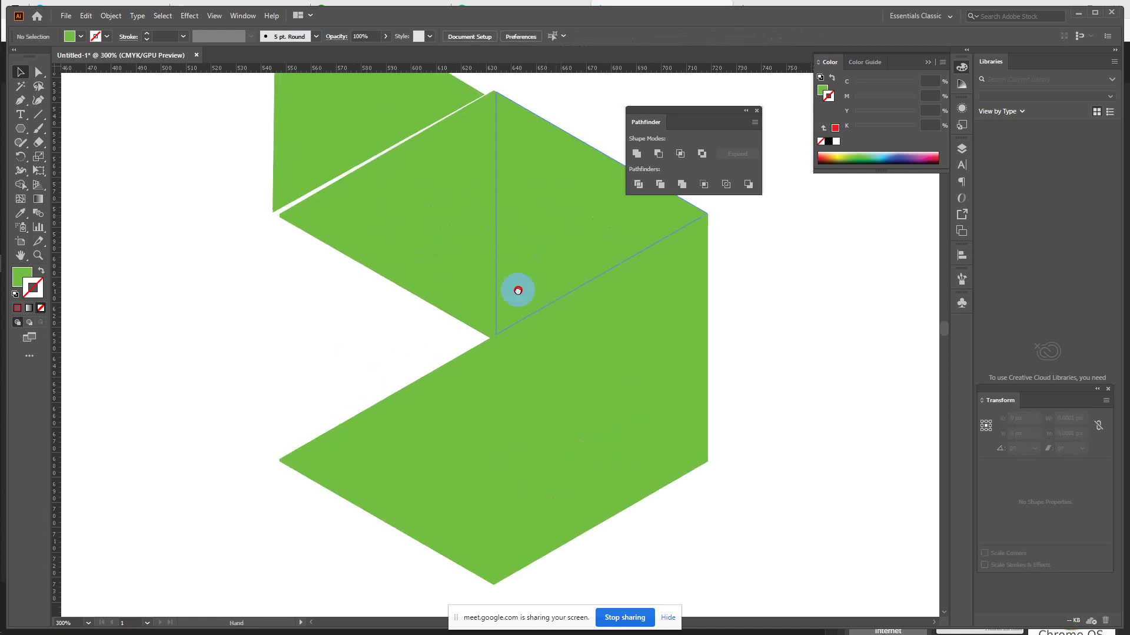
pyautogui.scroll(3, 520, 292)
pyautogui.hscroll(1, 520, 292)
pyautogui.moveTo(373, 194); pyautogui.dragTo(378, 189)
pyautogui.moveTo(464, 182); pyautogui.dragTo(467, 180)
pyautogui.click(507, 168)
pyautogui.moveTo(394, 185)
pyautogui.mouseDown()
pyautogui.moveTo(440, 180)
pyautogui.moveTo(396, 196)
pyautogui.moveTo(433, 180)
pyautogui.moveTo(392, 163)
pyautogui.mouseUp()
pyautogui.click(536, 153)
pyautogui.click(554, 176)
pyautogui.click(501, 165)
pyautogui.click(617, 152)
pyautogui.click(769, 317)
# Step: Fill the hexagon's upper-left triangle with a darker green, about C 73, M 0, Y 100, K 0, and leave it without a stroke
pyautogui.click(428, 278)
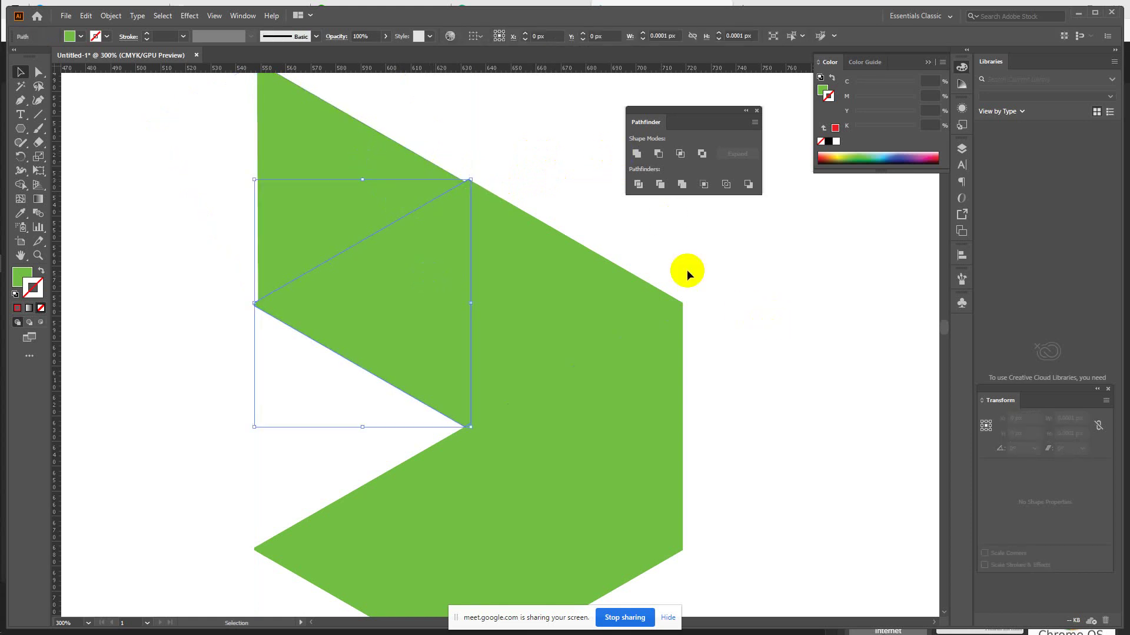
pyautogui.click(834, 157)
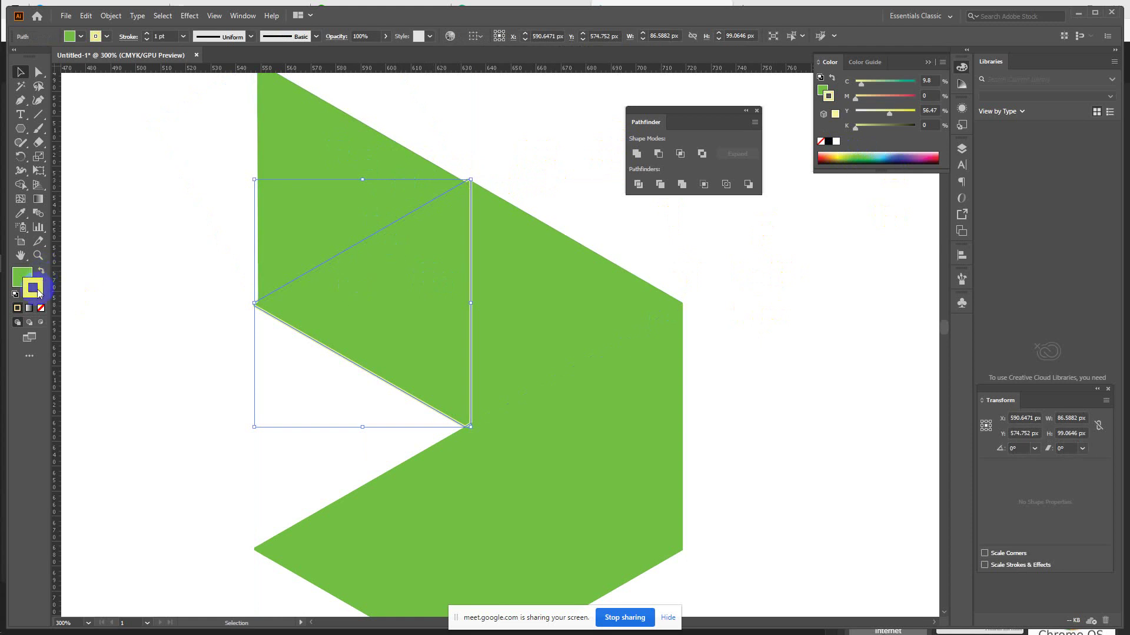
pyautogui.click(40, 308)
pyautogui.click(22, 273)
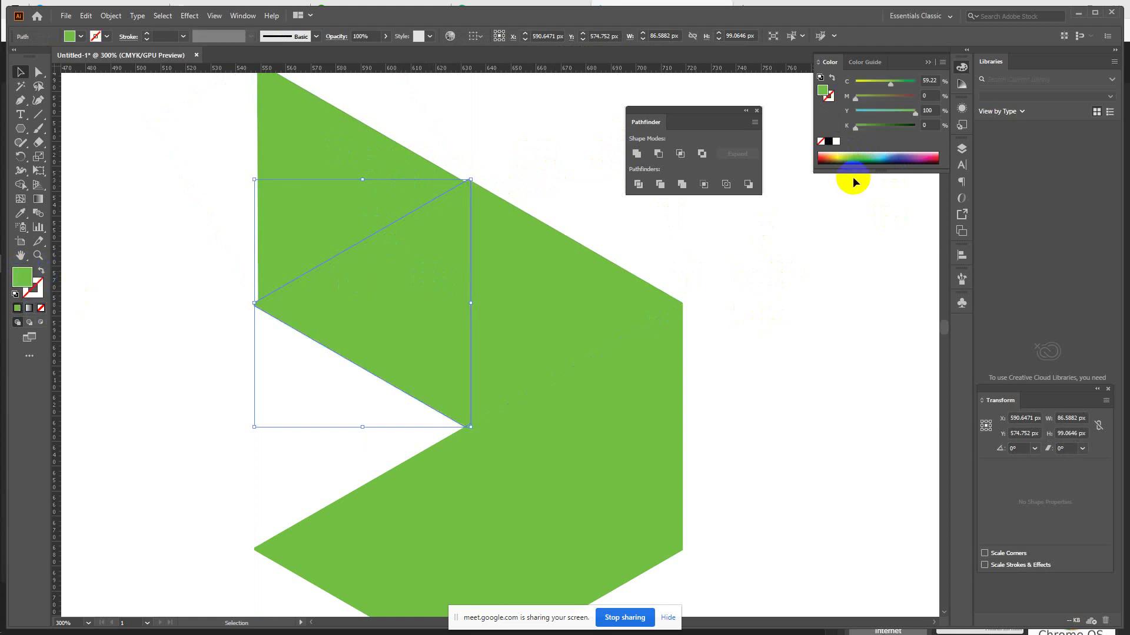
pyautogui.click(852, 157)
pyautogui.click(20, 70)
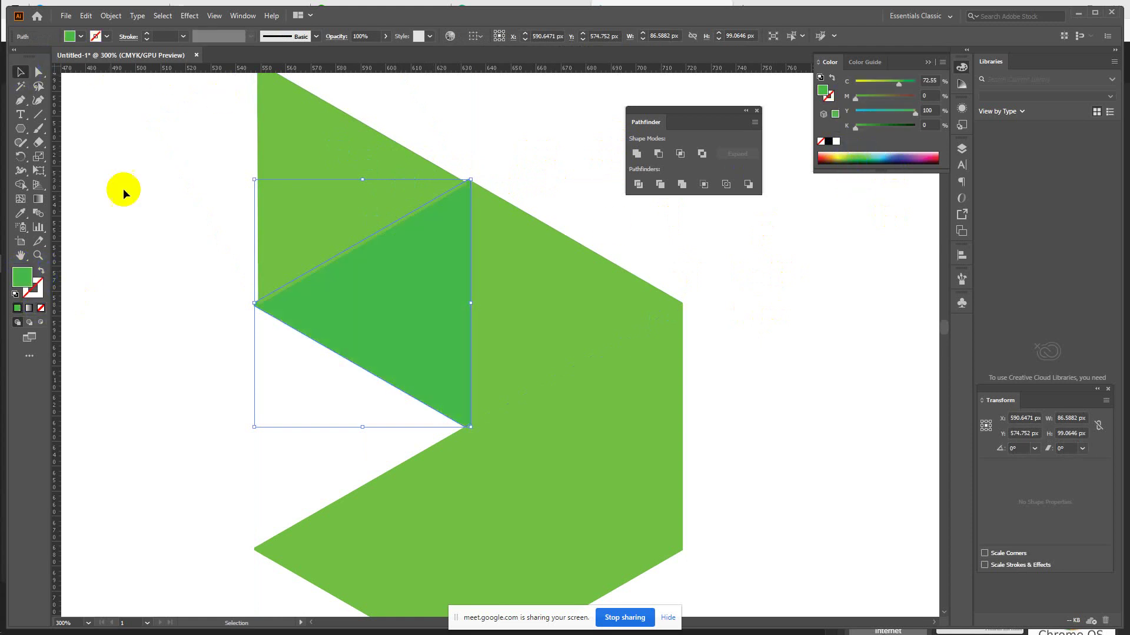
# Step: Fill the hexagon's upper-right triangle with red, about C 3, M 100, Y 89, K 0
pyautogui.click(557, 283)
pyautogui.click(935, 157)
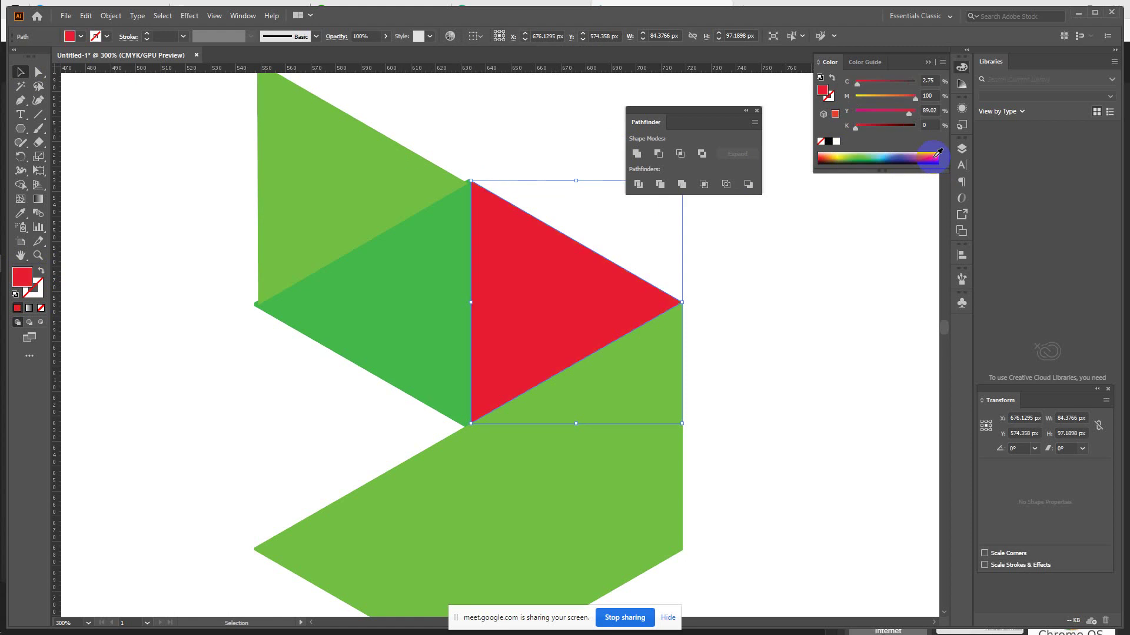
pyautogui.click(818, 404)
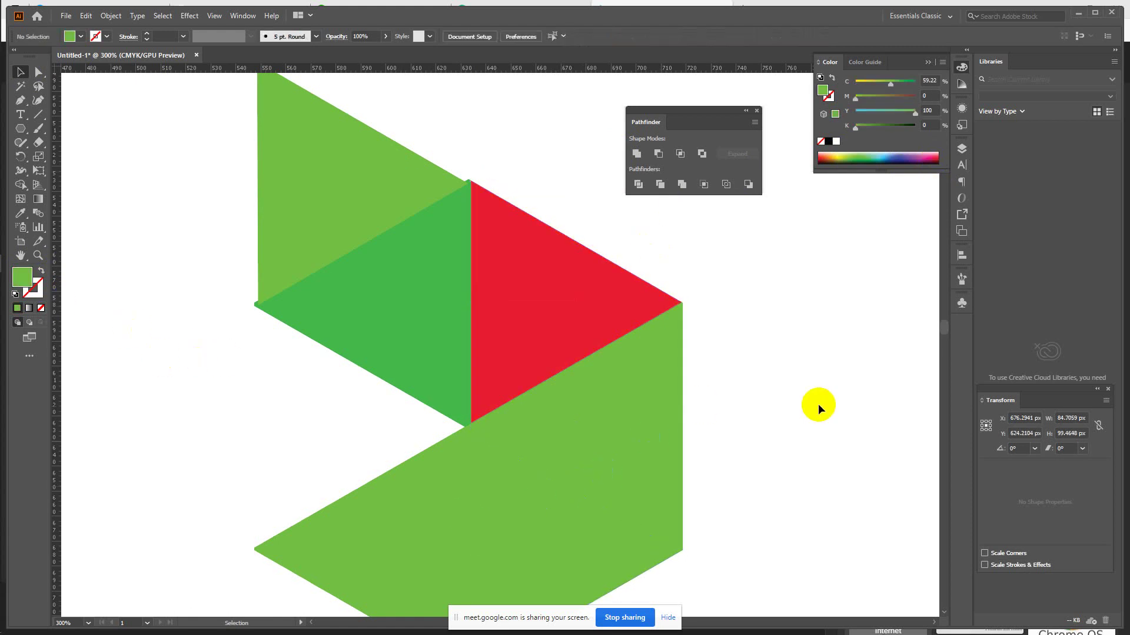
# Step: Delete the whole rearranged hexagon design from the artboard
pyautogui.hotkey('ctrl', '-')
pyautogui.hotkey('ctrl', '-')
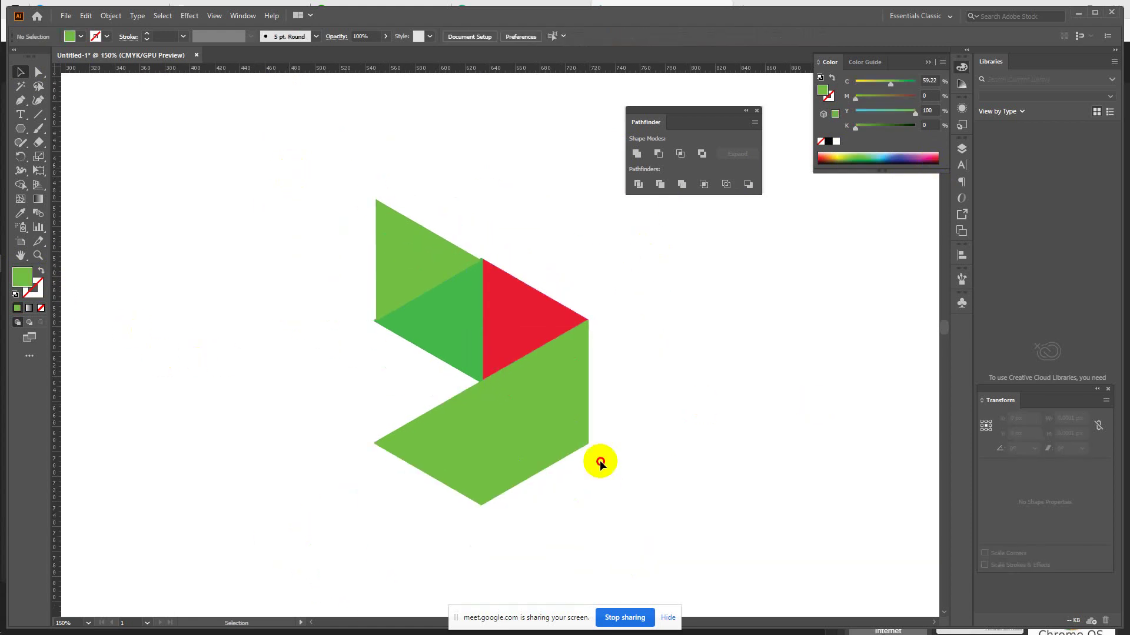
pyautogui.hotkey('ctrl', 'a')
pyautogui.press('Delete')
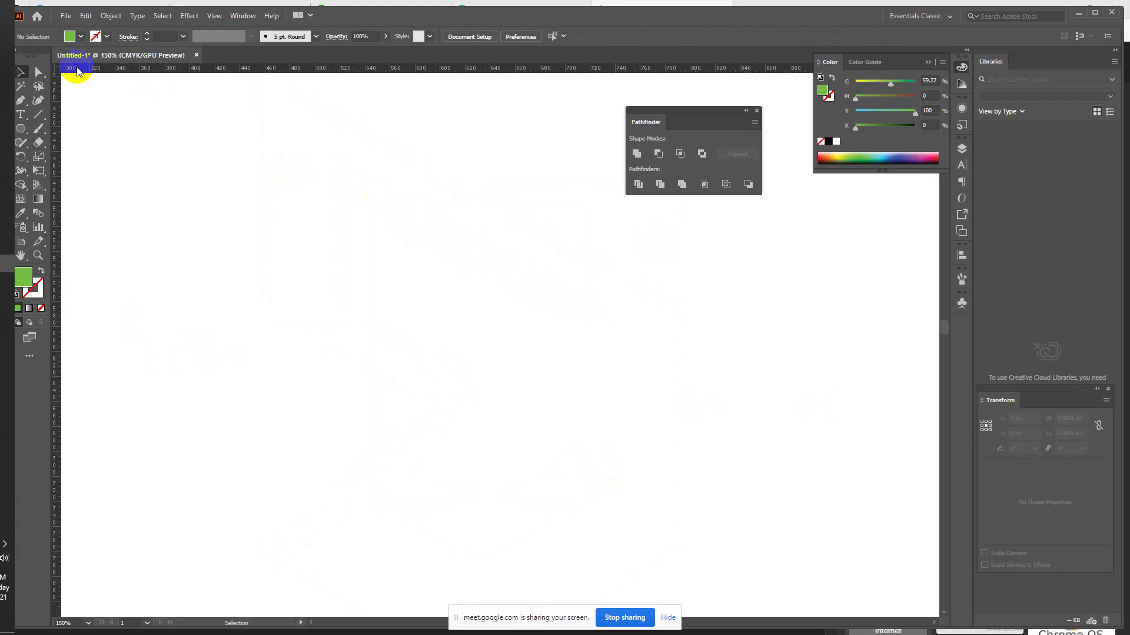
# Step: Switch to the Edge browser and search the web for "robi logo"
pyautogui.moveTo(1, 154)
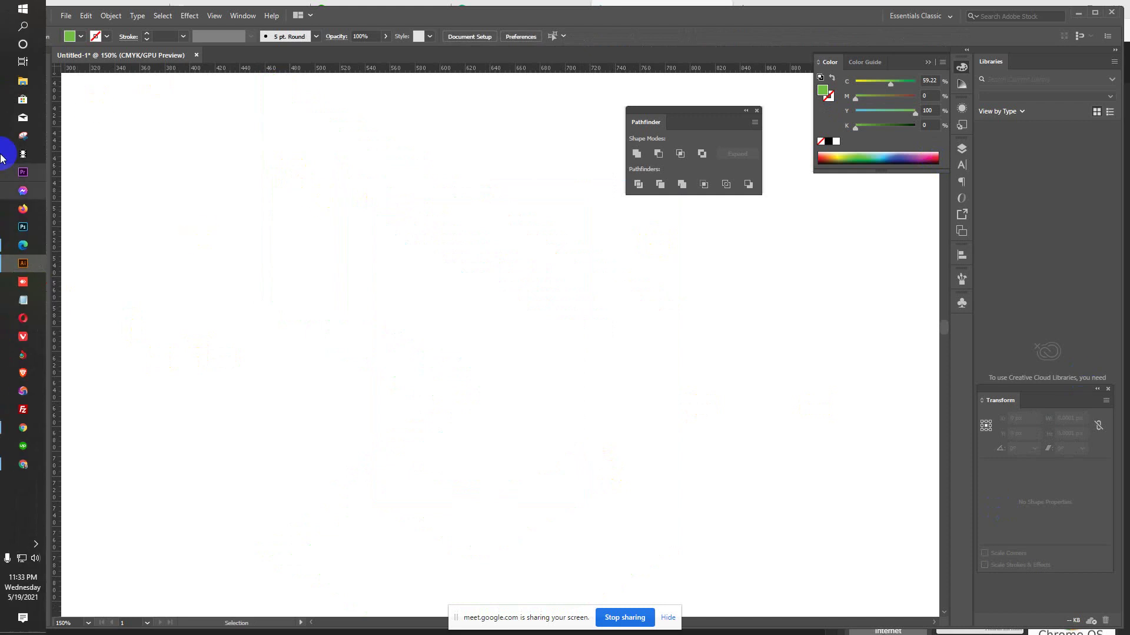
pyautogui.click(22, 248)
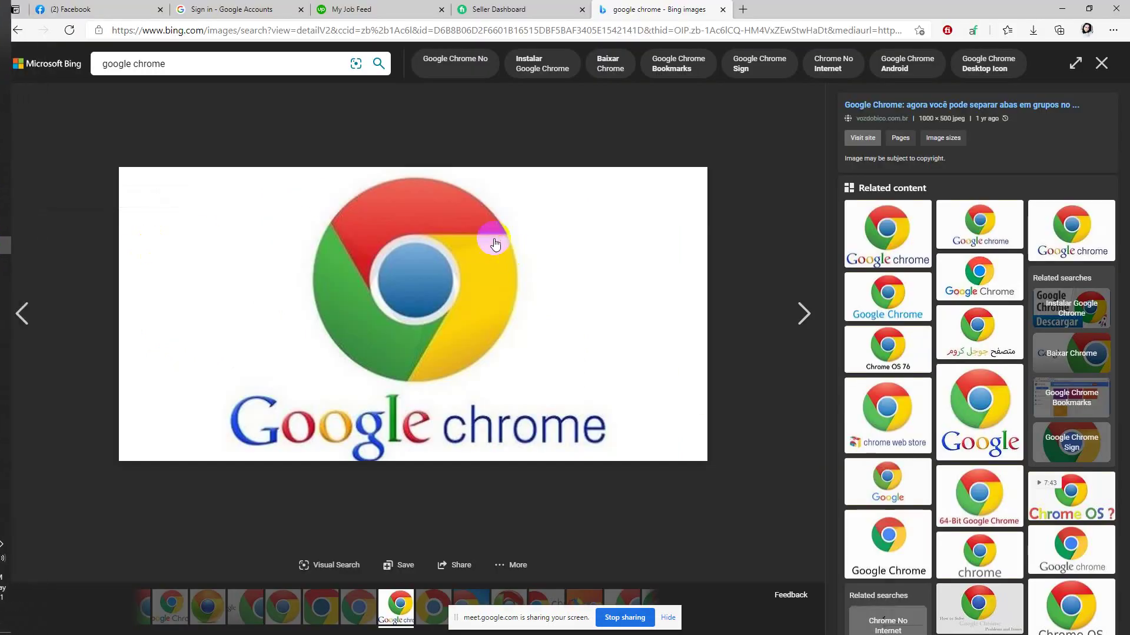
pyautogui.click(249, 30)
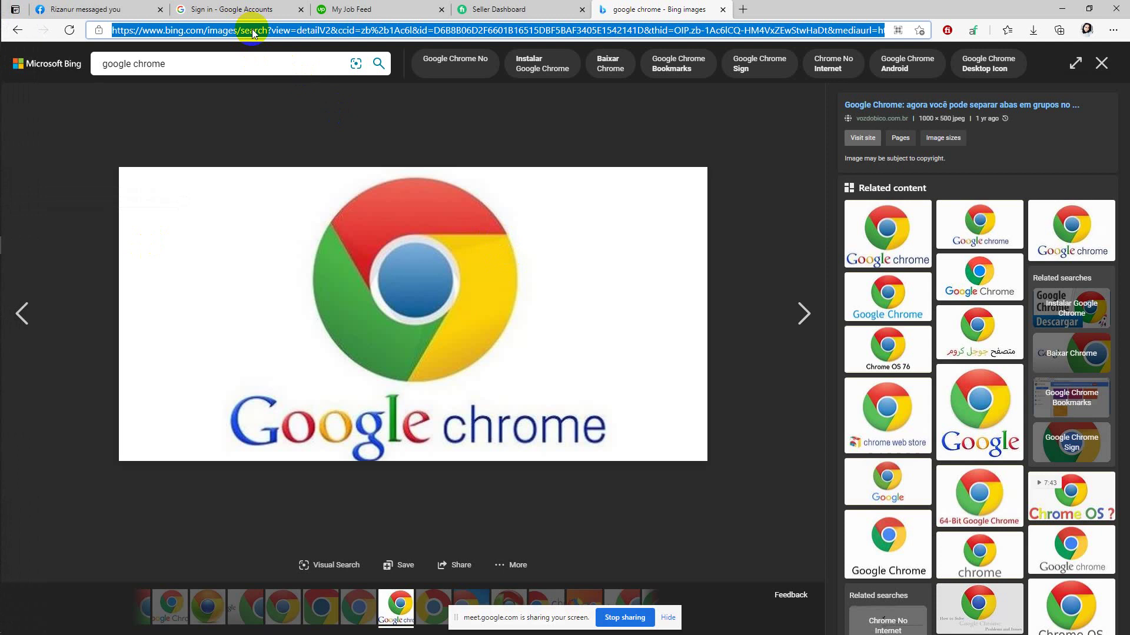
pyautogui.write('b')
pyautogui.press('BackSpace')
pyautogui.write('ro')
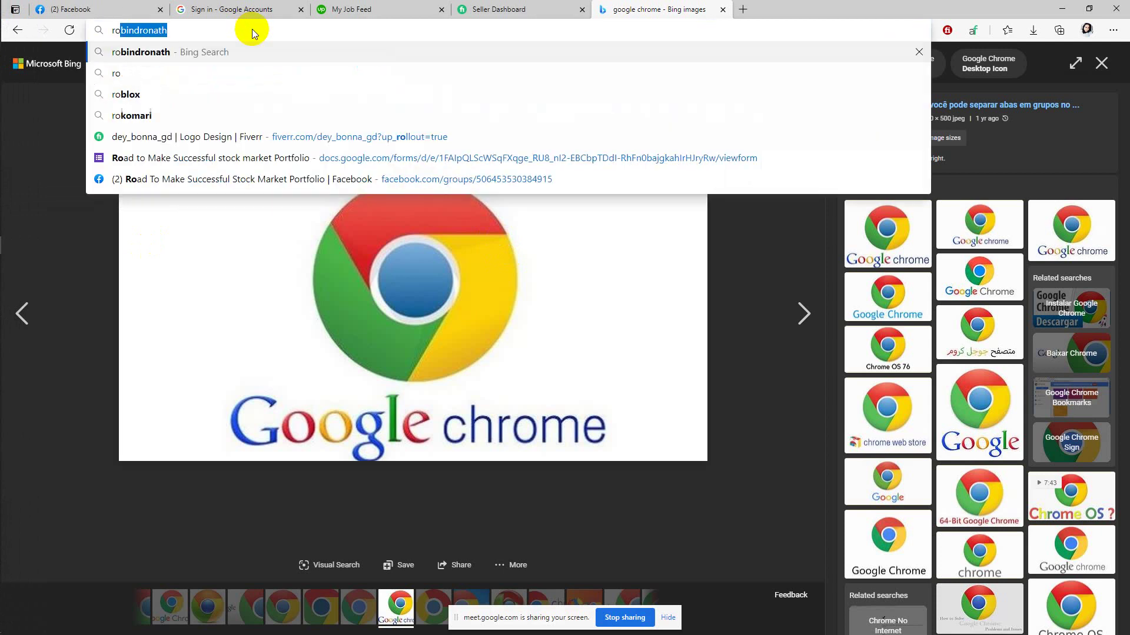
pyautogui.write('bi logo')
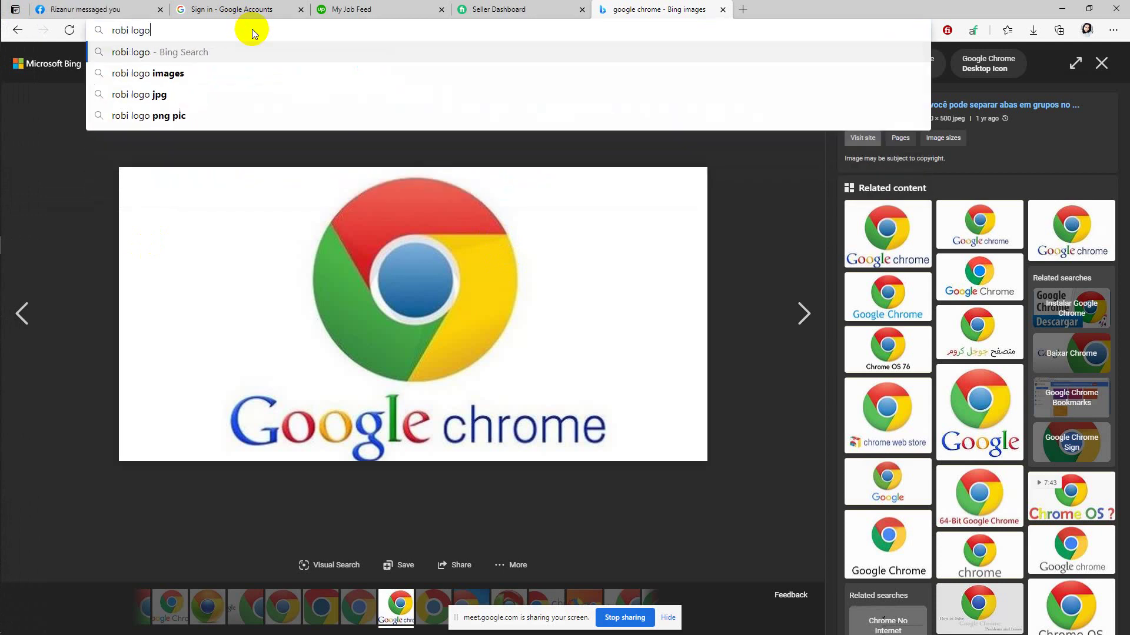
pyautogui.press('Return')
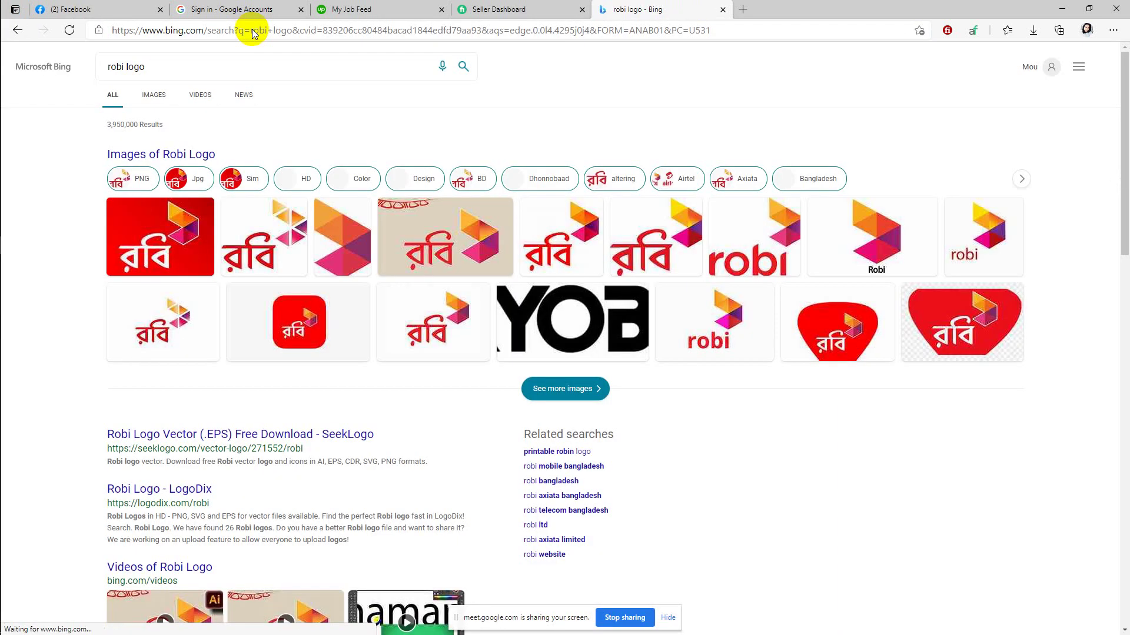
# Step: Open the LogoDix image of the Robi logo with its coloured triangles and copy the image
pyautogui.click(349, 239)
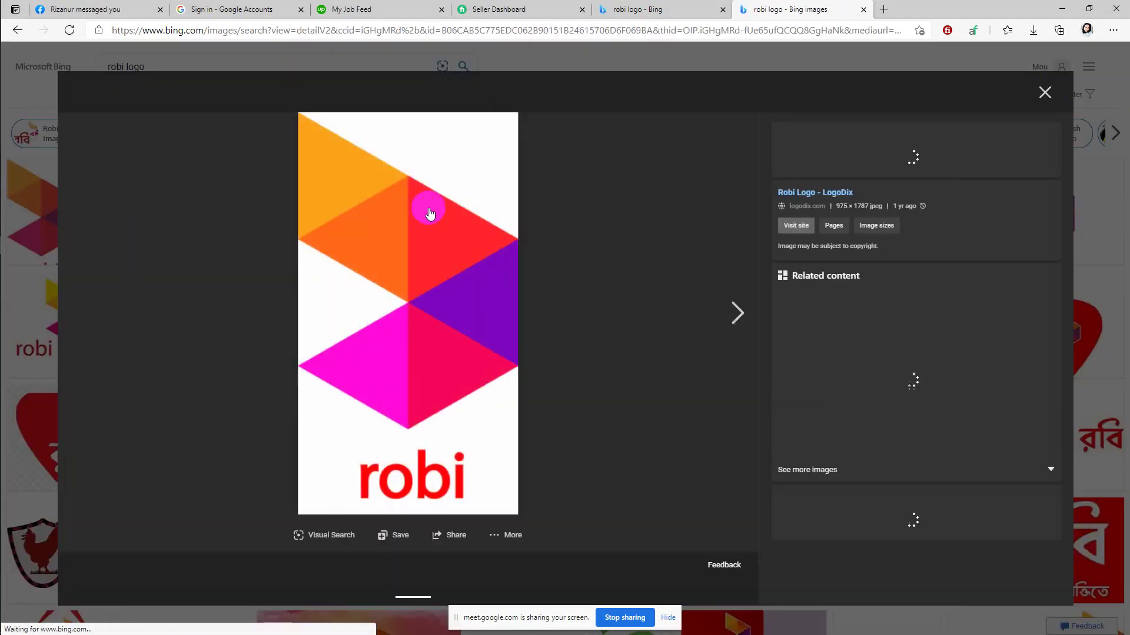
pyautogui.rightClick(456, 220)
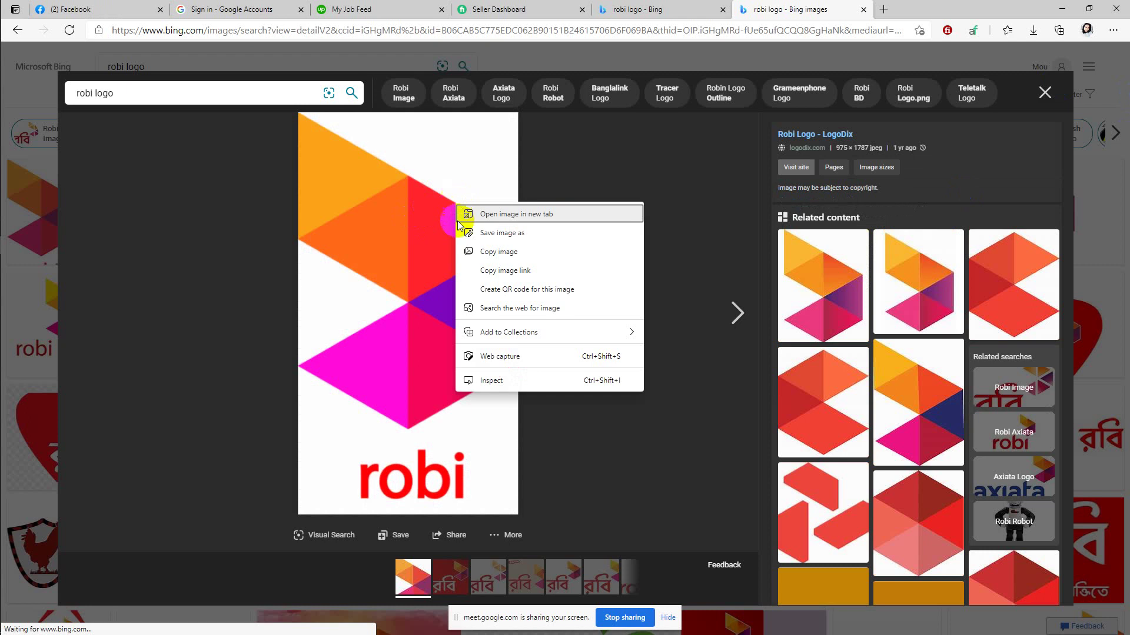
pyautogui.click(505, 253)
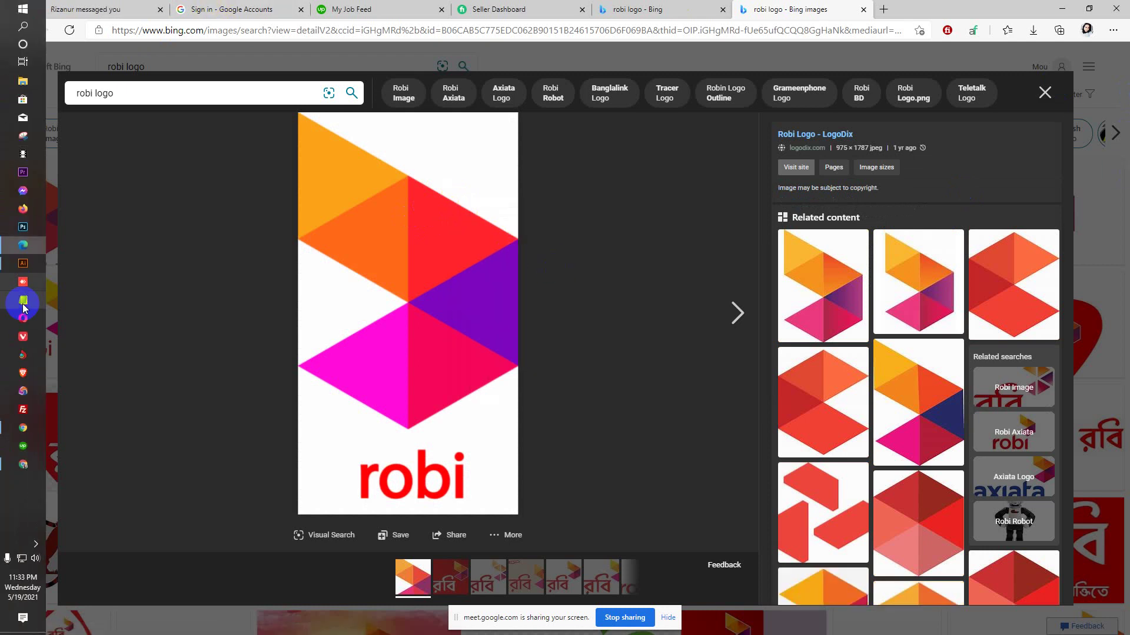
# Step: Switch back to Illustrator, paste the Robi logo and scale it down at the upper right of the artboard as a reference
pyautogui.click(23, 263)
pyautogui.hotkey('ctrl', 'v')
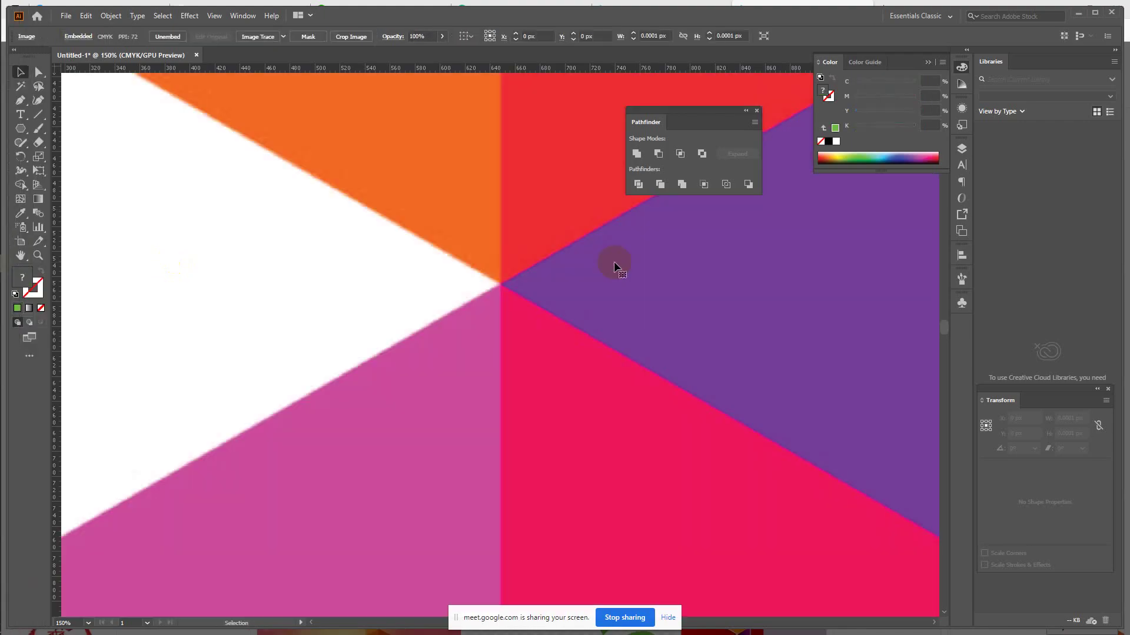
pyautogui.scroll(-4, 612, 268)
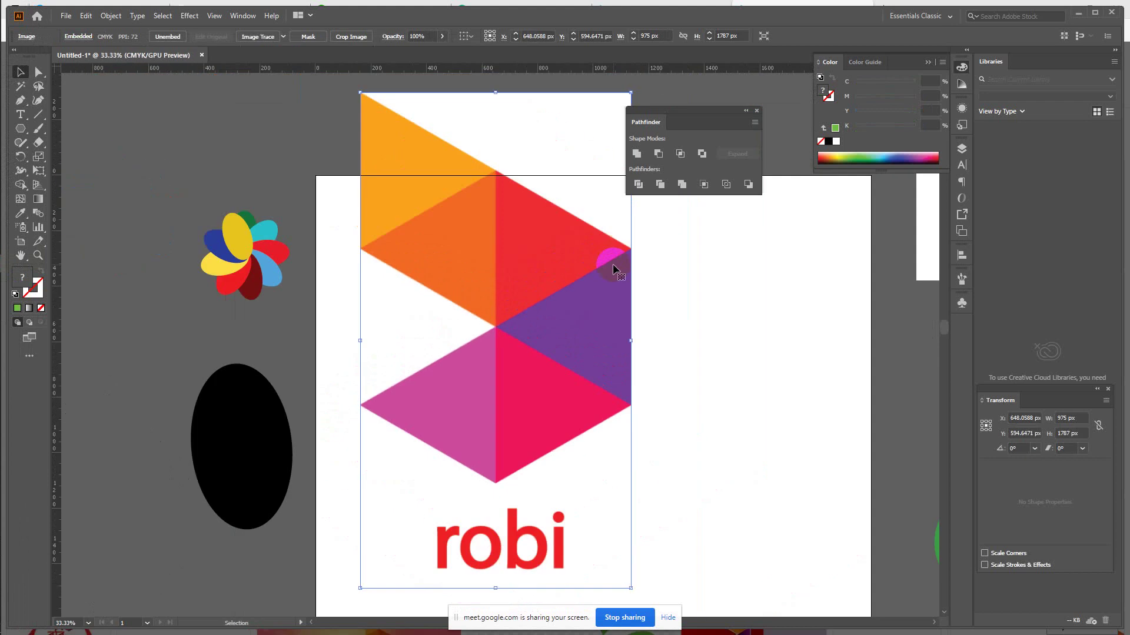
pyautogui.moveTo(631, 340); pyautogui.dragTo(819, 291)
pyautogui.moveTo(751, 456); pyautogui.dragTo(661, 461)
pyautogui.click(634, 418)
pyautogui.hotkey('ctrl', '+')
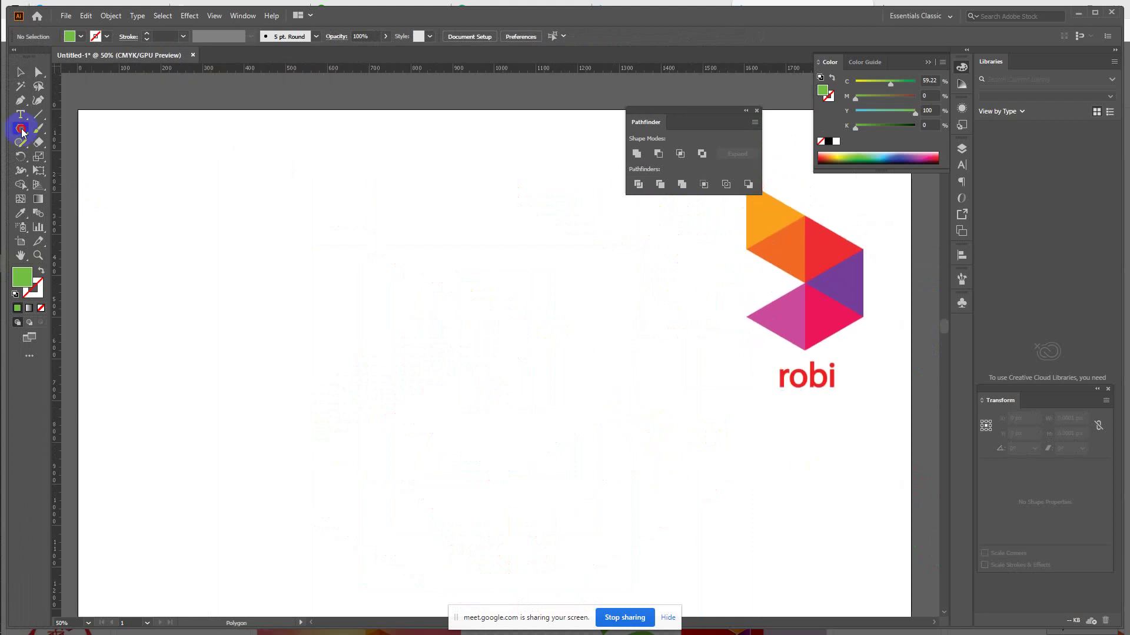
# Step: Create a 3-sided polygon with a 50 px radius beside the Robi logo and enlarge it from its centre to about 336 by 291 px
pyautogui.moveTo(20, 128); pyautogui.dragTo(59, 175)
pyautogui.click(392, 321)
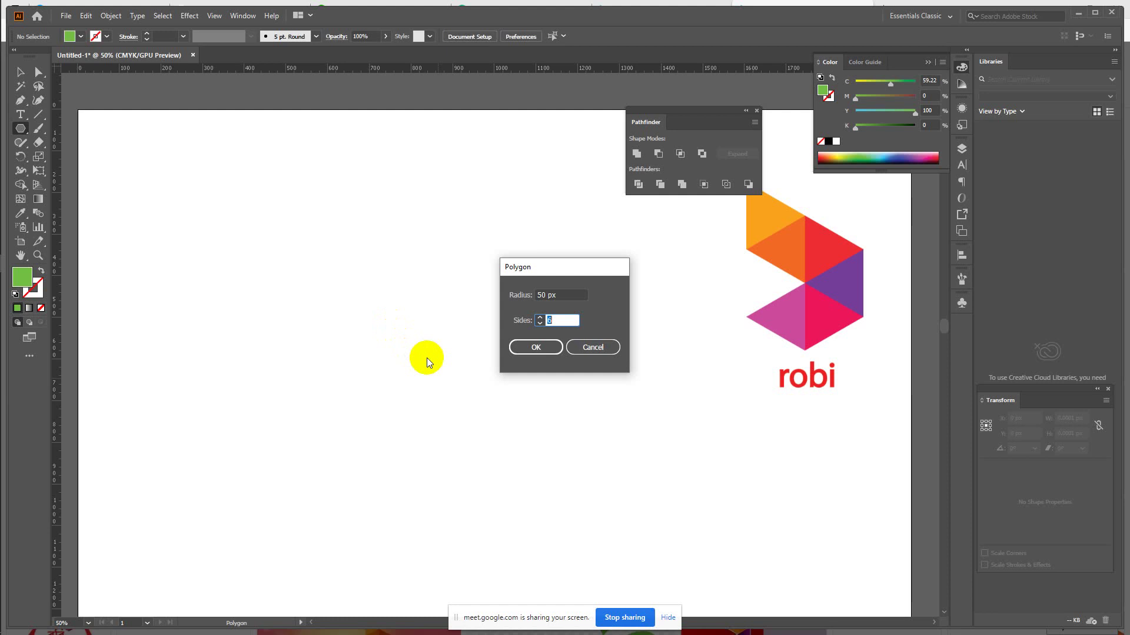
pyautogui.click(561, 320)
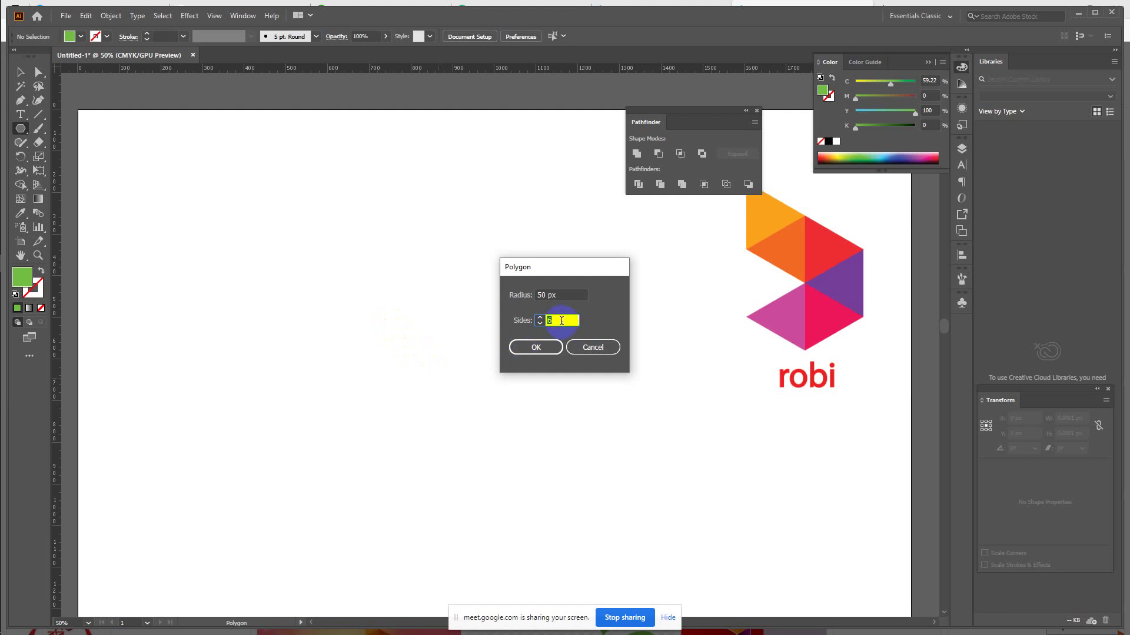
pyautogui.write('3')
pyautogui.click(533, 348)
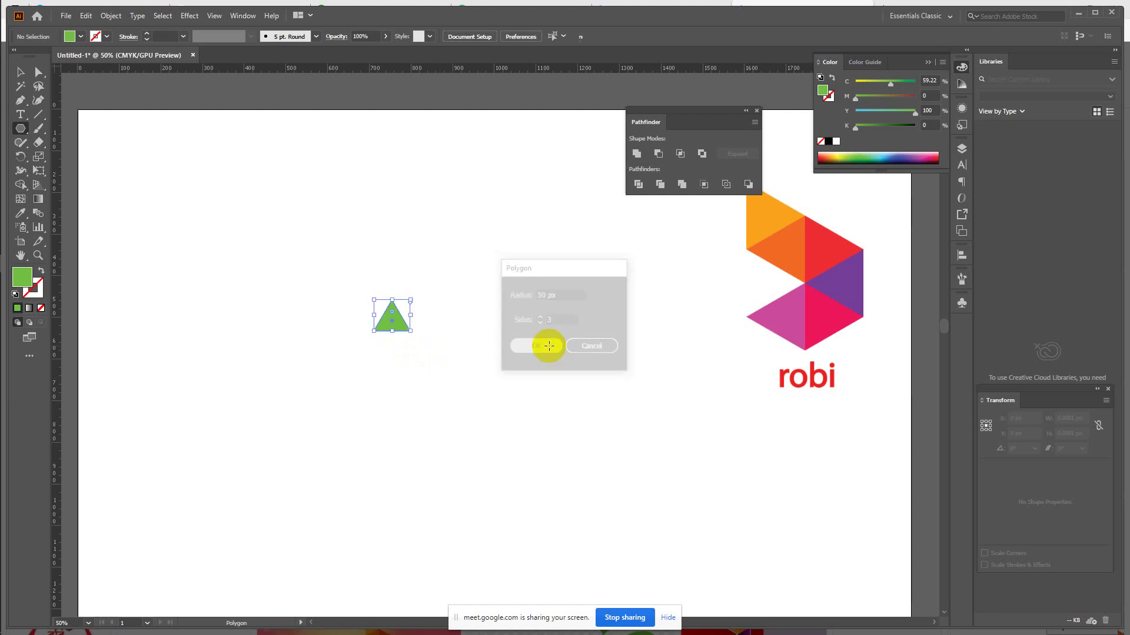
pyautogui.click(21, 73)
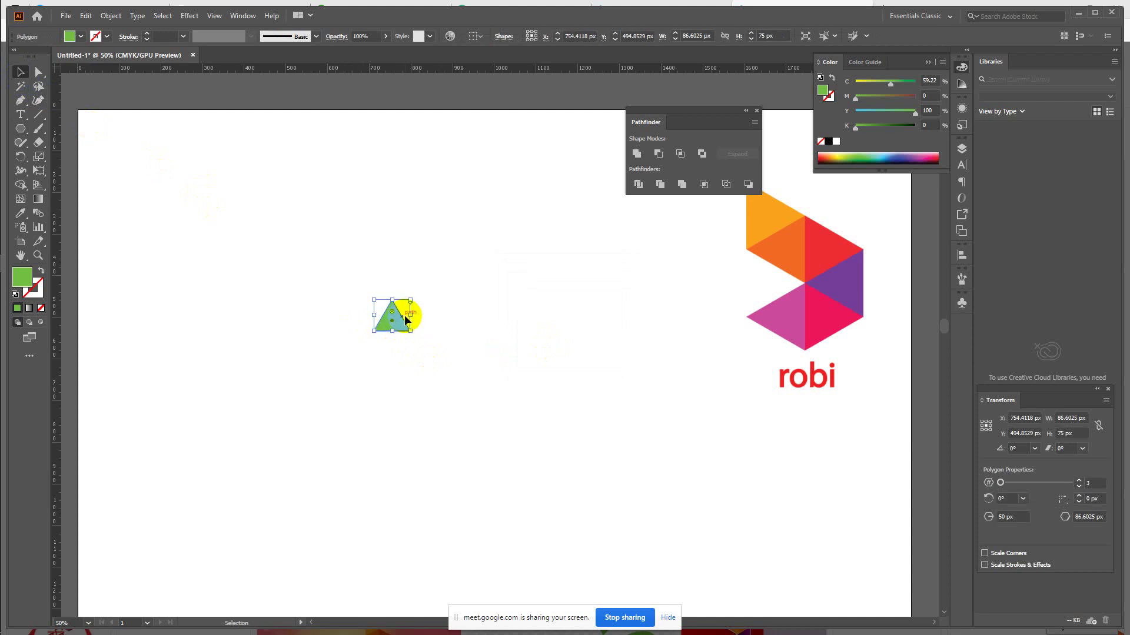
pyautogui.moveTo(408, 314); pyautogui.dragTo(479, 202)
pyautogui.click(390, 271)
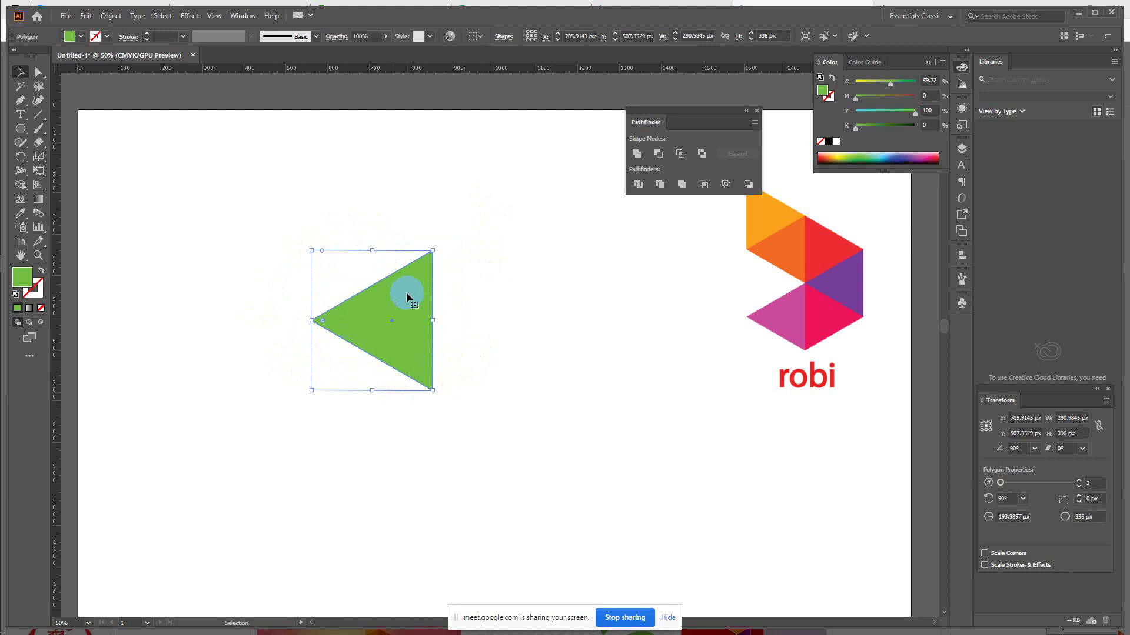
pyautogui.moveTo(403, 295); pyautogui.dragTo(289, 381)
pyautogui.hotkey('ctrl', 'z')
pyautogui.hotkey('ctrl', 'z')
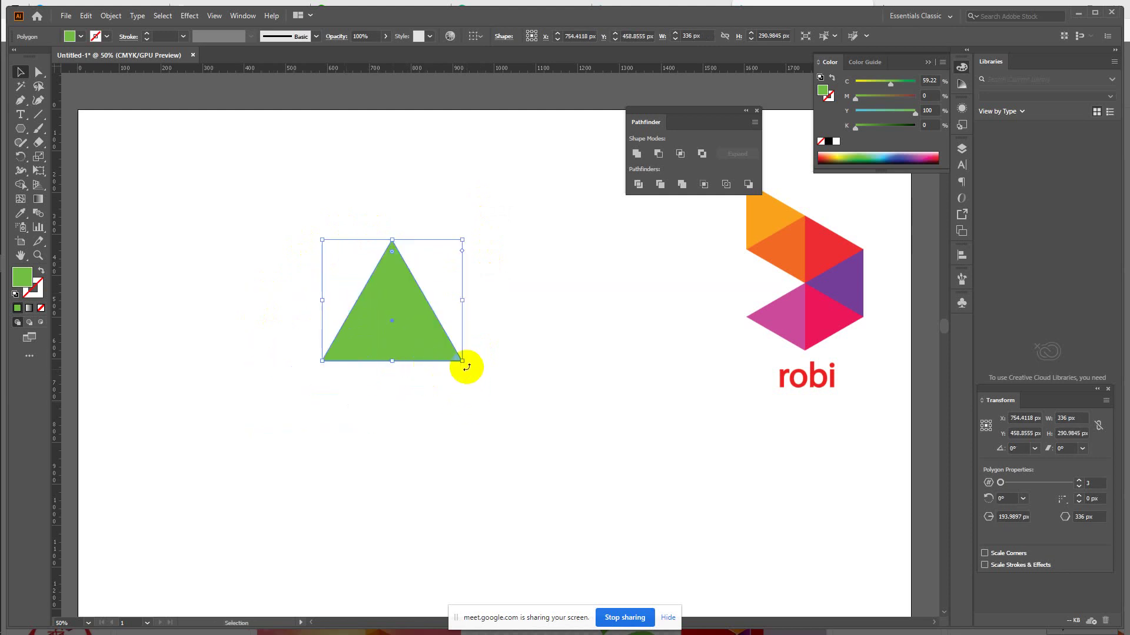
# Step: Rotate the triangle to 90° so it points left, and move it down and to the left on the artboard
pyautogui.moveTo(466, 365); pyautogui.dragTo(466, 214)
pyautogui.moveTo(375, 310); pyautogui.dragTo(316, 352)
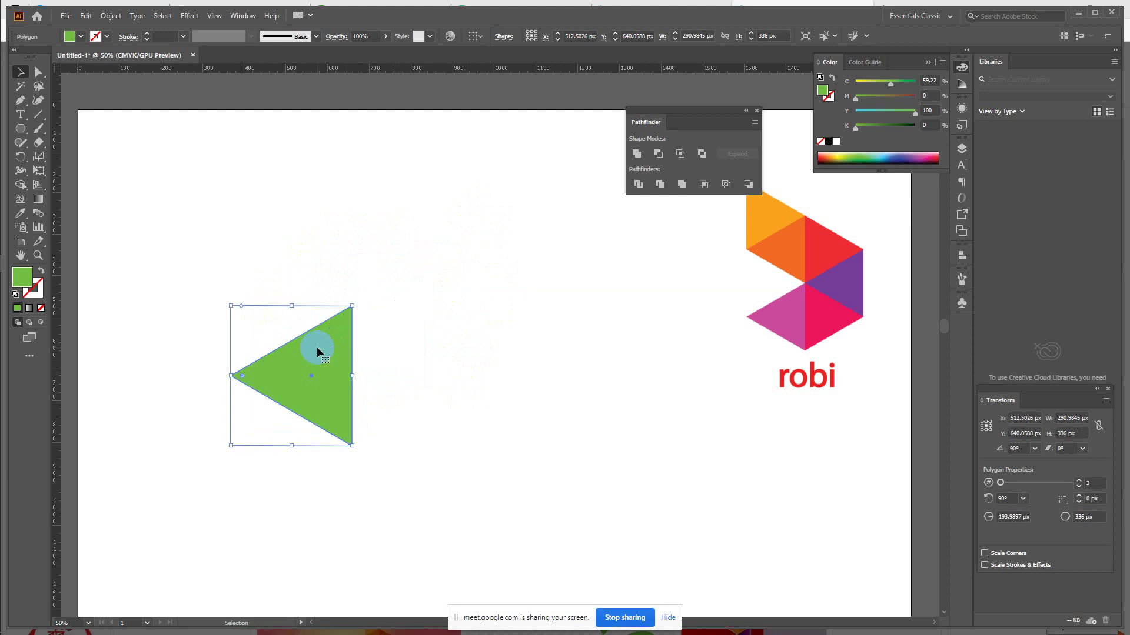
# Step: Copy the triangle rotated by 360/6 degrees about its upper-right corner, and repeat the rotated copy until six triangles complete a hexagon
pyautogui.press('r')
pyautogui.moveTo(351, 306); pyautogui.dragTo(351, 304)
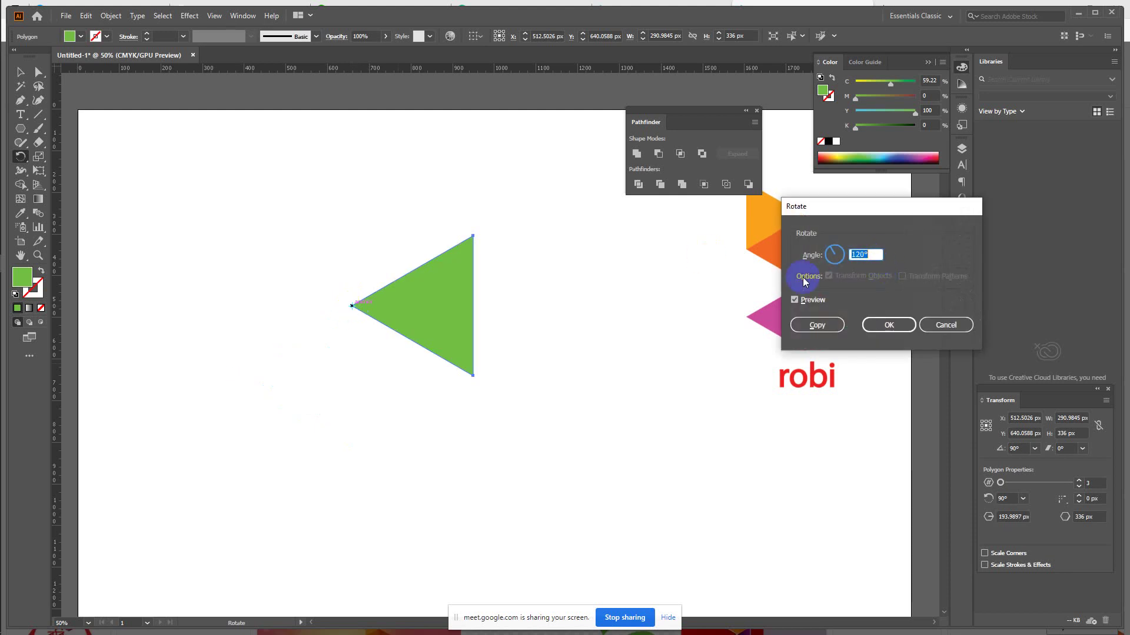
pyautogui.moveTo(909, 210); pyautogui.dragTo(643, 381)
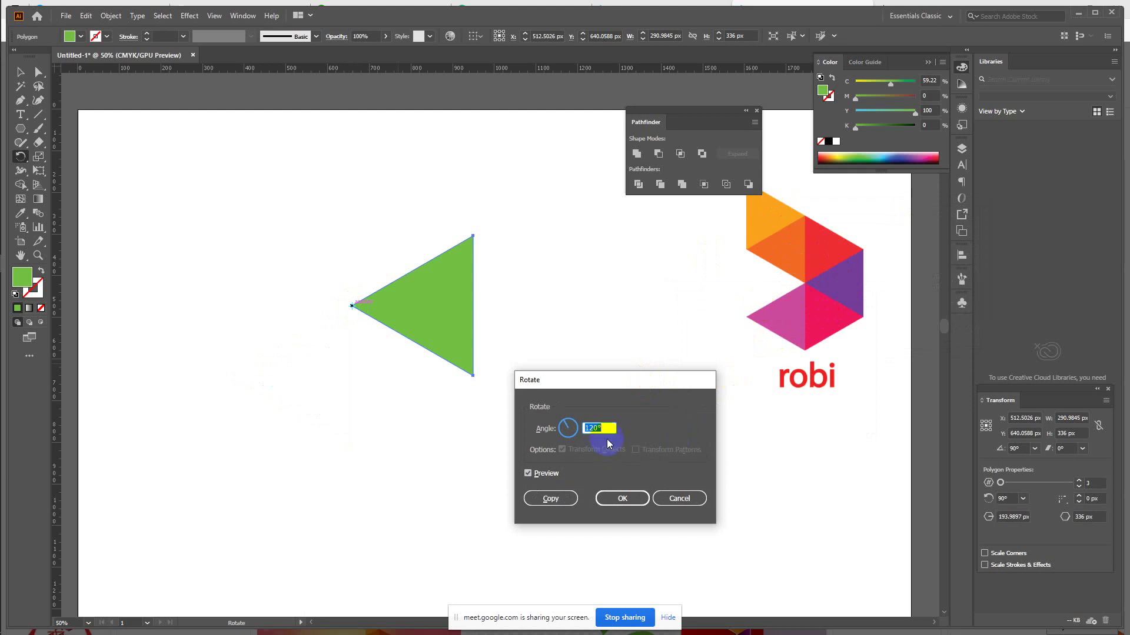
pyautogui.write('360/6')
pyautogui.click(556, 498)
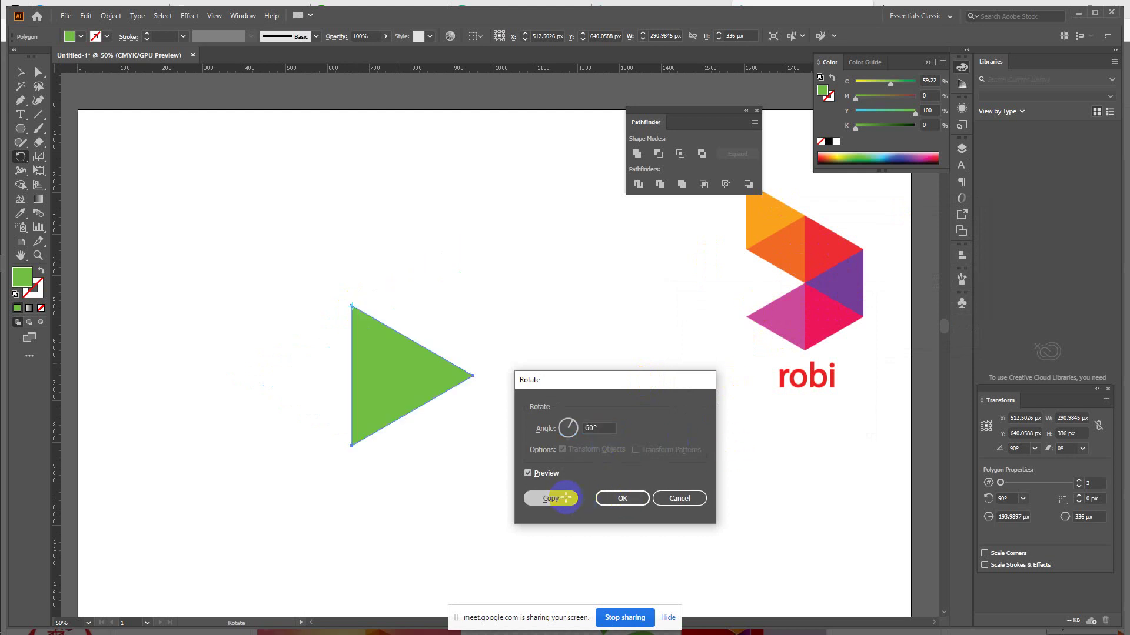
pyautogui.hotkey('ctrl', 'd')
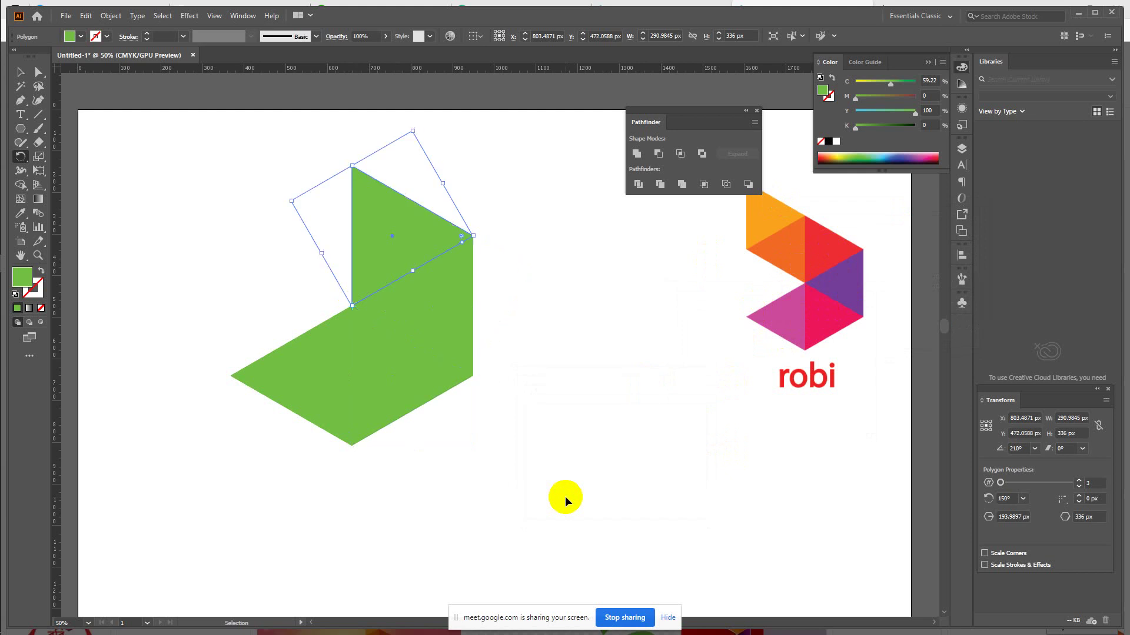
pyautogui.hotkey('ctrl', 'd')
pyautogui.hotkey('ctrl', 'd')
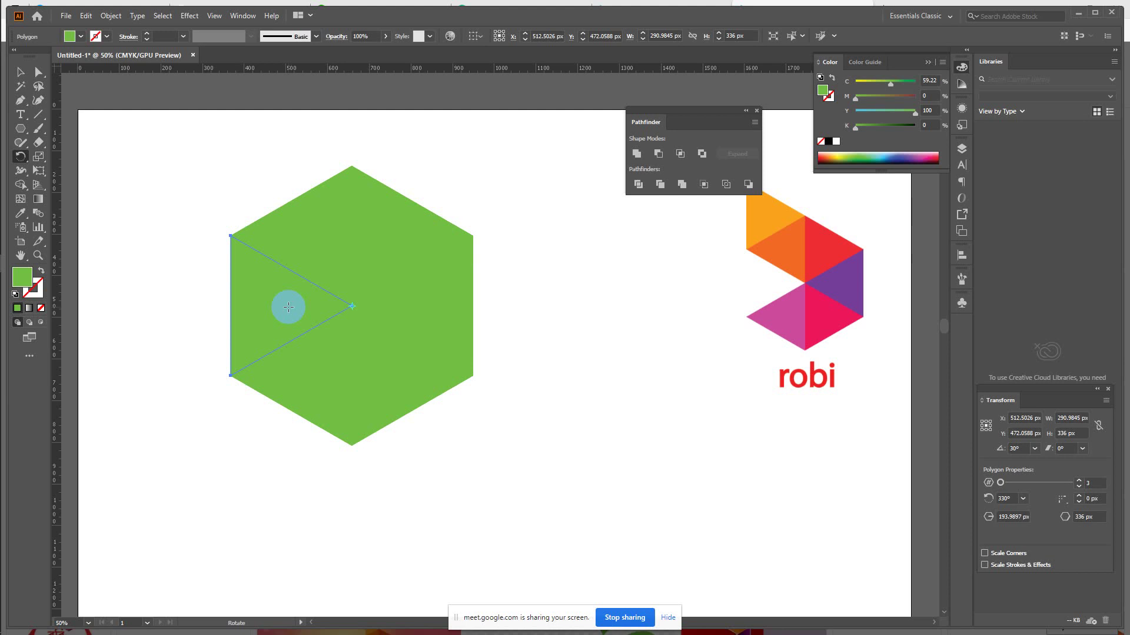
pyautogui.press('v')
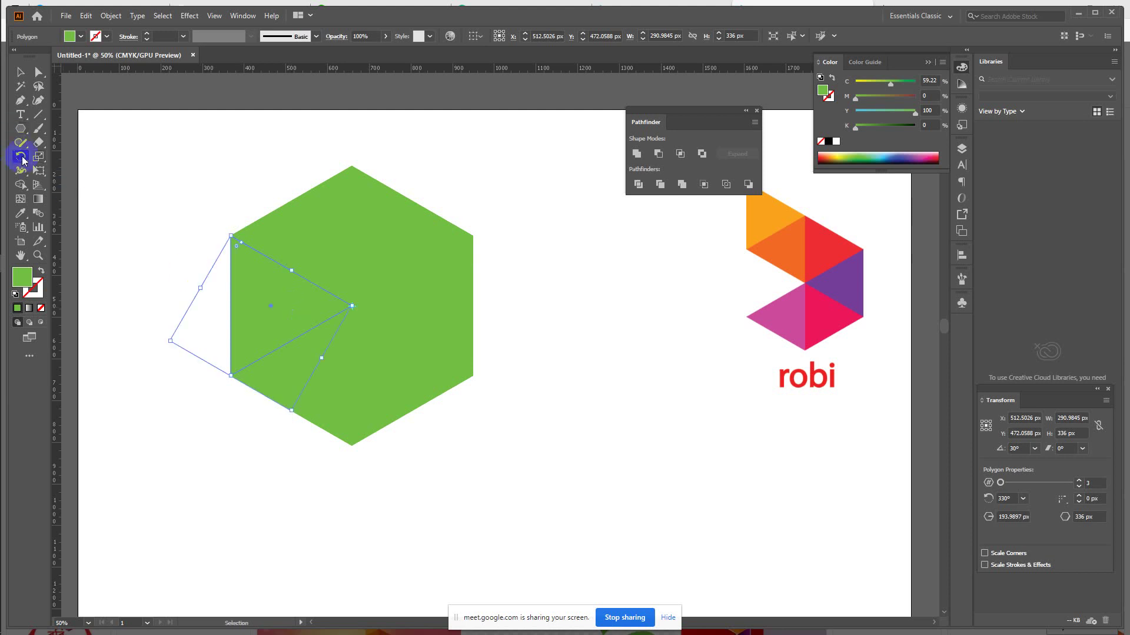
# Step: Reflect the hexagon's upper-left-side triangle across the horizontal axis through its upper corner, moving it above the hexagon without copying
pyautogui.click(23, 159)
pyautogui.moveTo(23, 159); pyautogui.dragTo(75, 171)
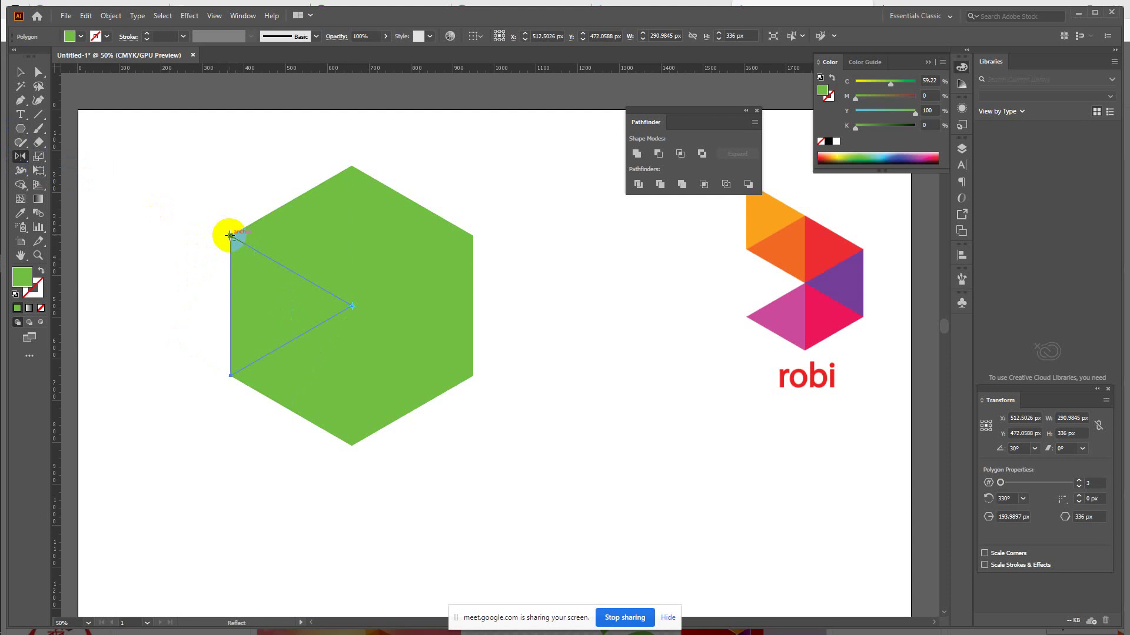
pyautogui.keyDown('alt'); pyautogui.click(229, 235); pyautogui.keyUp('alt')
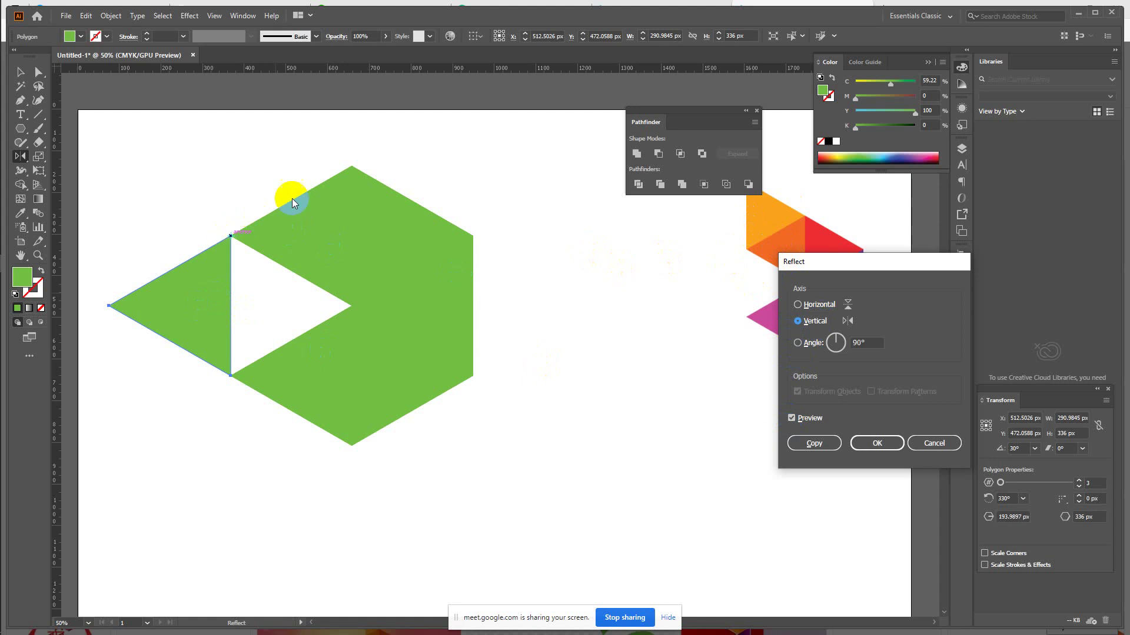
pyautogui.click(798, 304)
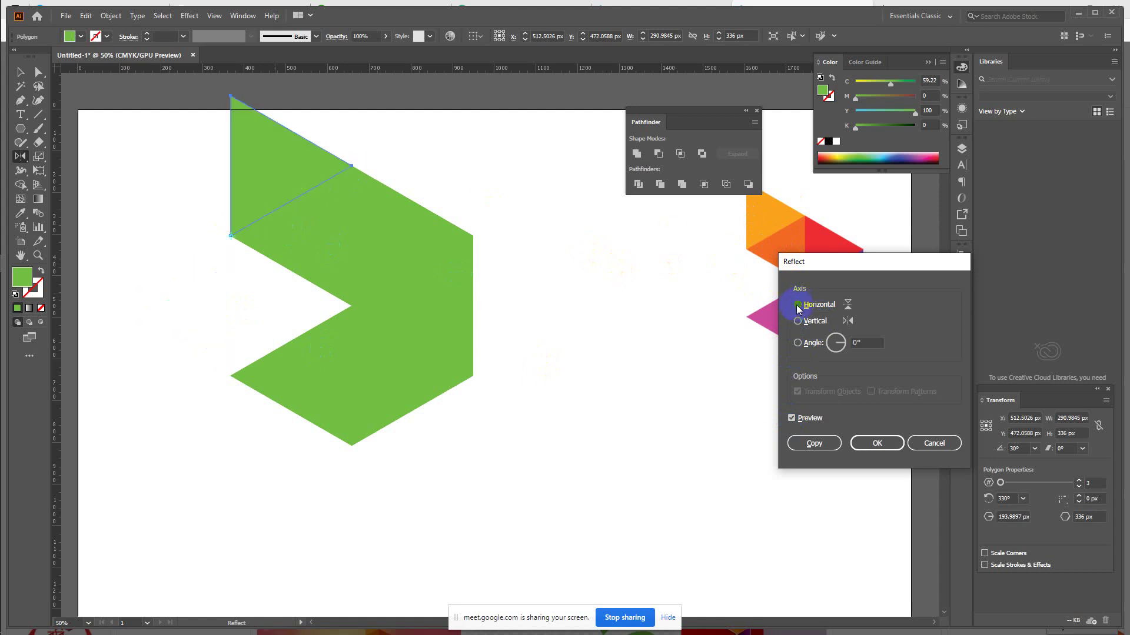
pyautogui.click(883, 440)
pyautogui.click(876, 443)
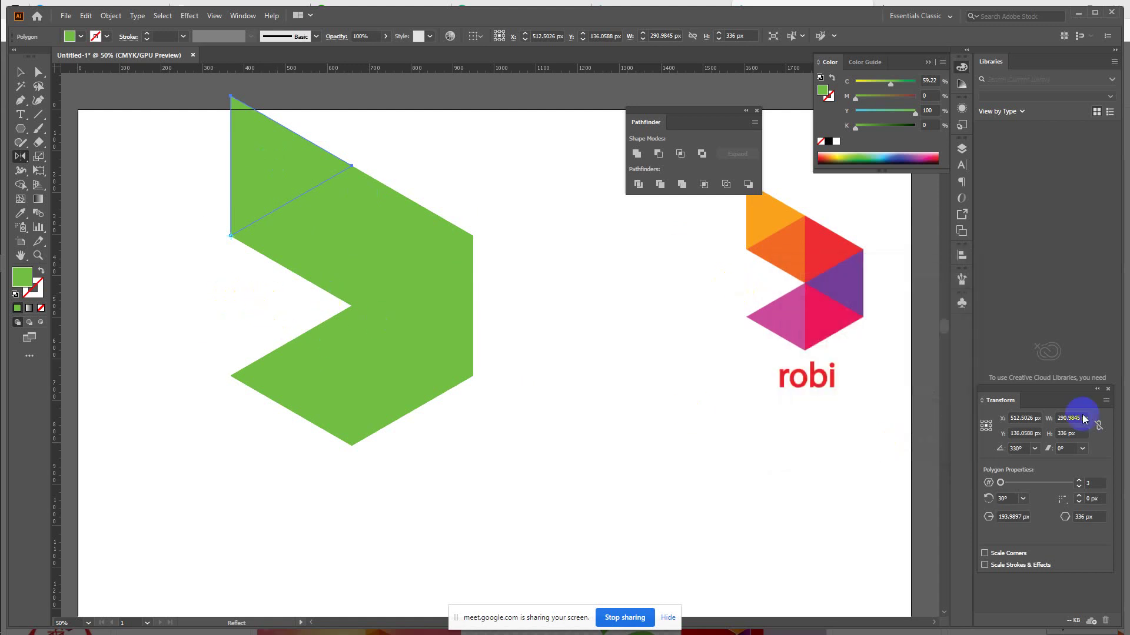
# Step: Fill the topmost triangle with the reference logo's yellow-orange and the triangle below it with its darker orange, sampled by Eyedropper
pyautogui.scroll(2, 823, 421)
pyautogui.press('i')
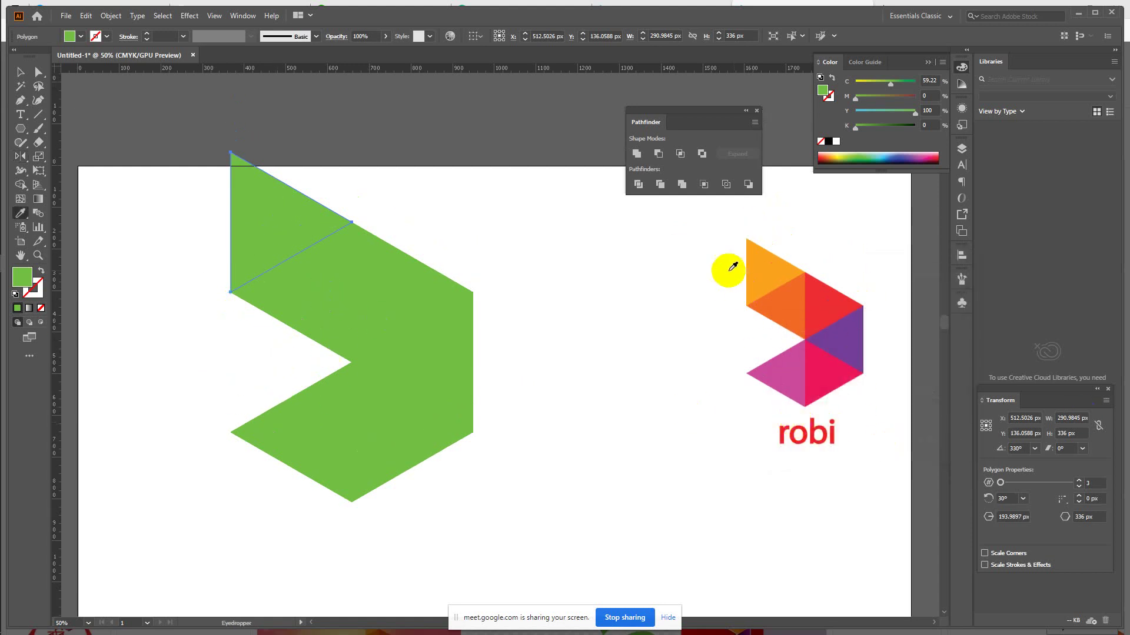
pyautogui.click(766, 268)
pyautogui.press('v')
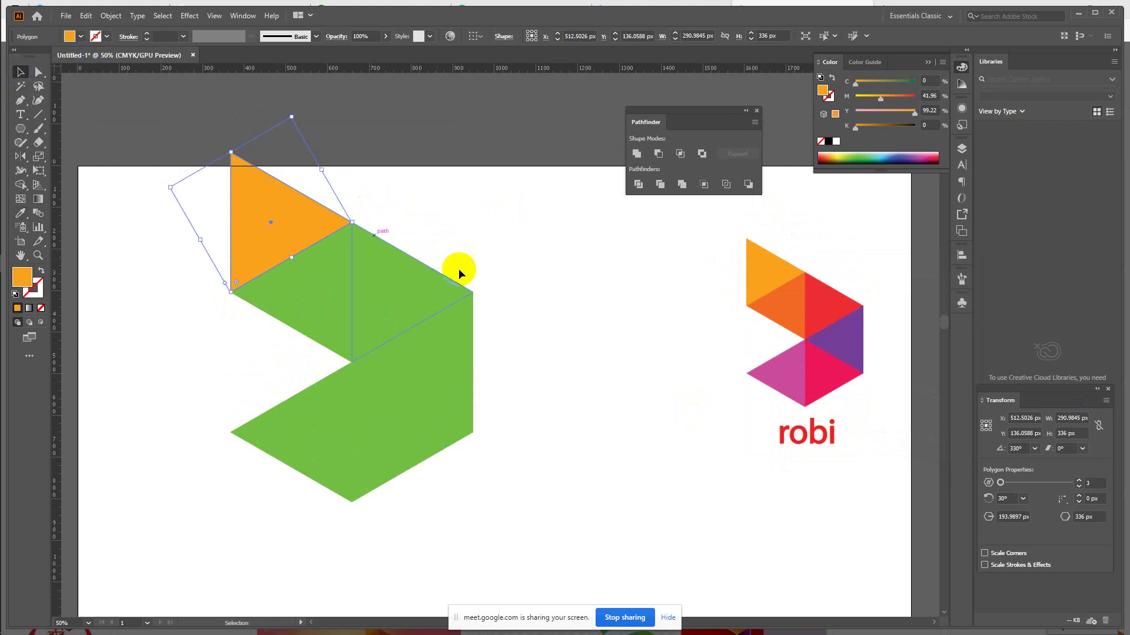
pyautogui.click(327, 274)
pyautogui.press('i')
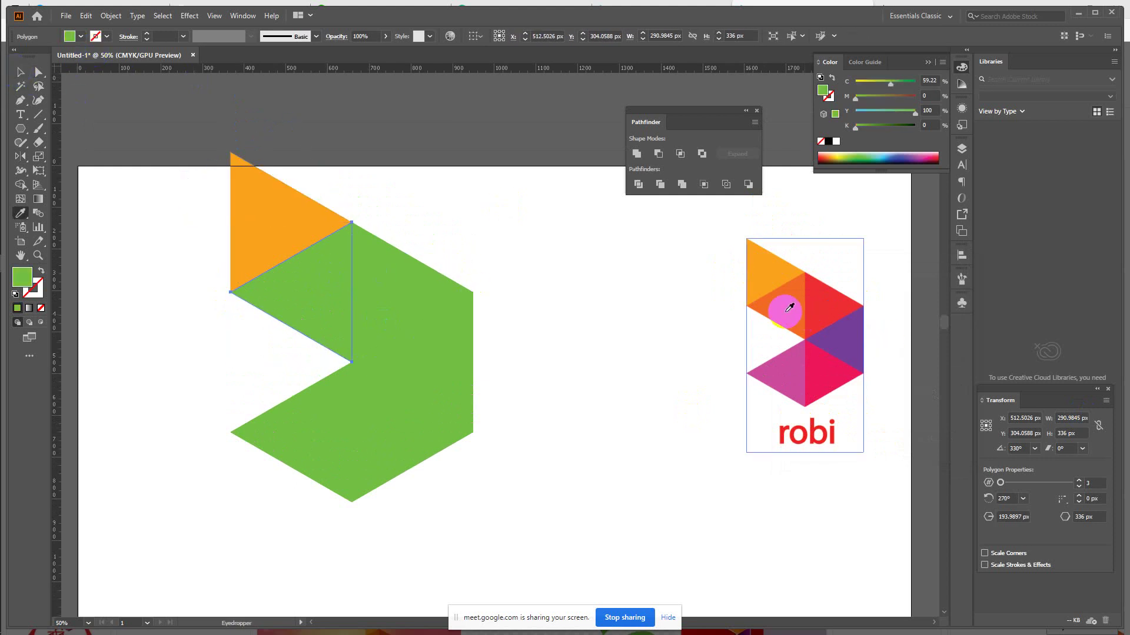
pyautogui.click(787, 303)
pyautogui.press('v')
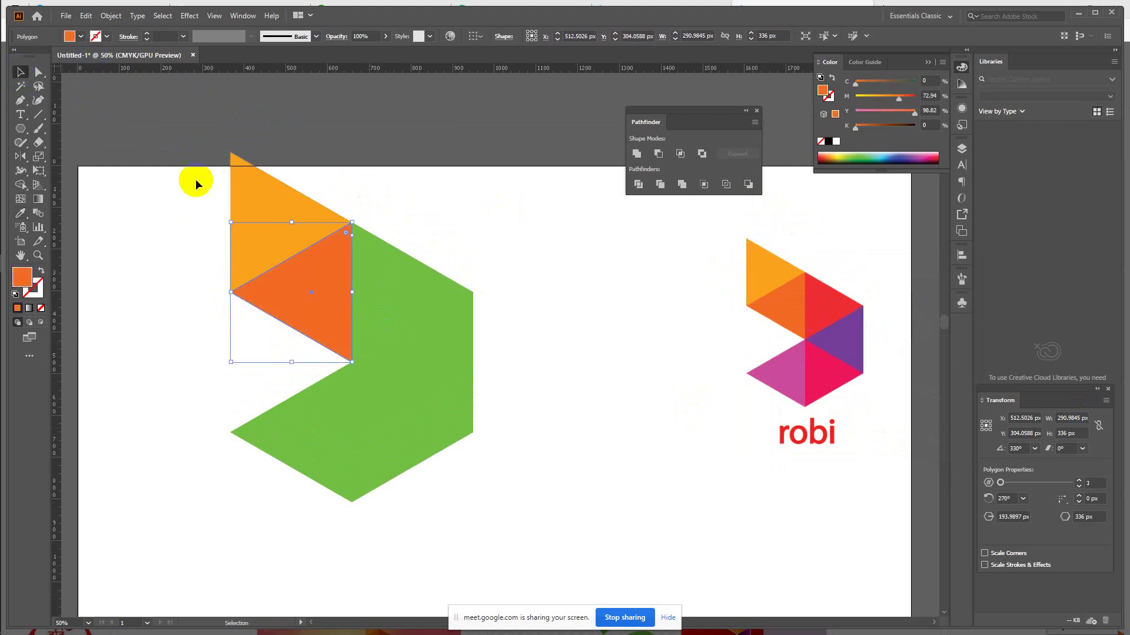
# Step: Fill the upper-right triangle with the reference logo's red and the triangle below it with its purple, sampled by Eyedropper
pyautogui.click(417, 281)
pyautogui.press('i')
pyautogui.click(832, 305)
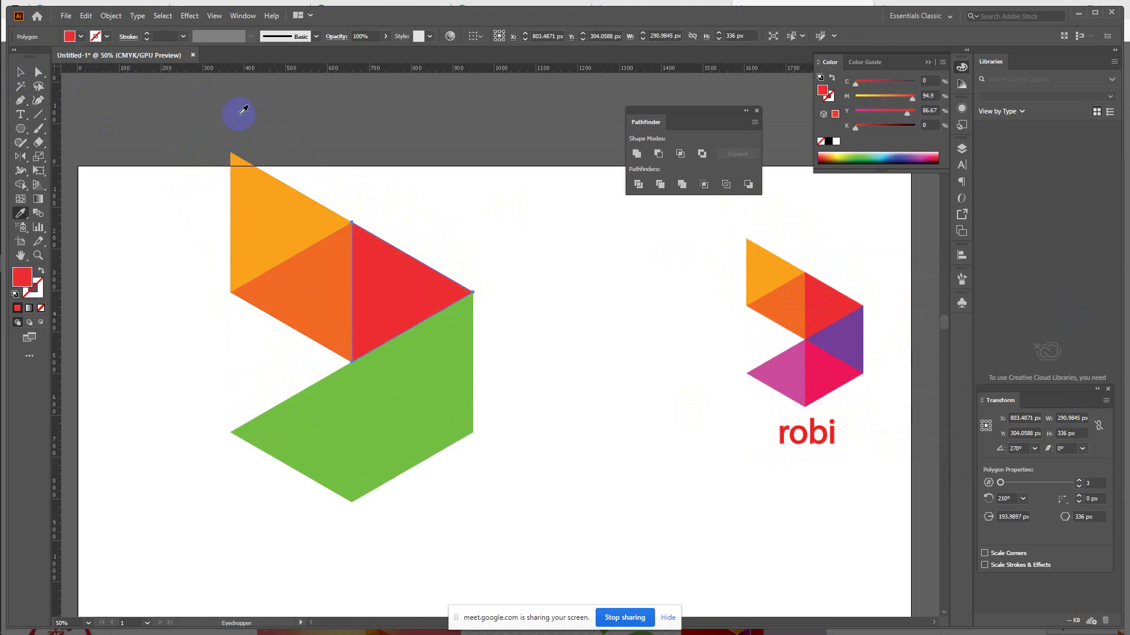
pyautogui.click(29, 74)
pyautogui.click(441, 358)
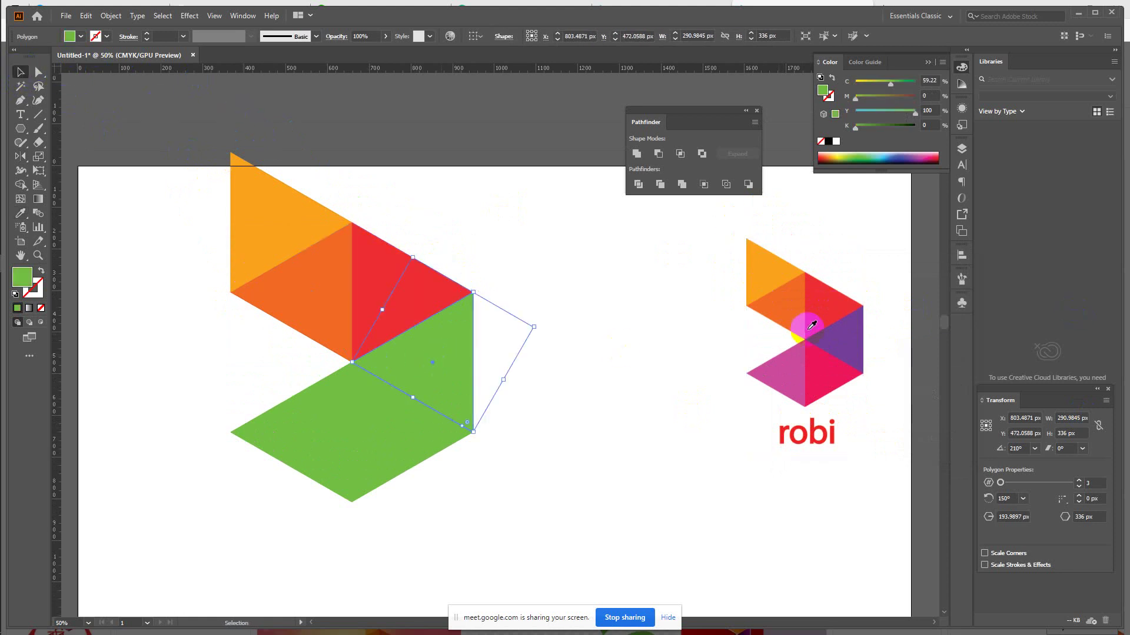
pyautogui.press('i')
pyautogui.click(849, 340)
pyautogui.click(20, 72)
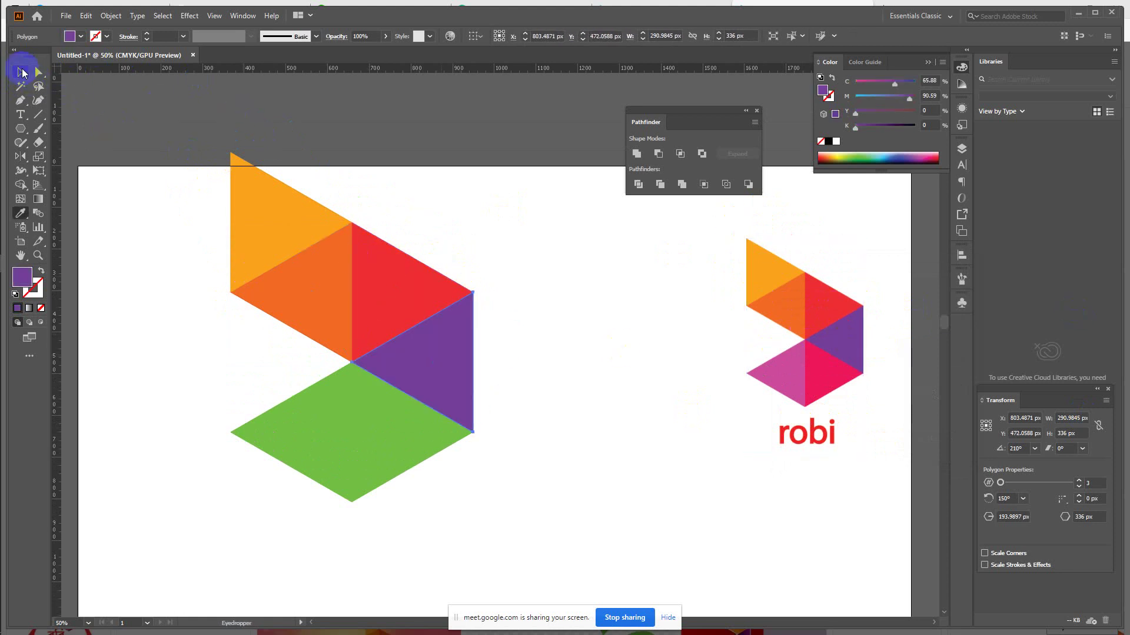
# Step: Fill the lower-right triangle with the reference logo's crimson and the lower-left triangle with its pinkish purple, sampled by Eyedropper
pyautogui.click(425, 437)
pyautogui.press('i')
pyautogui.click(817, 379)
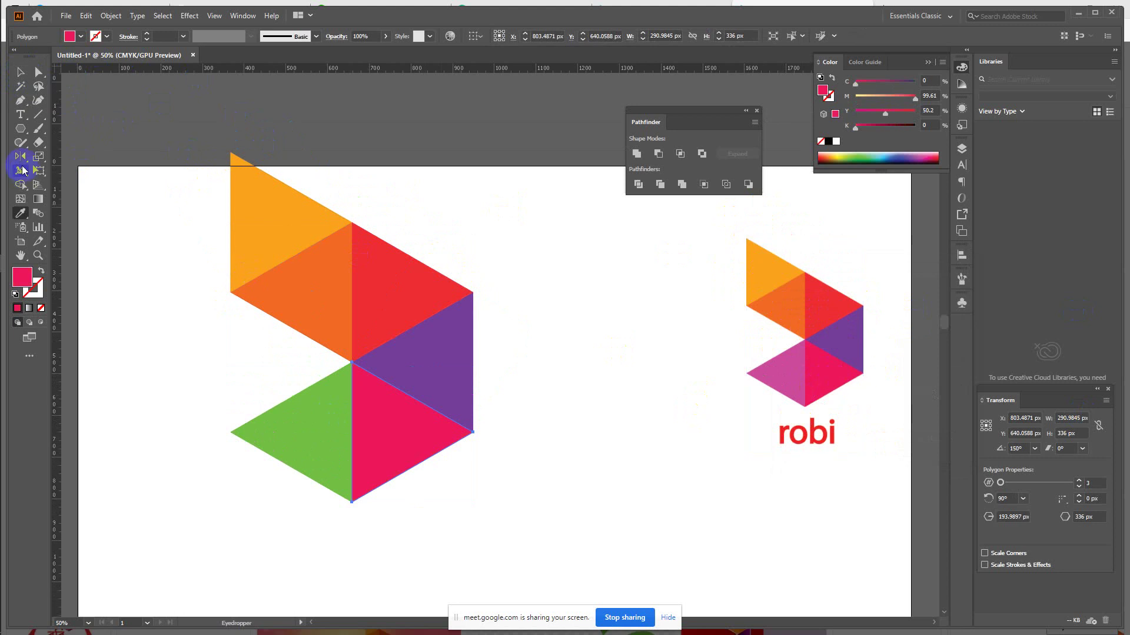
pyautogui.click(20, 71)
pyautogui.click(247, 421)
pyautogui.press('i')
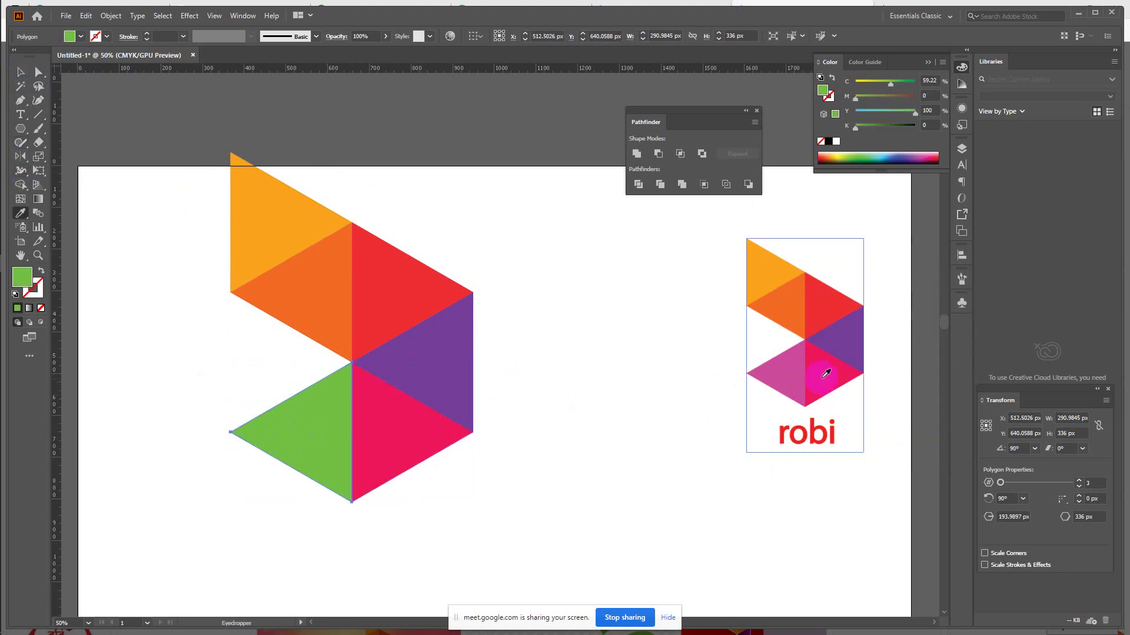
pyautogui.click(800, 372)
pyautogui.click(20, 71)
pyautogui.click(627, 394)
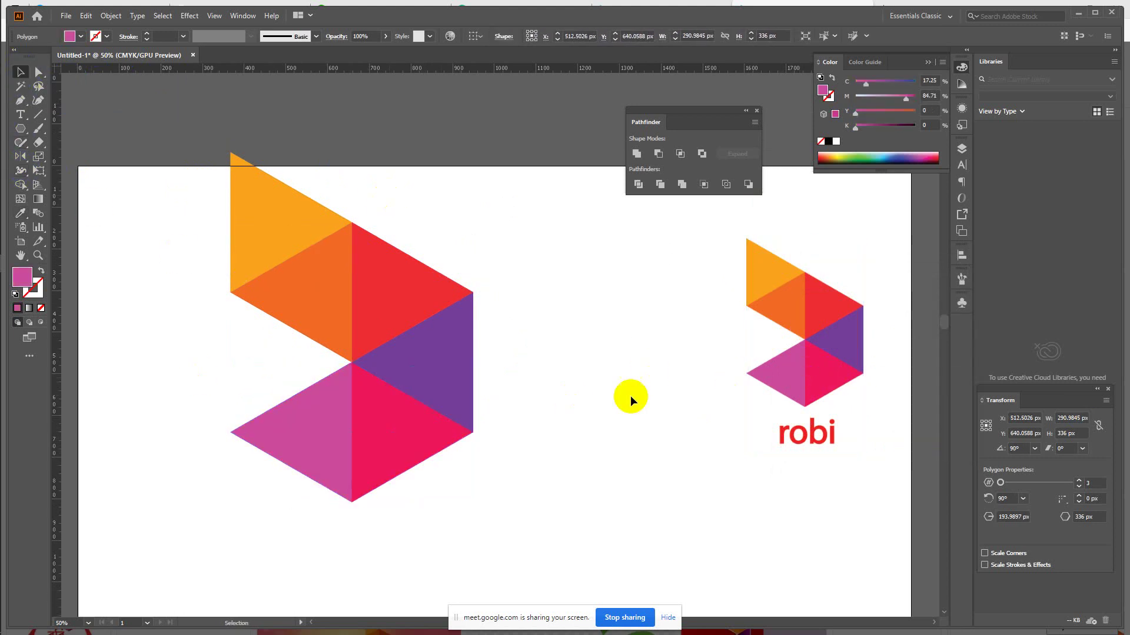
# Step: Scale the six coloured triangles down together to about 388 by 560 px and place them near the artboard's centre
pyautogui.click(200, 182)
pyautogui.click(304, 223)
pyautogui.click(588, 400)
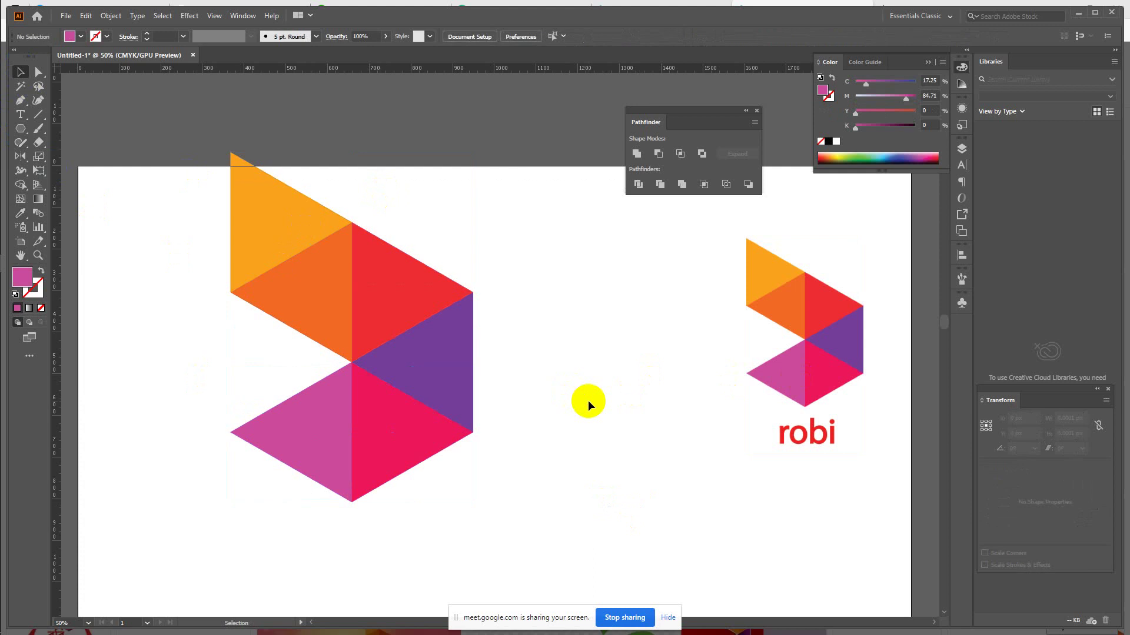
pyautogui.click(266, 186)
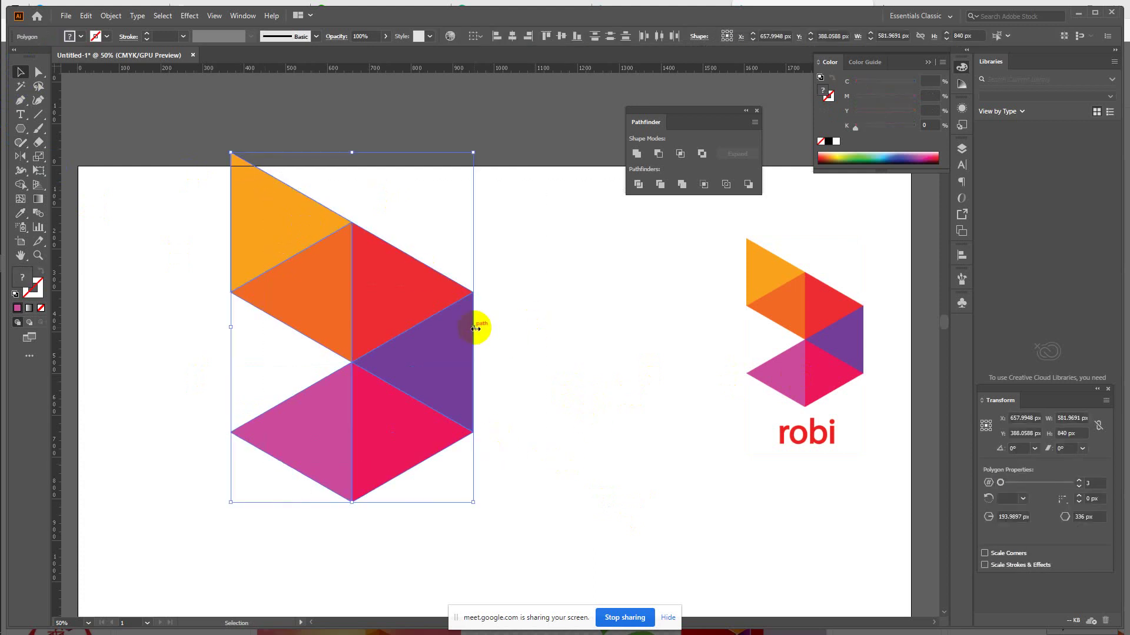
pyautogui.moveTo(475, 328); pyautogui.dragTo(497, 365)
pyautogui.click(630, 354)
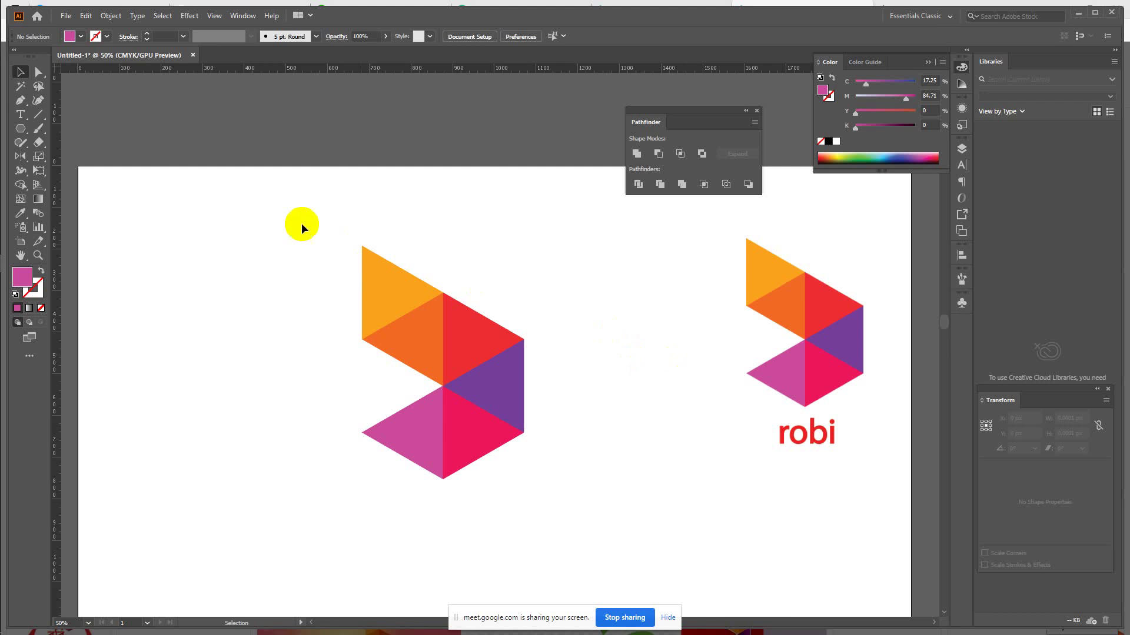
pyautogui.moveTo(260, 205); pyautogui.dragTo(560, 474)
pyautogui.moveTo(639, 217); pyautogui.dragTo(846, 466)
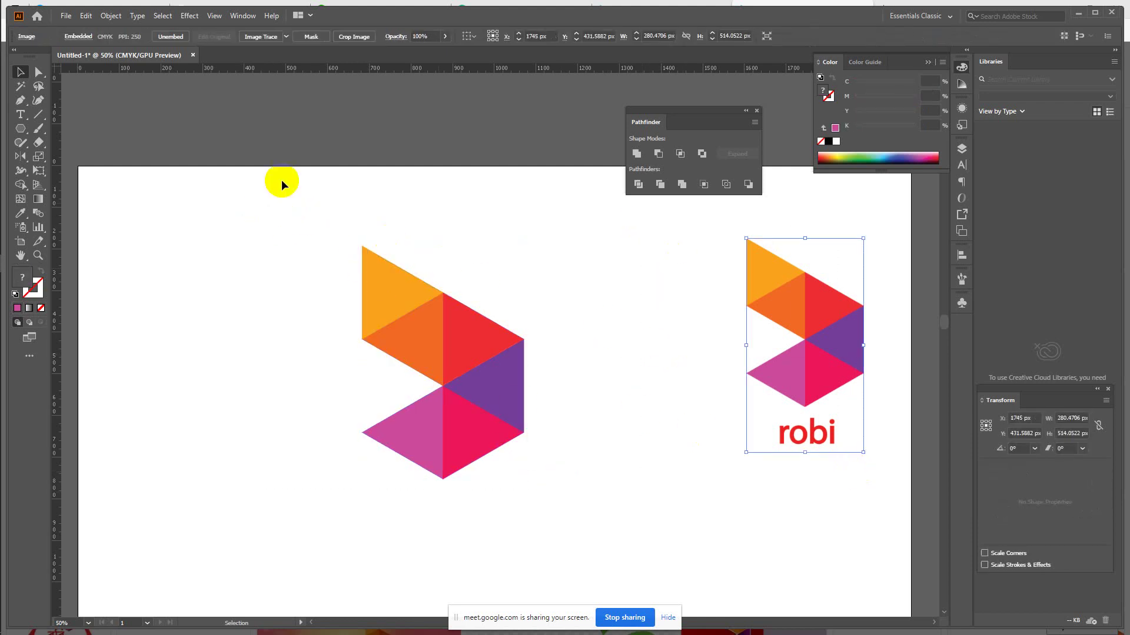
pyautogui.moveTo(282, 179); pyautogui.dragTo(590, 480)
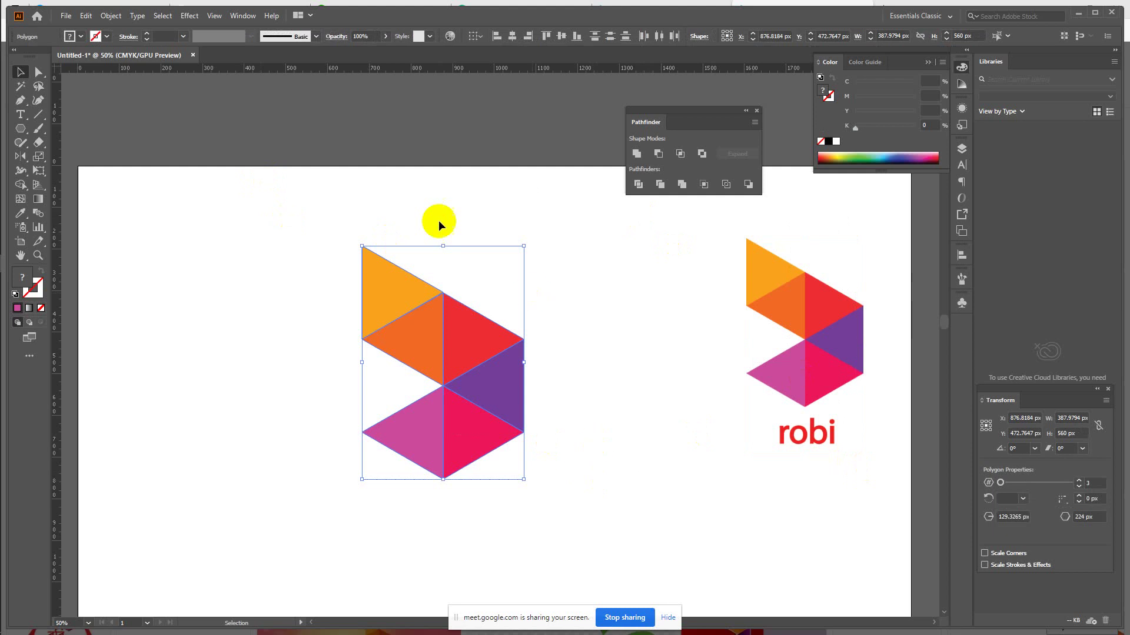
pyautogui.moveTo(278, 197); pyautogui.dragTo(598, 496)
pyautogui.moveTo(681, 233); pyautogui.dragTo(891, 425)
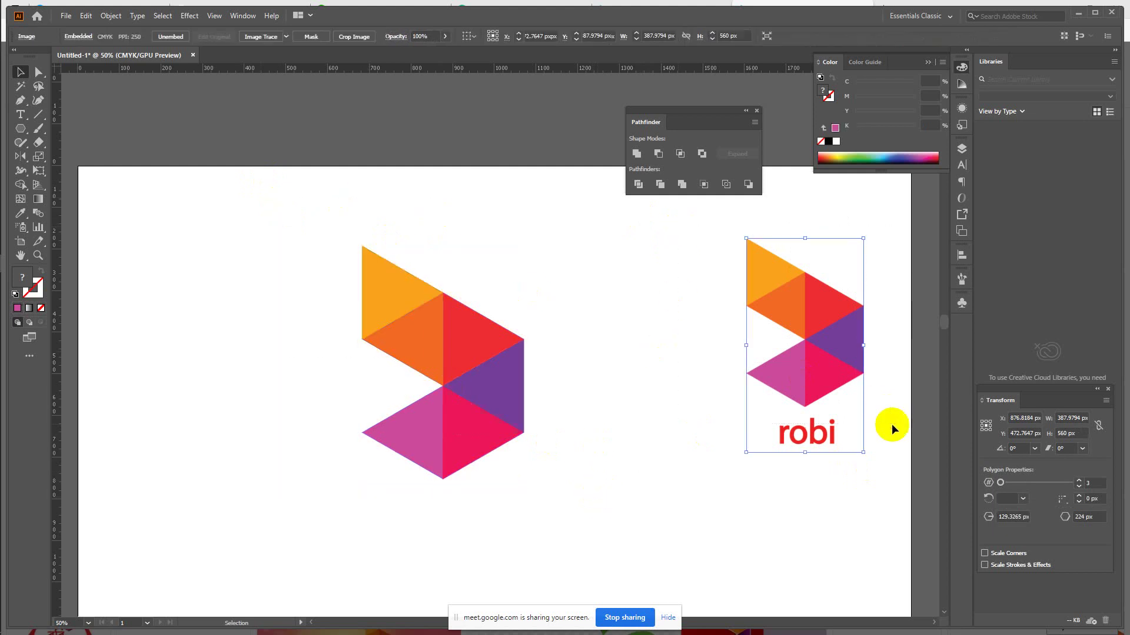
pyautogui.moveTo(296, 193); pyautogui.dragTo(579, 516)
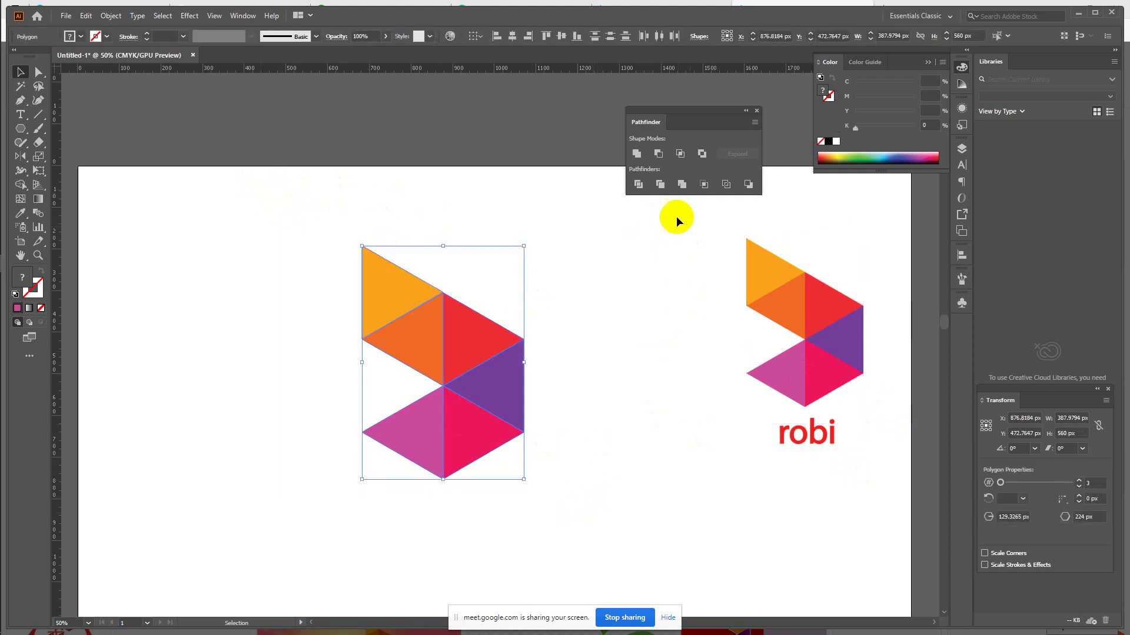
pyautogui.moveTo(675, 219); pyautogui.dragTo(876, 481)
pyautogui.moveTo(322, 210); pyautogui.dragTo(577, 536)
pyautogui.moveTo(676, 222); pyautogui.dragTo(865, 499)
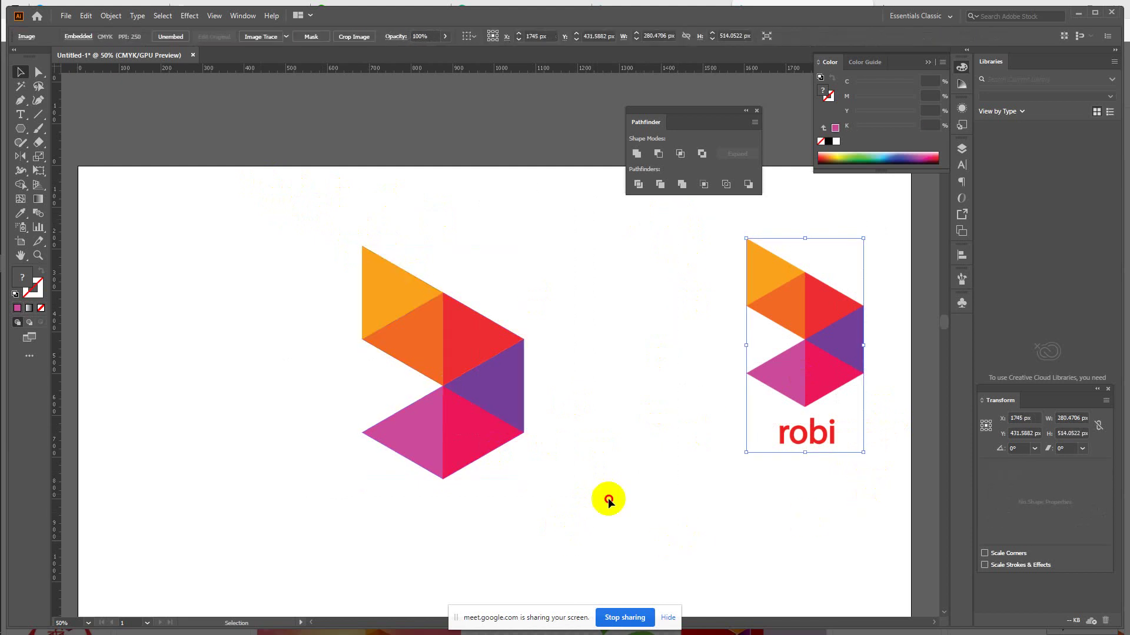
pyautogui.moveTo(605, 499); pyautogui.dragTo(390, 252)
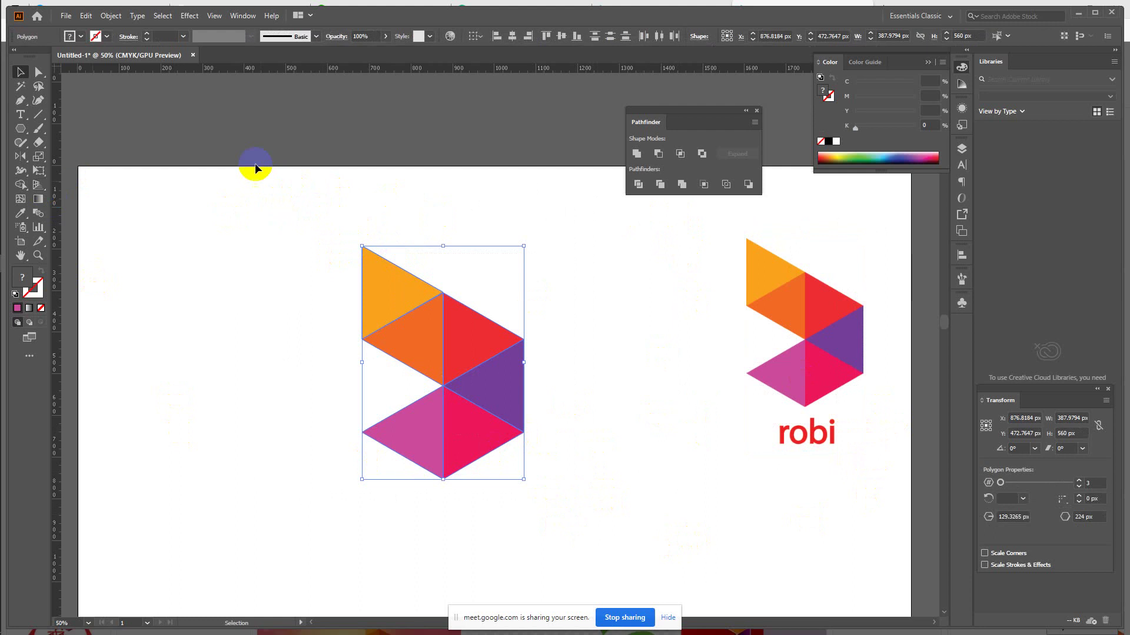
pyautogui.moveTo(264, 185); pyautogui.dragTo(516, 461)
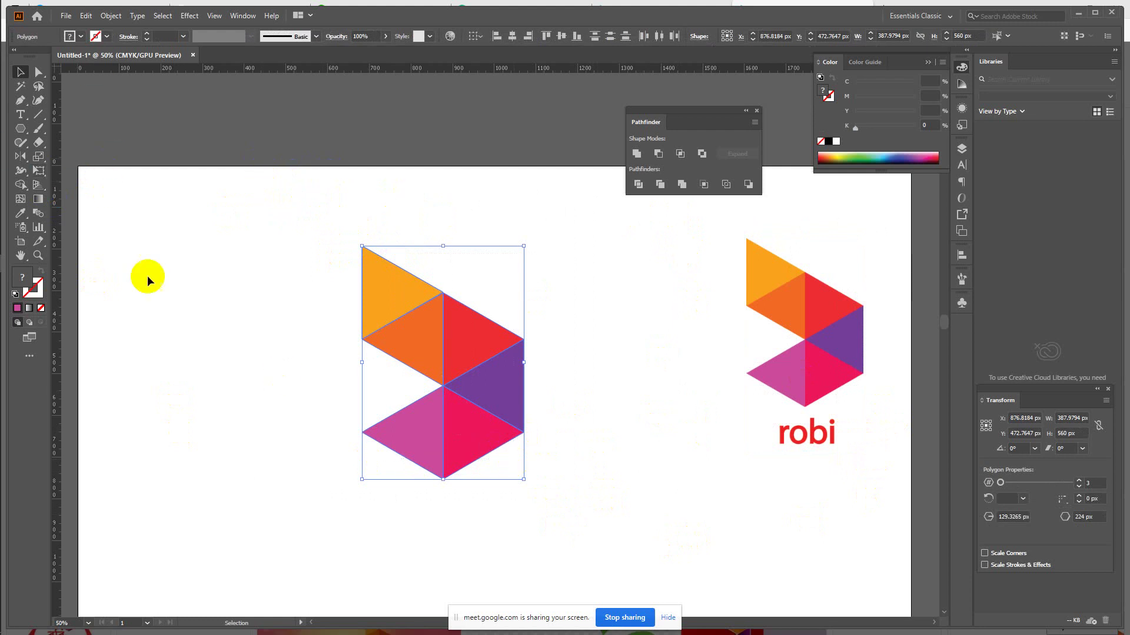
pyautogui.moveTo(295, 225); pyautogui.dragTo(585, 464)
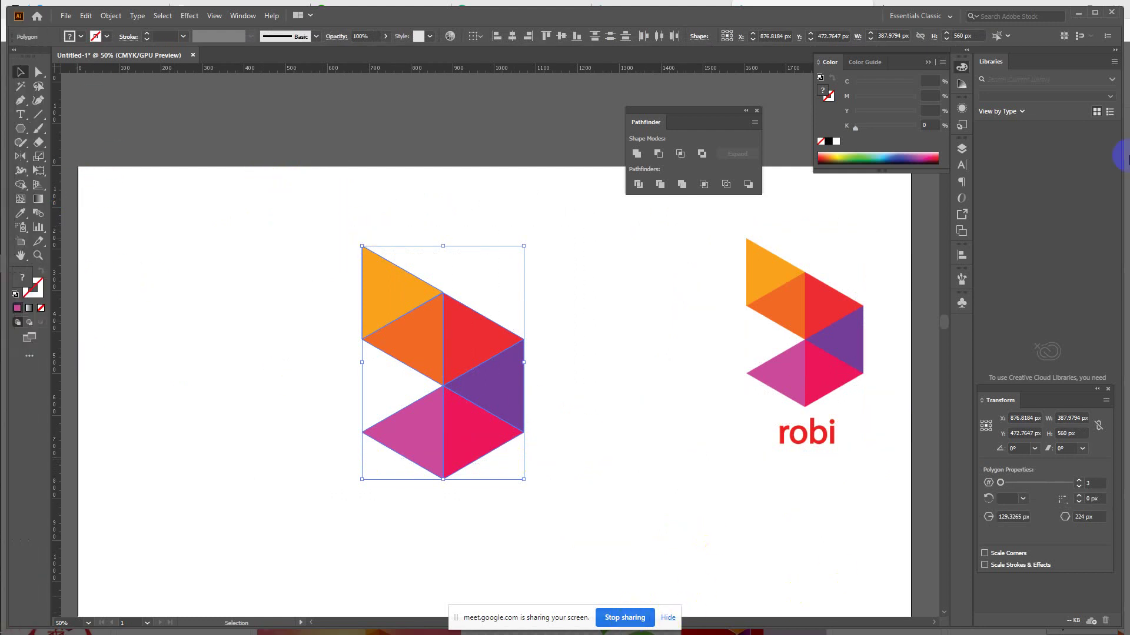
pyautogui.moveTo(37, 406)
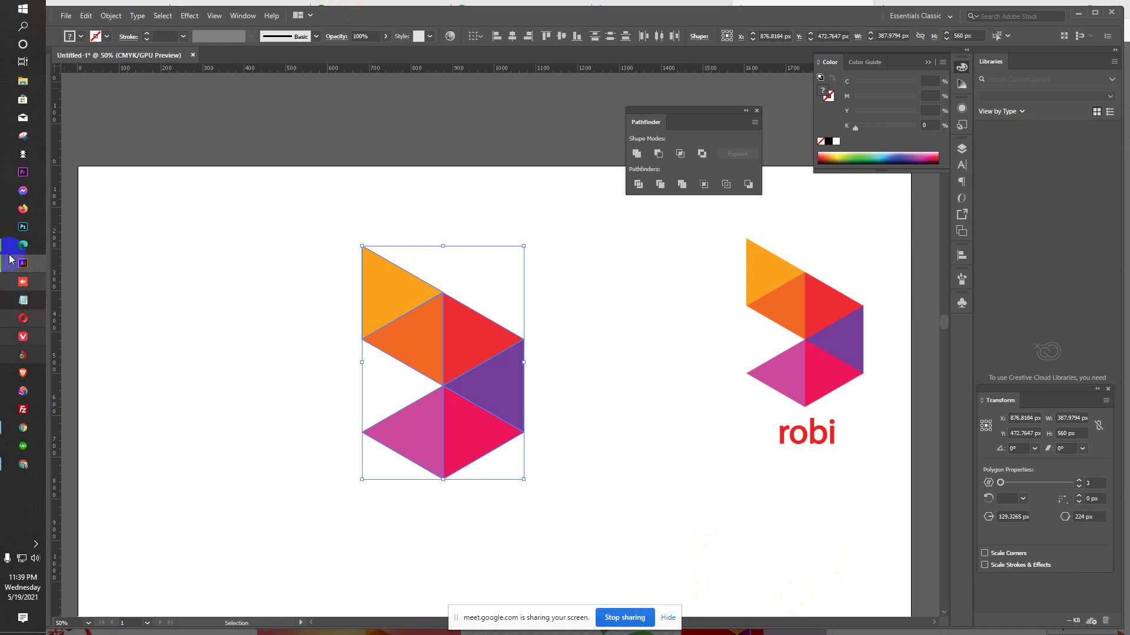